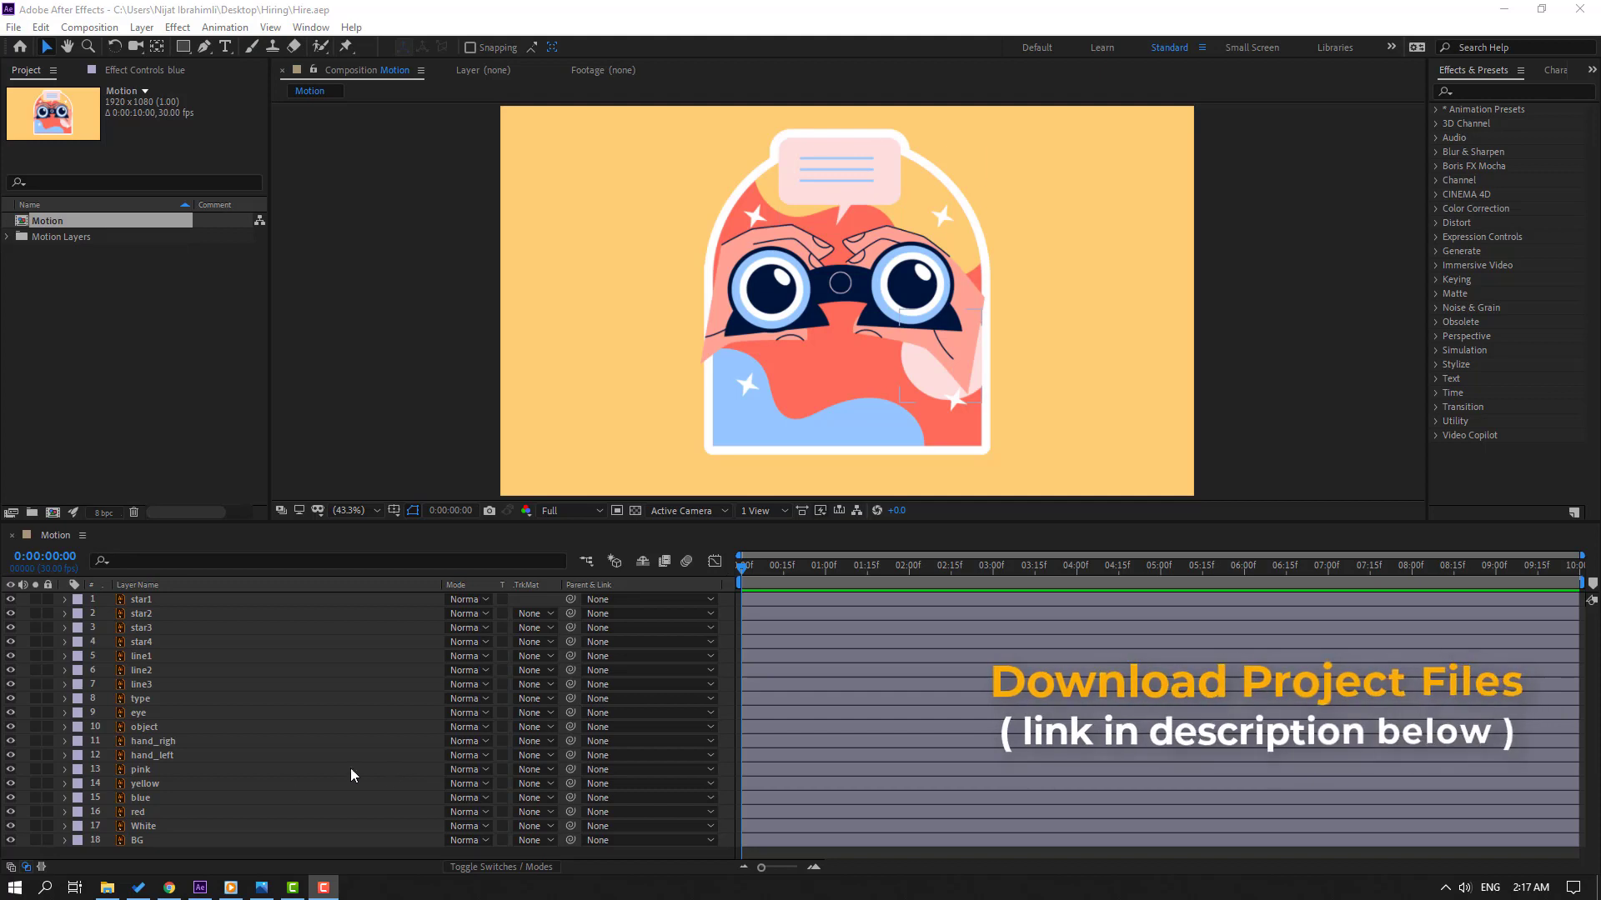
- Pre-compose layers star1 through red into a new comp named 'Animation'
click(140, 600)
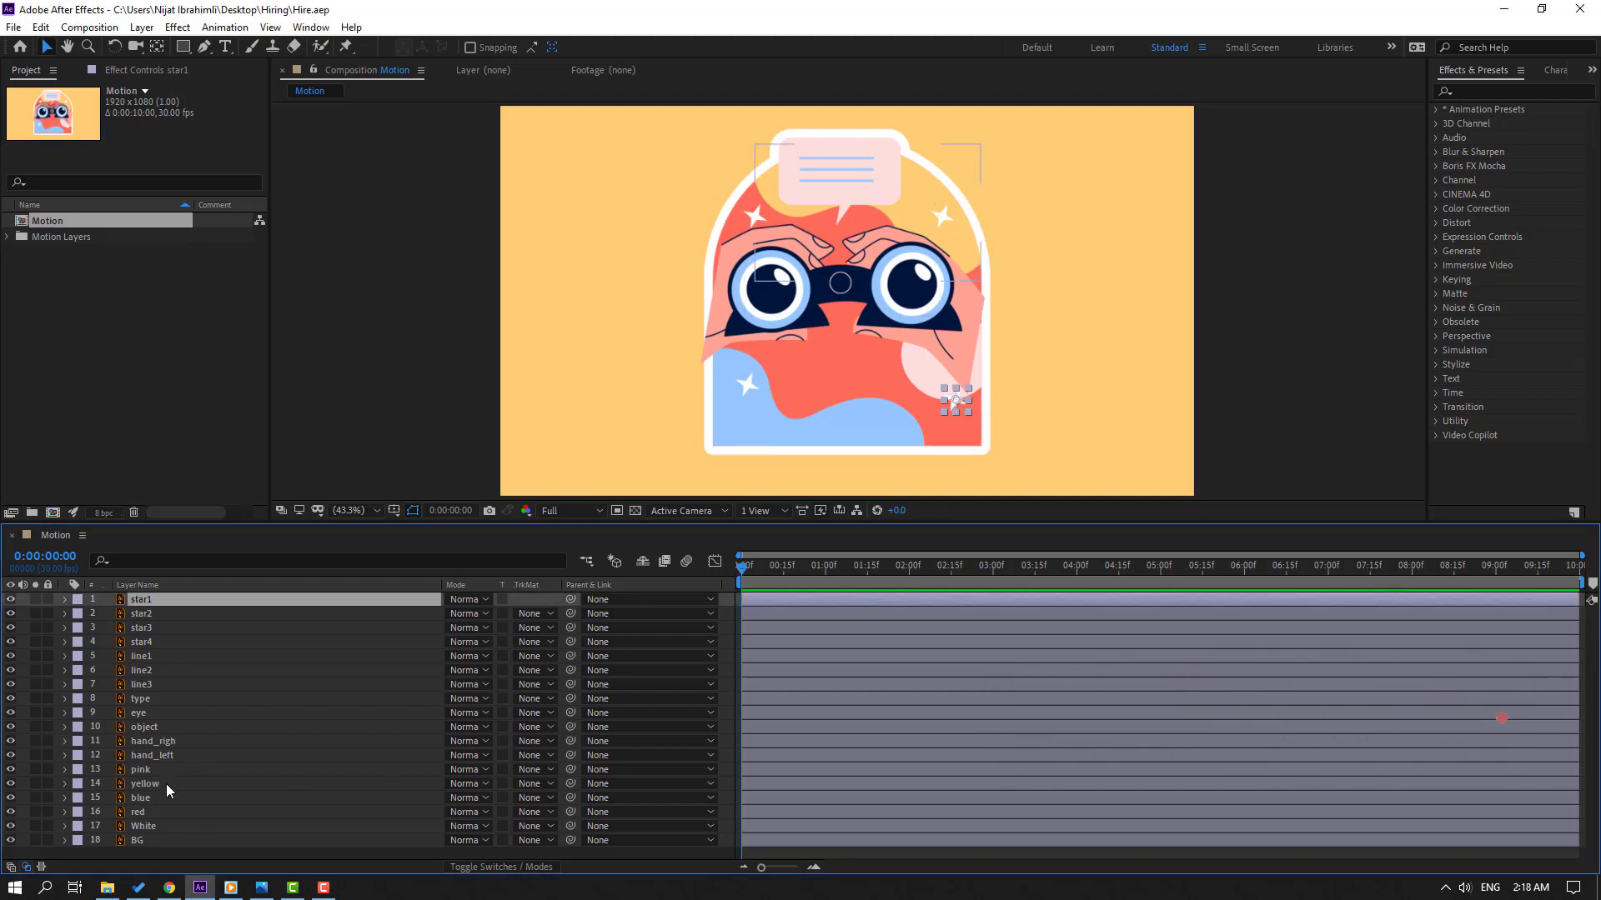
shift+click(148, 812)
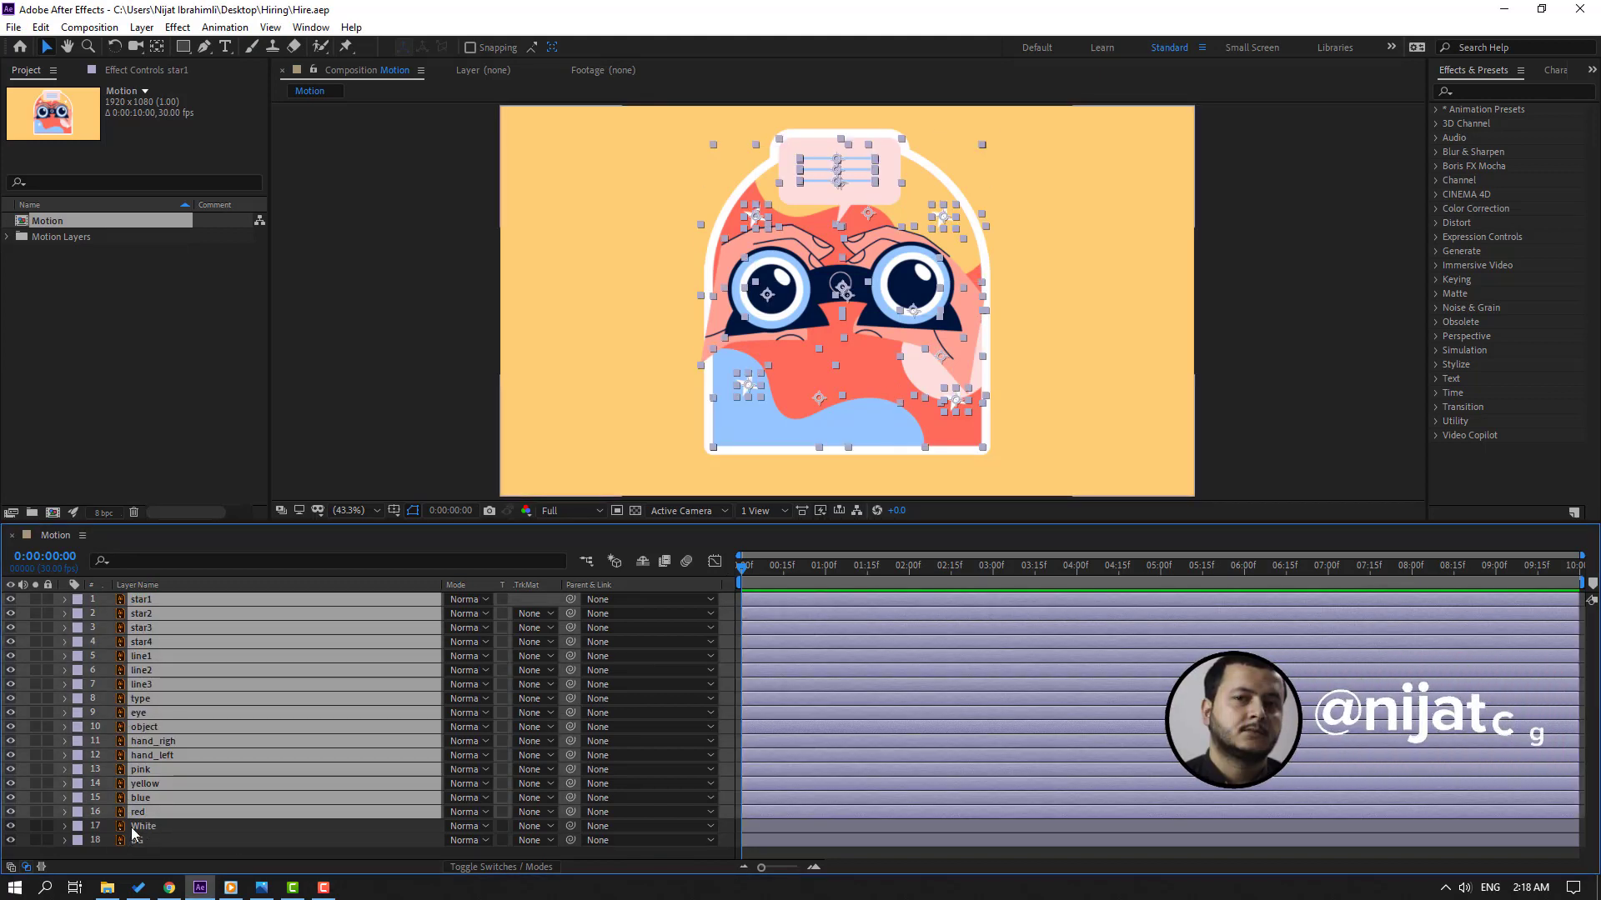
right_click(261, 728)
click(229, 624)
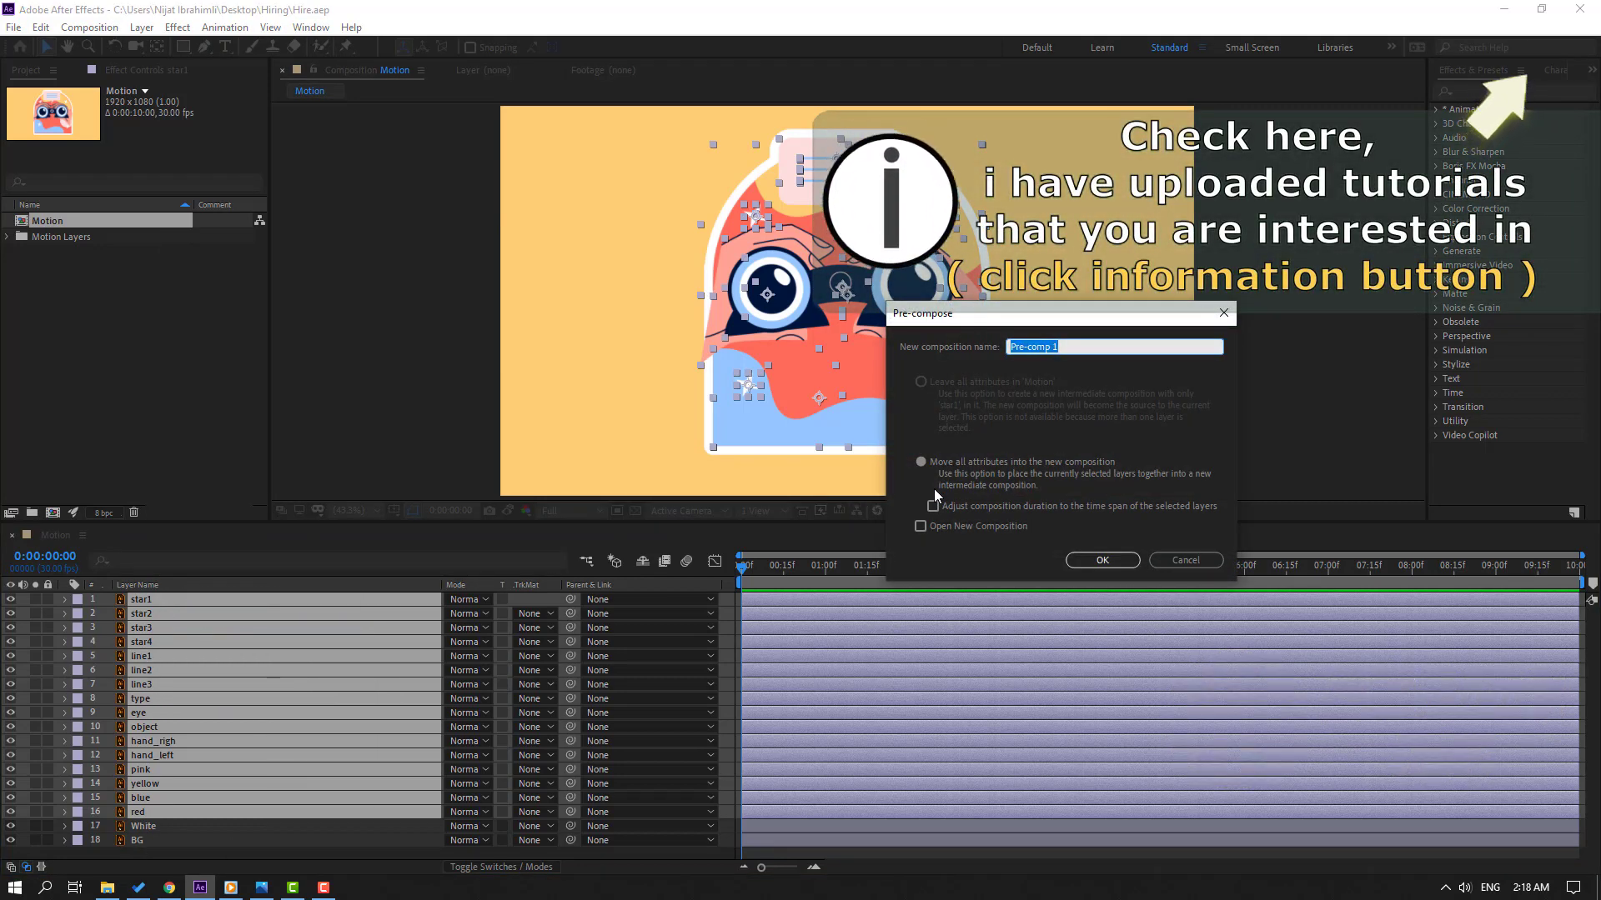
text(Animation)
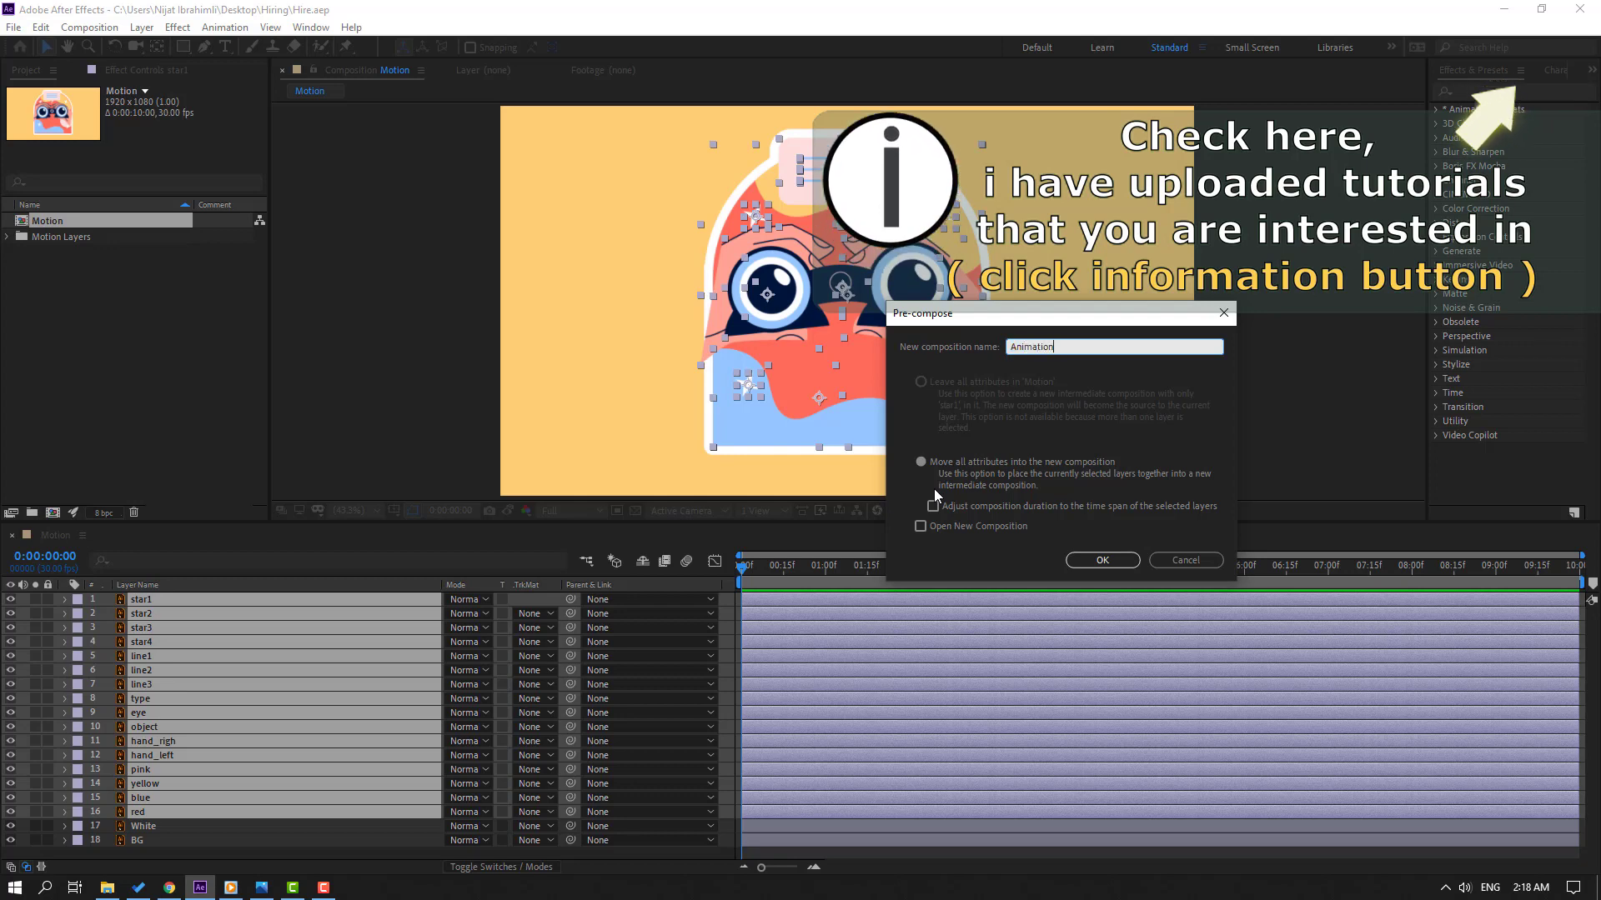
click(1084, 560)
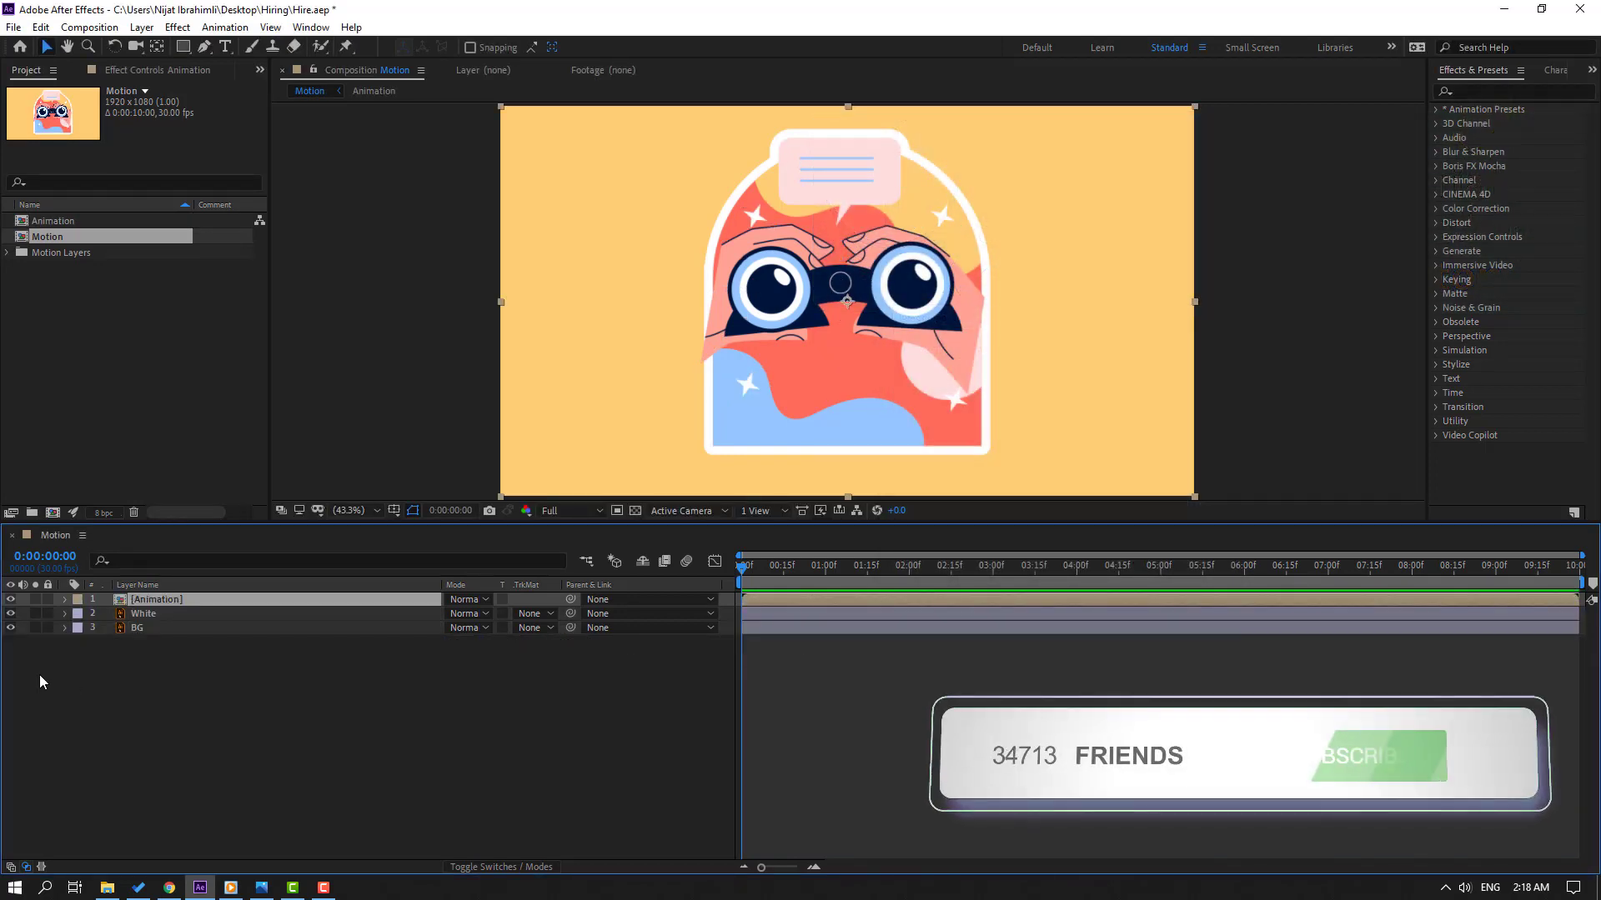
- Duplicate White into White 2–4 and move the Animation layer below White 2
click(152, 617)
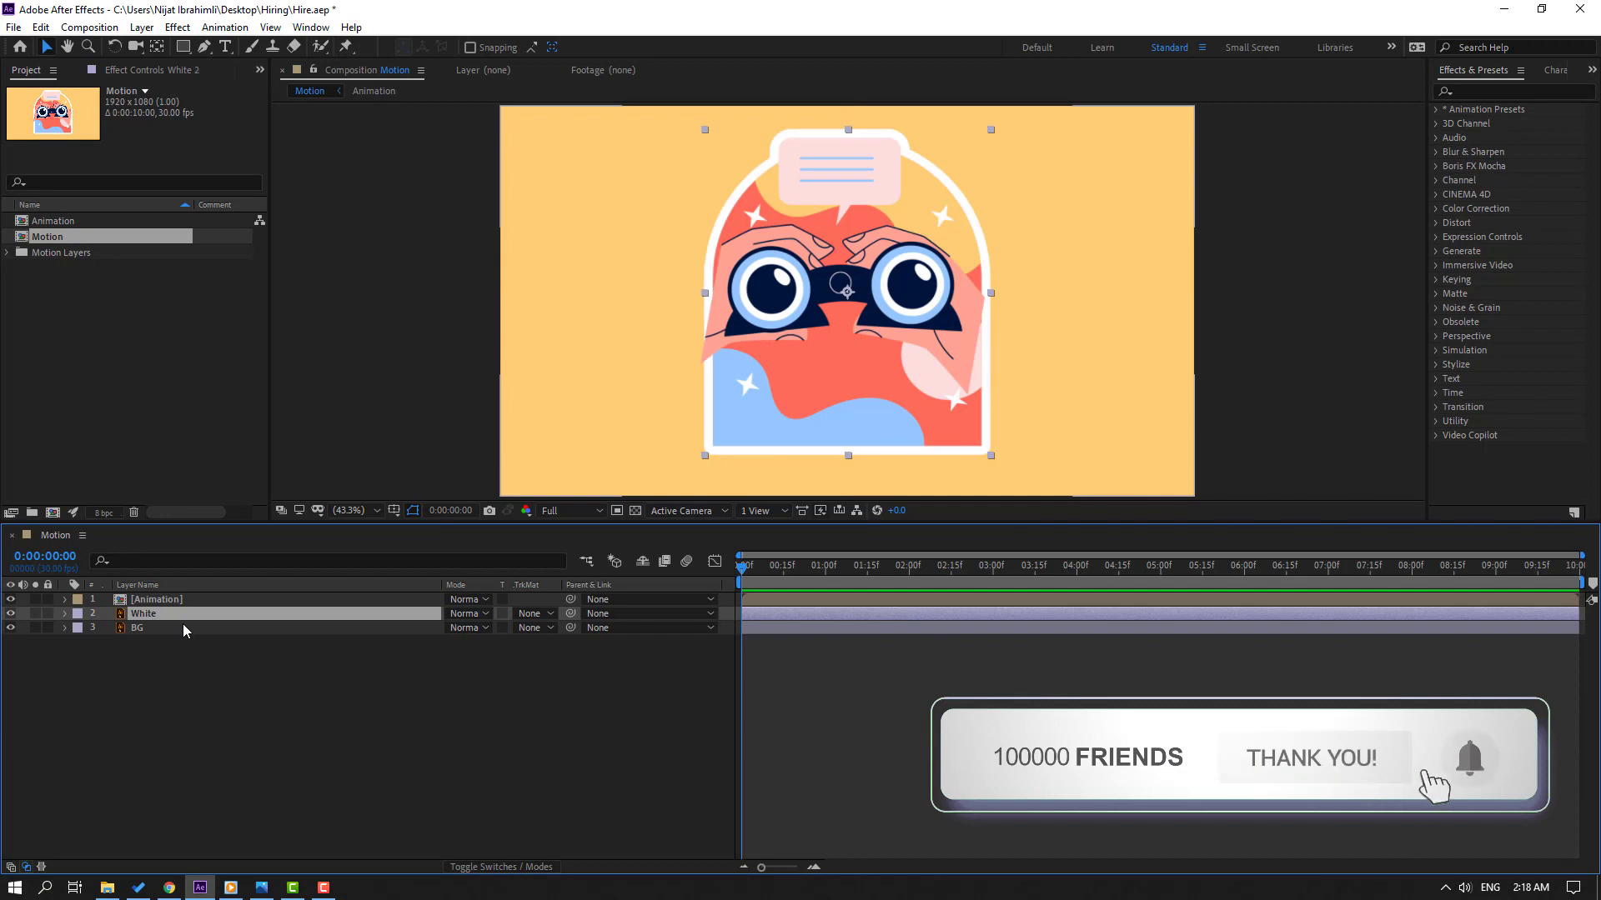
key(ctrl+d)
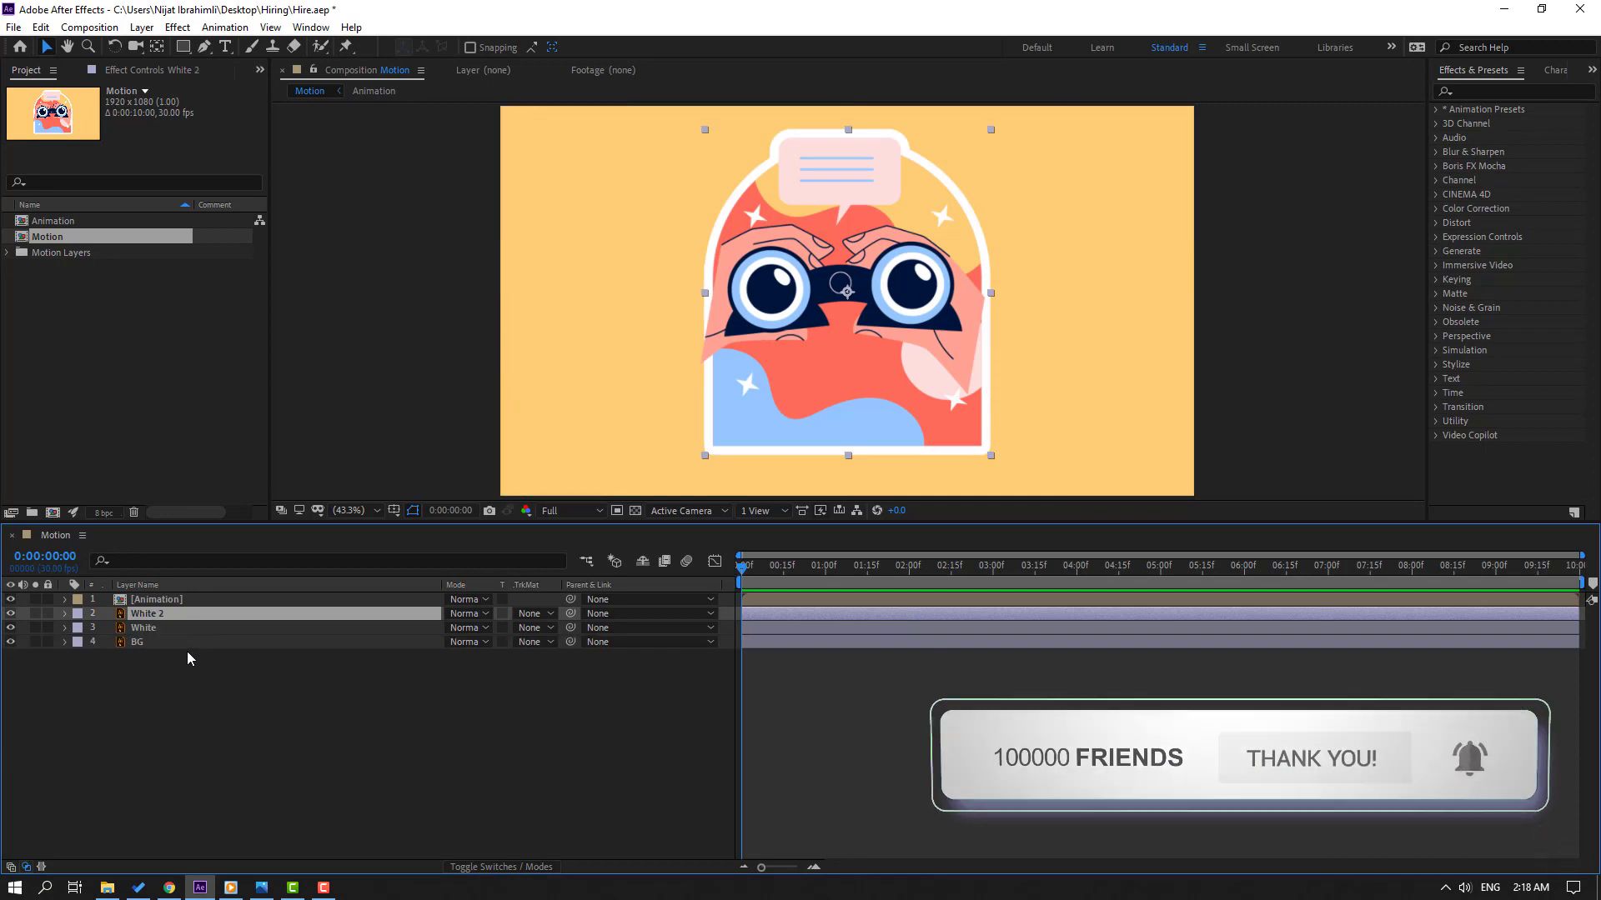
key(ctrl+d)
key(ctrl+d)
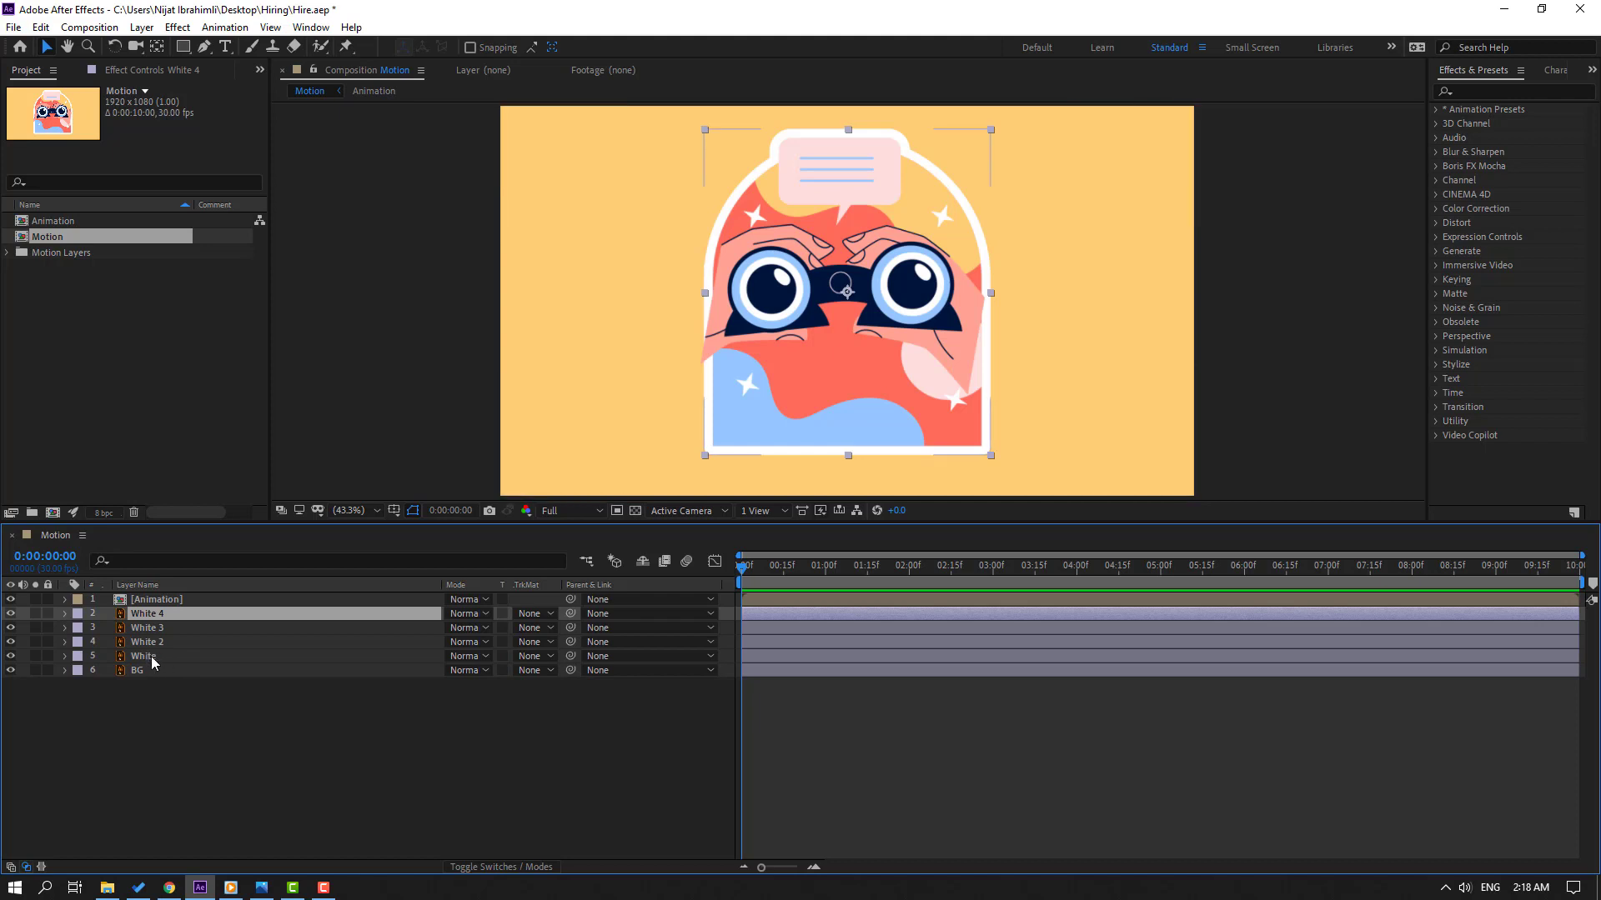
click(148, 600)
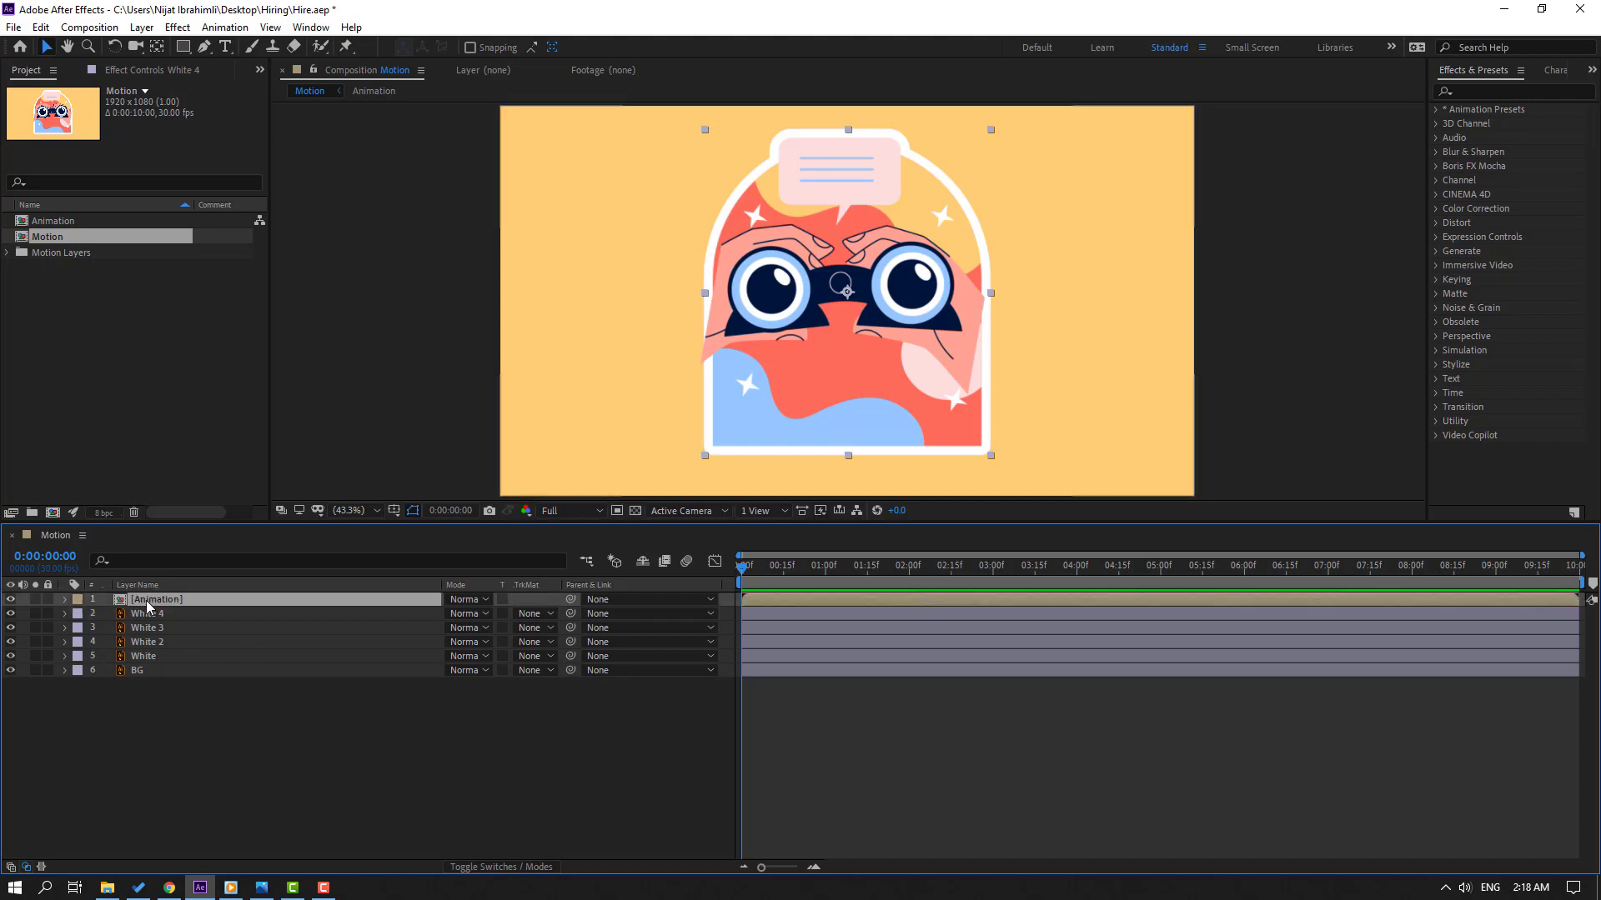
drag(157, 602, 178, 650)
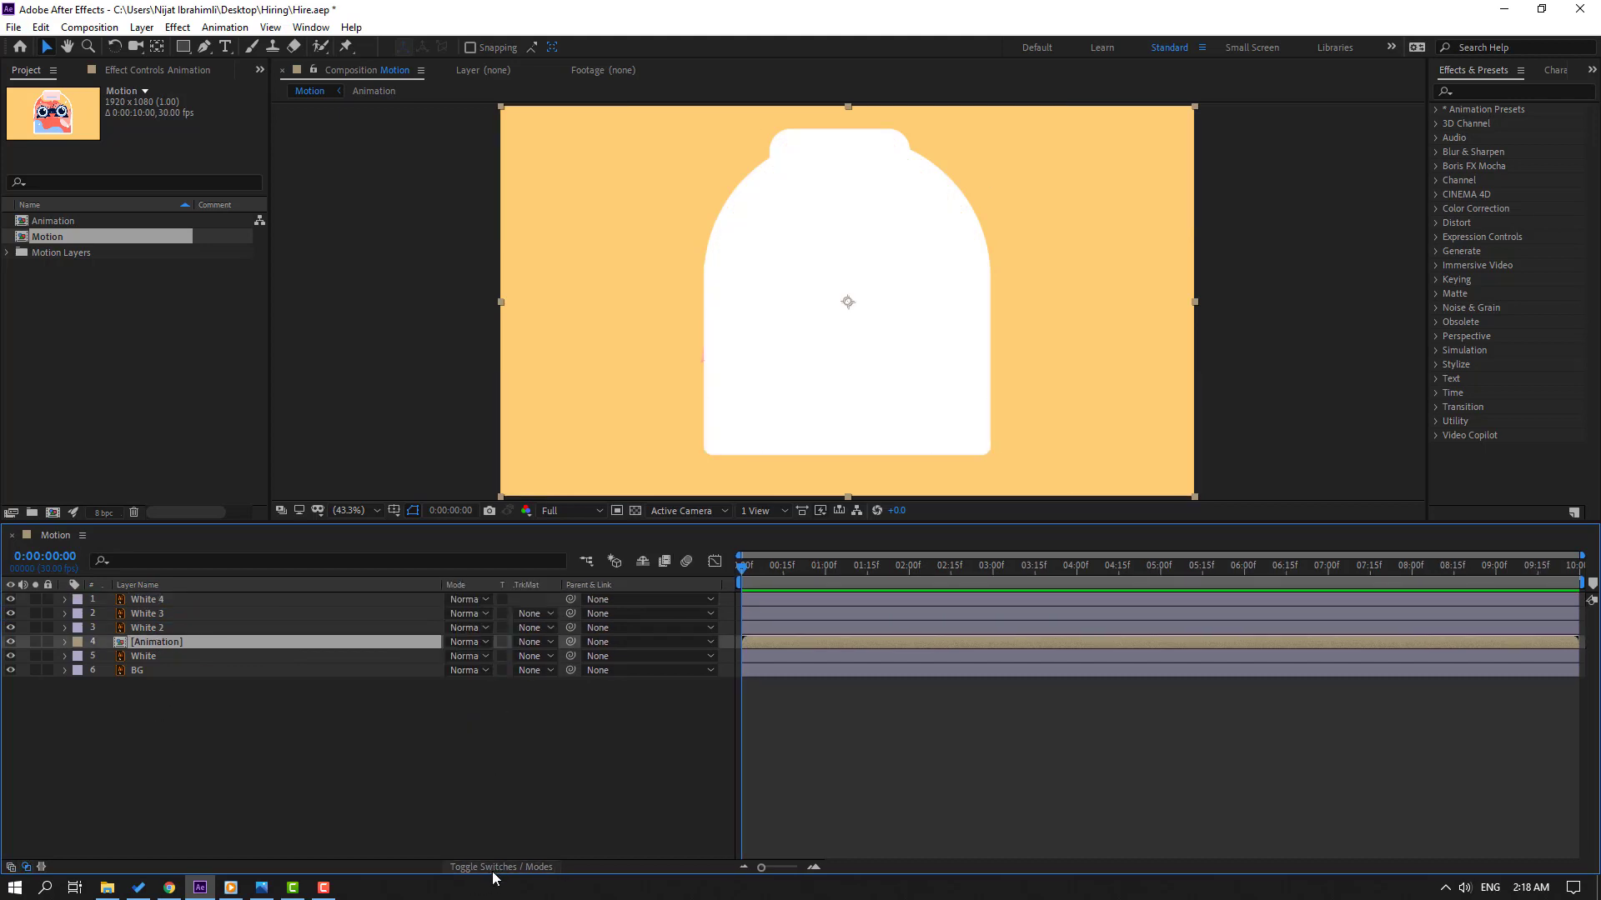
- Set Animation's track matte to Alpha Matte 'White 2' and White 3's to Luma Inverted 'White 4'
click(533, 641)
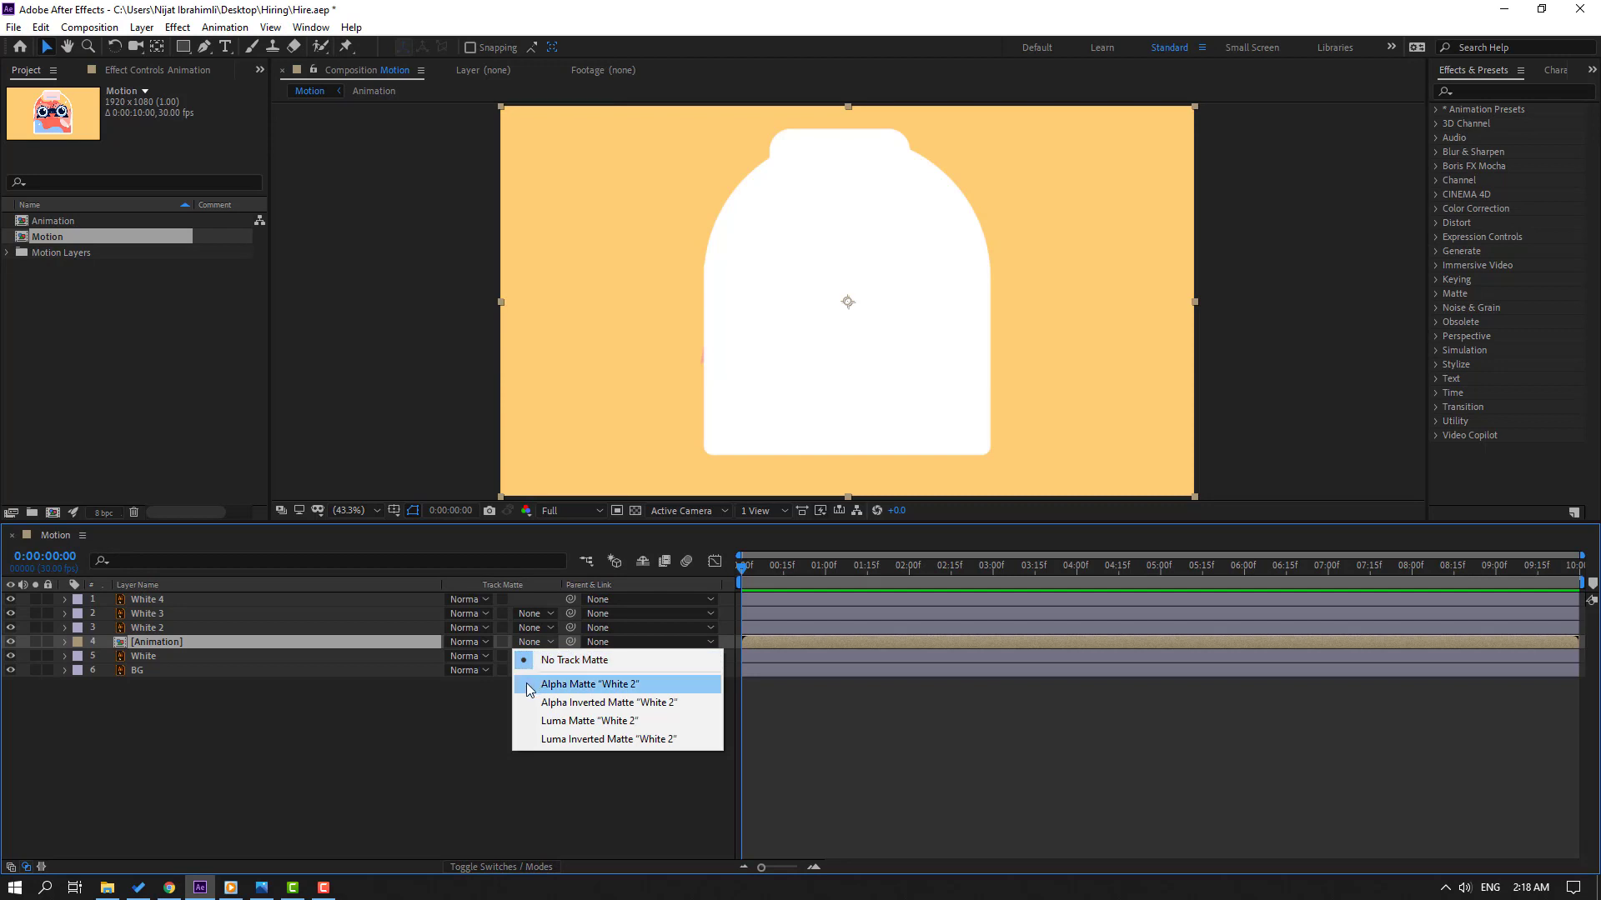
click(637, 684)
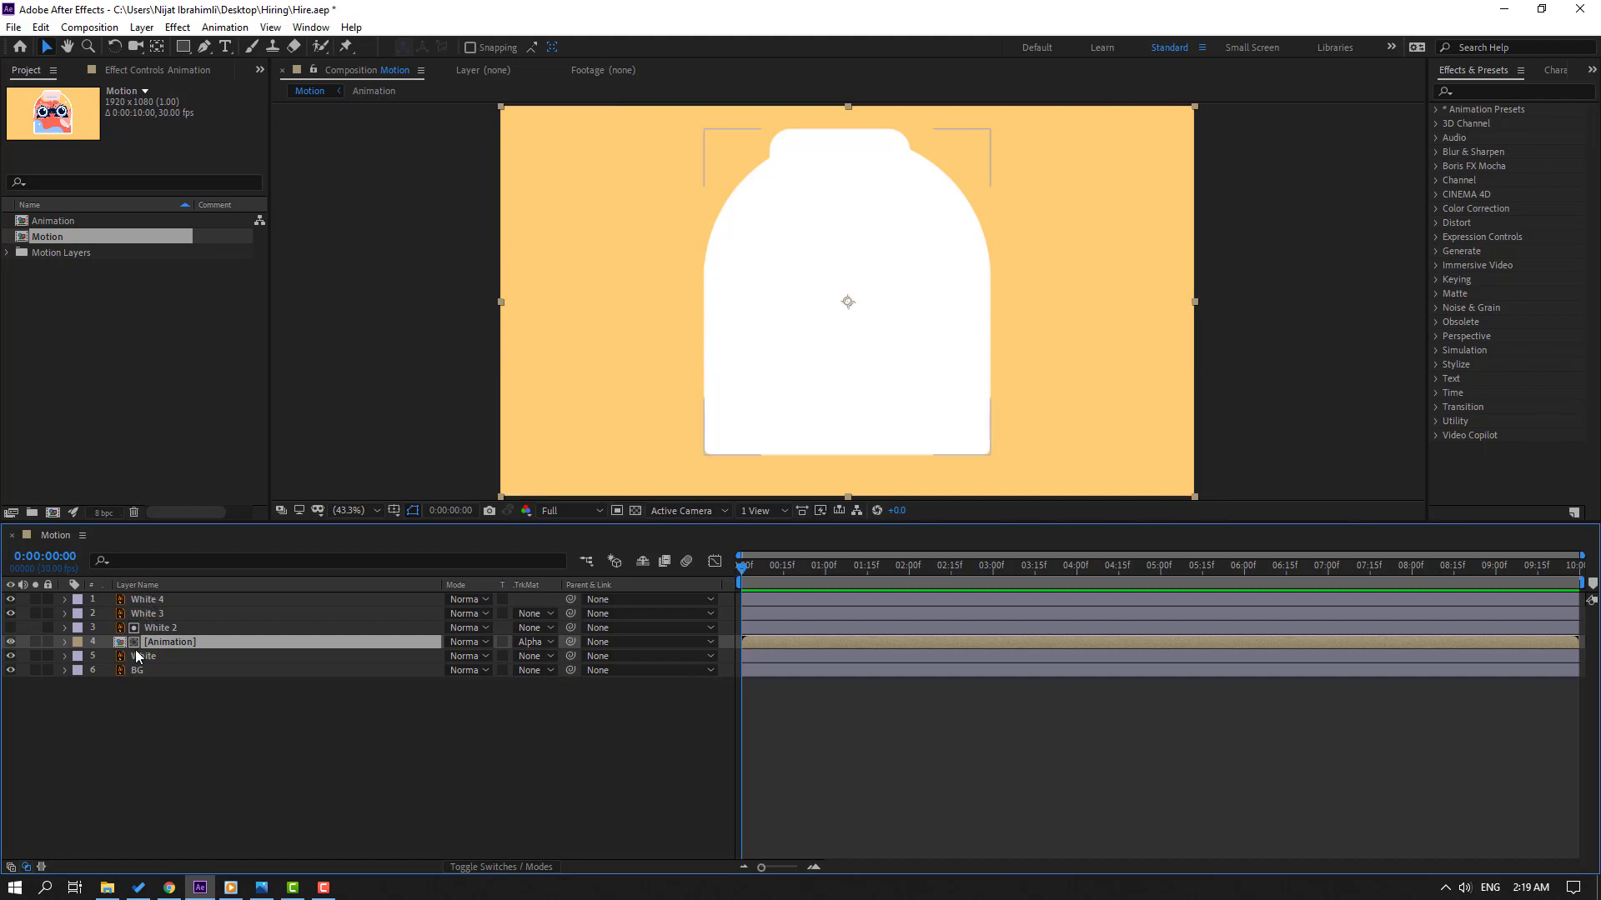
click(154, 617)
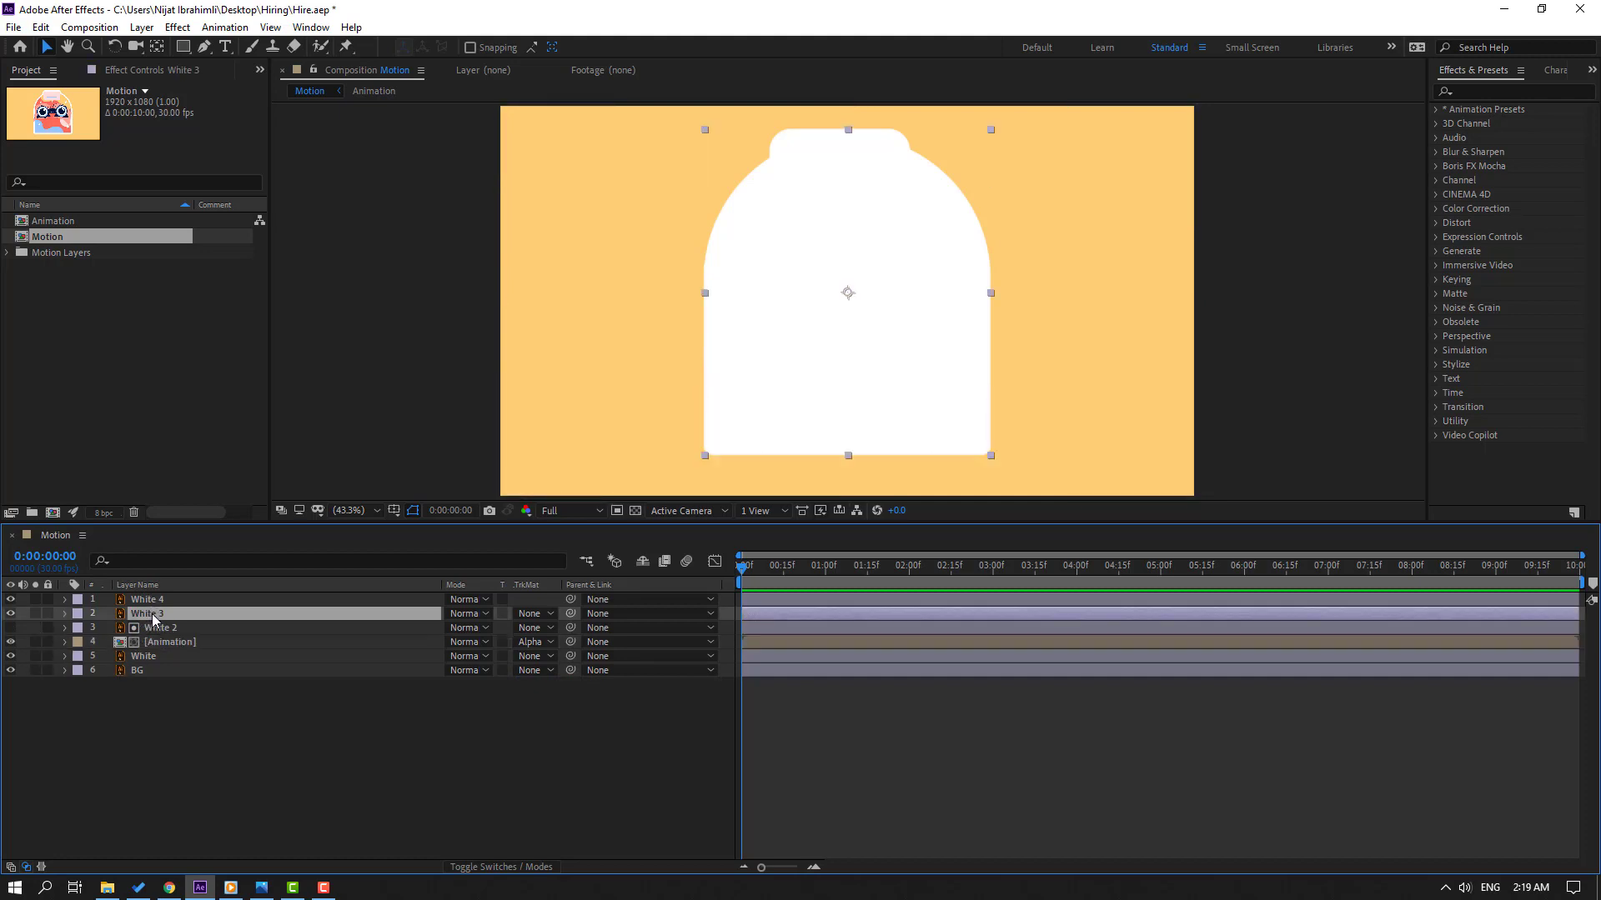
click(532, 615)
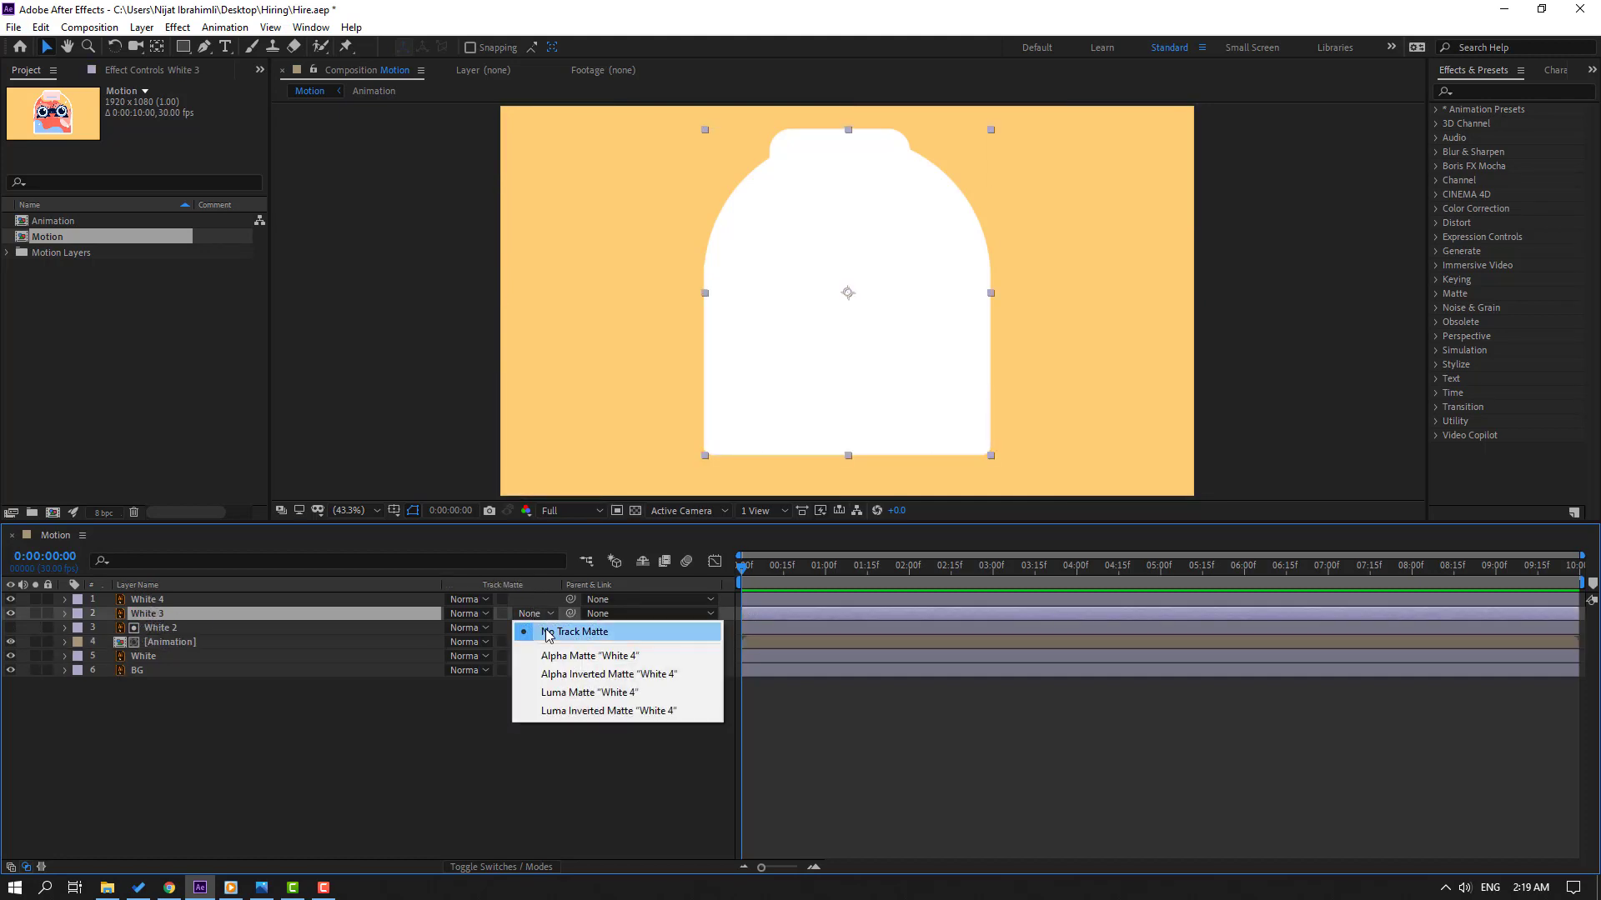
click(665, 713)
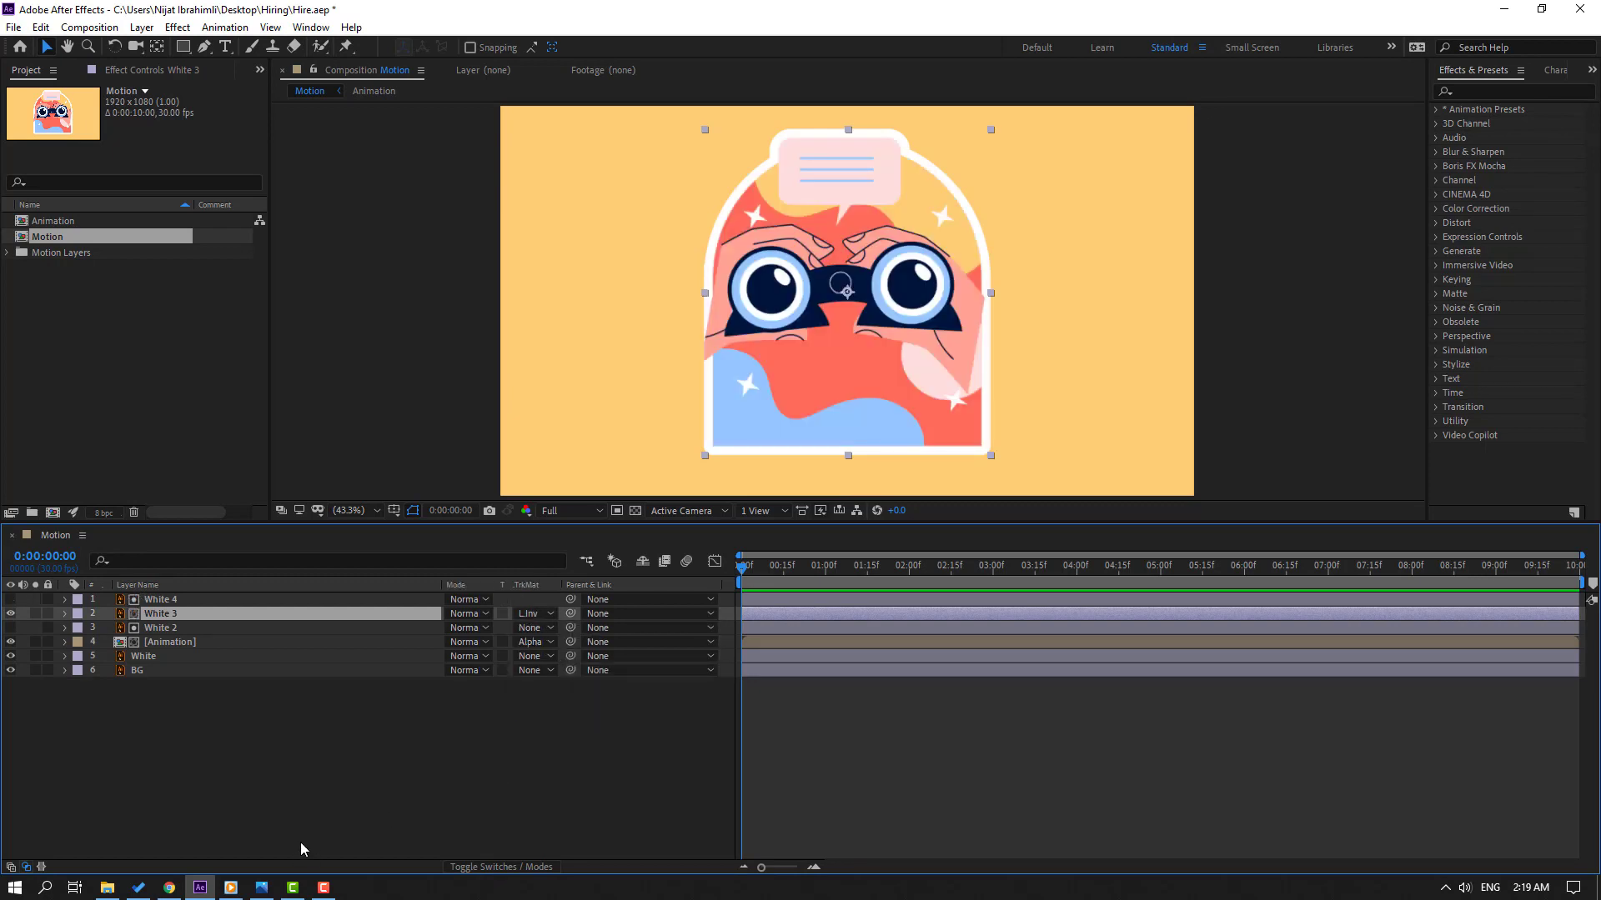
click(175, 603)
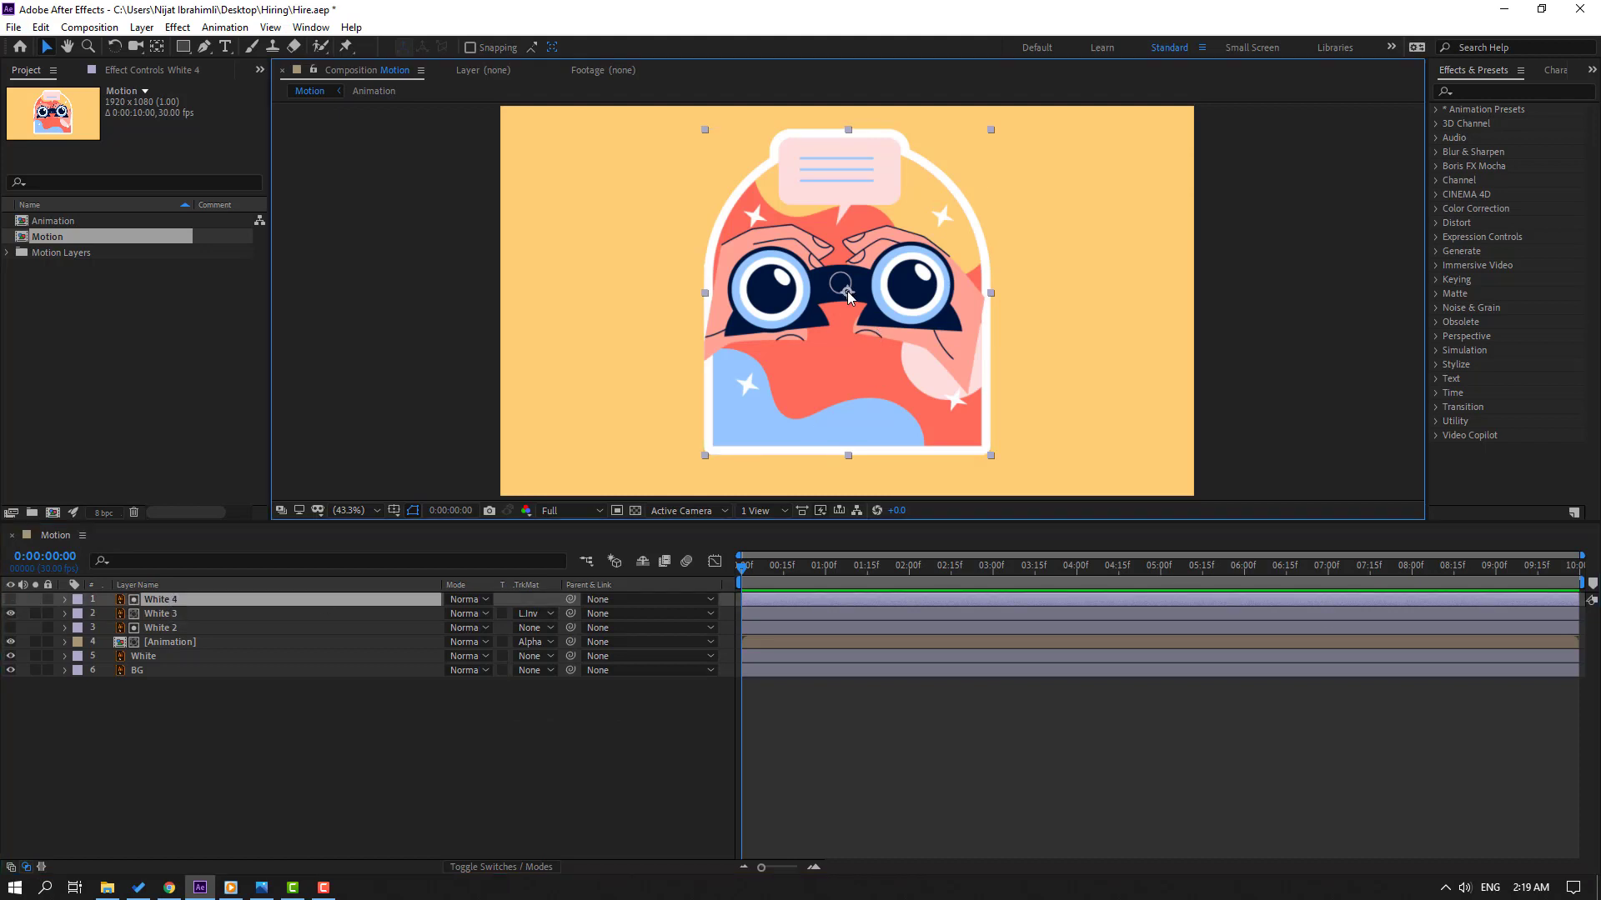
drag(847, 294, 894, 297)
- Use the Anchor Point Mover to shrink White 4 from each side to 92.4% width
click(311, 27)
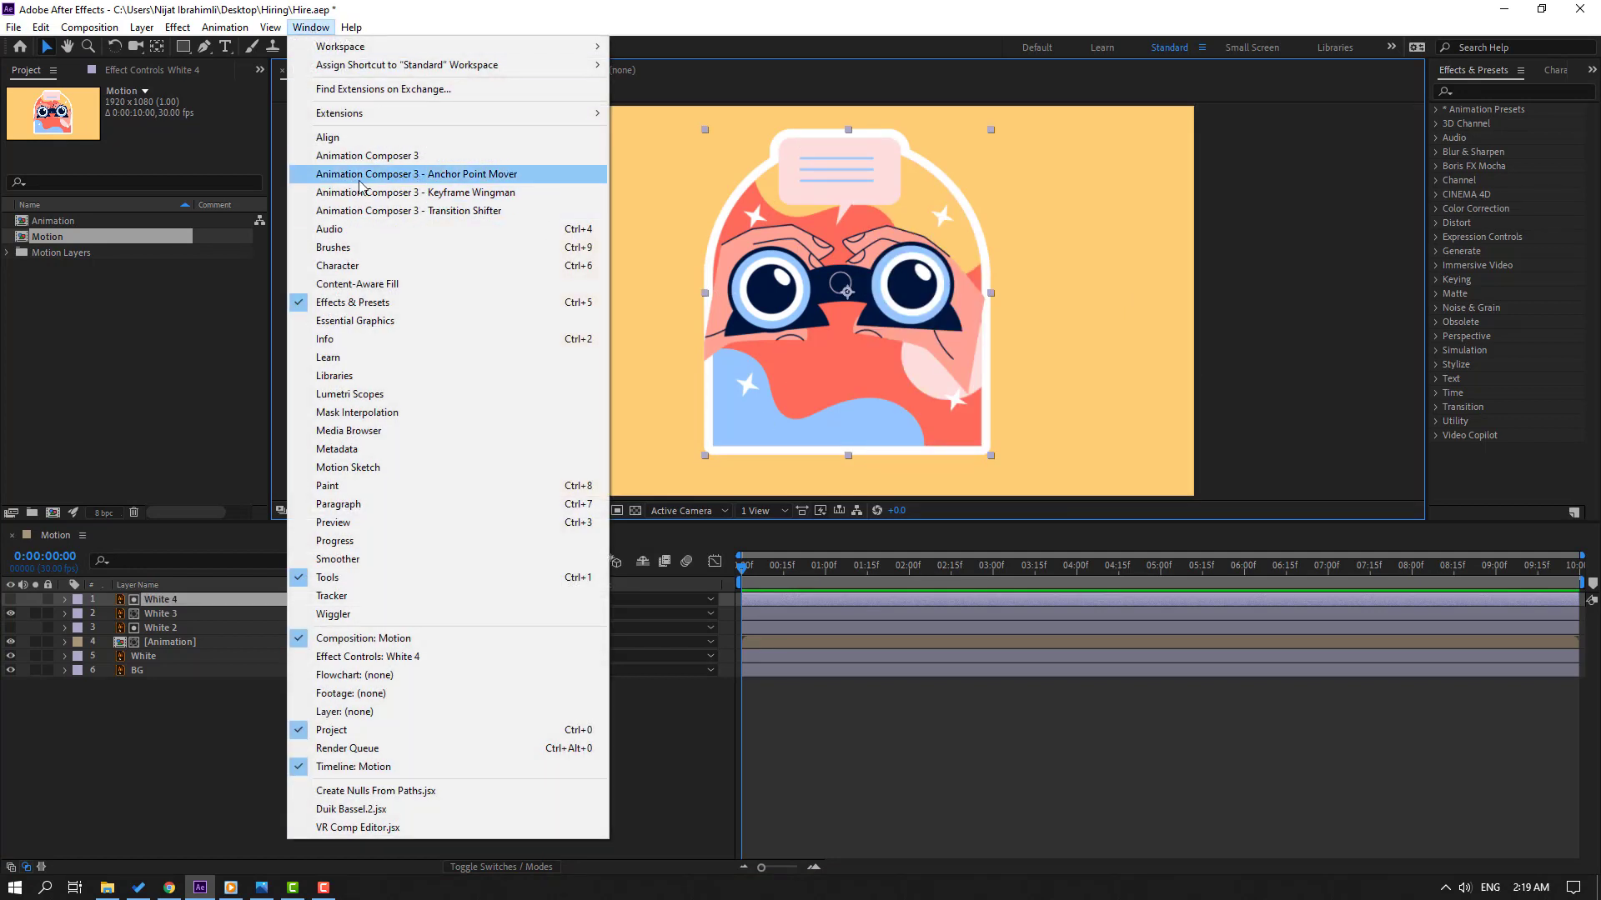
click(506, 175)
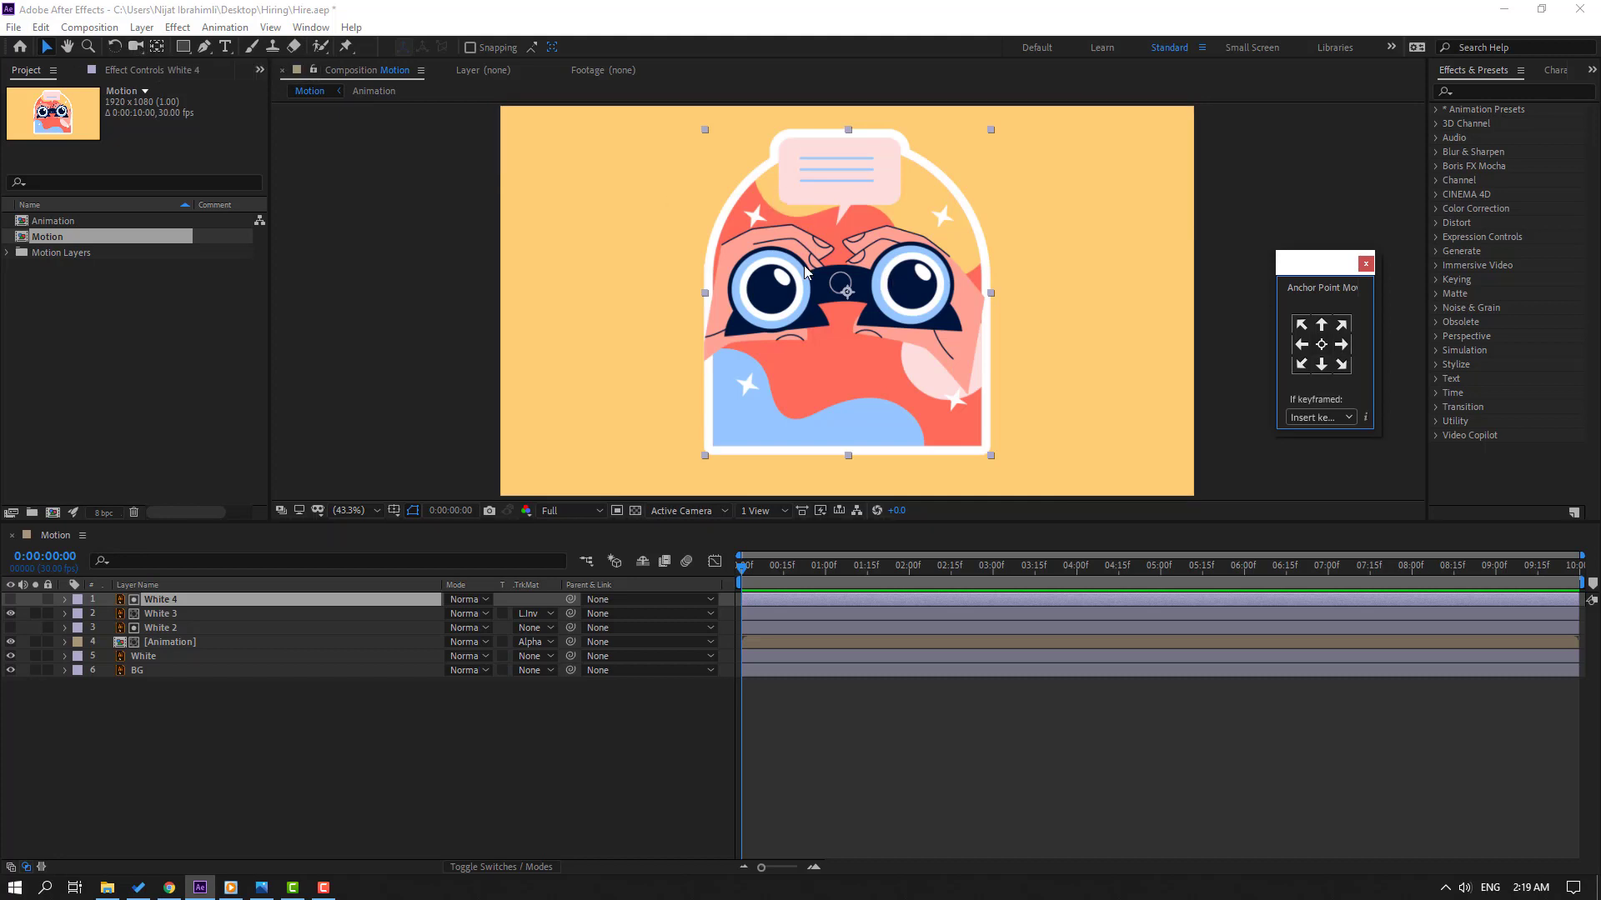
click(1343, 349)
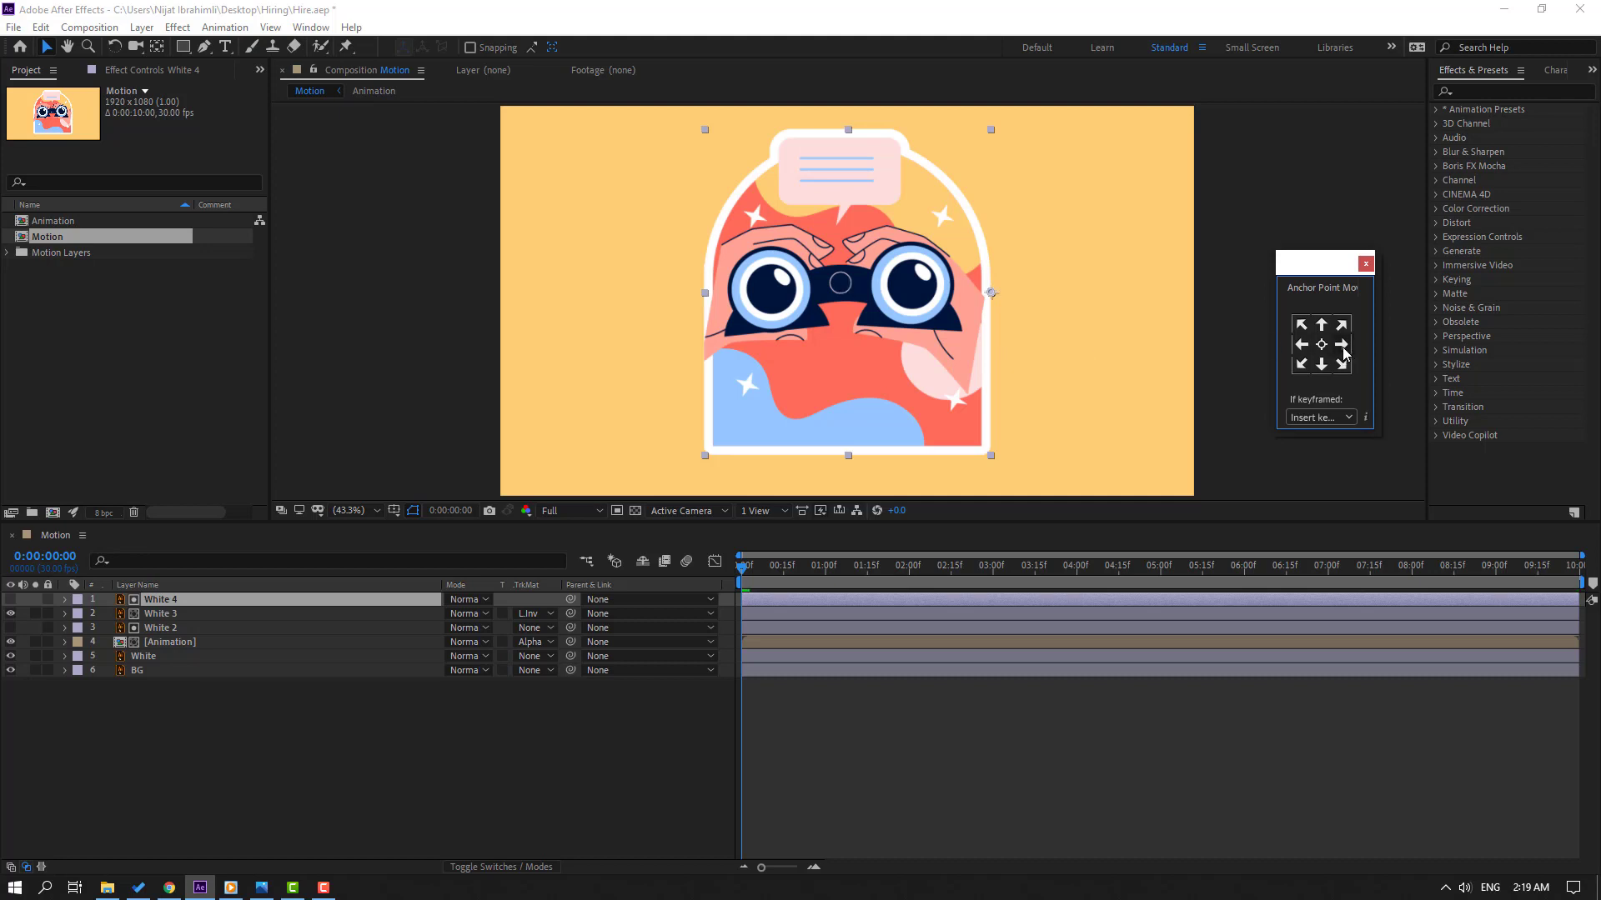
click(167, 597)
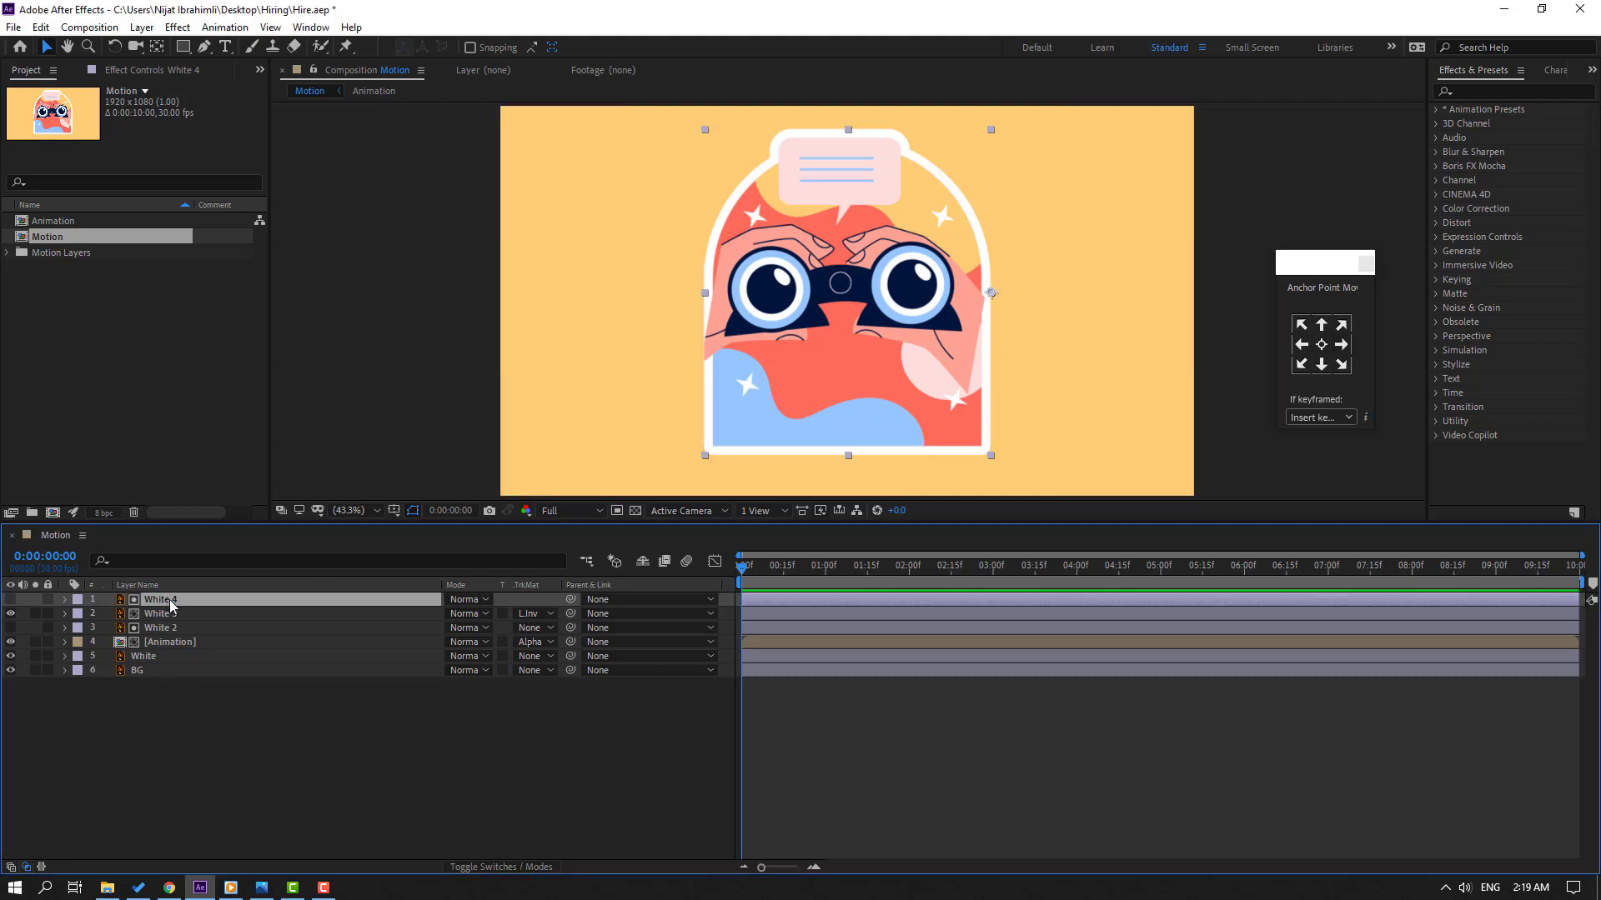
key(s)
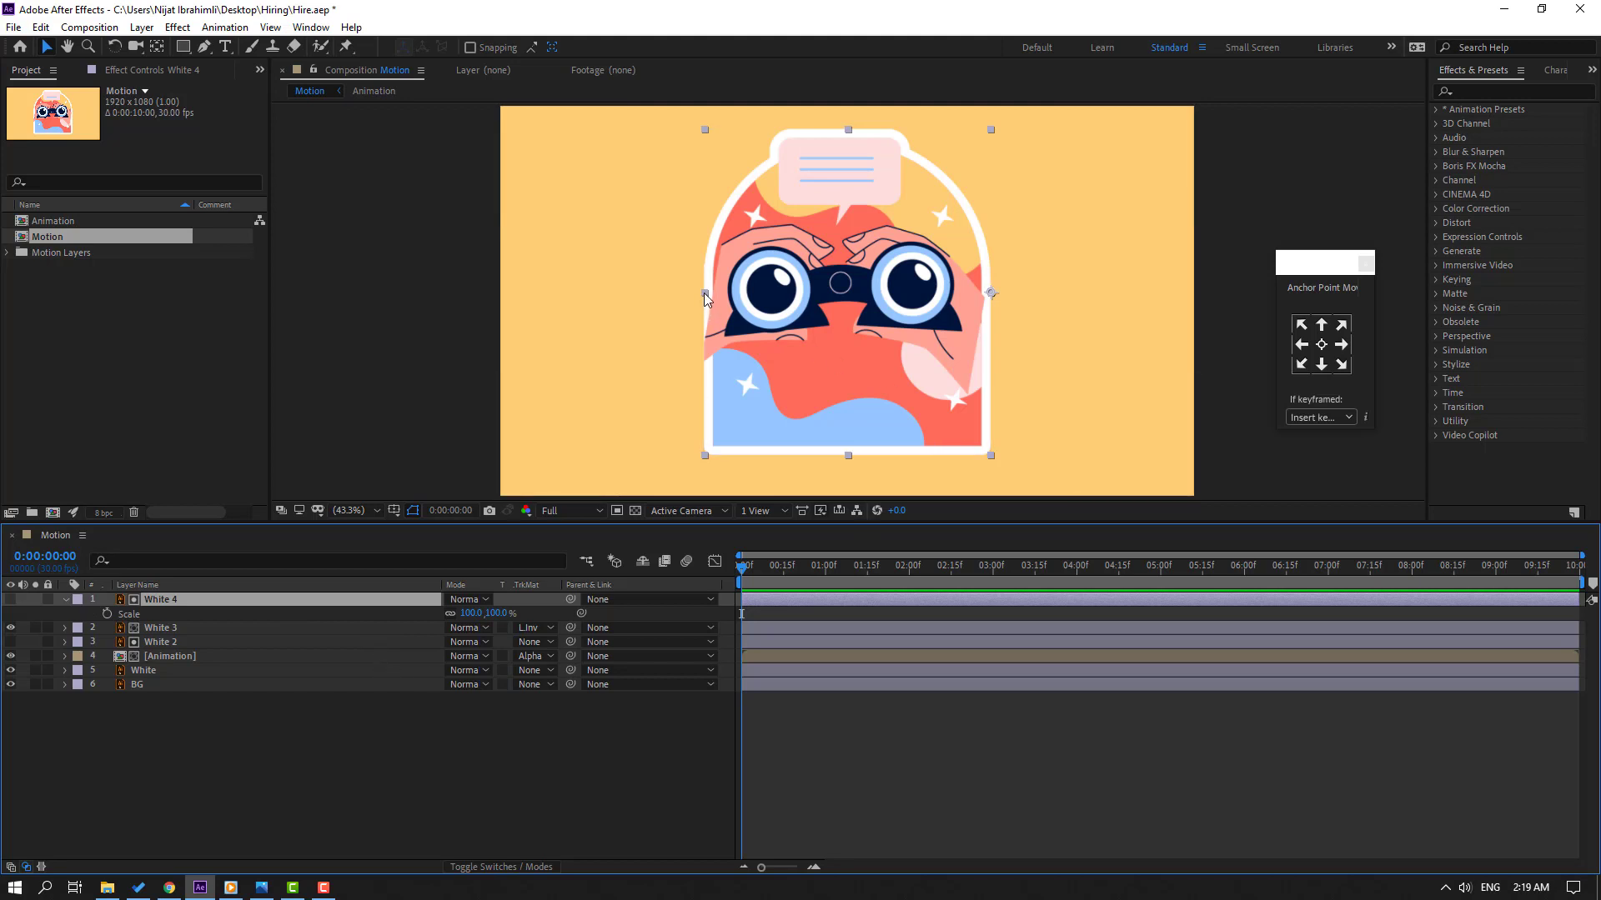
drag(704, 293, 713, 293)
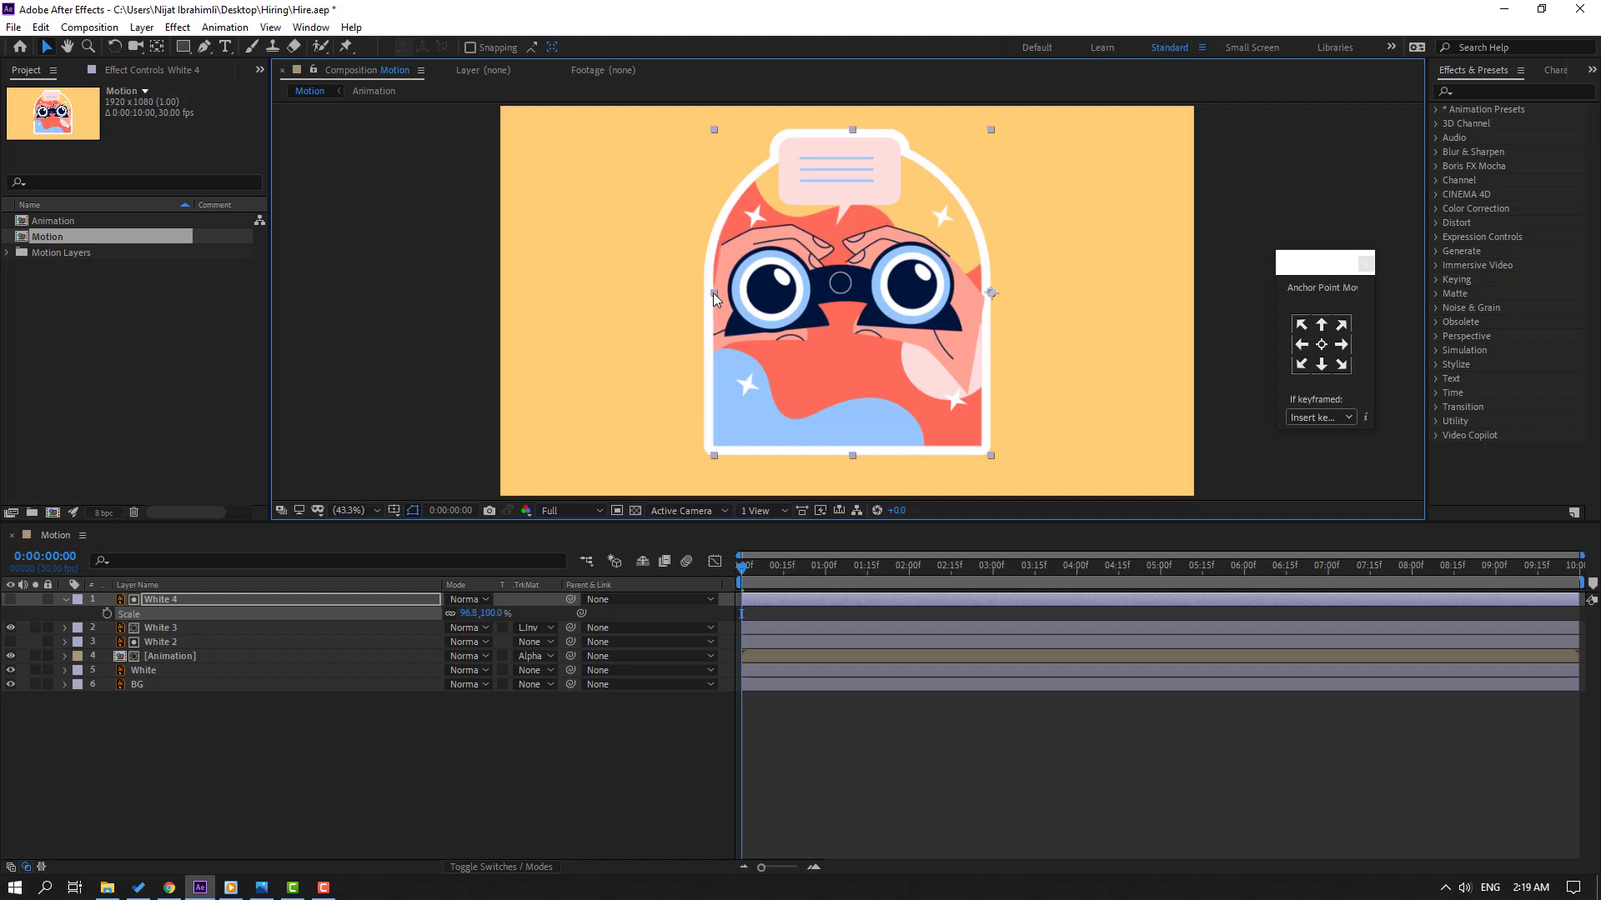
click(1302, 345)
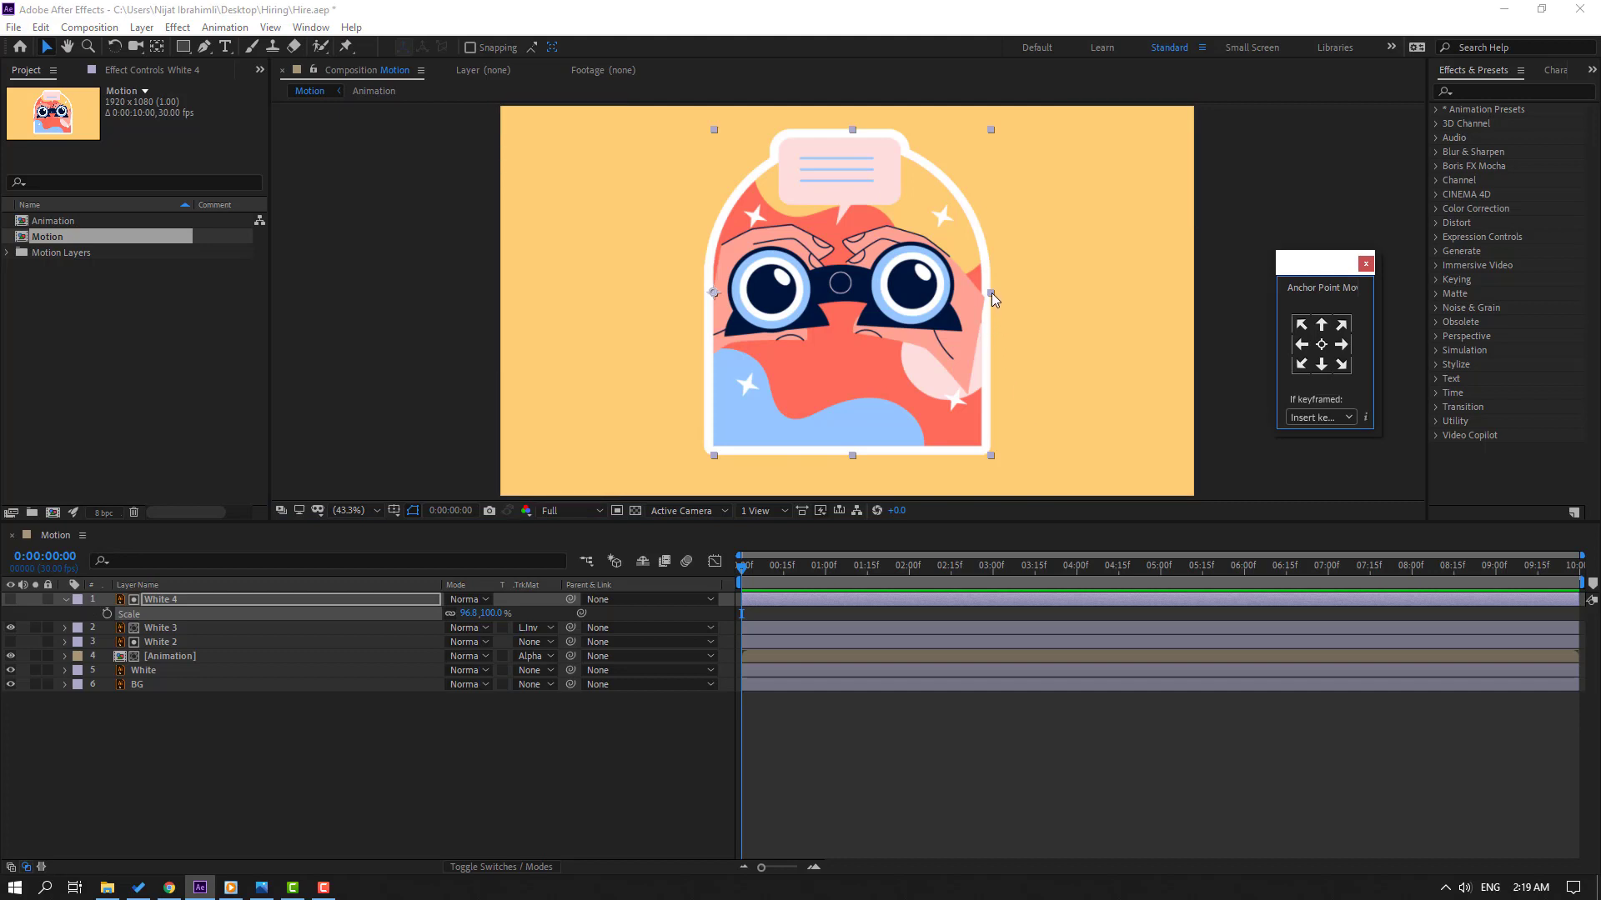
drag(992, 293, 980, 293)
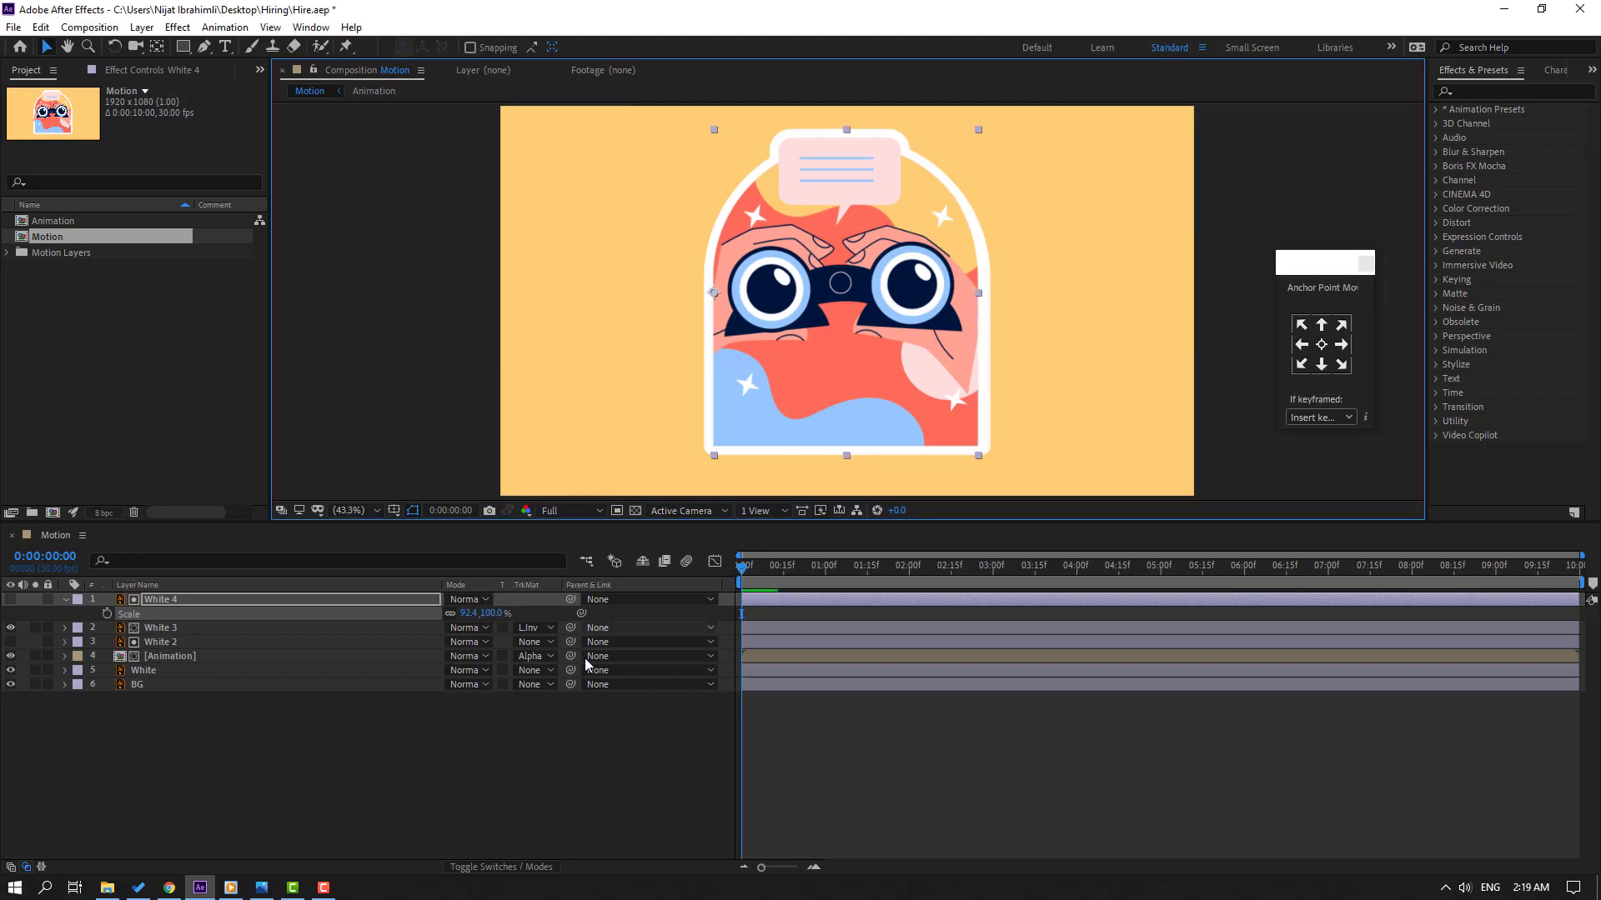
click(427, 759)
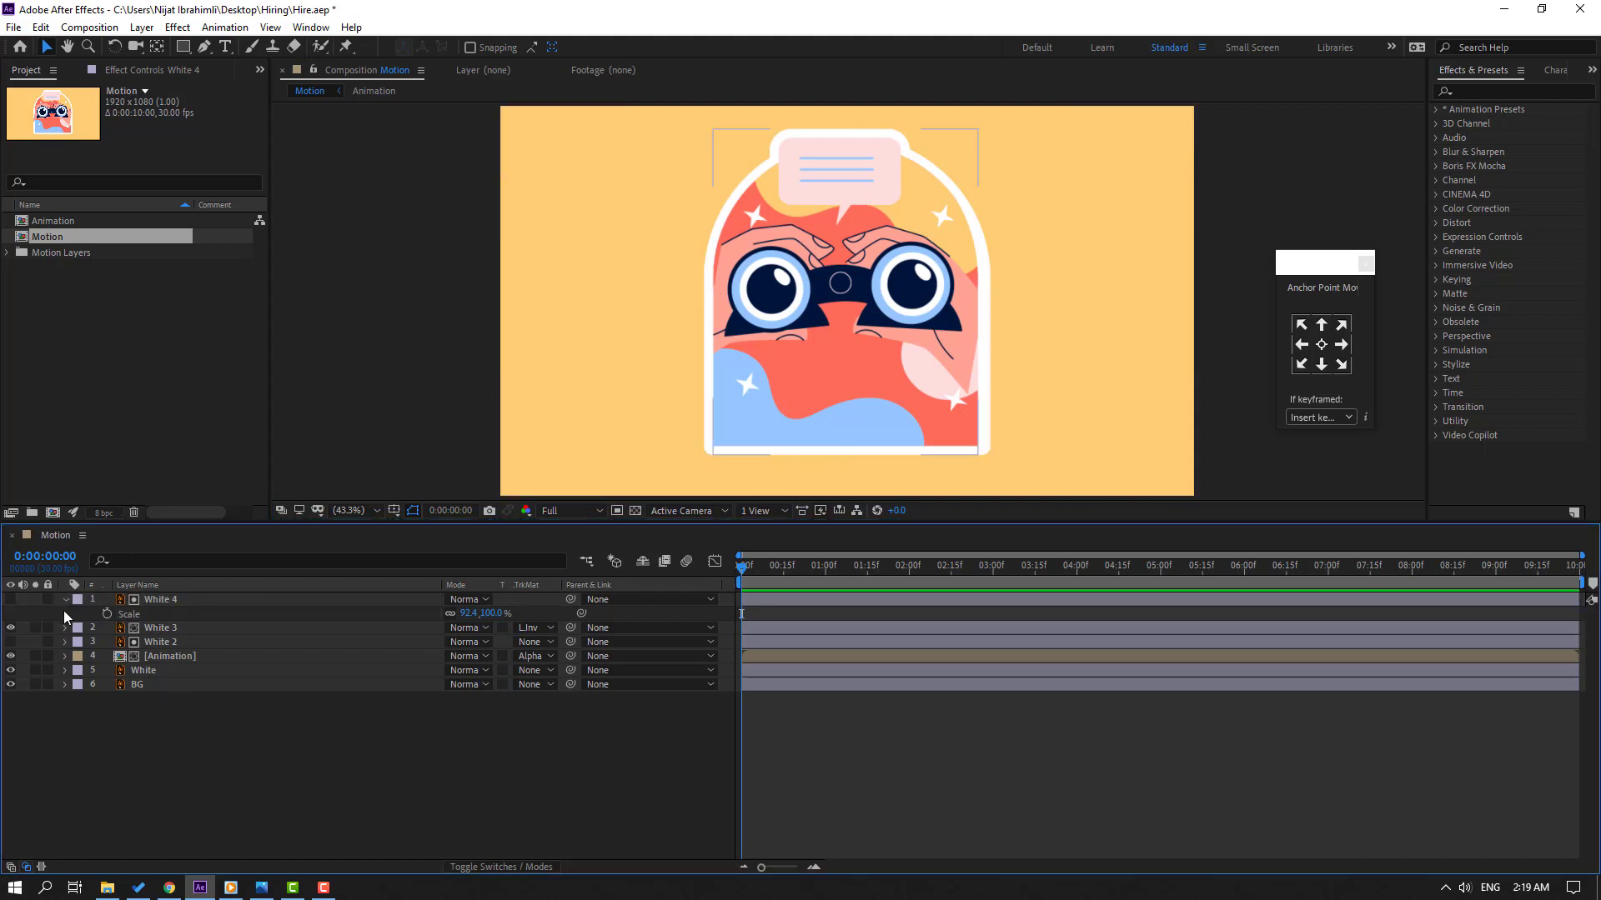
click(1365, 264)
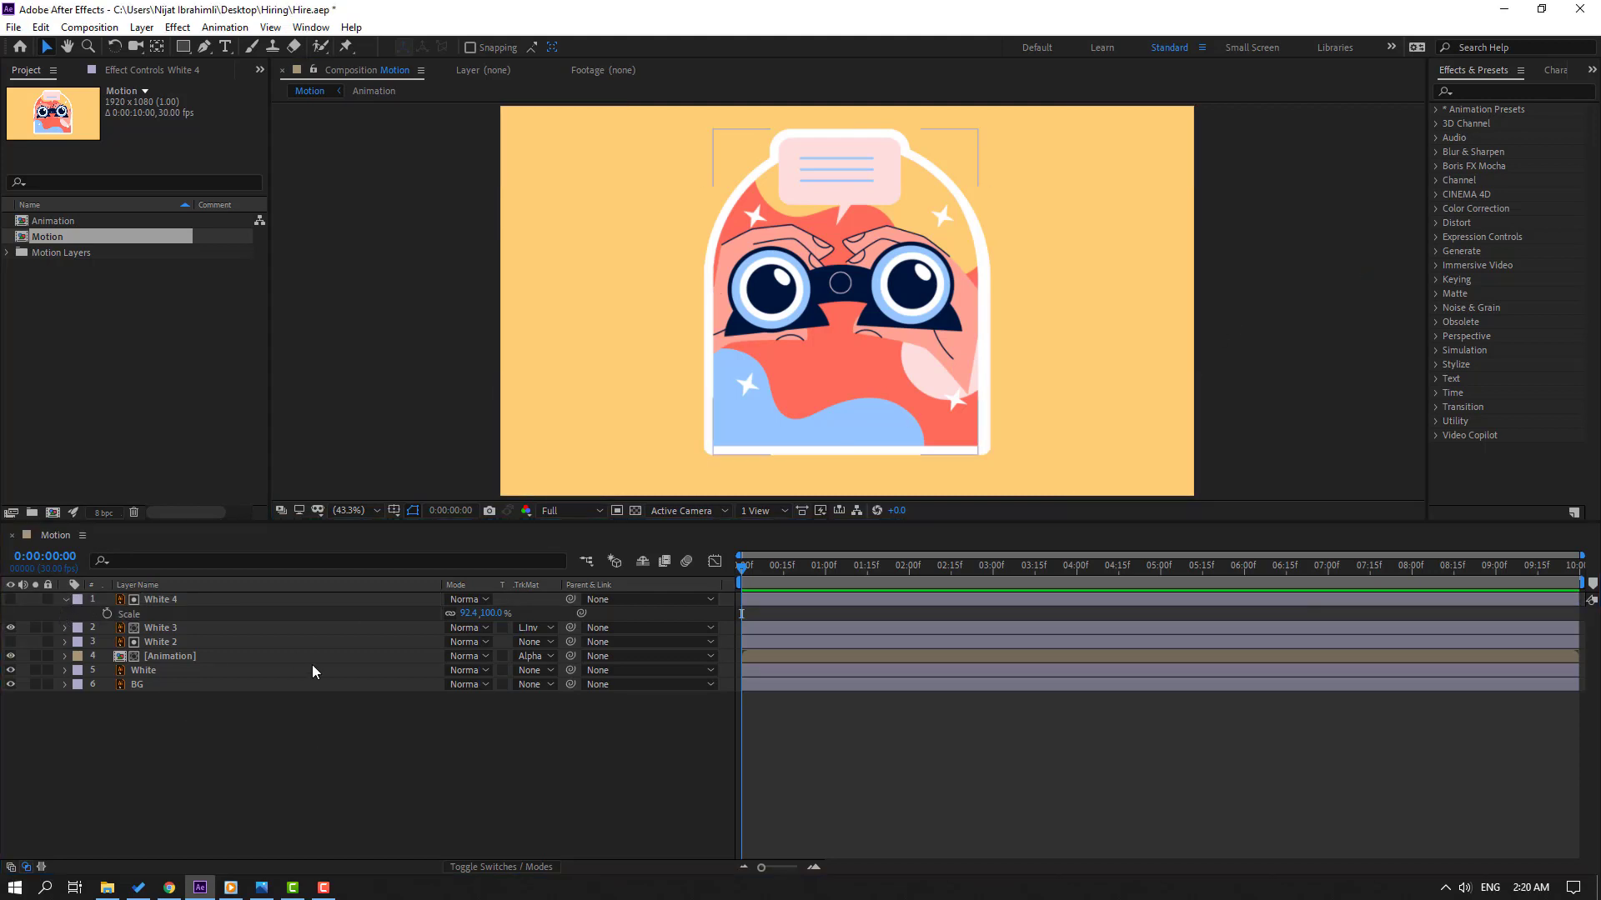
- Open the Animation precomp and apply Wave Warp to the blue layer
double_click(170, 657)
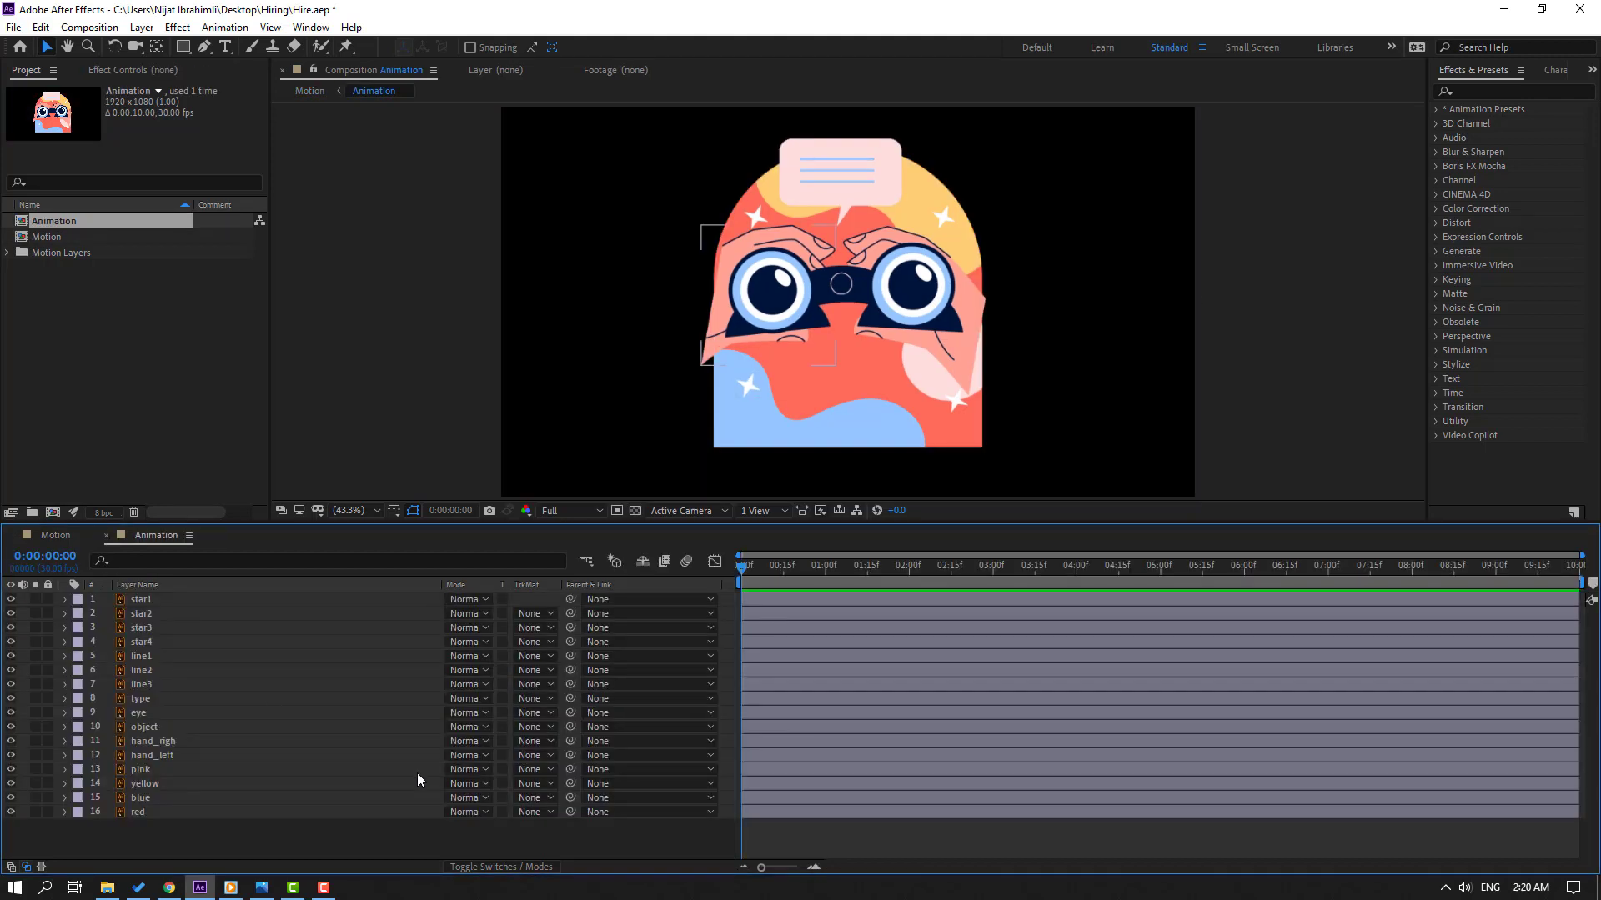
click(144, 799)
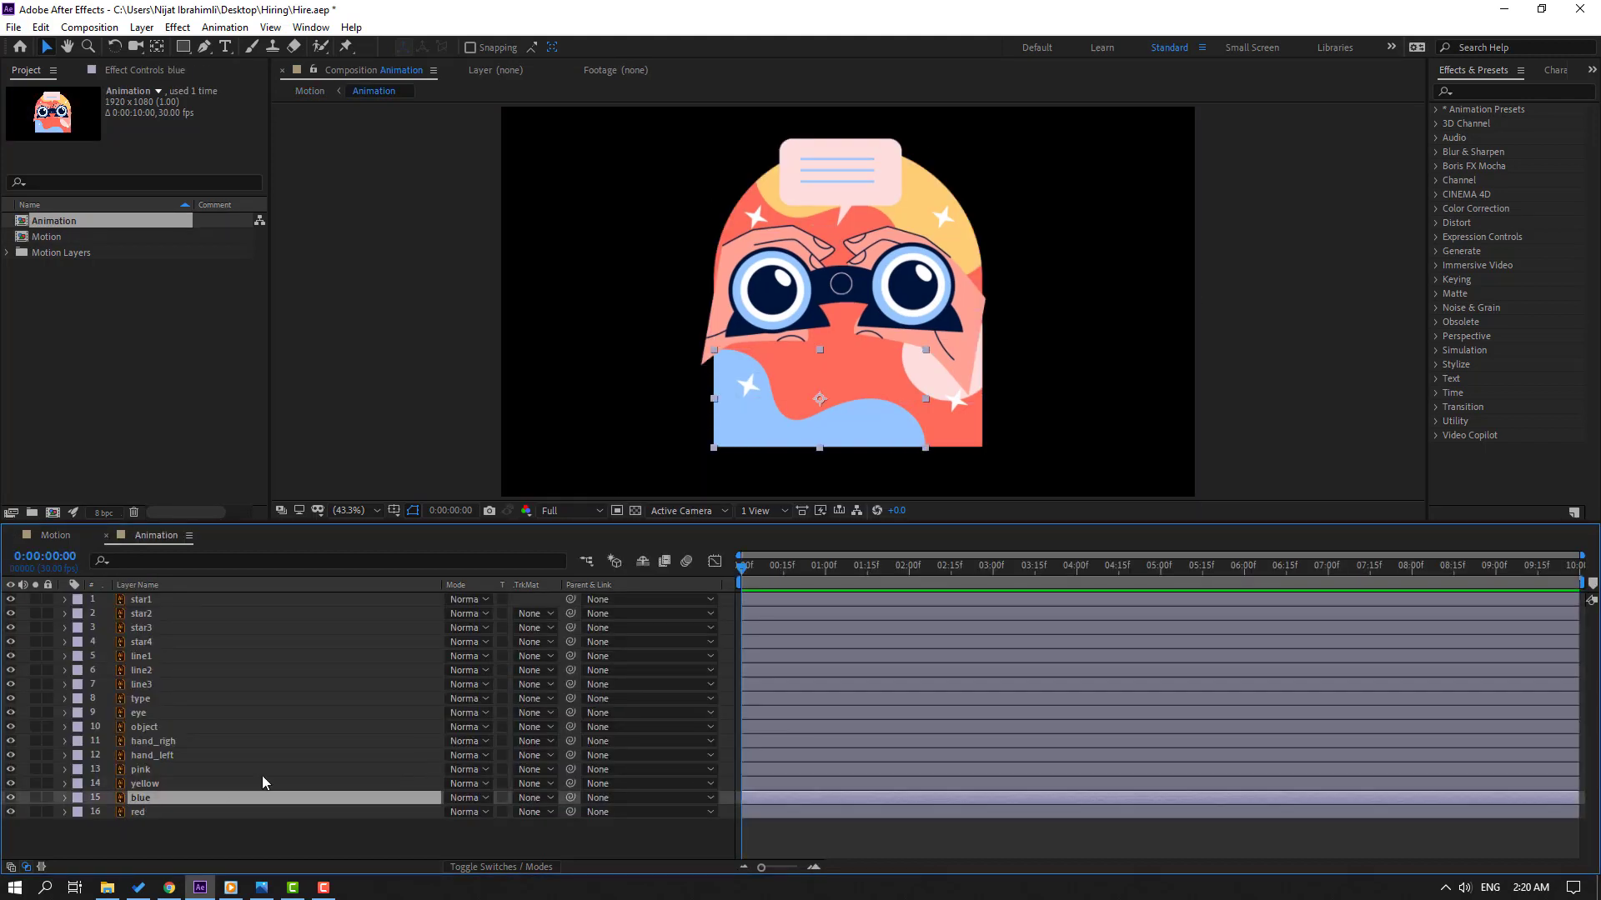
click(1493, 92)
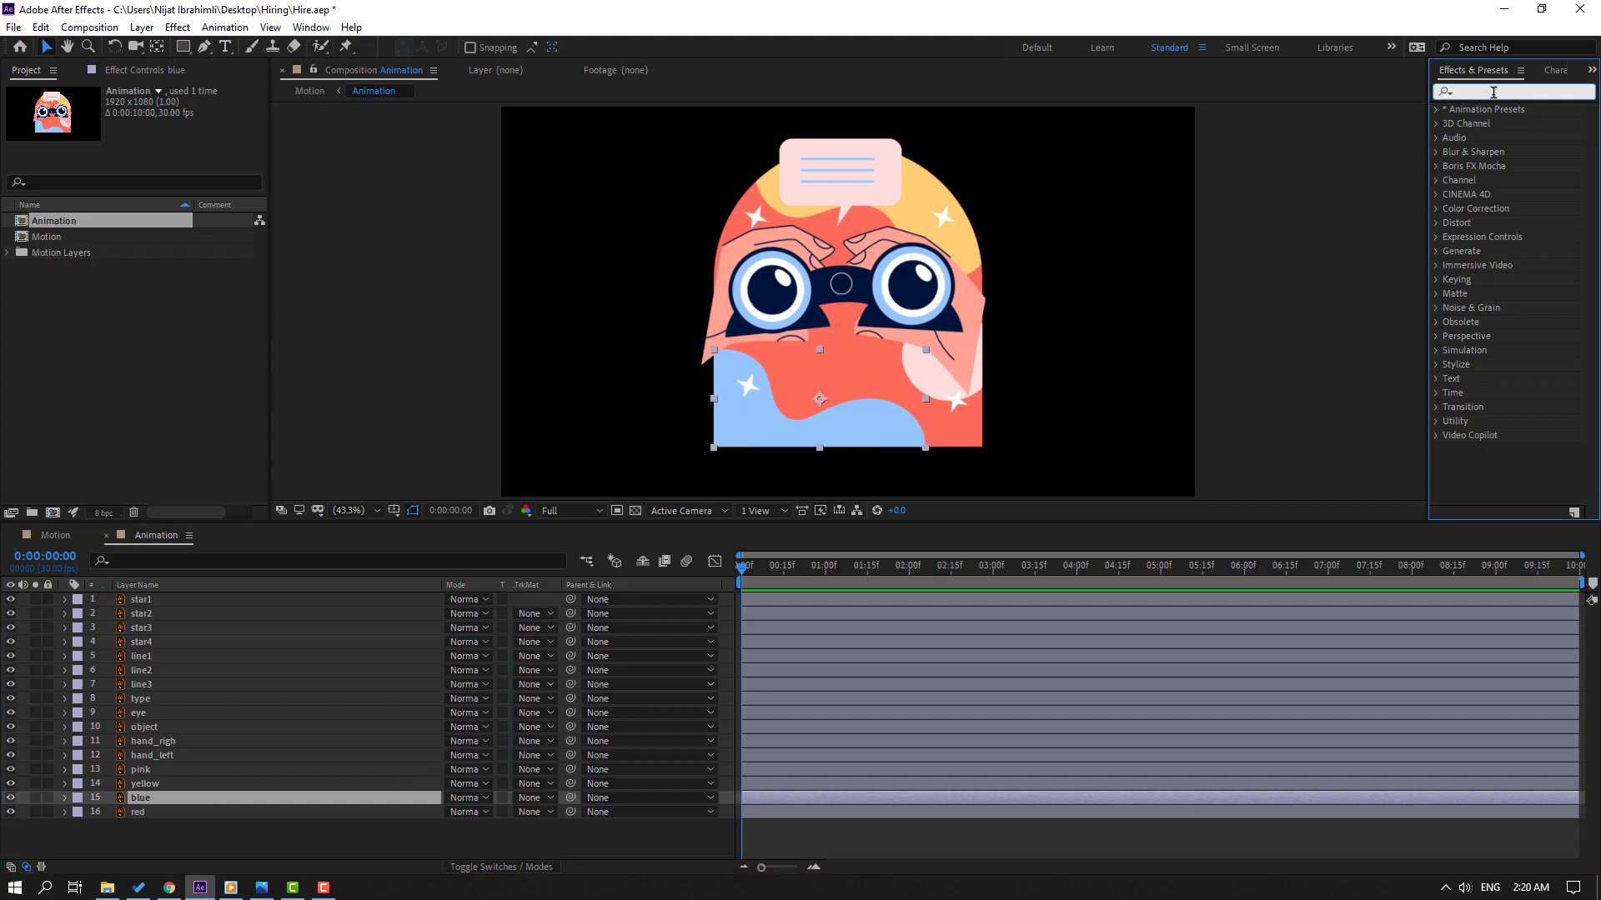
text(wave)
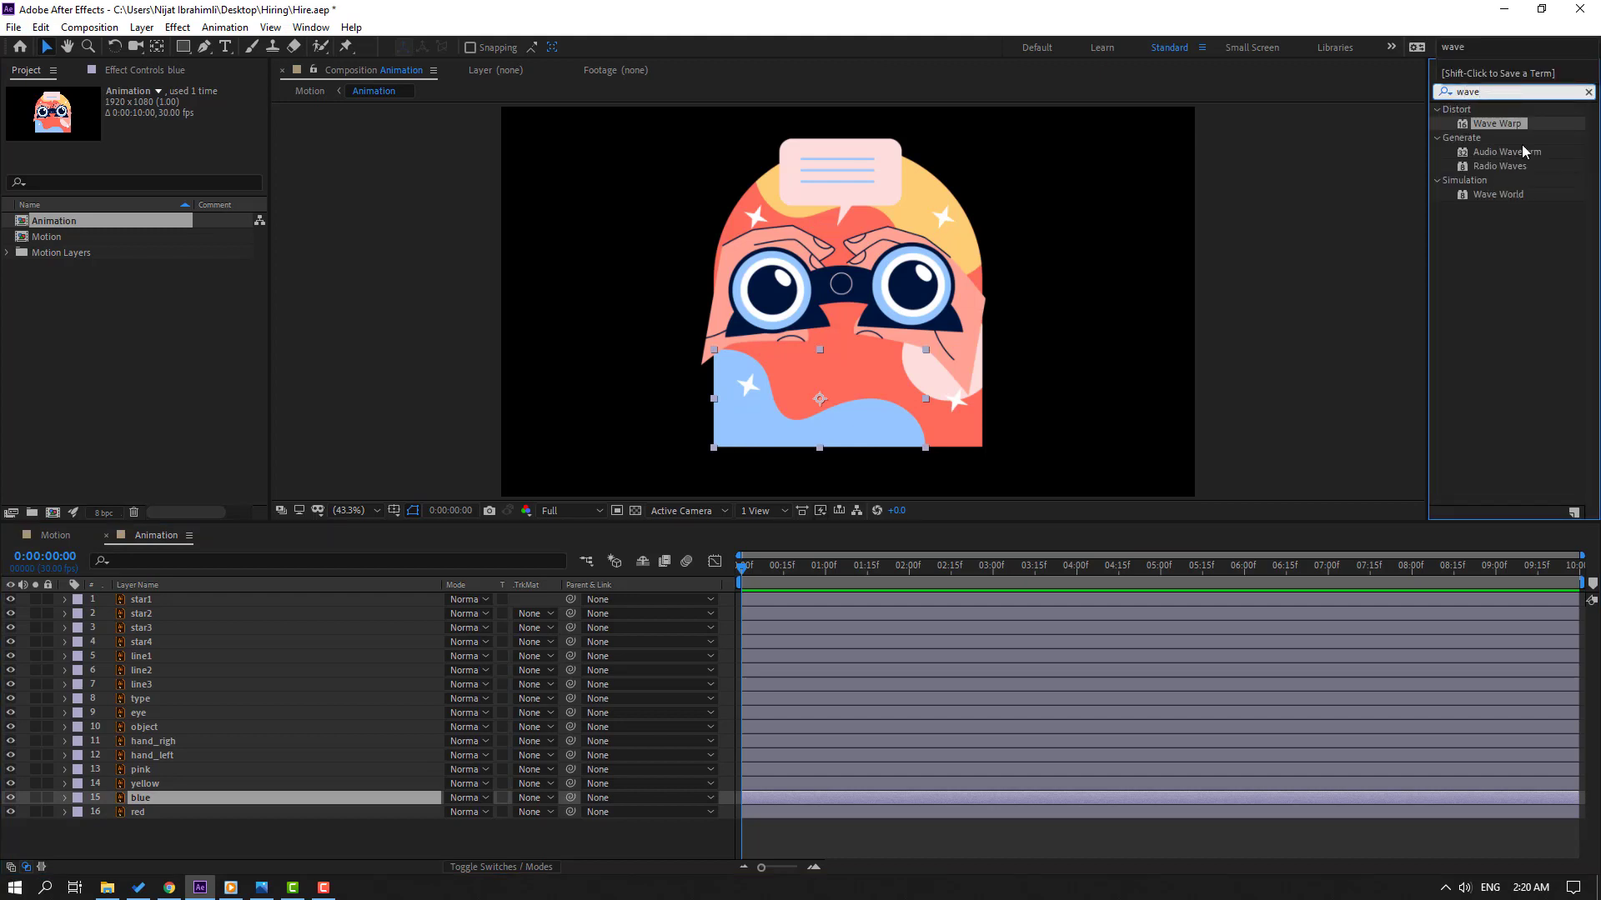
mouse_move(1496, 129)
mouse_down()
mouse_move(1361, 311)
mouse_move(215, 761)
mouse_move(152, 802)
mouse_up()
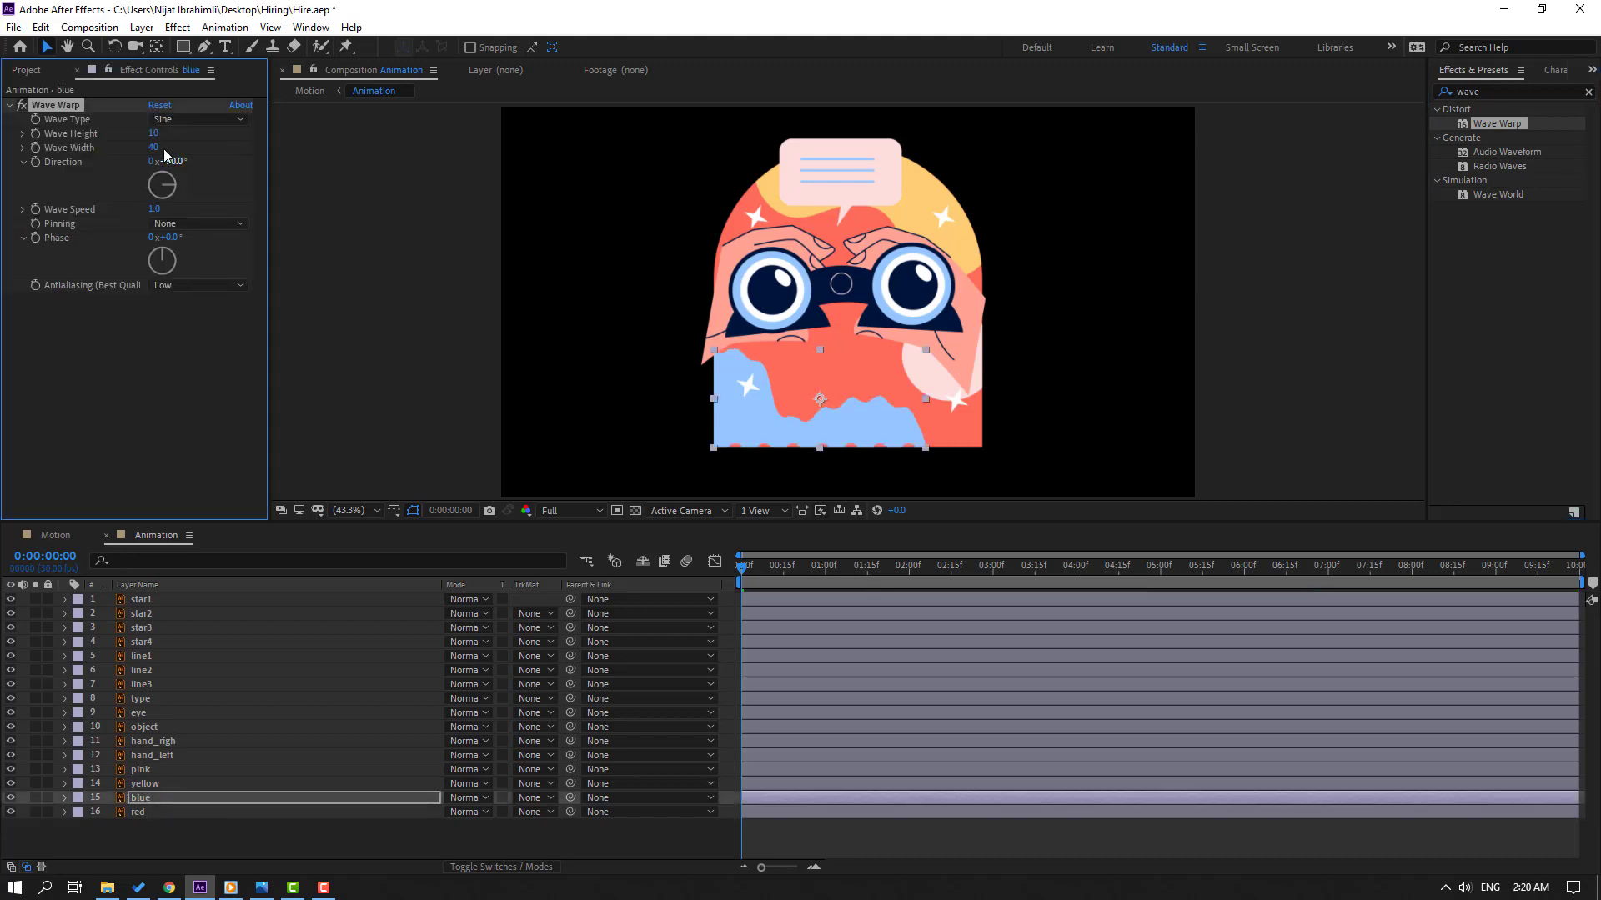
- Set blue's Wave Warp to height 12, width 120 and All Edges pinning, then preview
drag(154, 140, 840, 138)
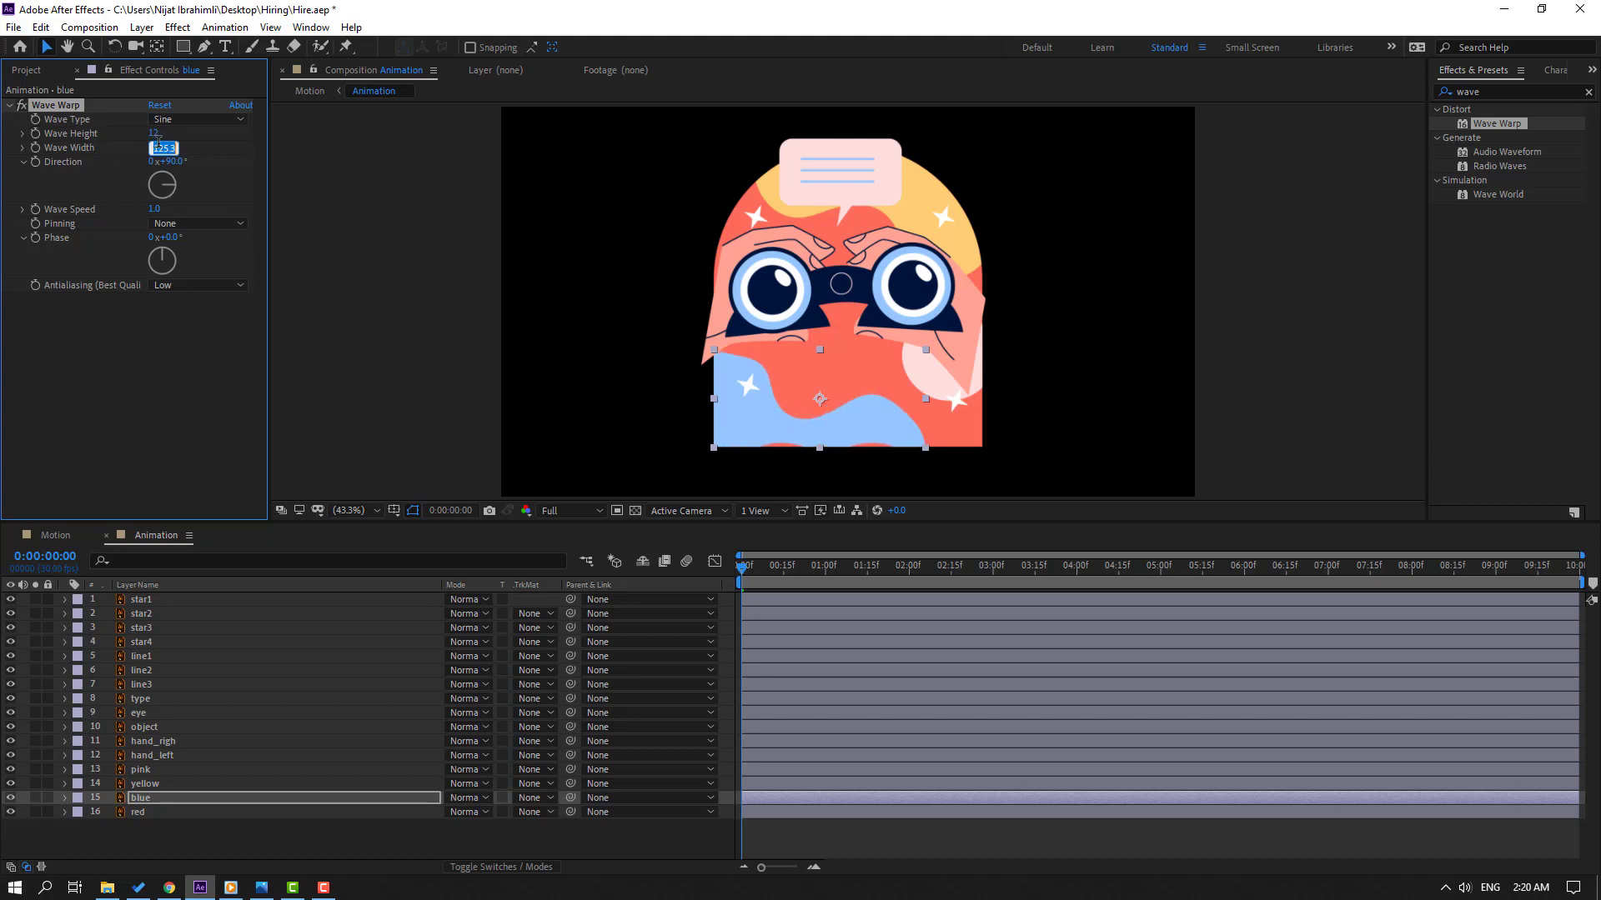
key(Return)
key(space)
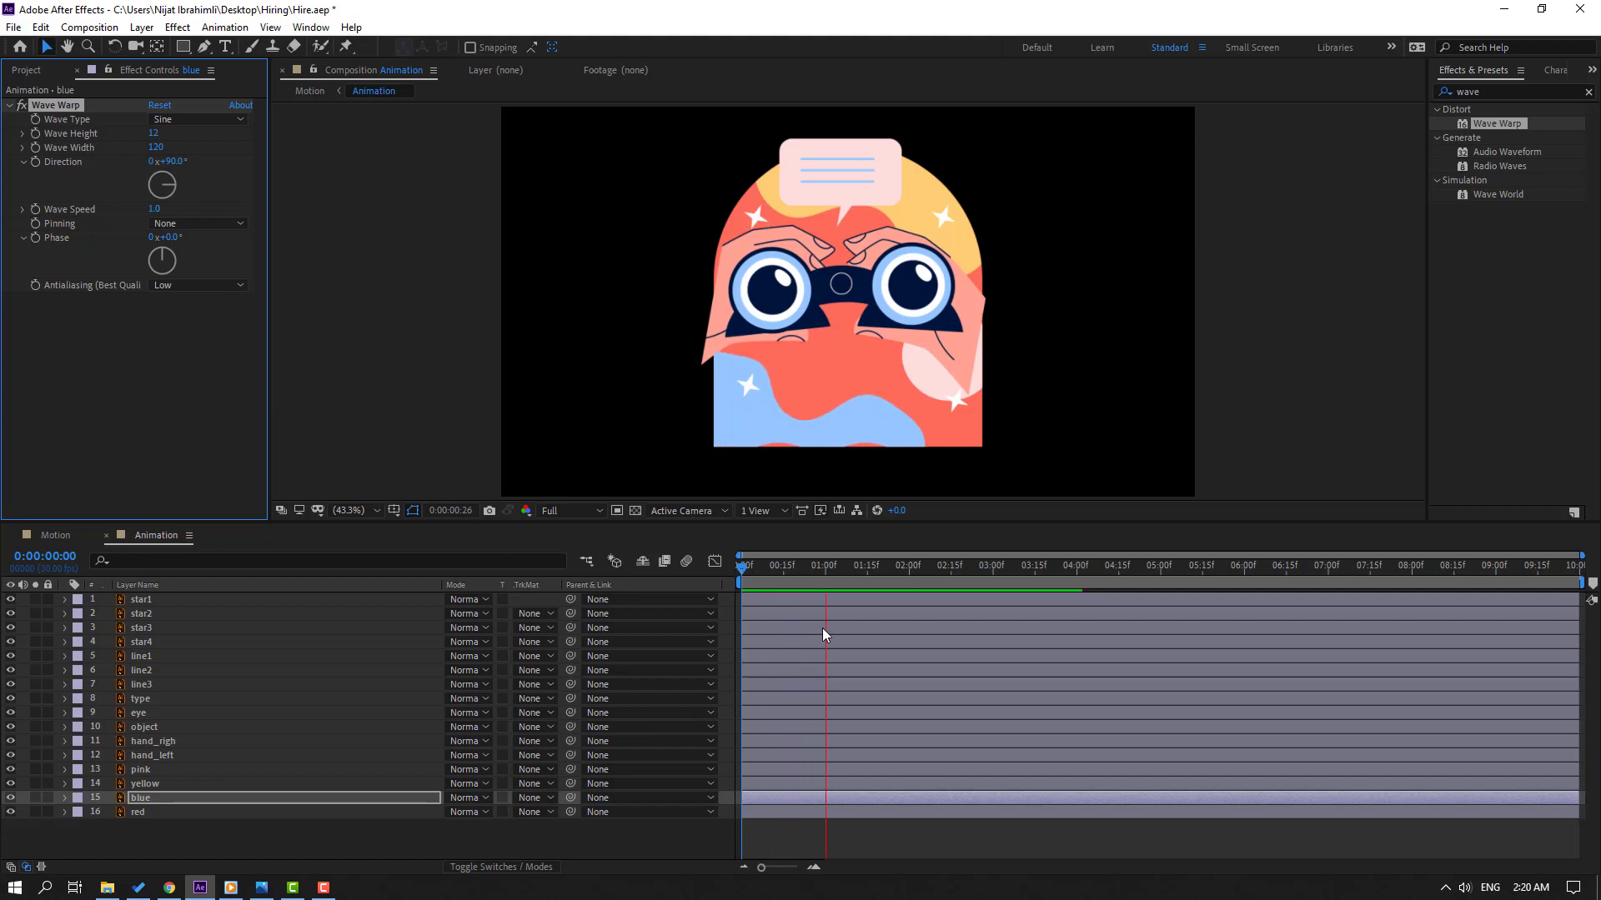
click(787, 566)
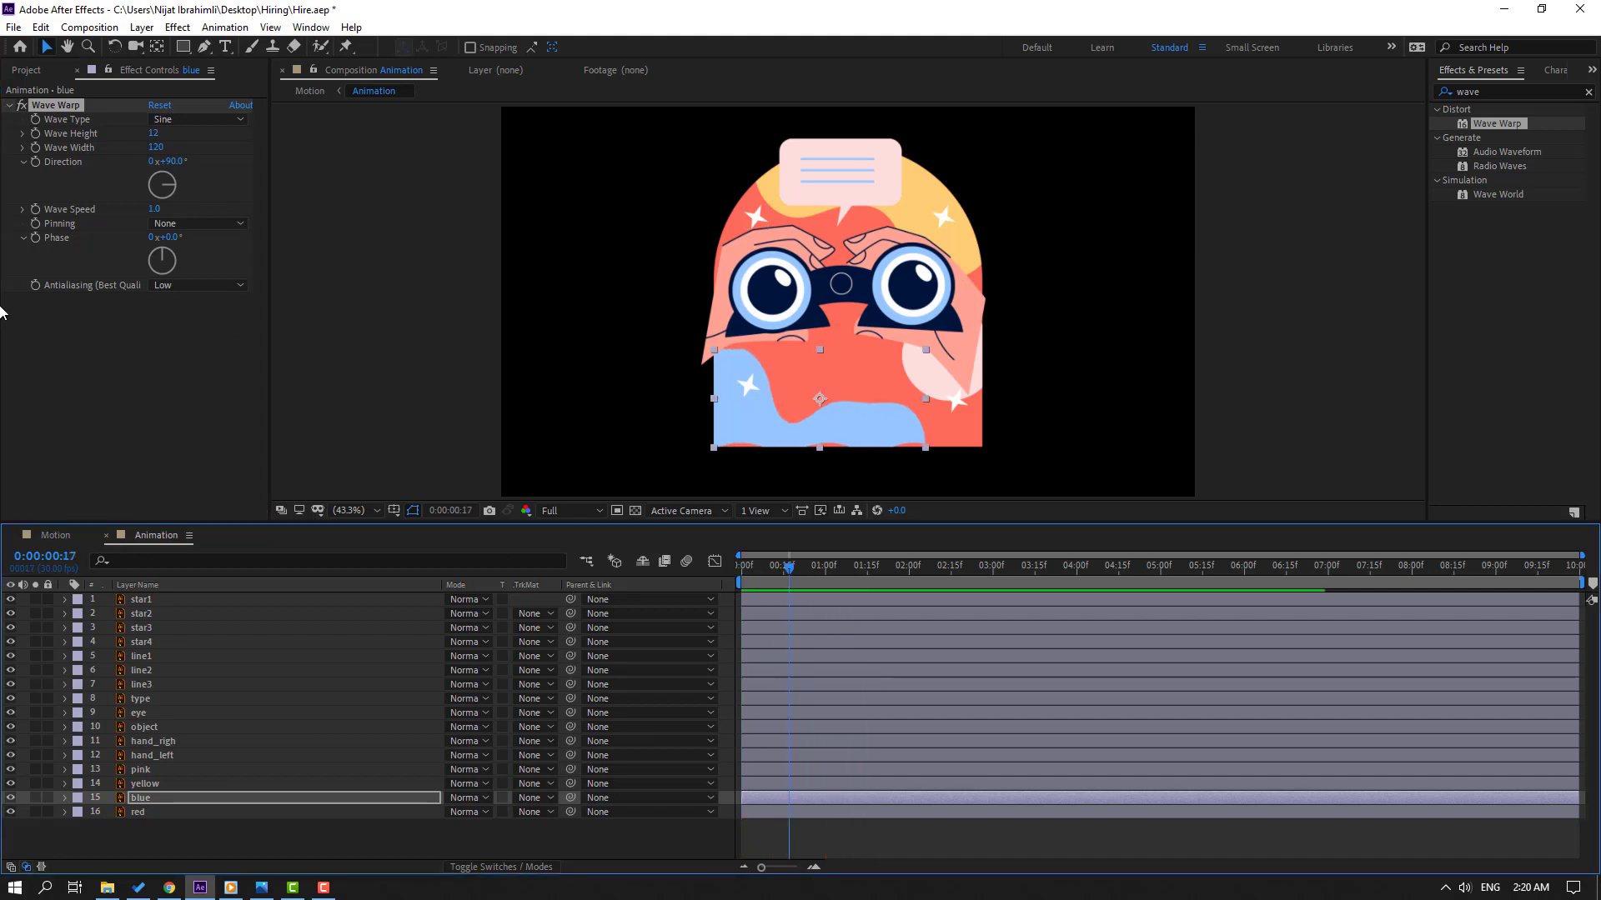
click(210, 227)
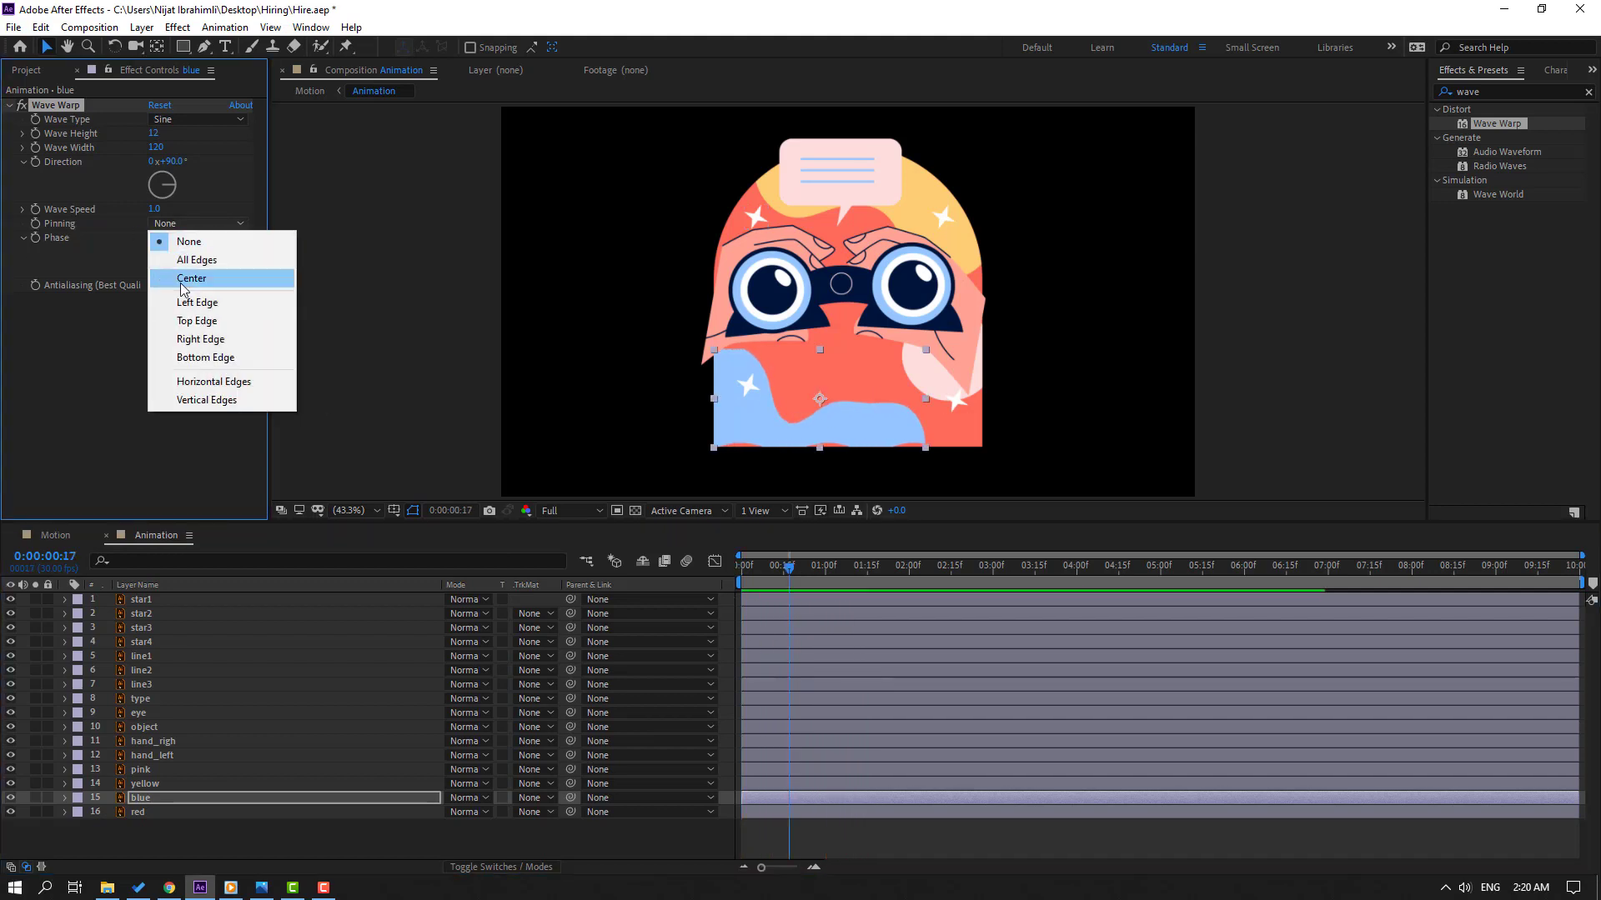
click(214, 261)
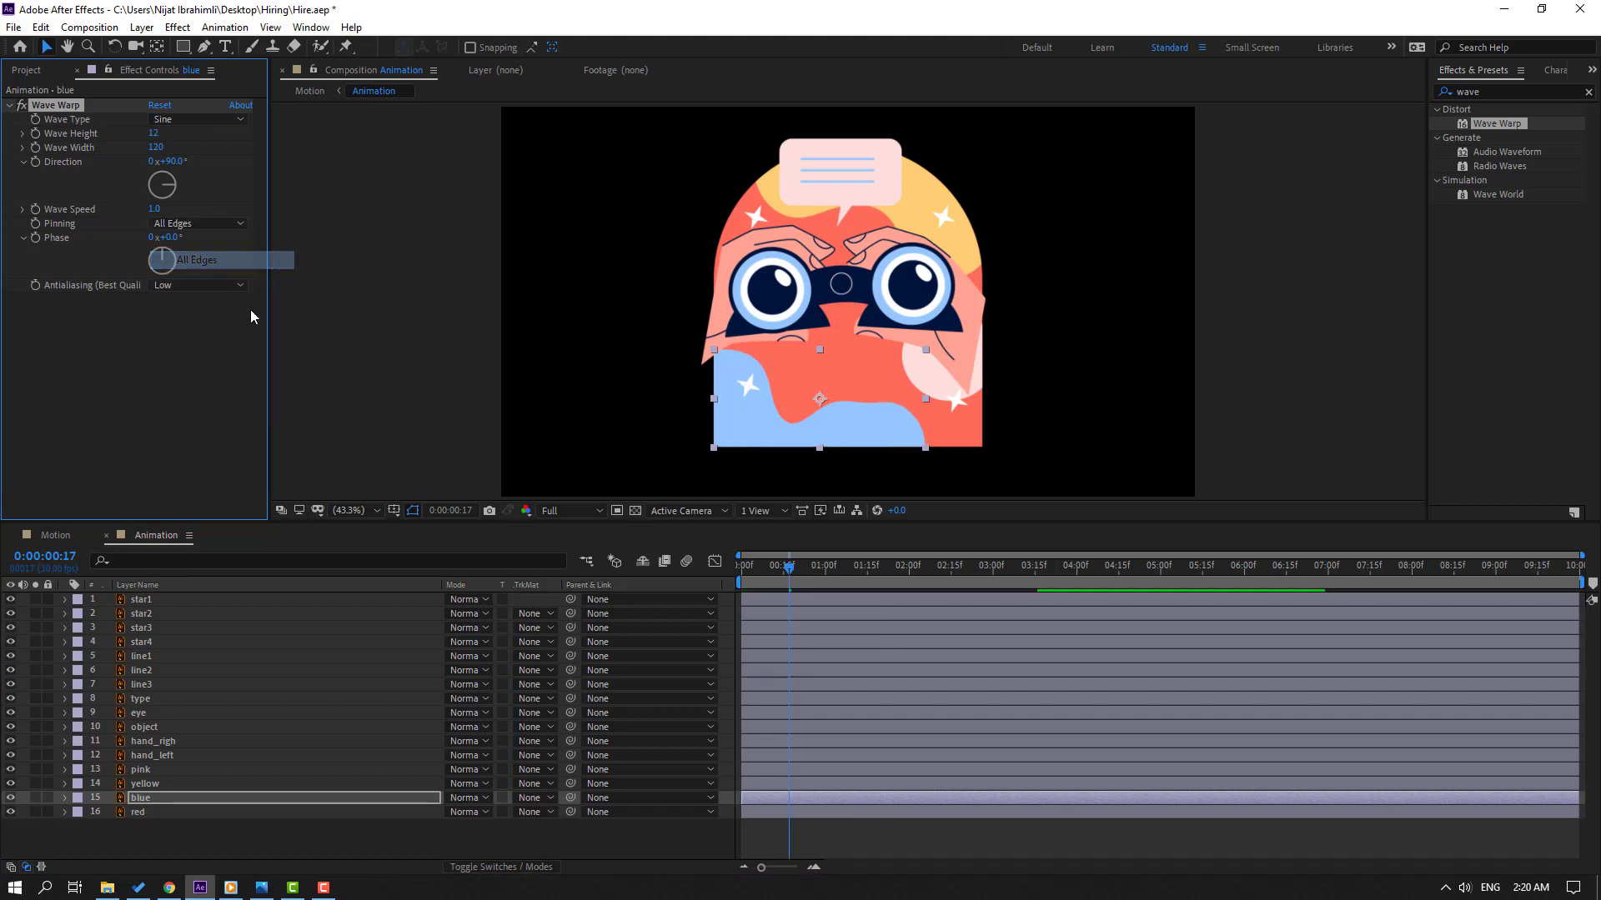
click(657, 834)
key(space)
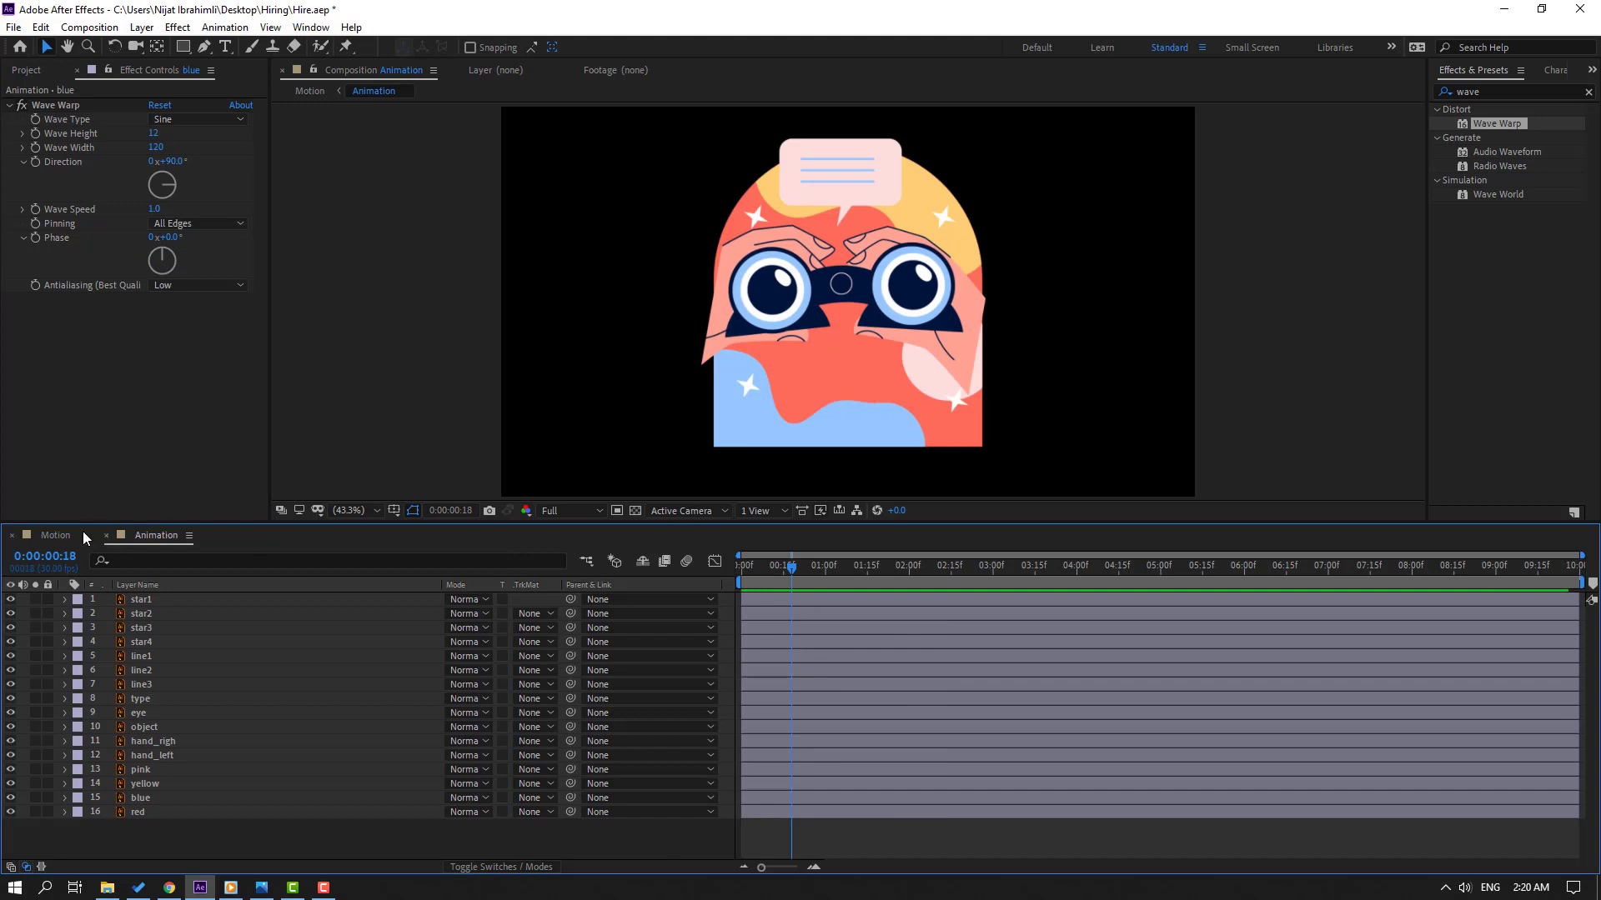
click(56, 535)
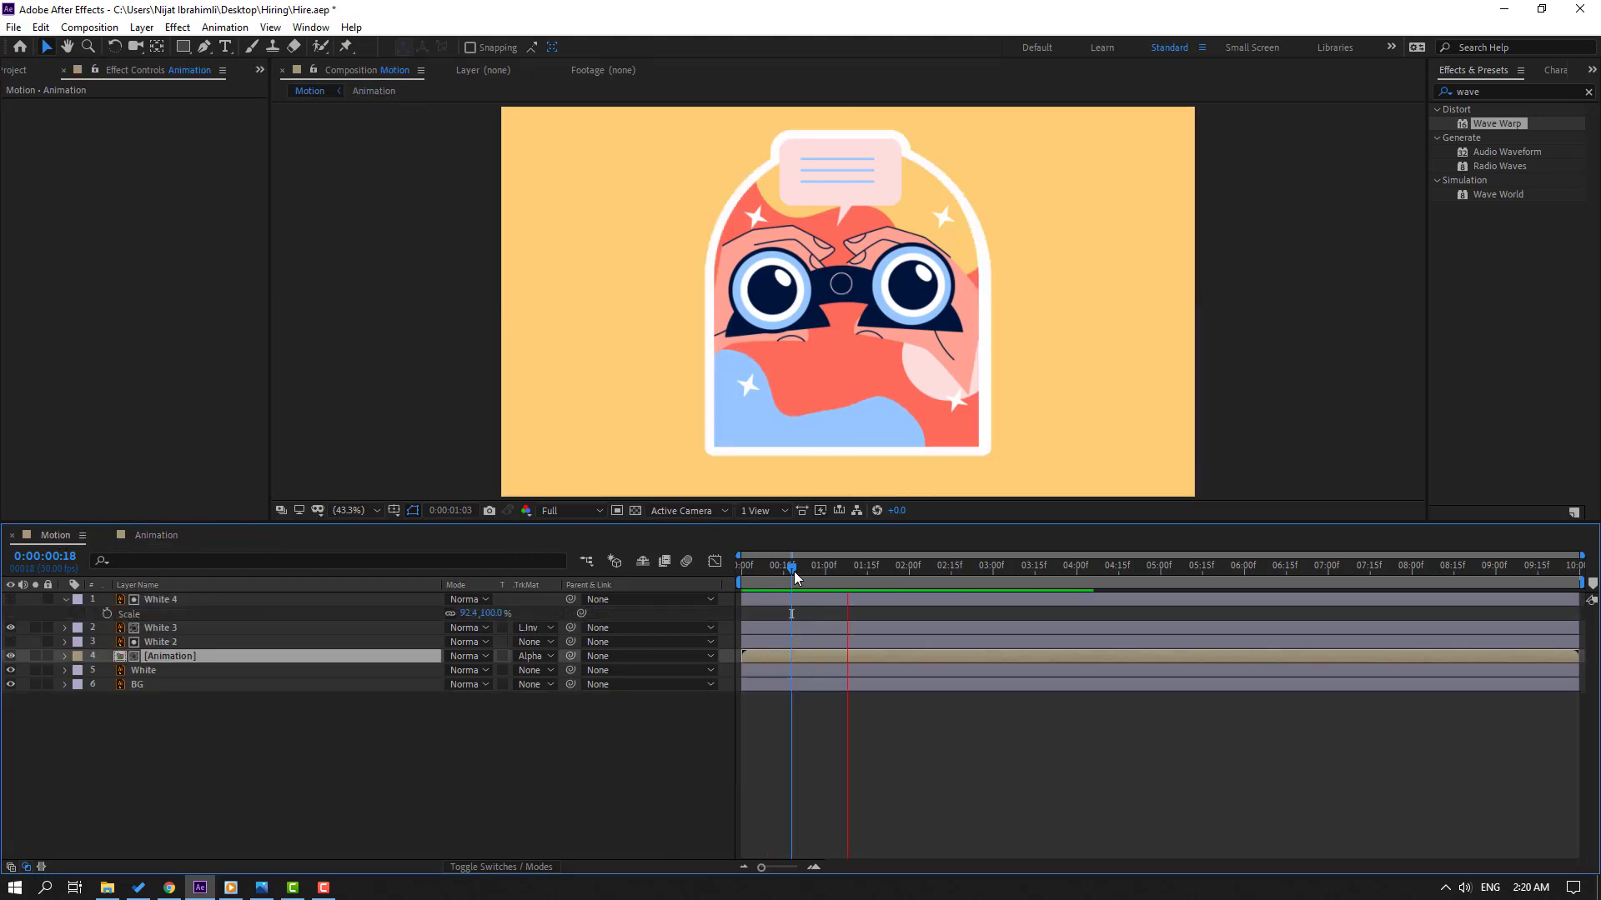
click(154, 533)
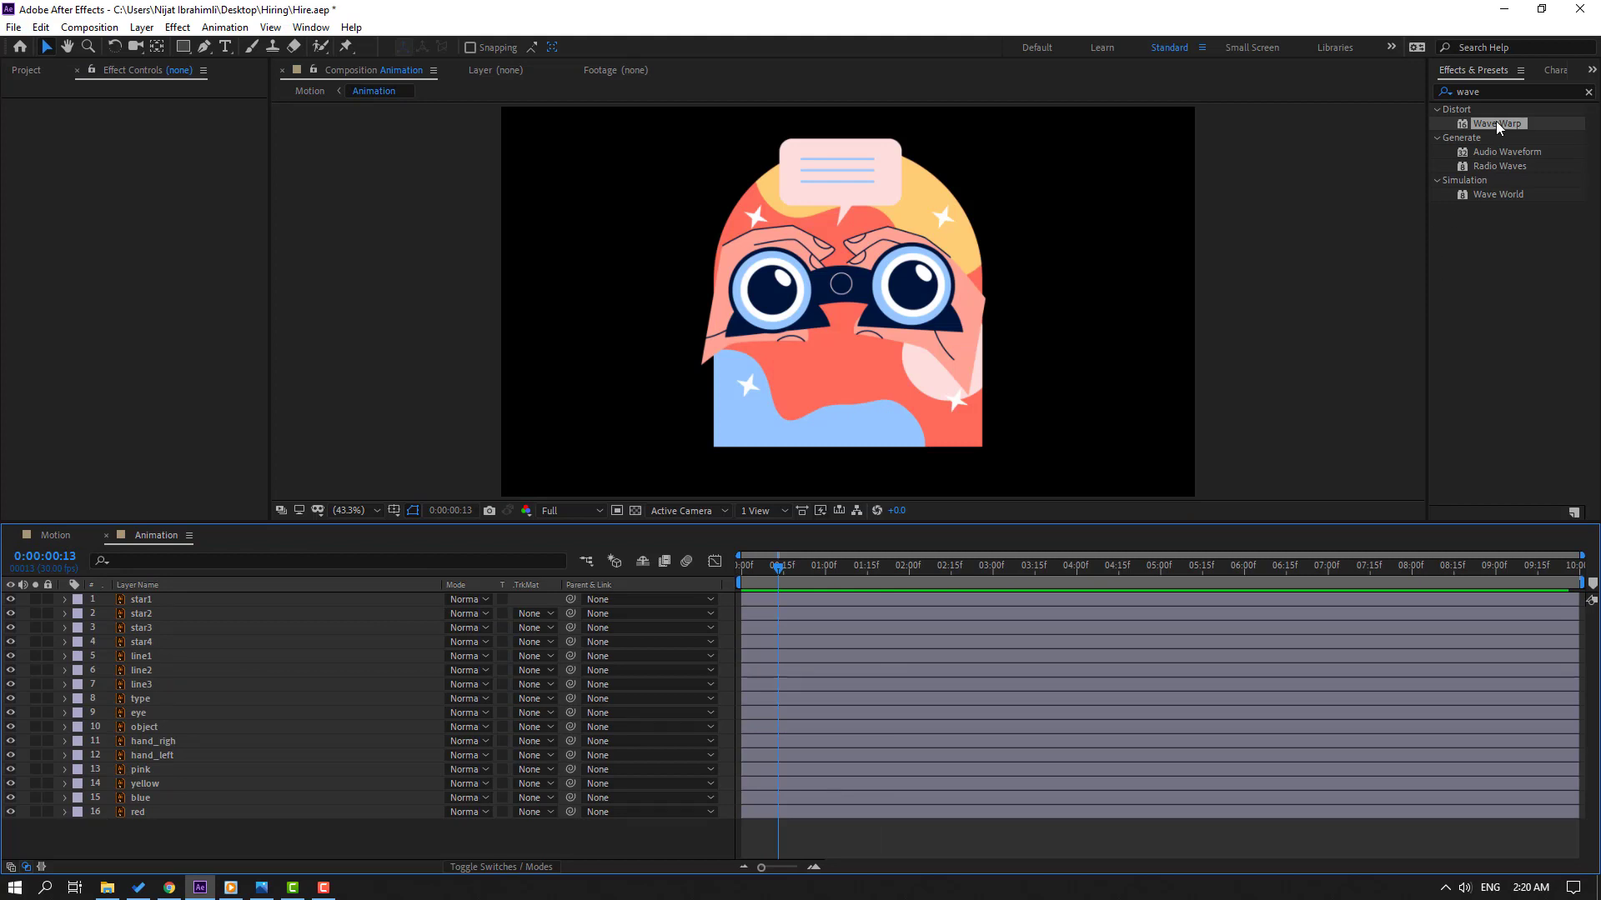
- Apply Wave Warp to the yellow layer with All Edges pinning and a lower wave height
drag(1497, 127, 154, 788)
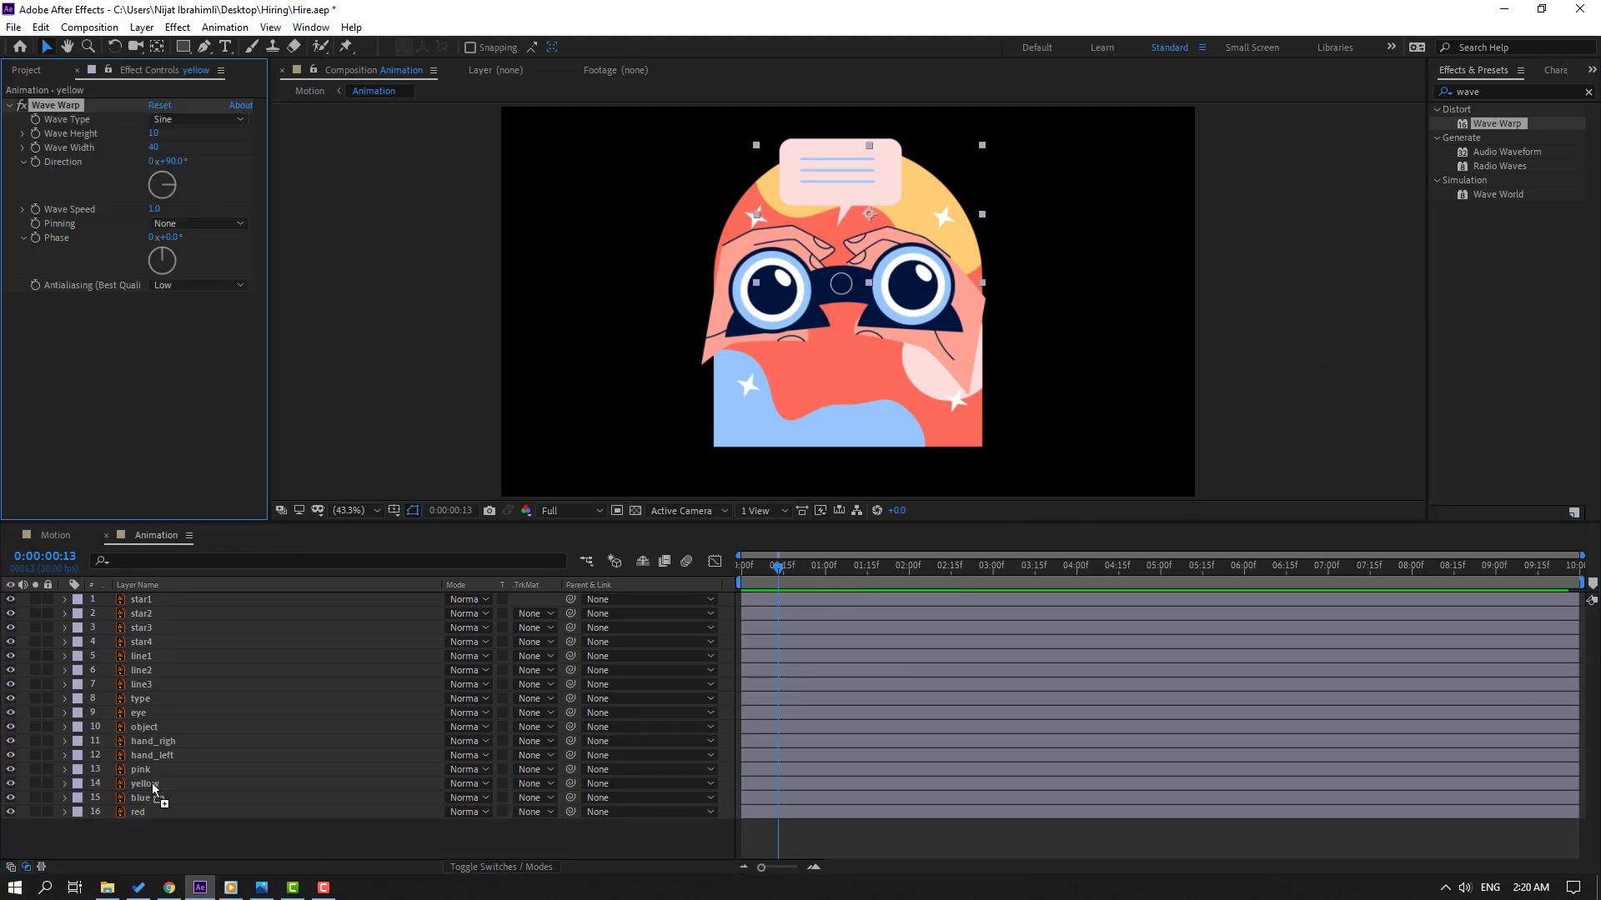
click(198, 224)
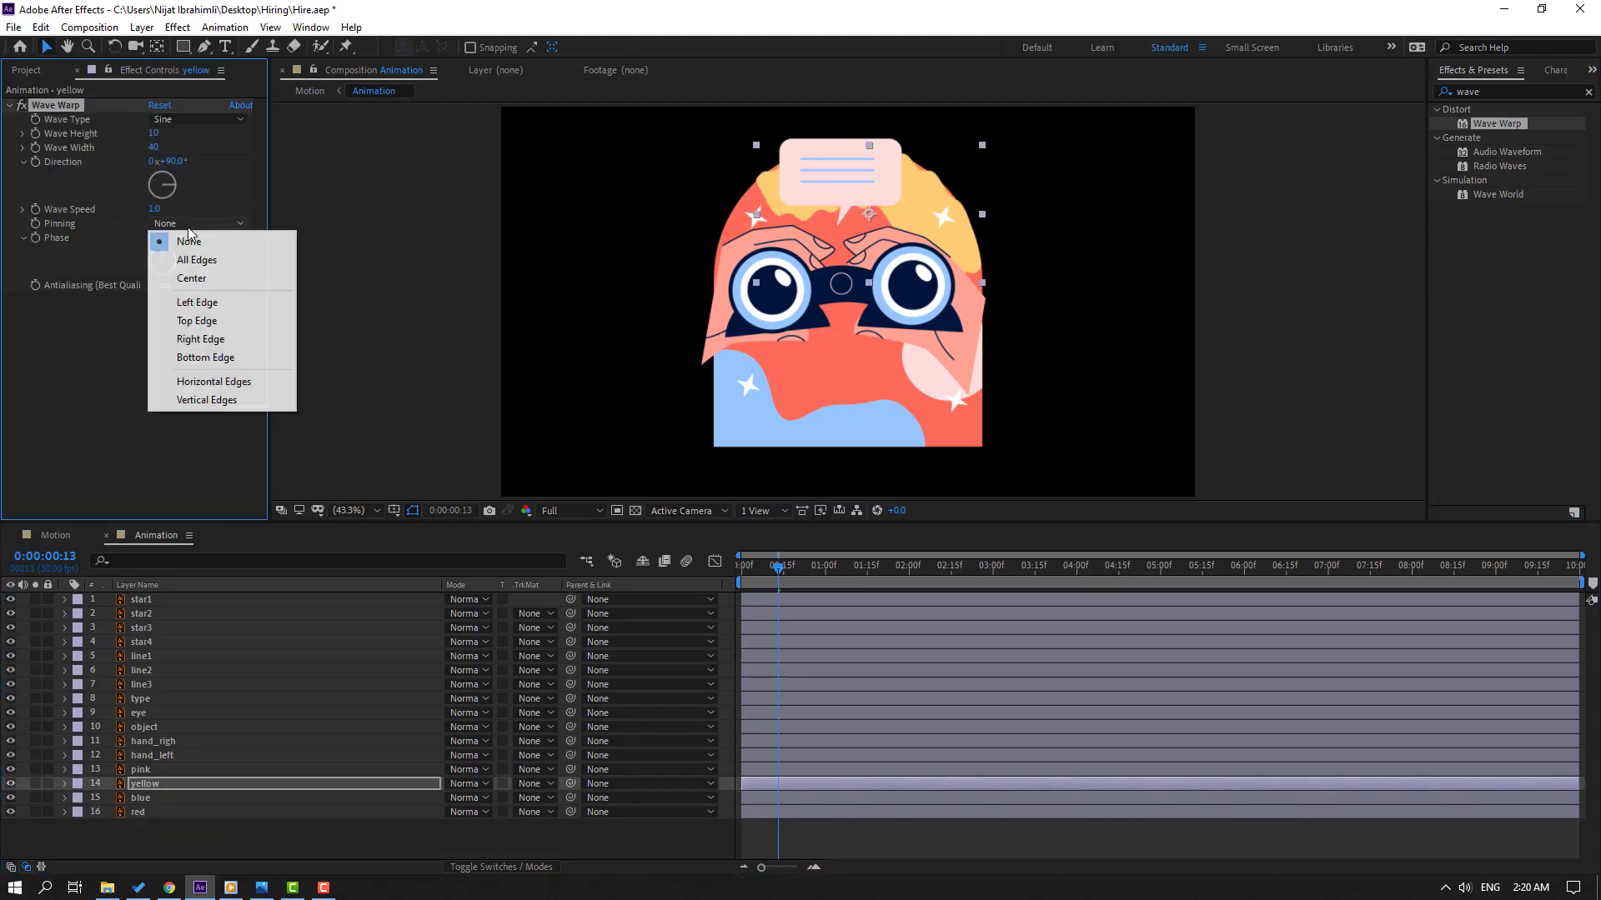
click(223, 263)
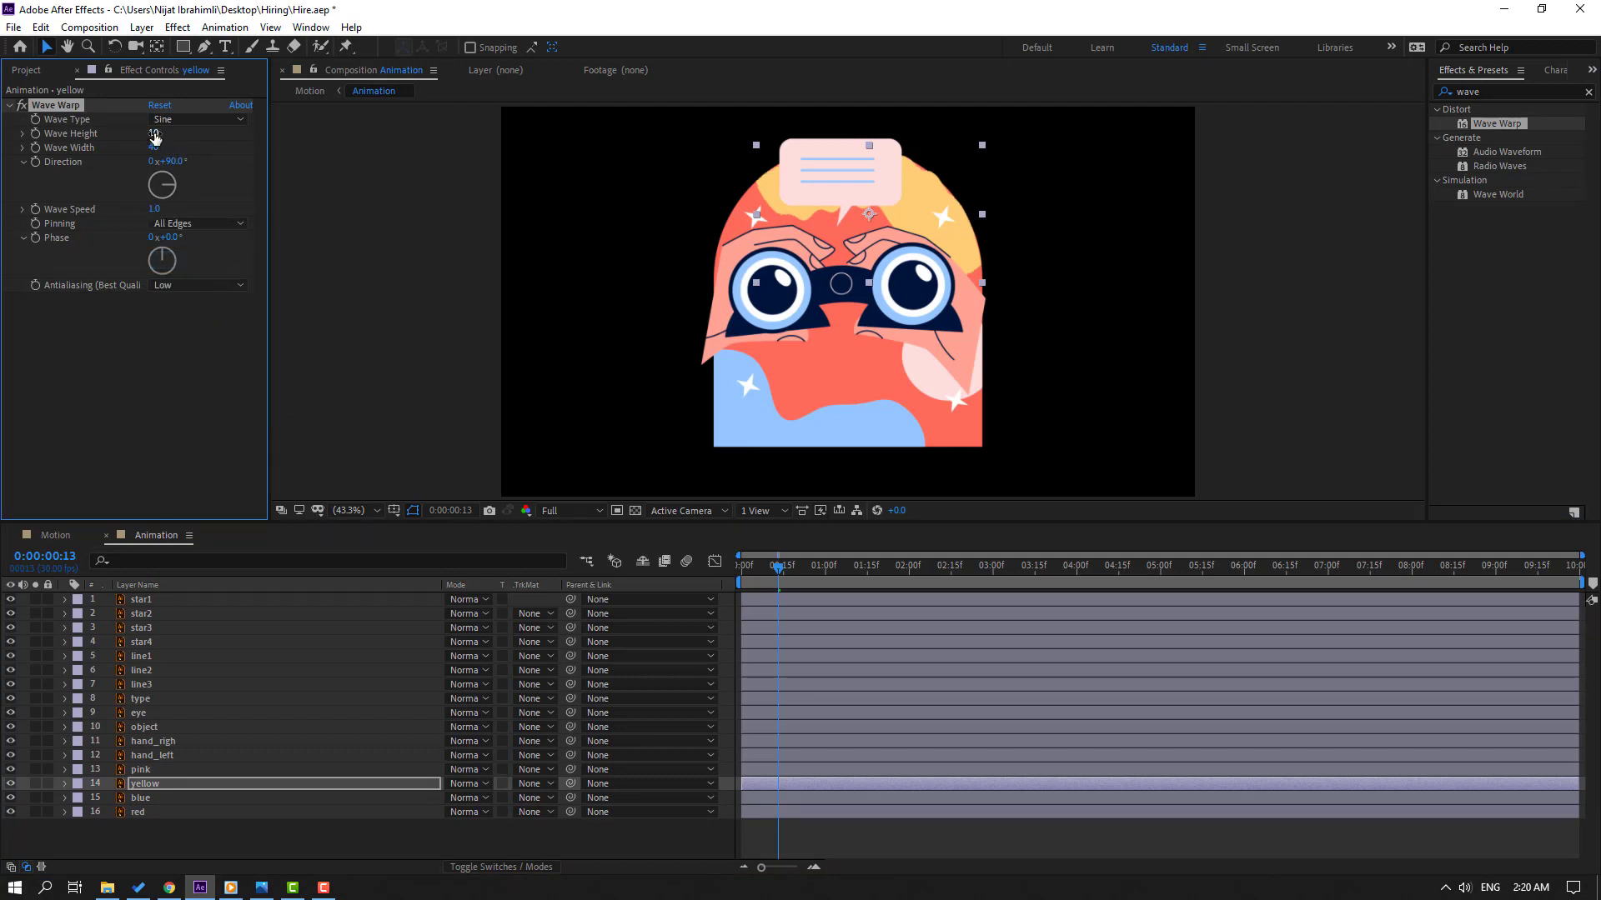
drag(153, 133, 147, 134)
key(space)
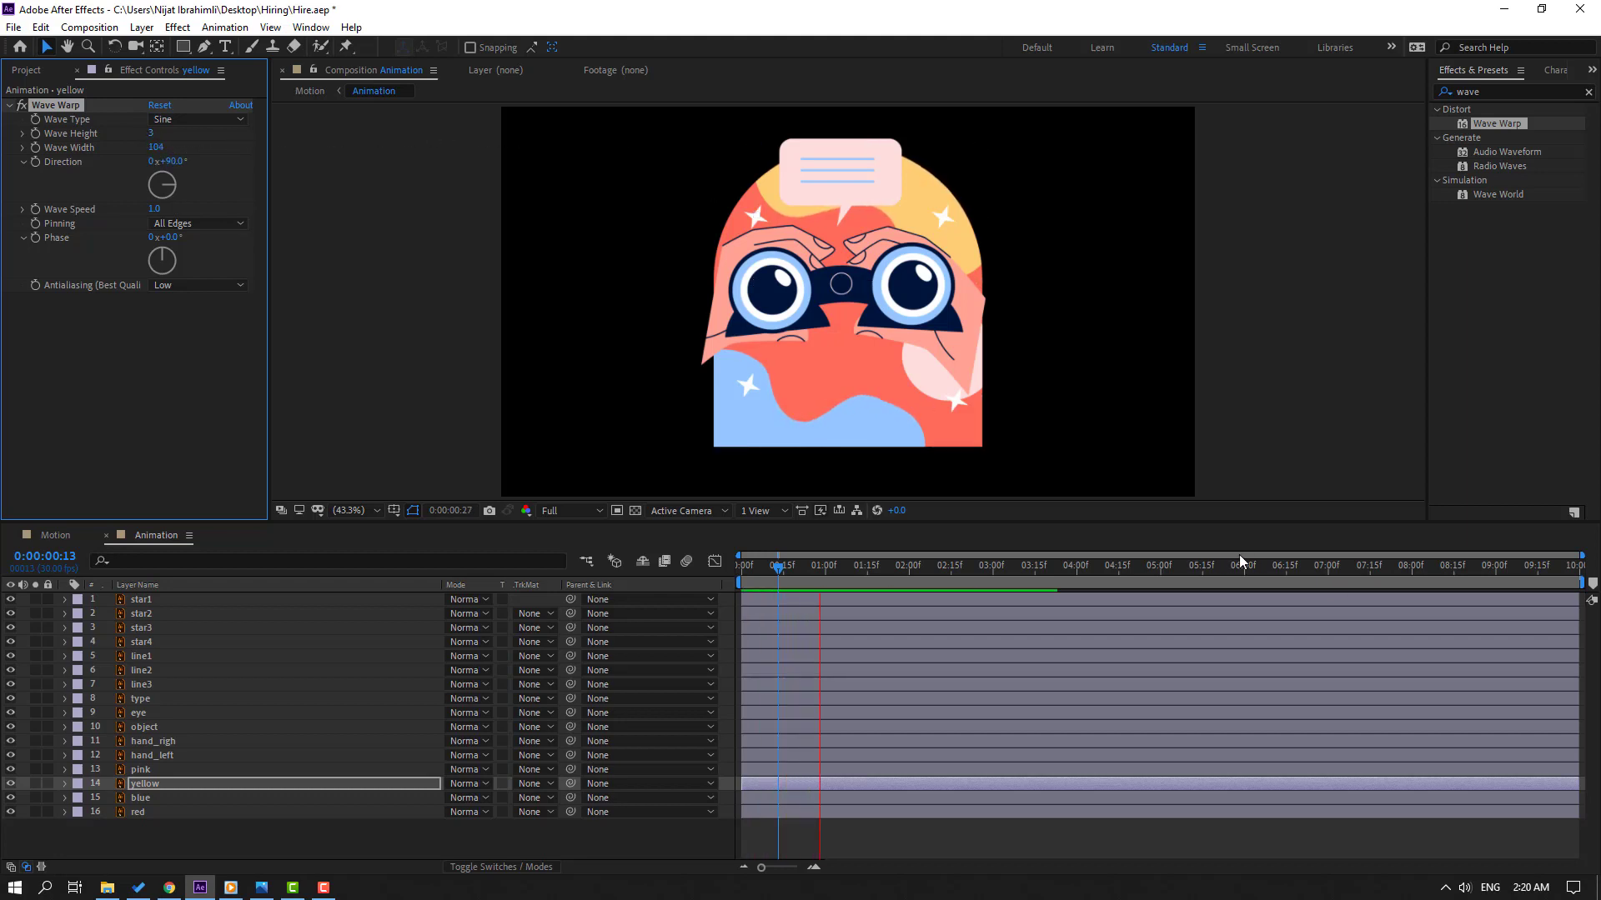
- Review the yellow ripple in the Motion comp, scrubbing through time
click(55, 536)
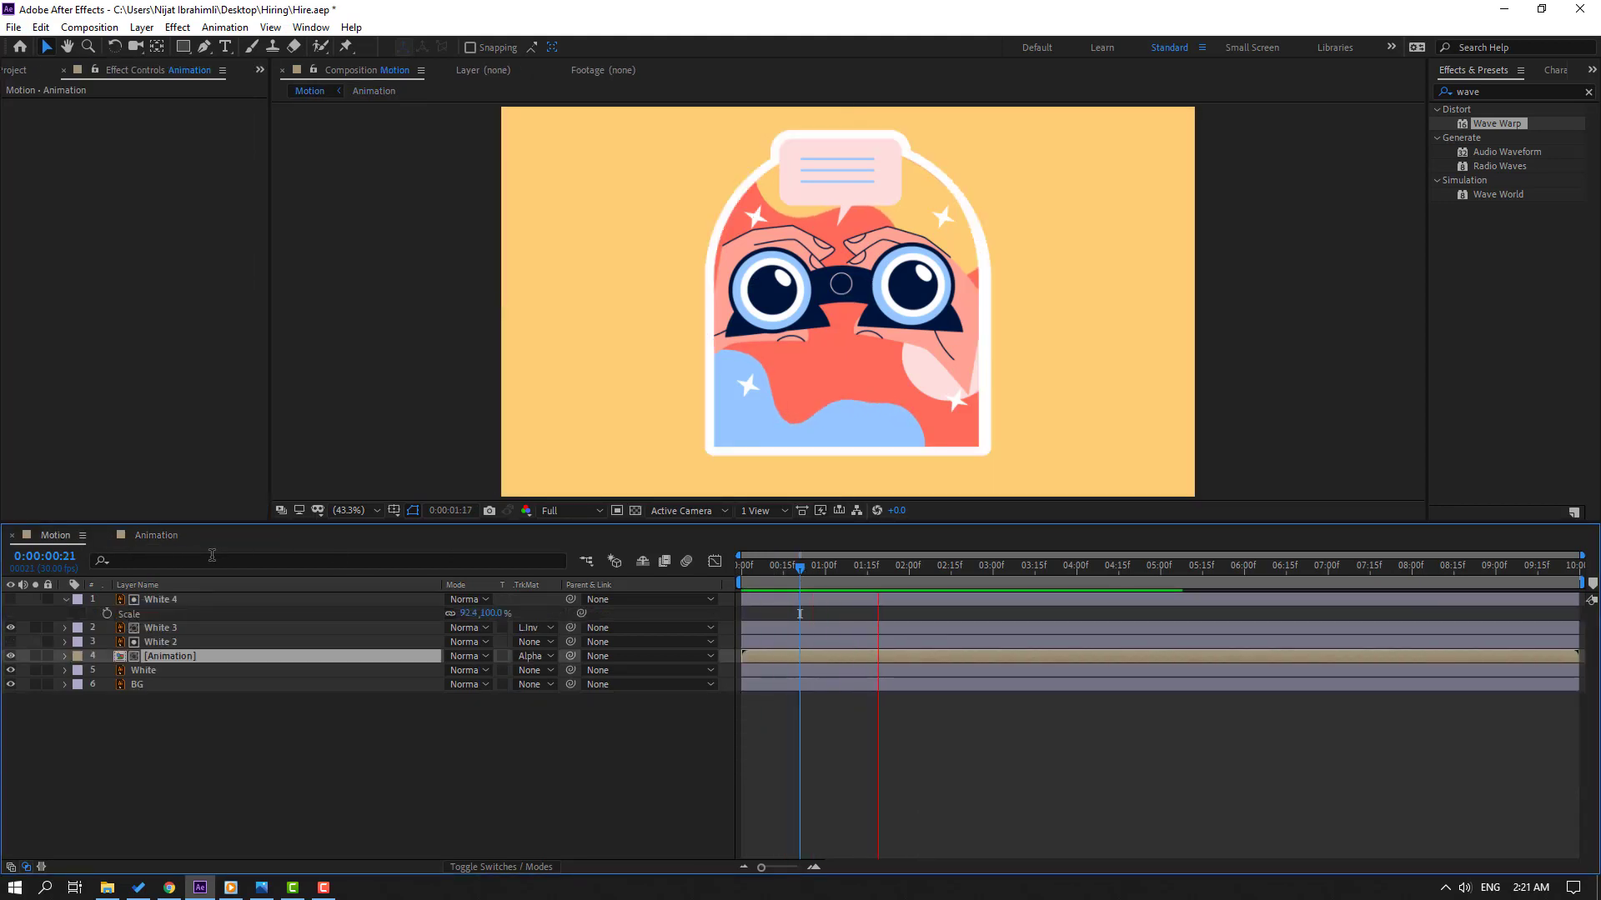
drag(818, 572, 890, 574)
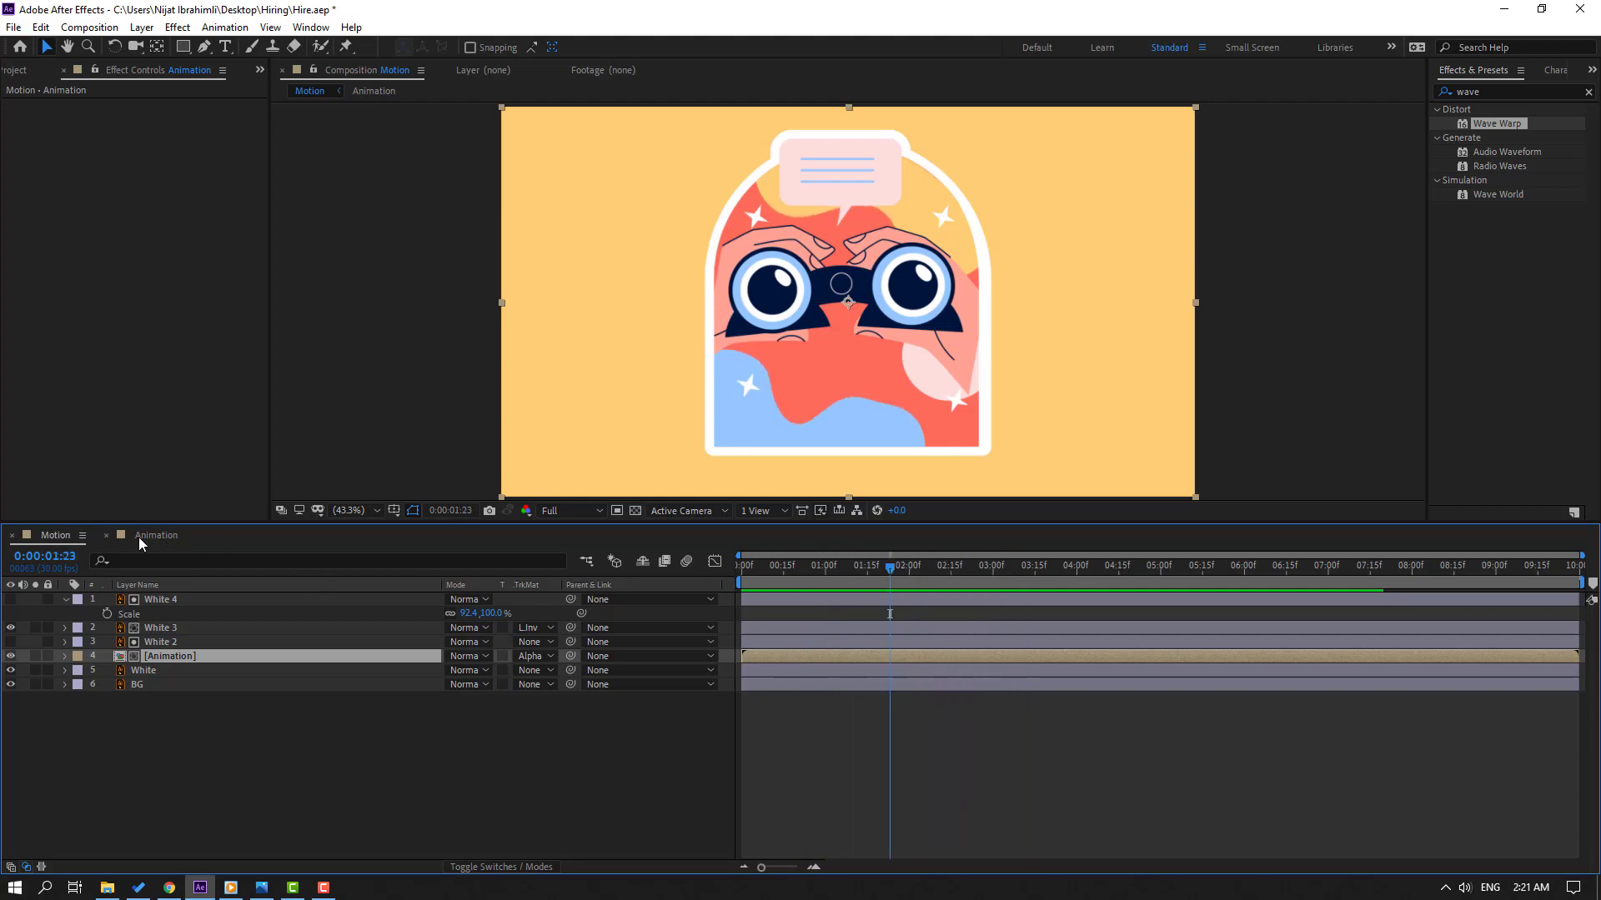
click(138, 537)
click(923, 217)
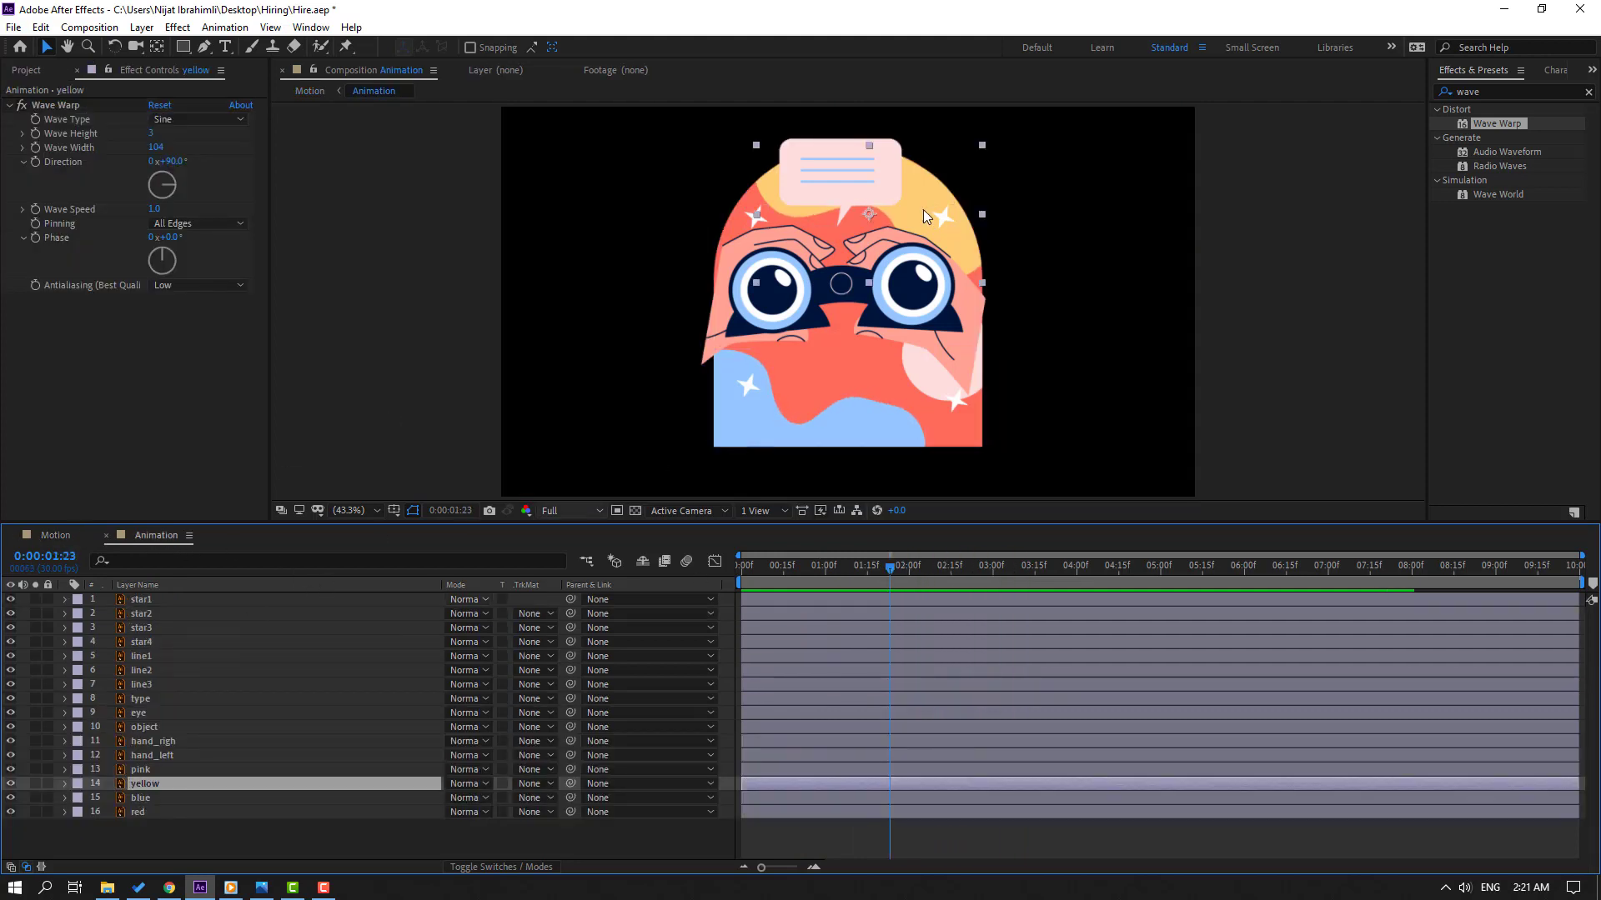
scroll(950, 267, up, 3)
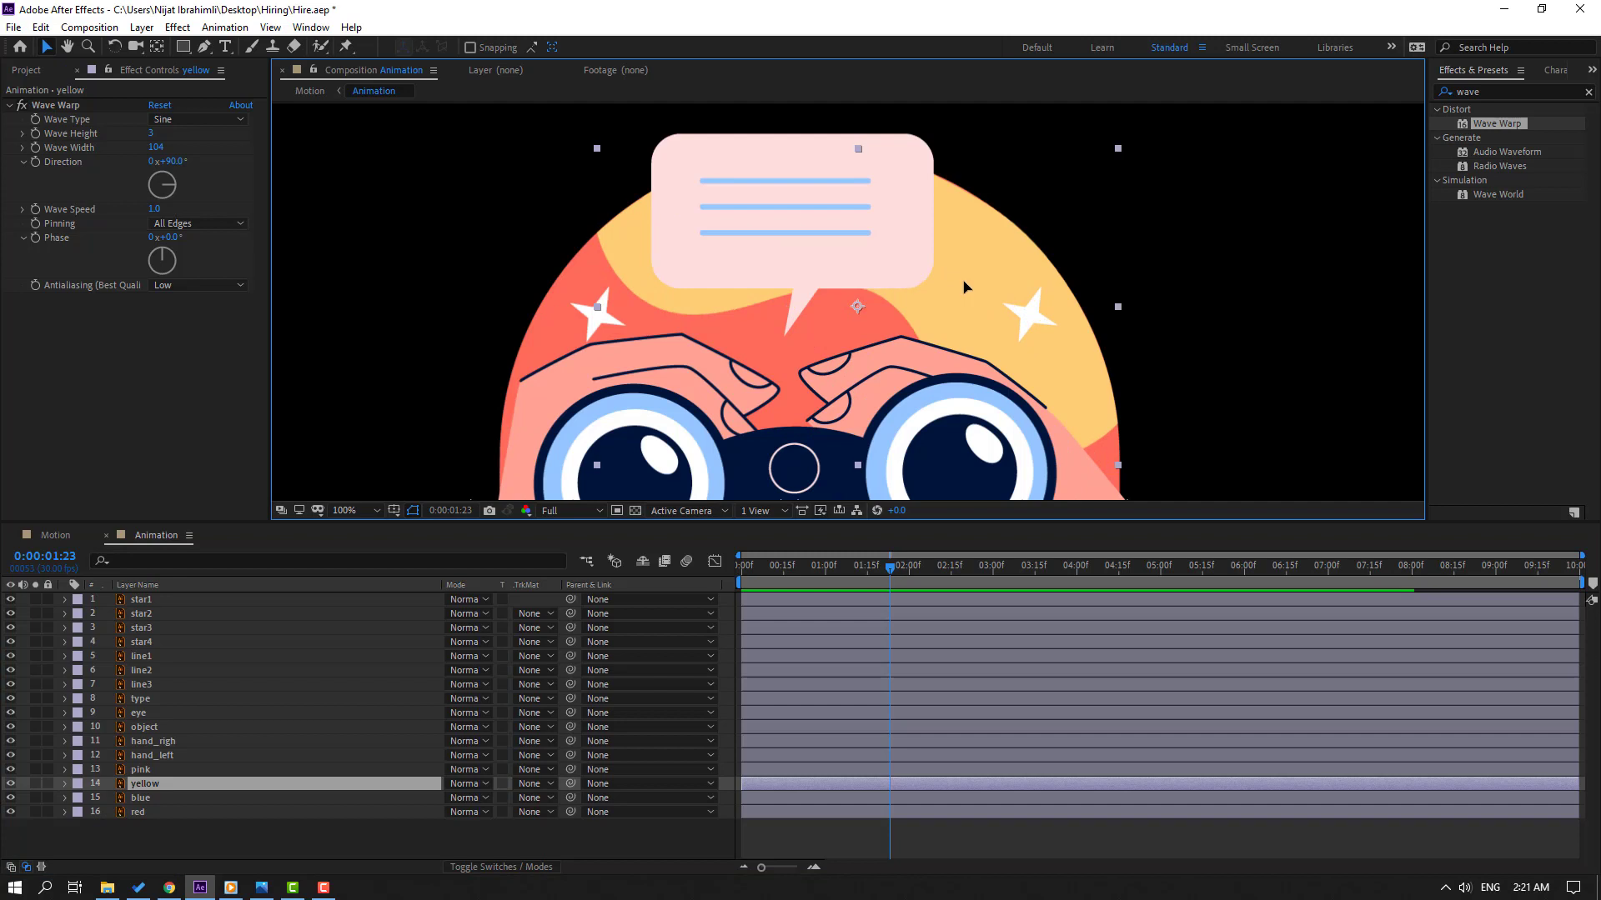
click(74, 537)
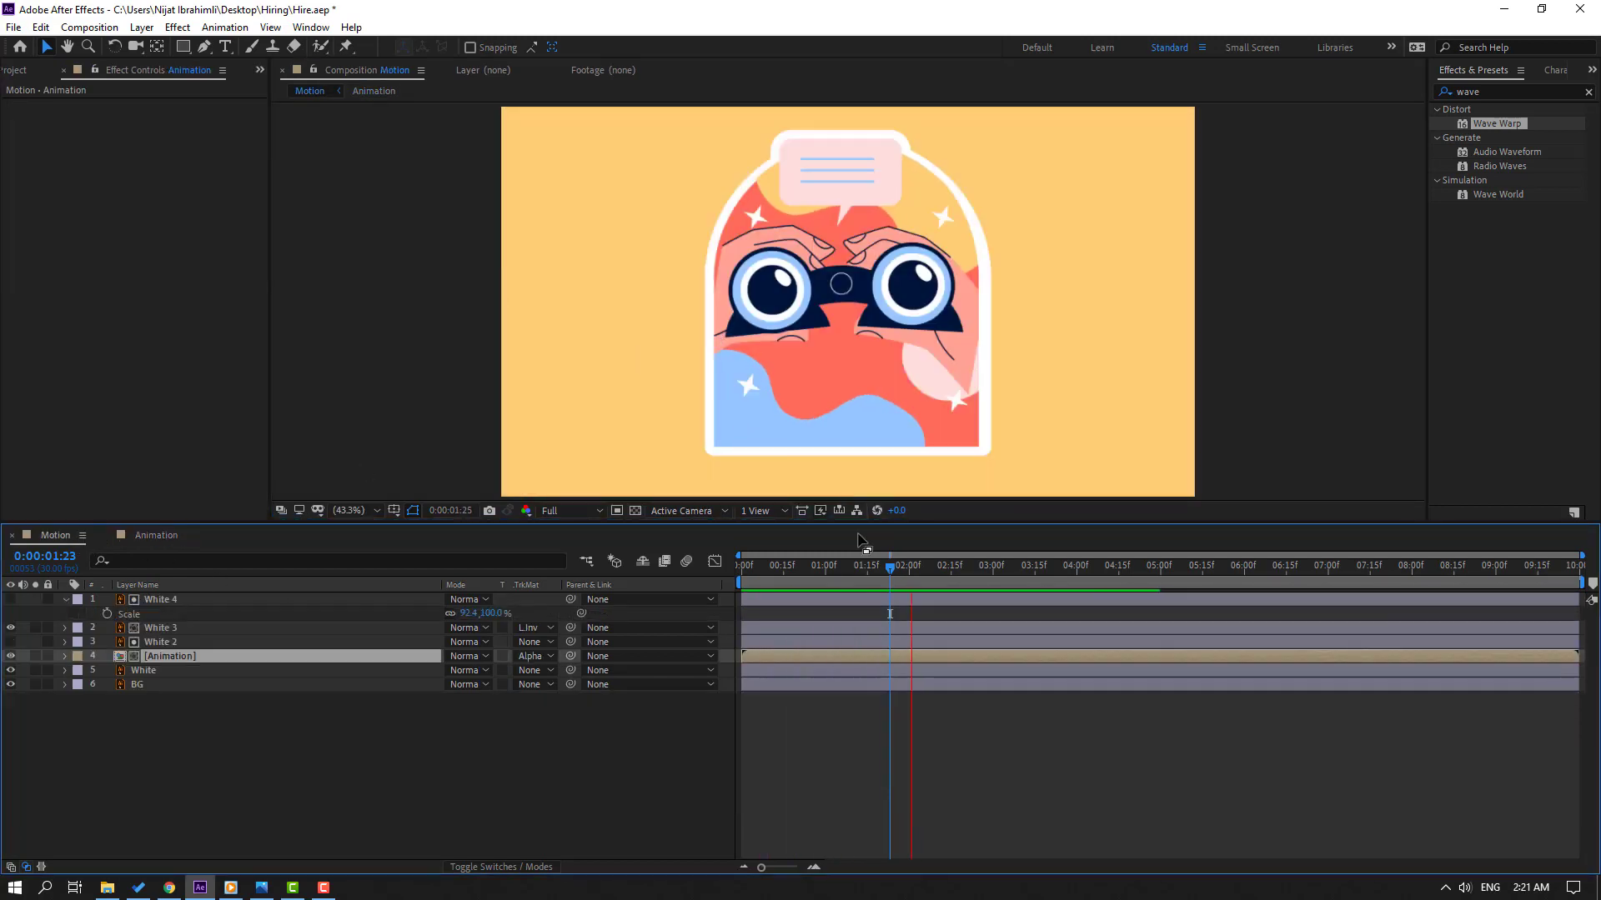
click(838, 565)
click(157, 536)
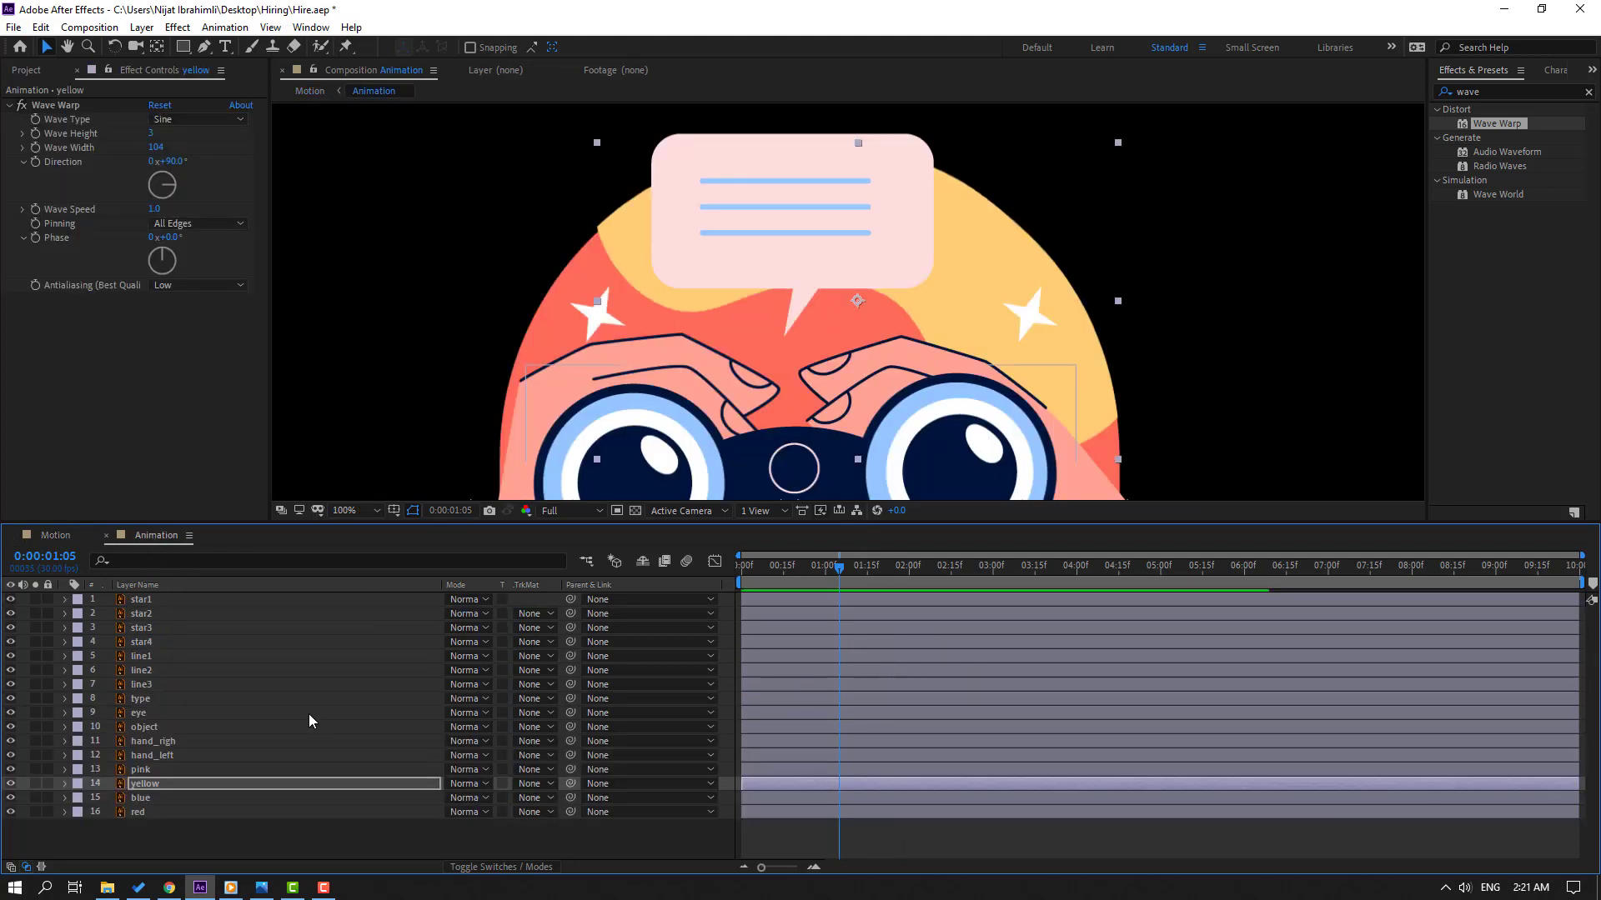
- Fine-tune yellow's wave to height 22 and width 103, previewing it in the Motion comp
drag(155, 147, 161, 131)
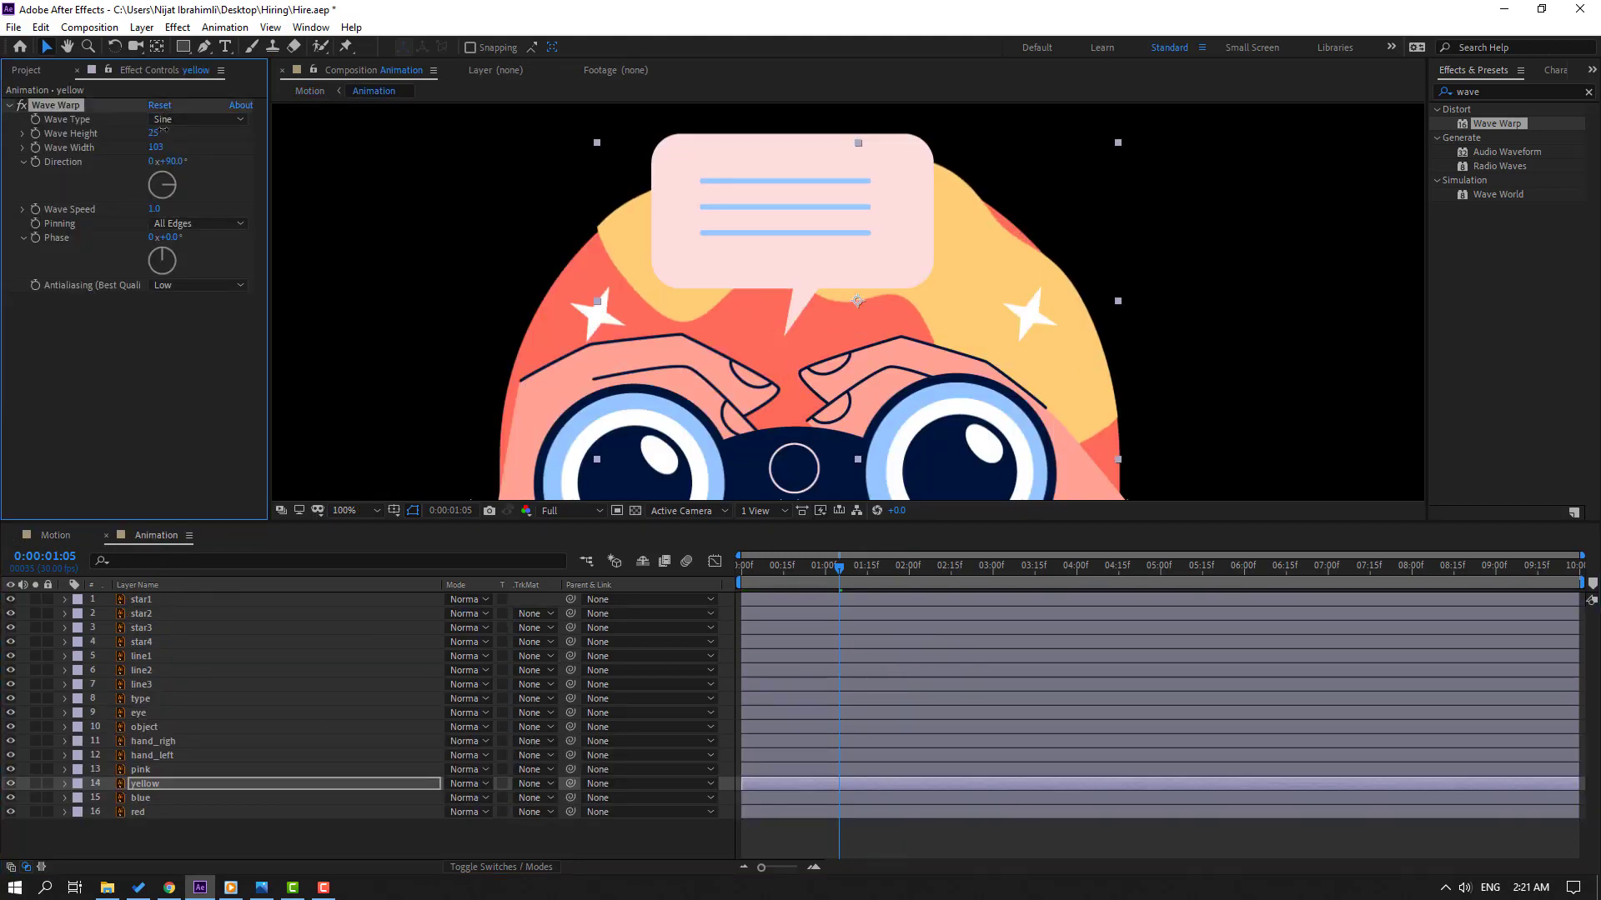
key(space)
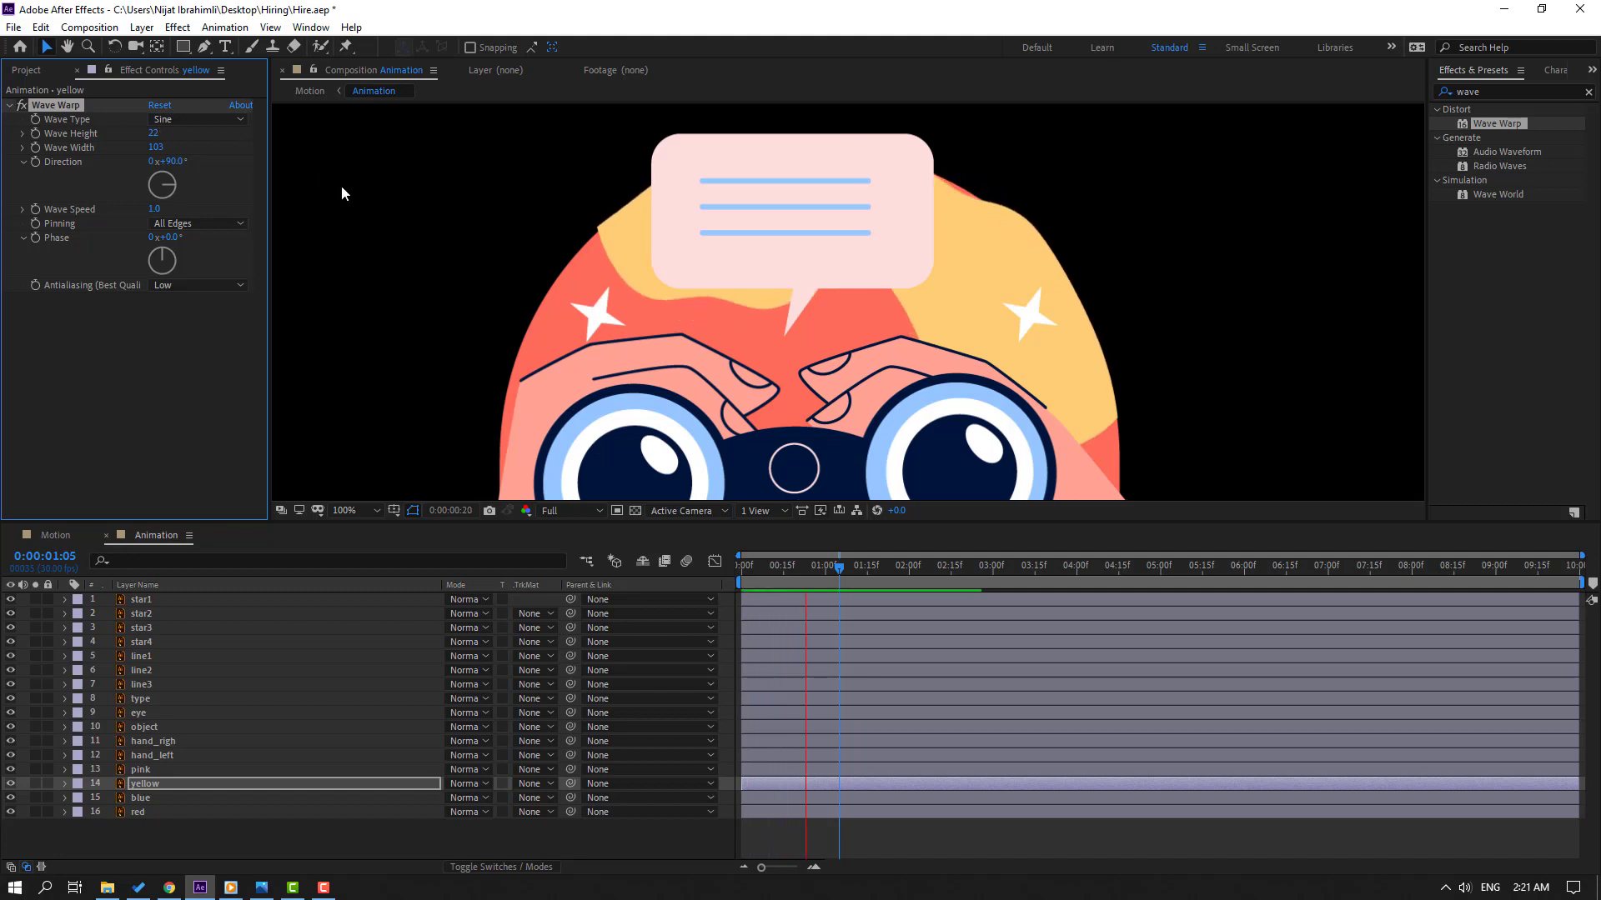
click(1007, 312)
key(space)
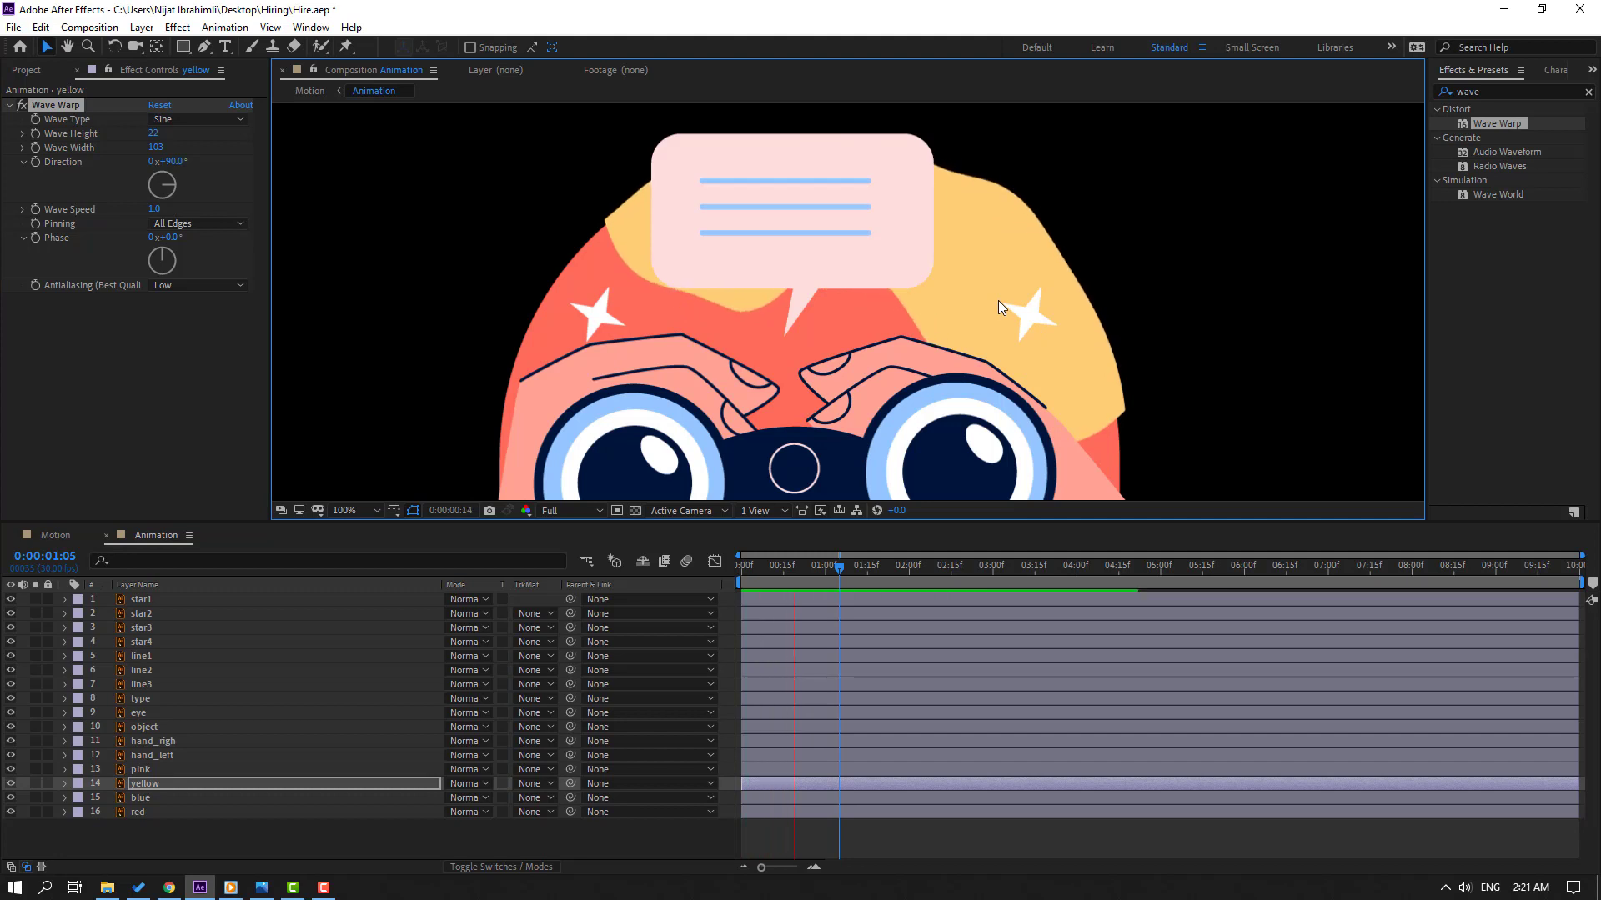
click(40, 531)
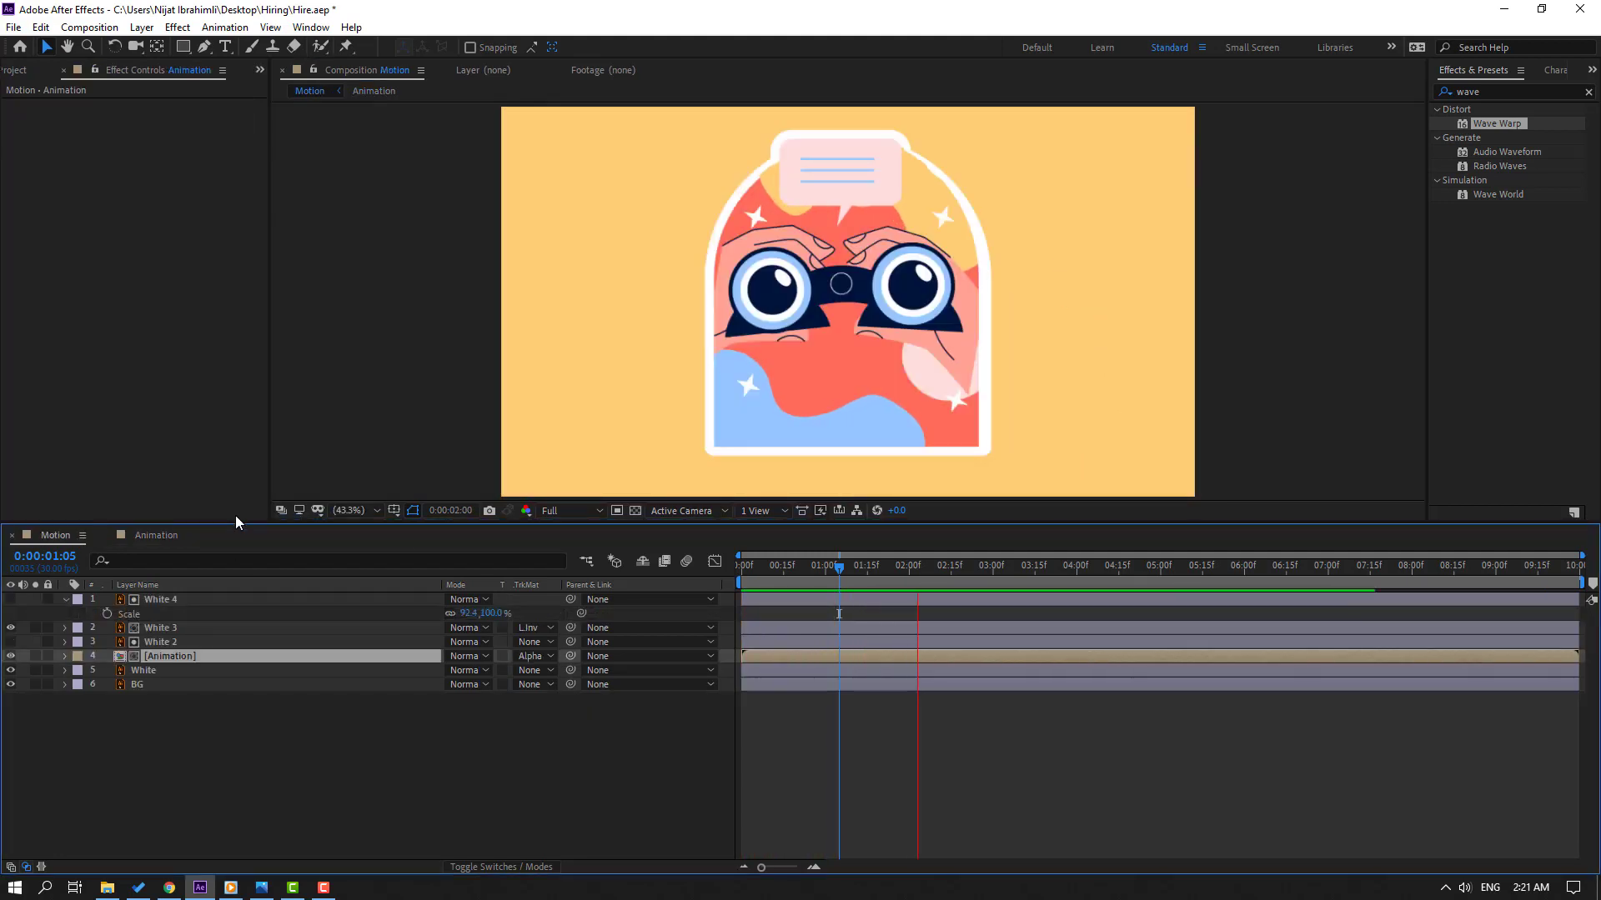
- Back in the Animation comp, select and solo the pink layer
key(space)
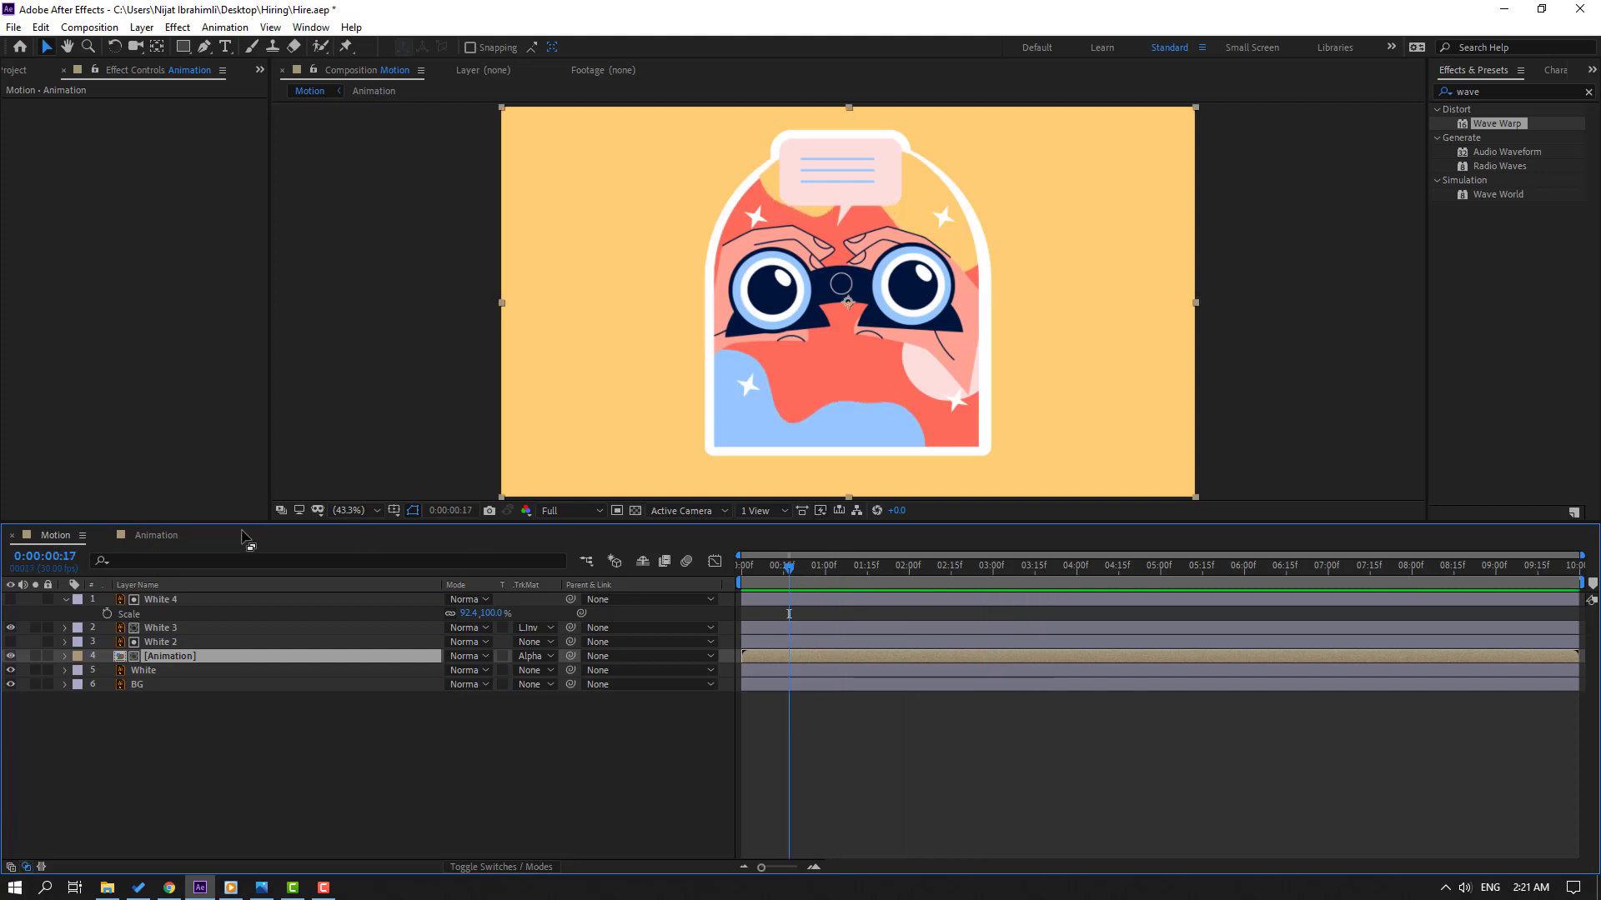
click(160, 533)
click(167, 769)
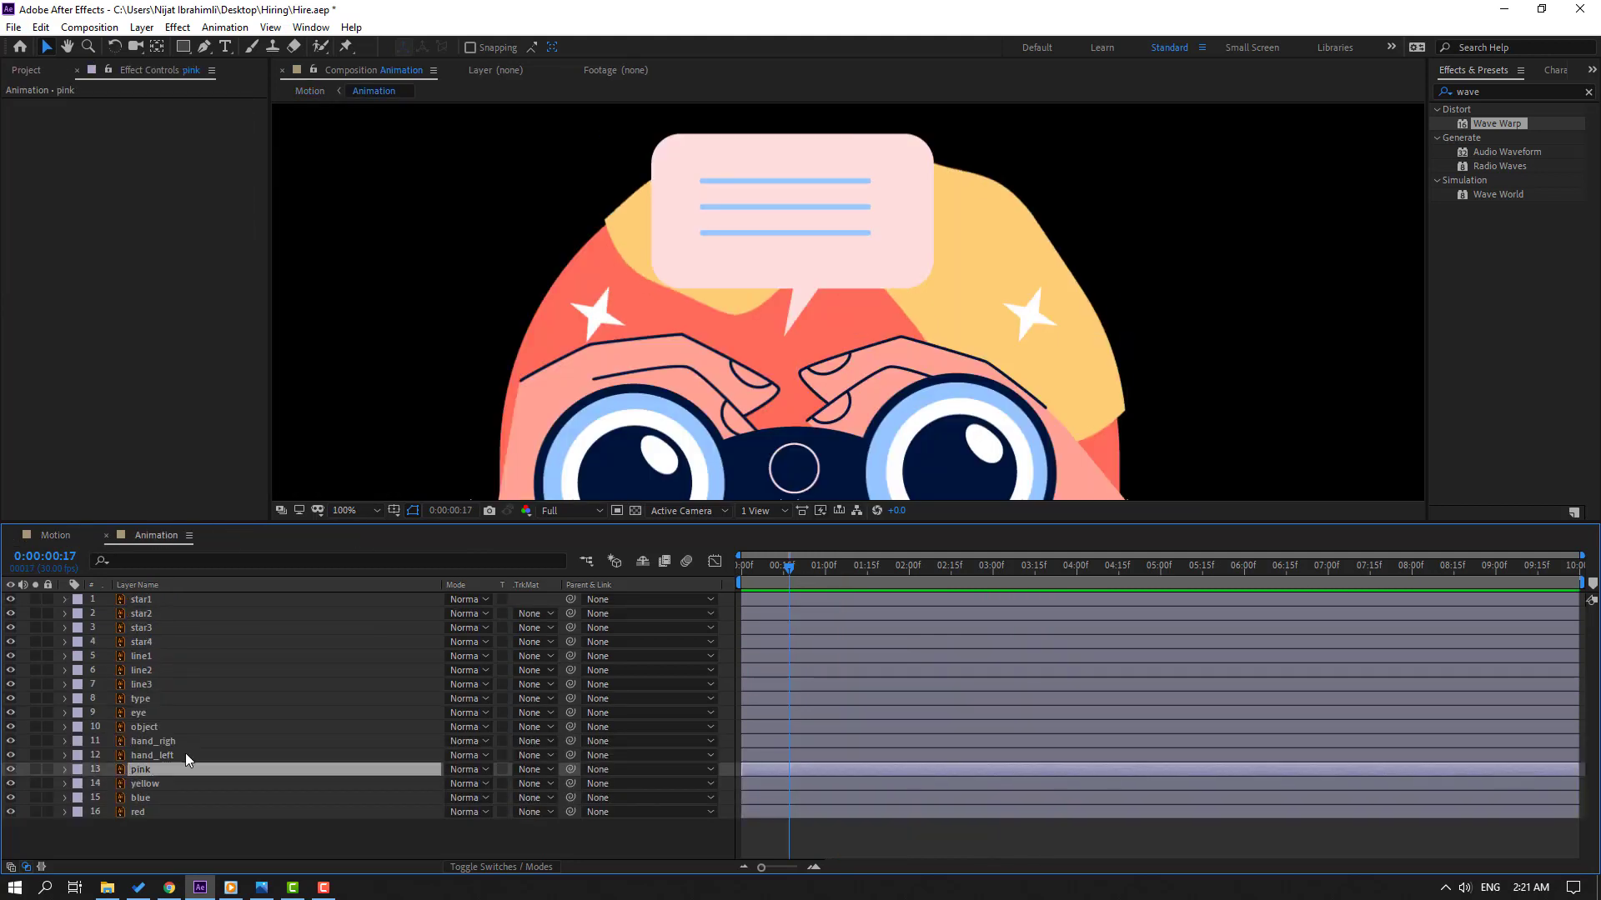
drag(875, 496, 781, 259)
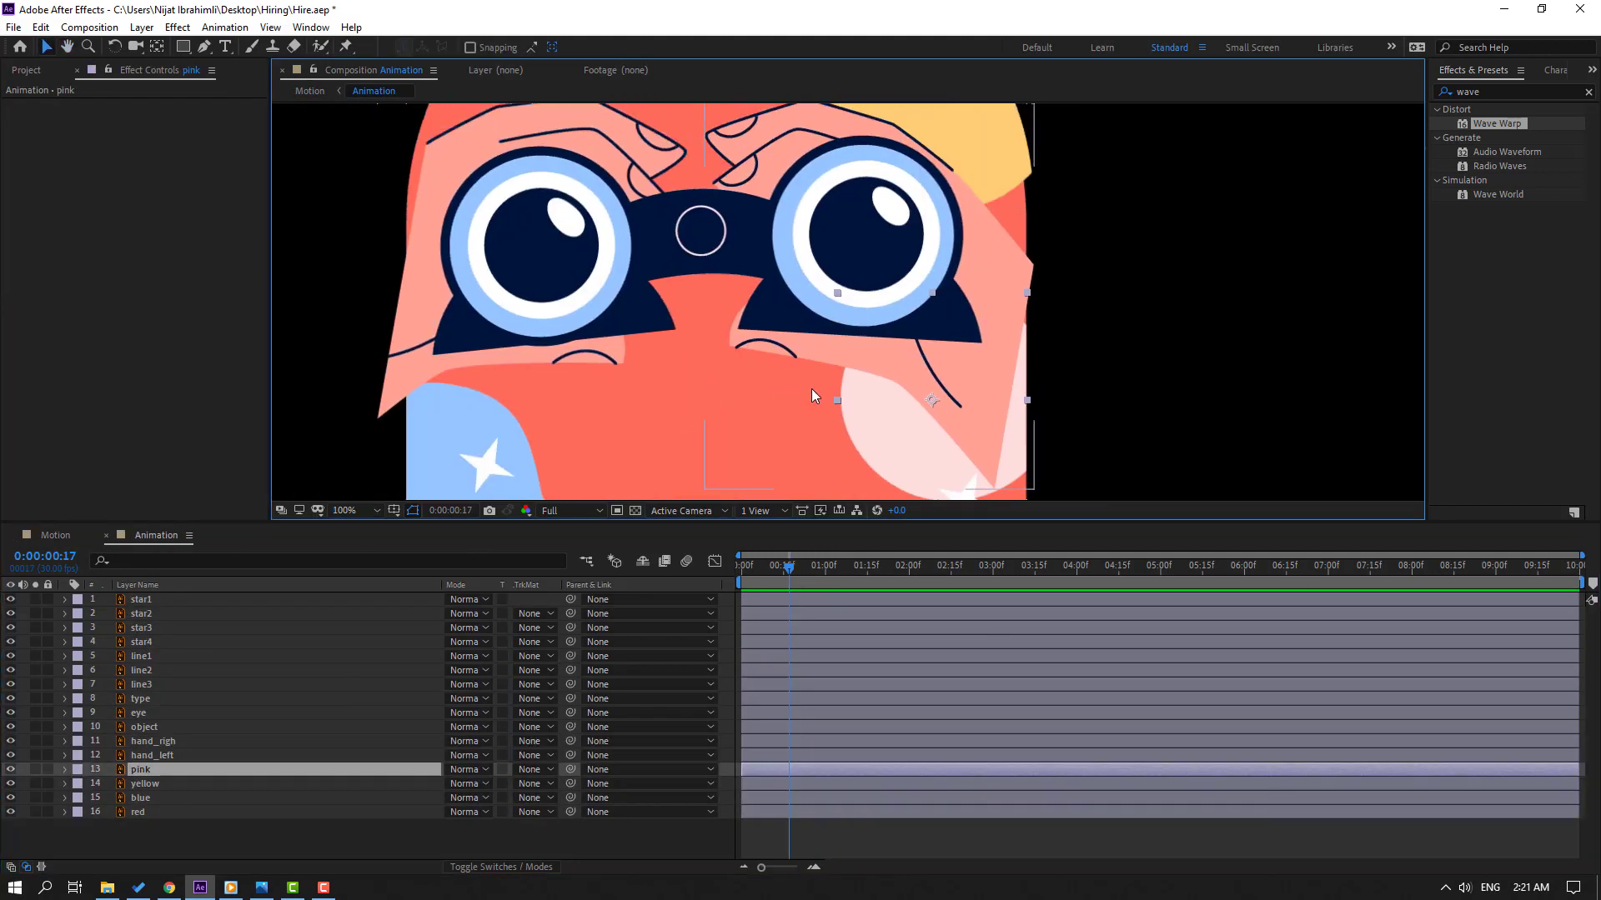
scroll(811, 388, down, 2)
click(35, 769)
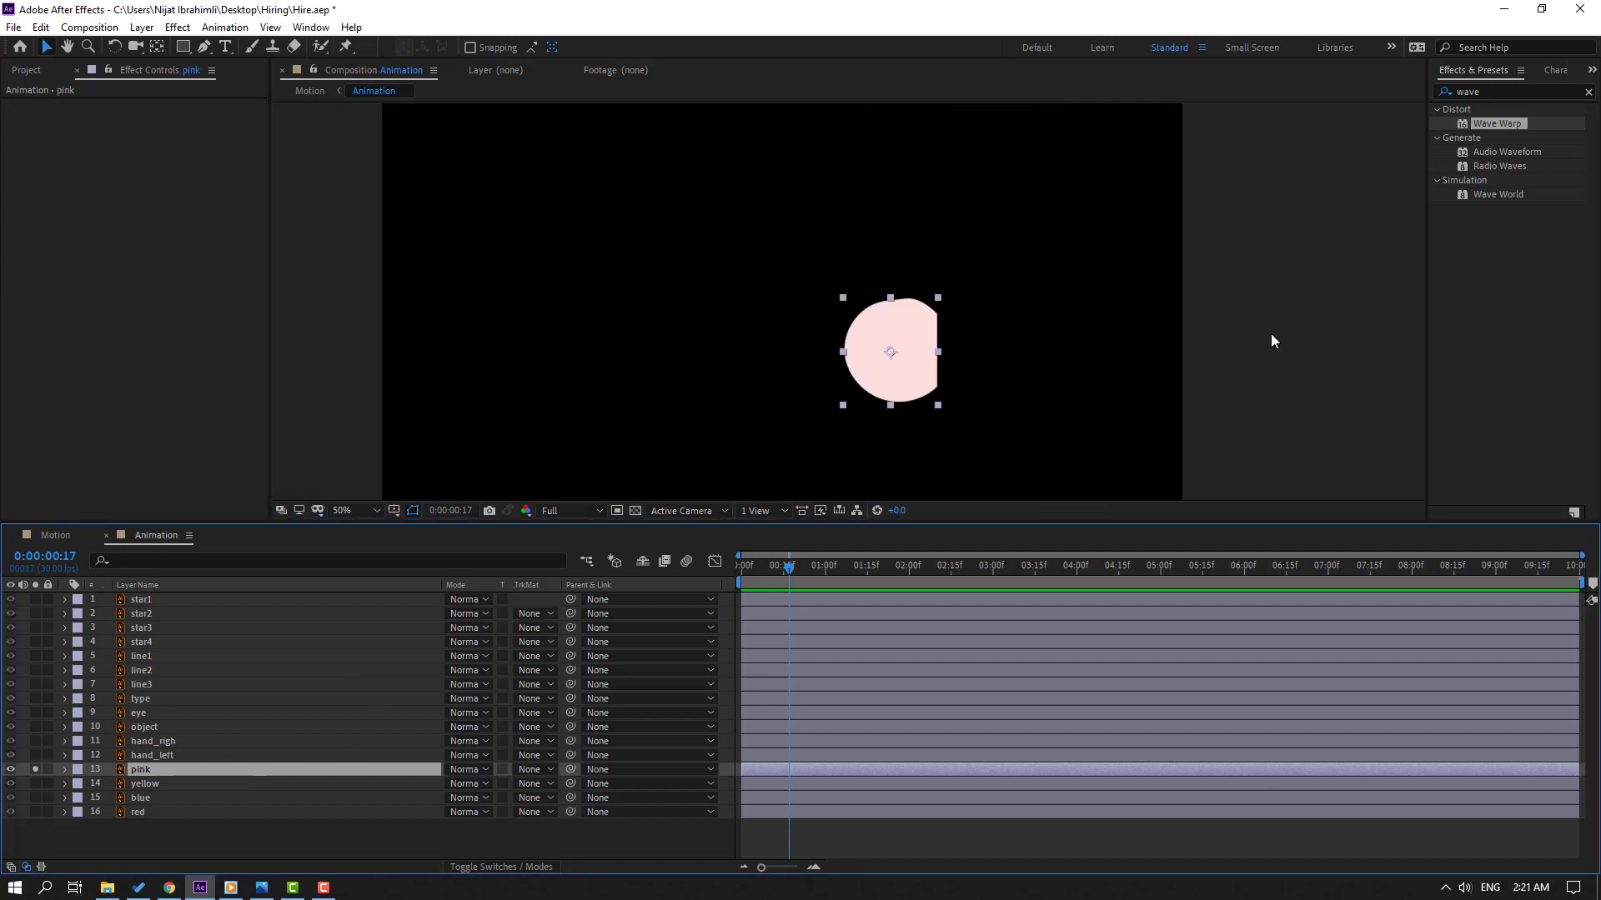
- Apply Wave Warp to pink with width 66, height 27 and All Edges pinning
drag(1488, 121, 167, 774)
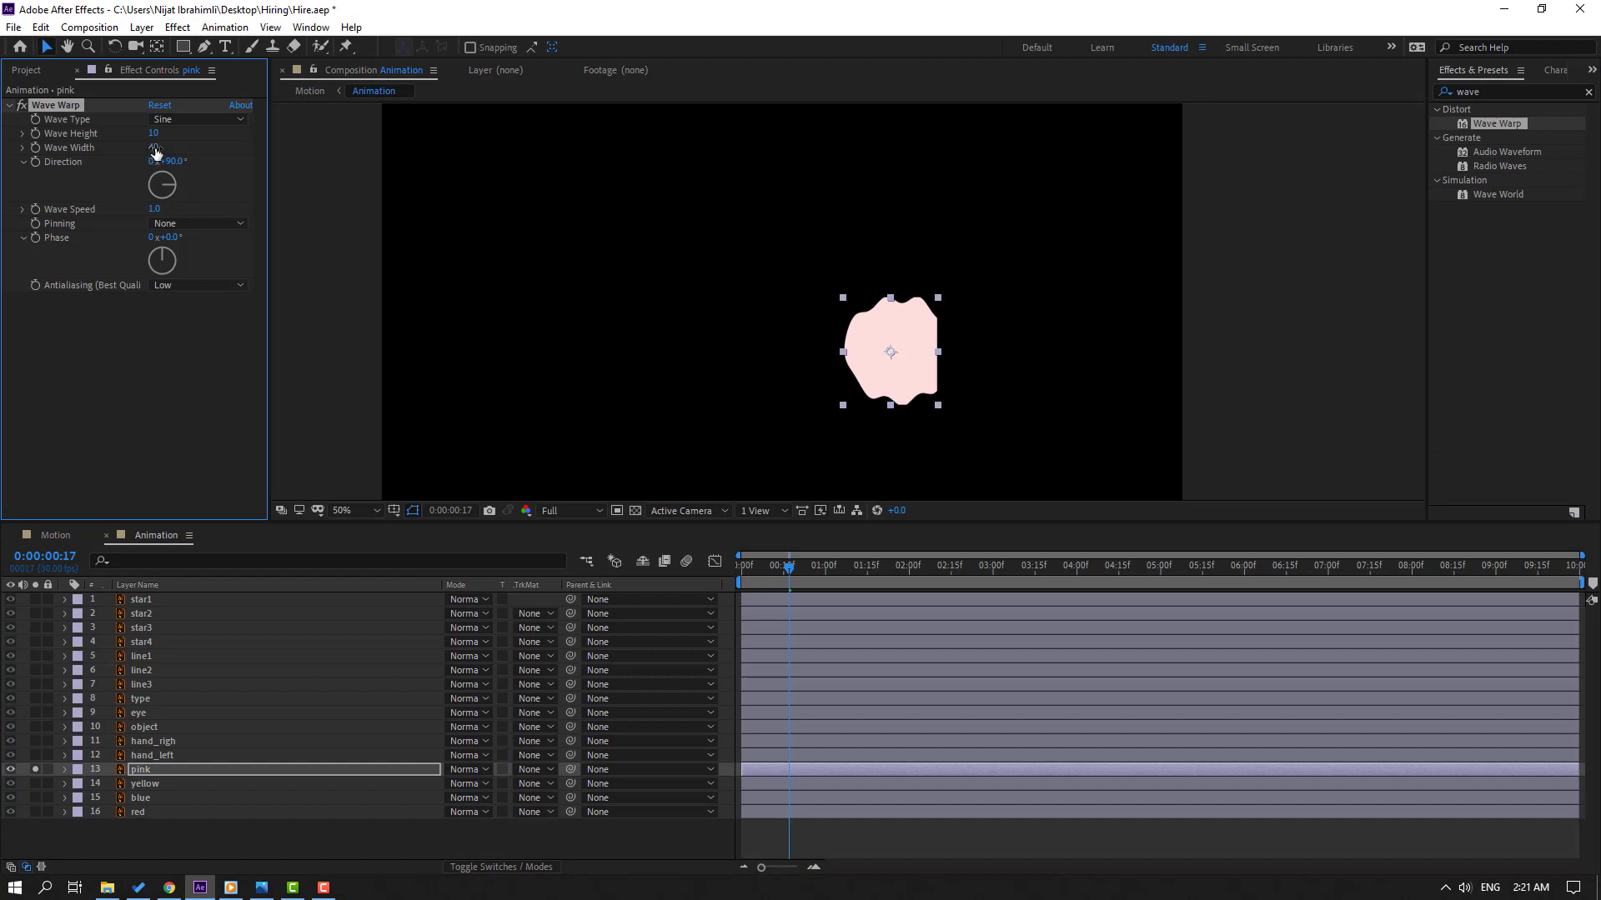
drag(155, 151, 300, 156)
click(219, 225)
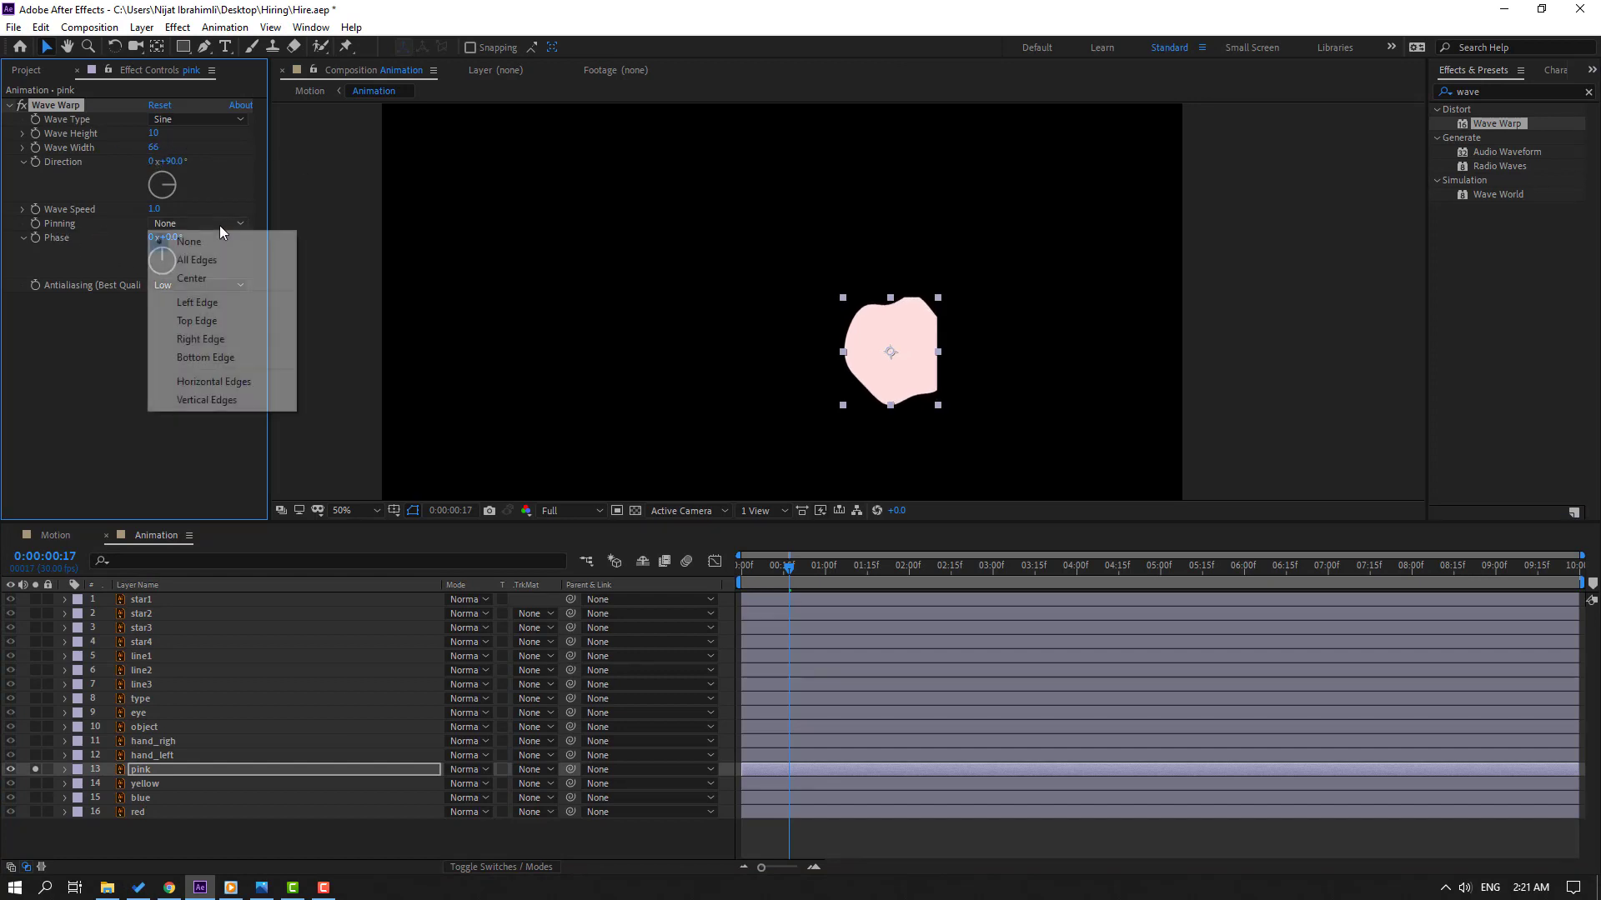
click(196, 262)
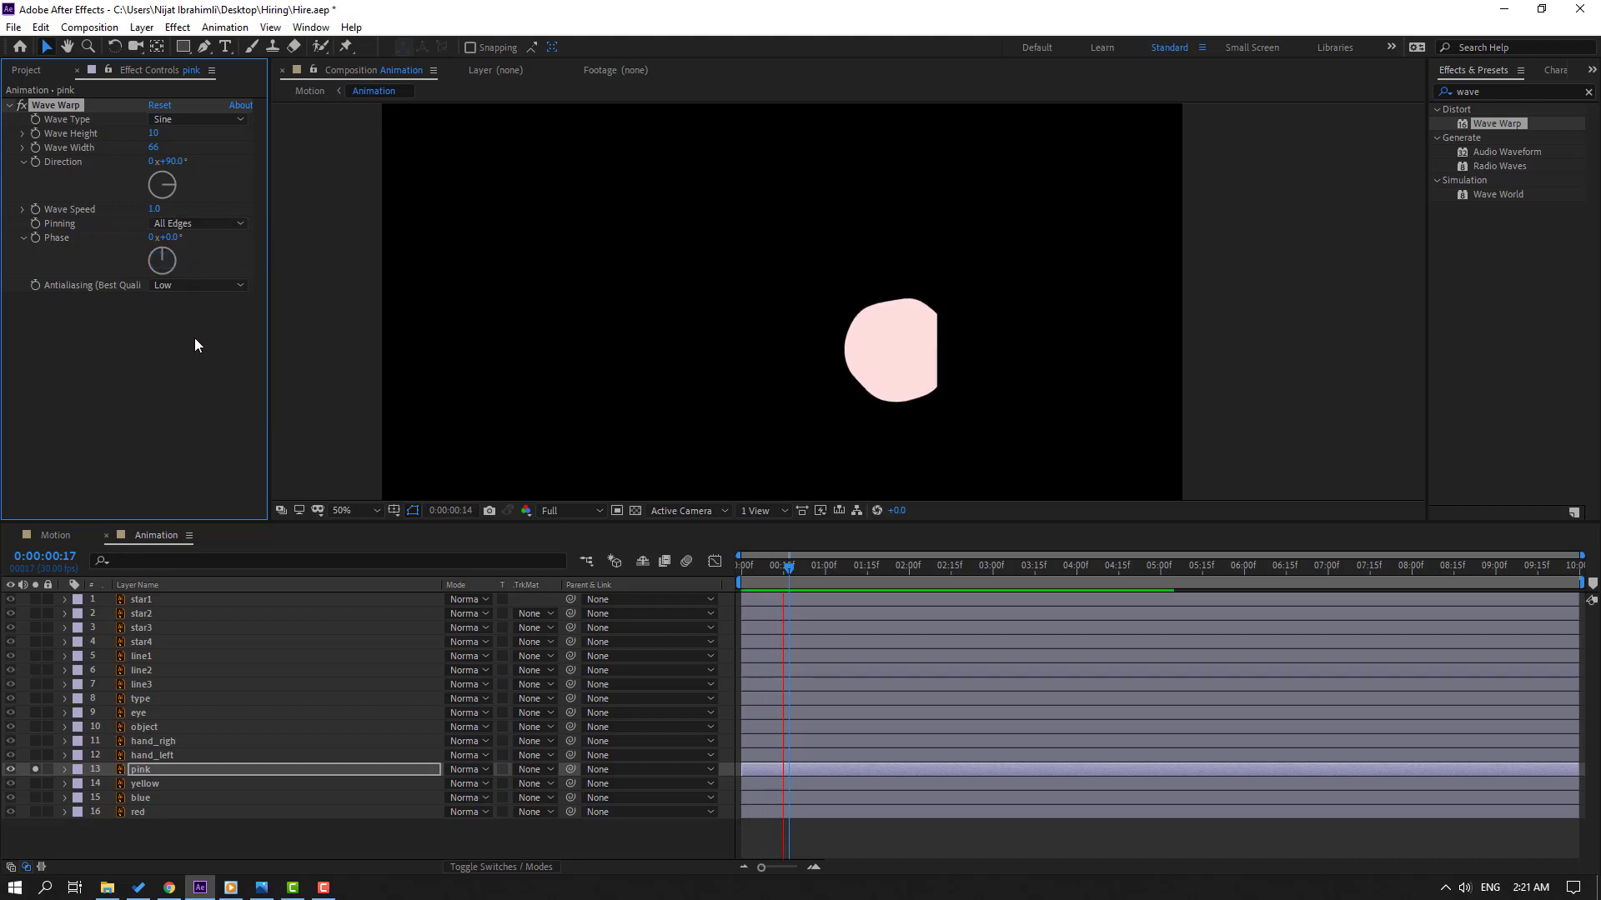
click(792, 569)
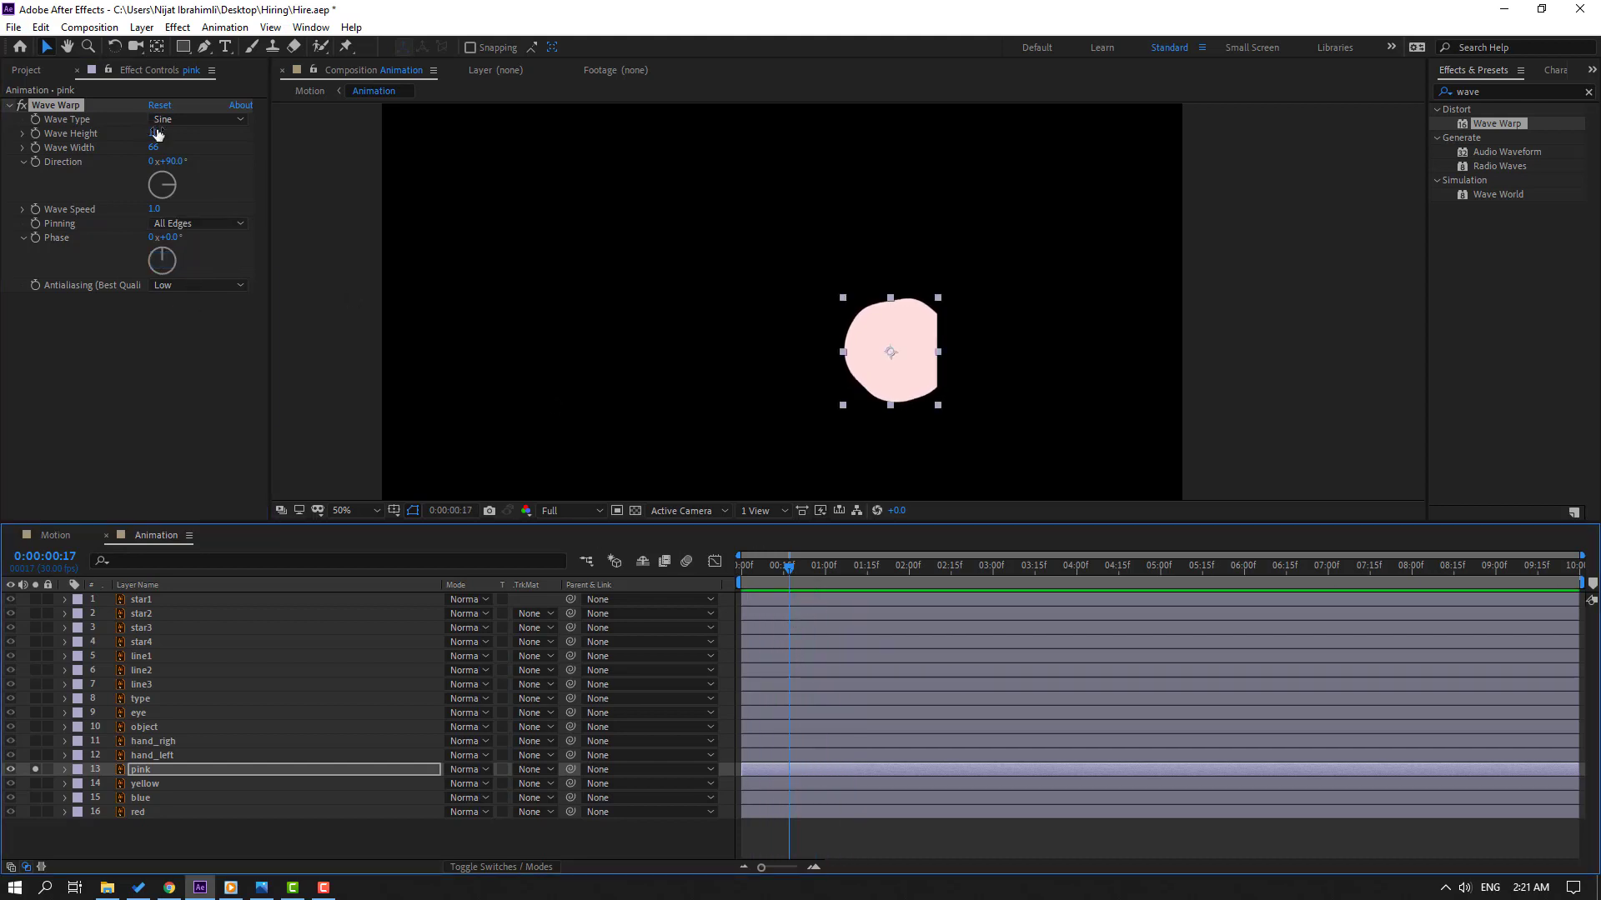
drag(157, 133, 171, 138)
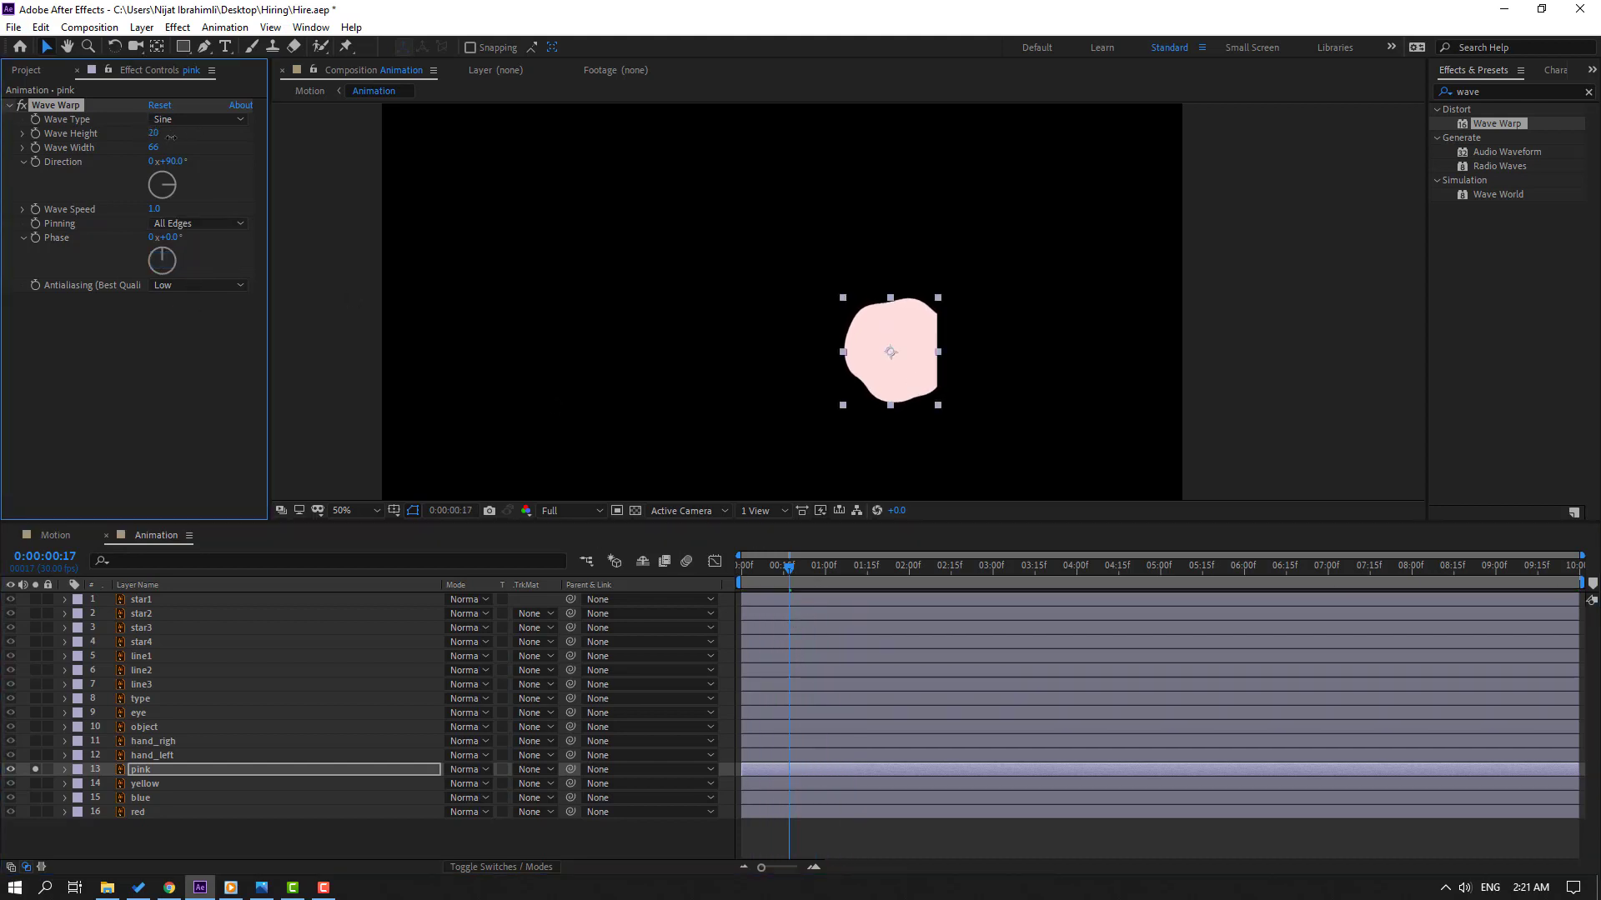
key(space)
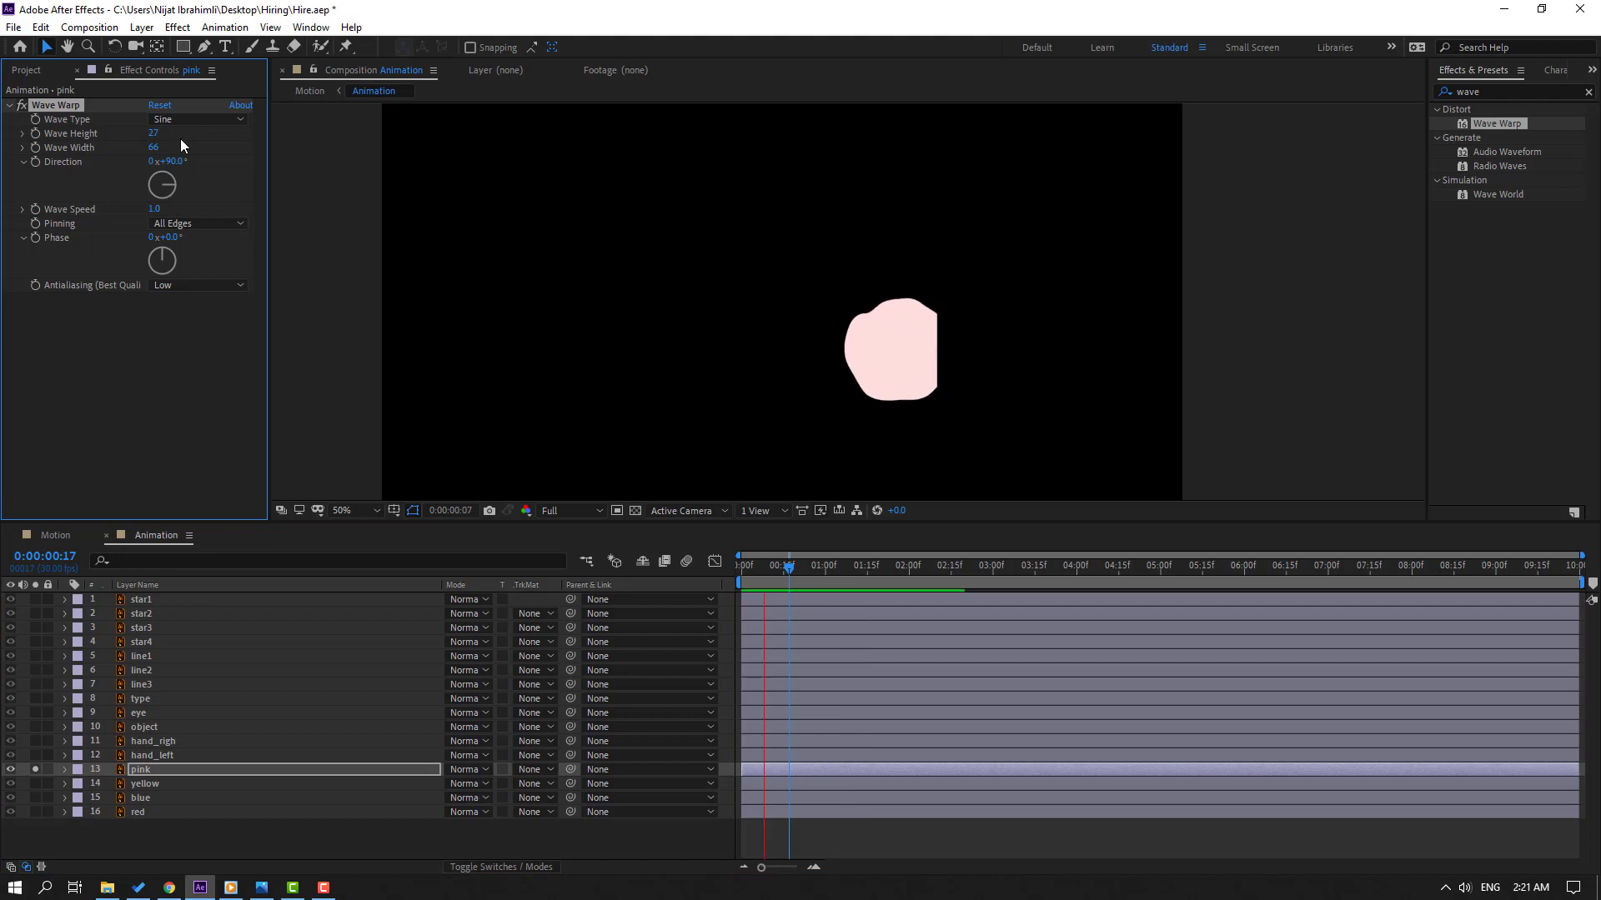
click(761, 566)
- Unsolo pink and stretch it slightly taller by dragging its bottom down
click(35, 768)
key(space)
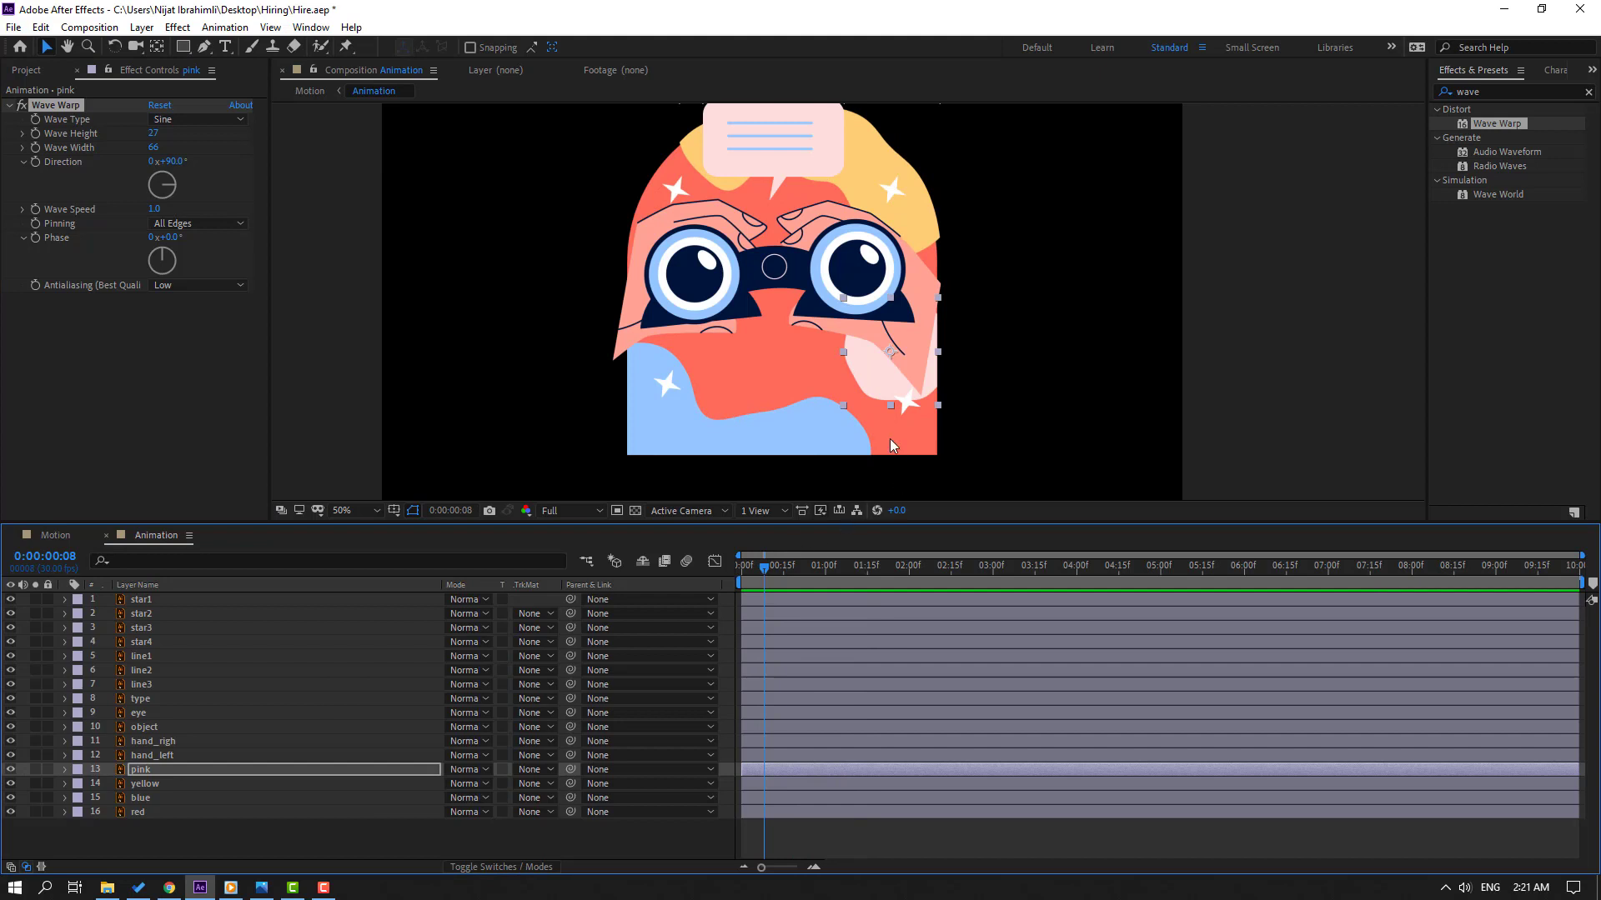
click(889, 418)
drag(889, 417, 902, 450)
key(space)
click(112, 569)
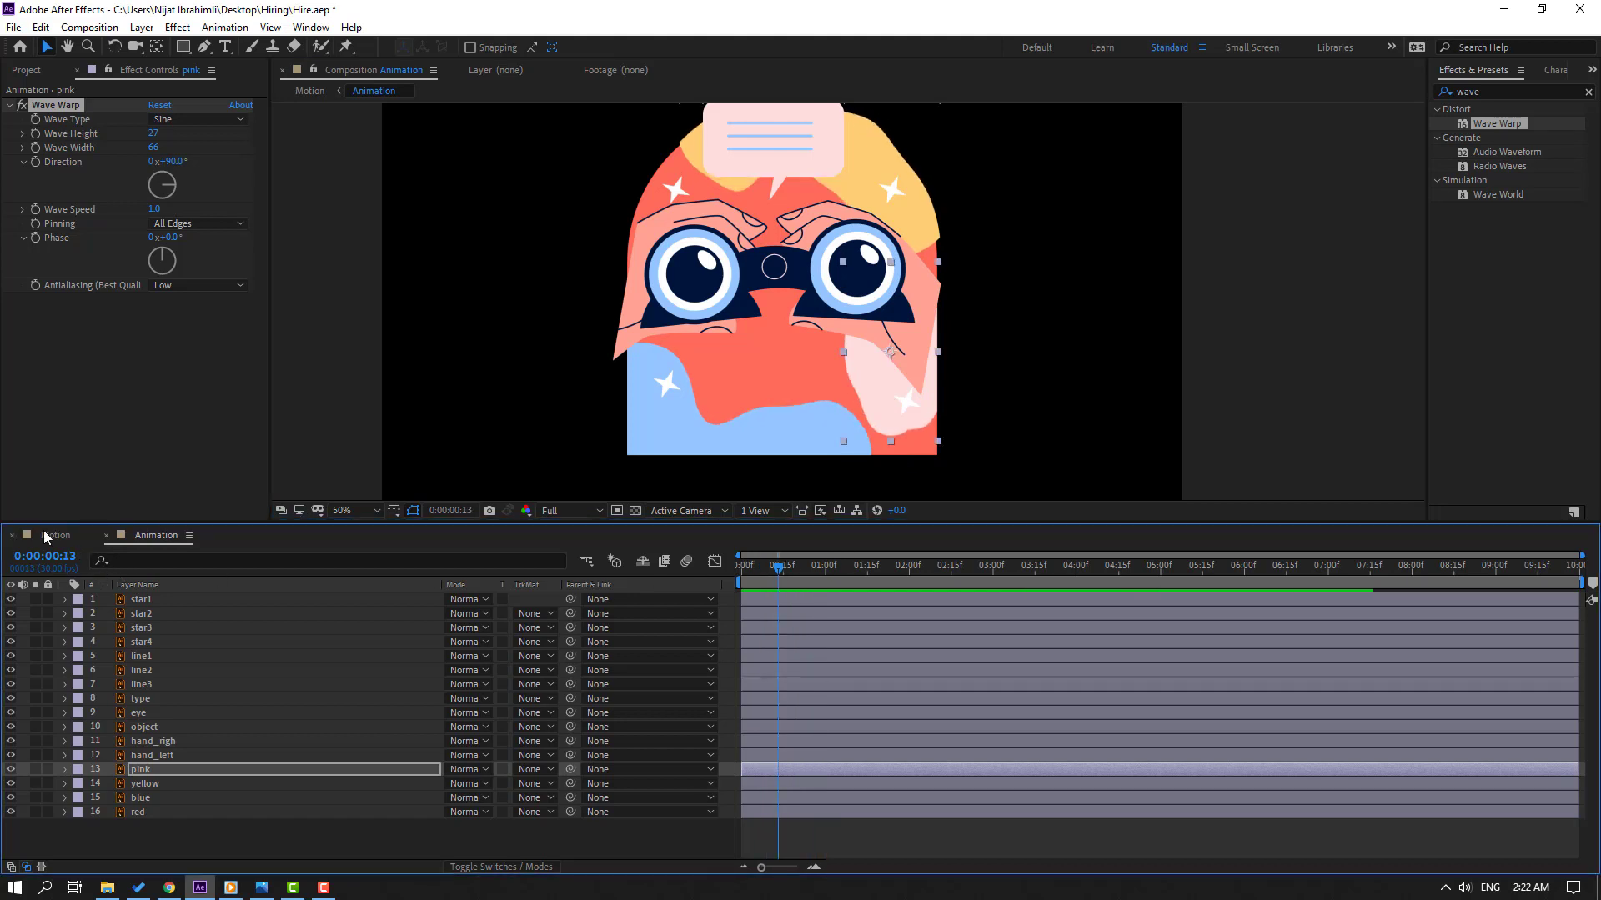
- Preview the pink wobble in the Motion comp, then deselect pink
click(52, 536)
key(space)
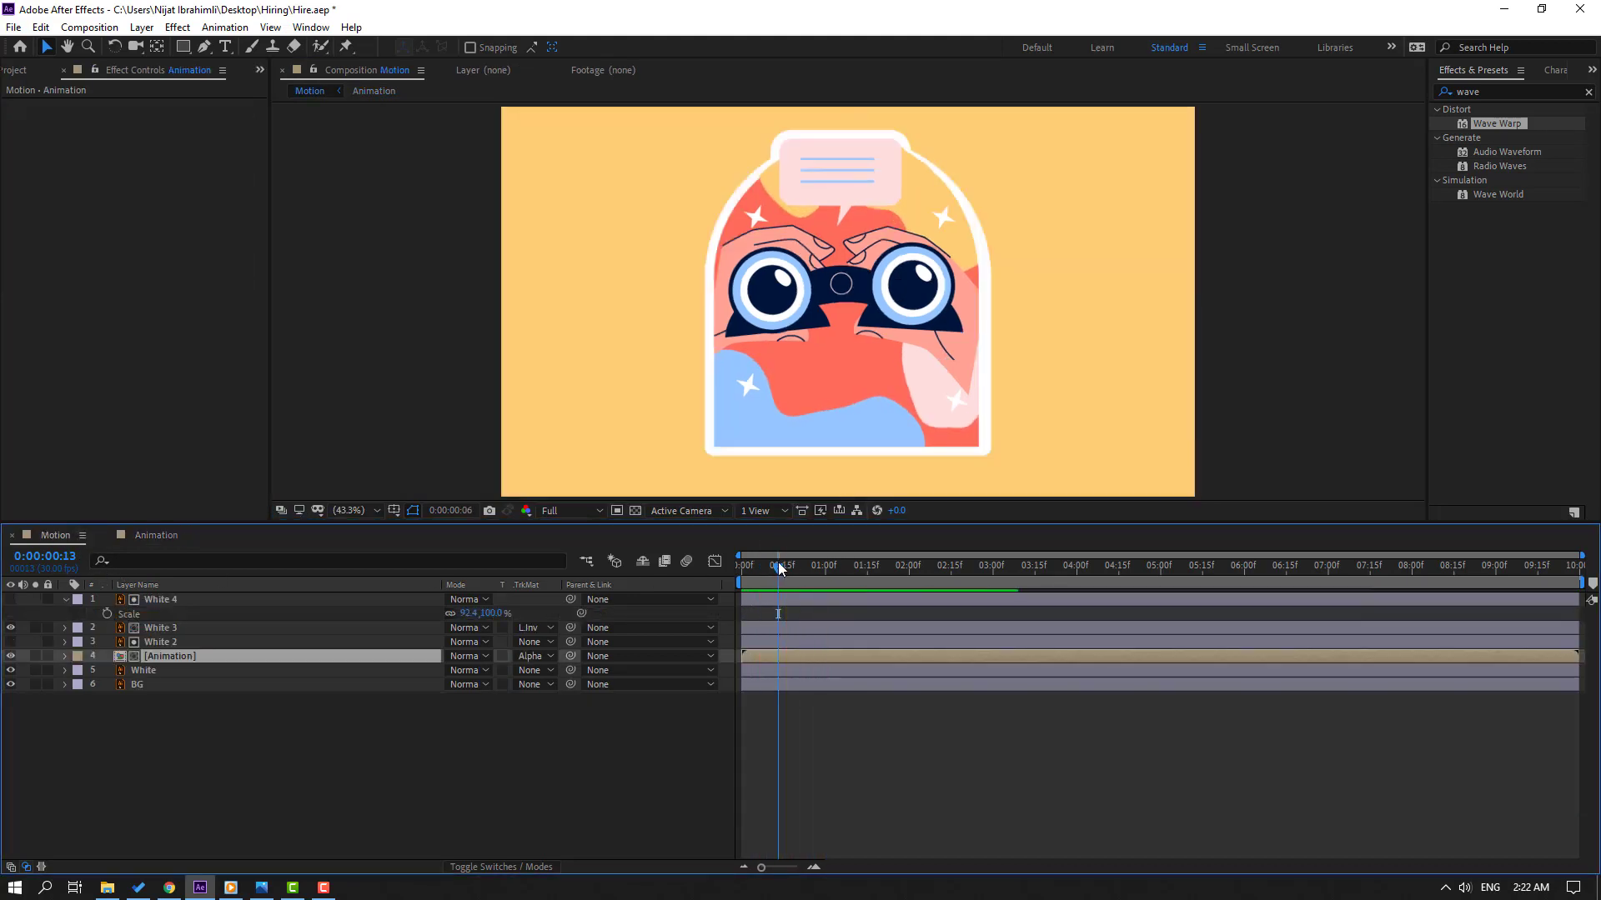
click(156, 535)
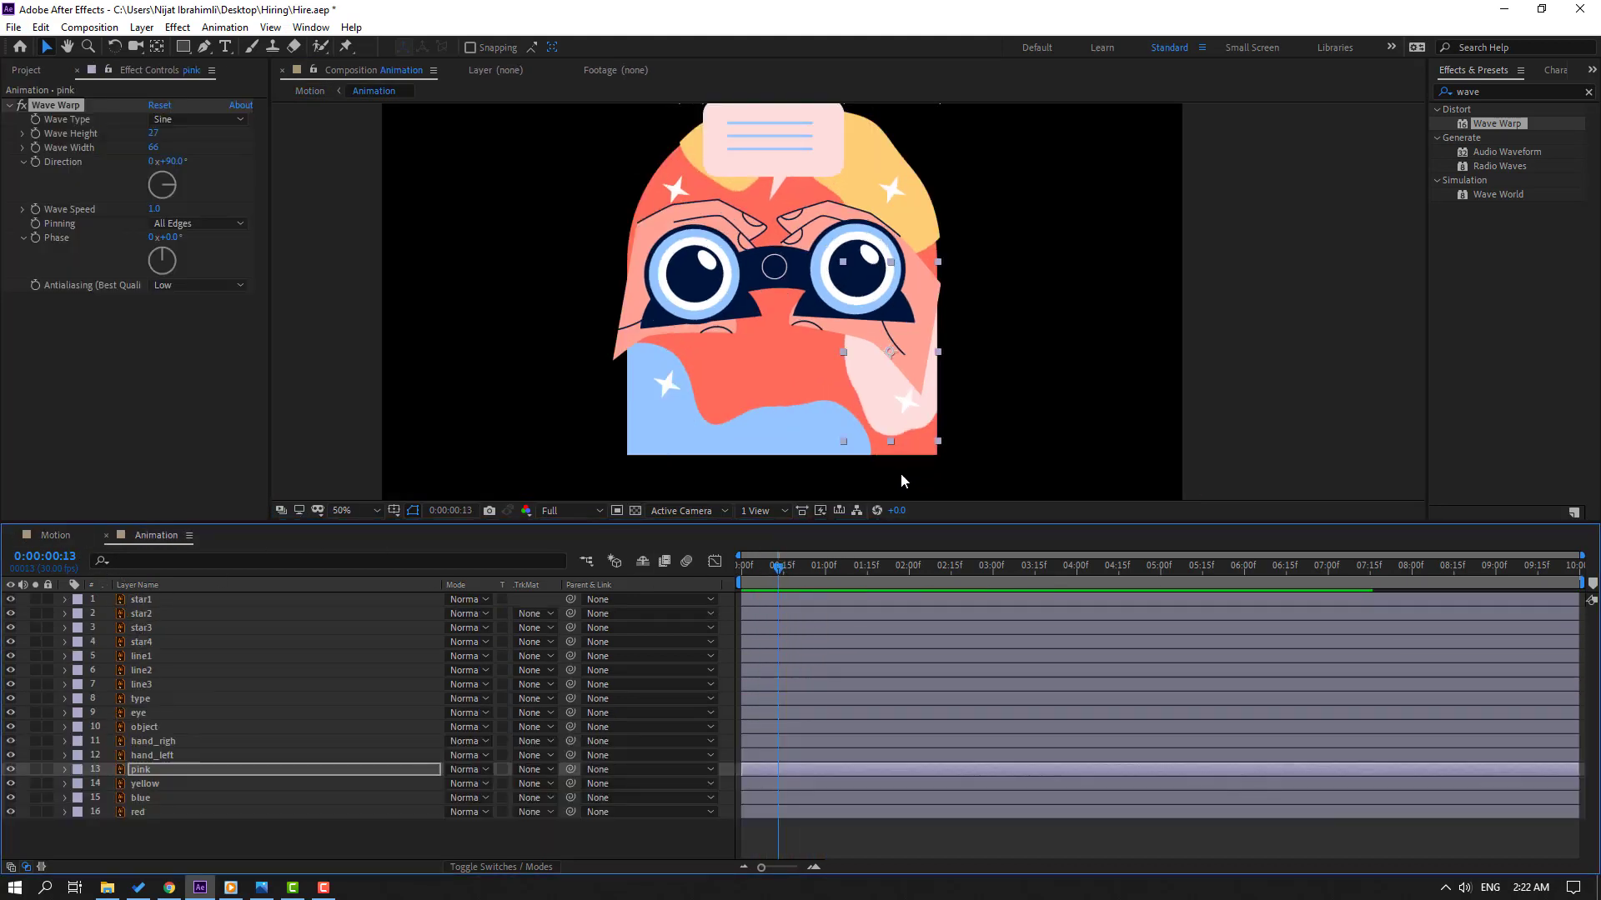
click(55, 535)
key(space)
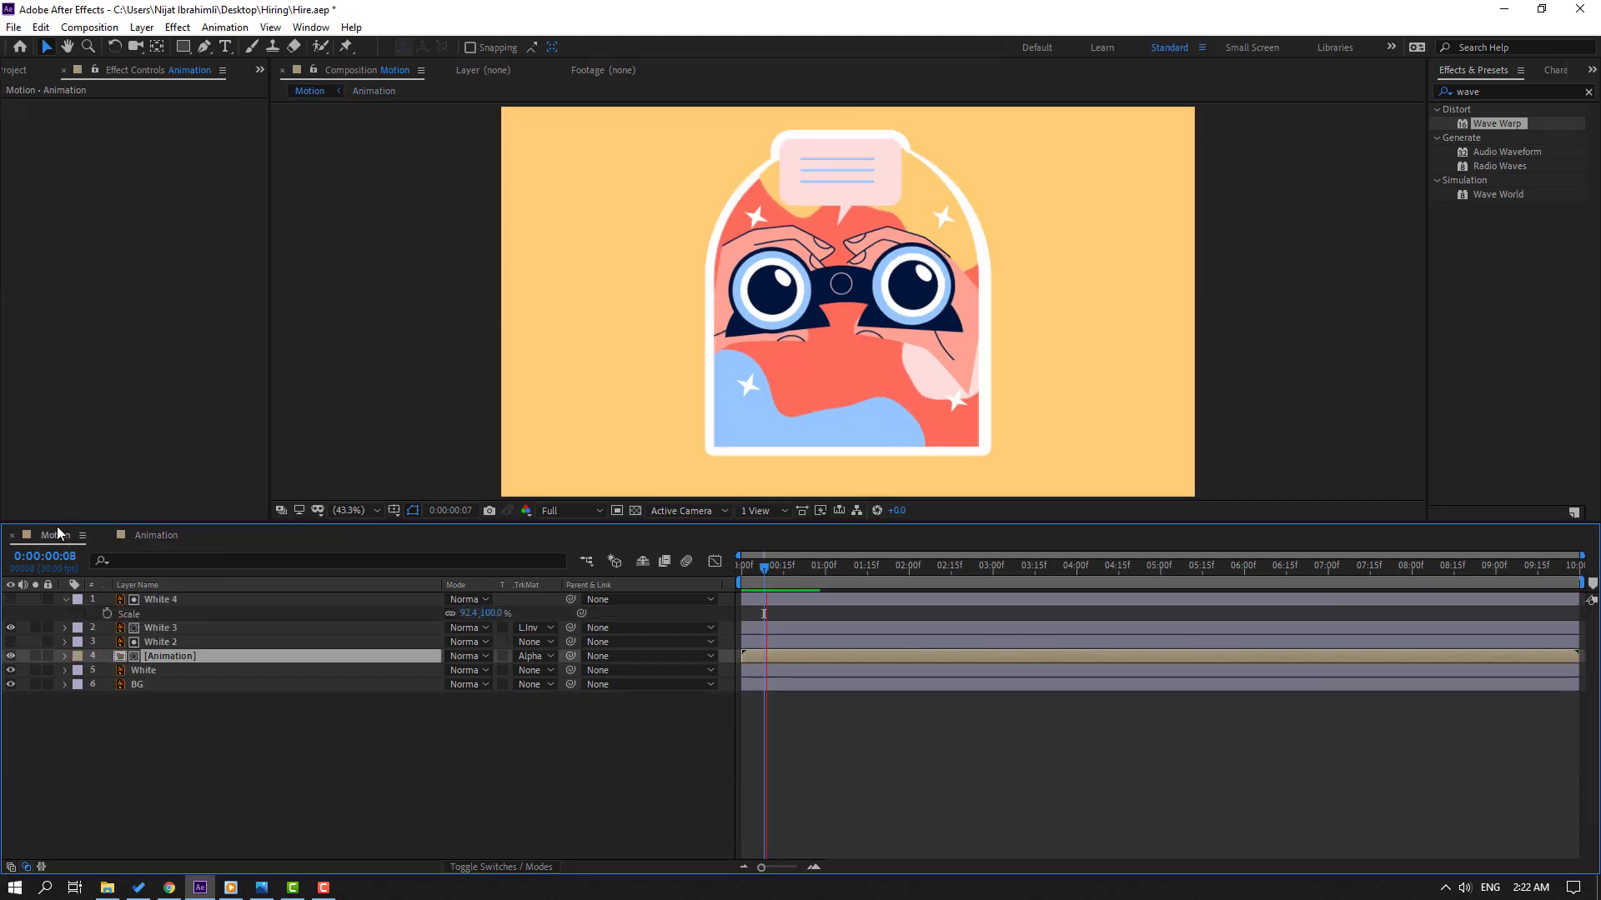
click(156, 535)
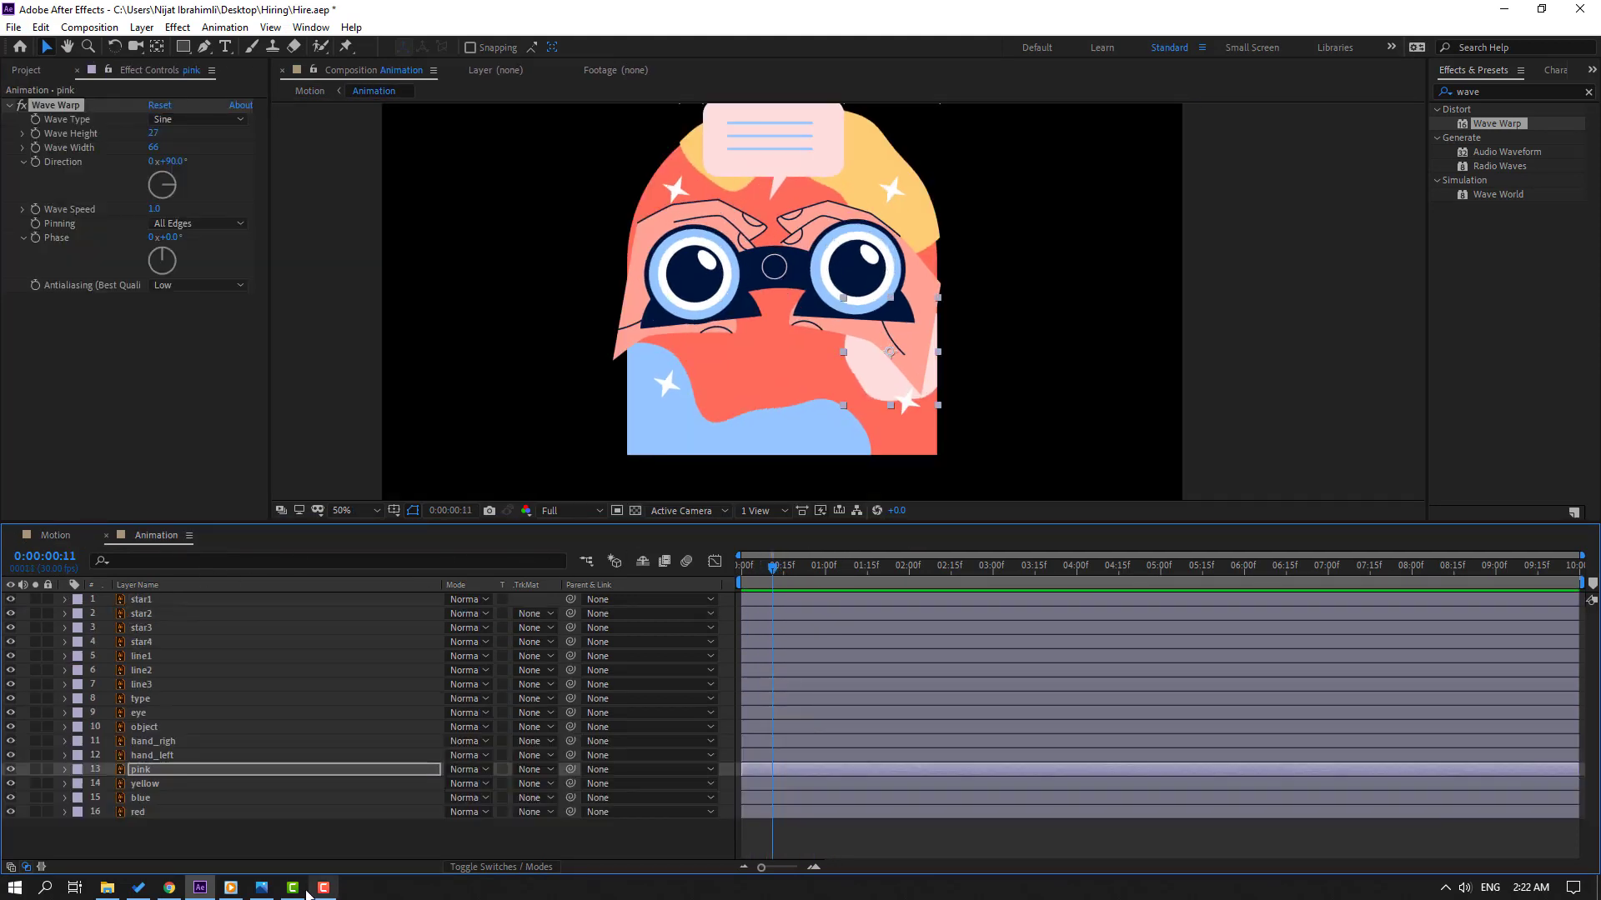
click(265, 844)
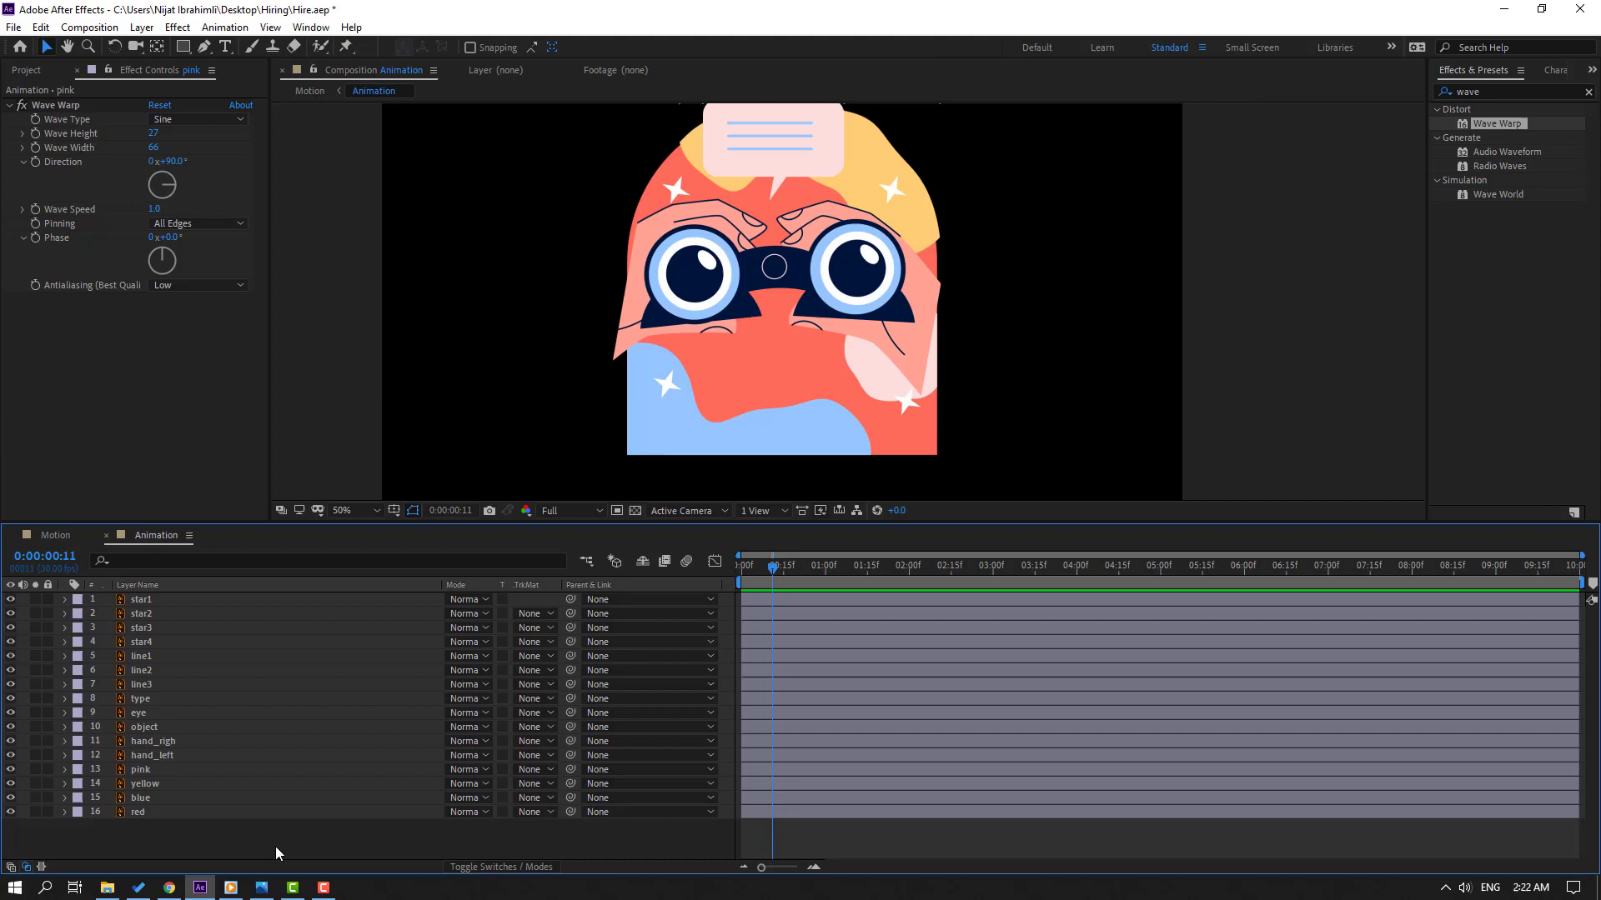
- Create a new null object layer named 'Controller'
right_click(234, 837)
mouse_move(366, 658)
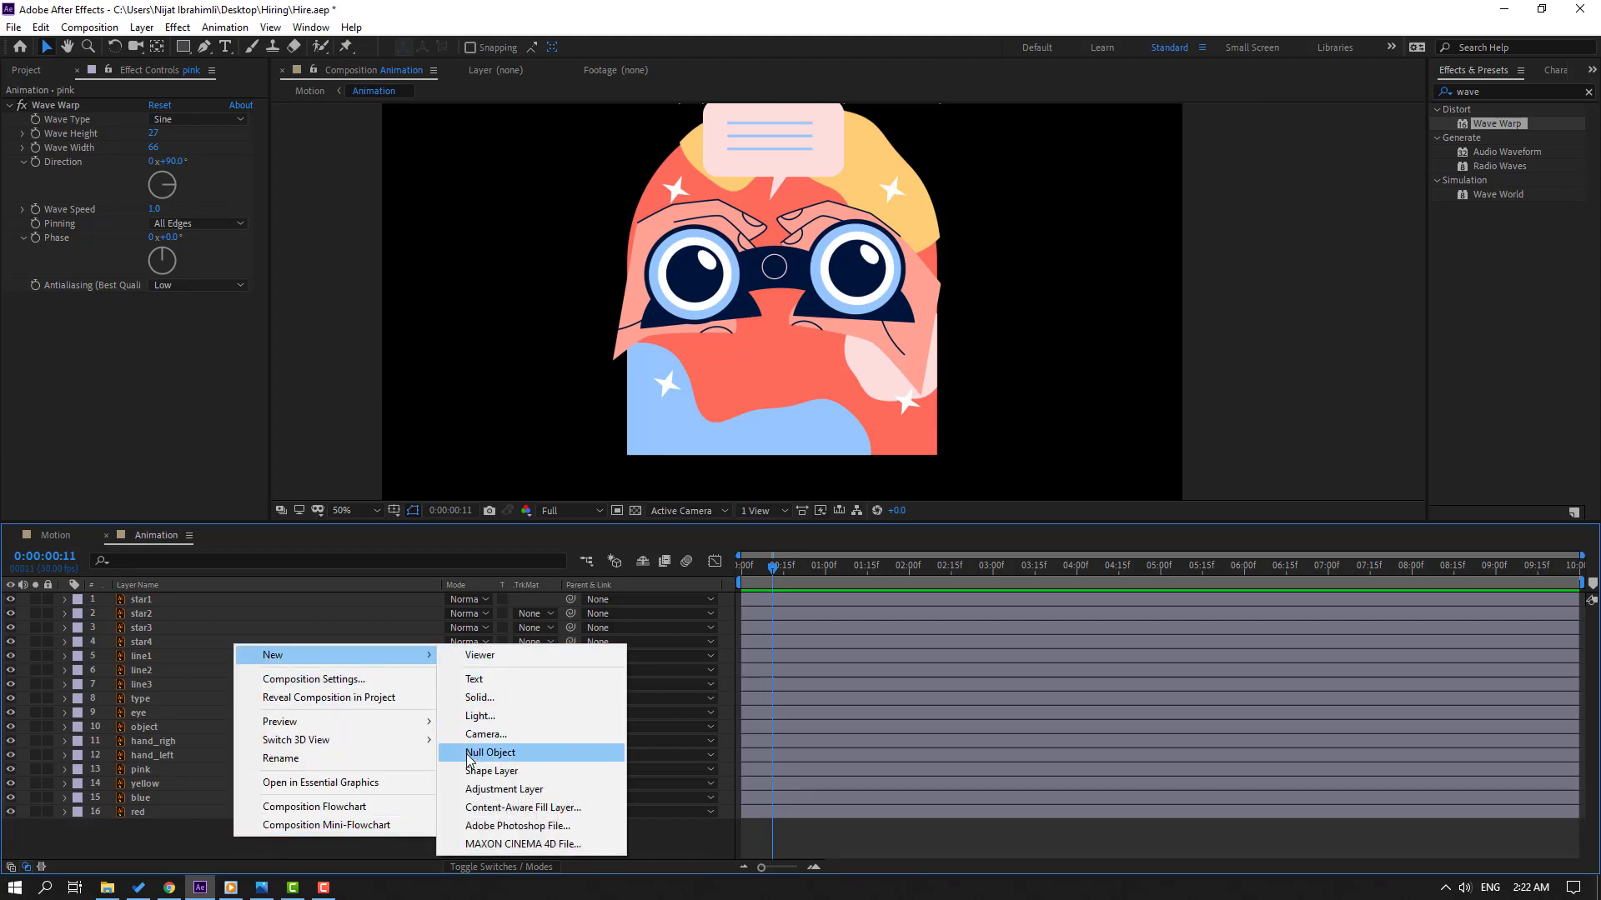
click(492, 752)
key(Return)
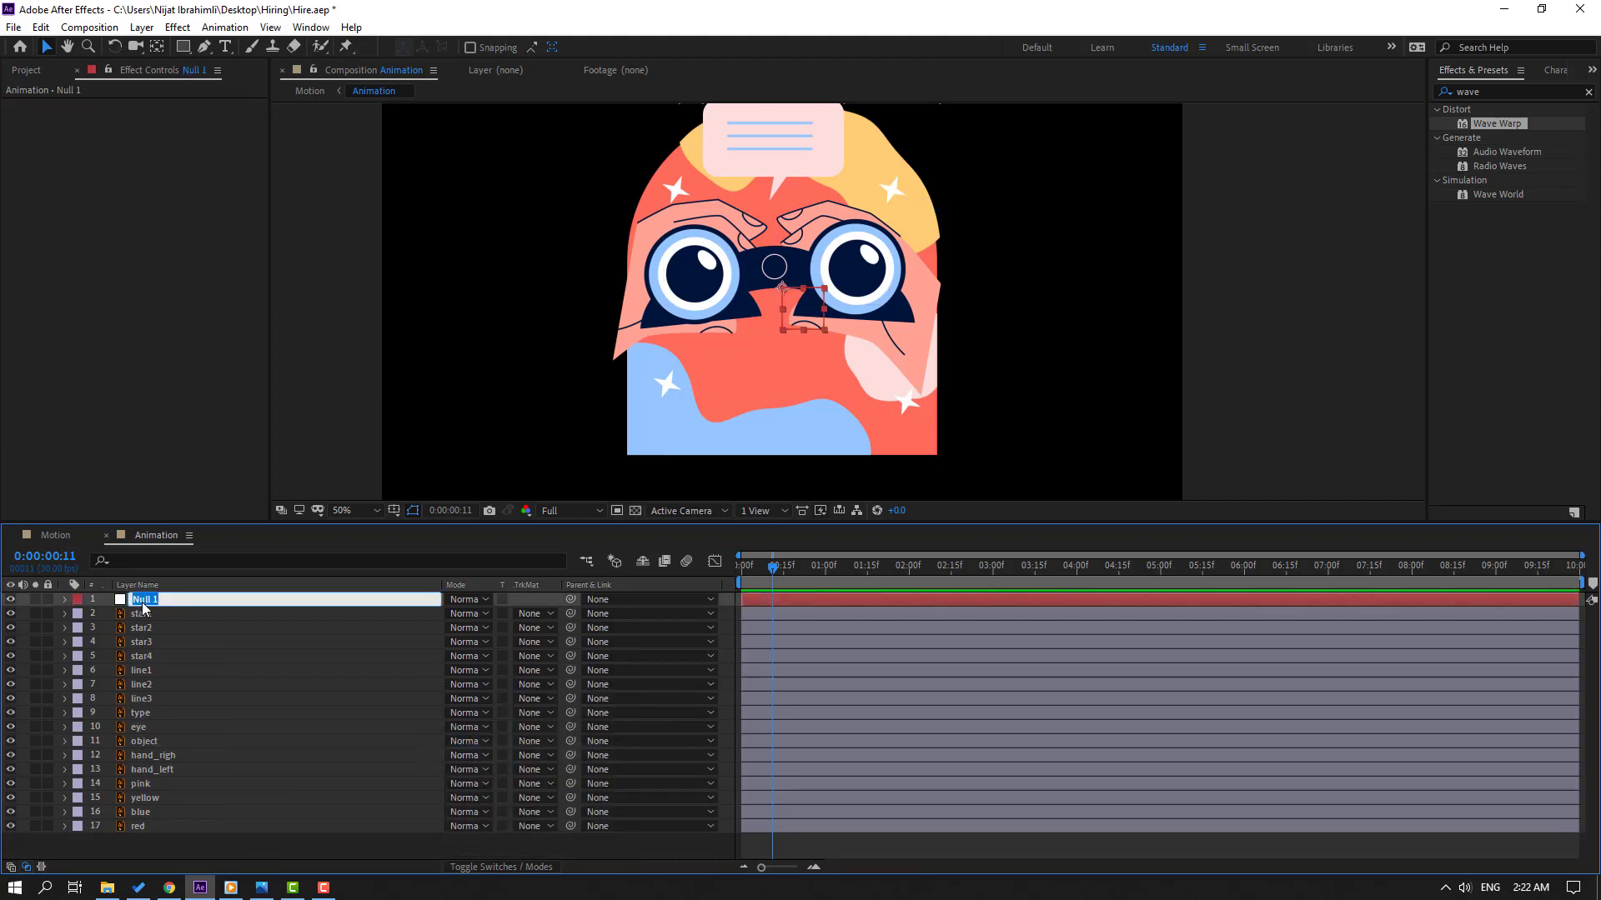
text(Controller)
key(Return)
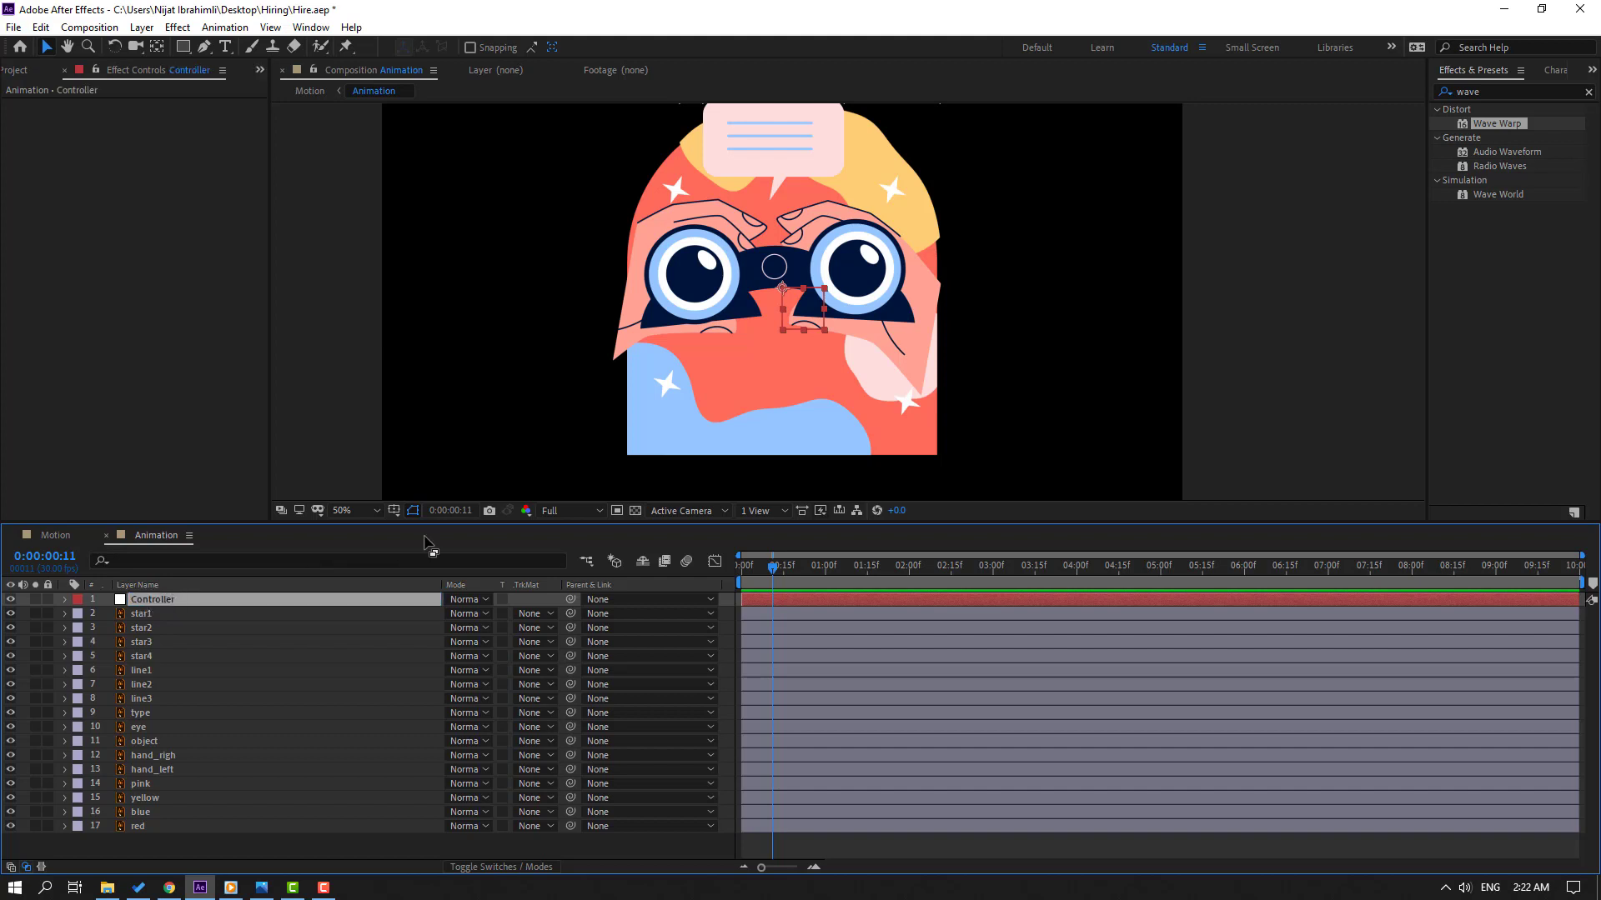
- Centre Controller's anchor point and move the null to the binoculars' centre
click(156, 48)
key(ctrl+alt+Home)
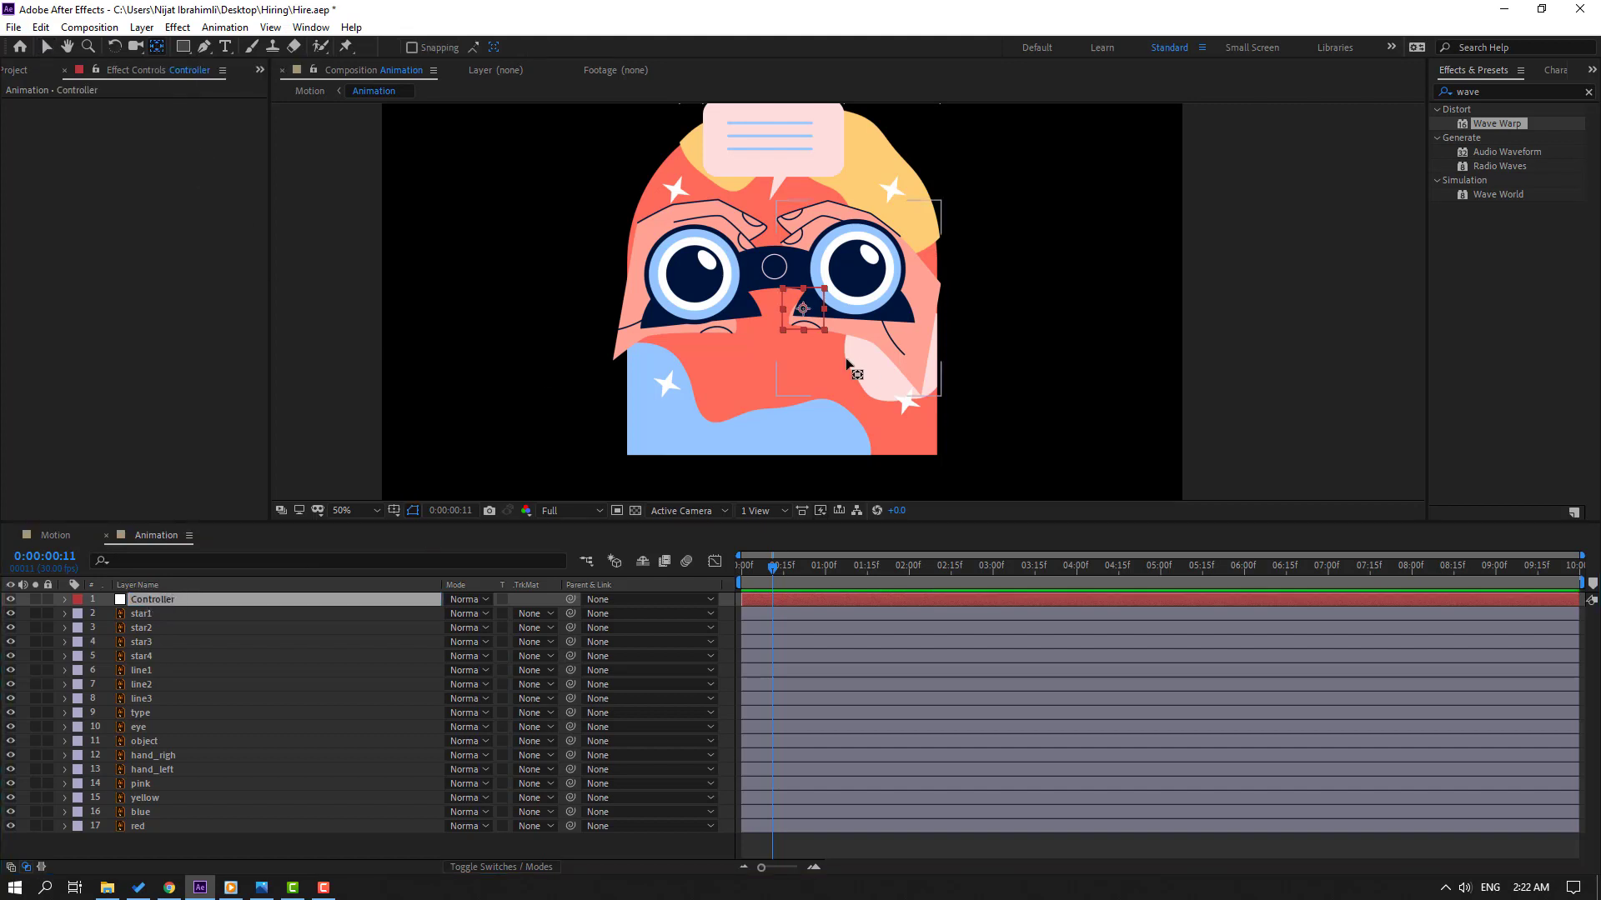
click(46, 48)
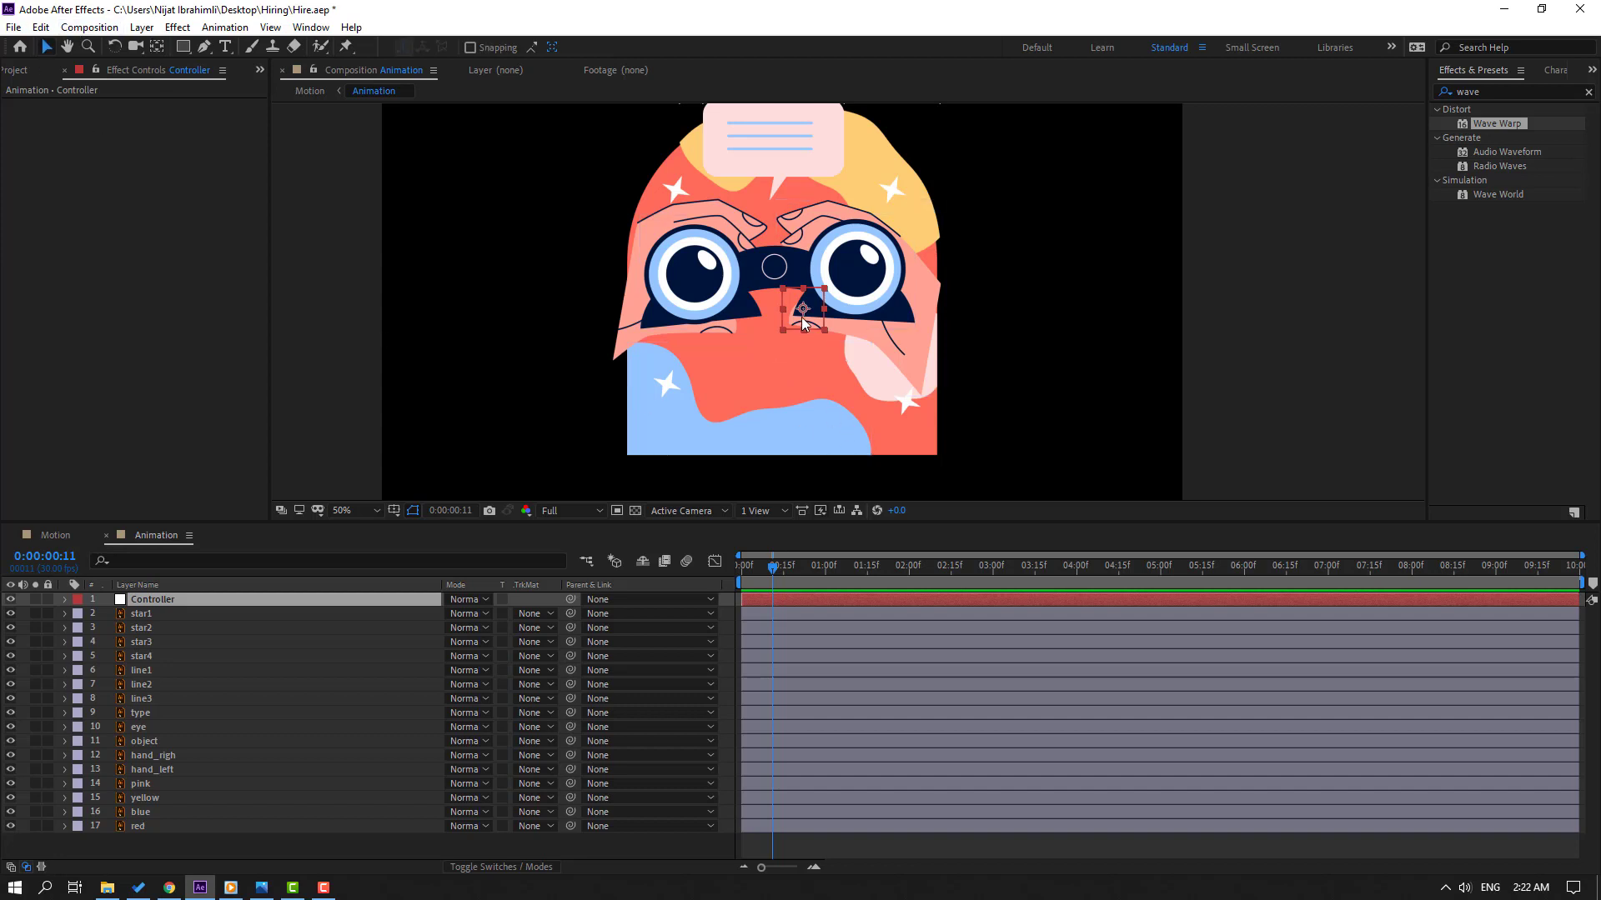
drag(805, 313, 779, 268)
key(Return)
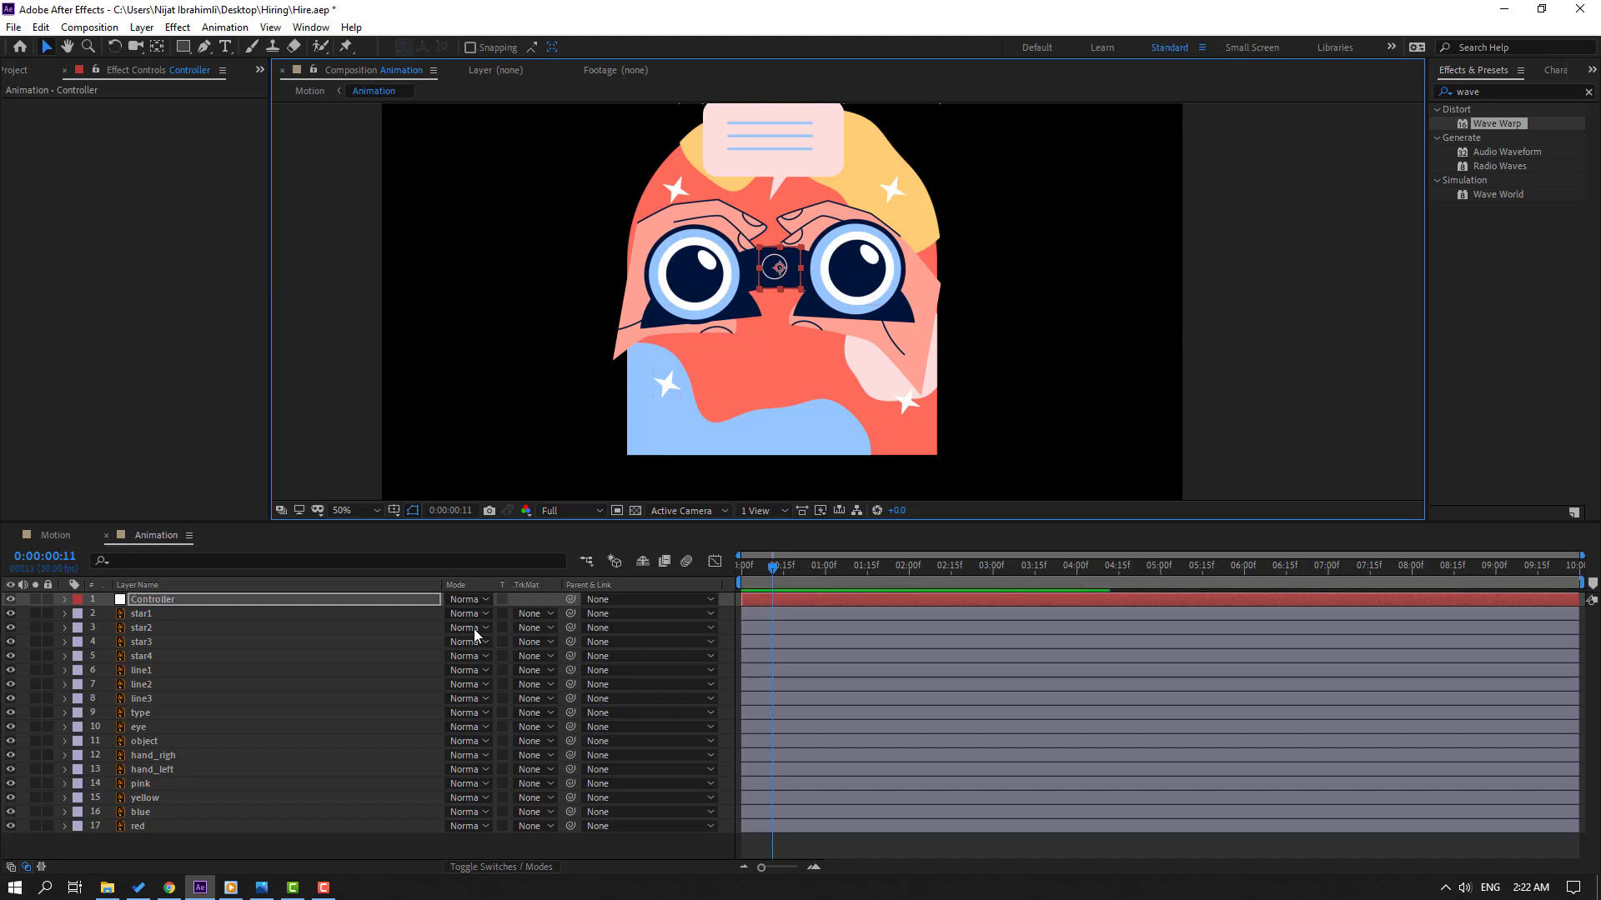
- Parent hand_righ, hand_left, object and eye to Controller and test the link
click(162, 757)
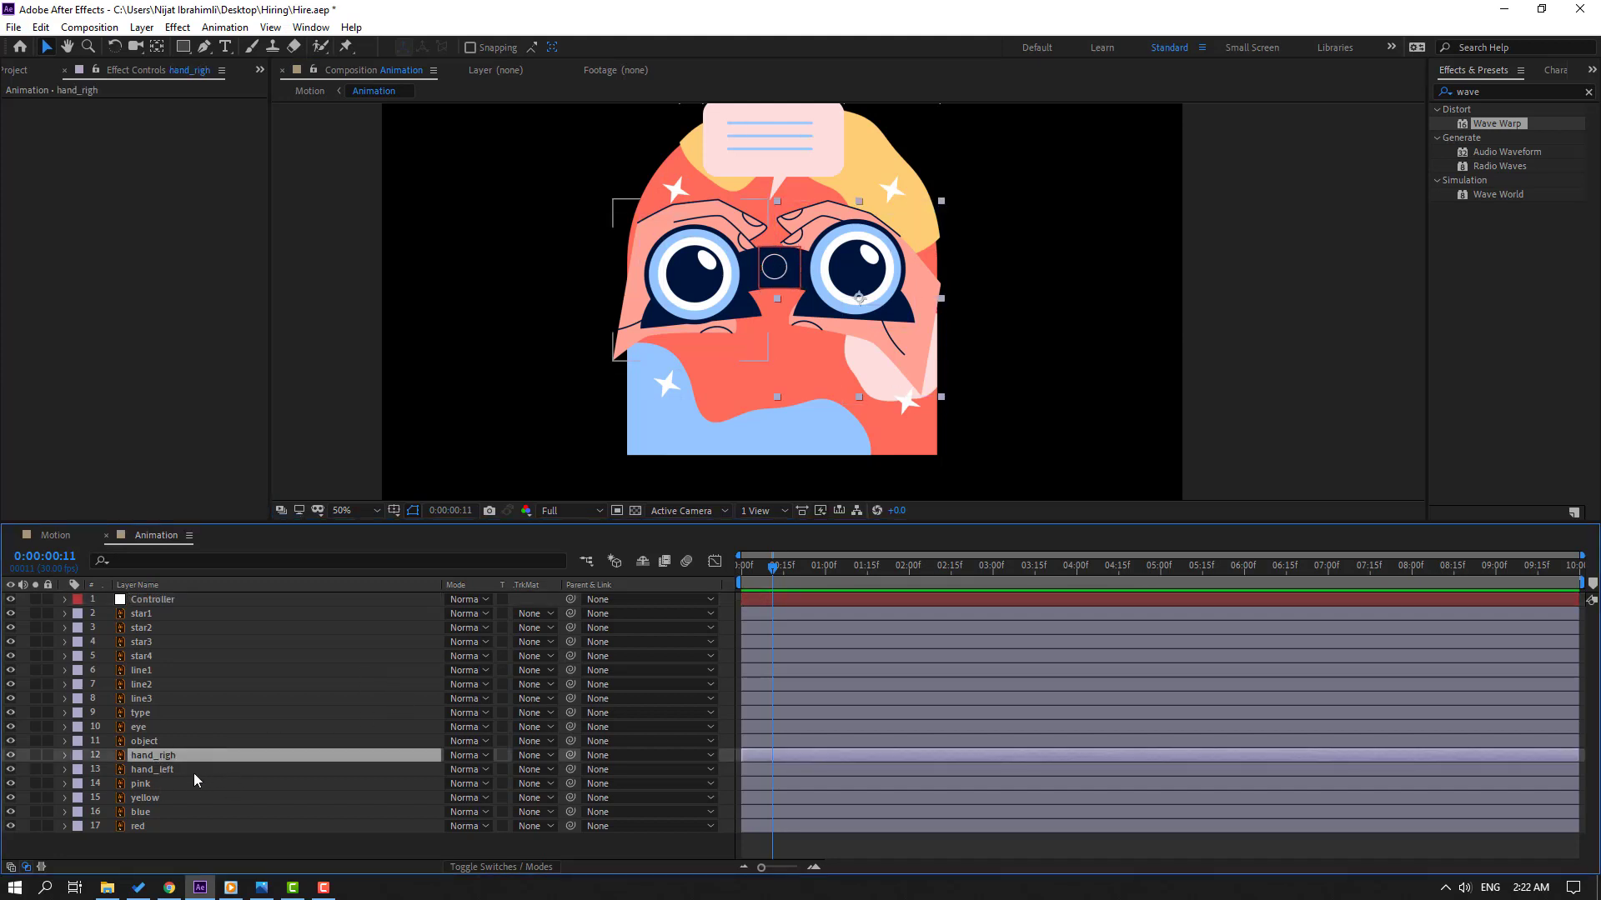
ctrl+click(136, 775)
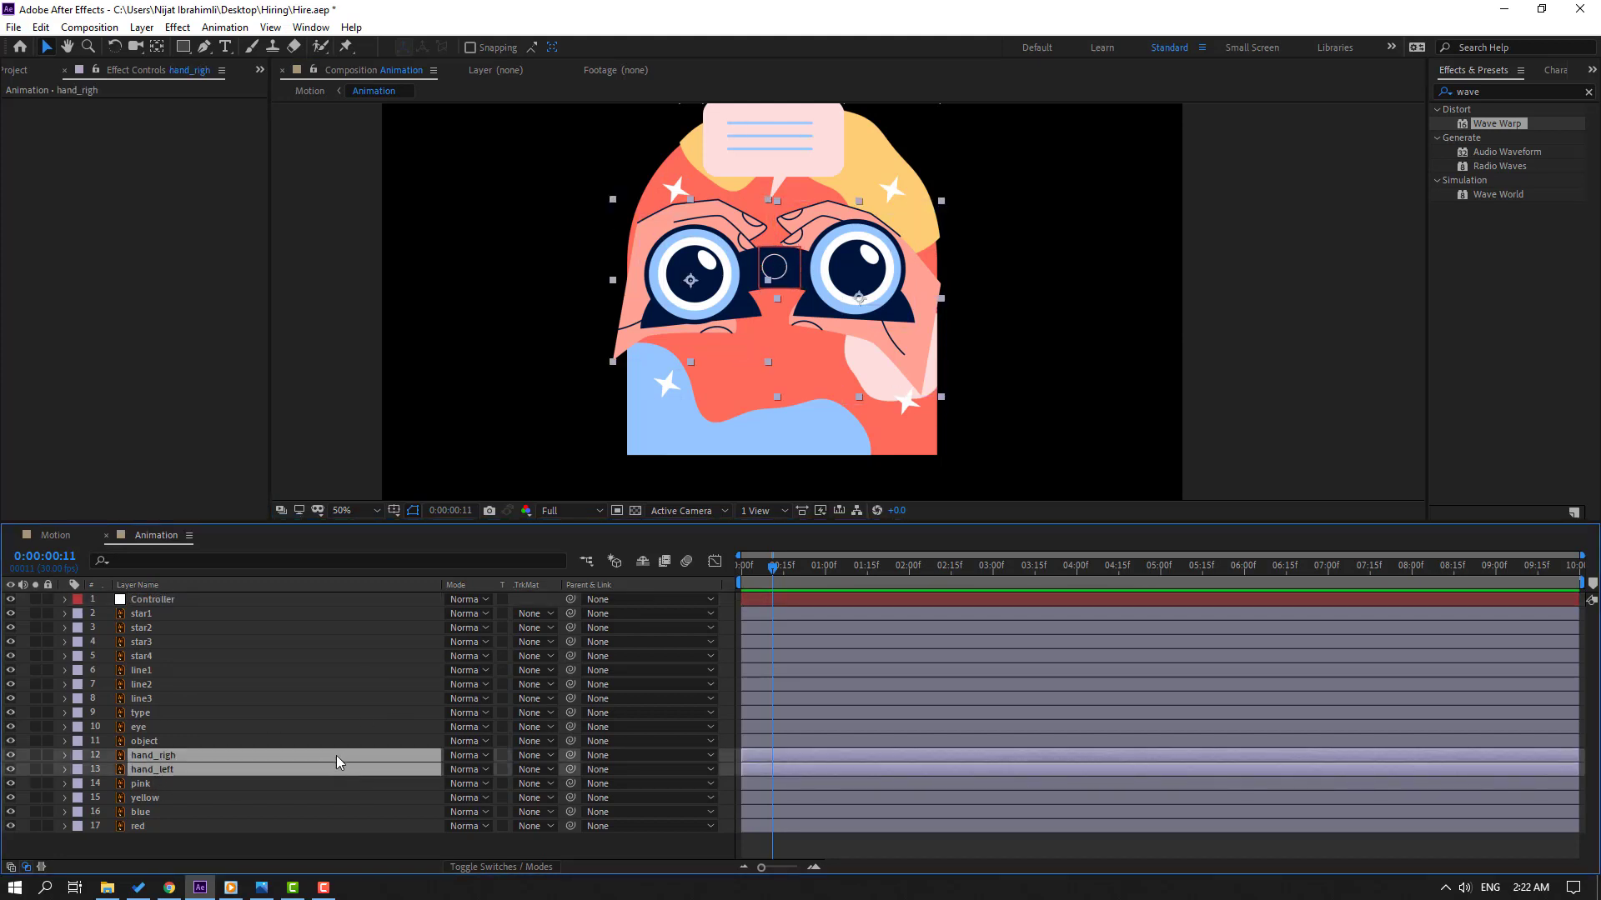
ctrl+click(152, 743)
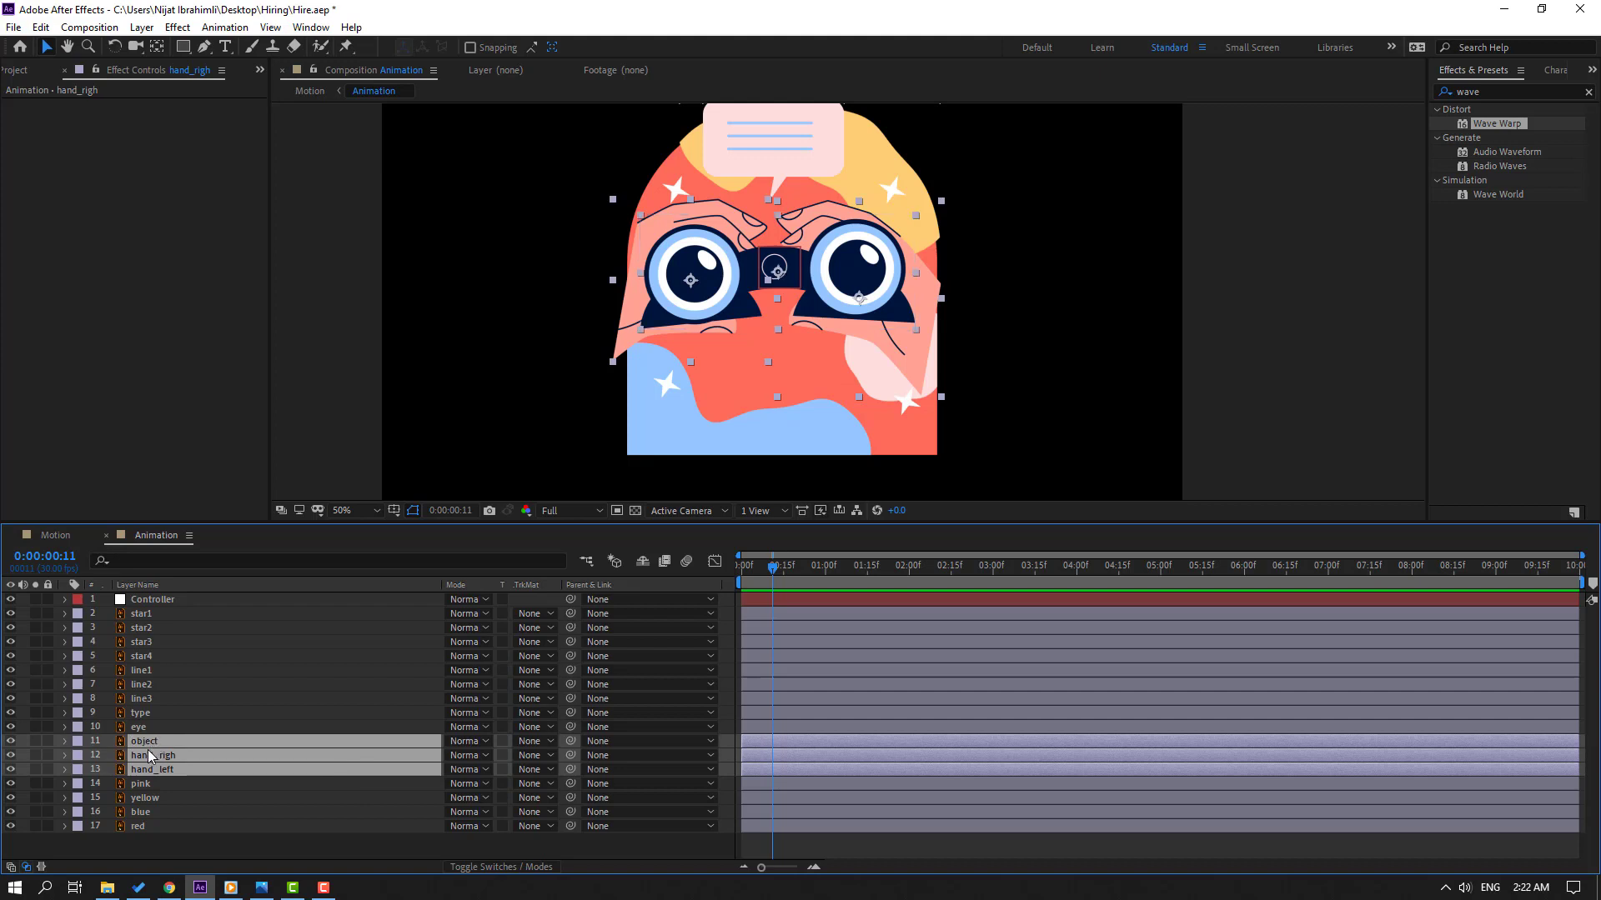
ctrl+click(136, 730)
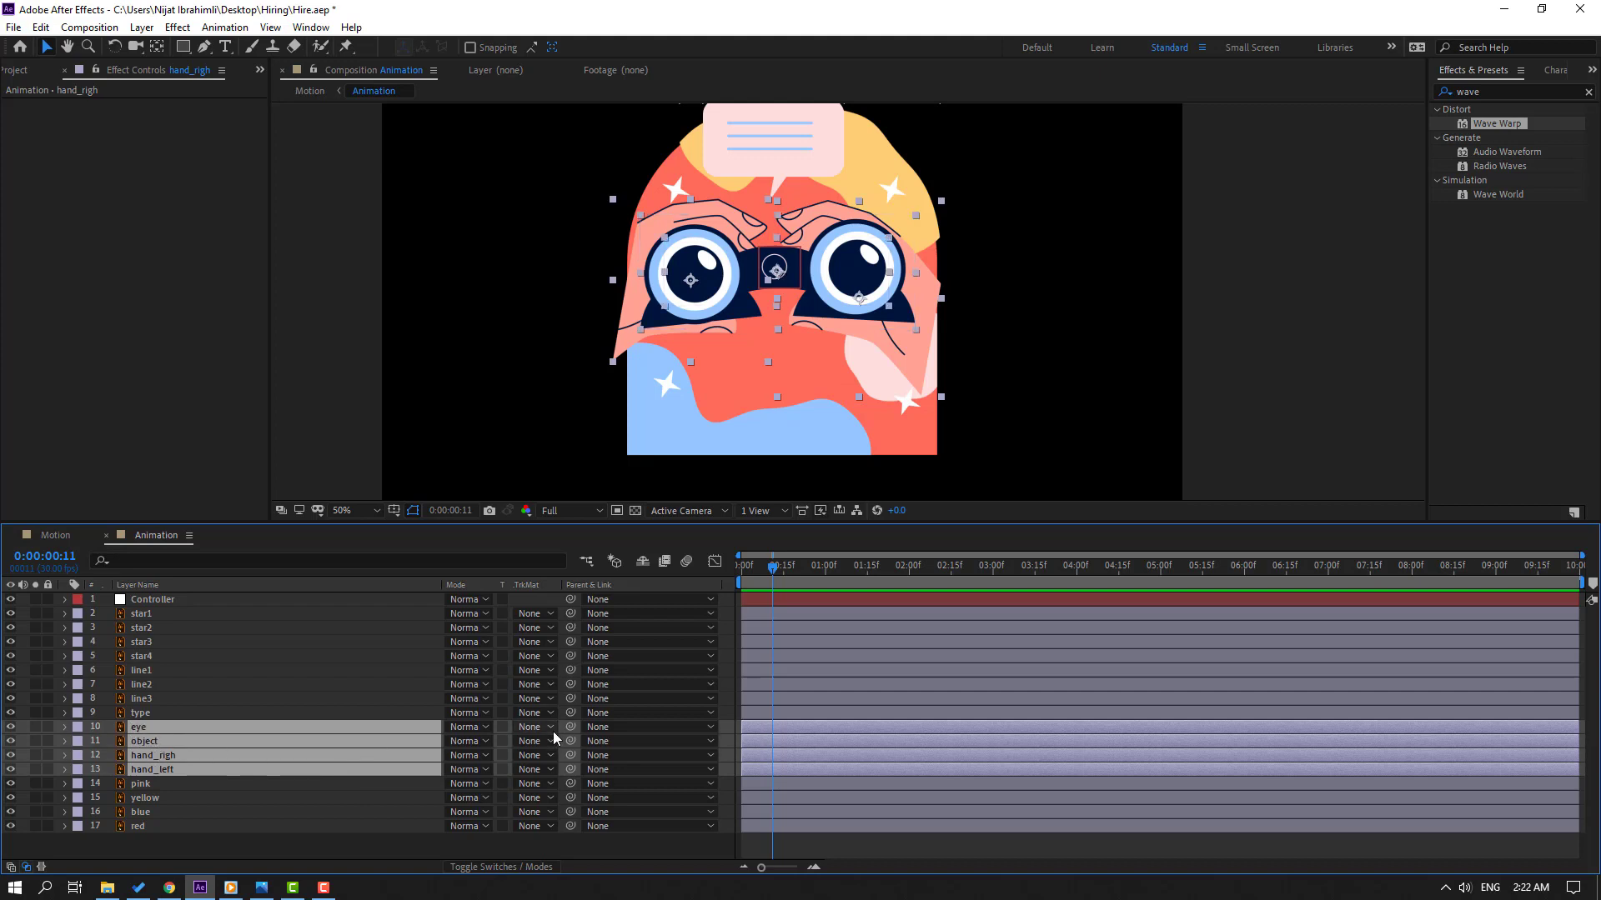
drag(570, 729, 140, 601)
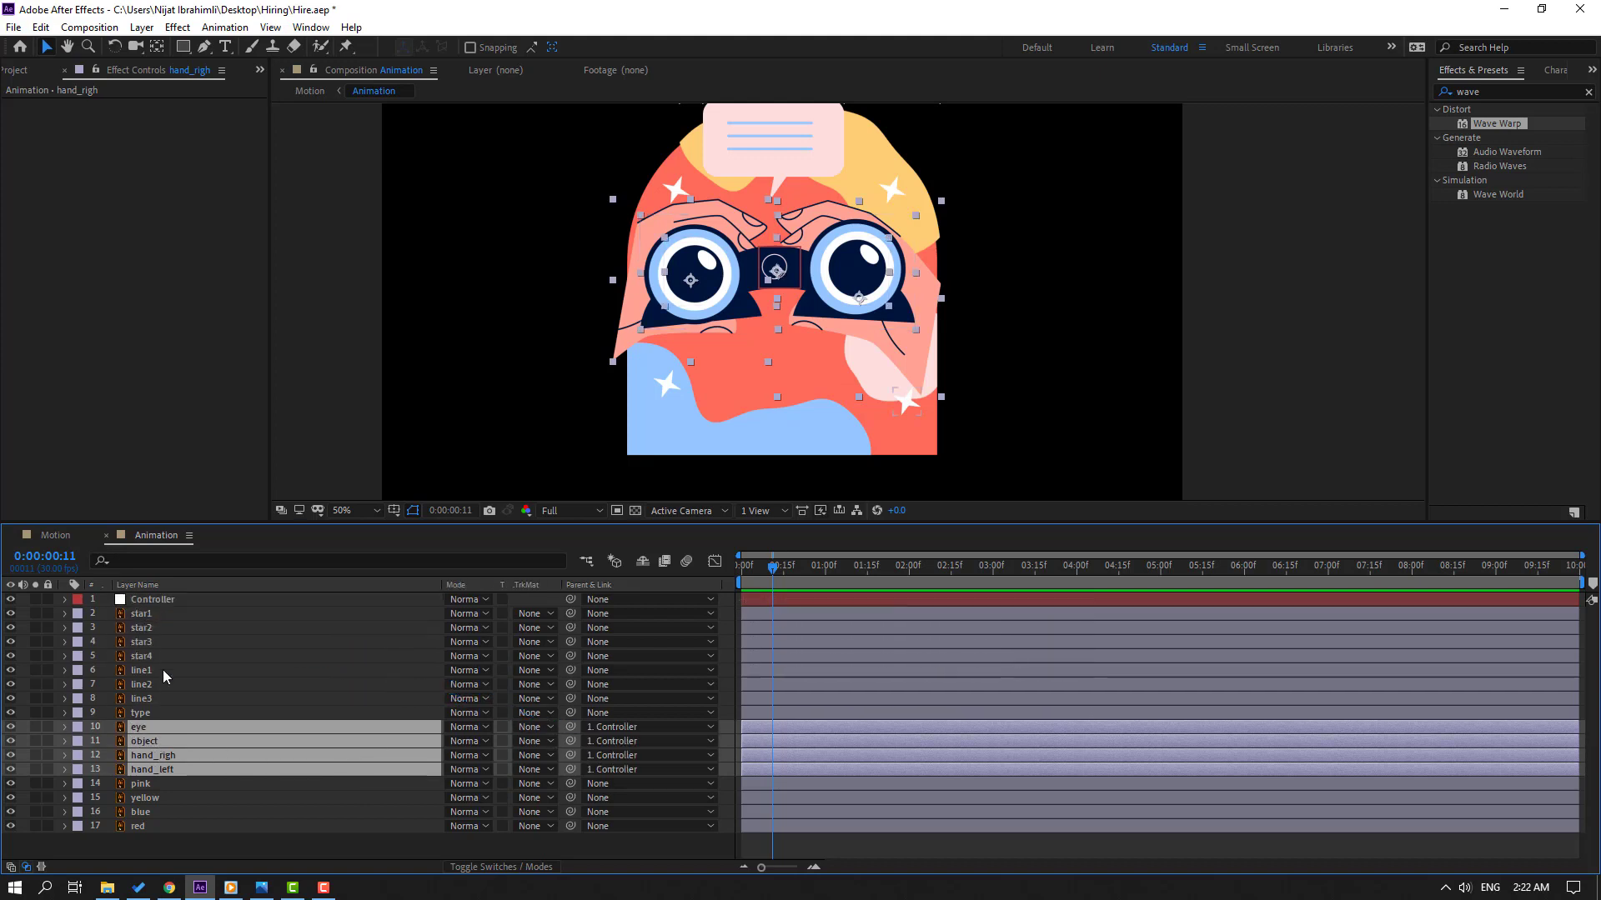
click(150, 600)
drag(776, 271, 818, 274)
- Compare the Motion and Animation comps and go to frame 0
click(55, 536)
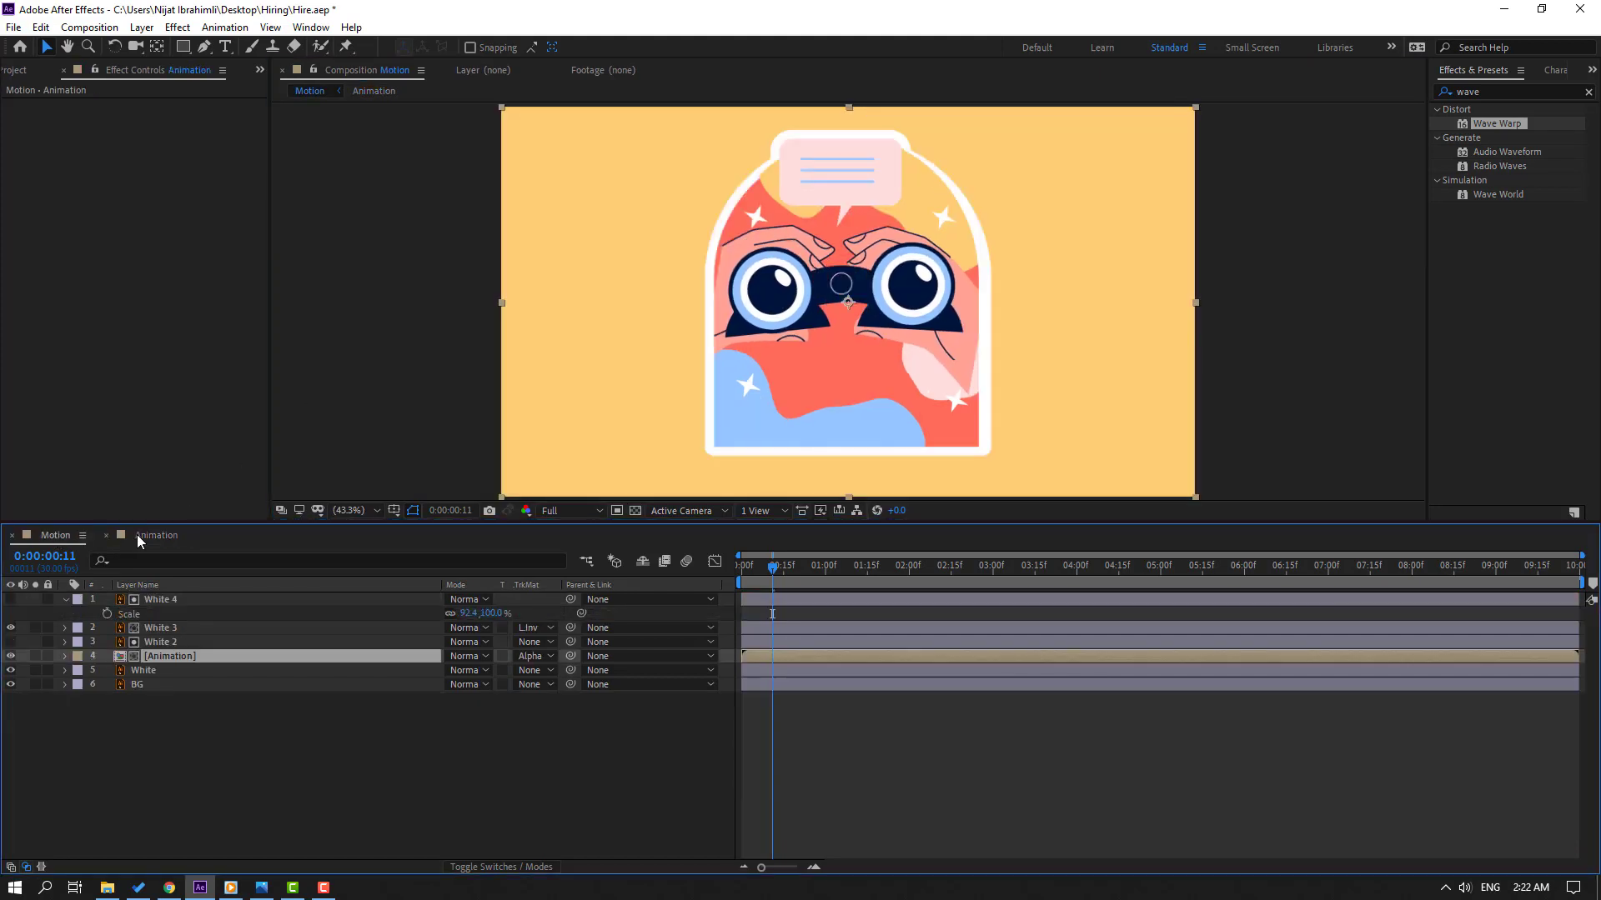
click(145, 538)
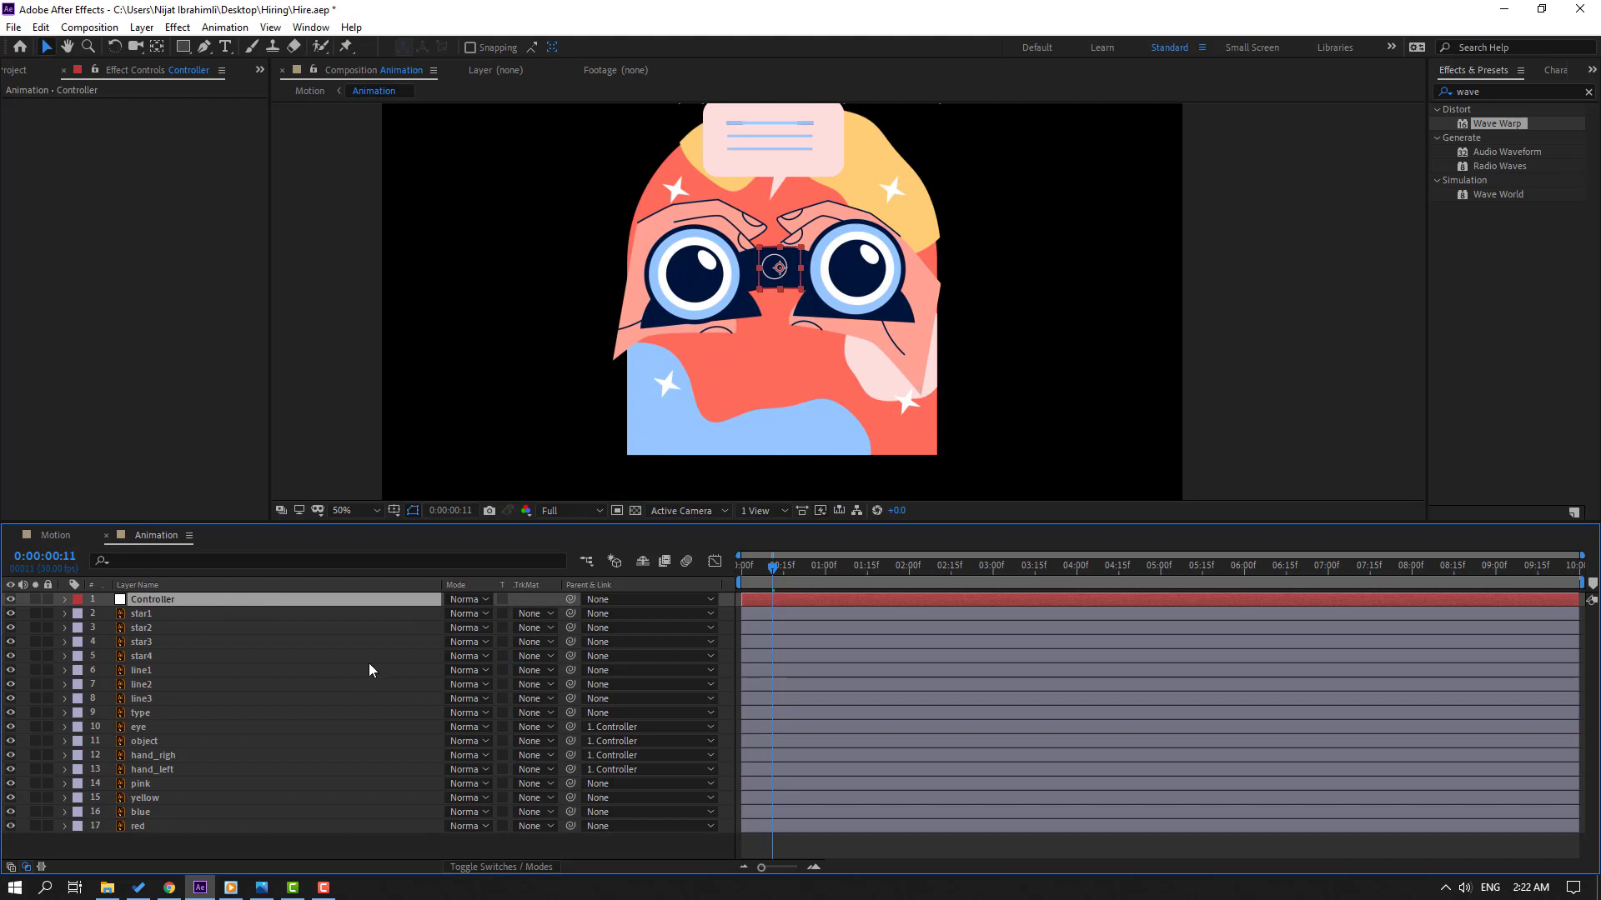
click(48, 534)
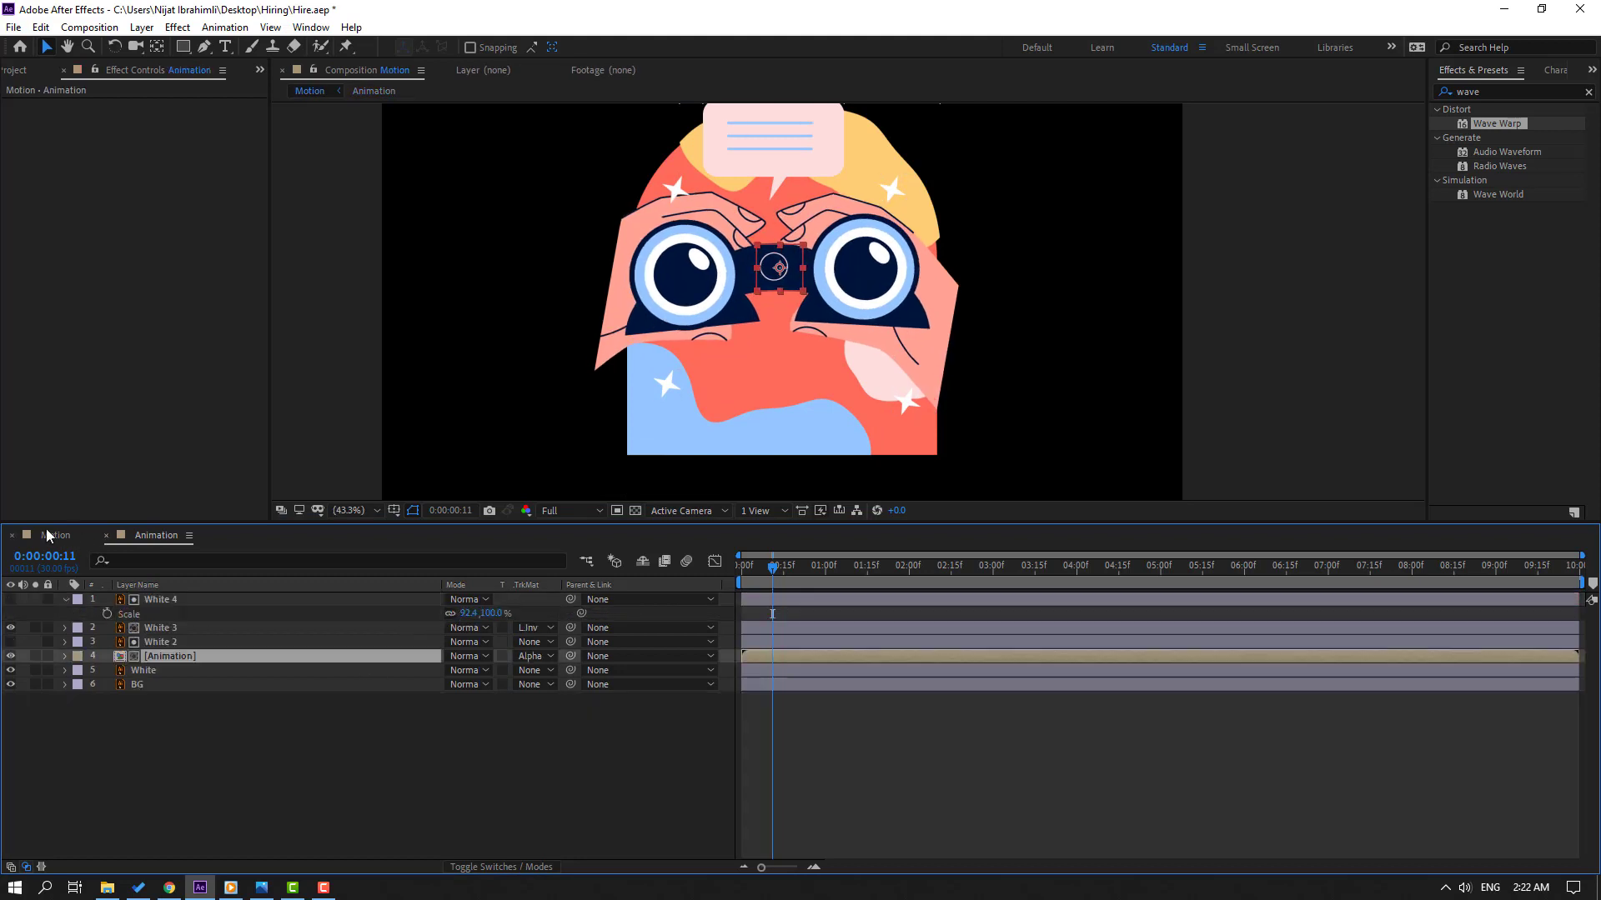
click(144, 535)
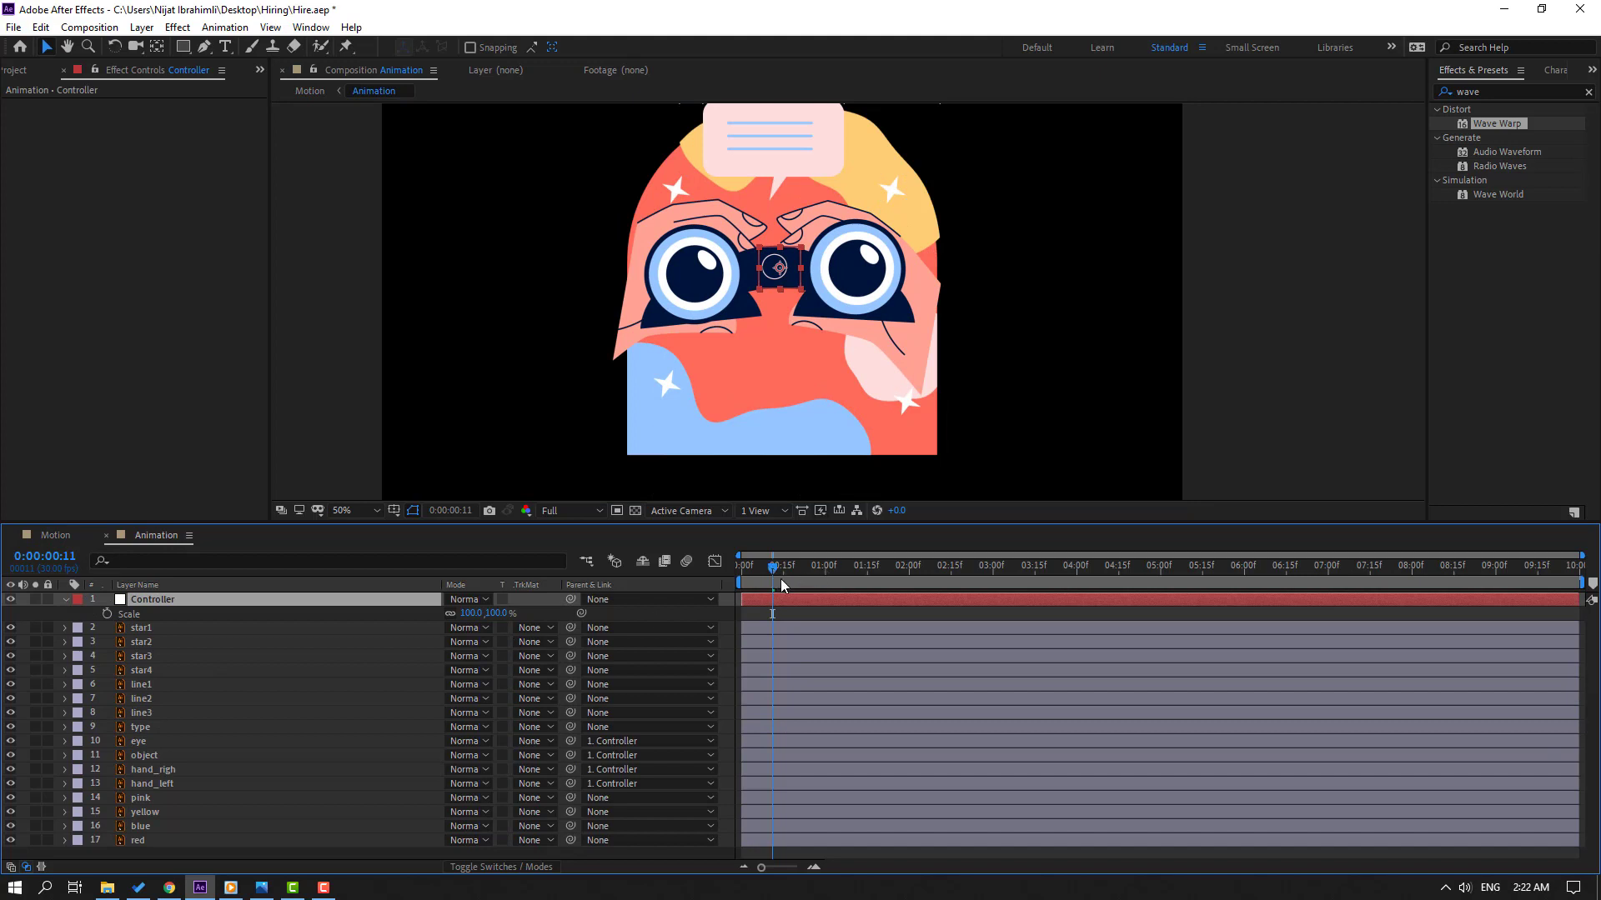
drag(780, 579, 728, 572)
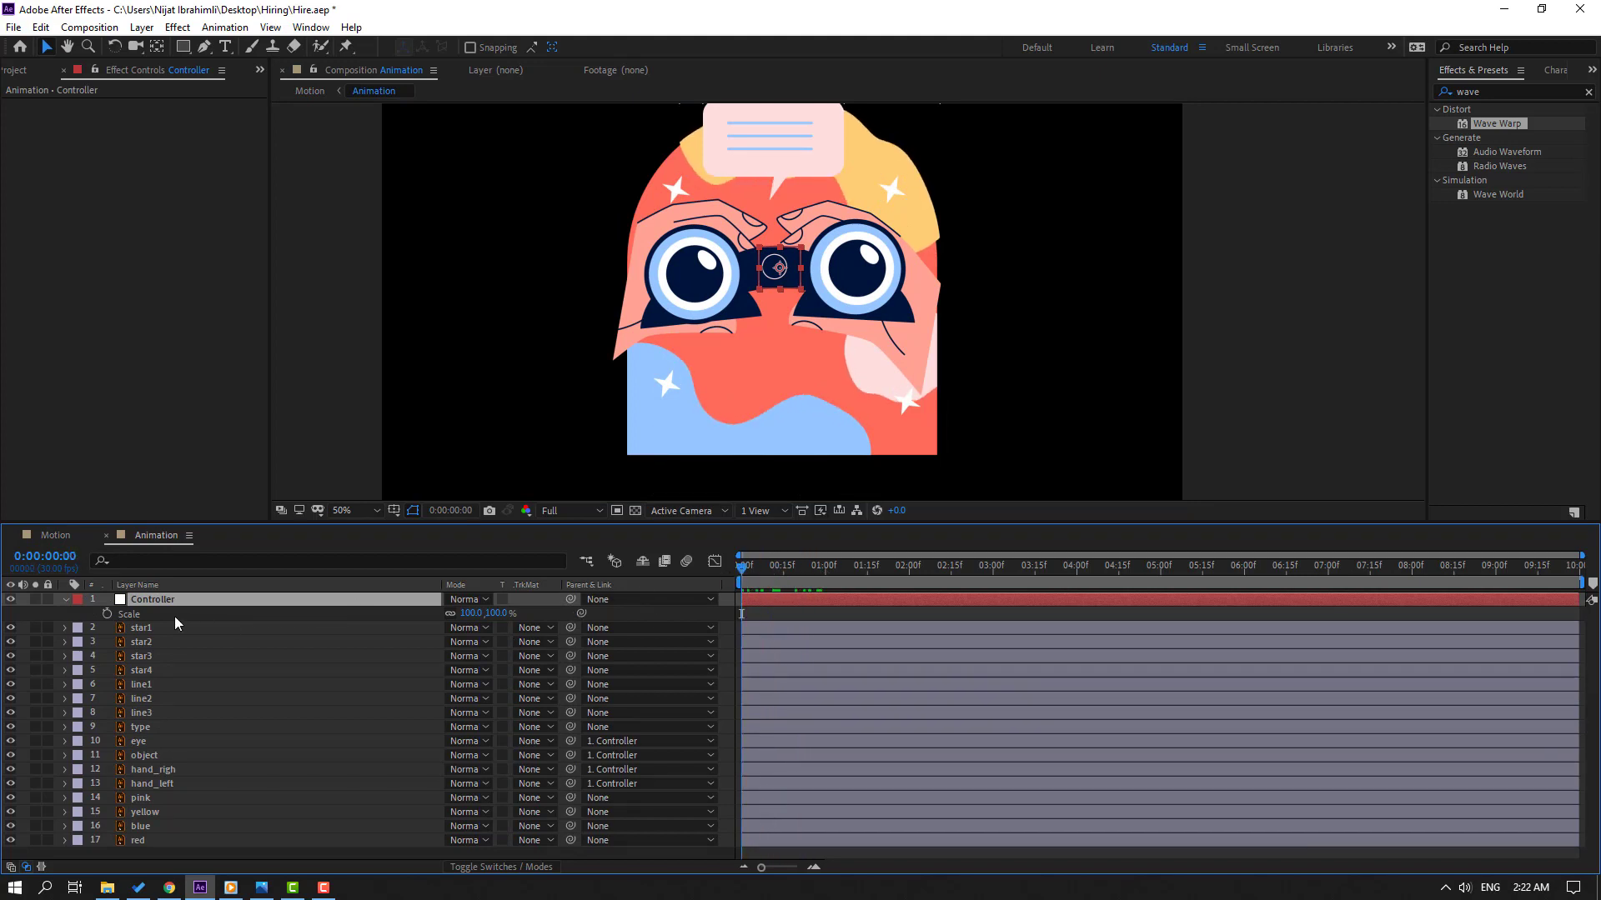
- Keyframe Controller's Position at frame 0 with the character below the frame
click(108, 613)
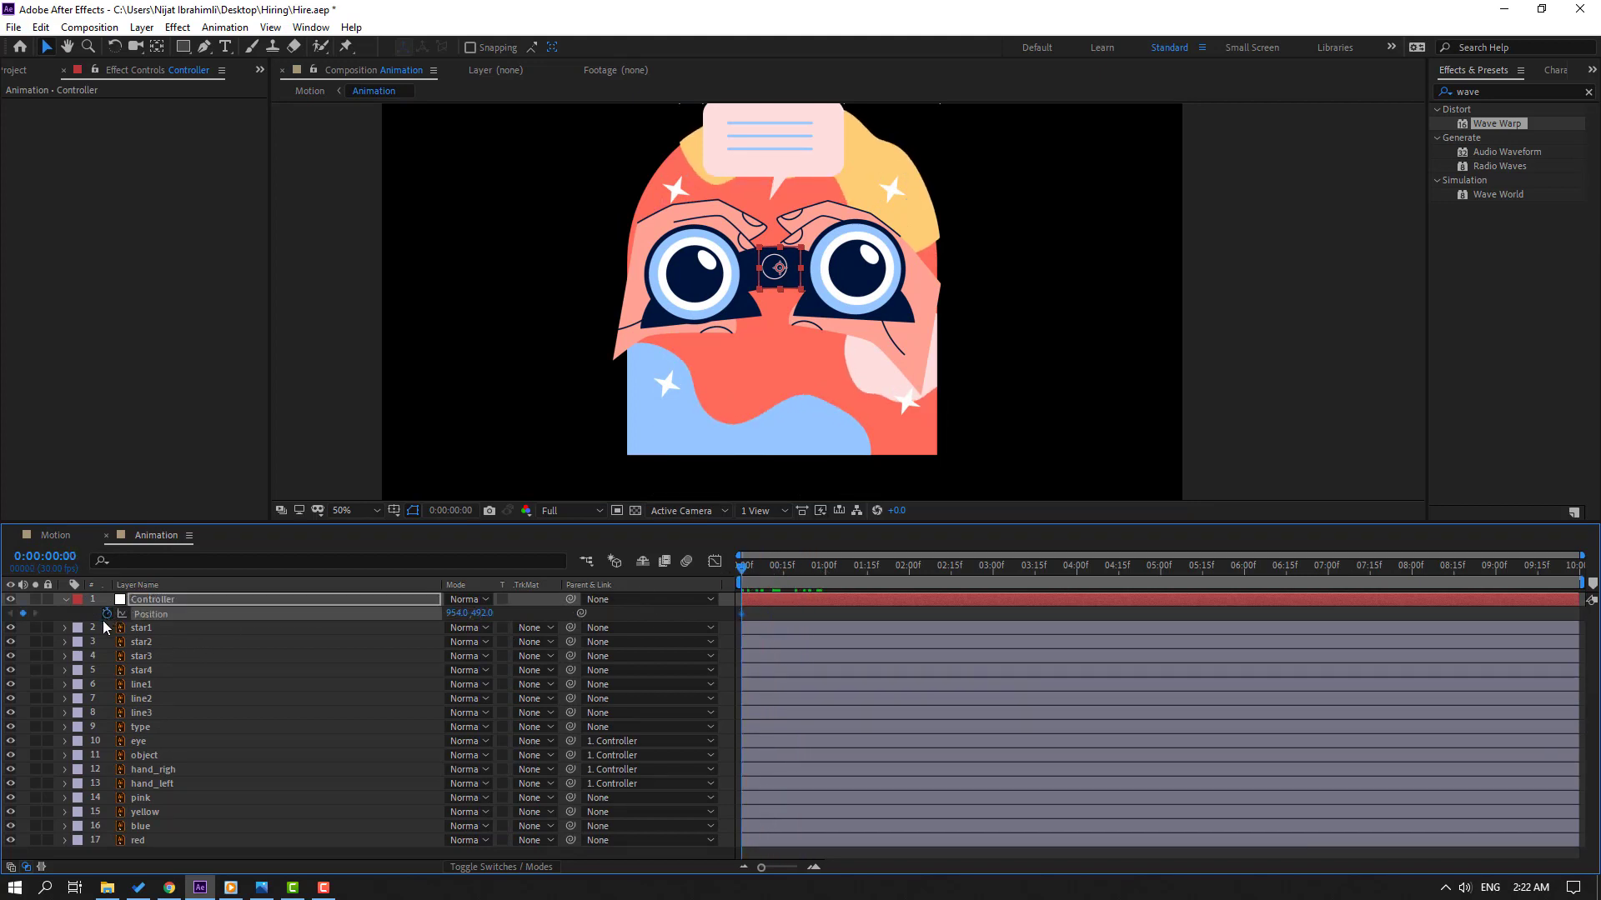
drag(796, 286, 789, 464)
click(55, 535)
click(156, 535)
click(56, 536)
click(140, 542)
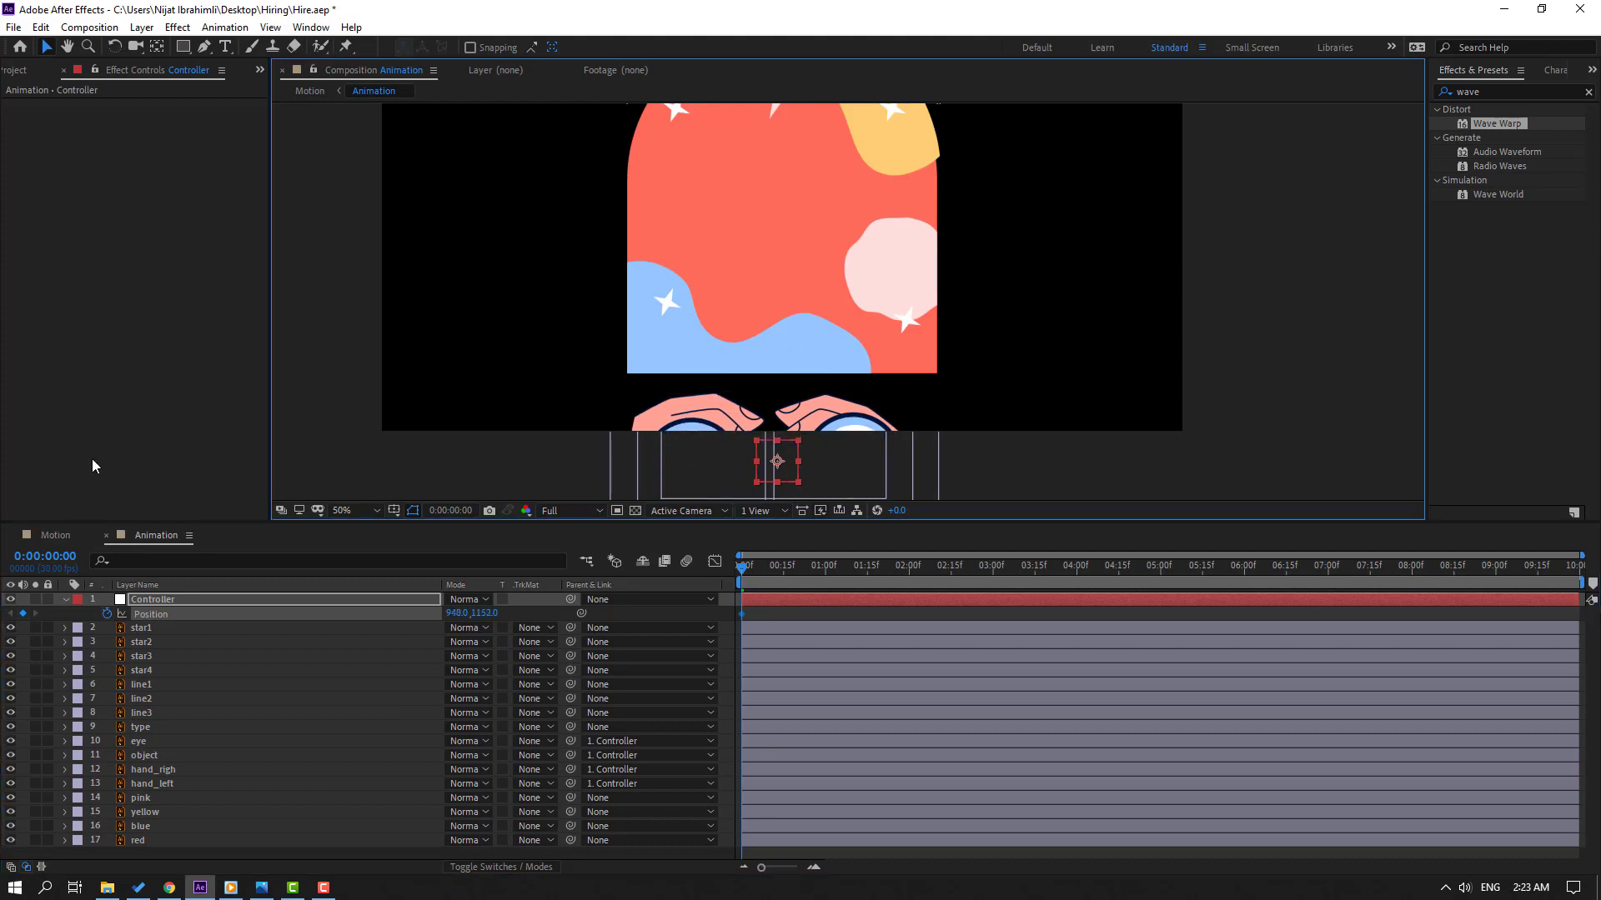
click(53, 537)
click(163, 536)
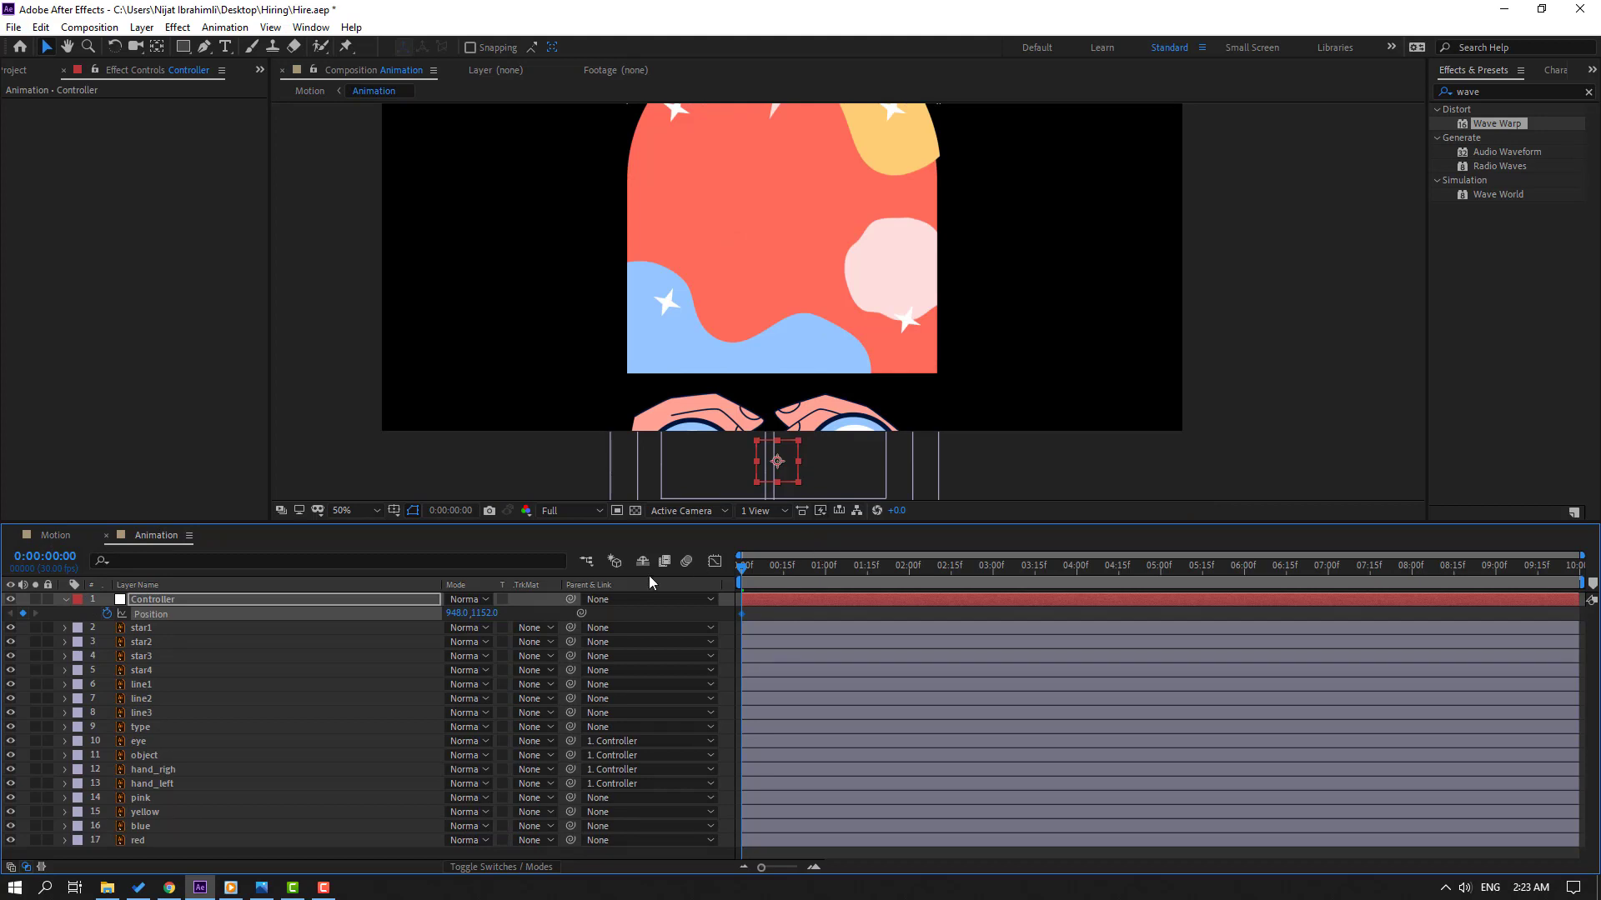
- At frame 10, raise Controller's Position Y so the binoculars come into view
click(48, 559)
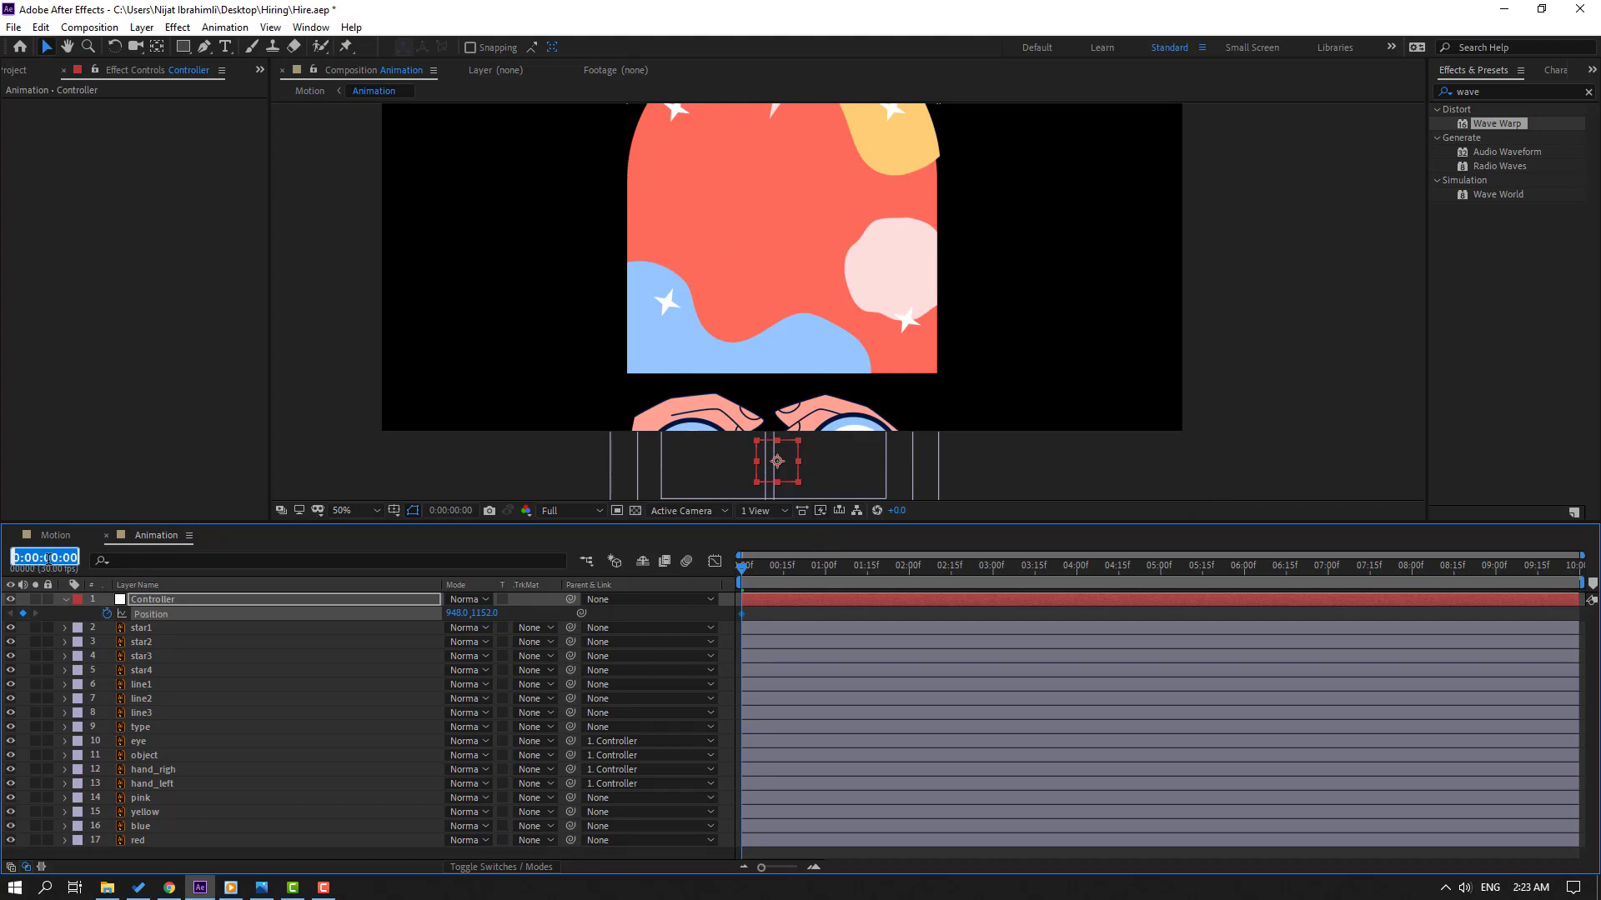
text(+10)
key(Return)
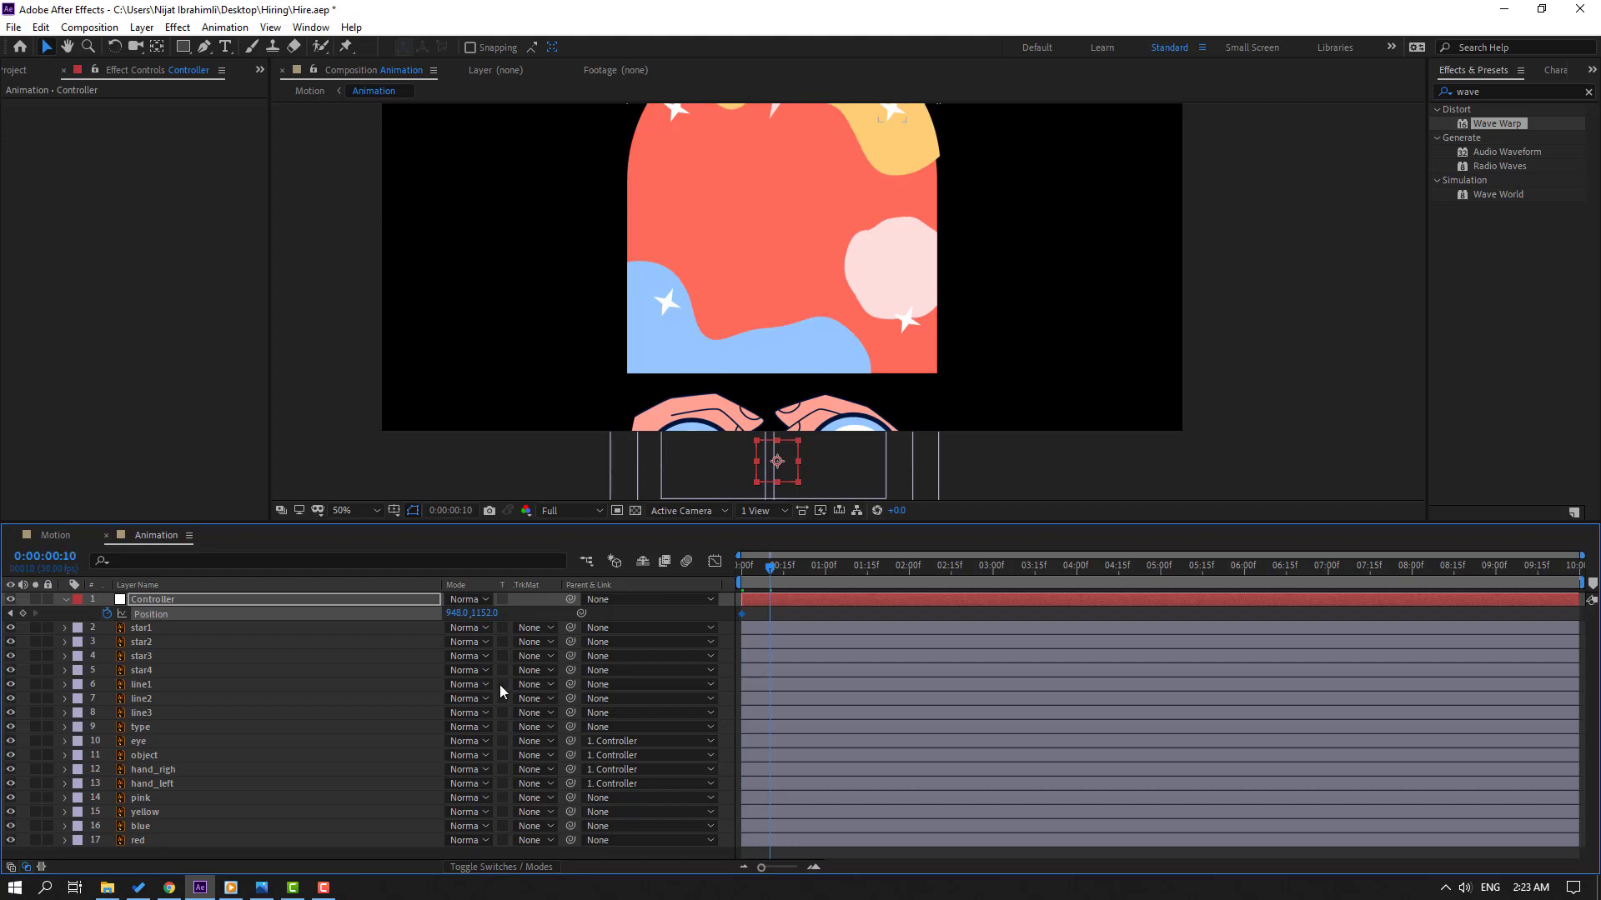
mouse_move(481, 613)
mouse_down()
mouse_move(414, 626)
mouse_move(468, 616)
mouse_up()
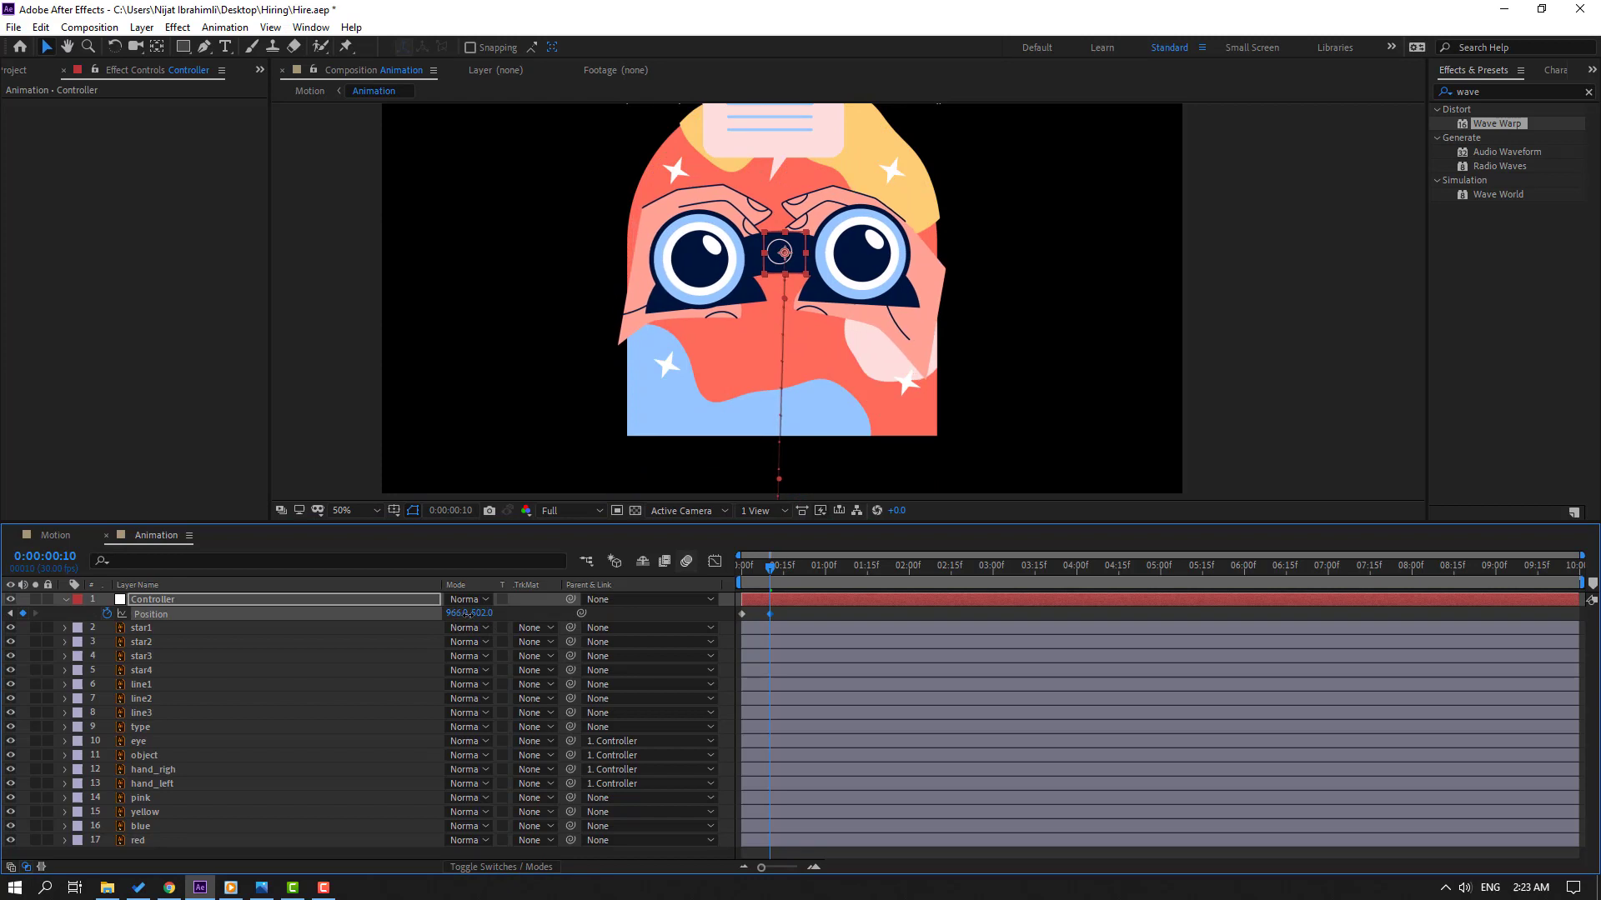
click(83, 537)
click(157, 536)
- Scale the Controller up to 111% and preview the framing in Motion
key(shift+s)
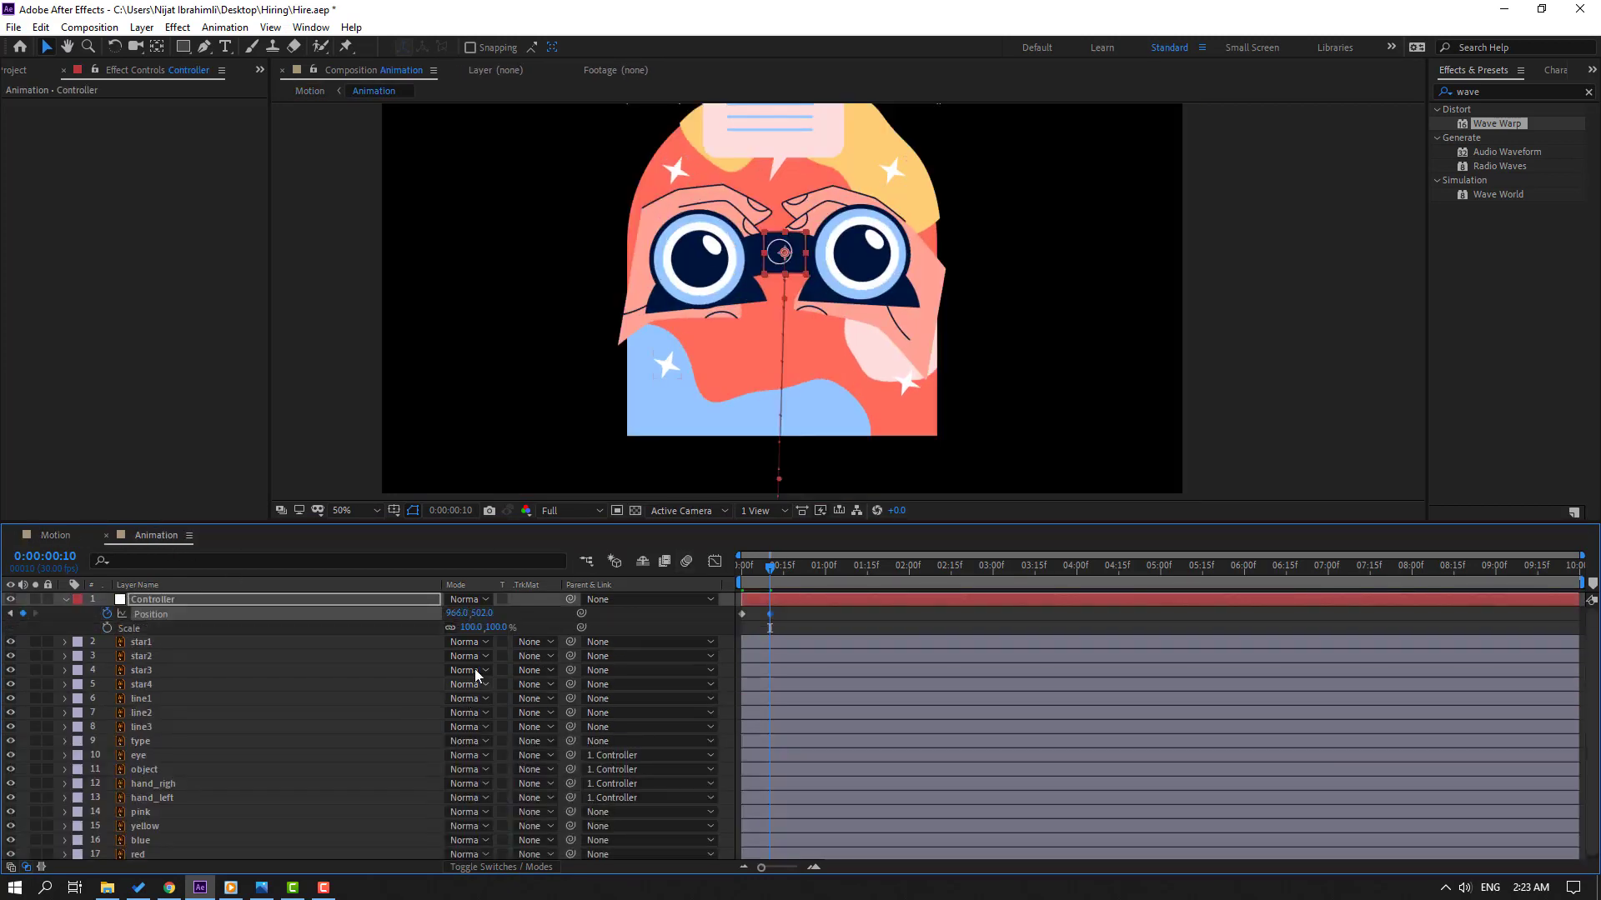
drag(469, 631, 479, 631)
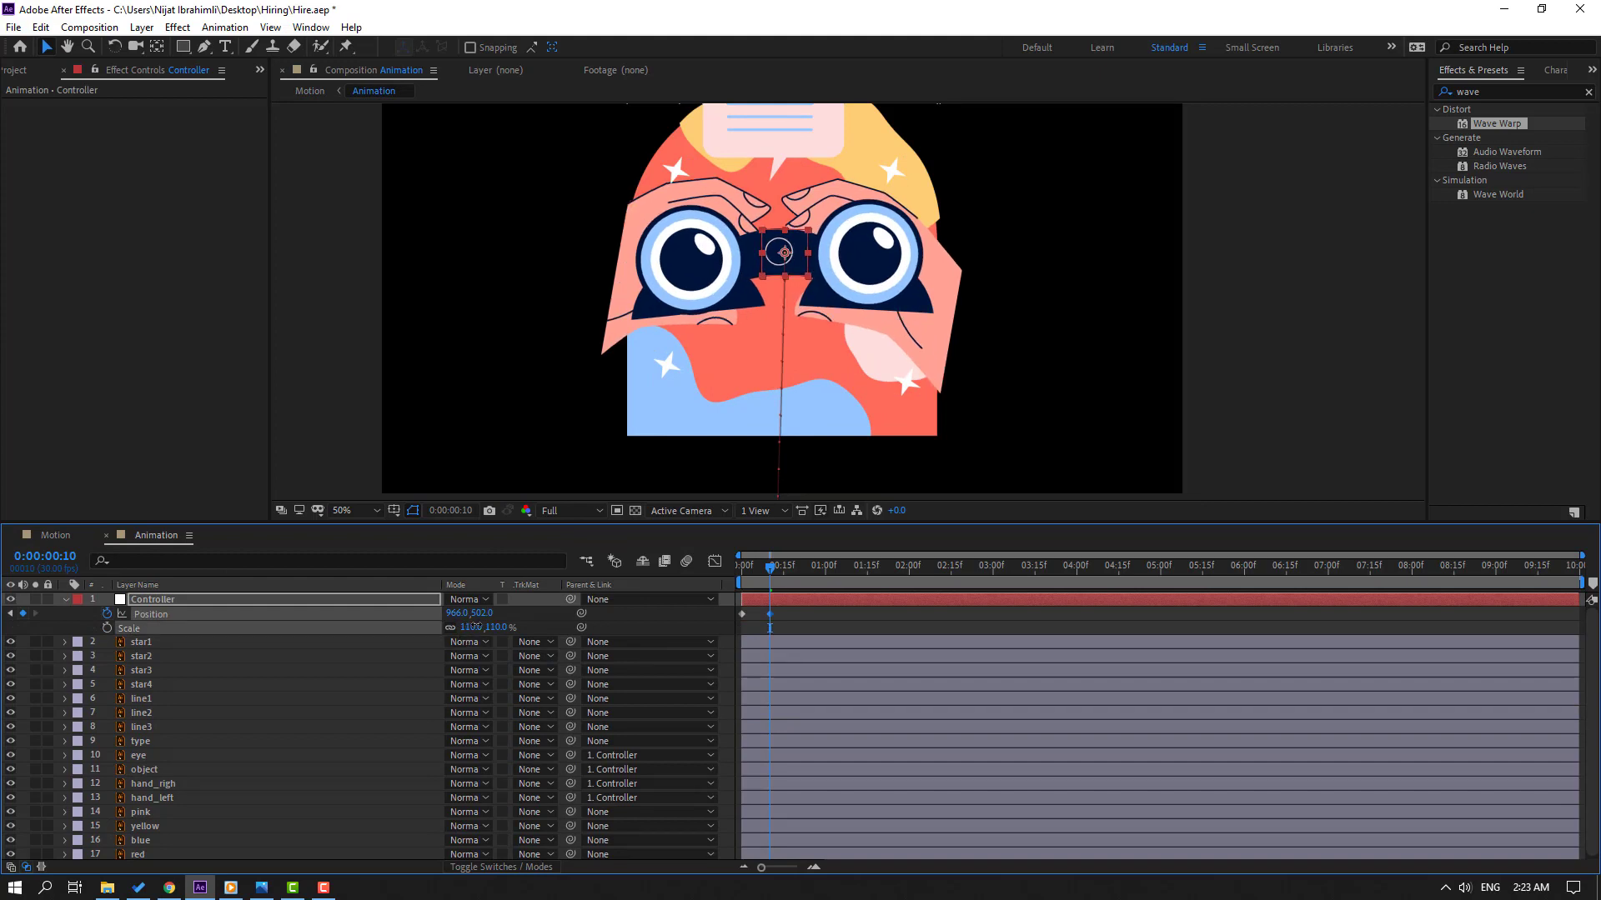
click(46, 535)
click(165, 538)
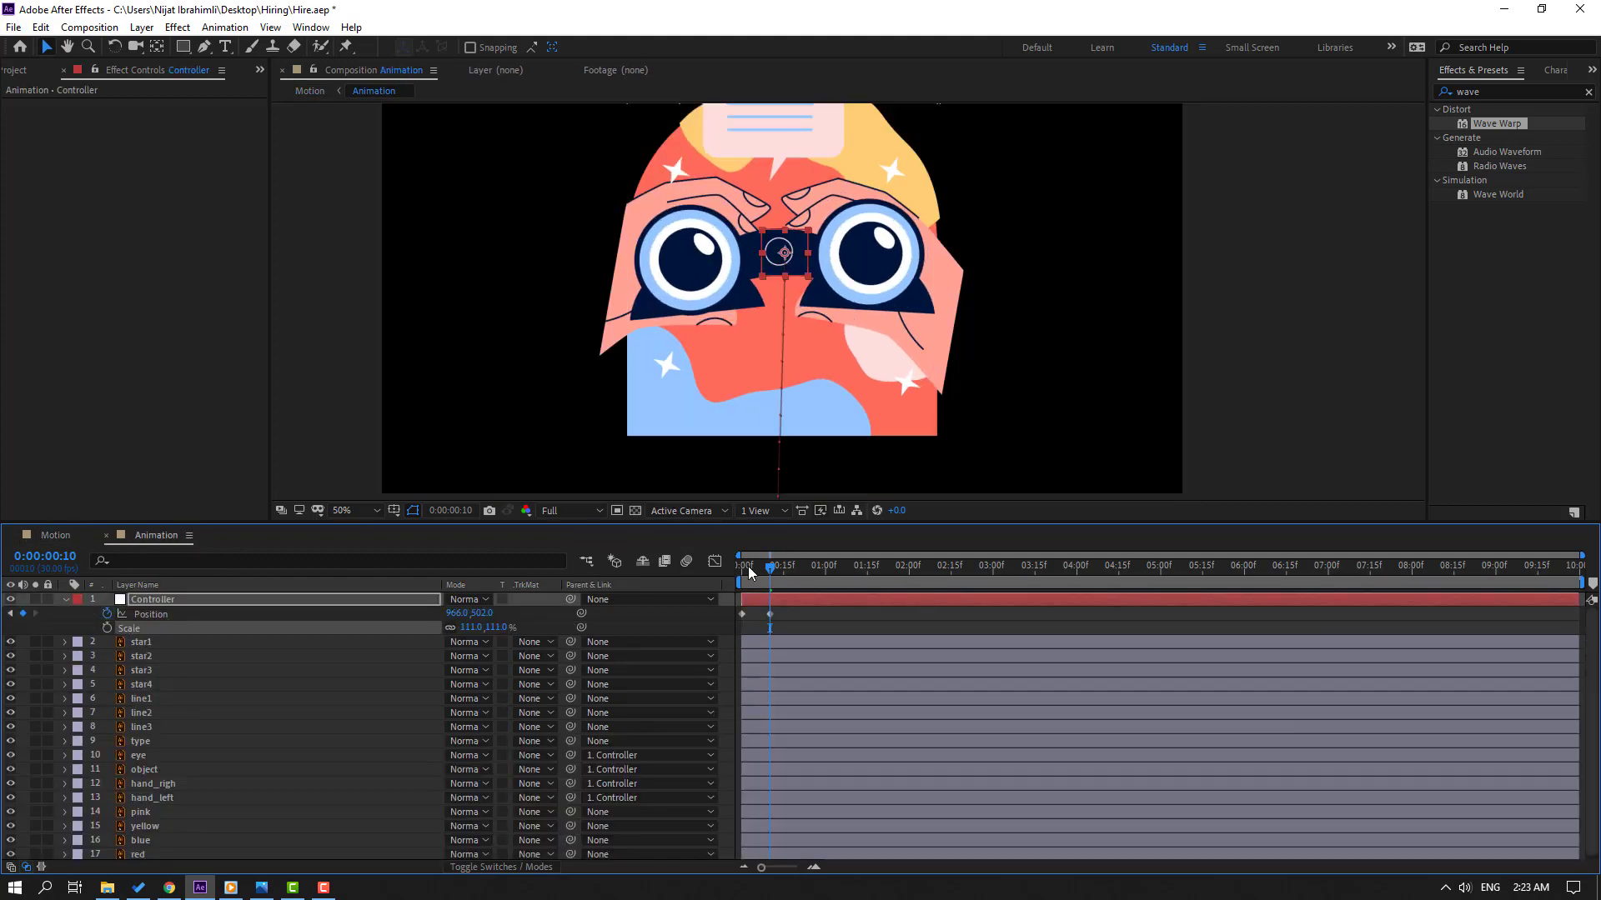
click(55, 535)
key(space)
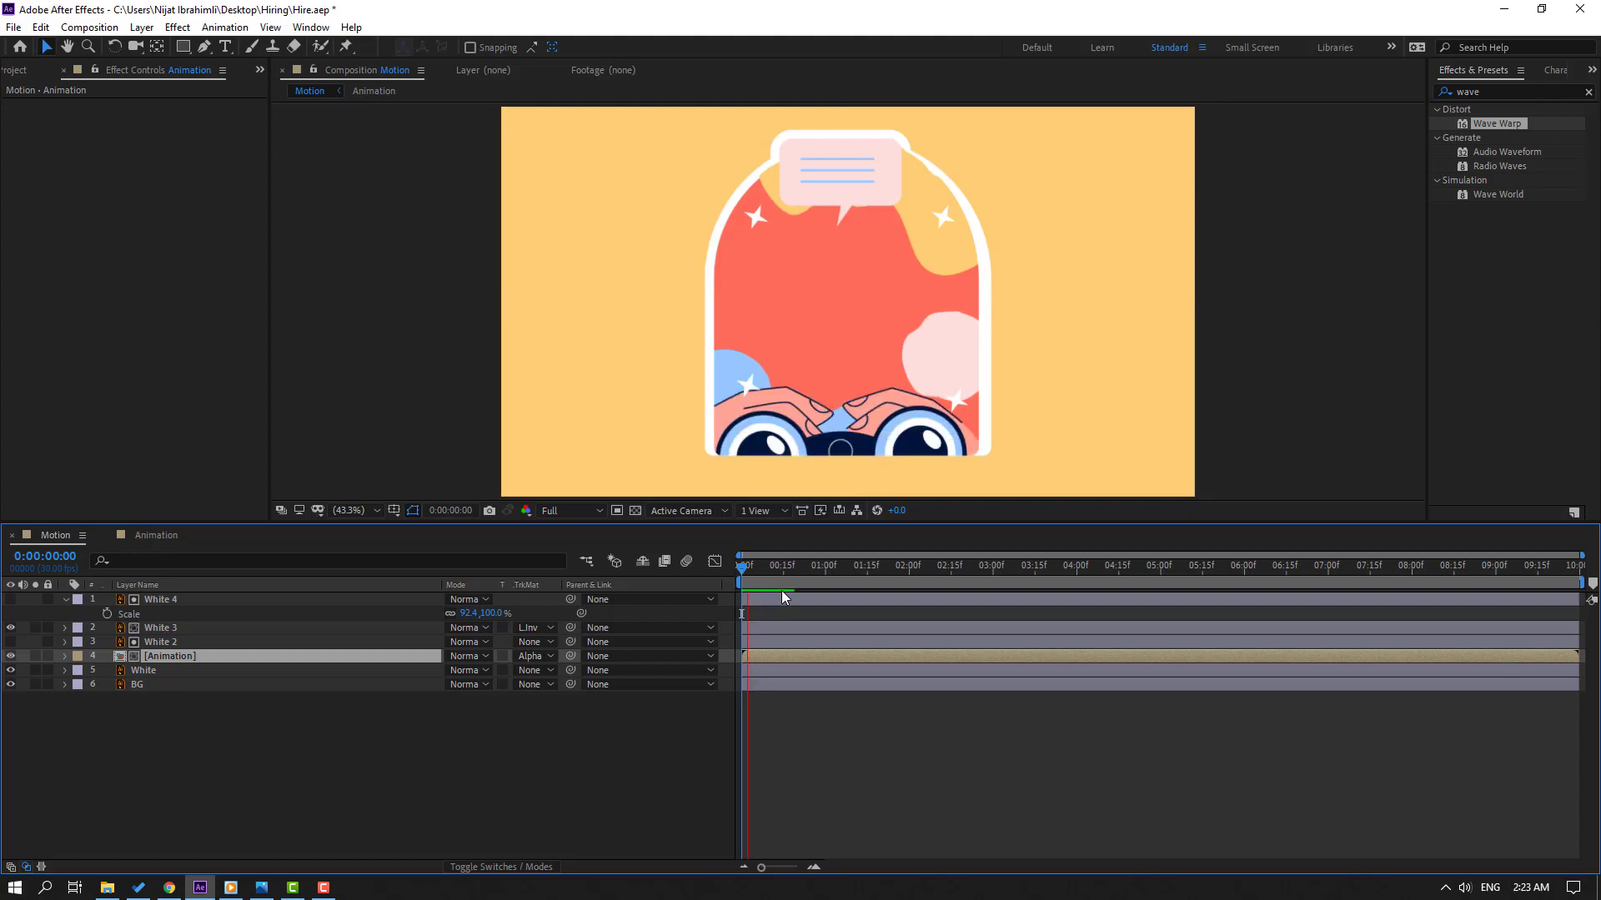
click(156, 535)
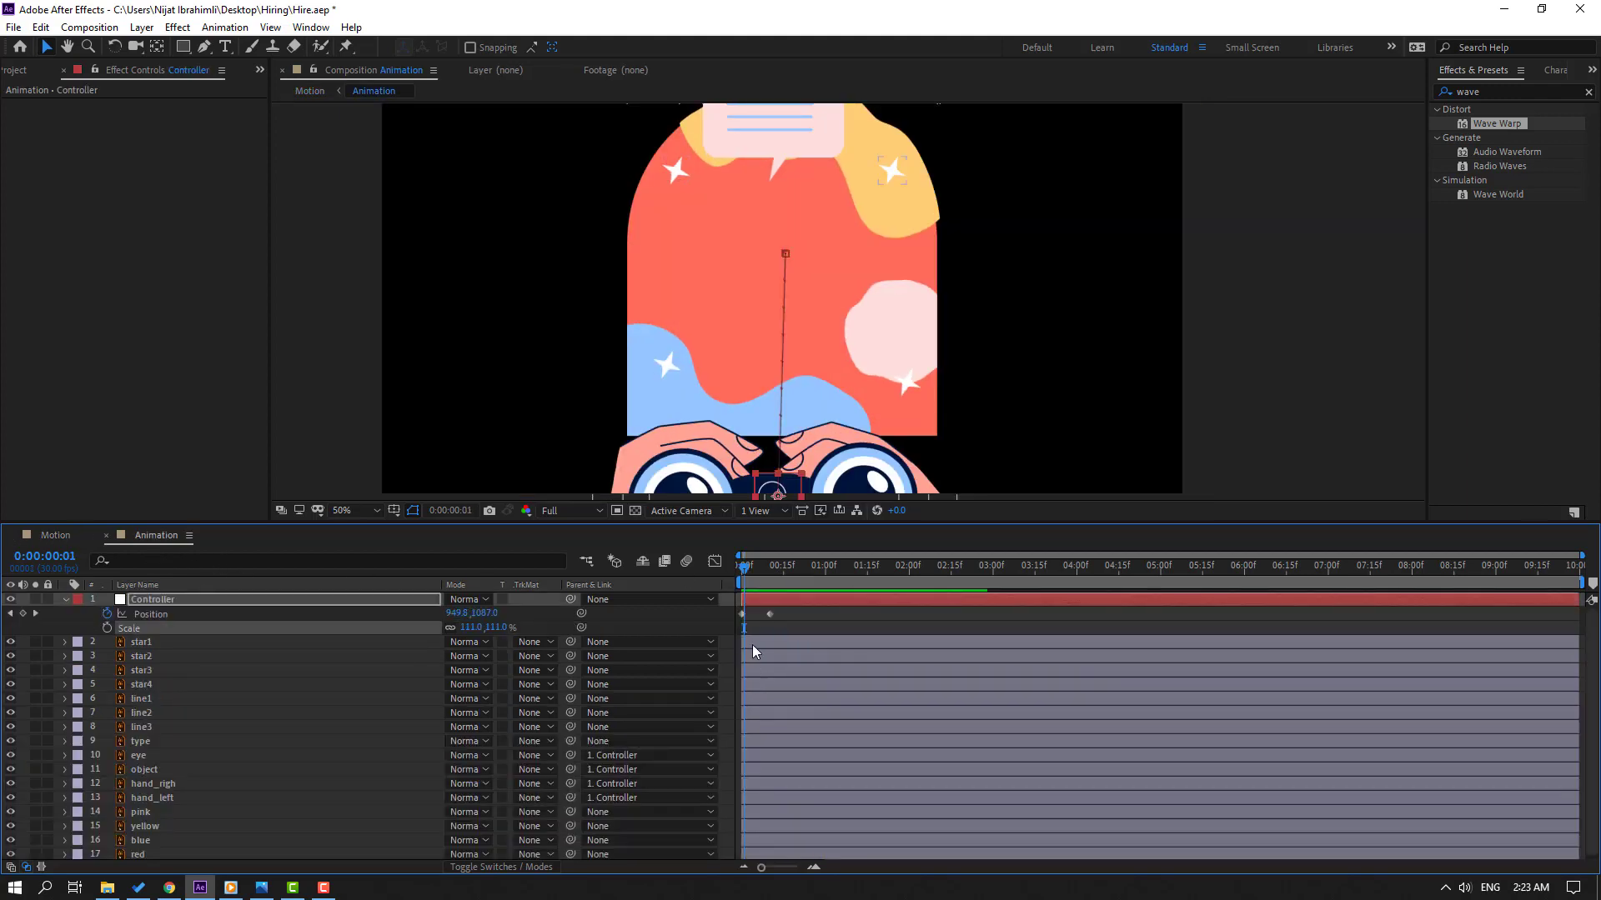
- Apply Easy Ease to Controller's Position keyframes and nudge it higher at frame 10
click(769, 616)
right_click(768, 615)
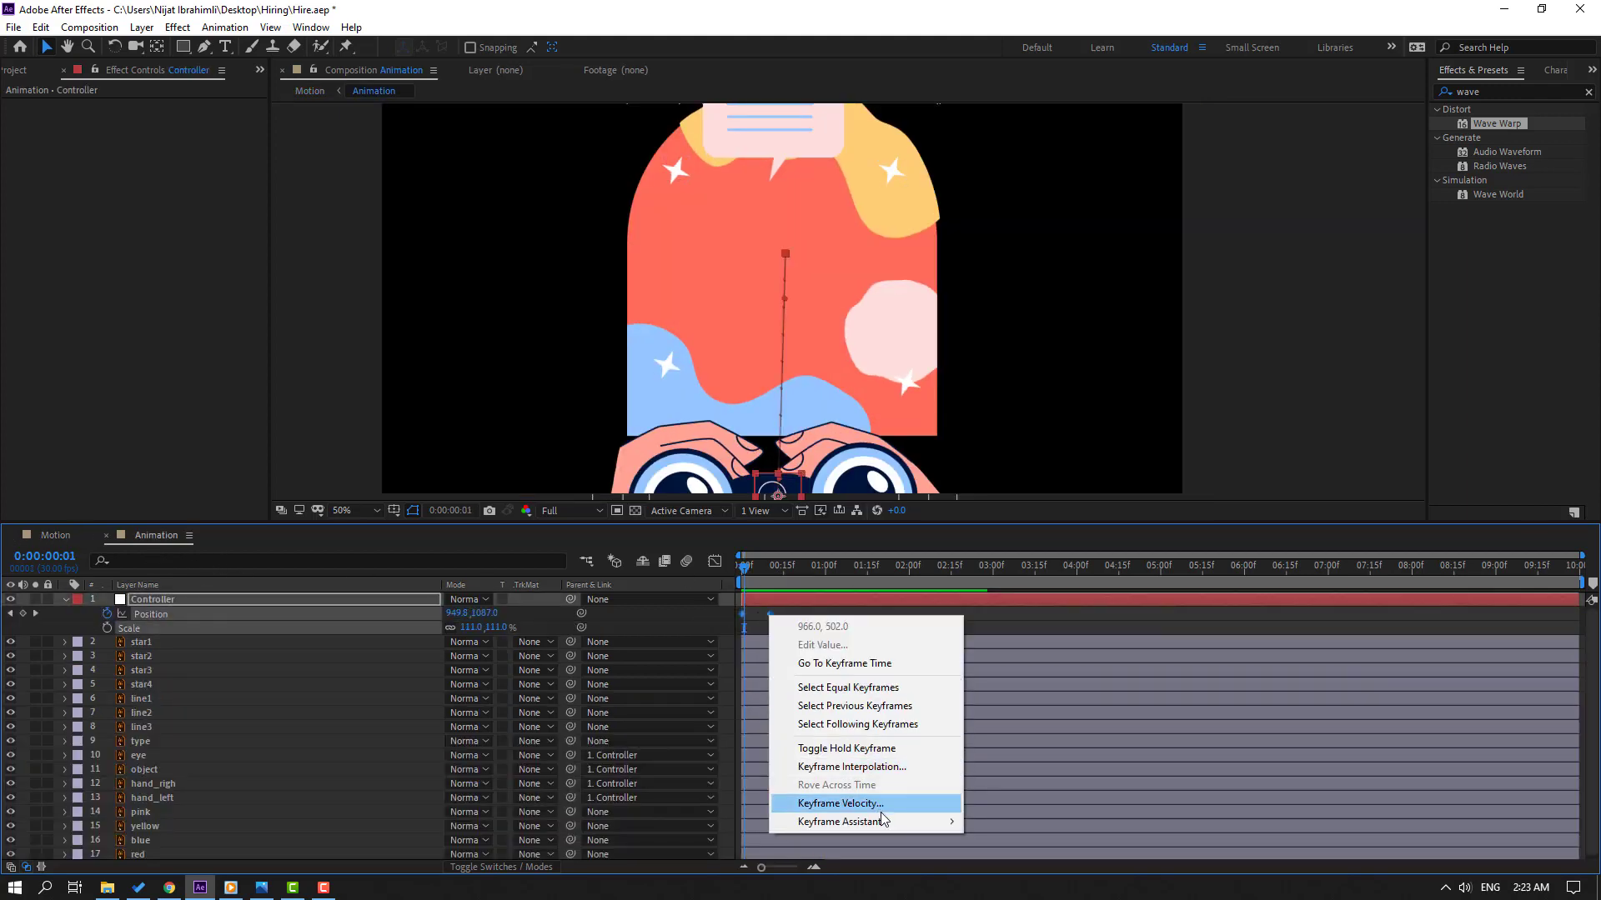
mouse_move(882, 820)
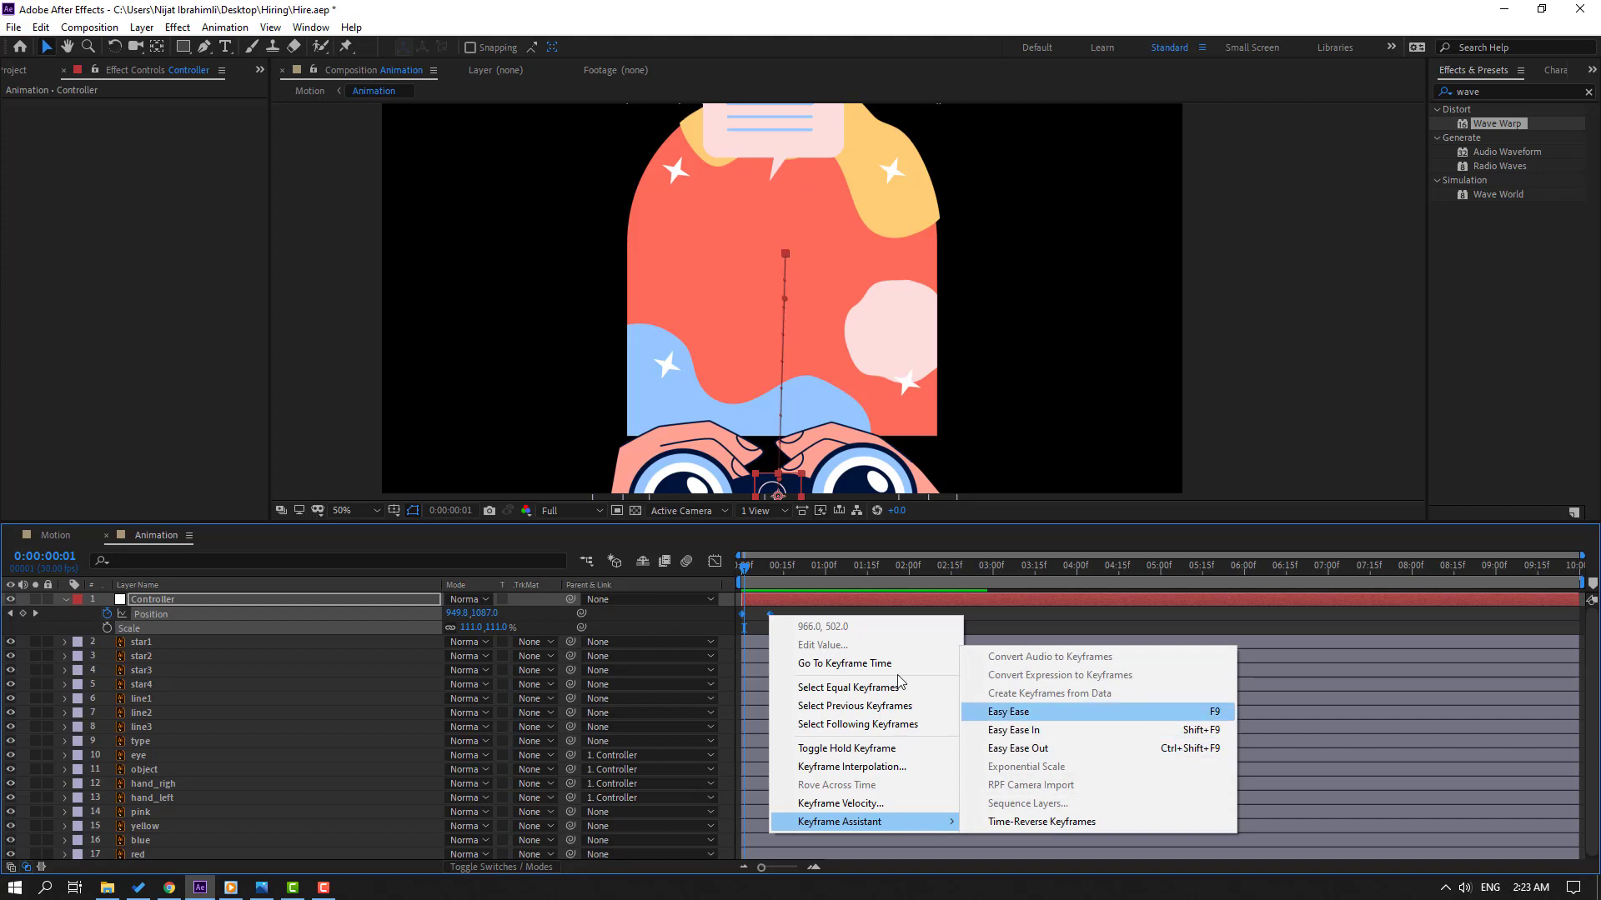
click(1001, 712)
key(equal)
key(equal)
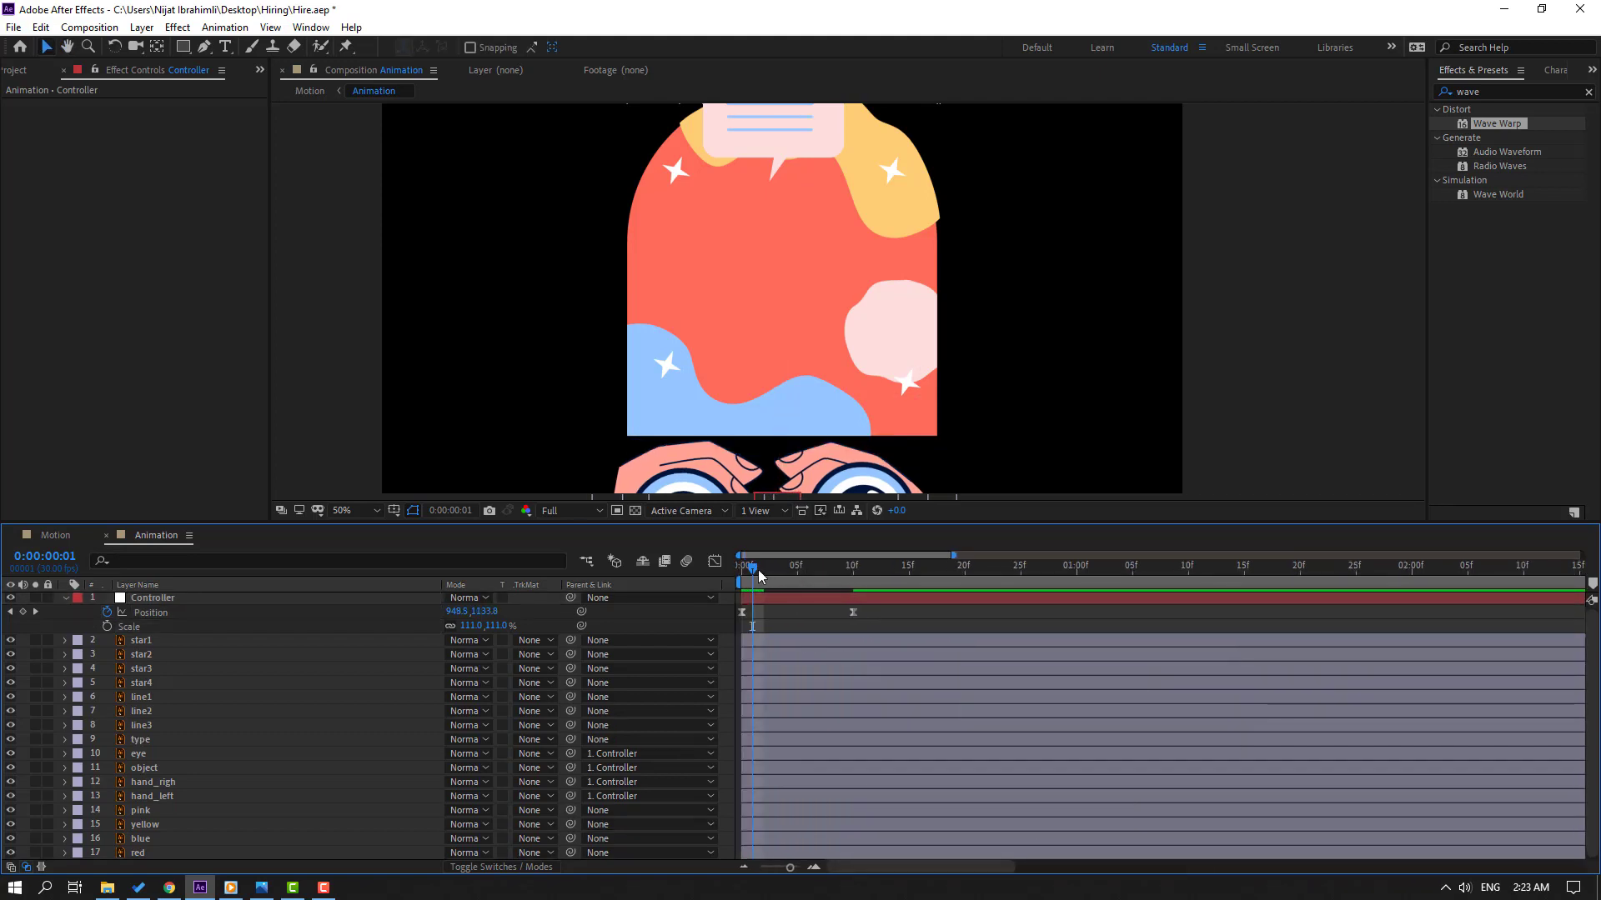
click(850, 577)
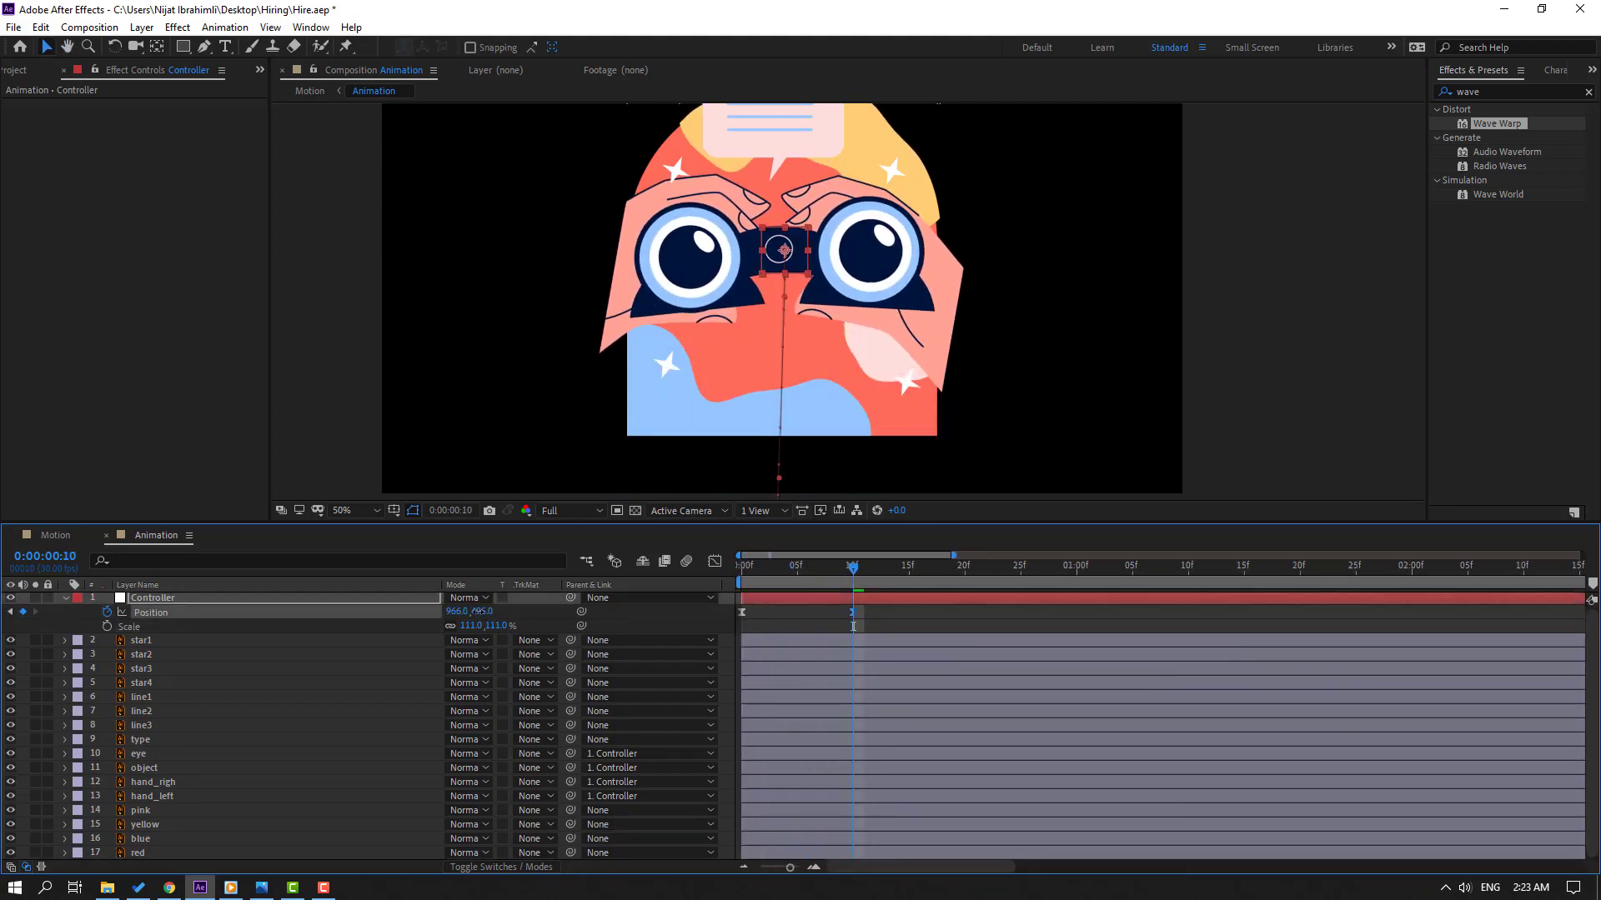
mouse_move(484, 612)
mouse_down()
mouse_move(442, 611)
mouse_move(551, 612)
mouse_move(442, 613)
mouse_move(497, 612)
mouse_up()
- Add a lowered Controller Position keyframe at frame 20, move to 1:00, and preview the bobbing
key(shift+Page_Down)
key(semicolon)
key(shift+Page_Down)
key(shift+Page_Down)
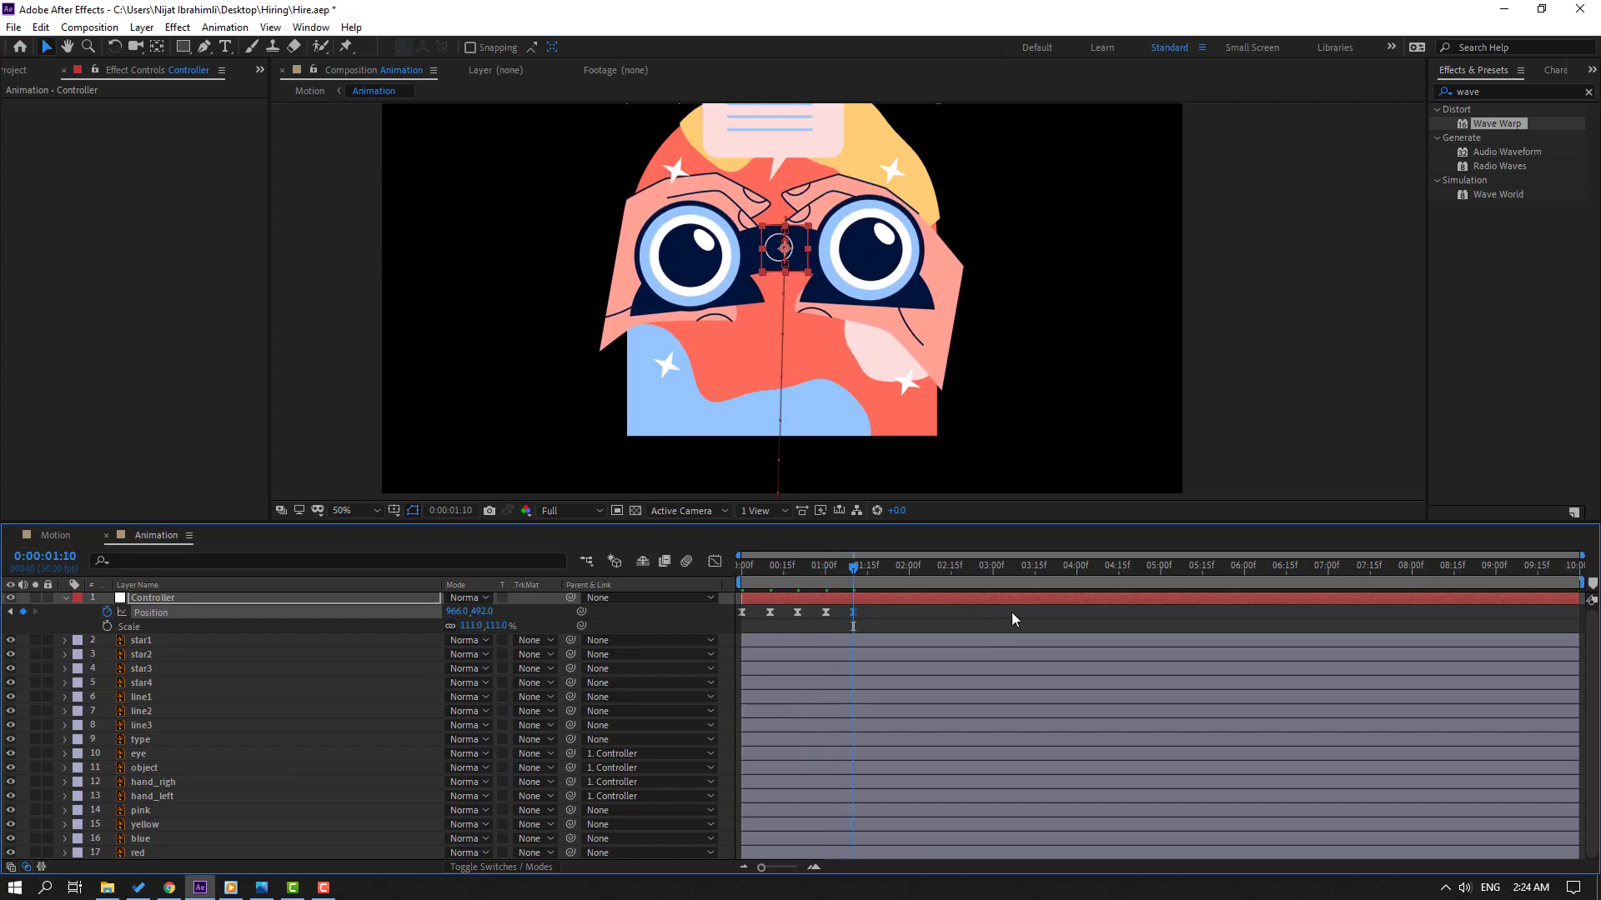
key(space)
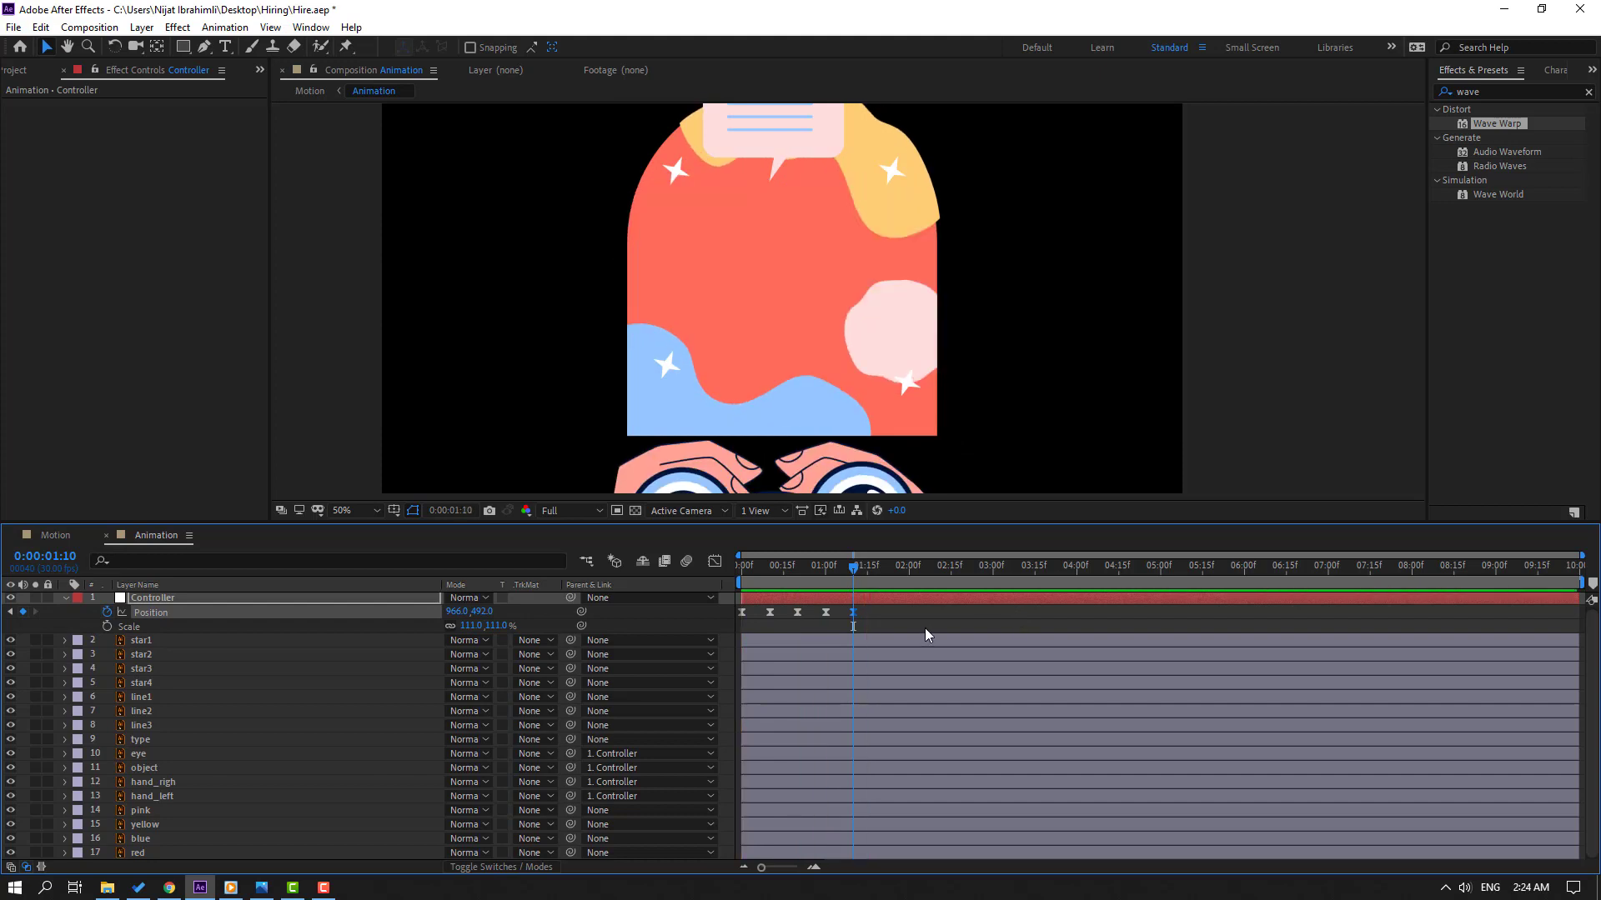
key(space)
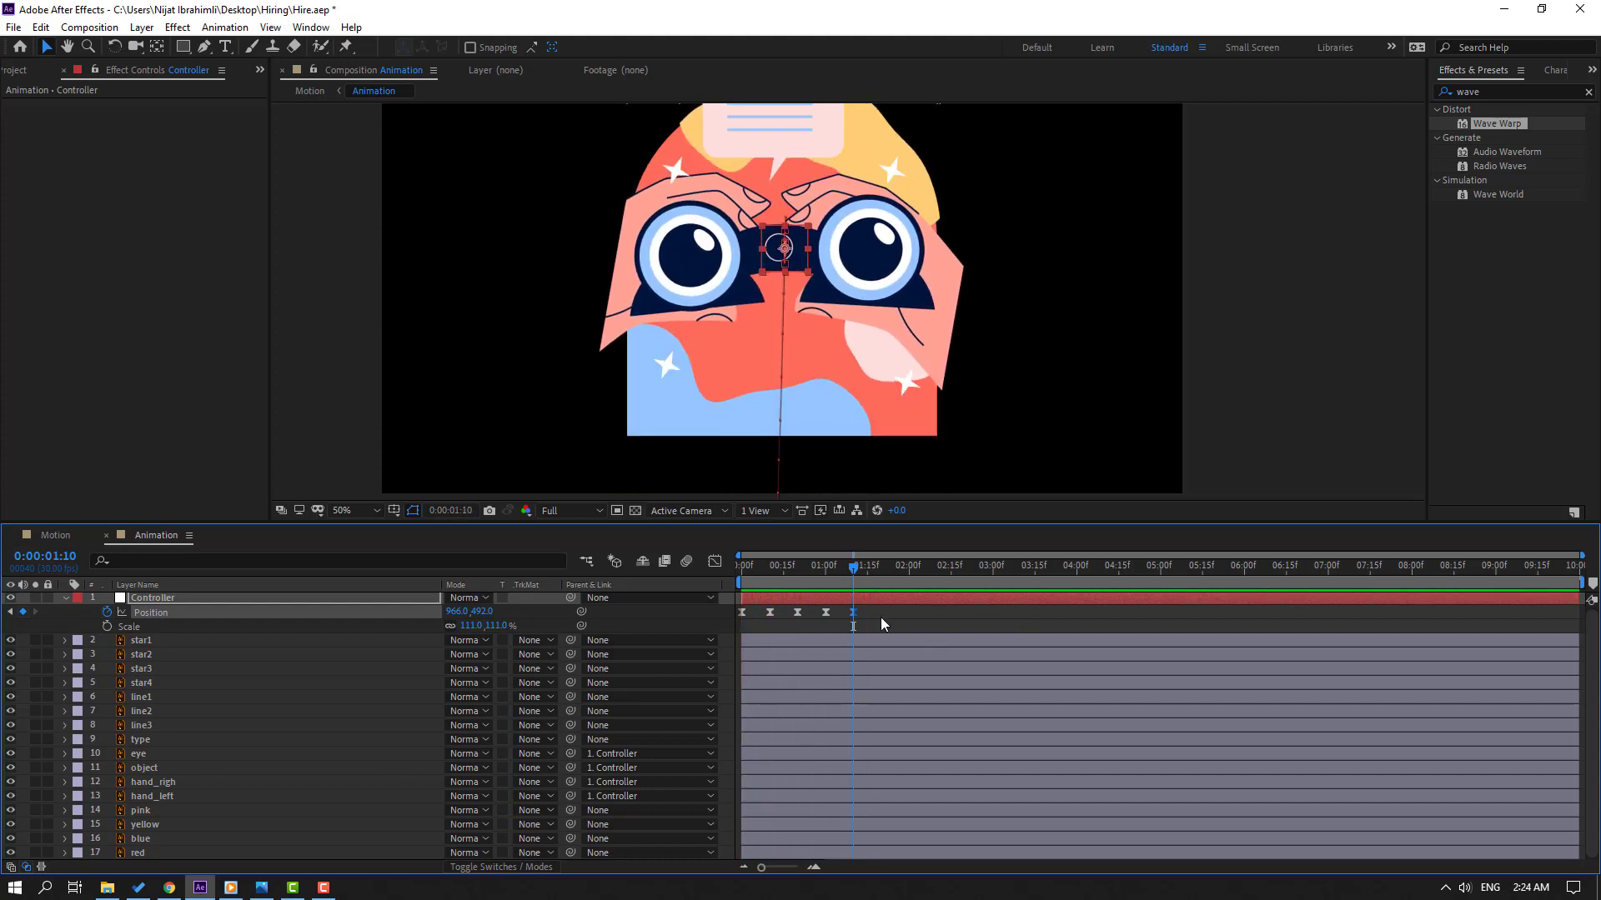
mouse_move(770, 575)
mouse_down()
mouse_move(743, 574)
mouse_move(784, 570)
mouse_move(755, 571)
mouse_up()
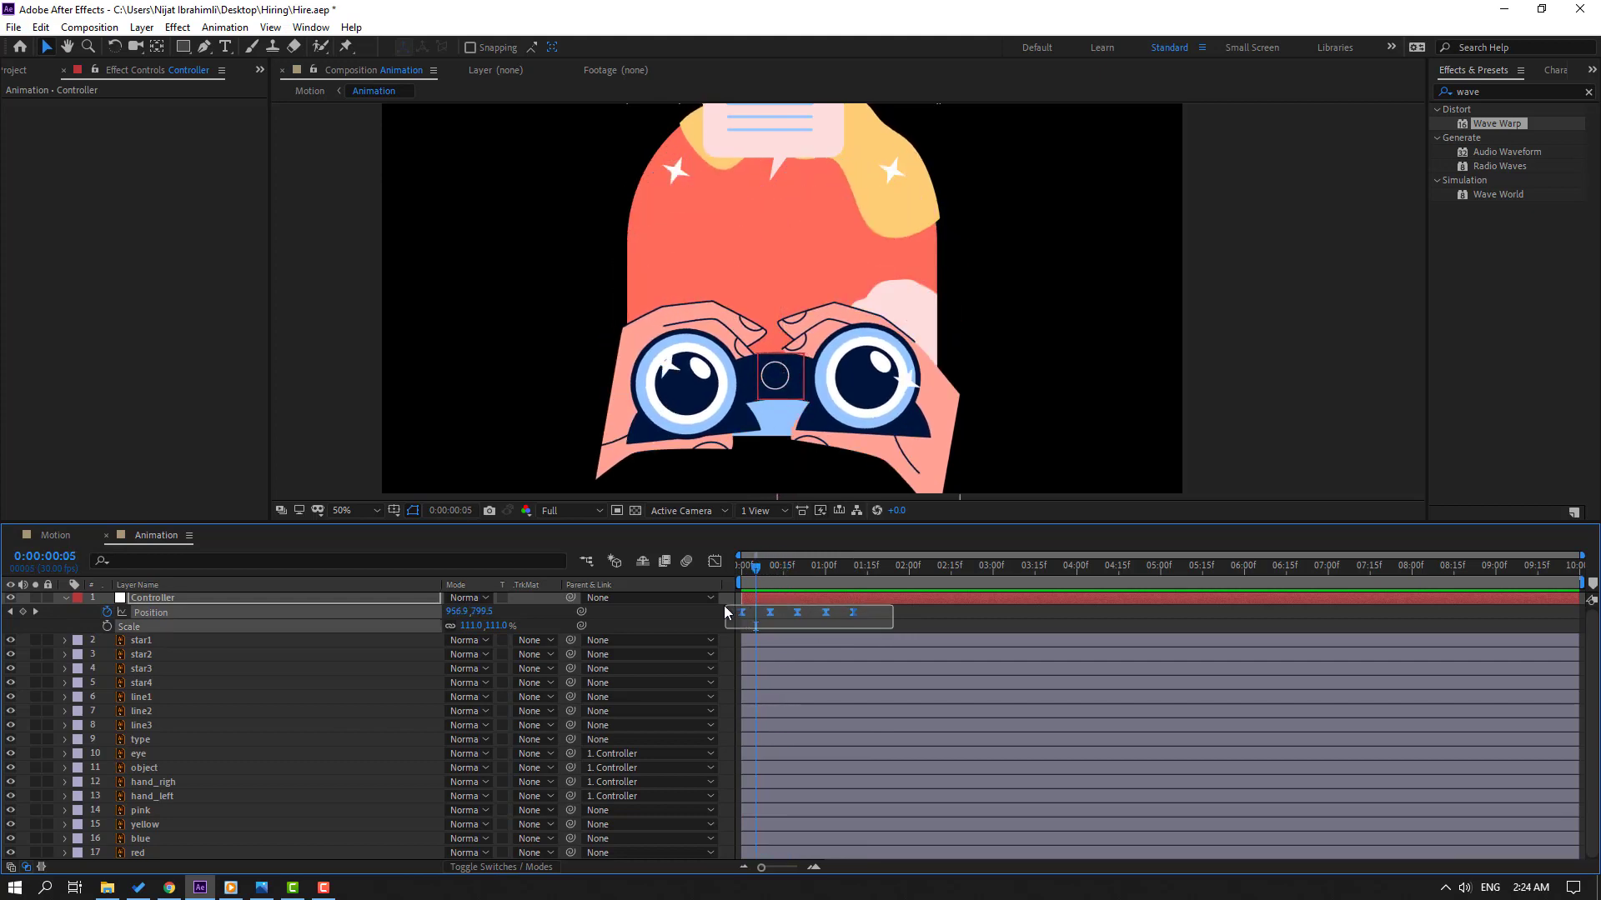
- Set the Controller Position keyframes to Linear spatial interpolation and check it in the Motion comp
right_click(798, 613)
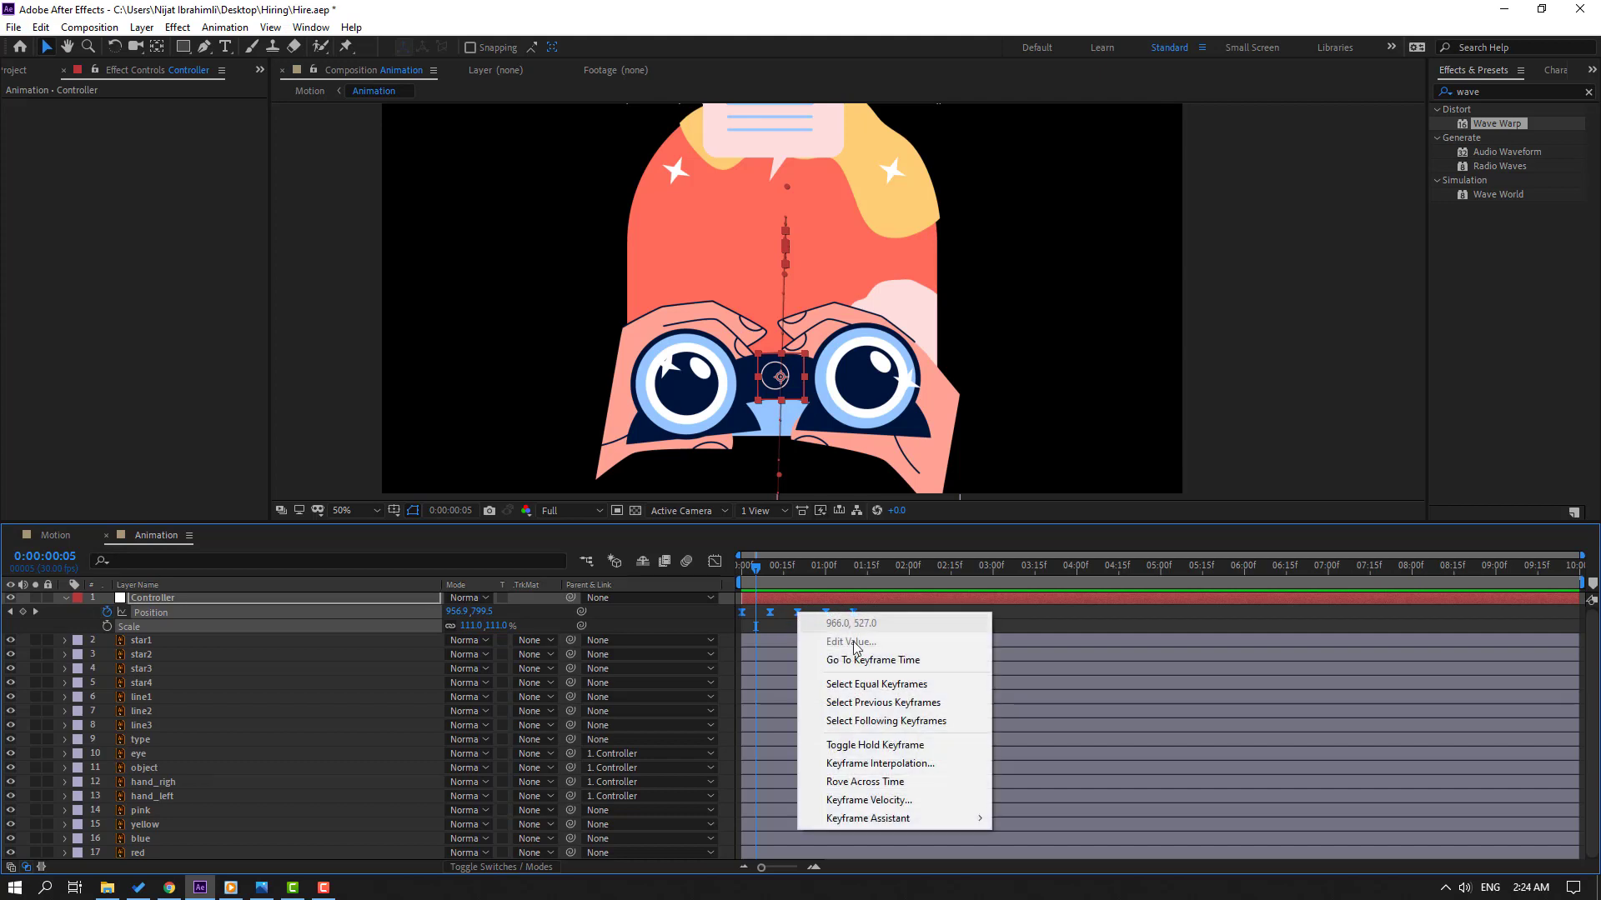
click(880, 764)
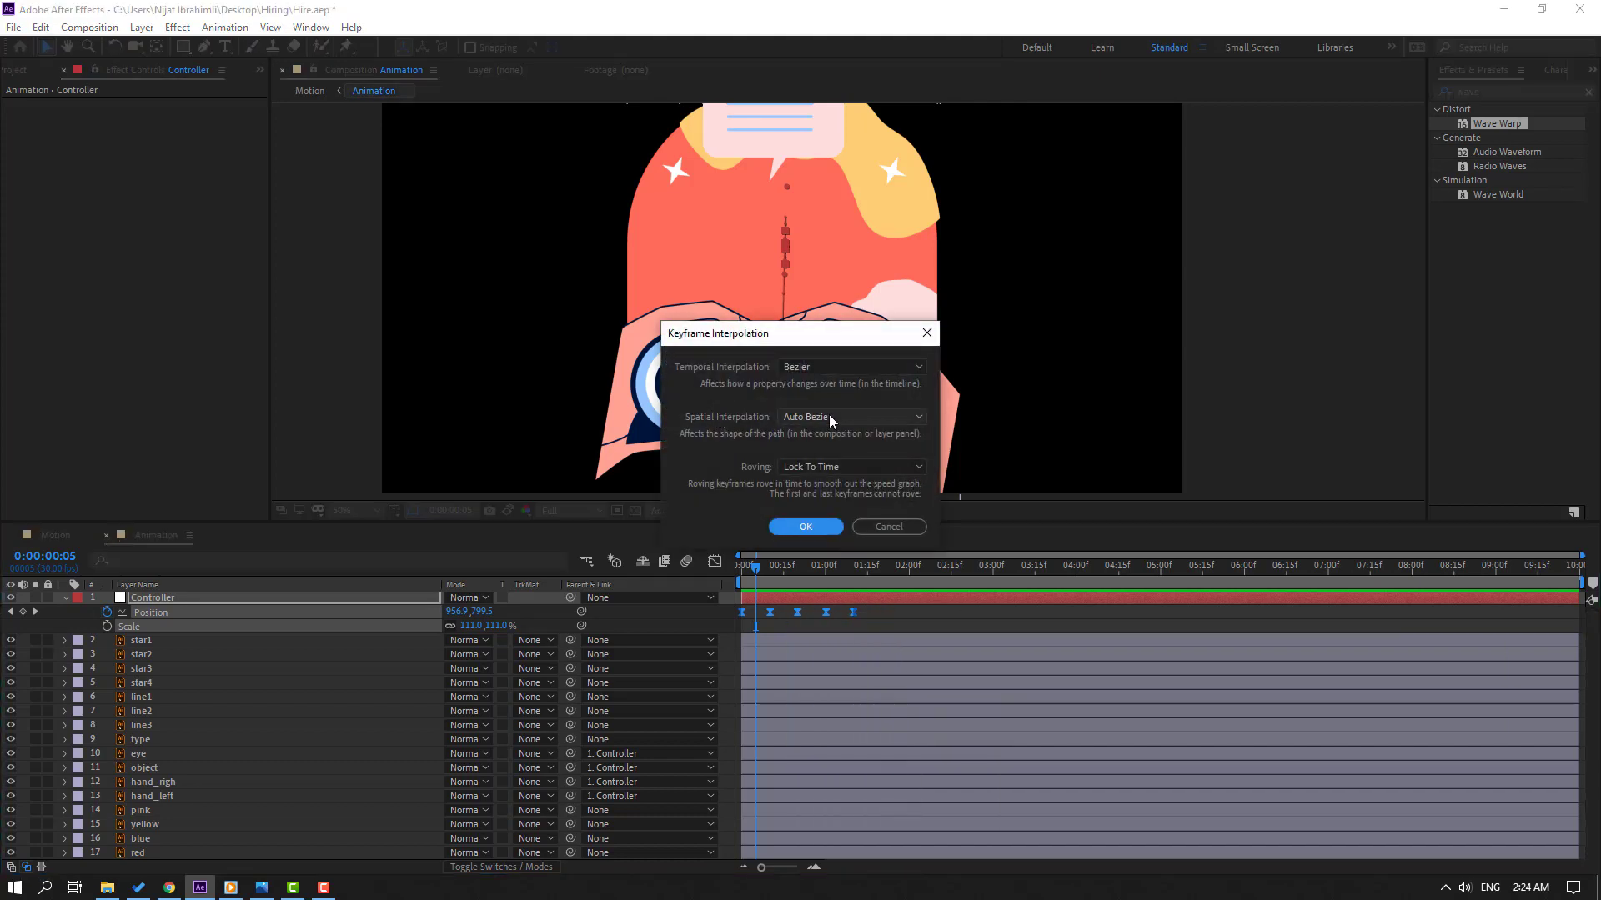
click(828, 415)
click(811, 457)
click(805, 527)
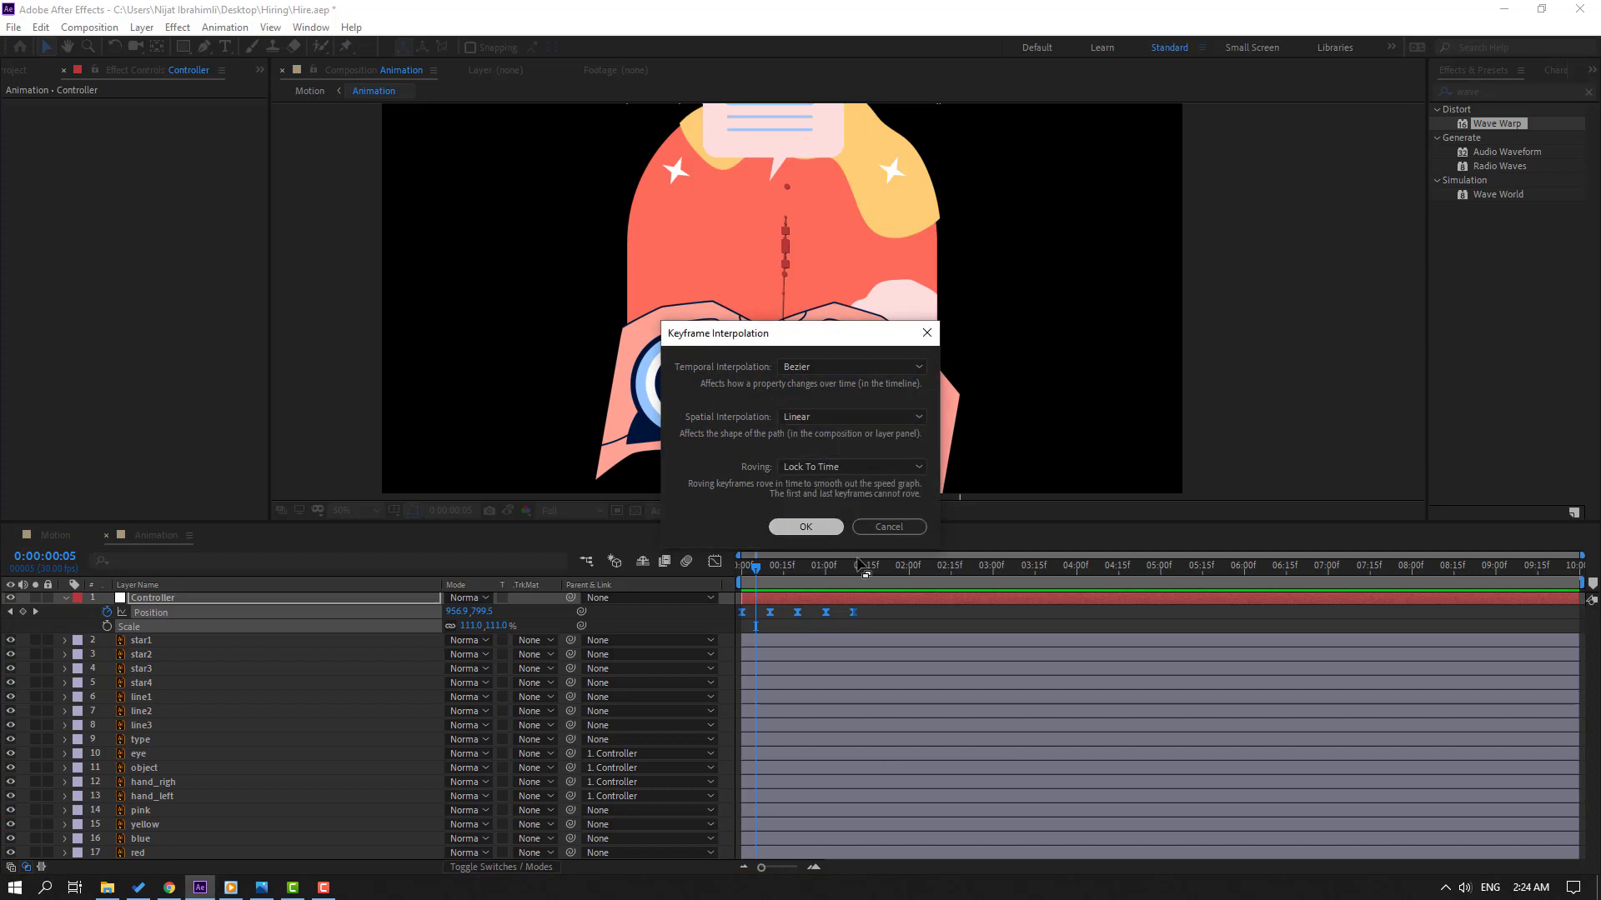
click(905, 613)
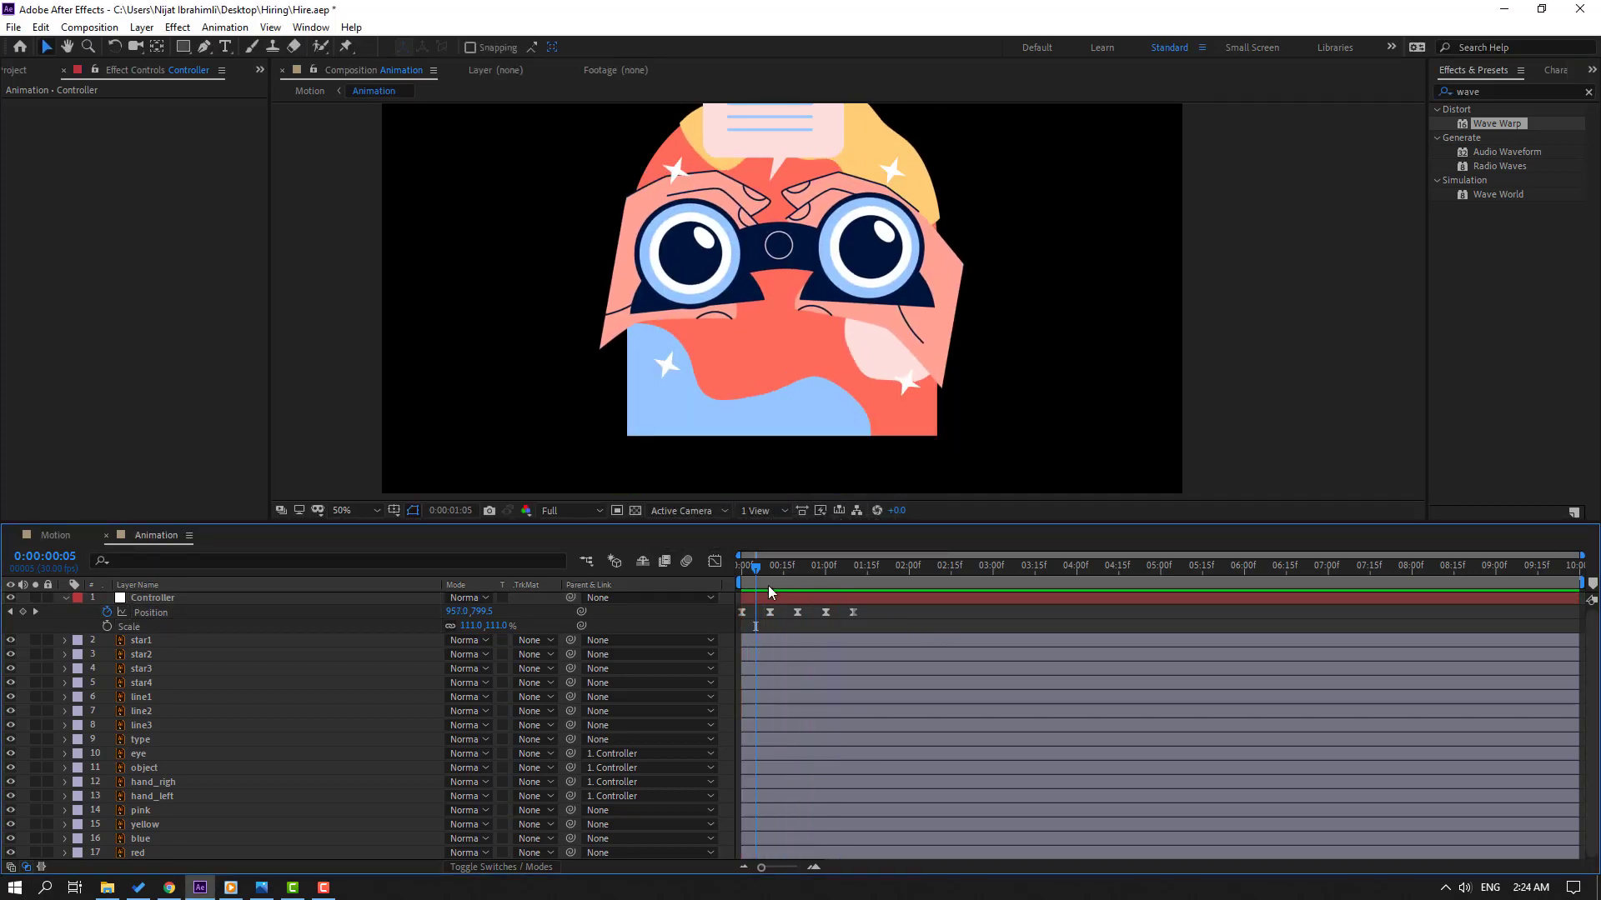
click(54, 534)
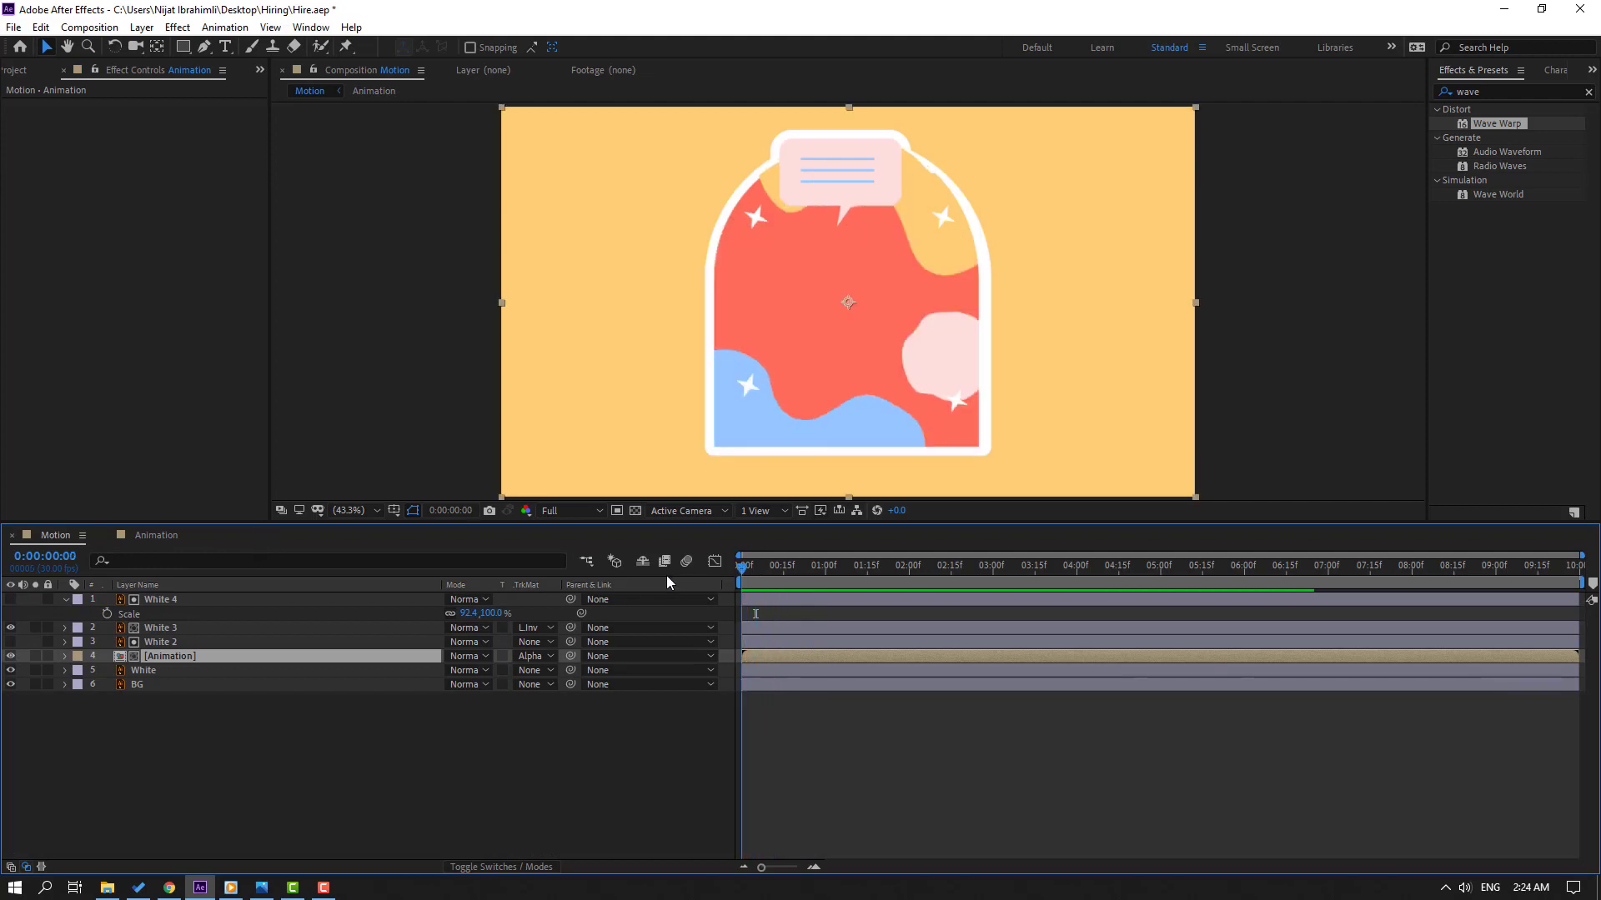
click(150, 534)
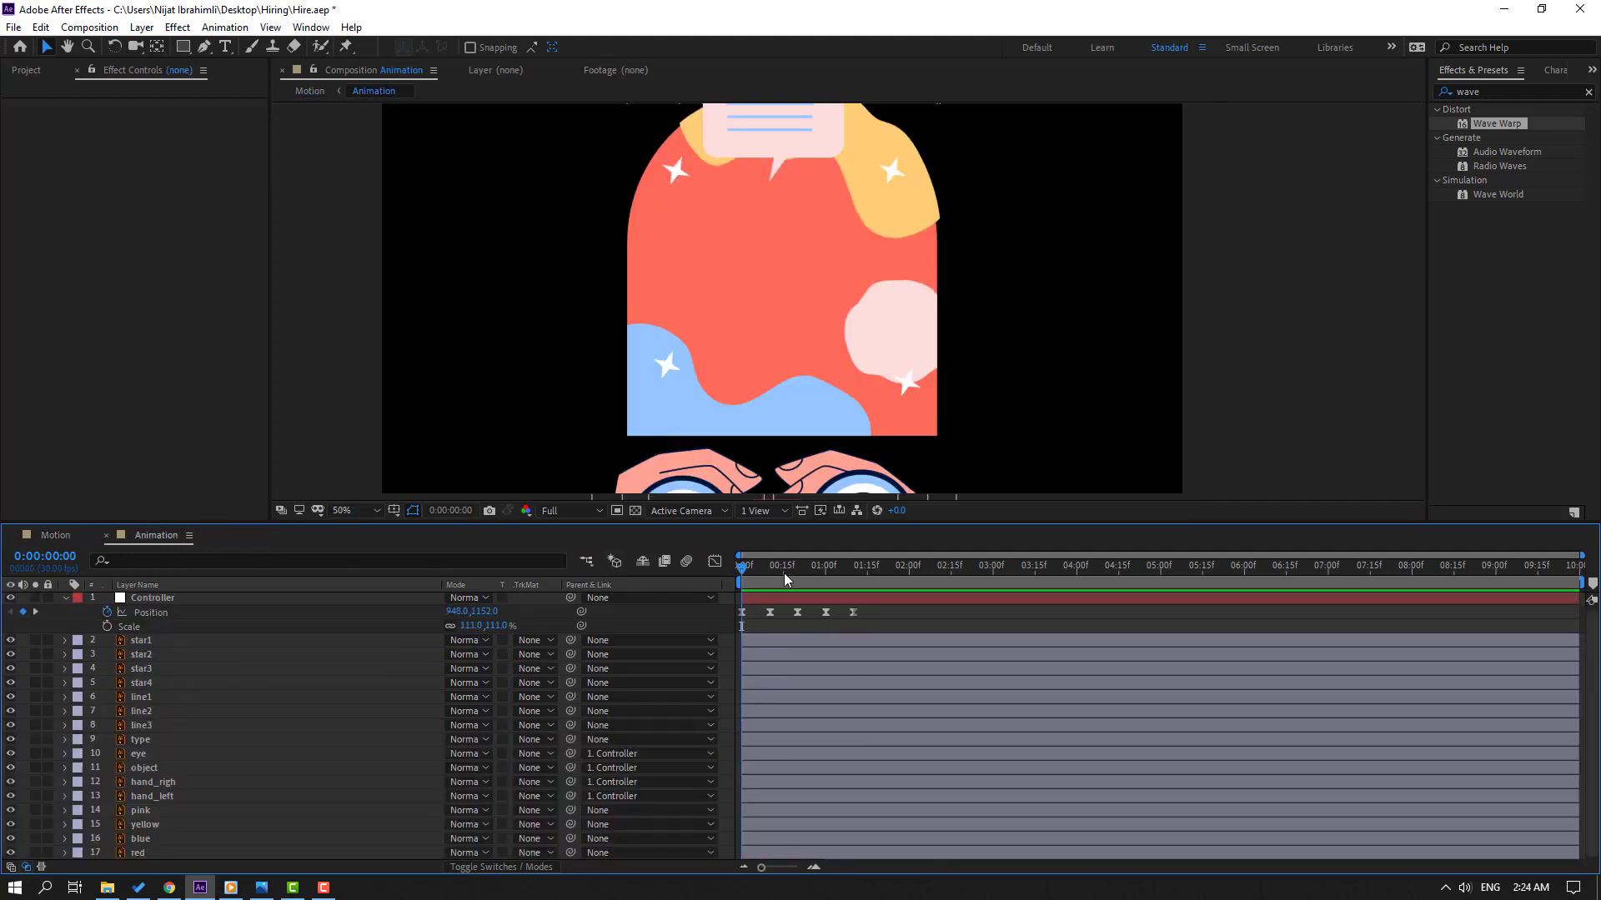
- Keyframe the Controller's Rotation at 0° on frame 0 and 3° at frame 10
click(167, 597)
key(shift+r)
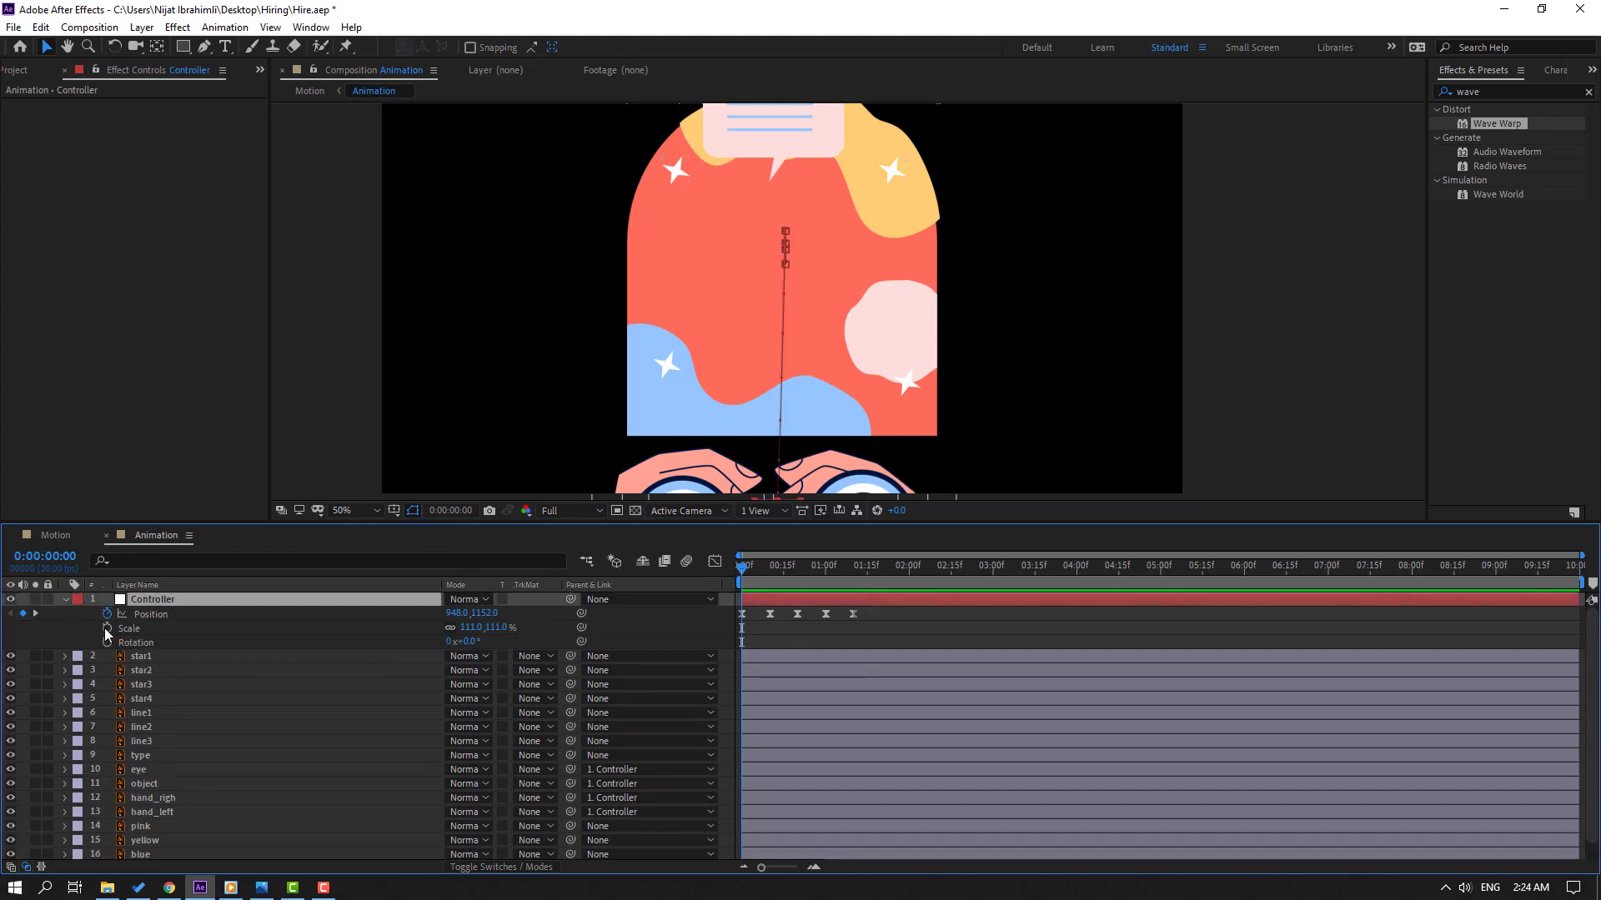
click(107, 641)
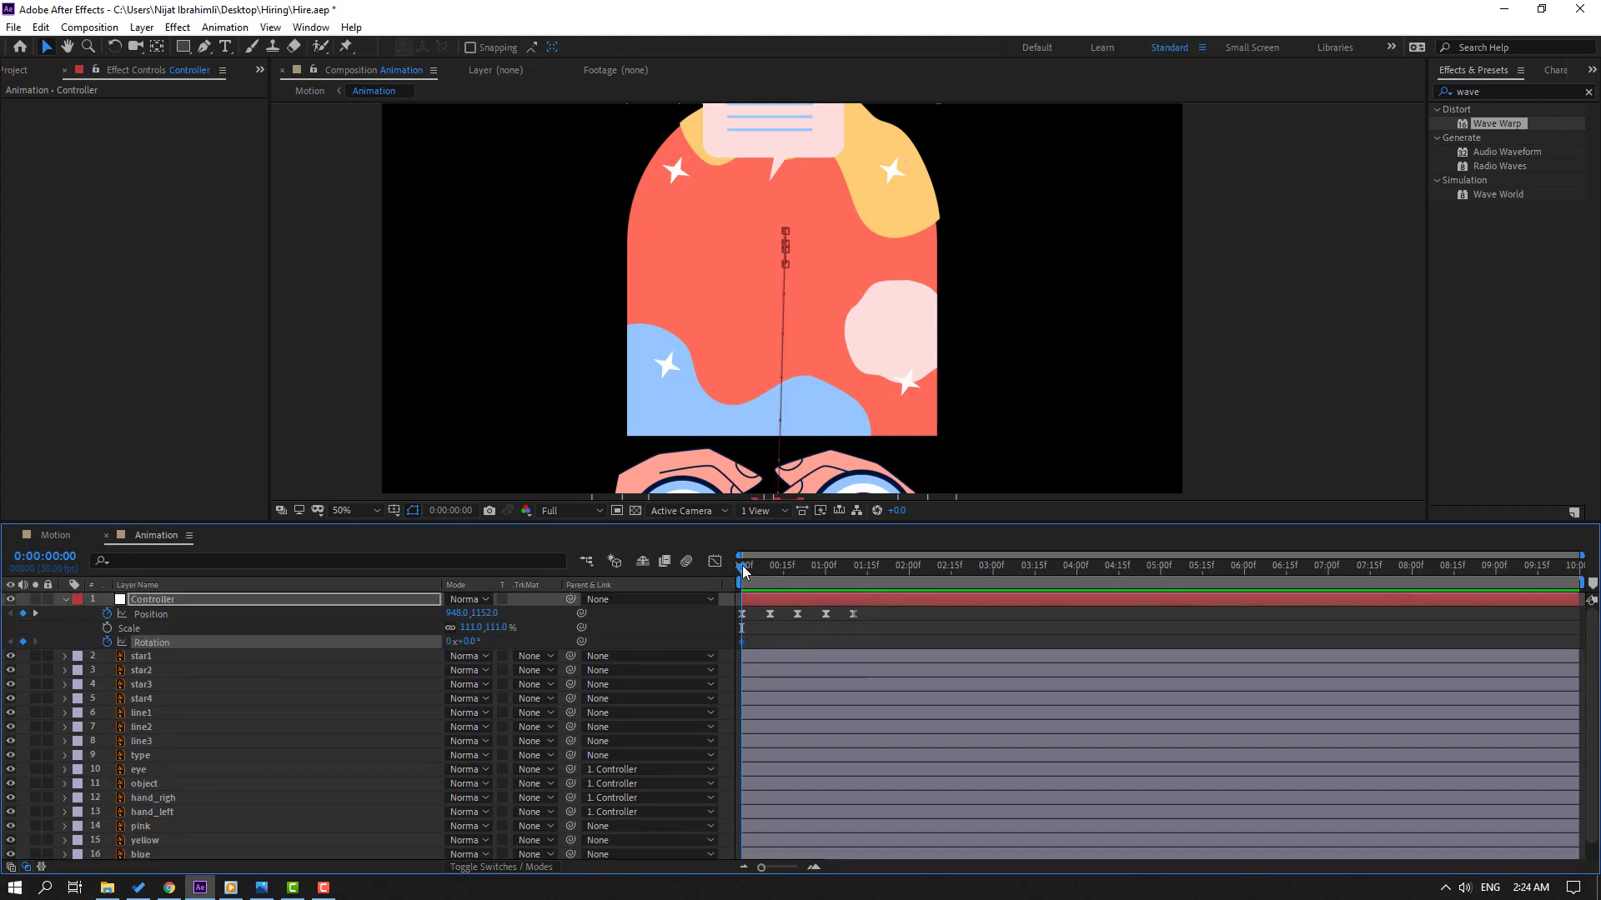
drag(742, 565, 769, 565)
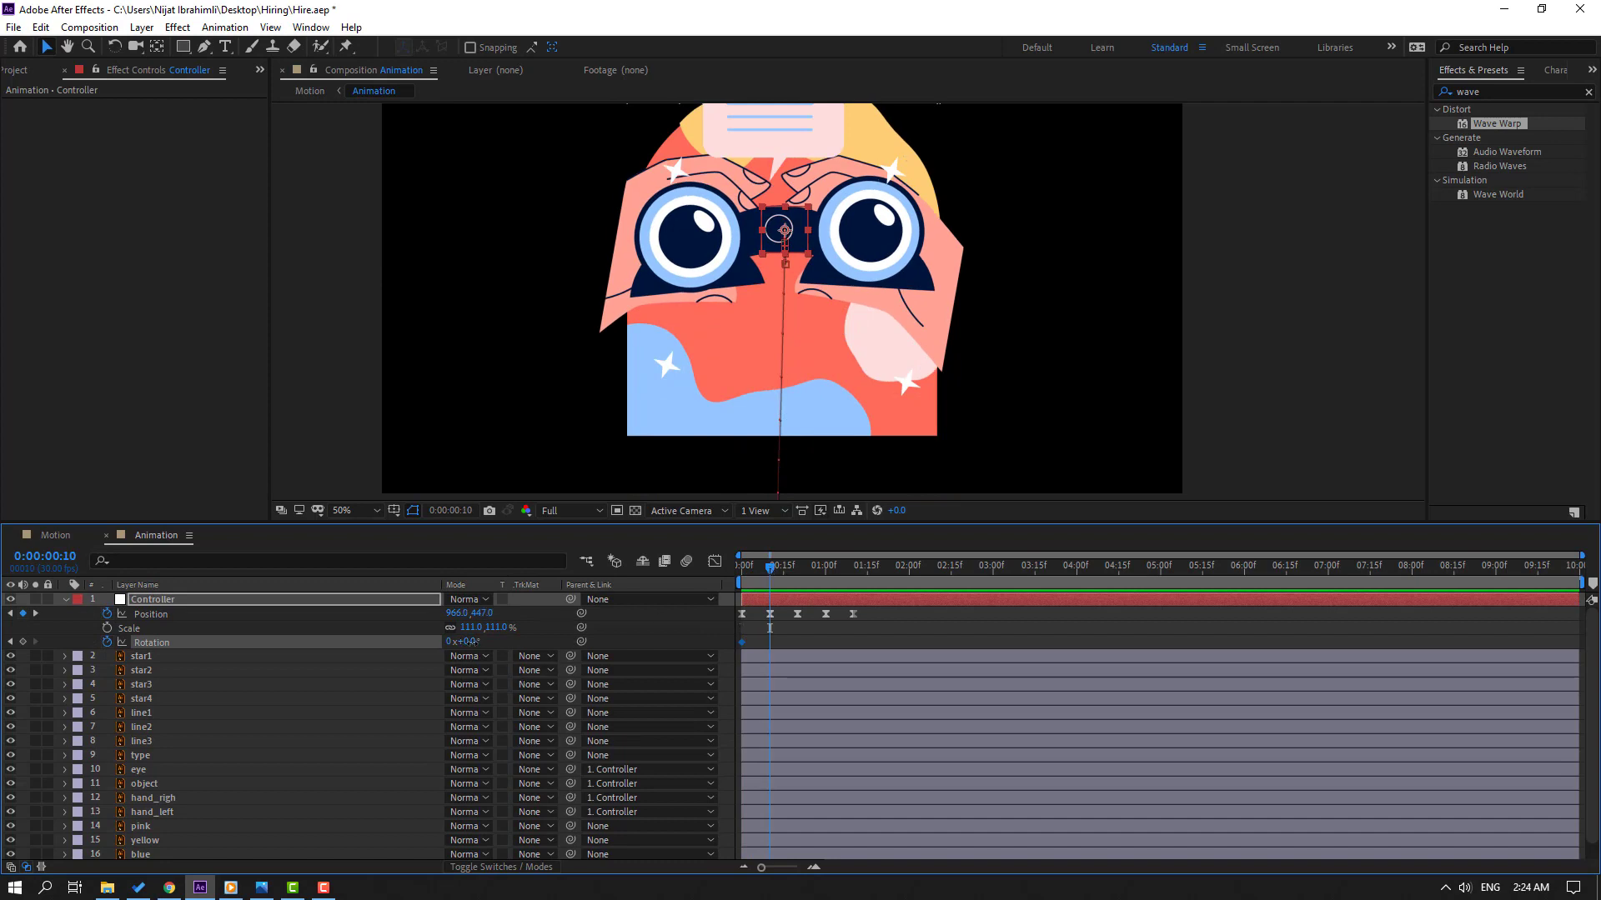
key(Return)
click(471, 643)
text(3)
key(Return)
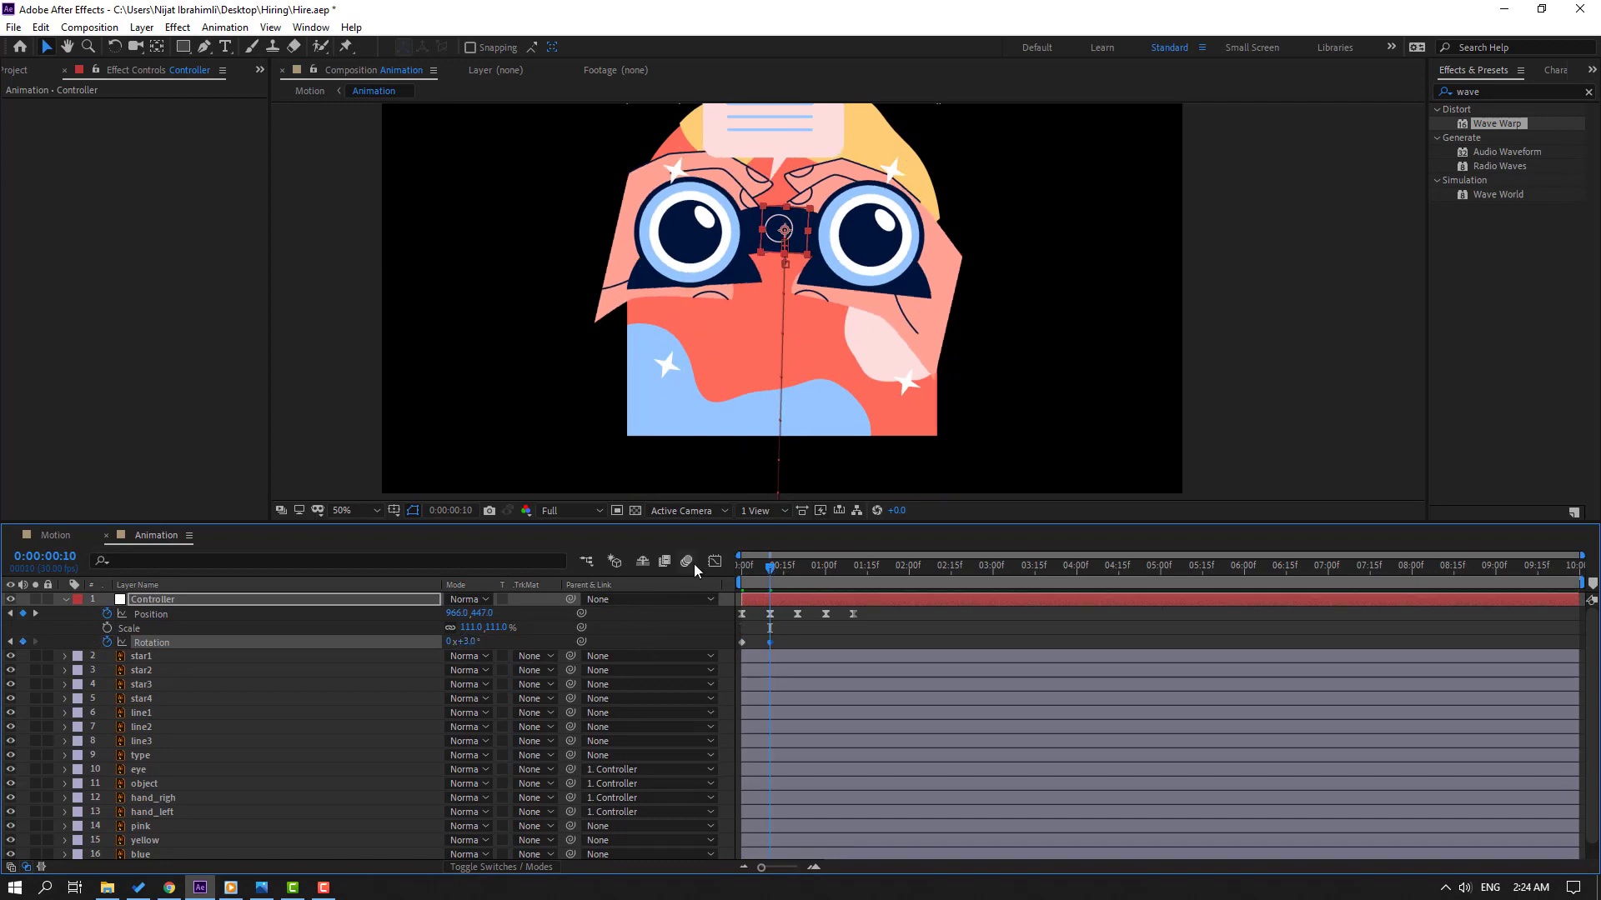
- Add Controller Rotation keyframes of −2° at frame 20 and 1° at 1:00
drag(782, 571, 798, 570)
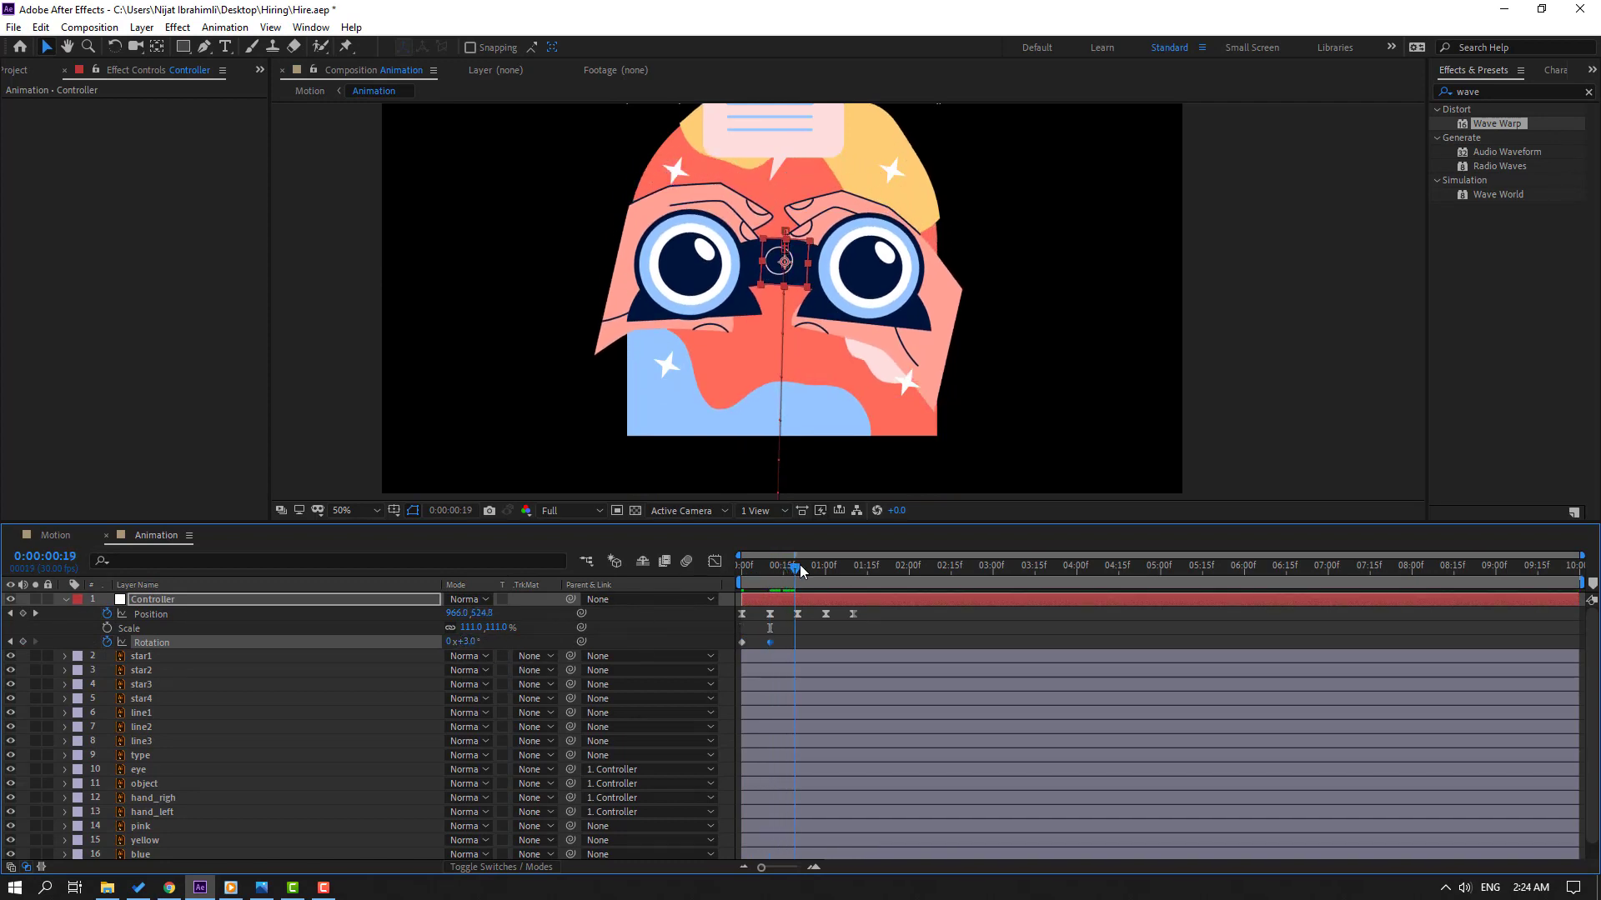
click(469, 643)
text(-2)
key(Return)
drag(802, 572, 826, 574)
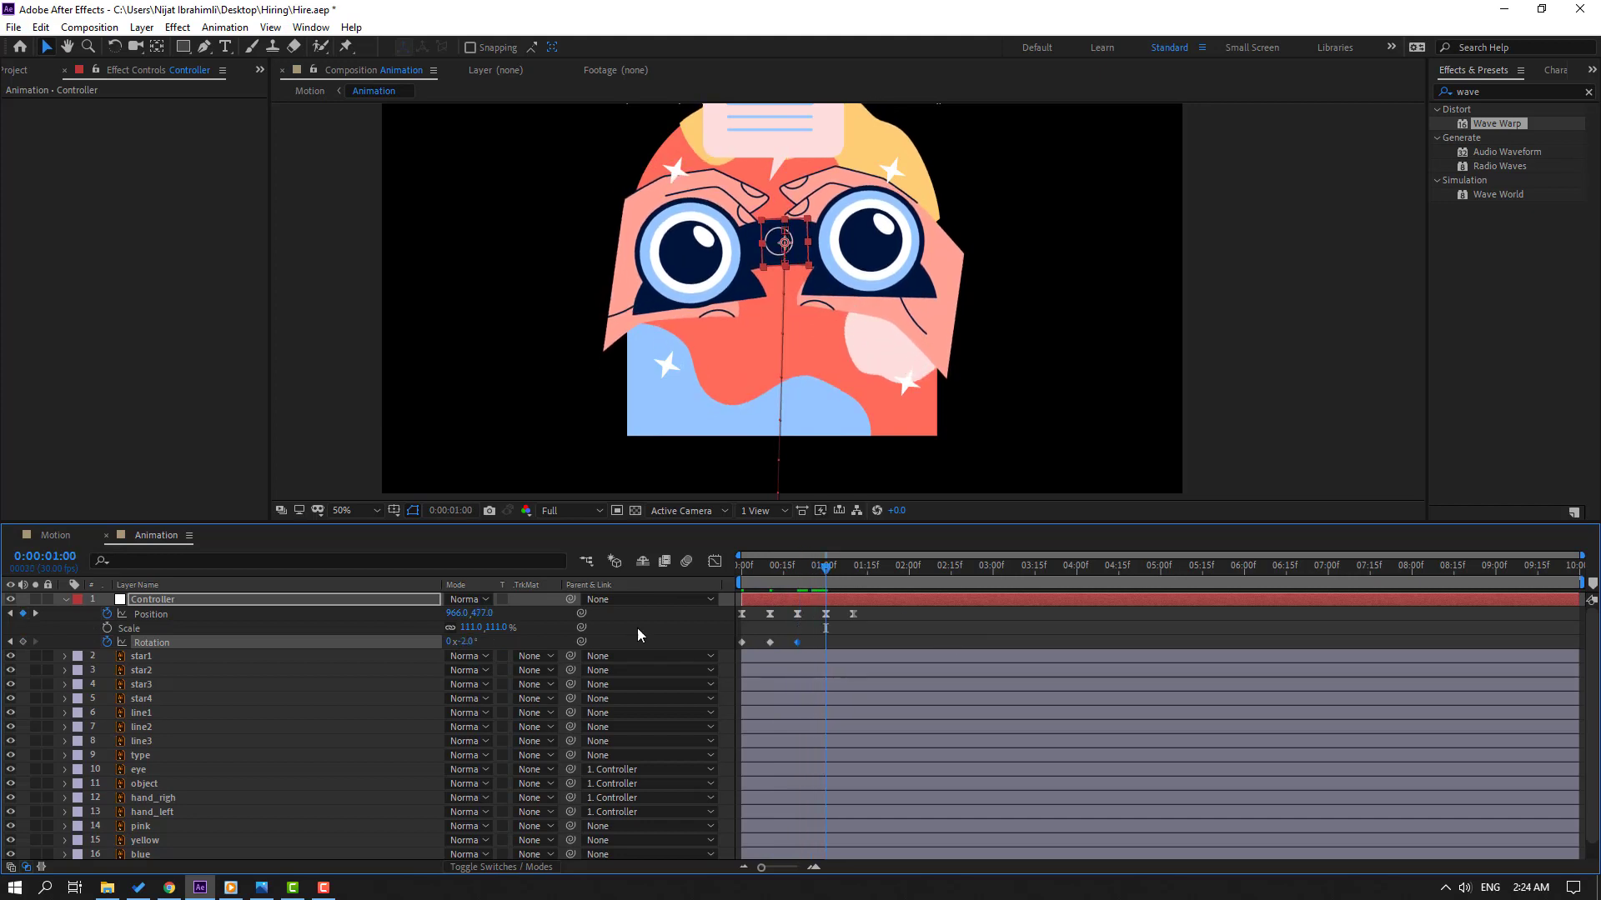
text(1)
key(Return)
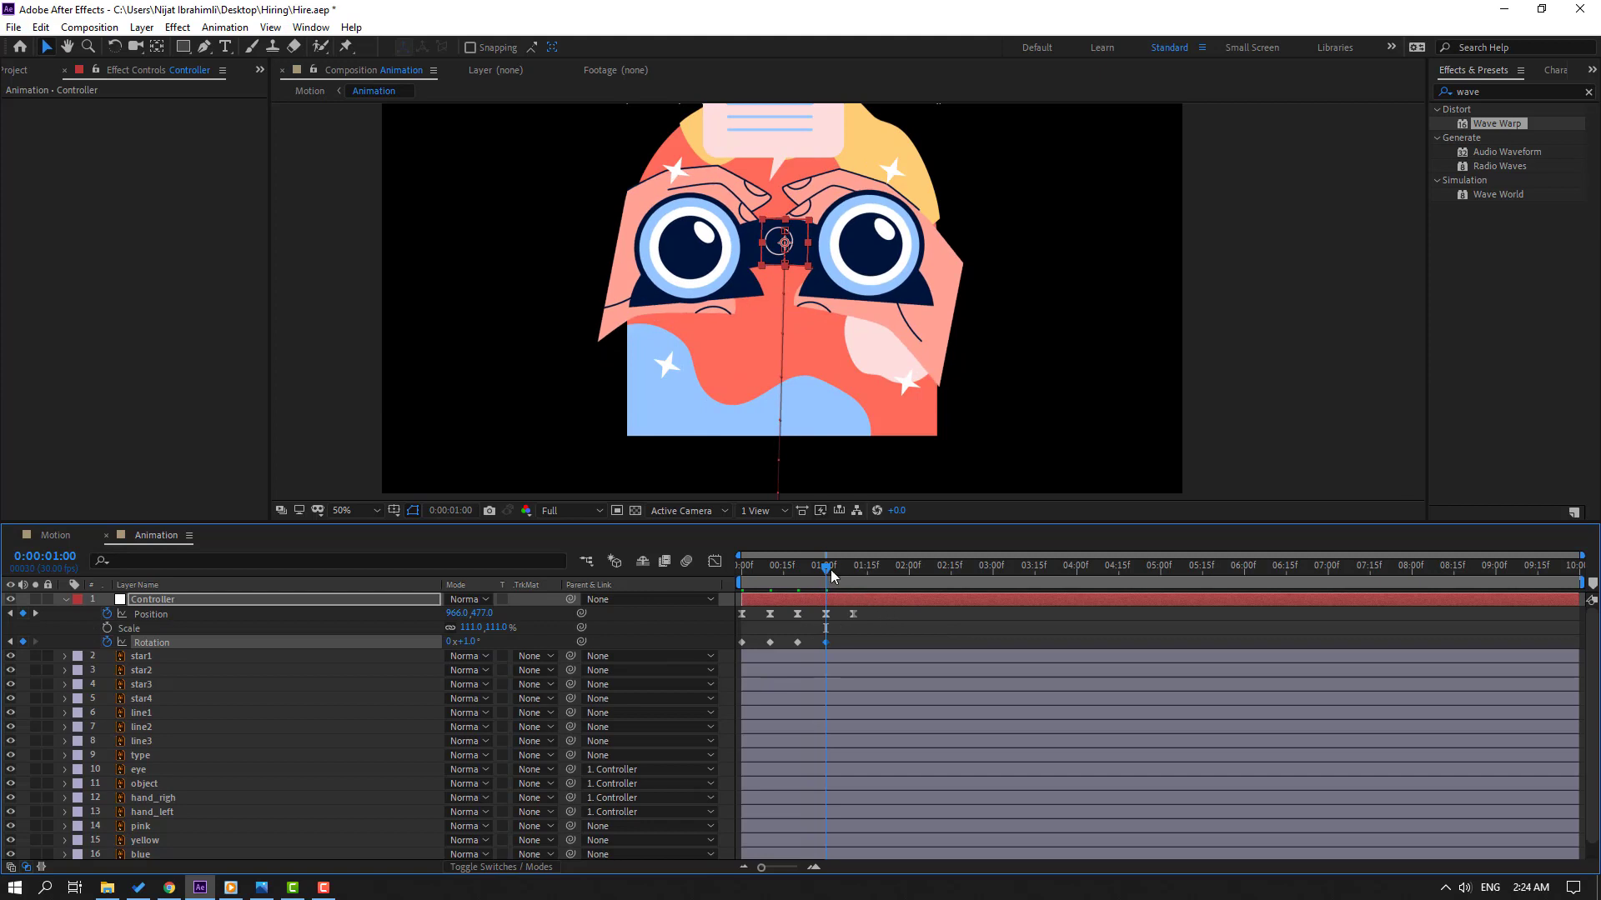
drag(827, 567, 854, 568)
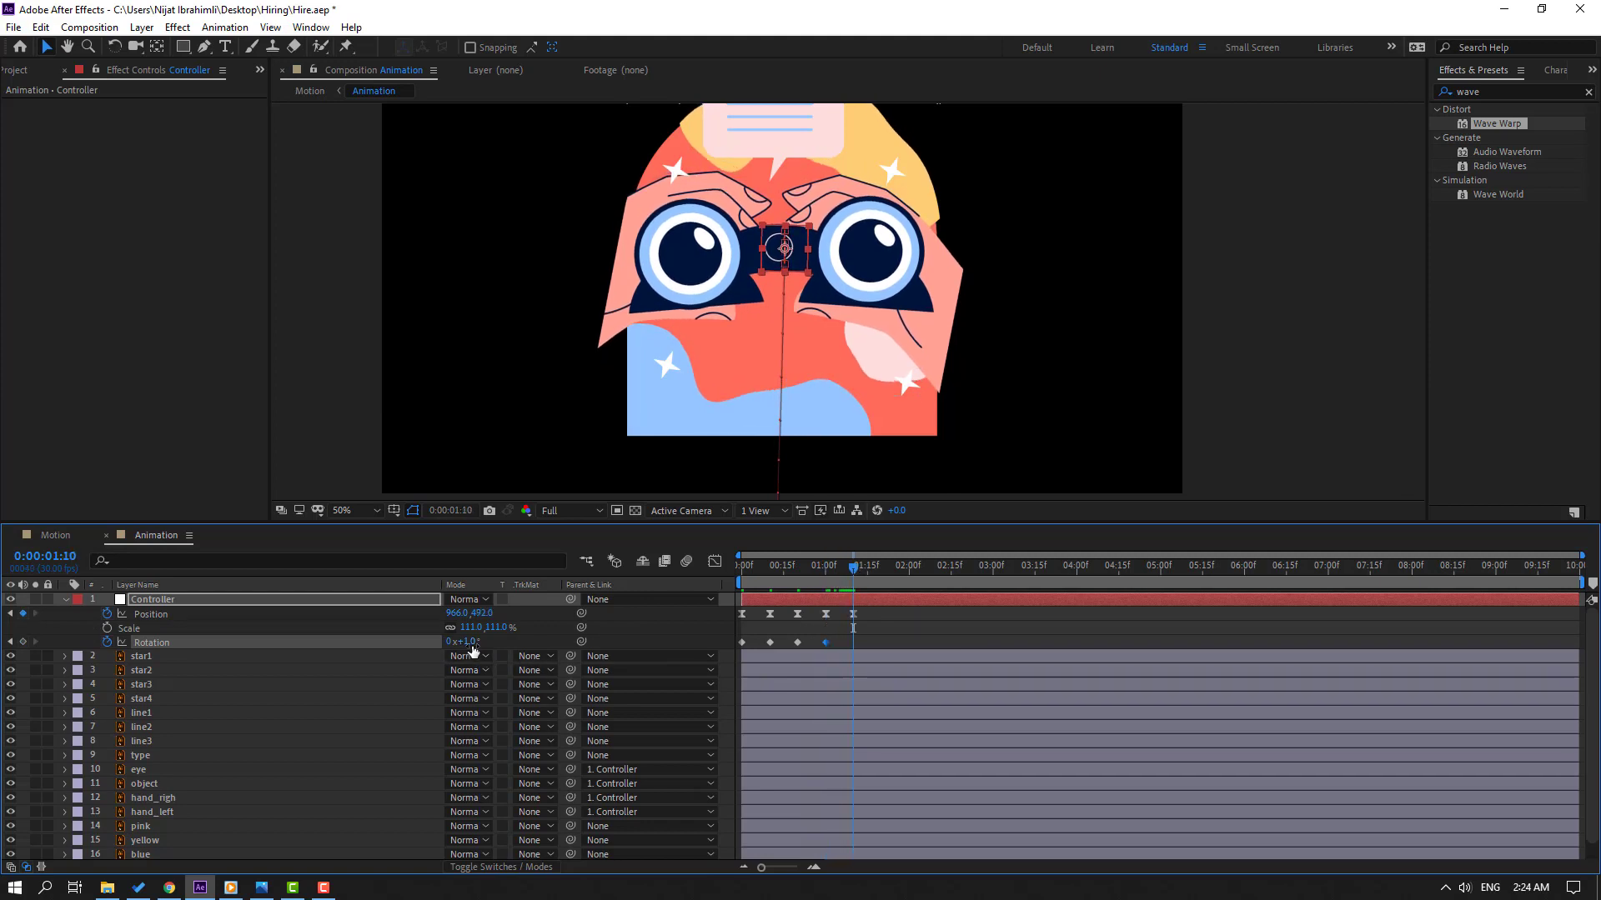
- Apply Easy Ease to all the Controller's Rotation keyframes
drag(887, 661, 719, 653)
right_click(743, 644)
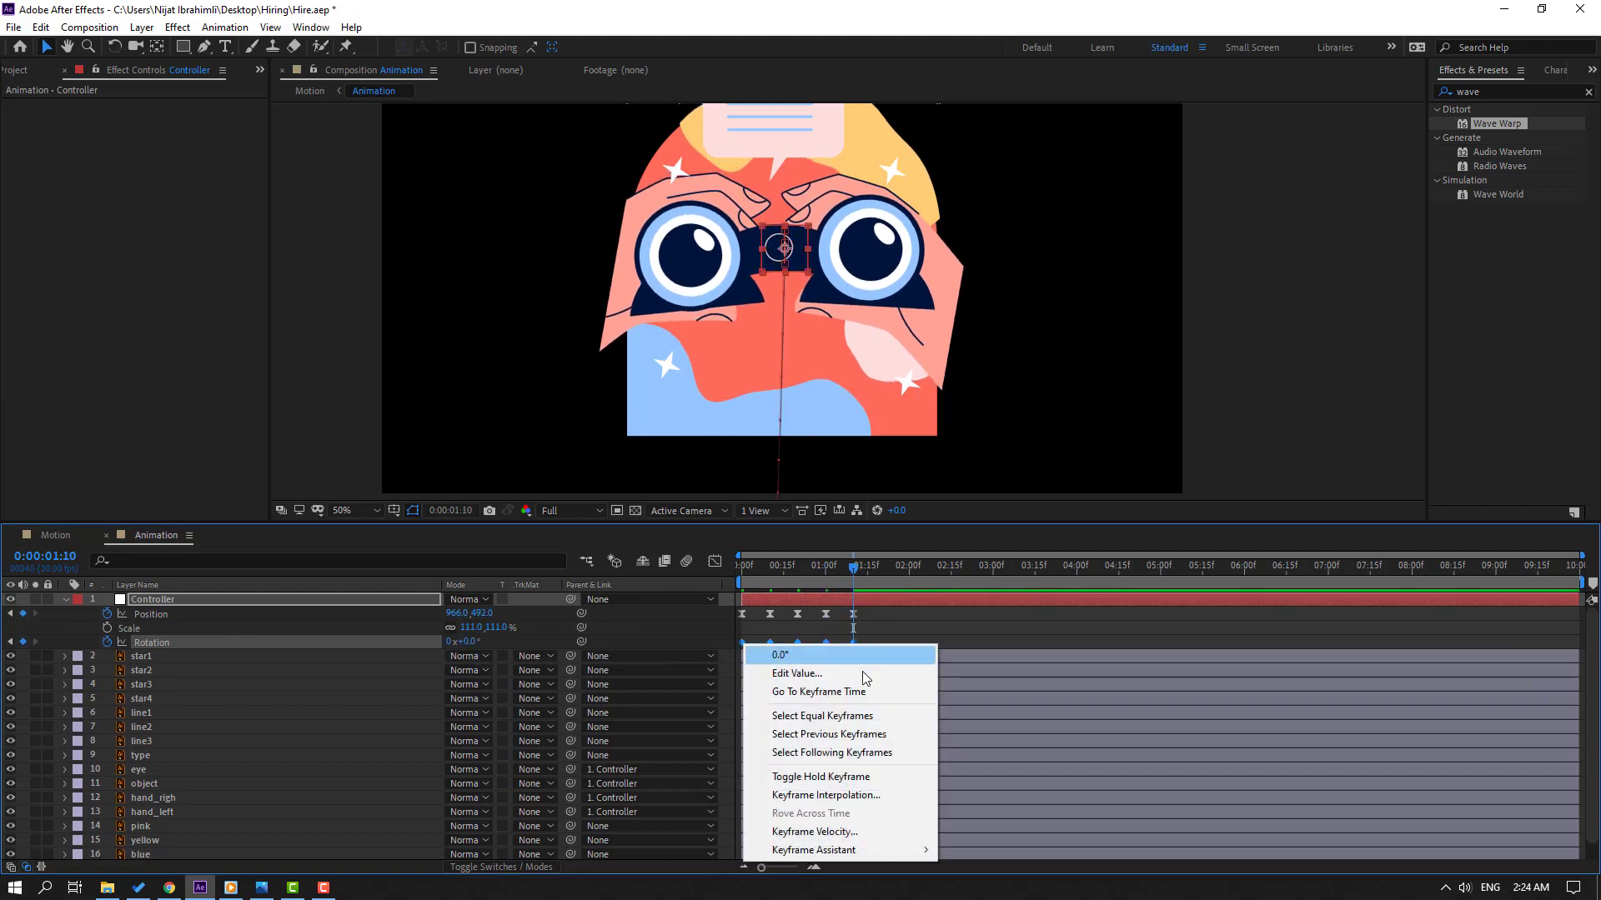
mouse_move(896, 849)
click(983, 741)
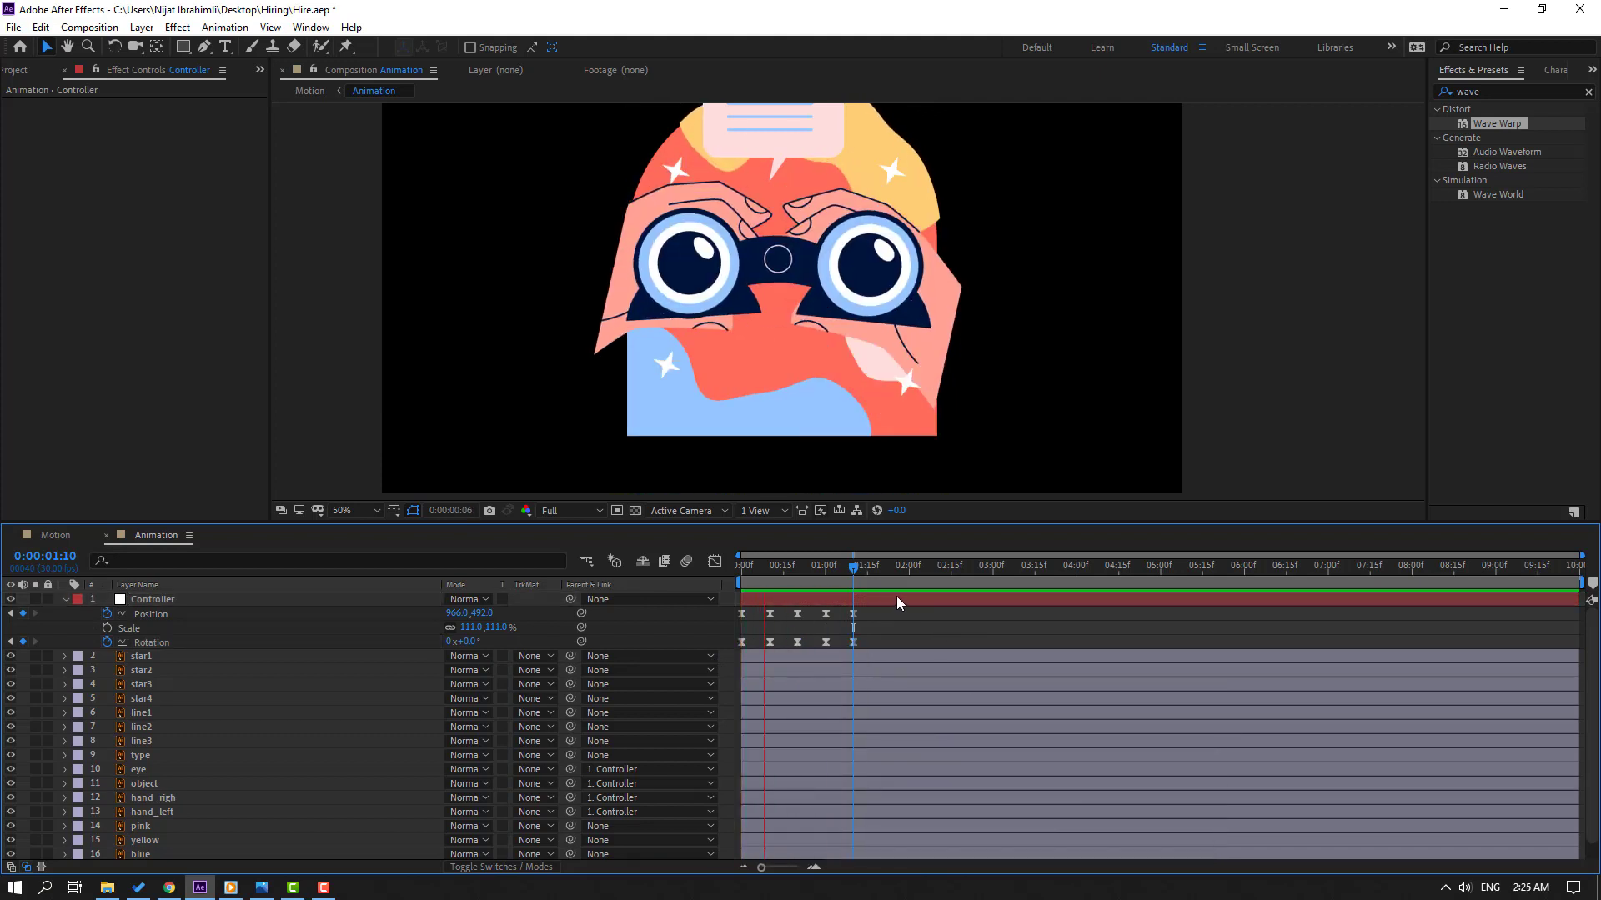
- Preview the sticker in the Motion comp and return to the Animation comp
click(39, 536)
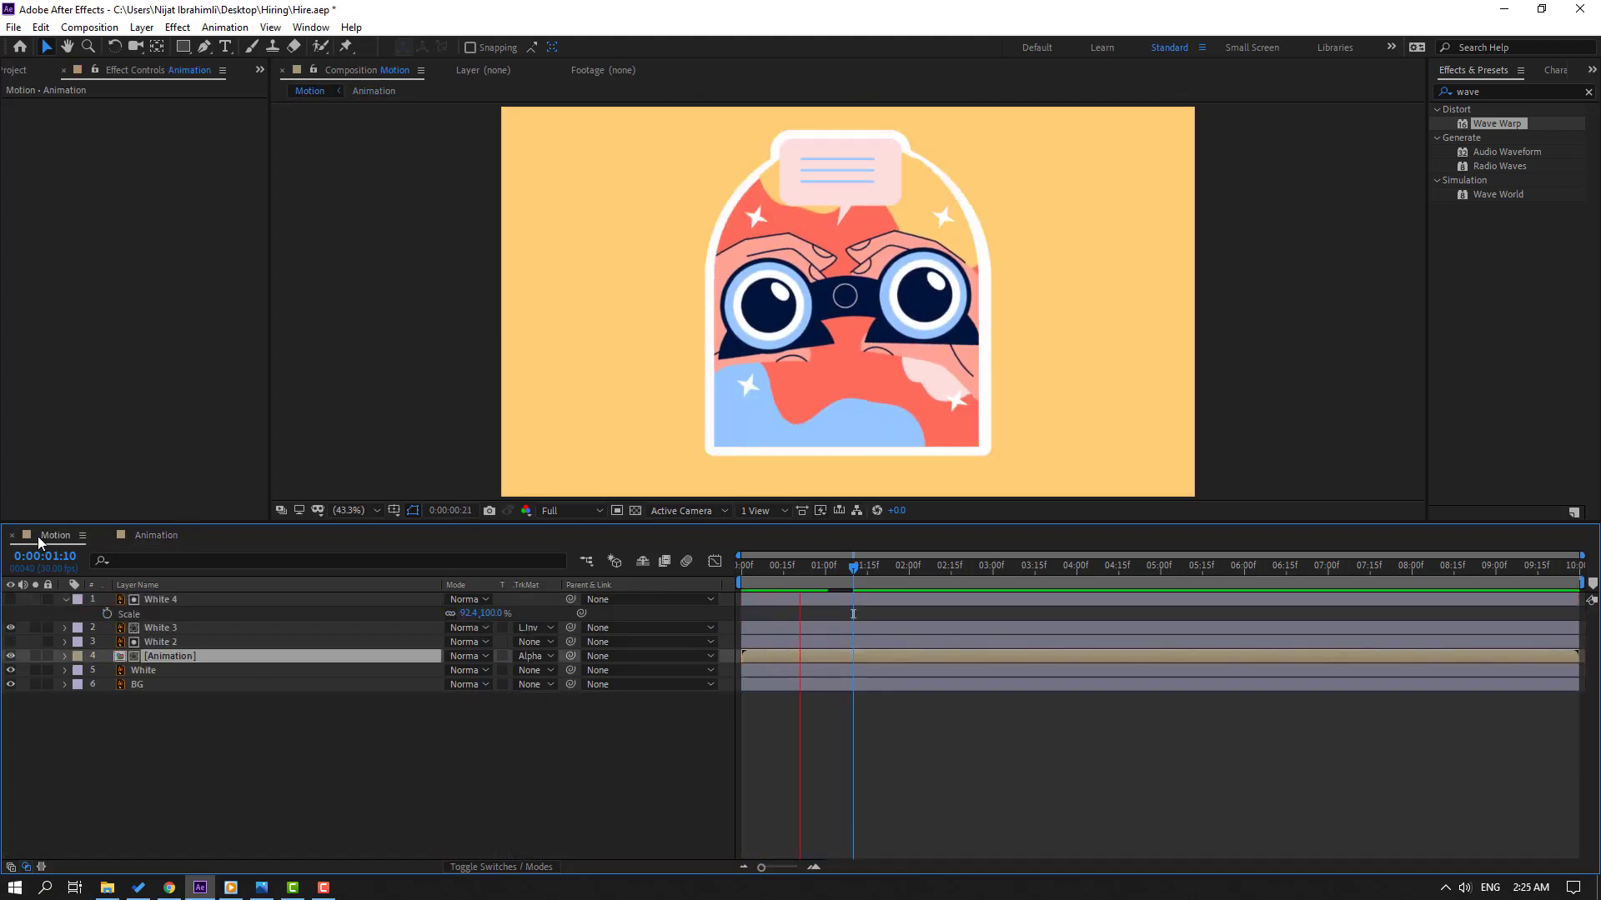
key(space)
click(150, 532)
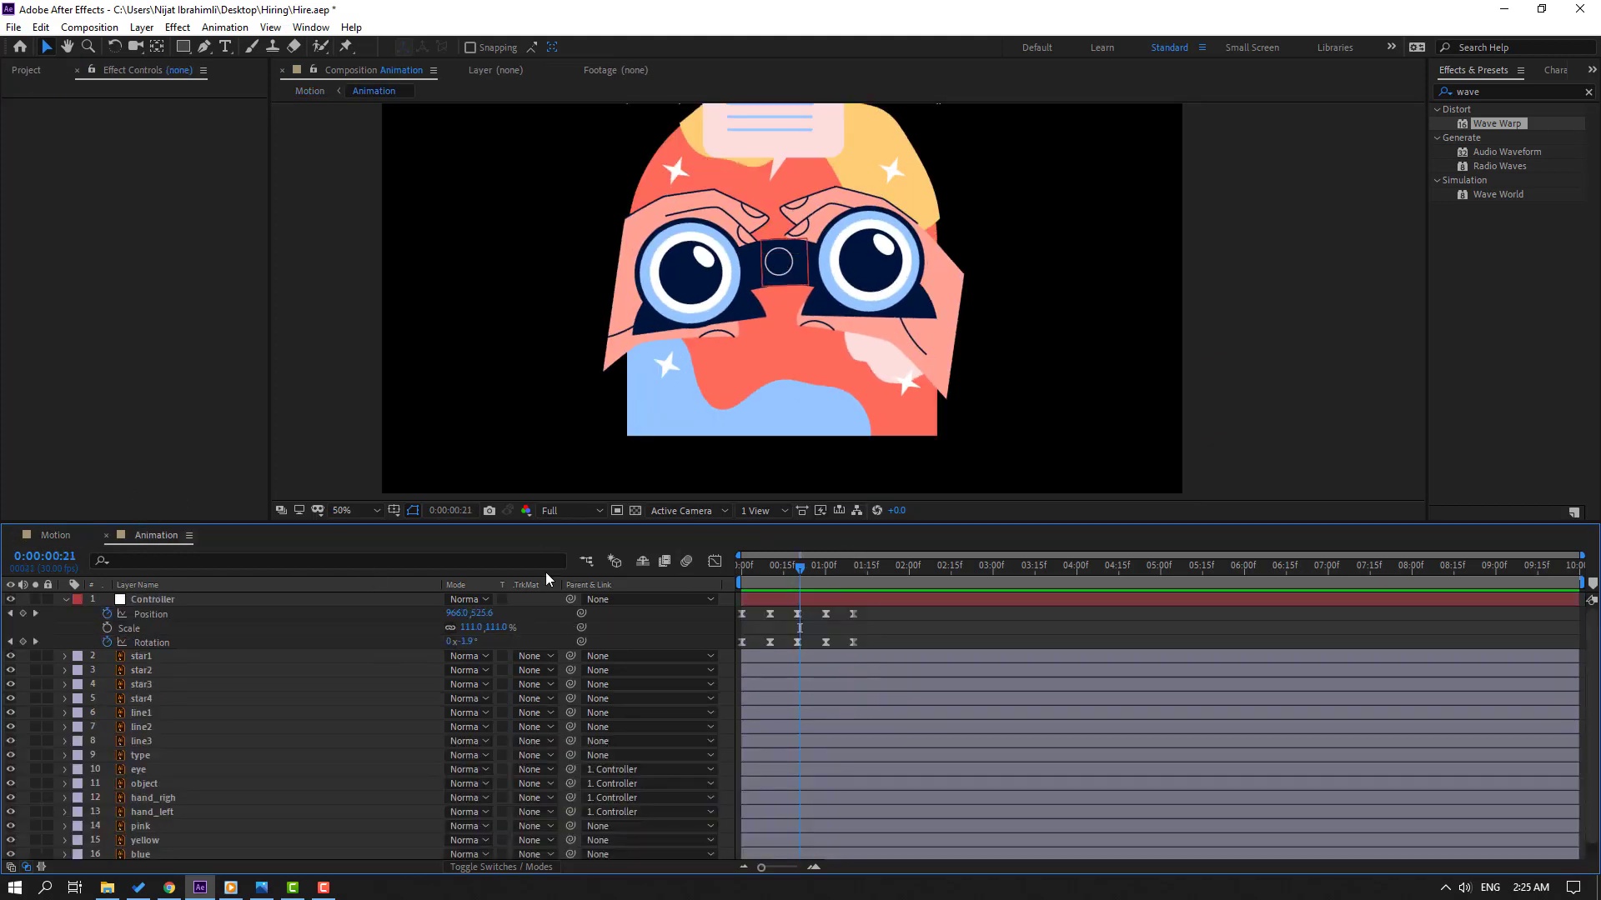
- Keyframe the Controller's Position at 01:22 and move it down-left at 02:02
drag(803, 572, 886, 570)
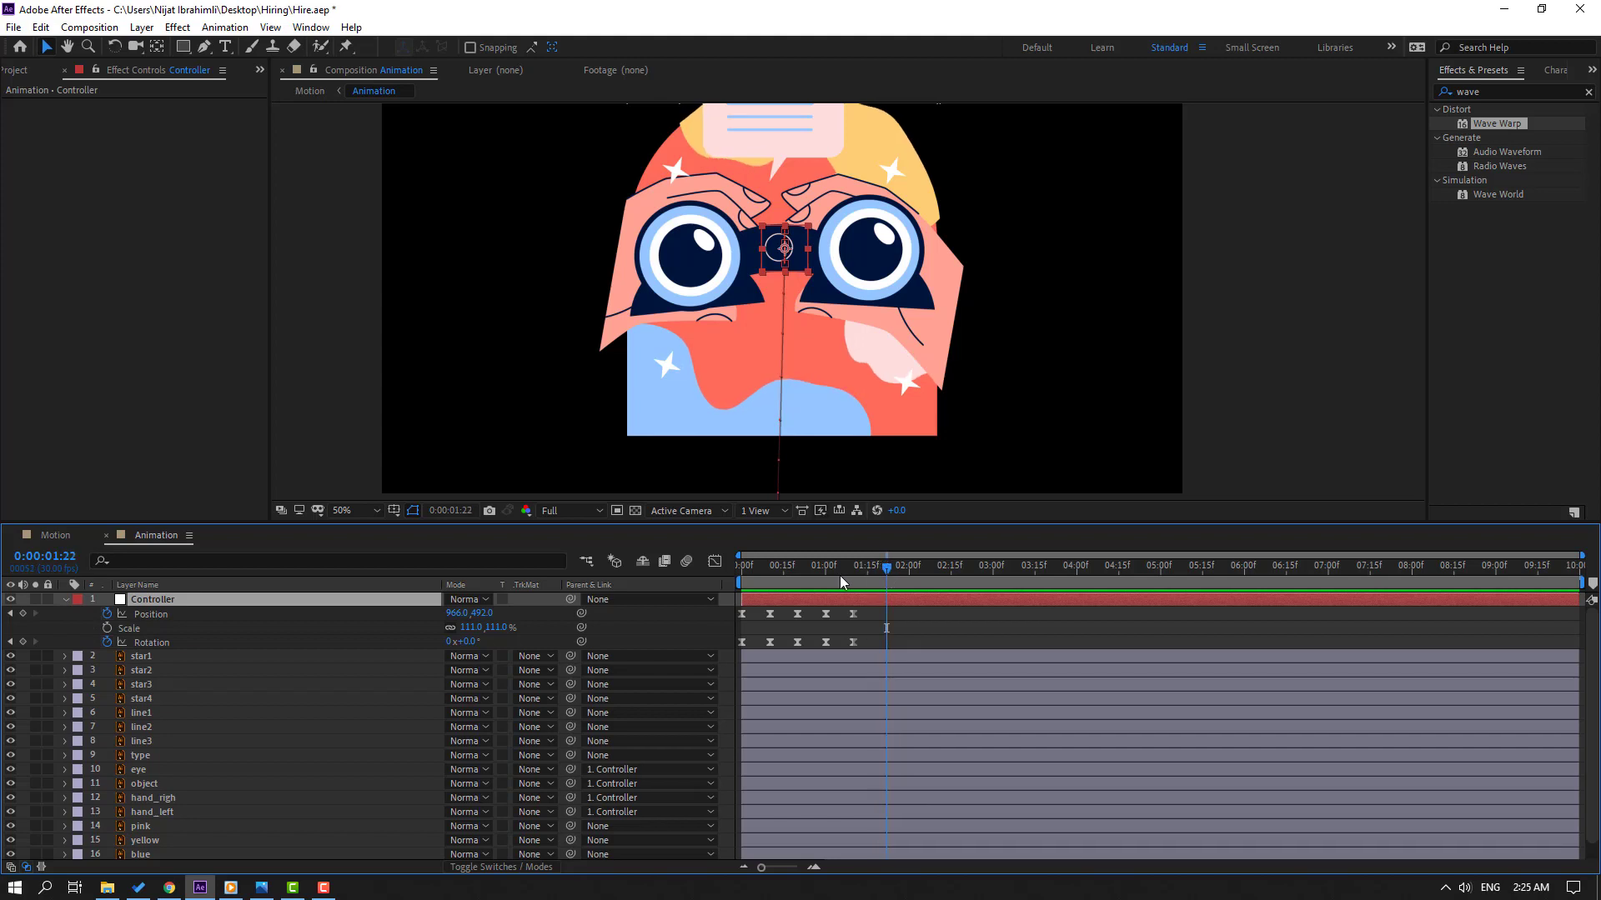
click(22, 614)
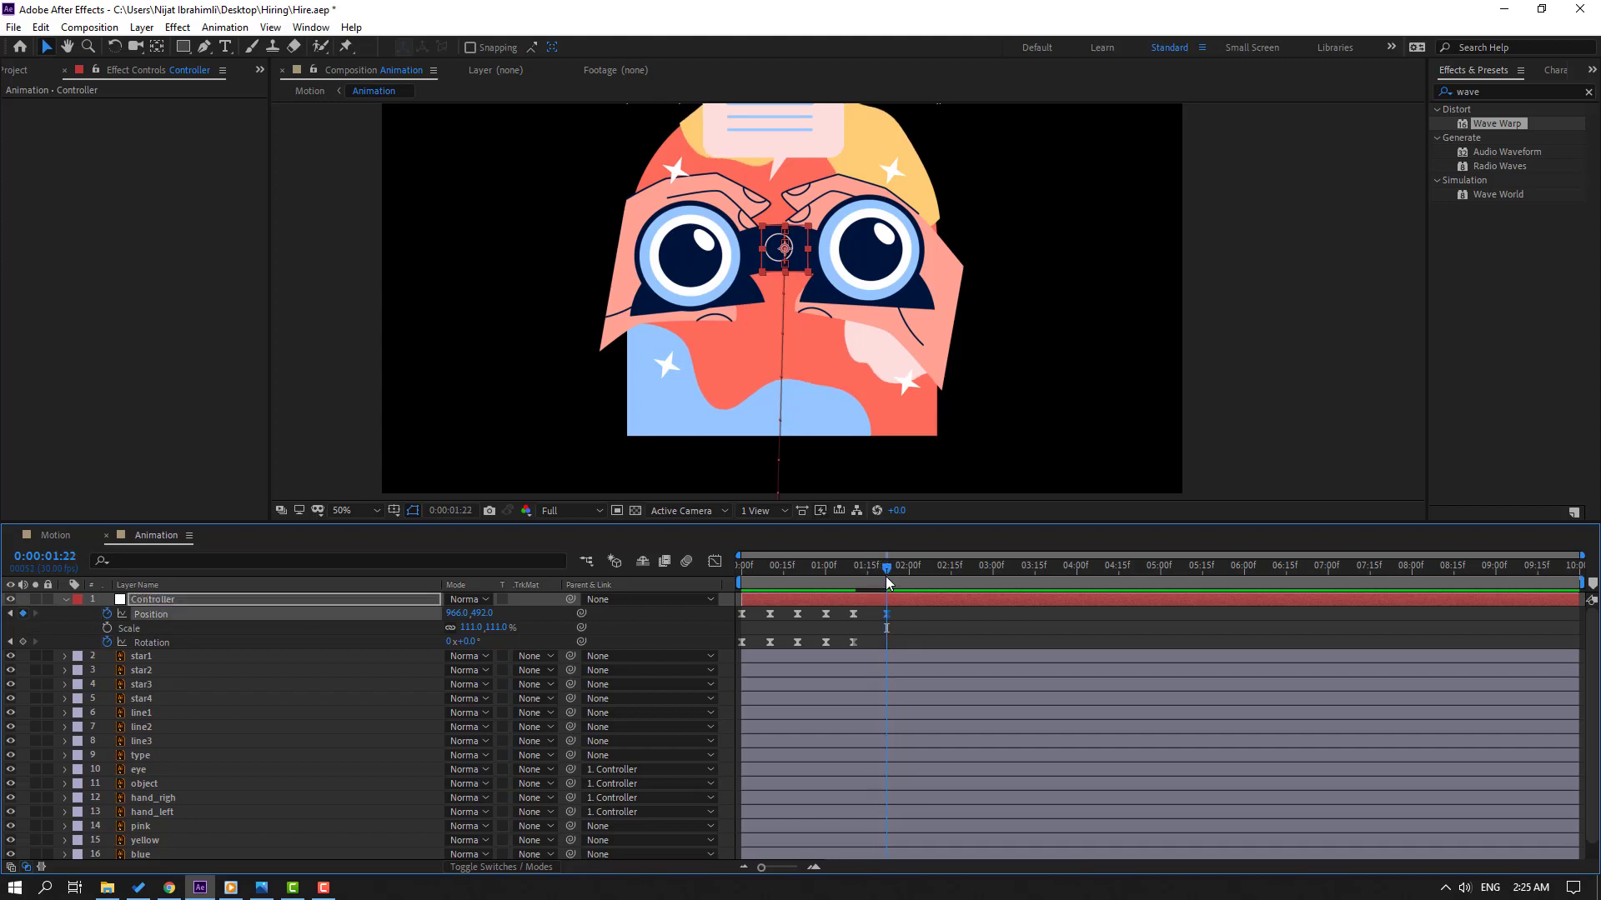
key(shift+Page_Down)
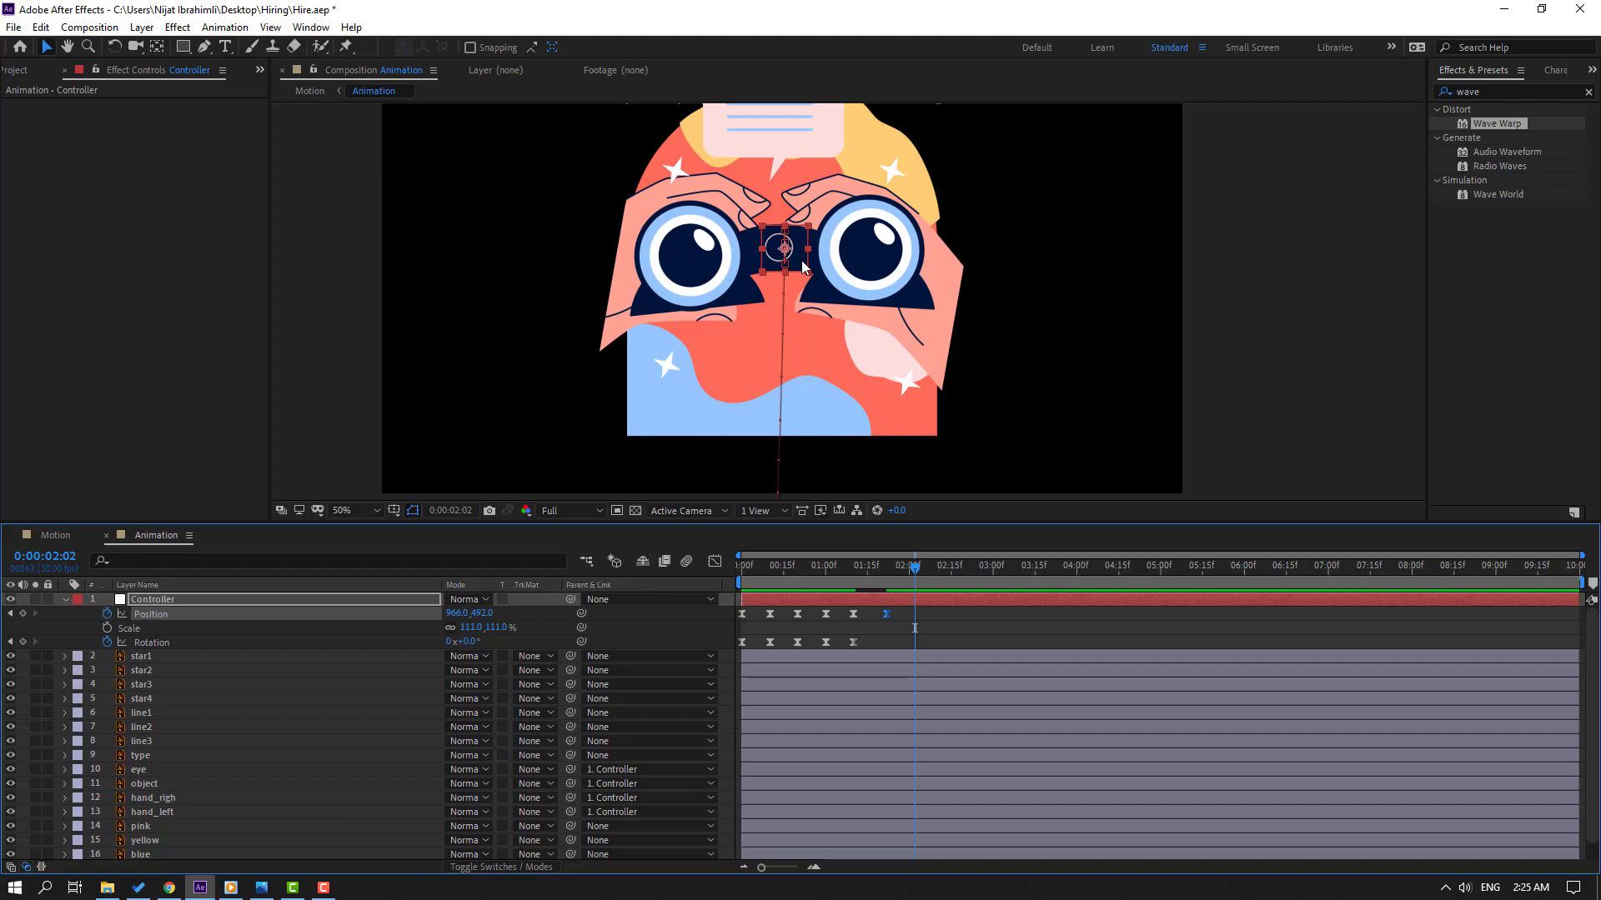
drag(802, 261, 757, 292)
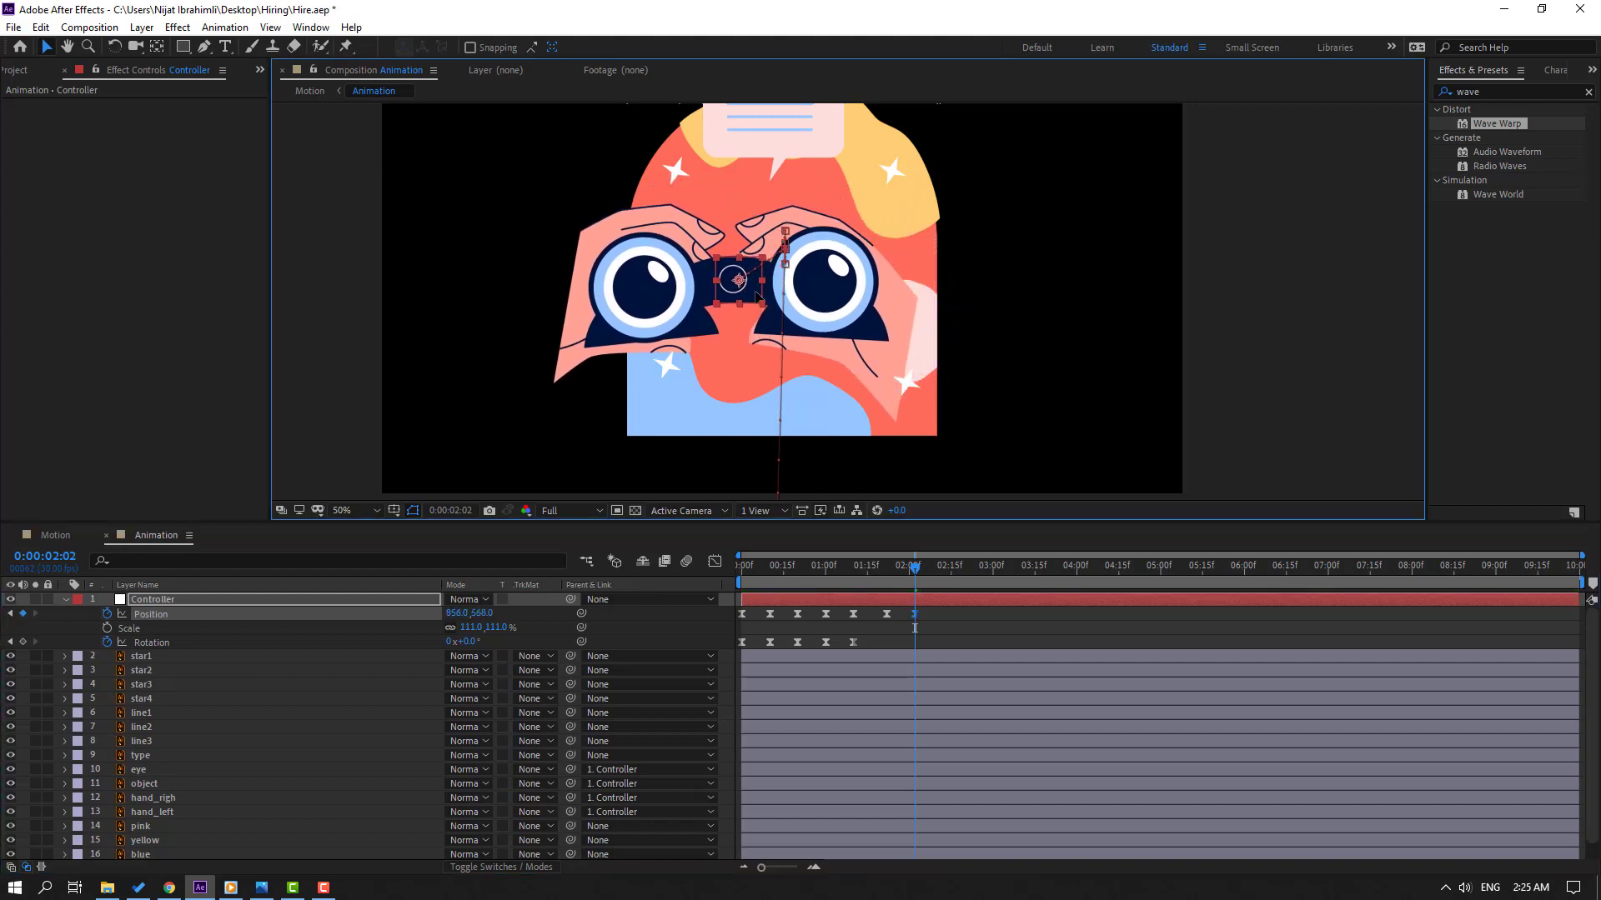
- Add a Rotation keyframe at 01:22 and tilt the Controller to 8° at 02:02
drag(908, 568, 885, 571)
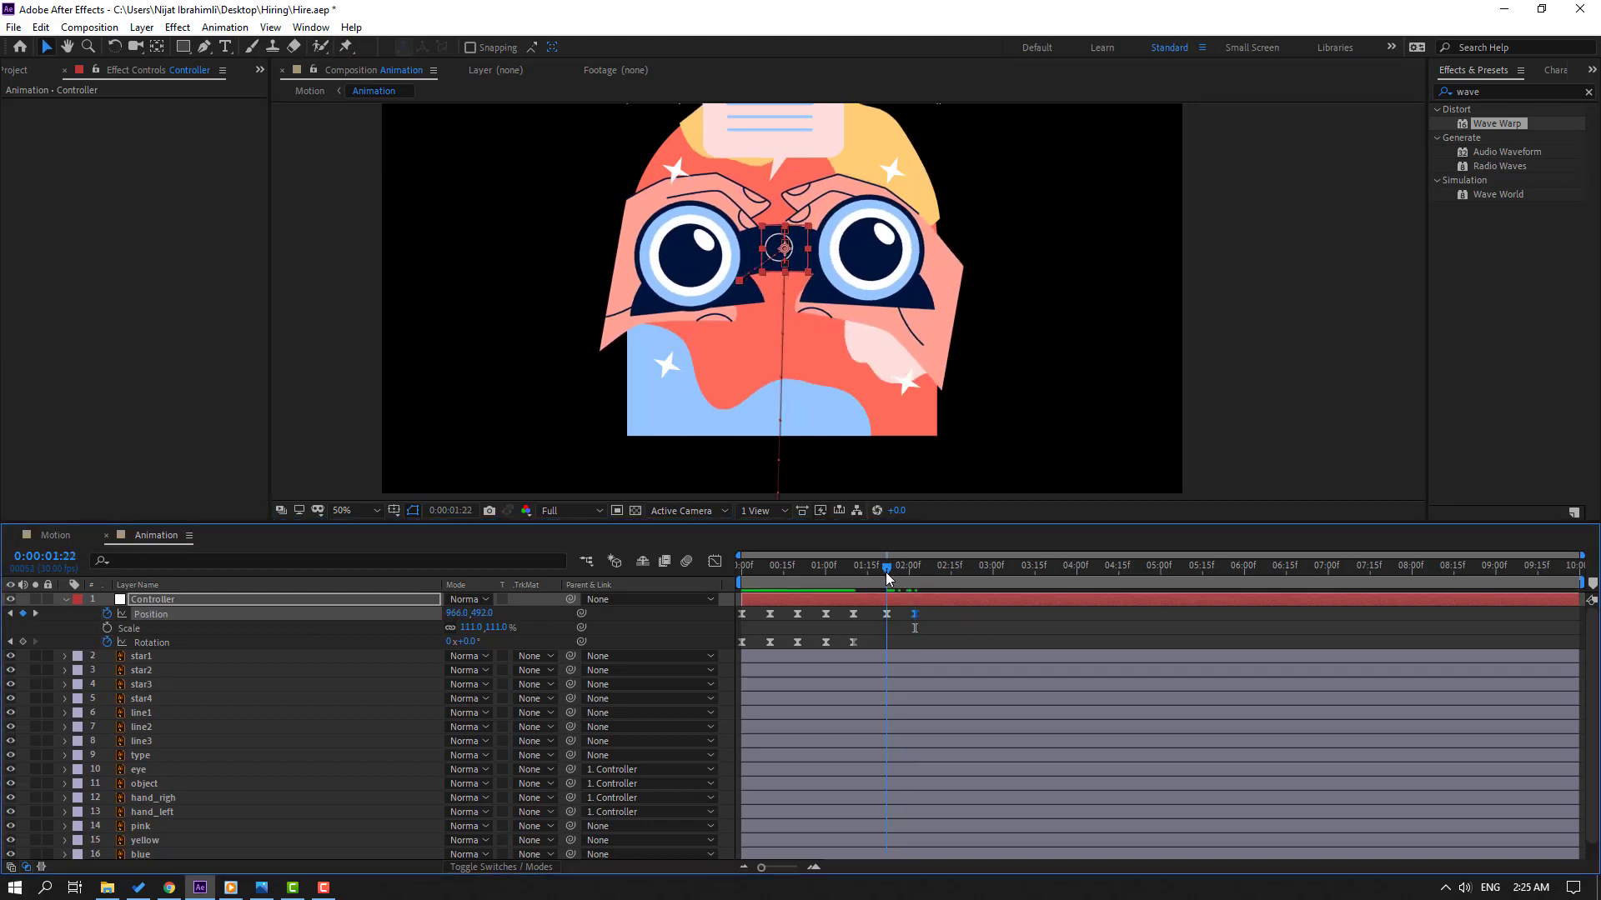
click(24, 641)
drag(887, 568, 917, 569)
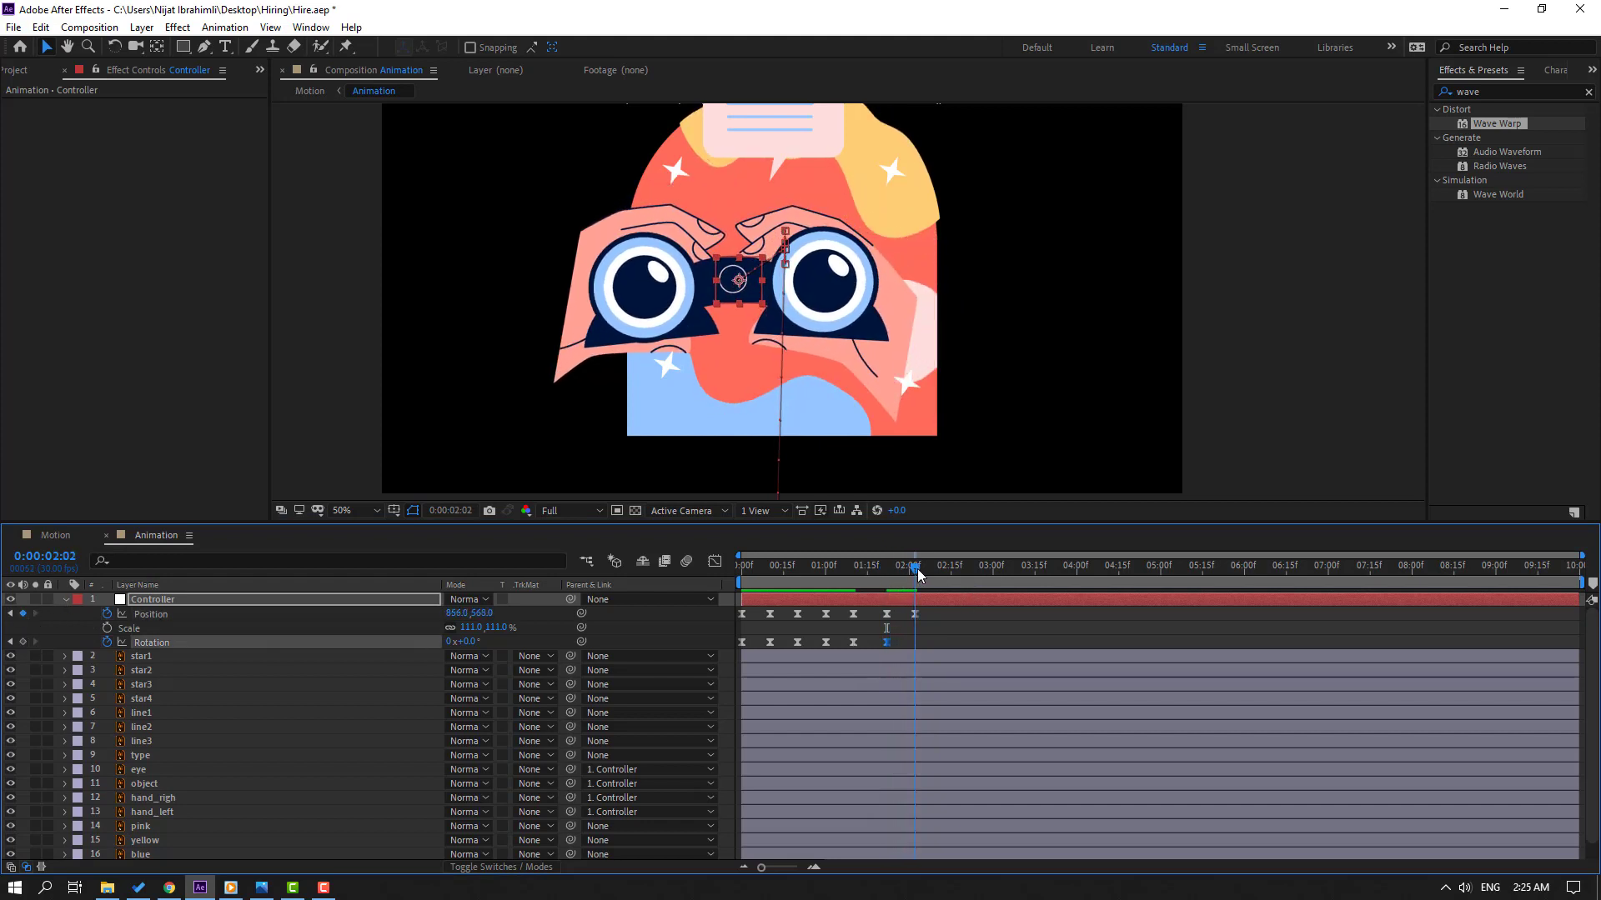
drag(455, 642, 460, 643)
key(space)
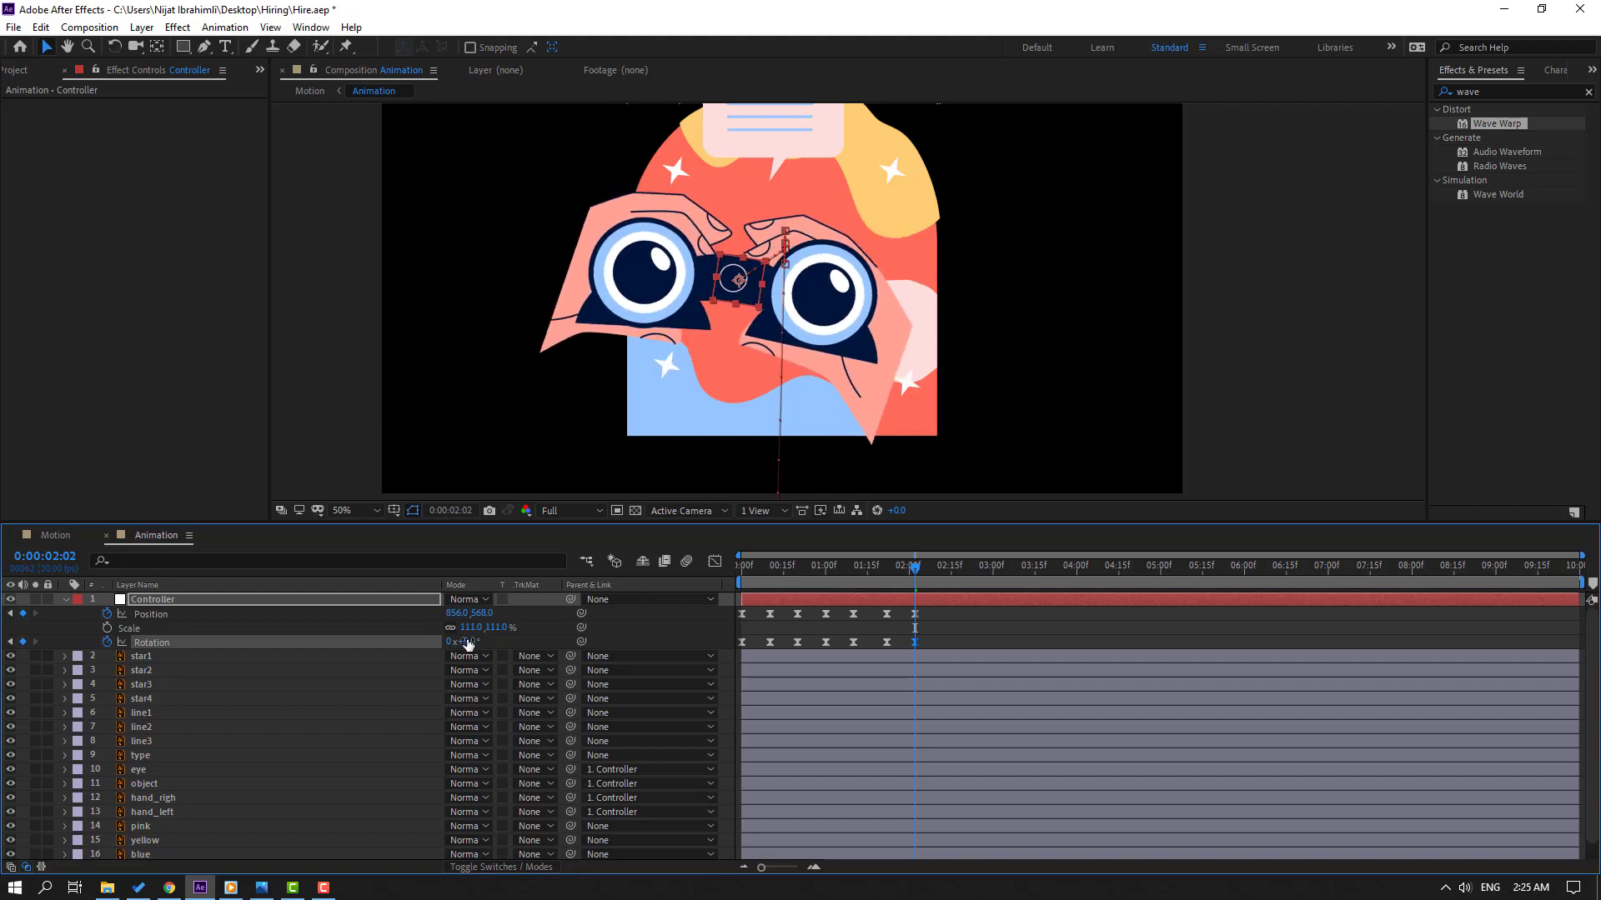
key(space)
mouse_move(872, 567)
mouse_down()
mouse_move(921, 567)
mouse_move(887, 568)
mouse_up()
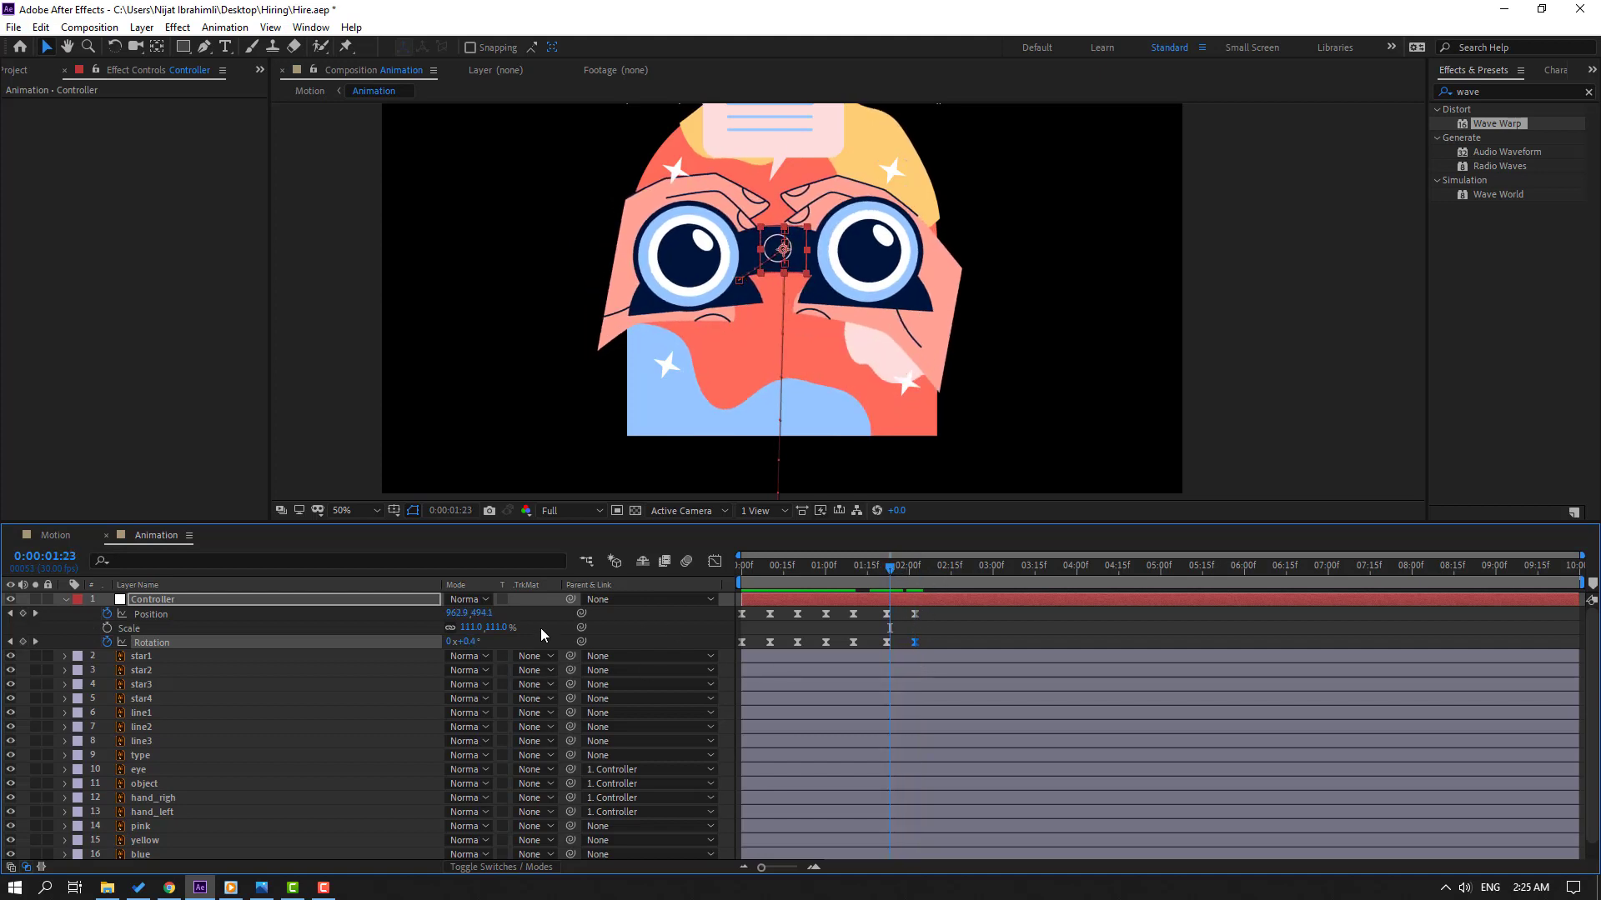
- Keyframe the Controller's Scale at 01:22 and adjust it at 02:02, checking in Motion
key(Page_Up)
click(106, 627)
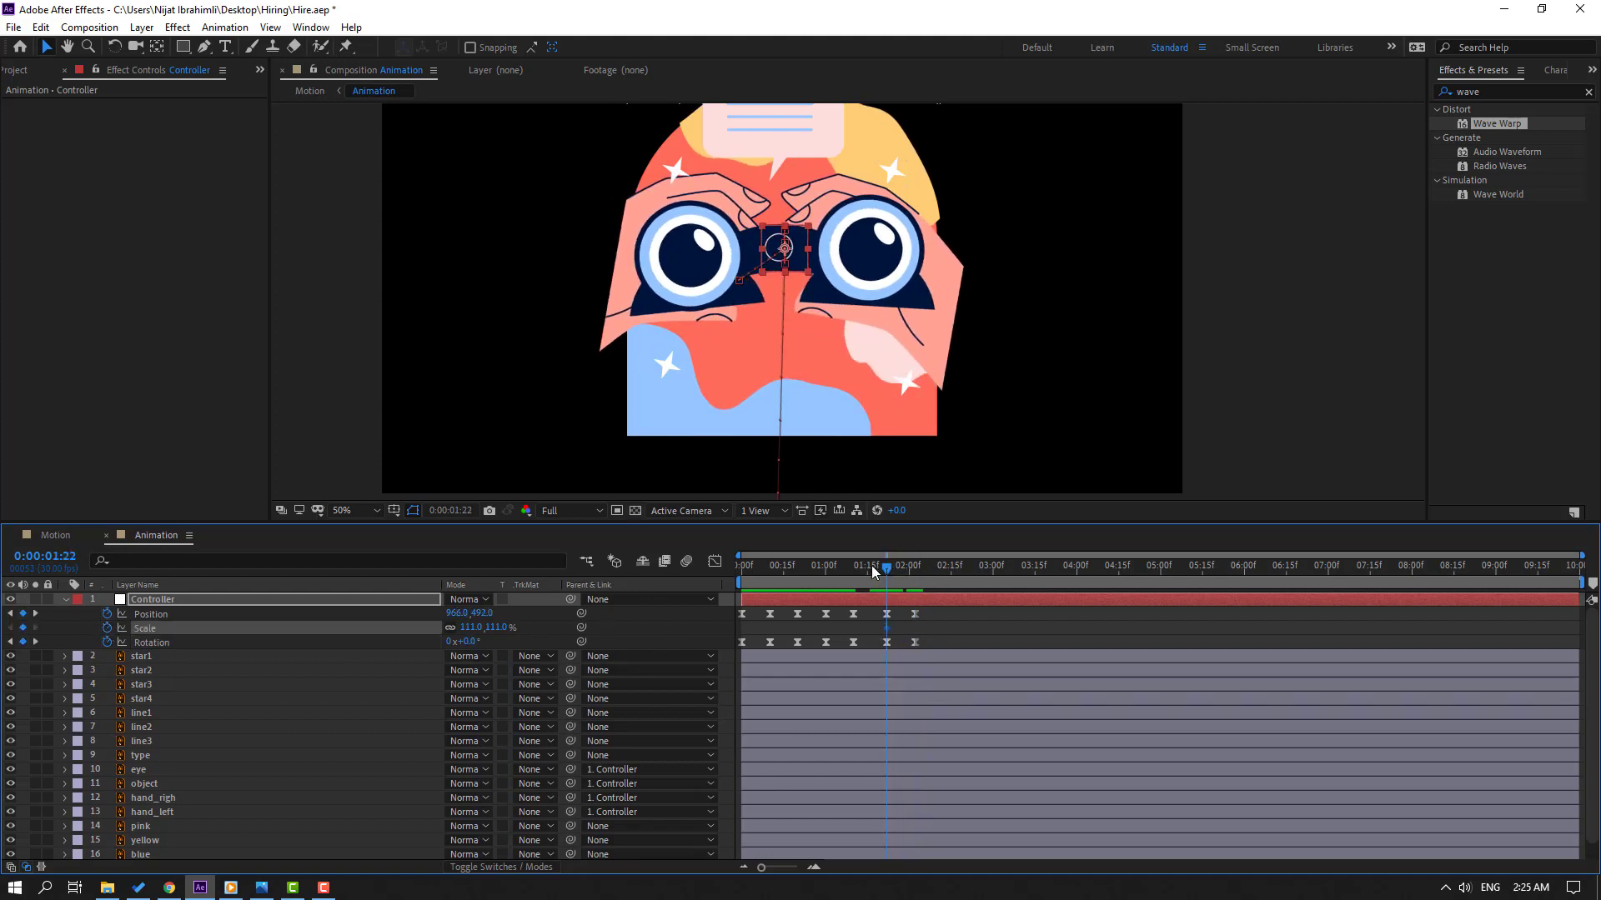
click(914, 566)
drag(471, 636, 493, 627)
click(55, 534)
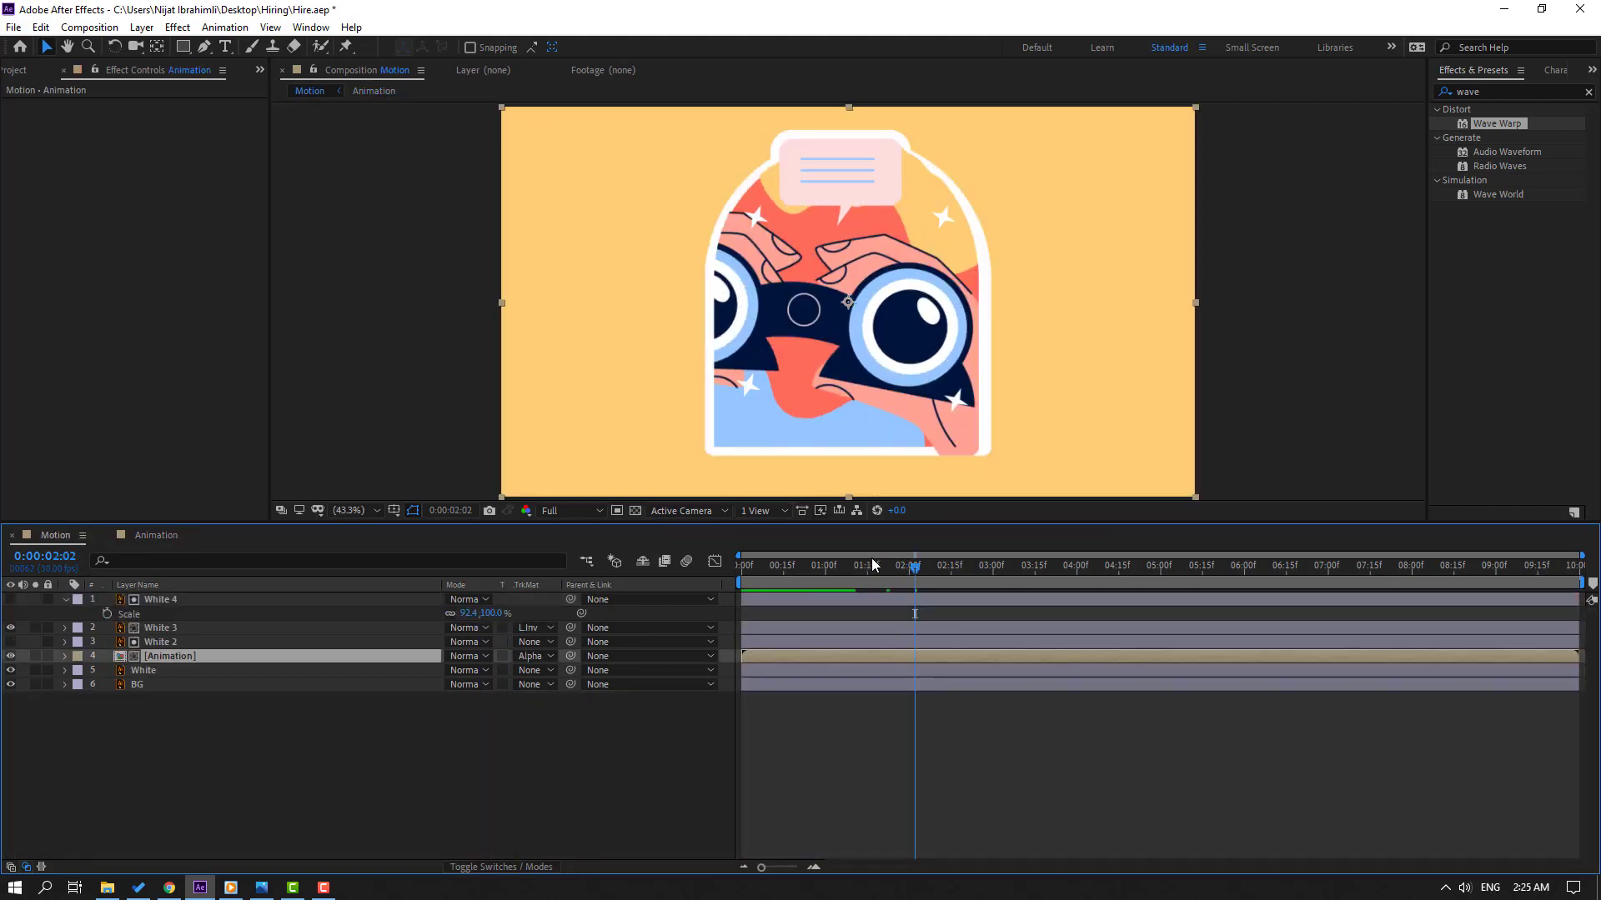
drag(872, 557, 927, 573)
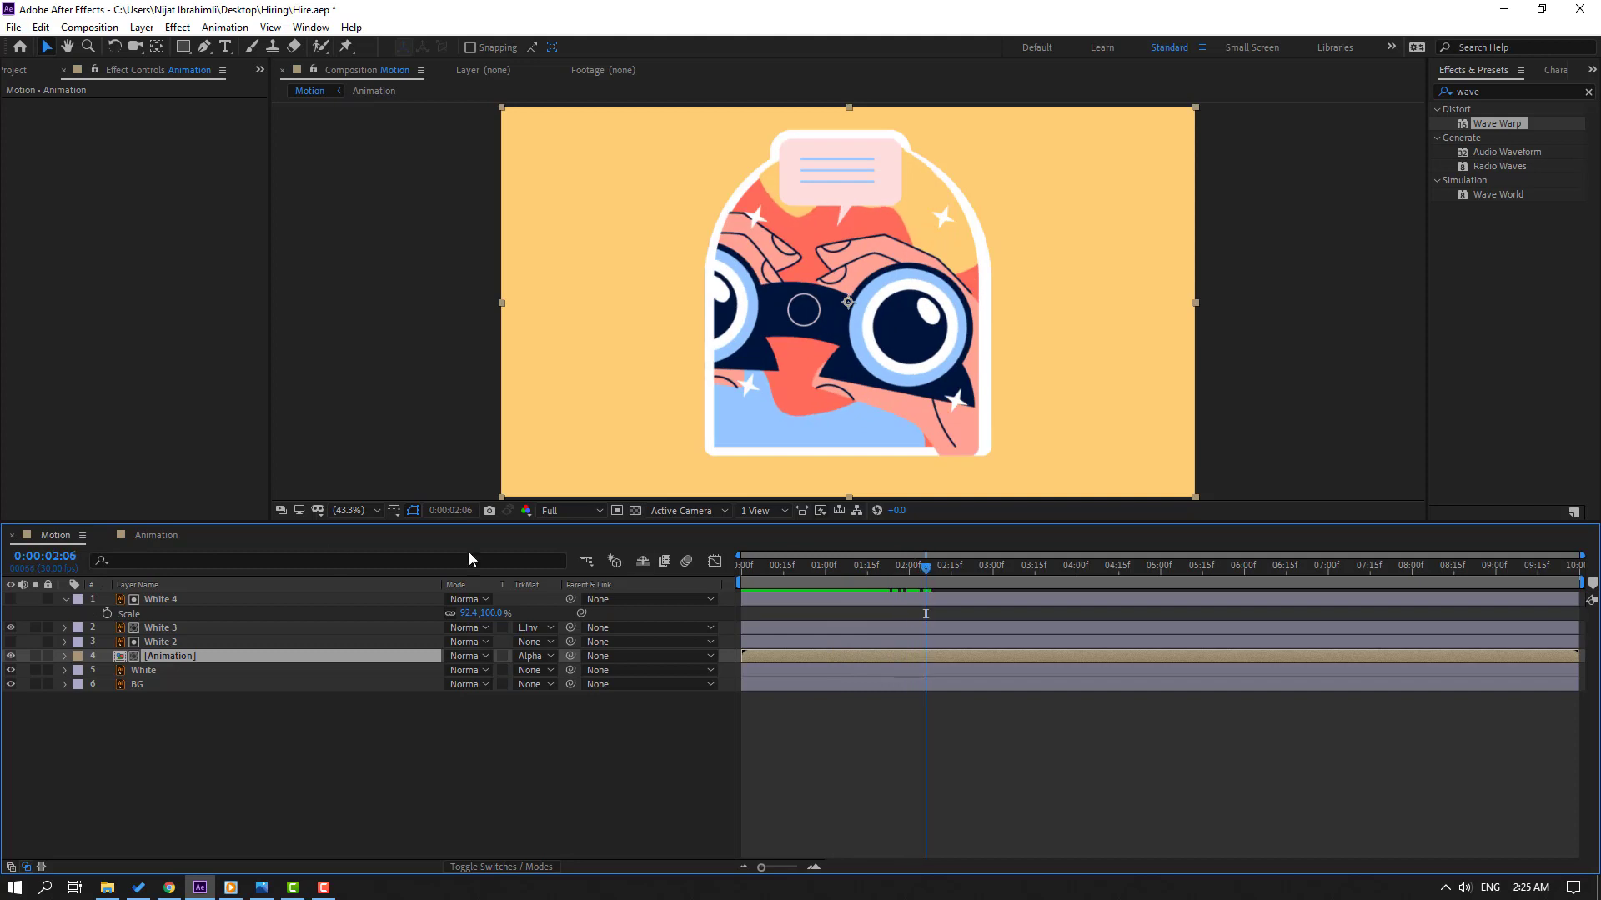
click(156, 536)
- Bring the Controller's 02:02 Scale down to 101% and select that Scale keyframe
click(918, 569)
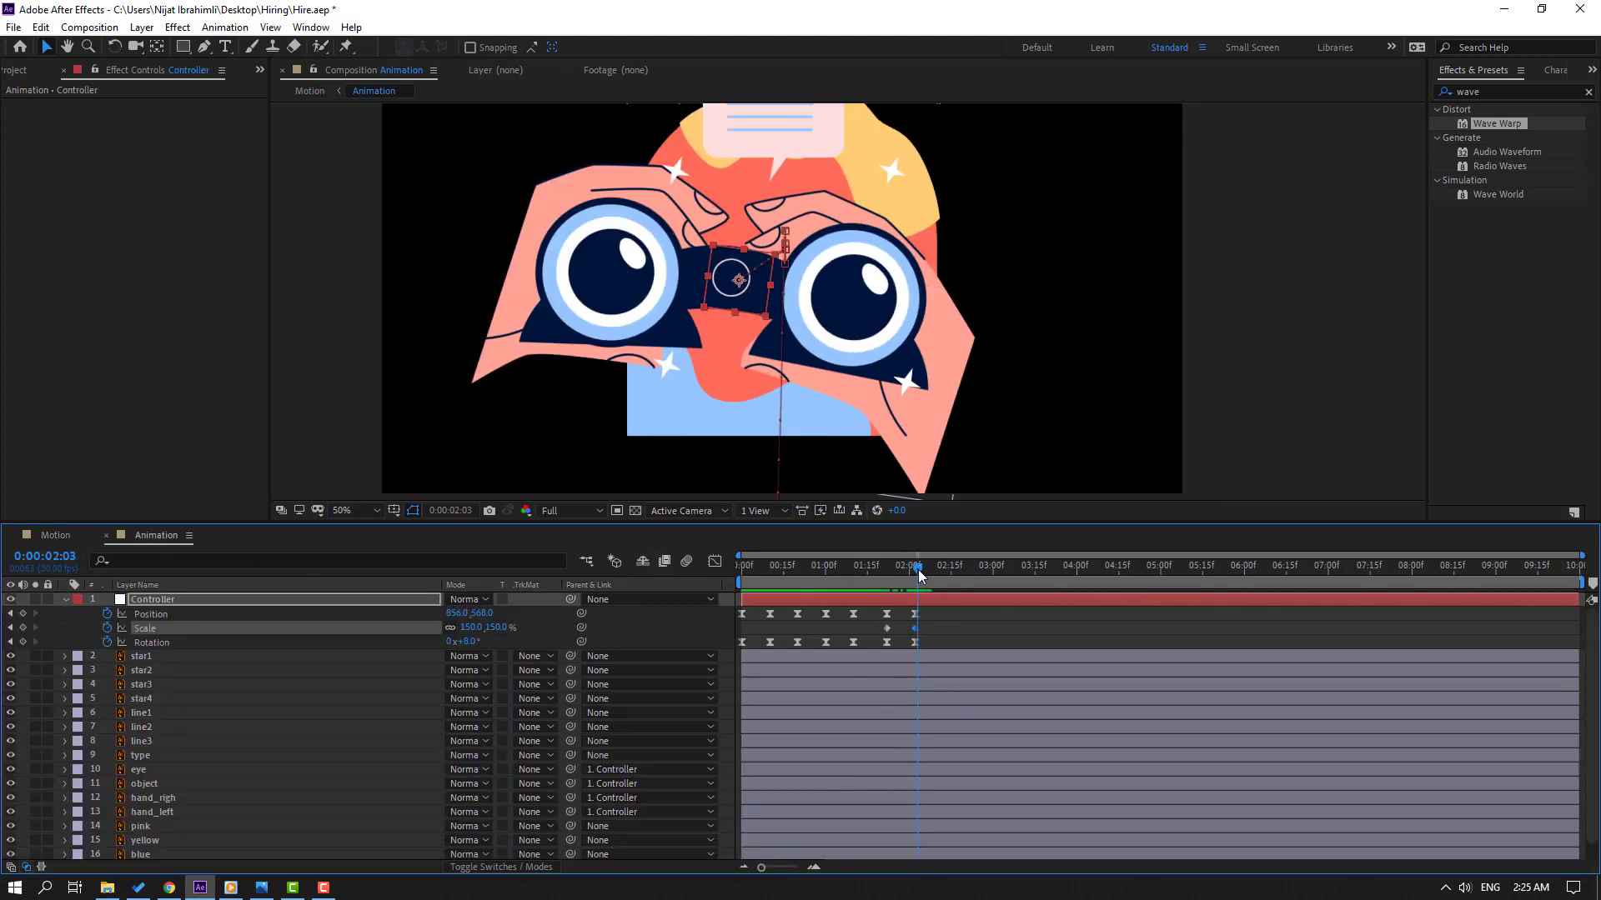
click(914, 569)
drag(471, 613, 451, 614)
click(55, 534)
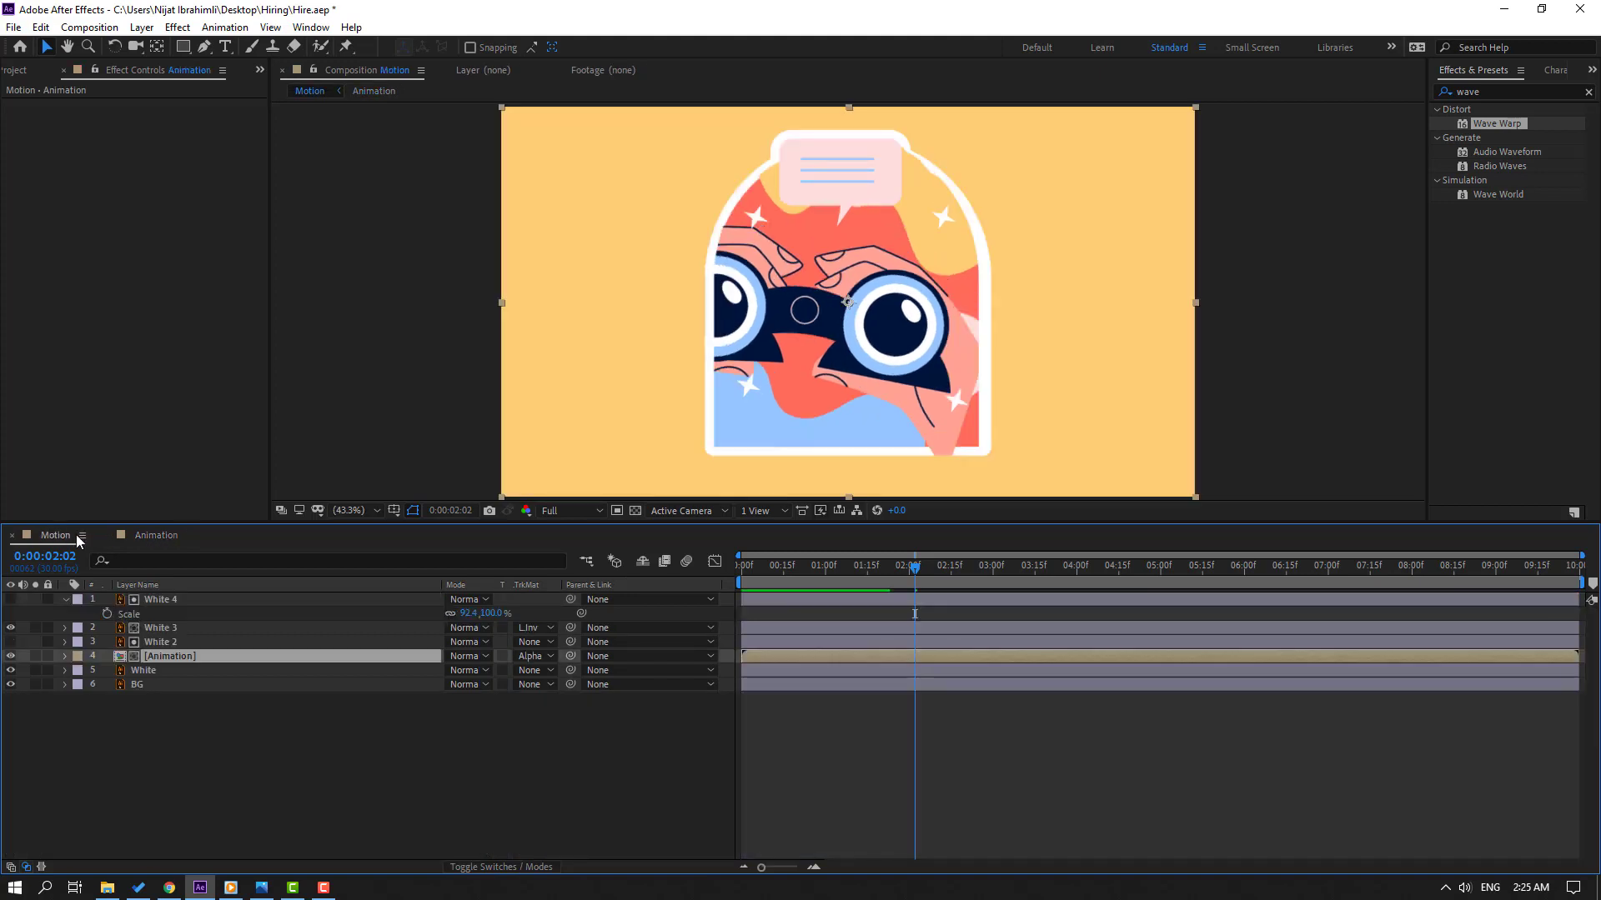
click(137, 537)
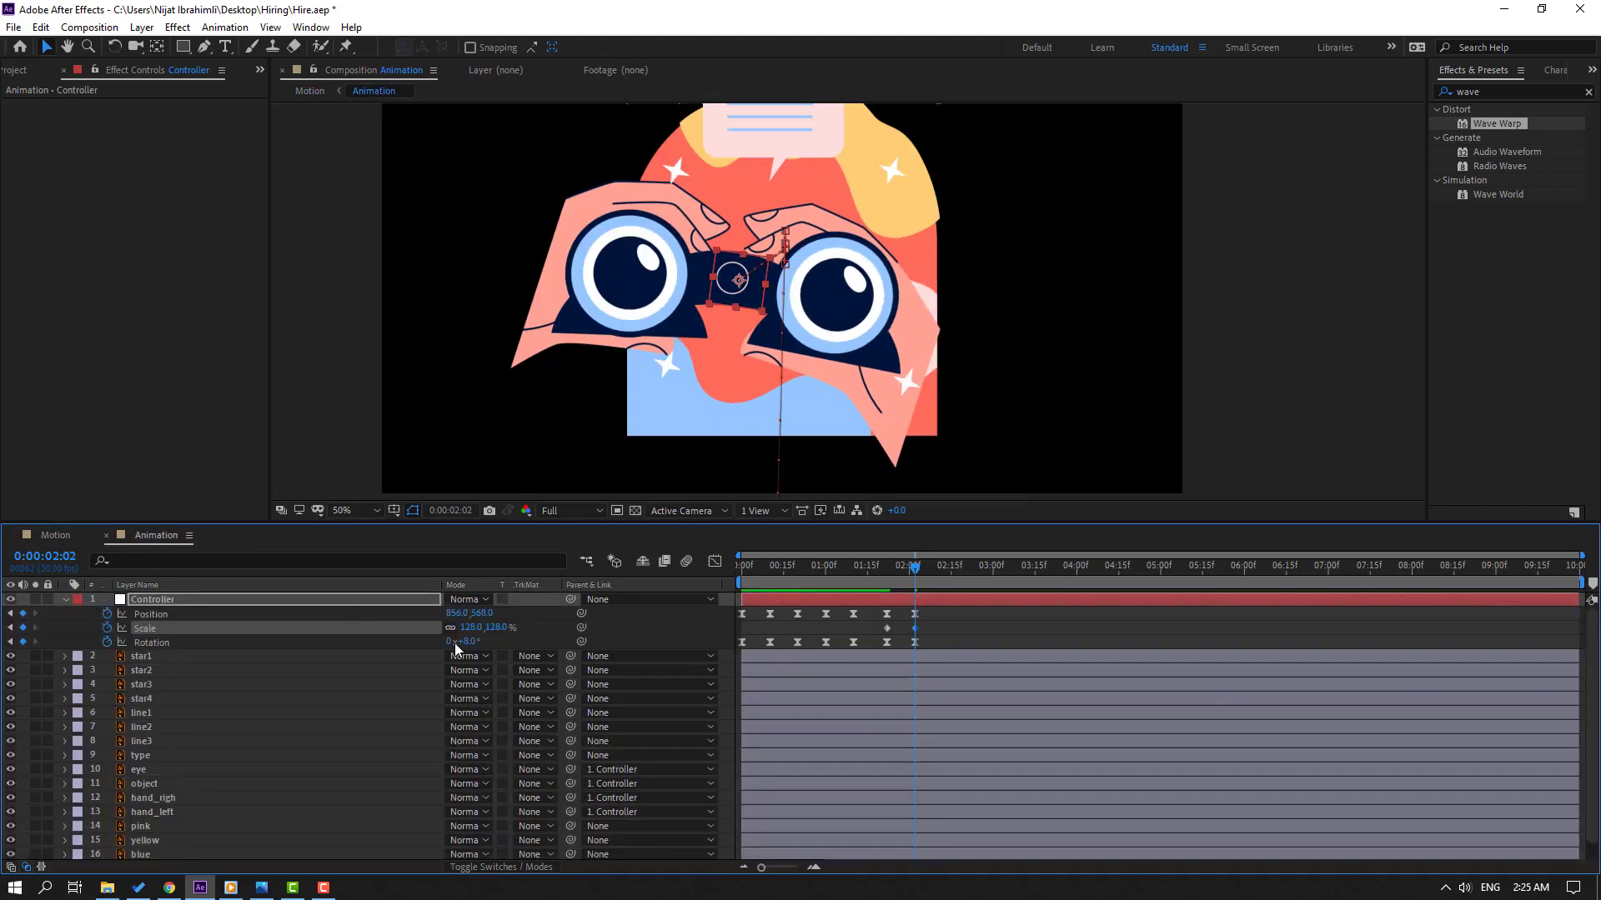
drag(468, 627, 502, 617)
click(992, 631)
click(886, 628)
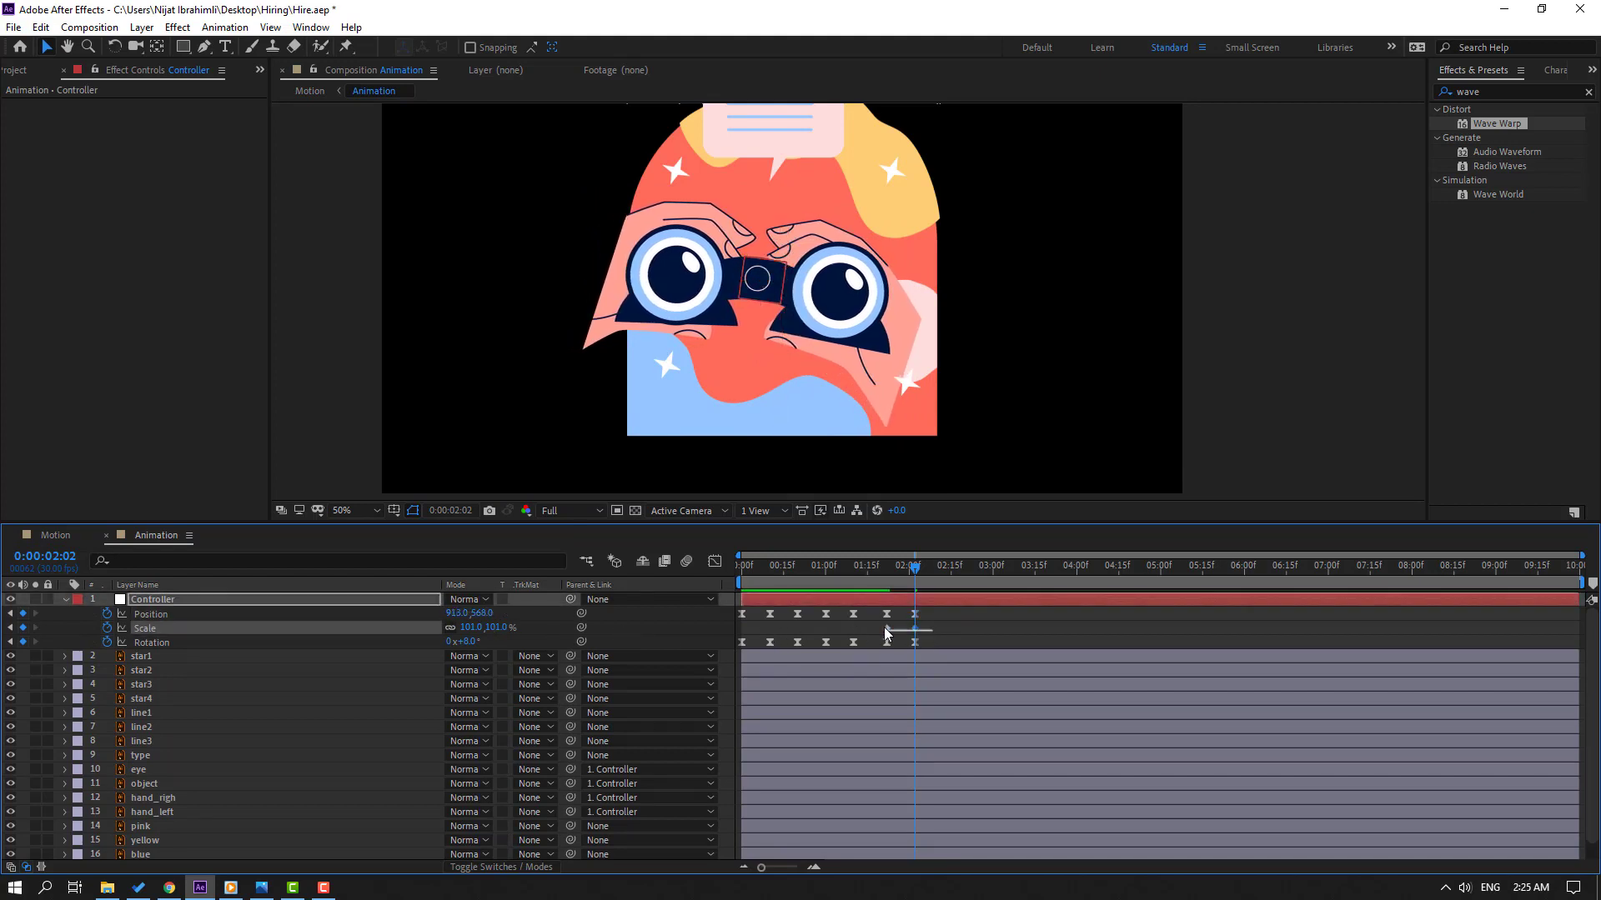
- Apply Easy Ease to the Scale keyframe and preview from about 01:00 in the Motion comp
right_click(887, 628)
mouse_move(1020, 830)
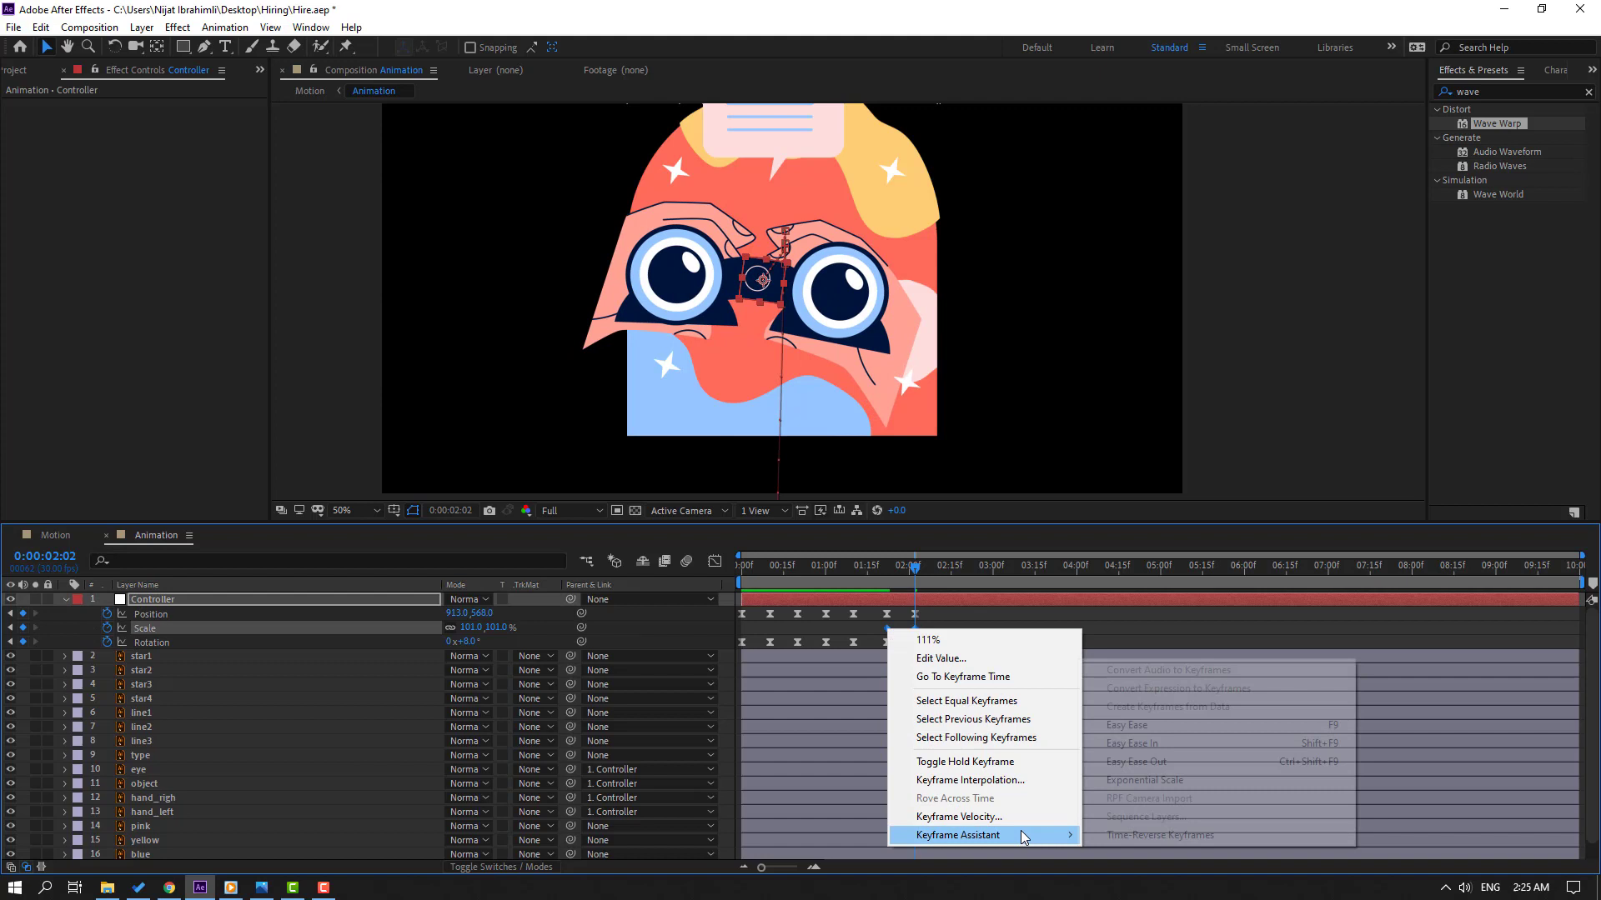
click(1182, 726)
drag(740, 582, 838, 582)
key(space)
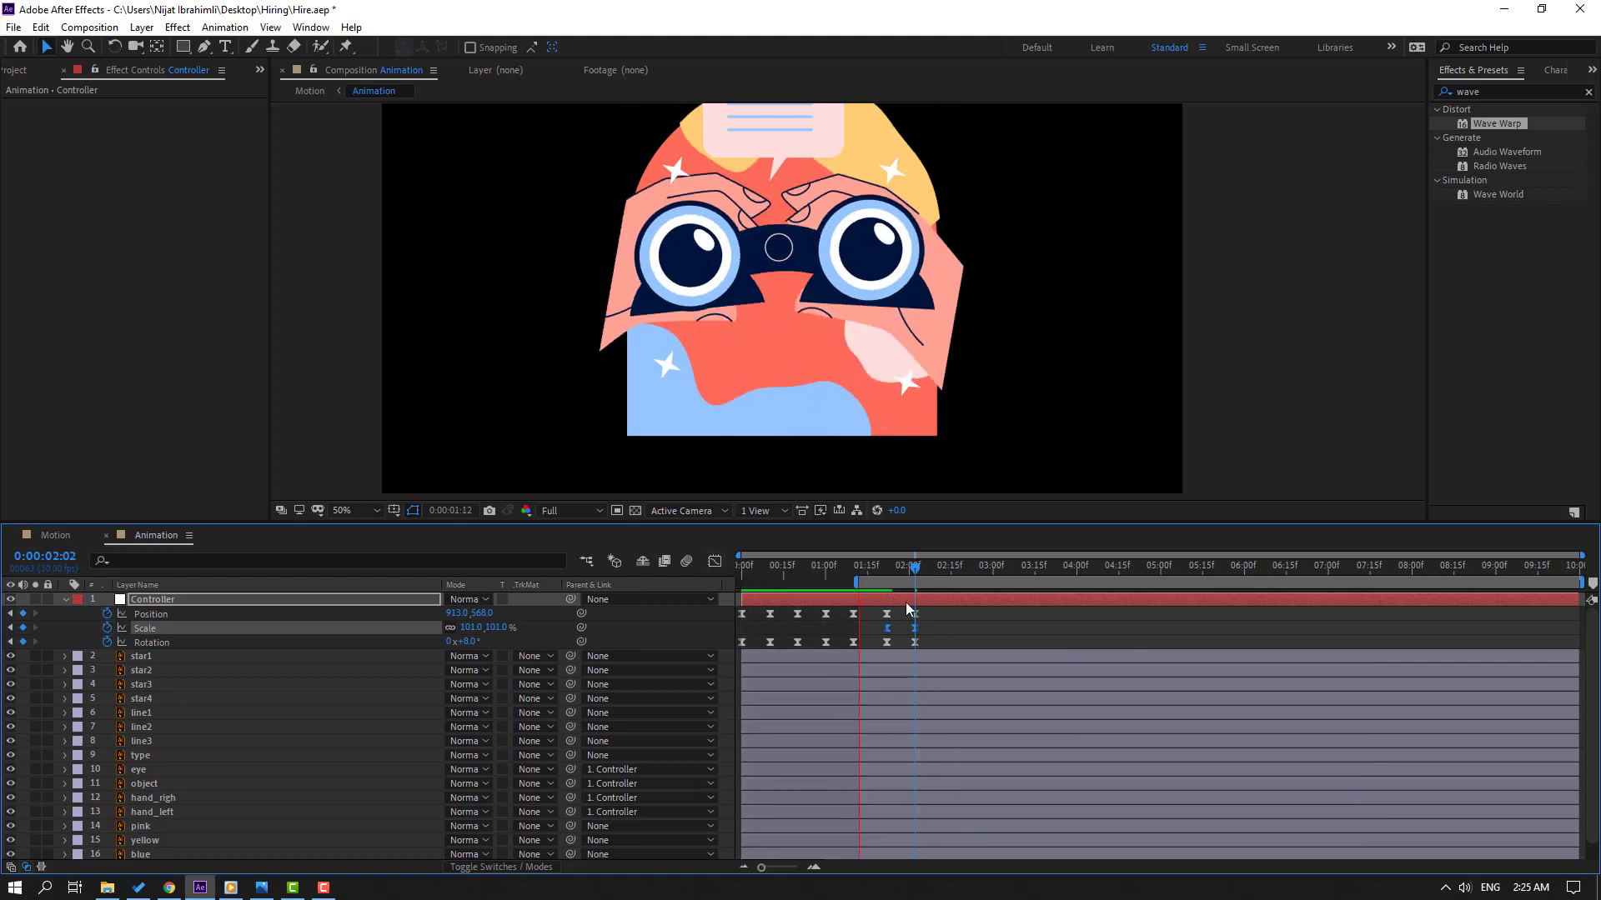
click(43, 530)
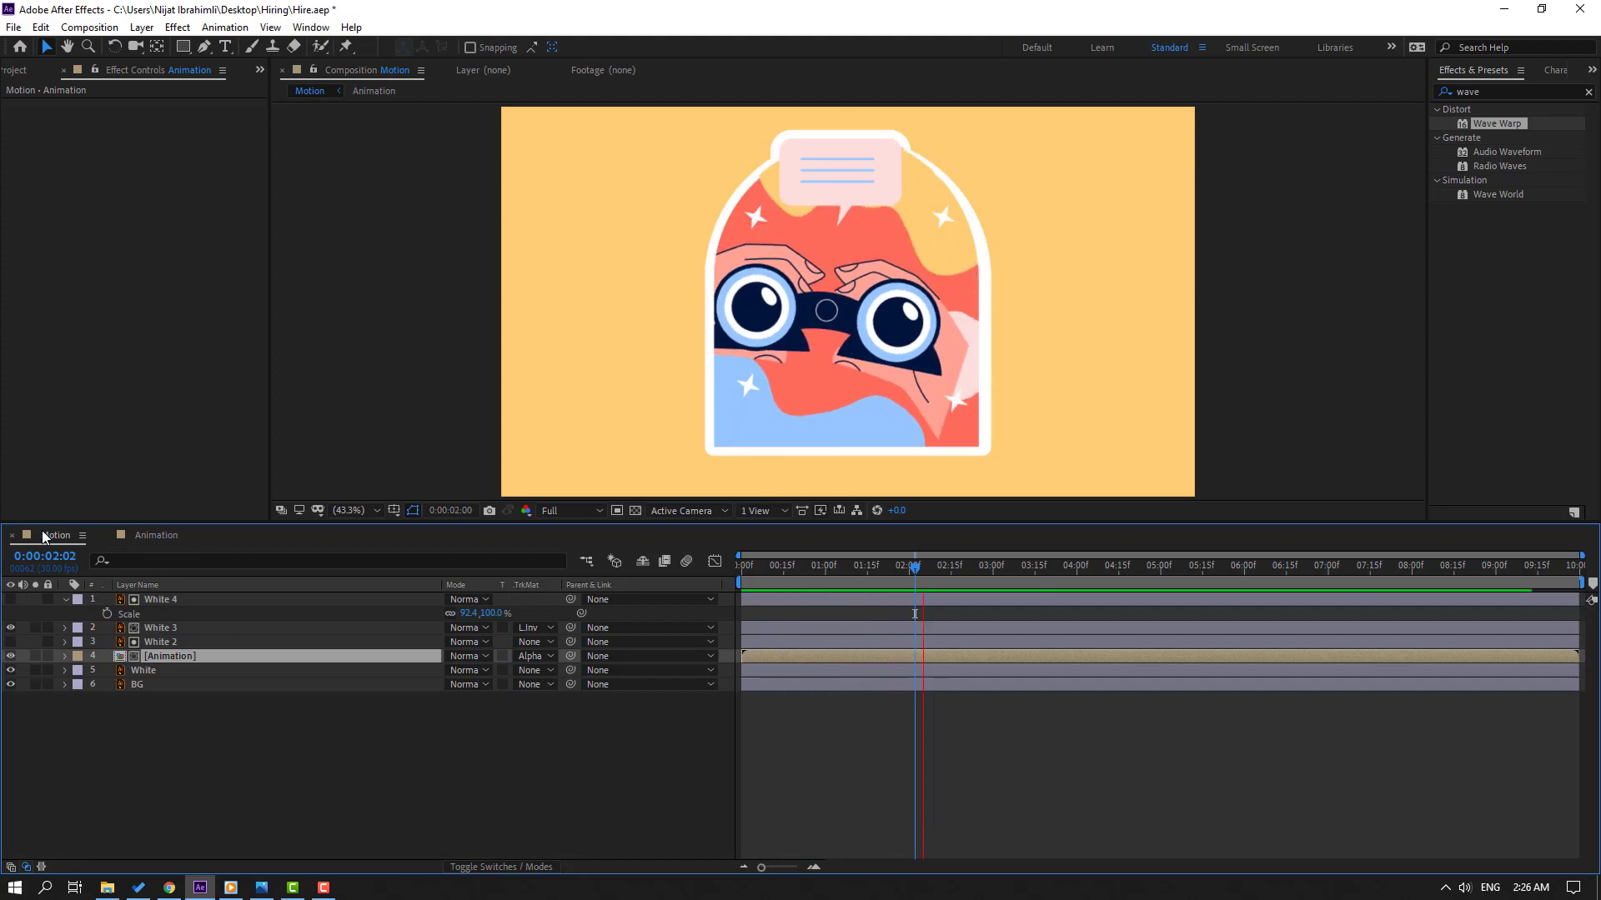
click(134, 539)
- Set the Controller's end Scale keyframe to 110% and preview
click(877, 571)
drag(878, 570, 913, 570)
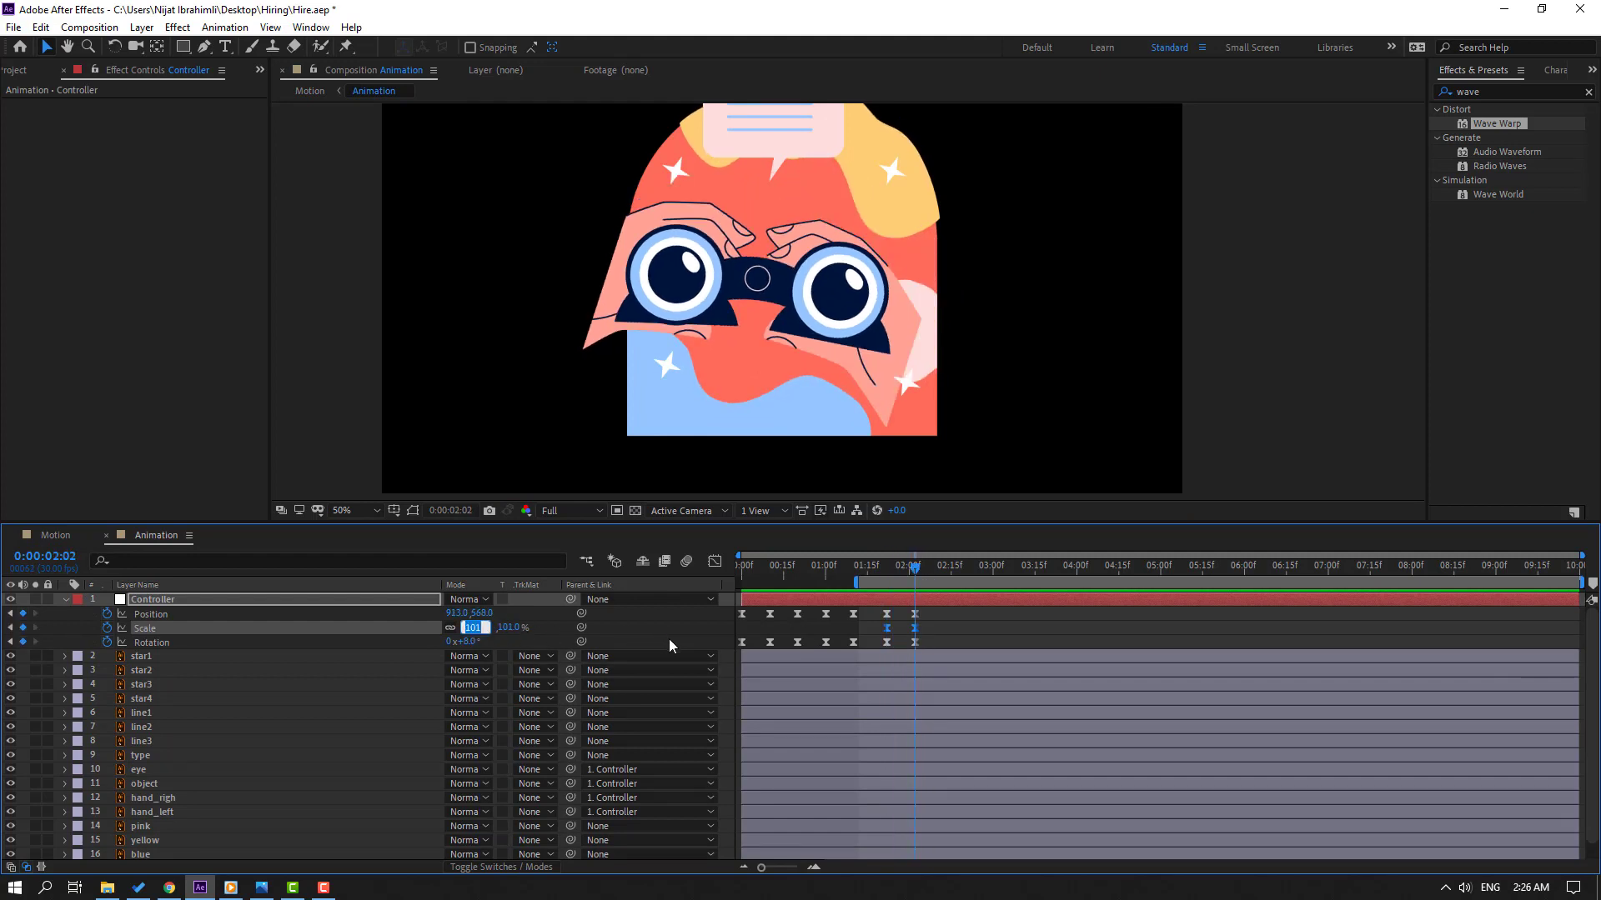
text(110)
key(Return)
key(space)
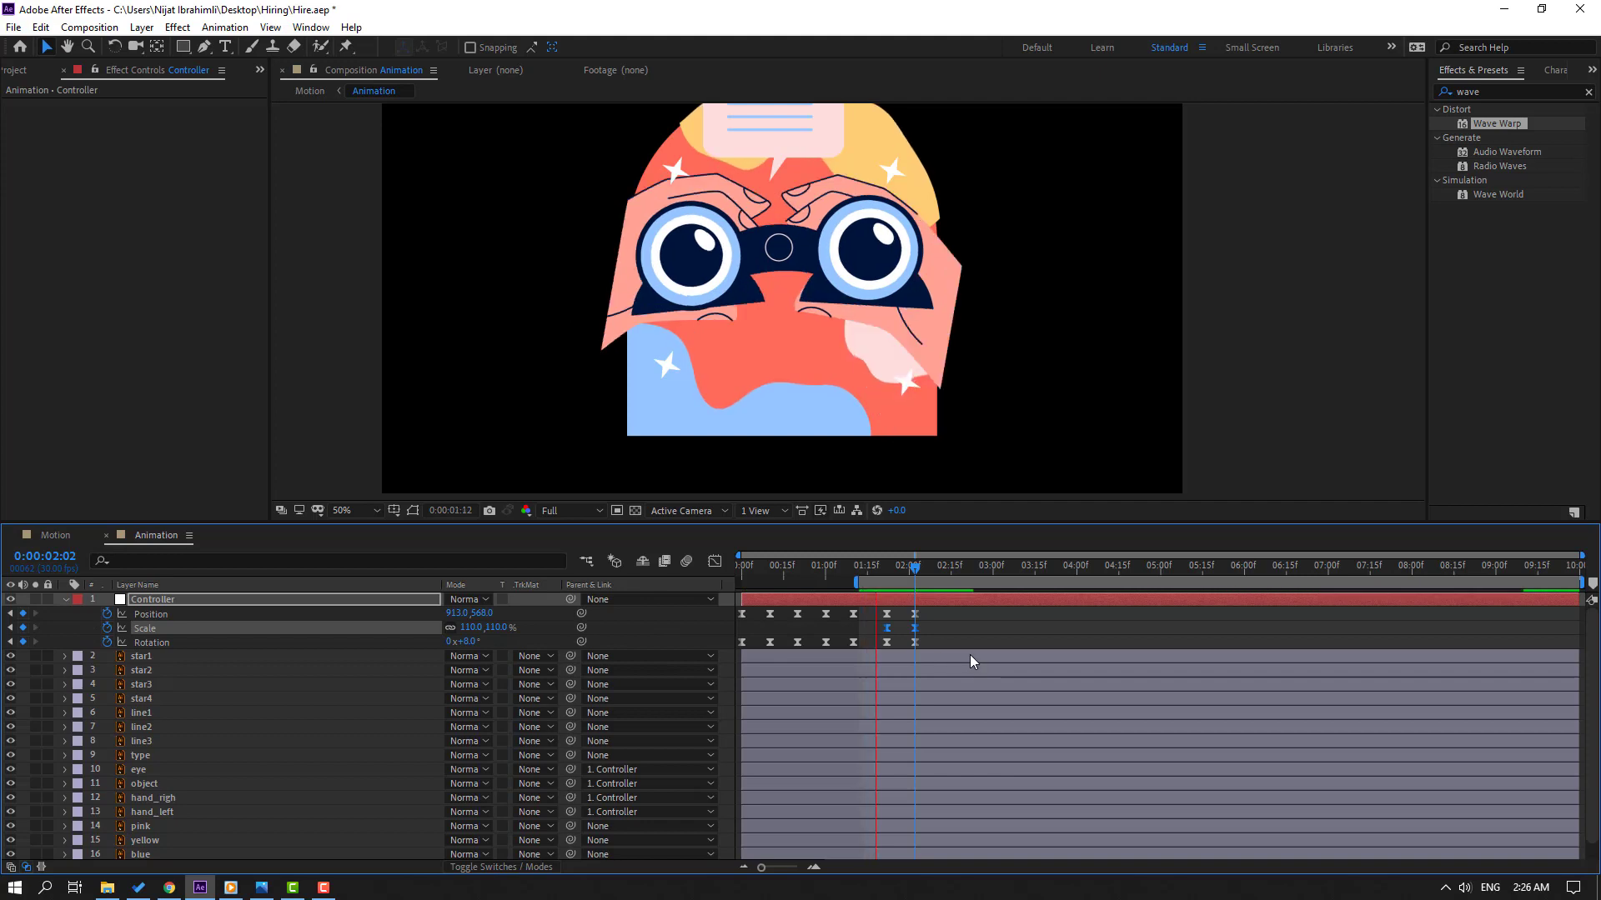
- Push the Controller's final keyframes a few frames later
drag(877, 572, 894, 565)
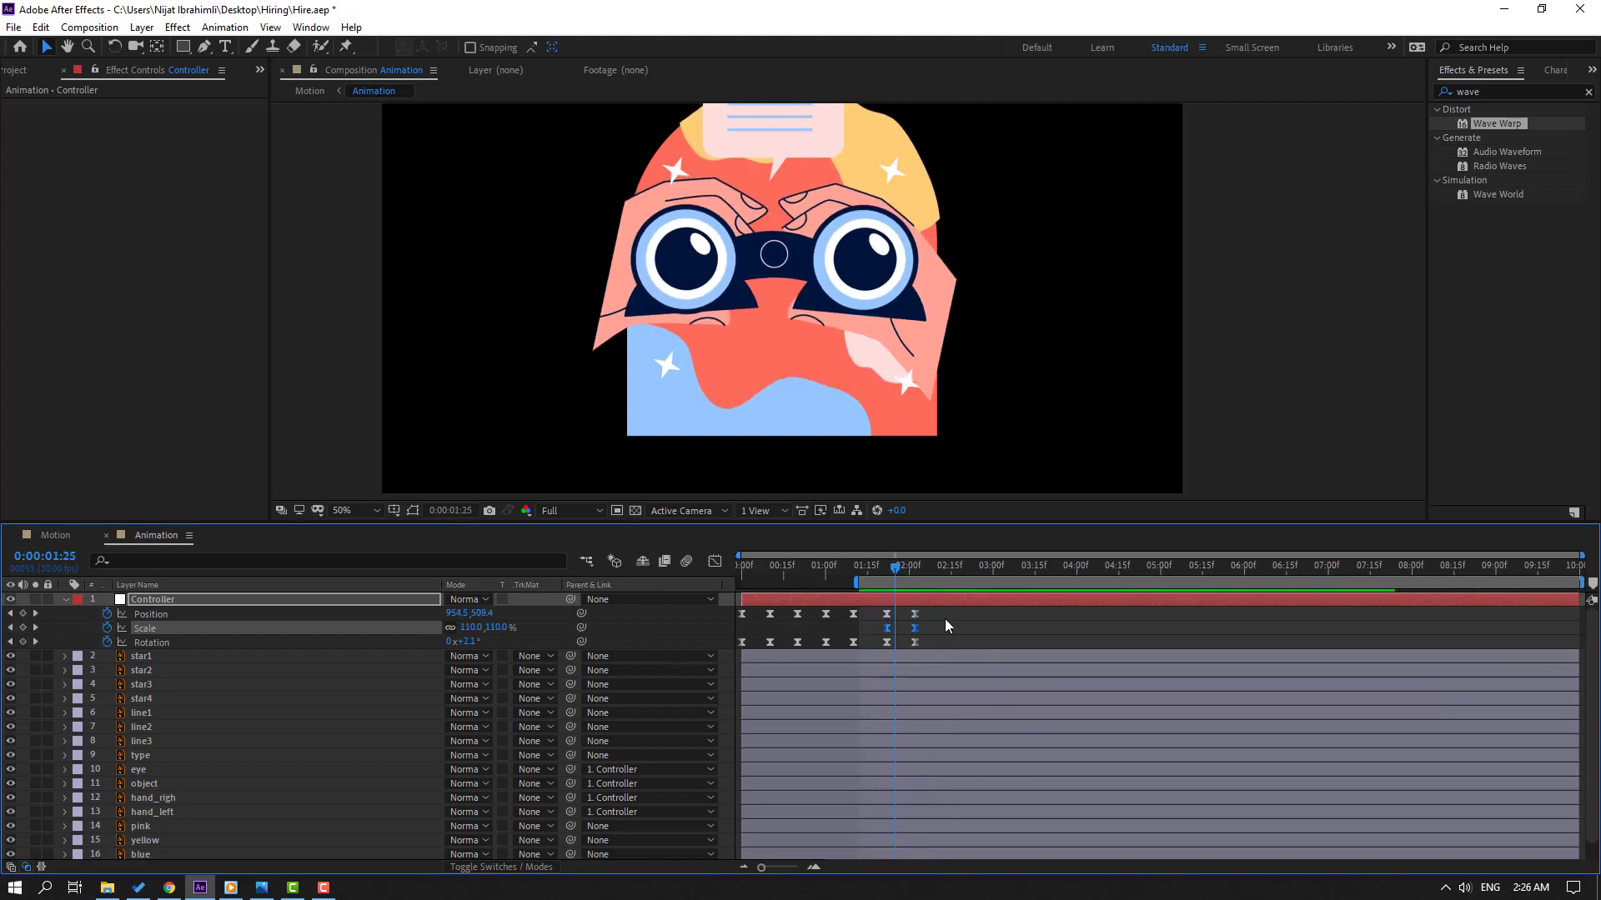
mouse_move(944, 619)
mouse_down()
mouse_move(907, 642)
mouse_move(937, 642)
mouse_up()
click(882, 567)
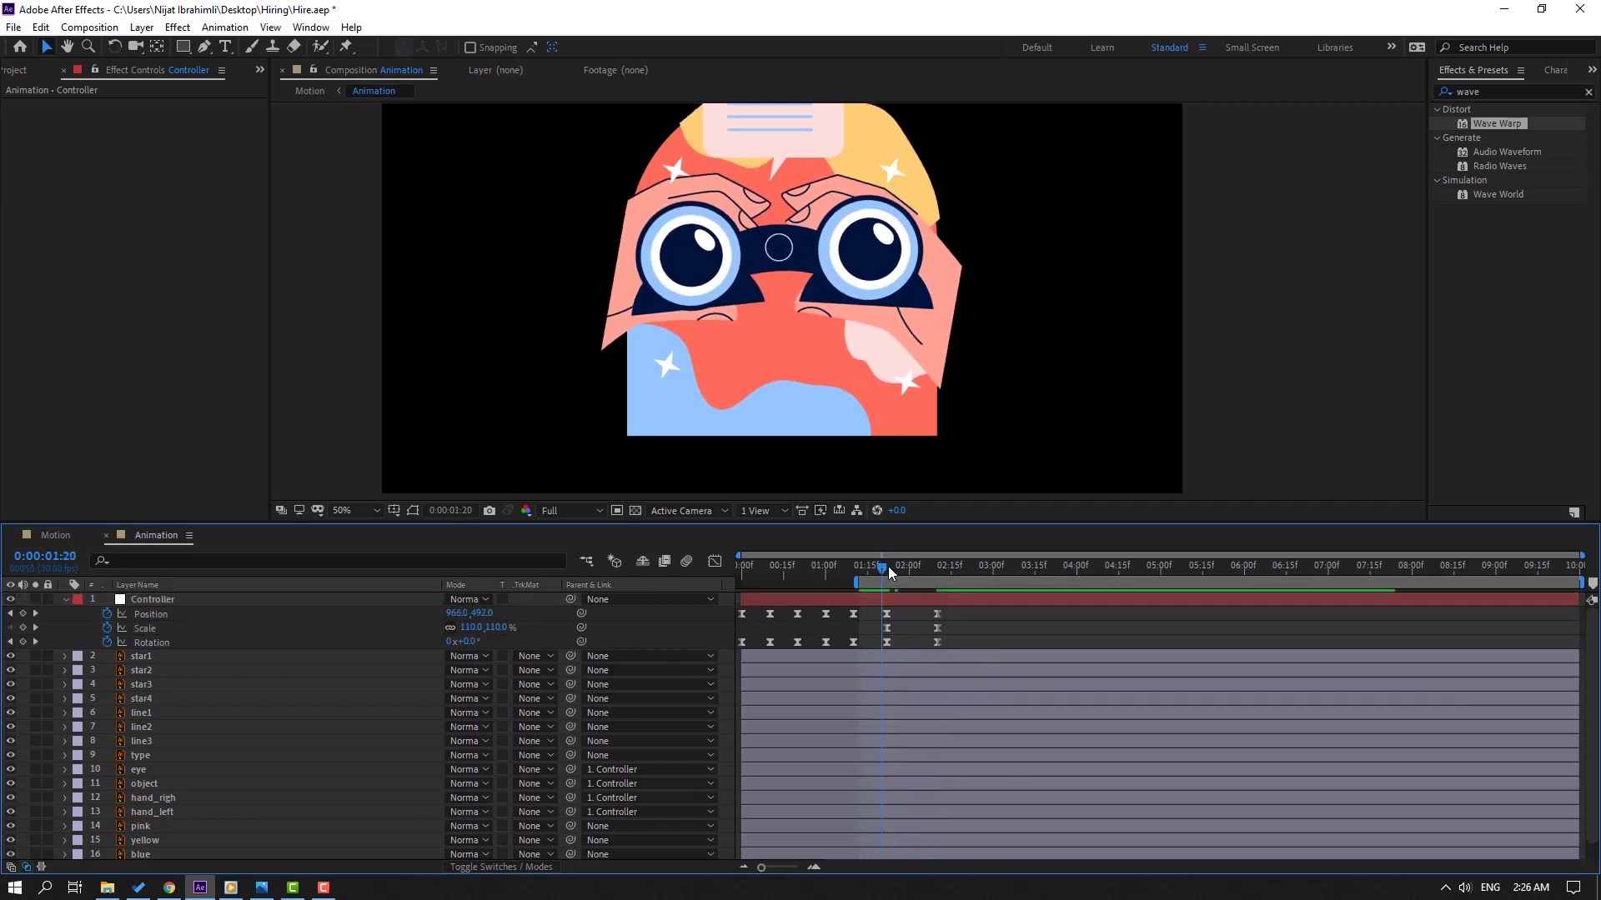
drag(888, 567, 911, 568)
- Add an extra Controller Position keyframe at 02:01 and preview the adjusted bobbing
click(953, 600)
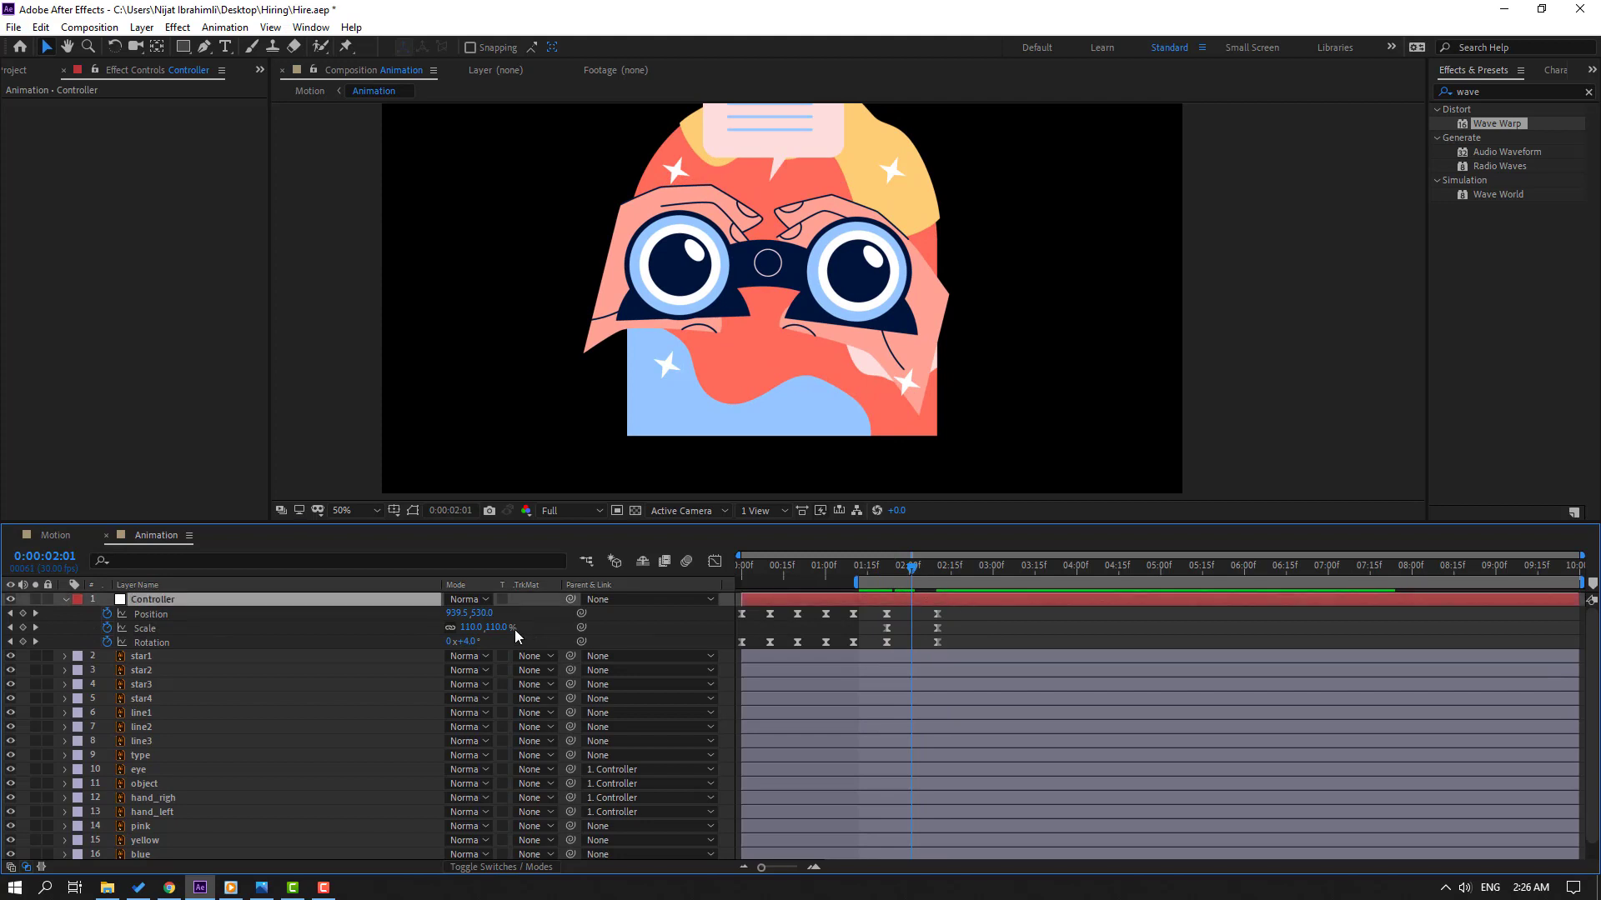
click(413, 511)
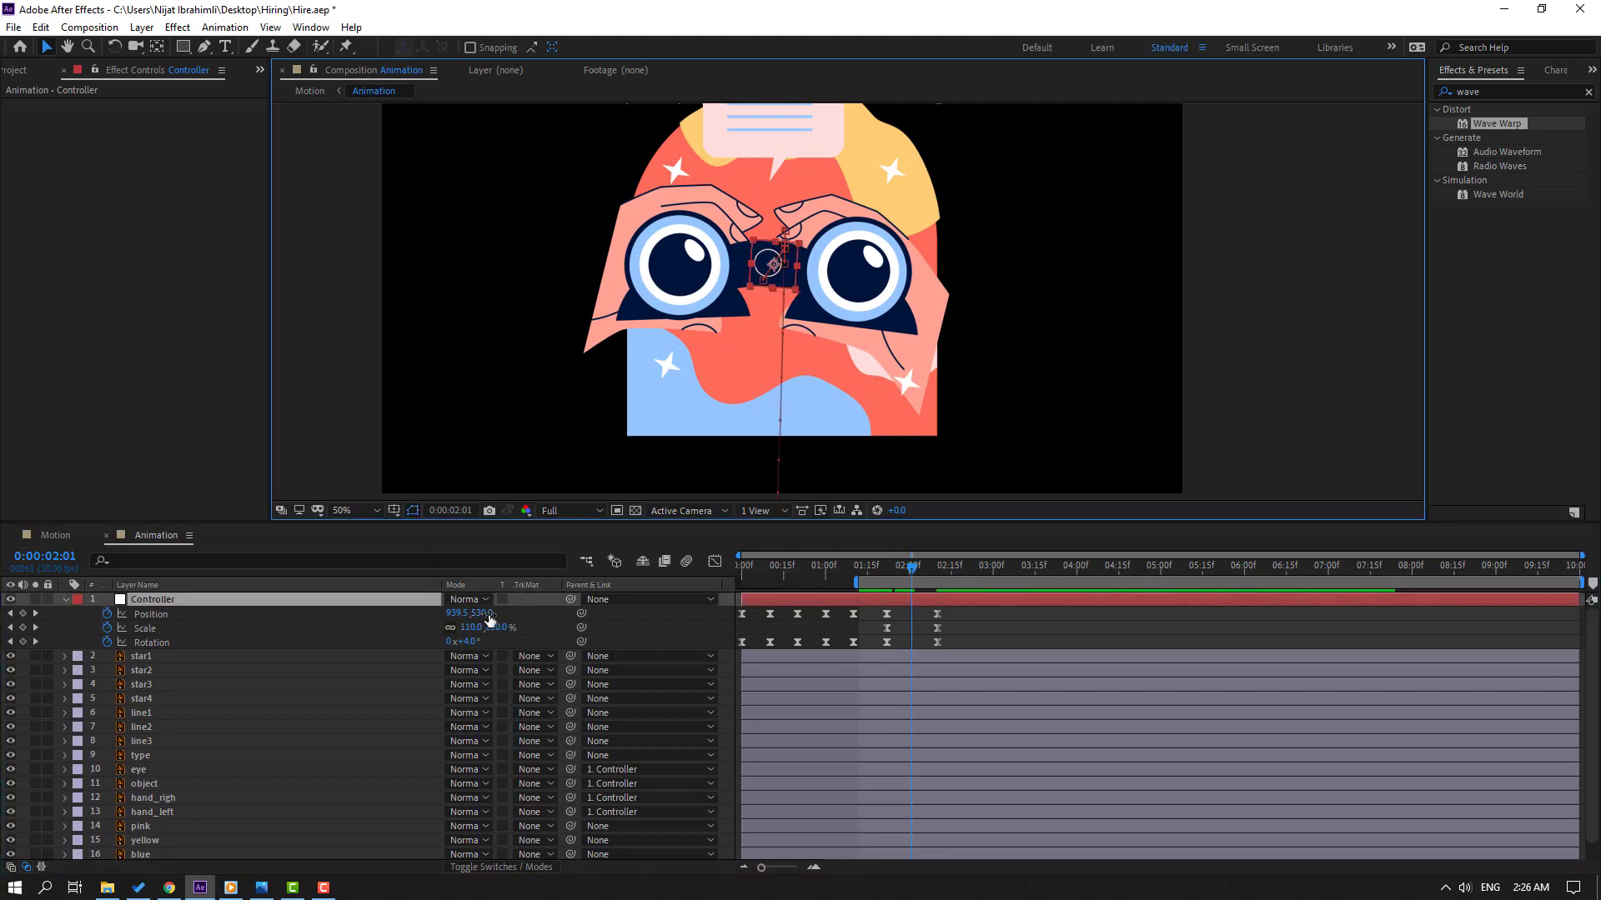
drag(481, 614, 542, 618)
key(space)
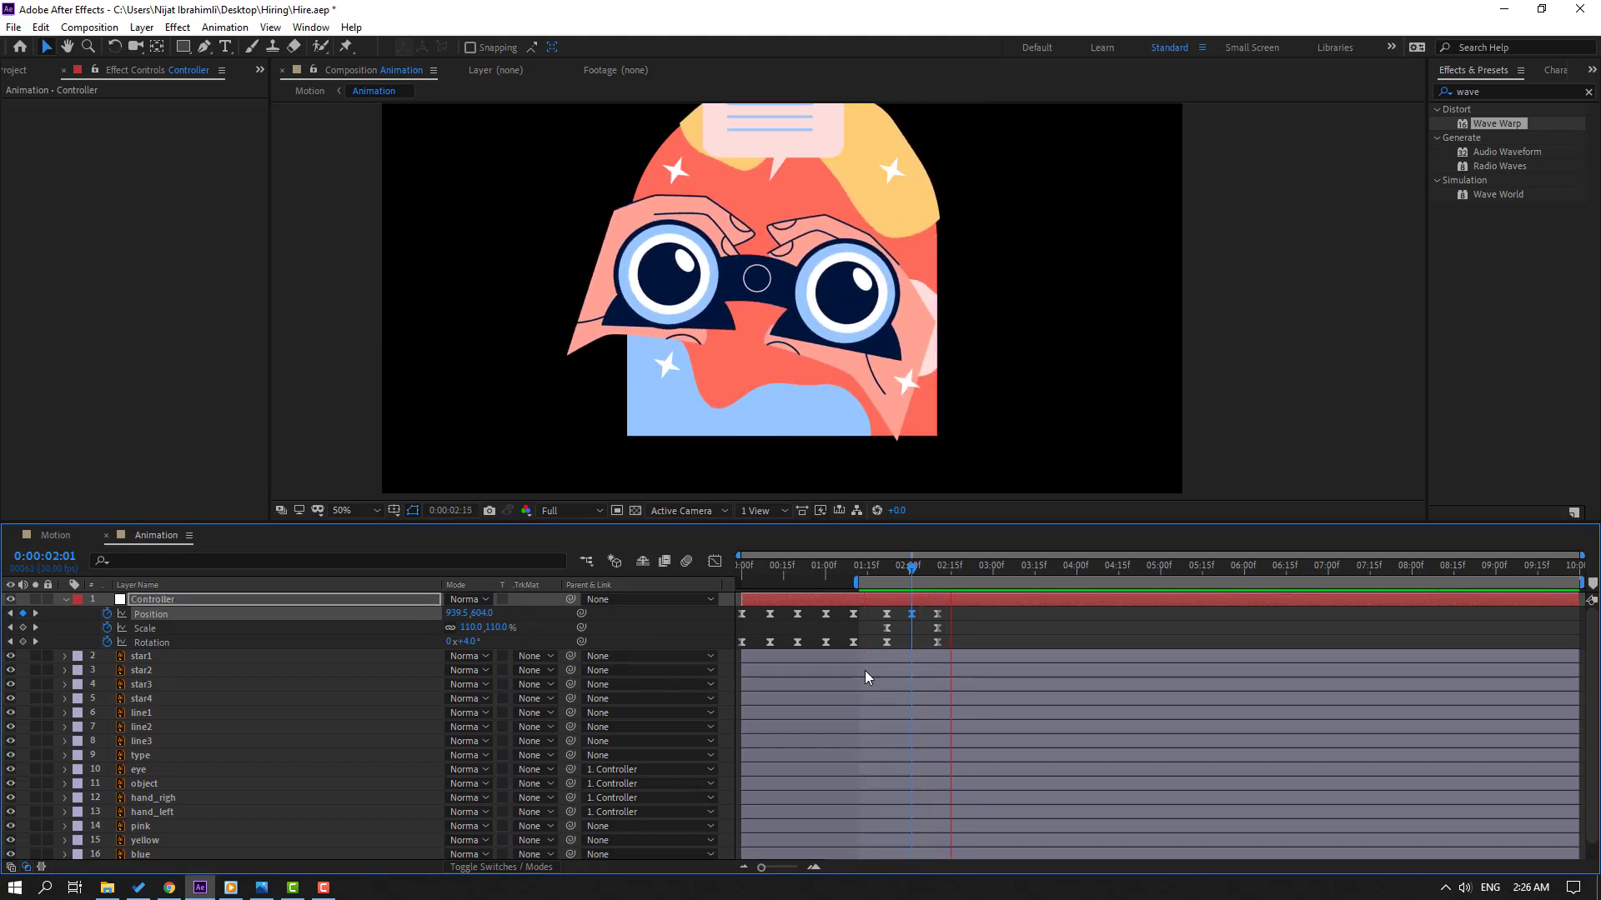
key(space)
drag(968, 611, 879, 610)
- Sharpen the speed peak after the first Position keyframe in the speed graph
click(715, 561)
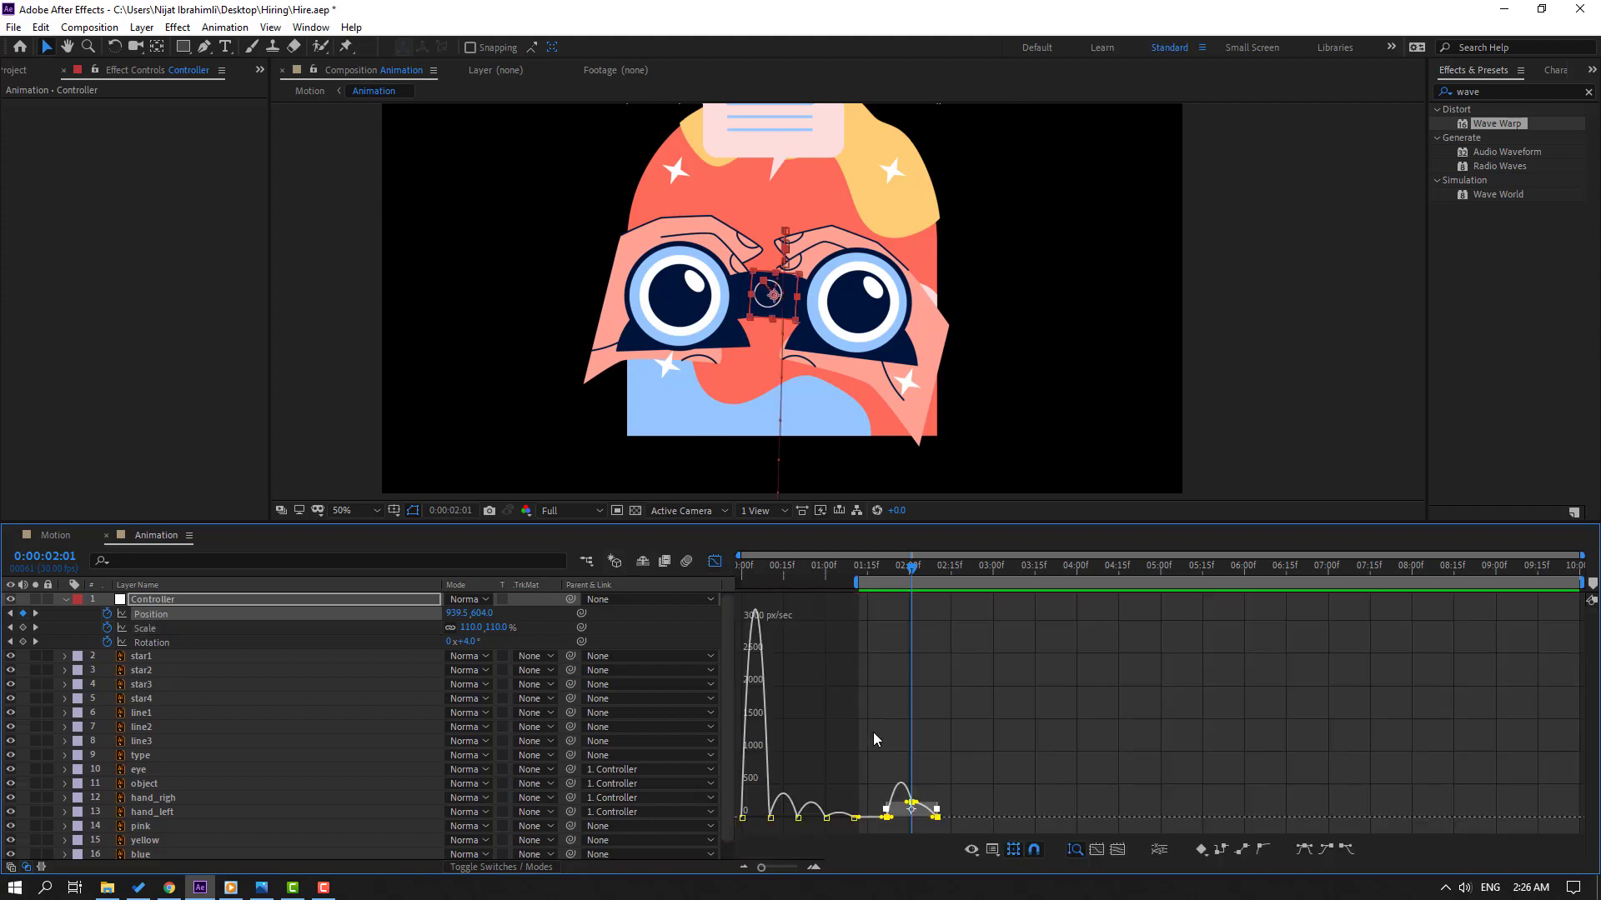
click(810, 819)
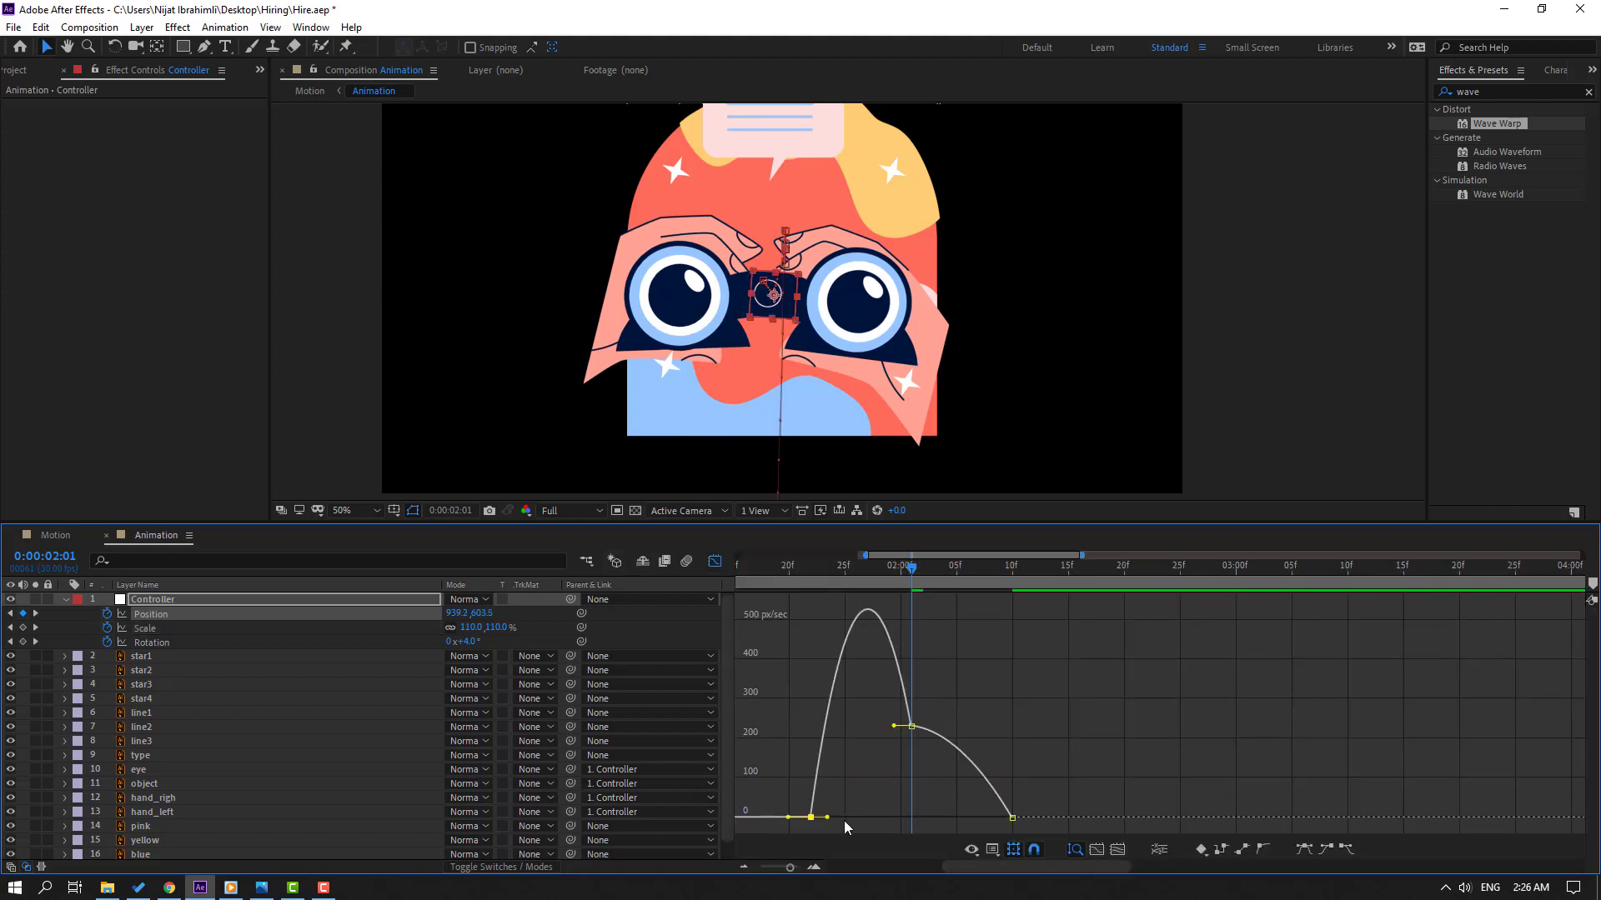
drag(844, 821, 857, 817)
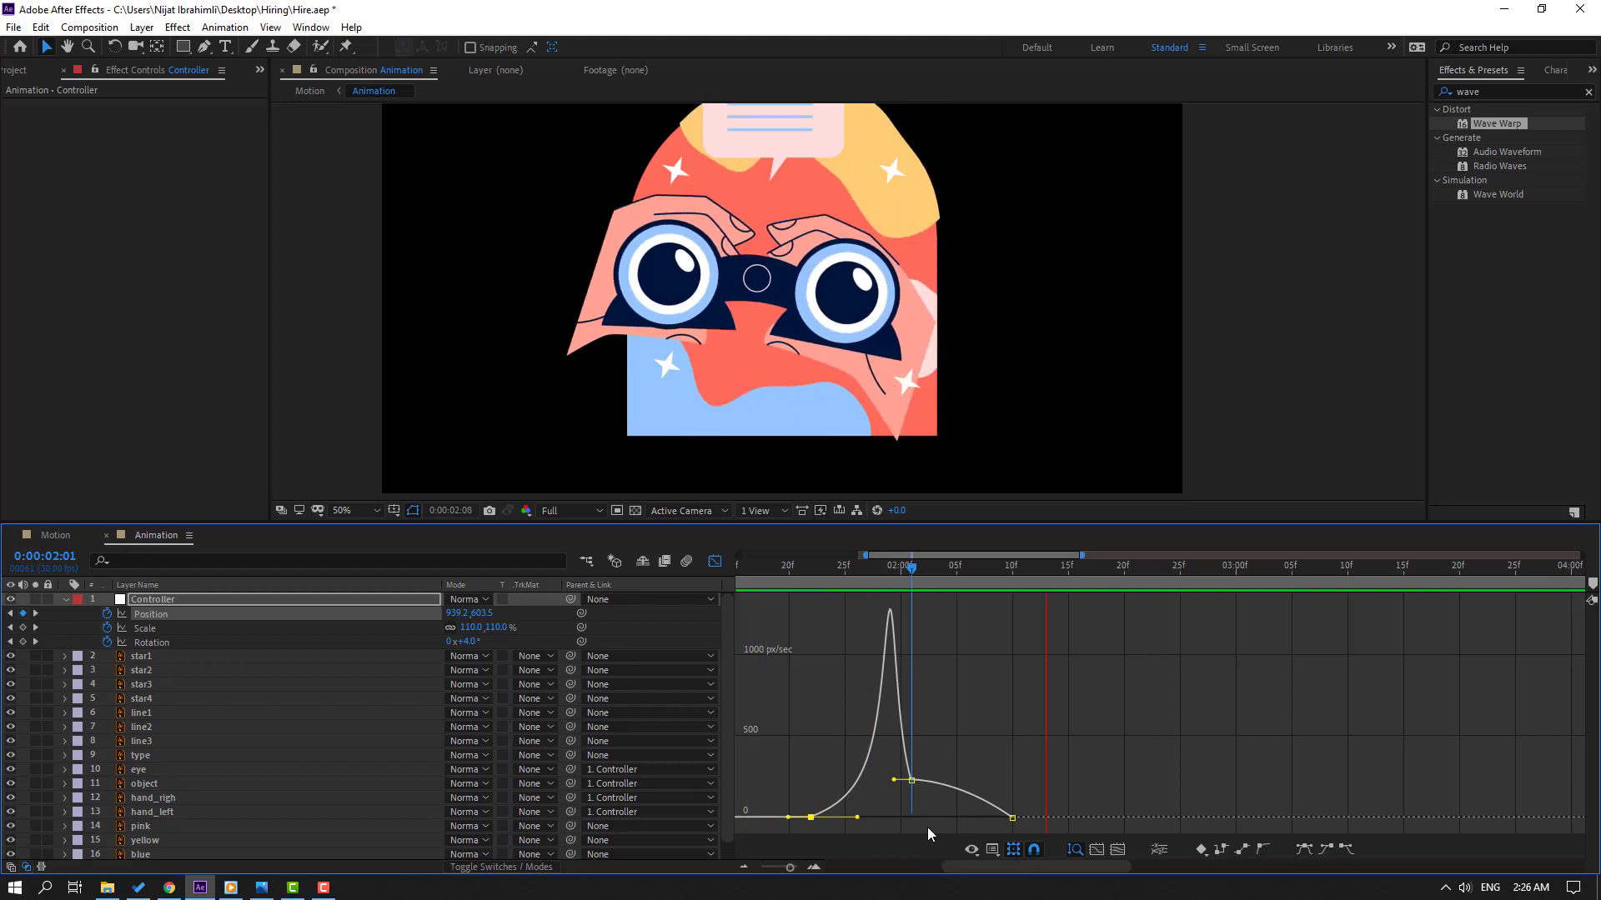
- Preview the Motion comp, then return to Animation with keyframes shown instead of the graph
click(70, 535)
key(space)
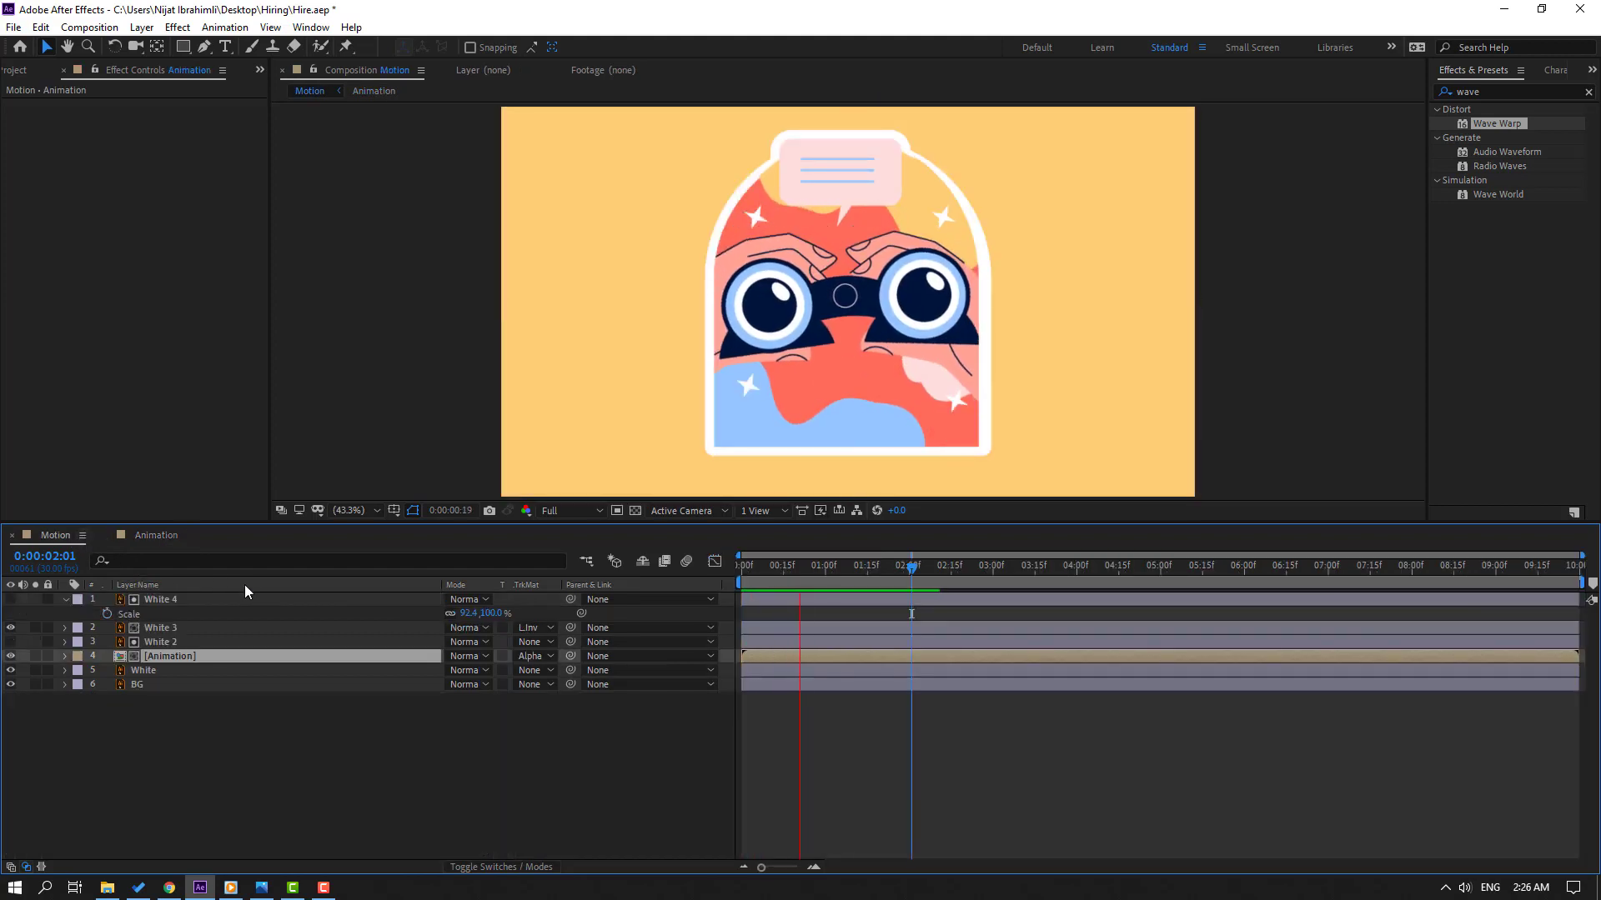
click(153, 535)
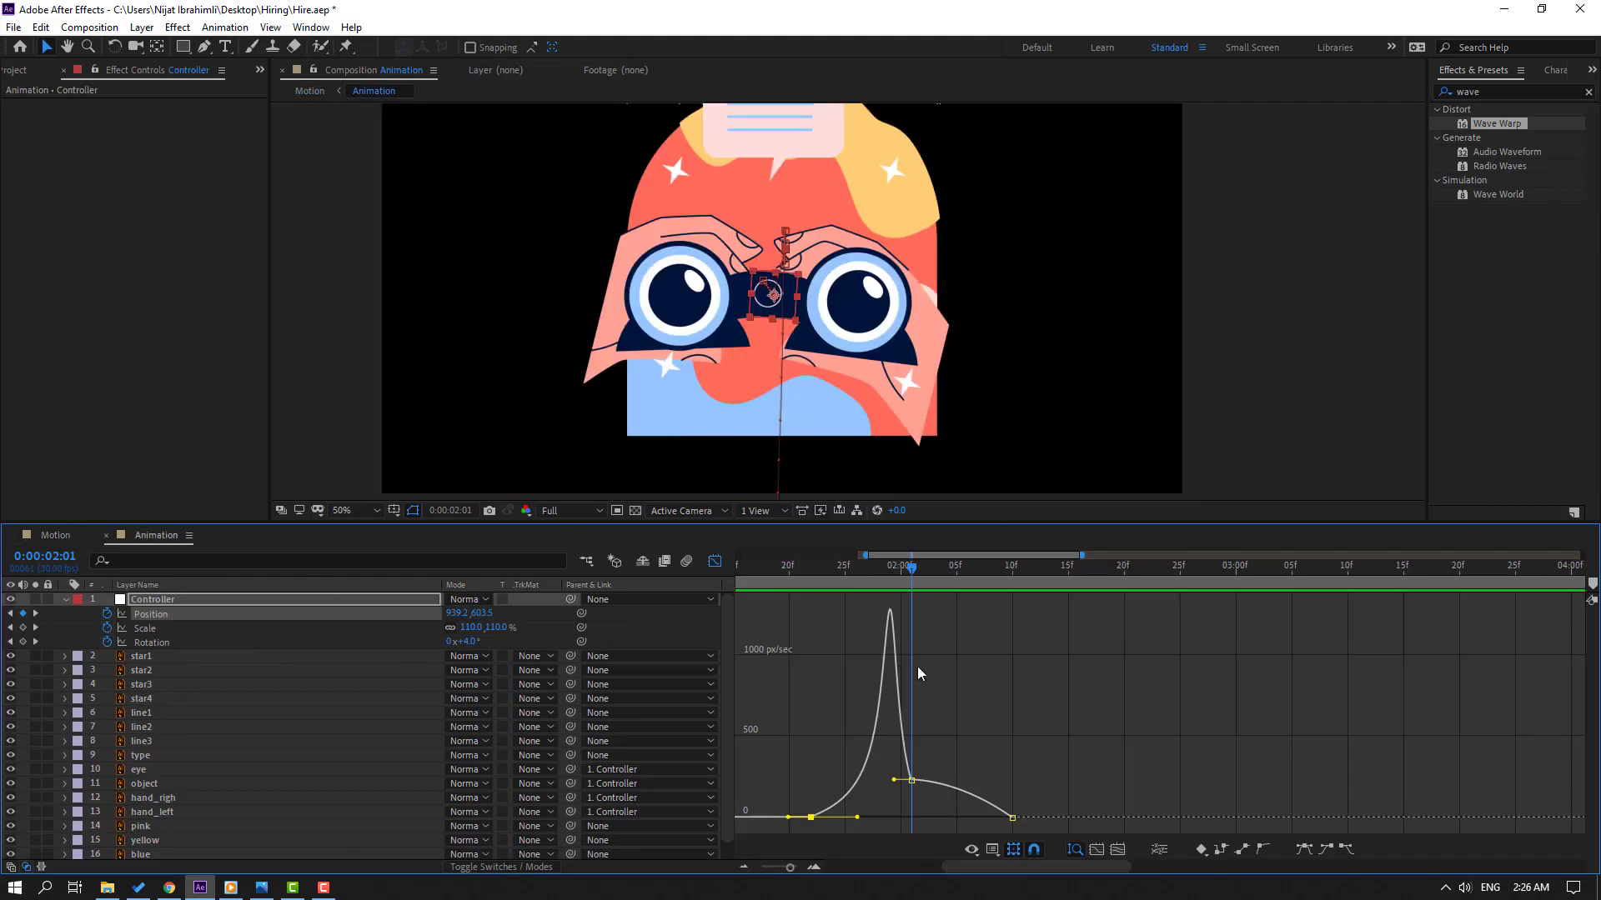
click(715, 562)
scroll(979, 678, down, 5)
- Key Controller Scale and Rotation at 02:17, then at 03:03 move it to X 996, Y 536.7
drag(922, 567, 956, 569)
click(23, 628)
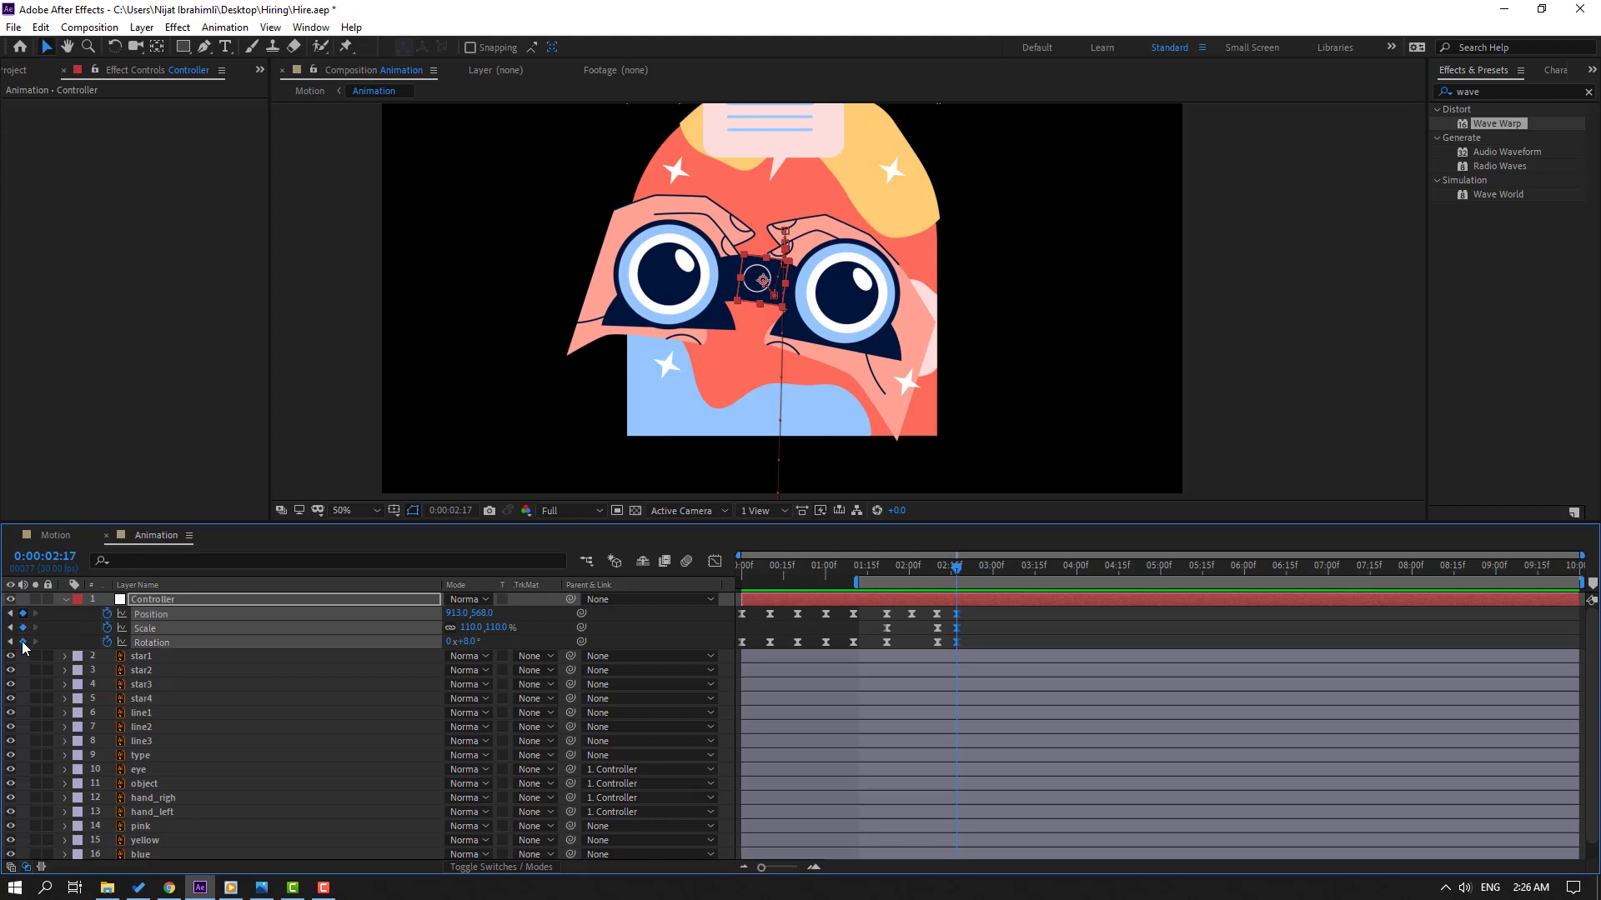
click(23, 642)
key(shift+Page_Down)
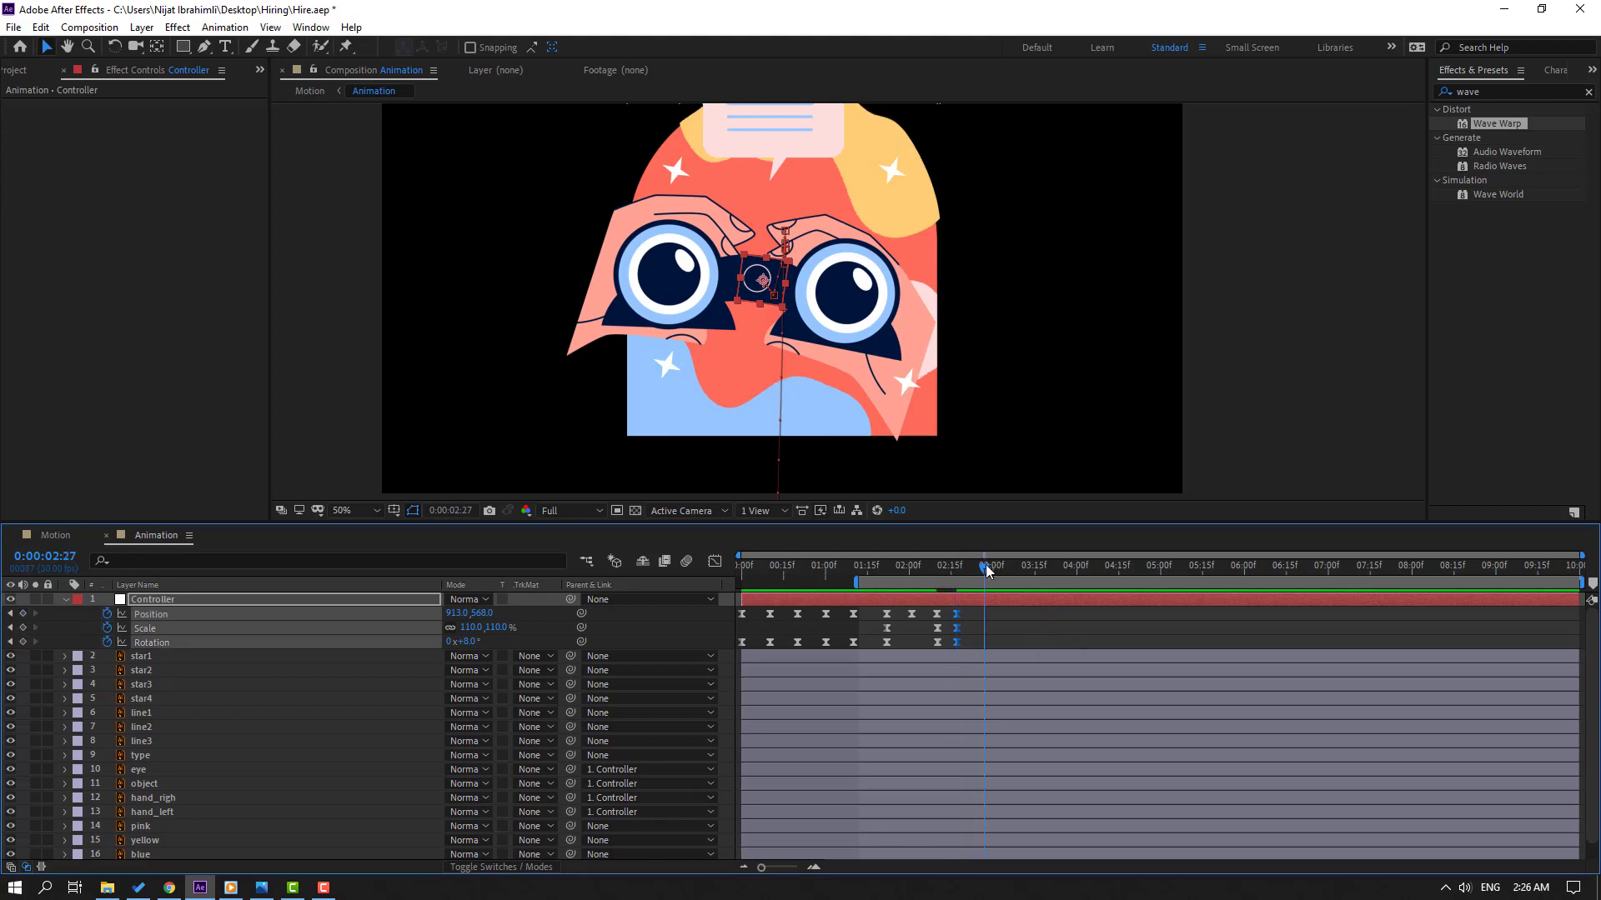
drag(987, 567, 1001, 568)
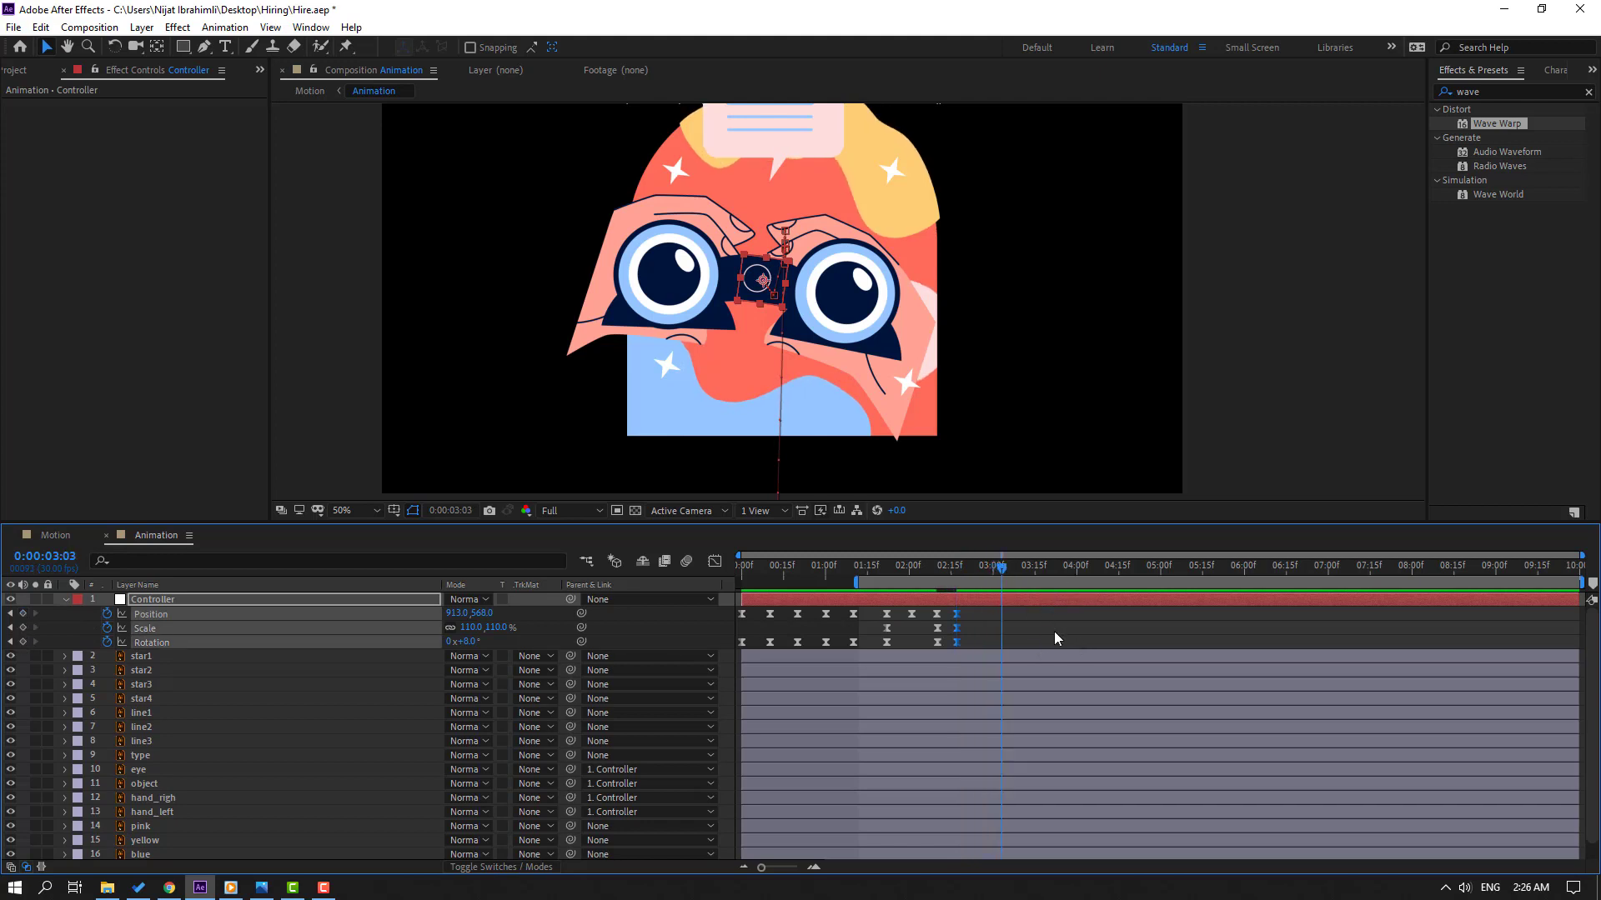
click(558, 629)
drag(447, 614, 381, 648)
mouse_move(1001, 566)
mouse_down()
mouse_move(942, 565)
mouse_move(1008, 568)
mouse_move(978, 567)
mouse_up()
drag(482, 613, 499, 613)
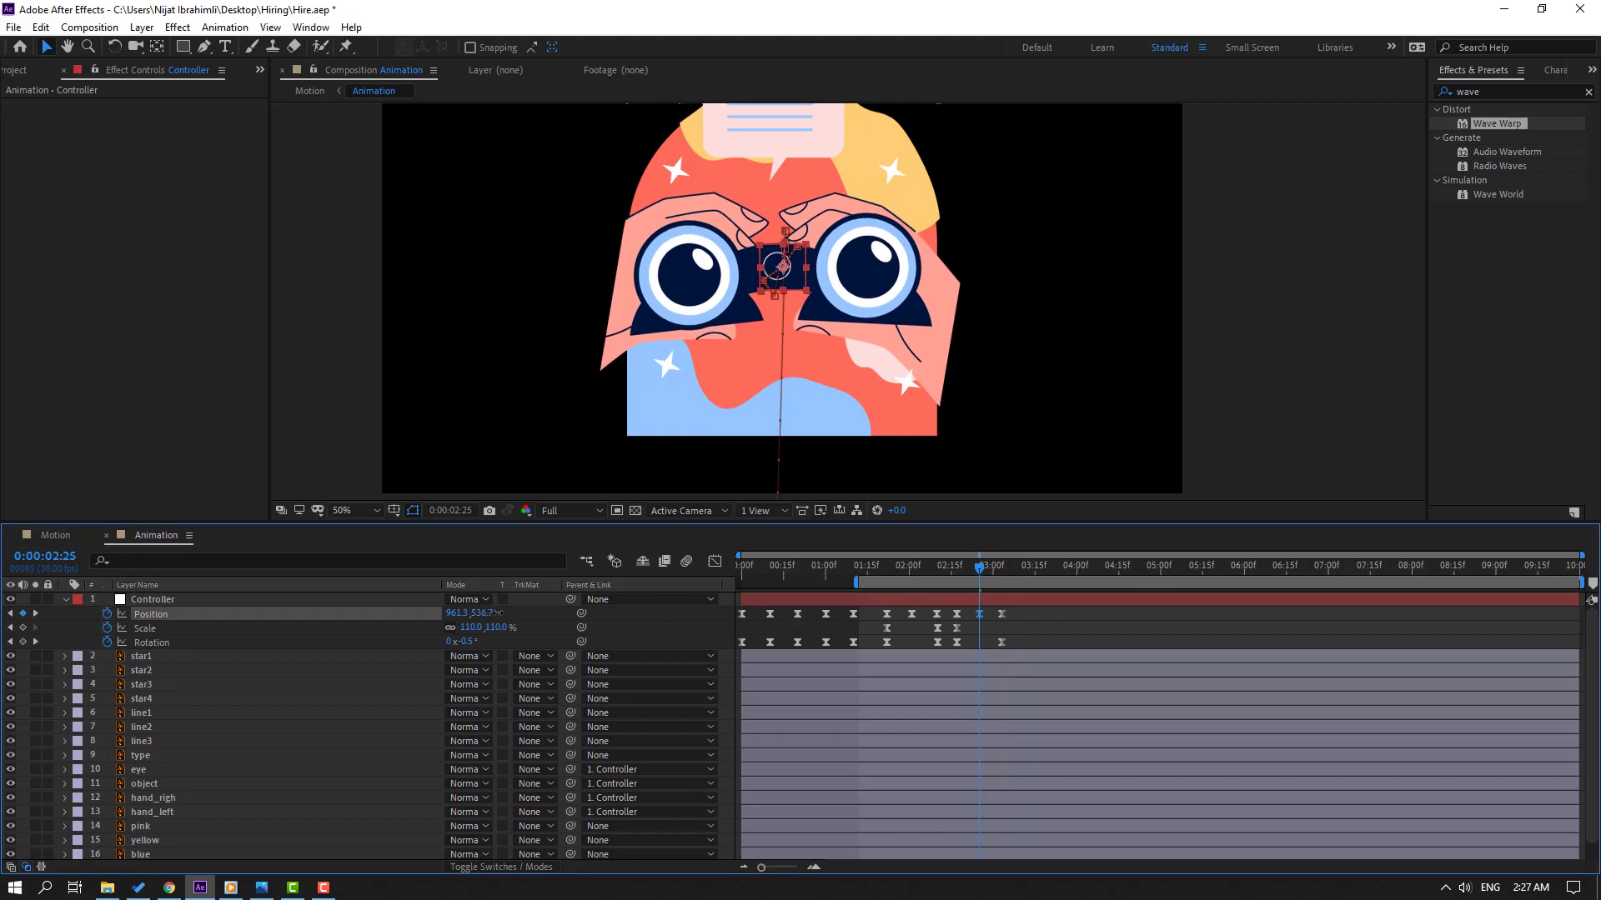
- Preview the swing and push the Position and Rotation keys near 03:00 a few frames later
drag(934, 569, 985, 568)
key(space)
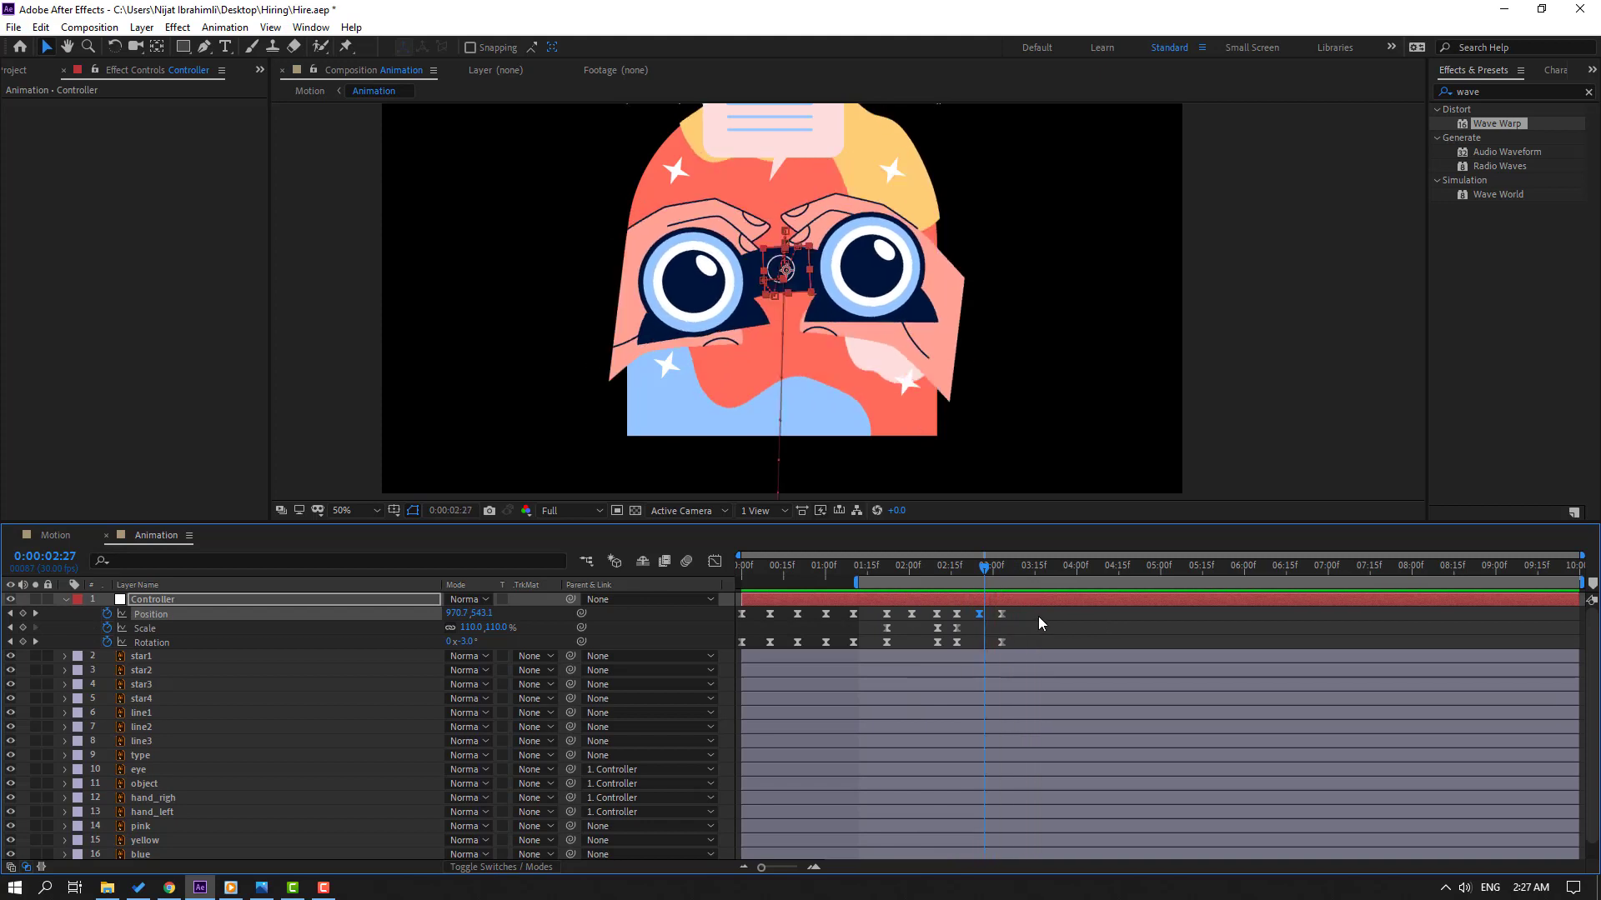
drag(1041, 615, 981, 642)
key(space)
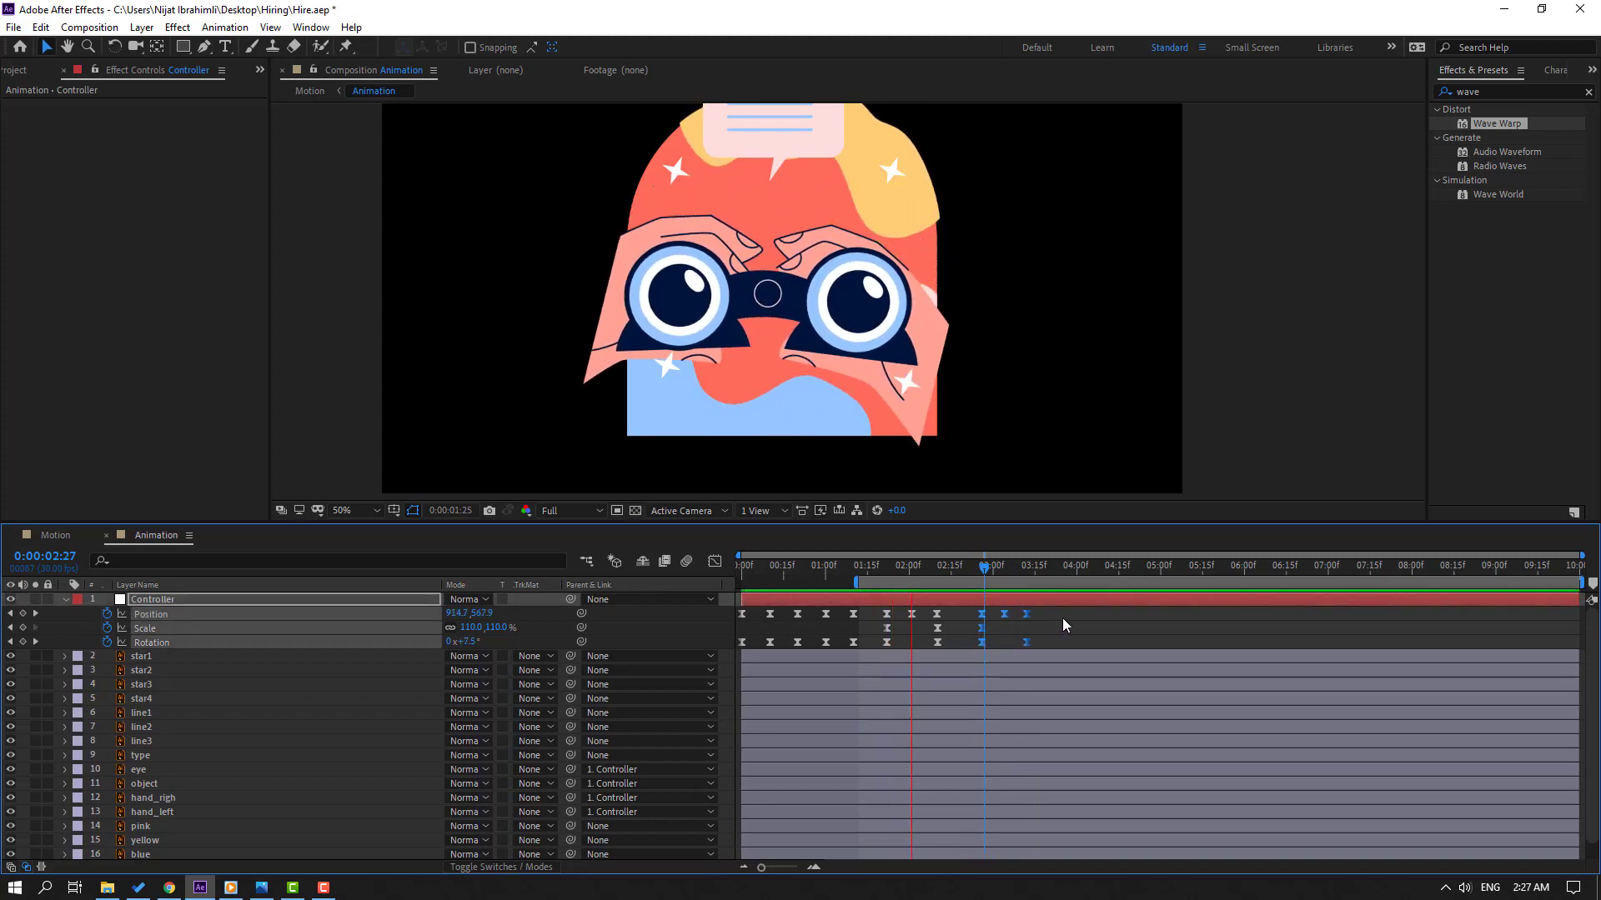
click(974, 569)
mouse_move(982, 567)
mouse_down()
mouse_move(1028, 572)
mouse_move(1008, 571)
mouse_up()
- Shift the six keyframes near 03:00 slightly earlier and preview from about 02:09
click(1003, 614)
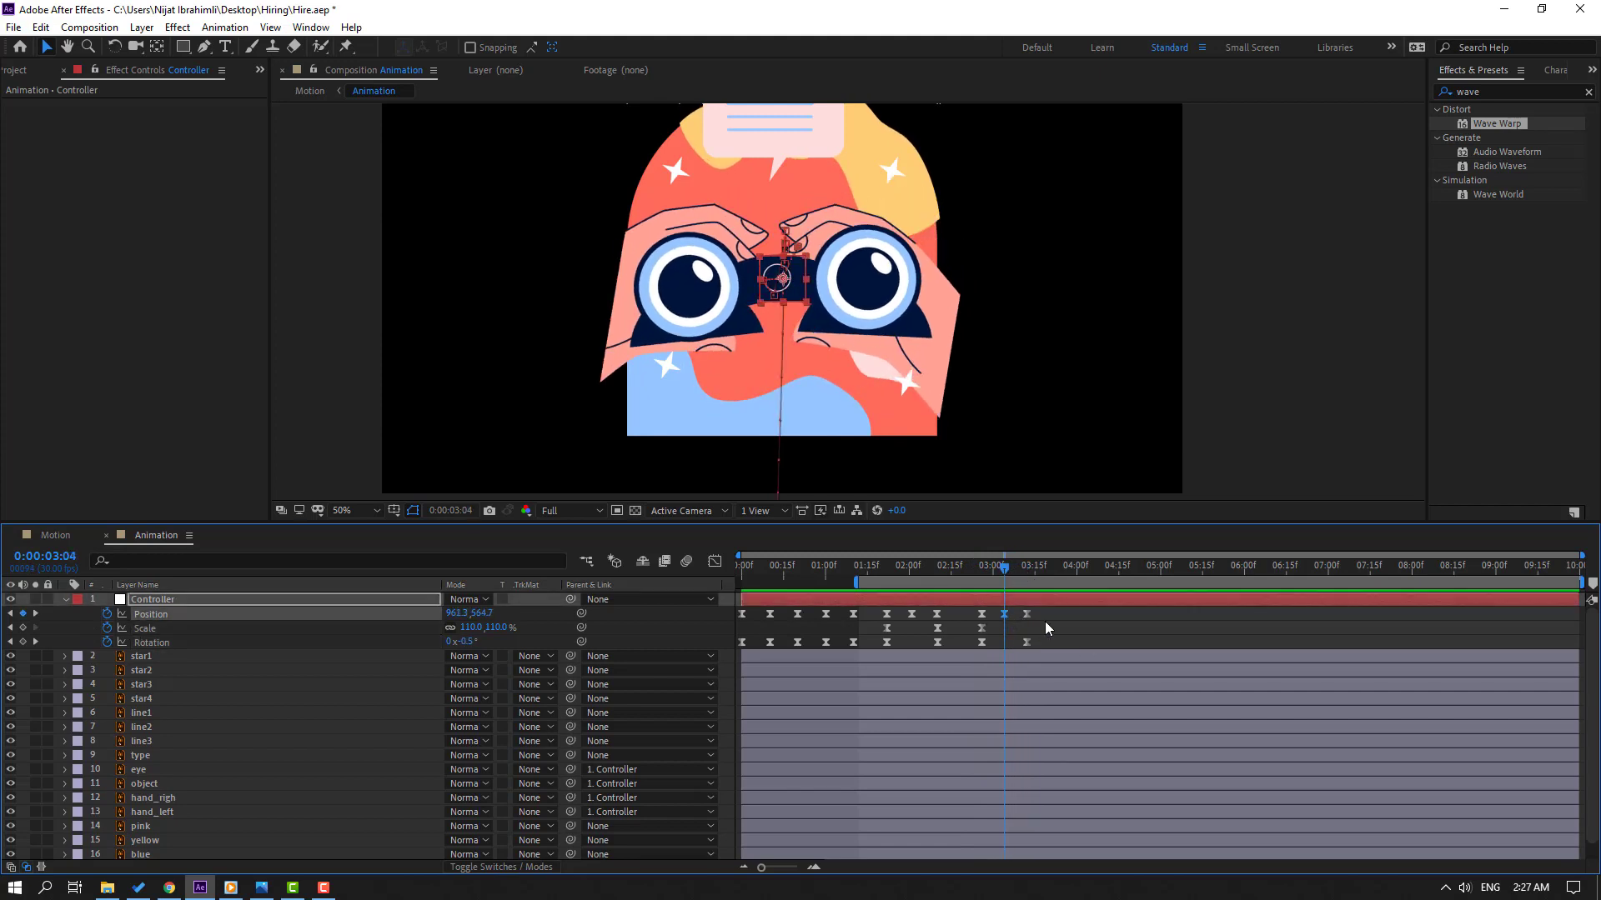
key(space)
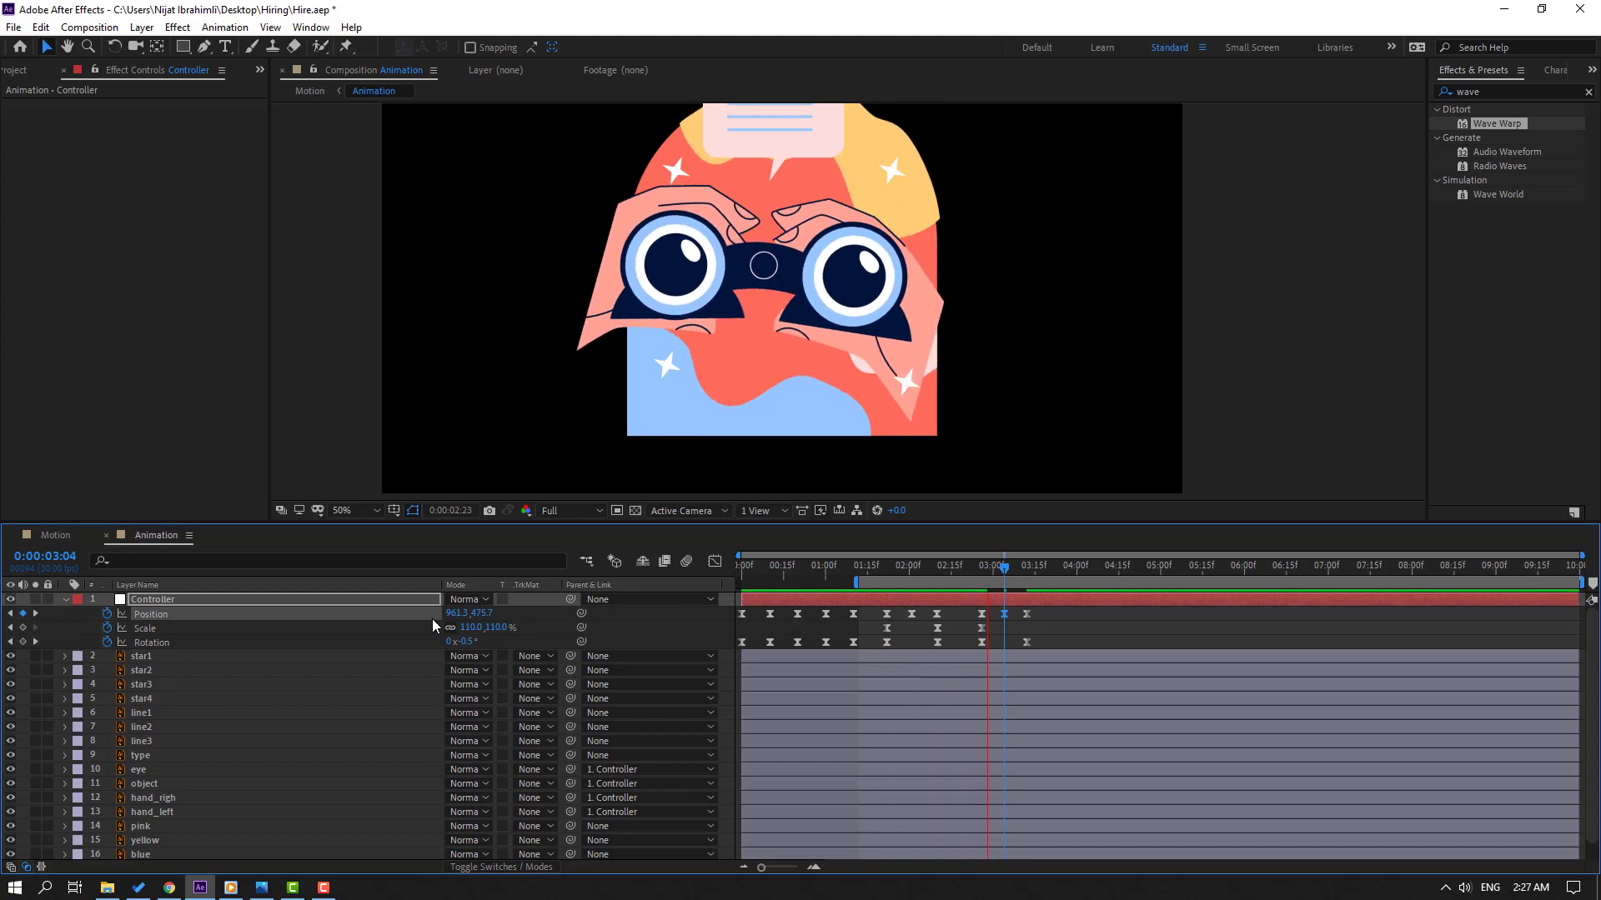
mouse_move(1045, 611)
mouse_down()
mouse_move(993, 619)
mouse_move(978, 643)
mouse_move(1014, 615)
mouse_up()
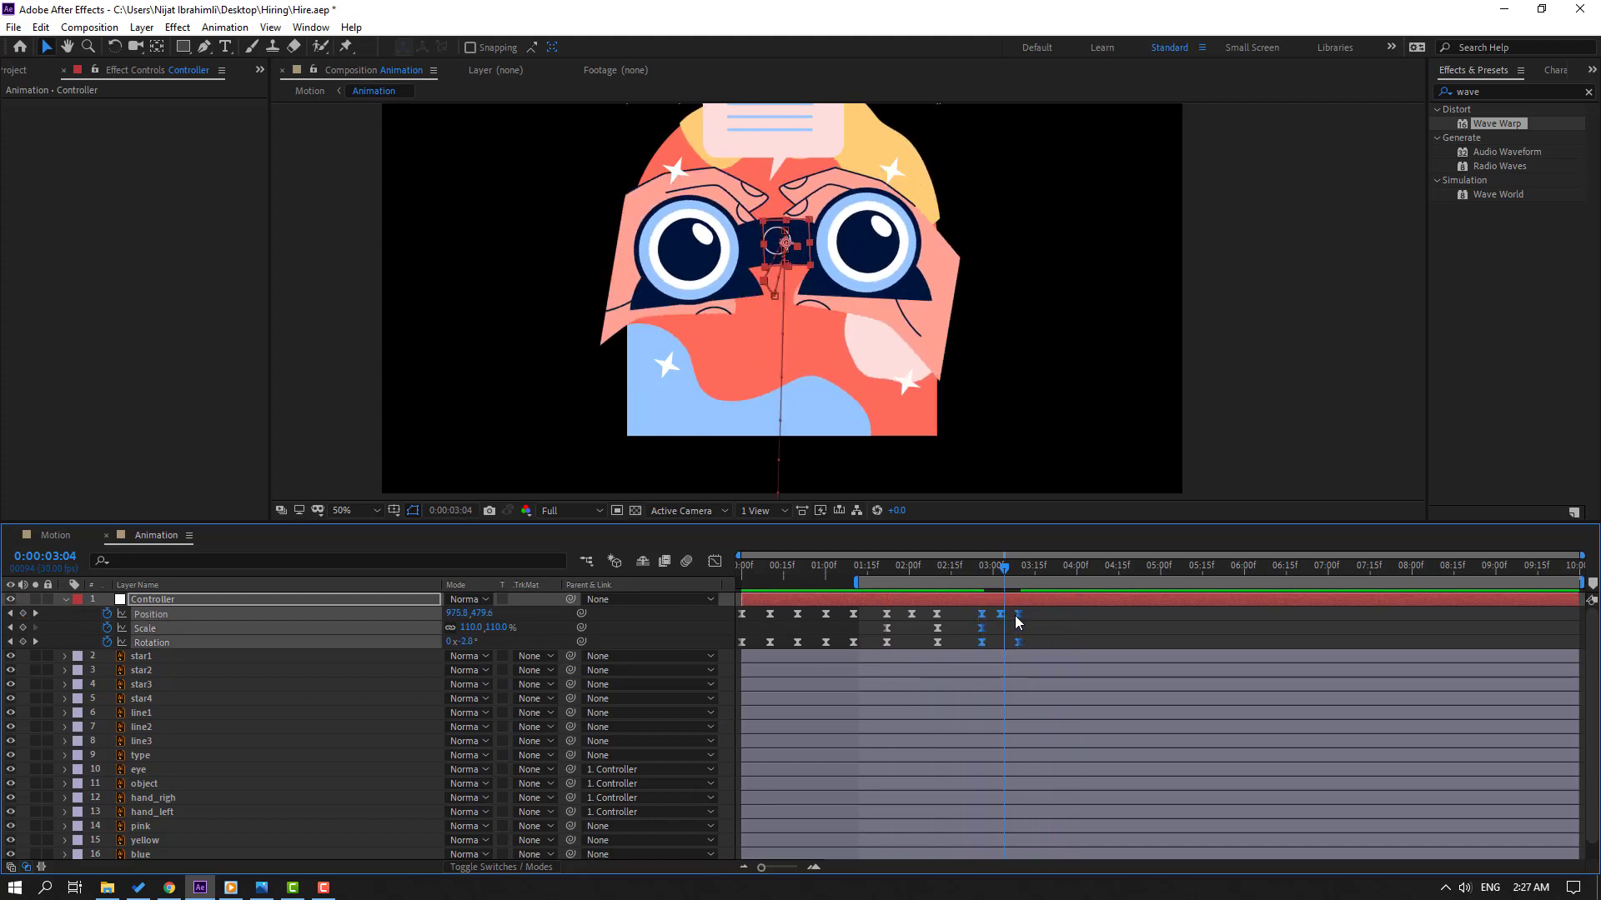
click(1042, 619)
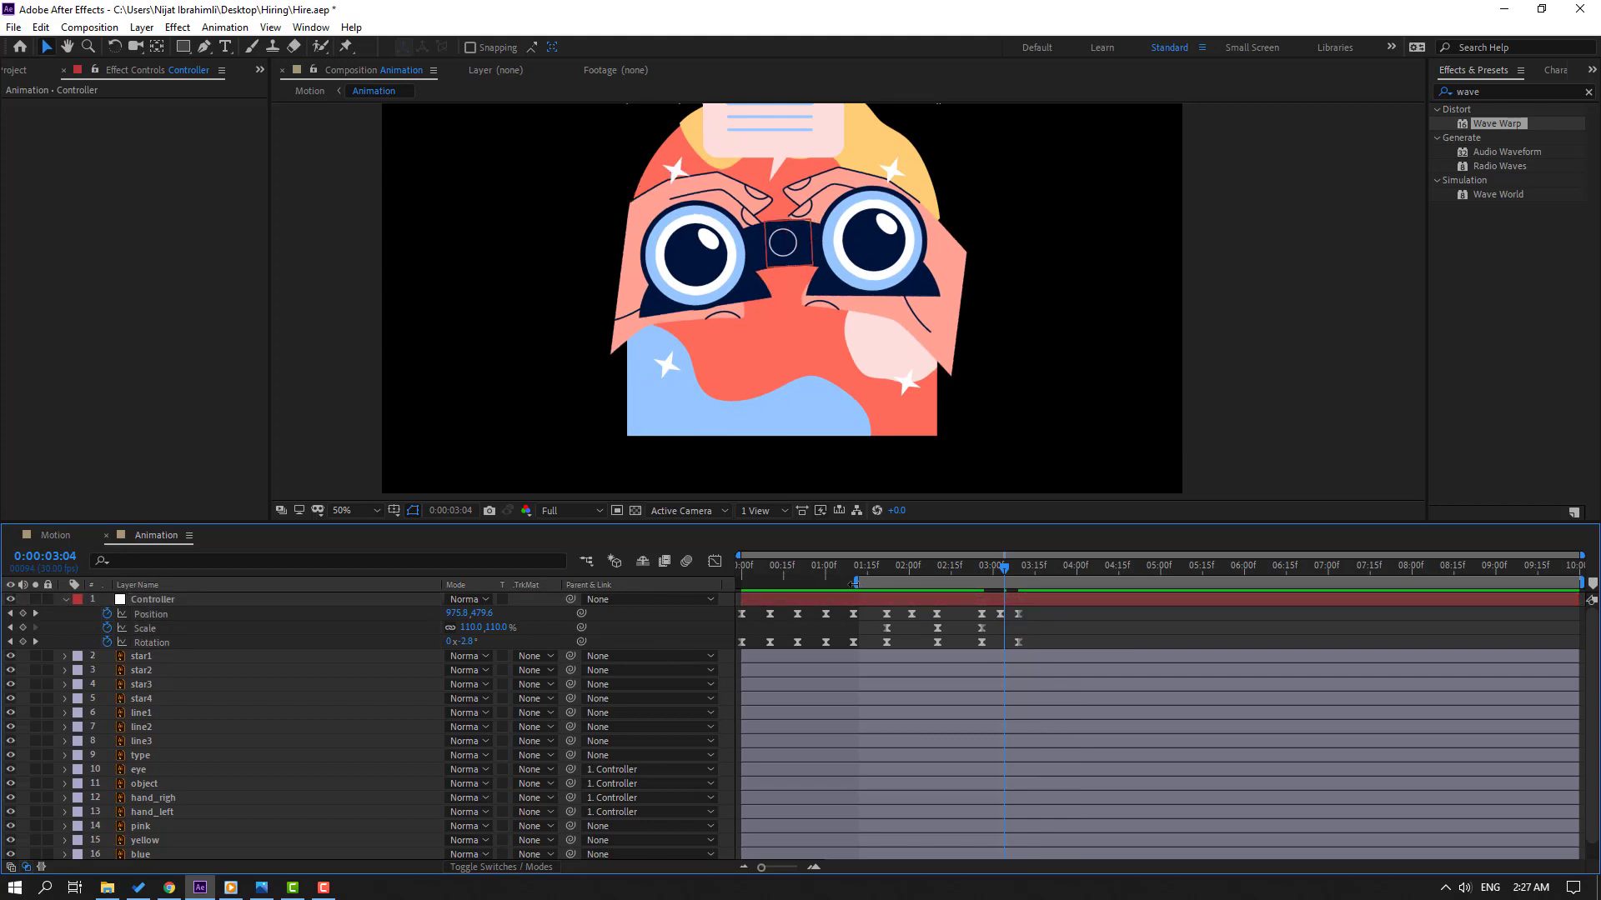
drag(854, 584, 922, 584)
key(space)
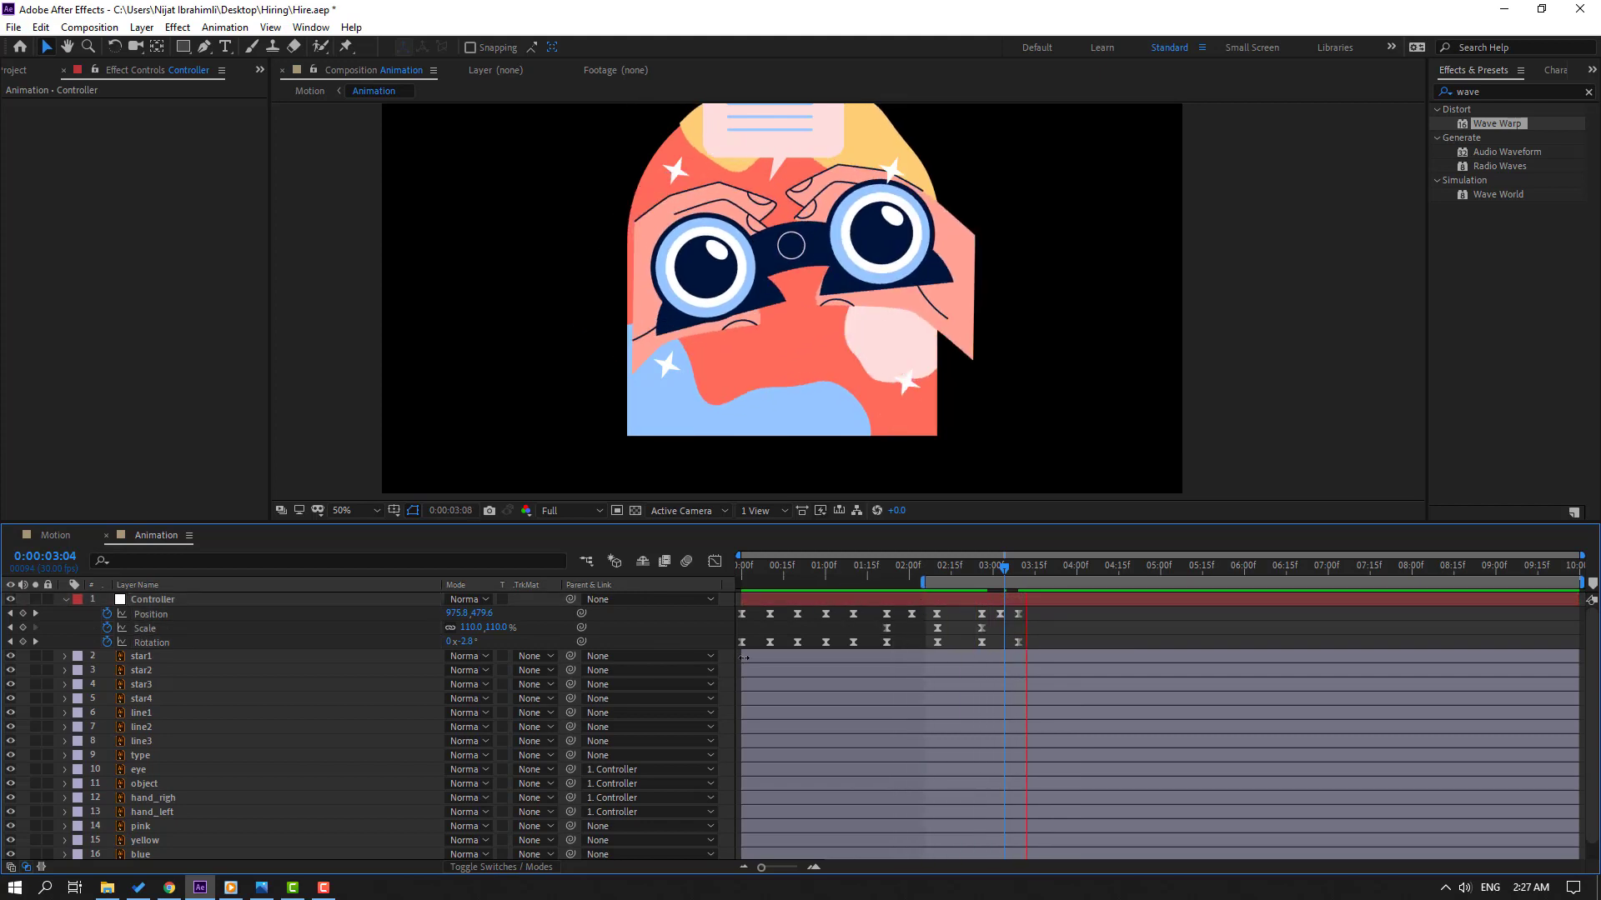
key(space)
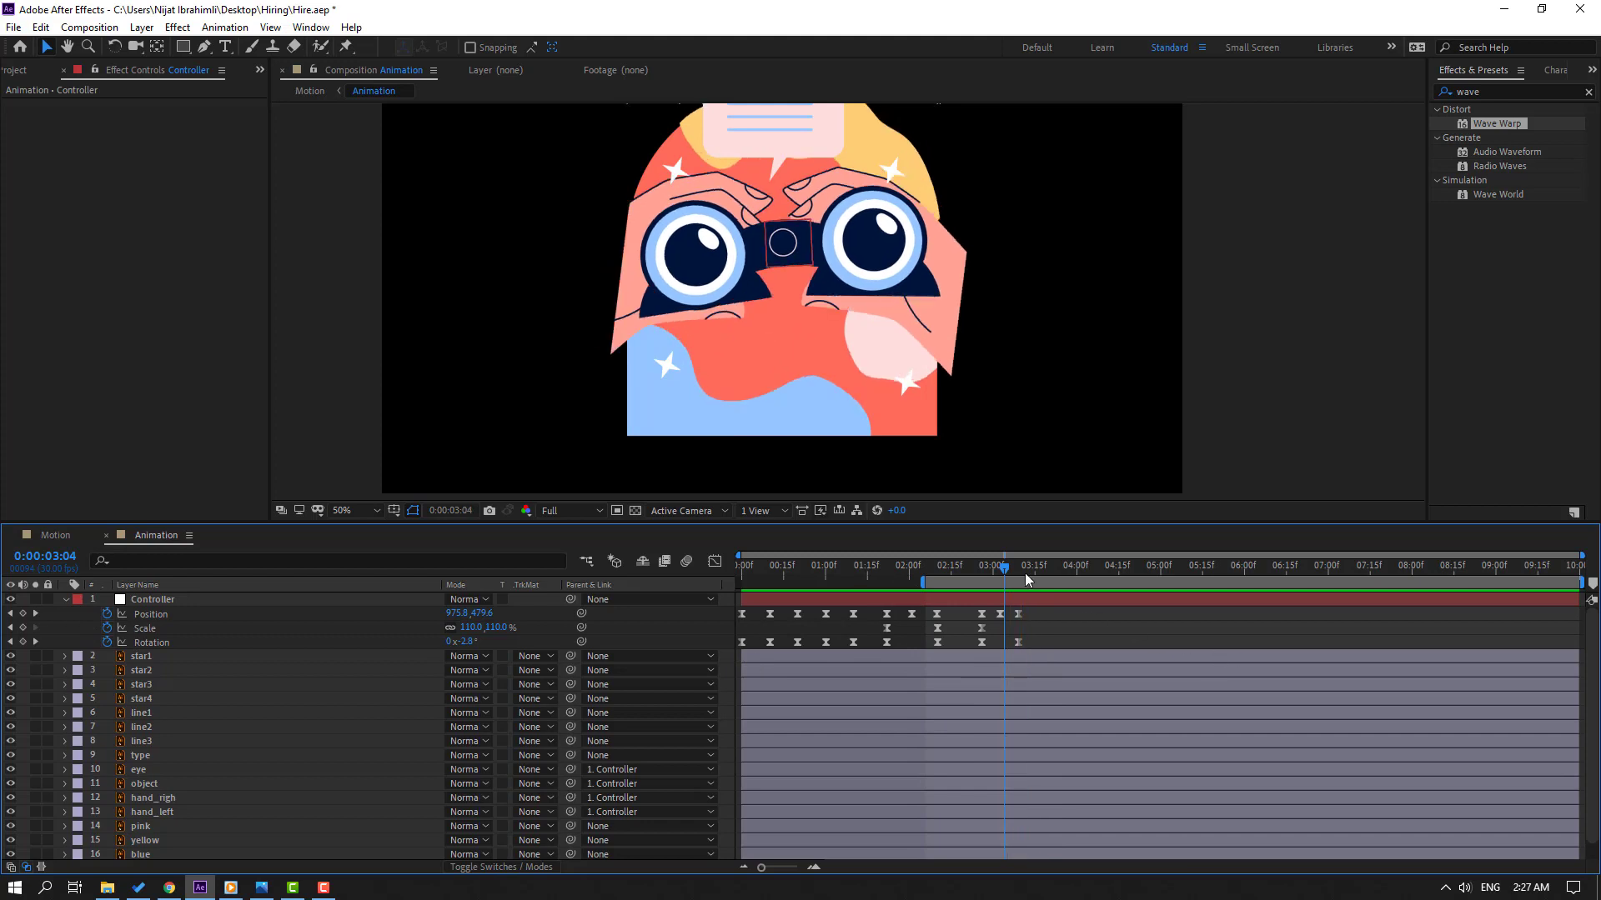
- Add Controller Position, Scale and Rotation keyframes at 03:23
drag(1024, 573, 1057, 574)
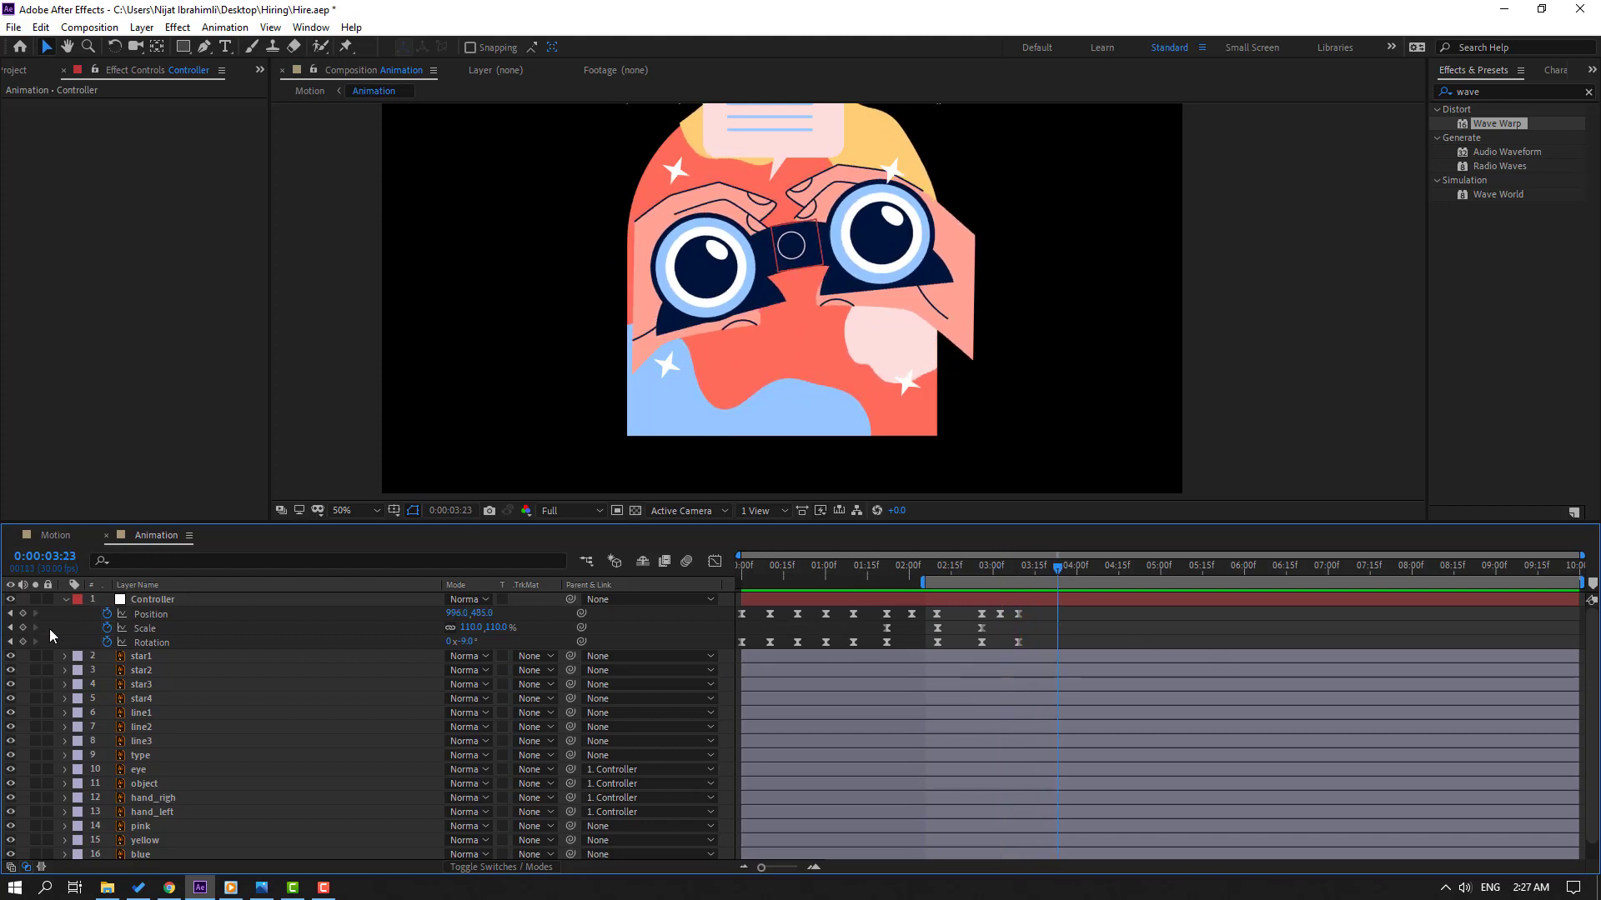
click(24, 613)
click(23, 626)
click(24, 641)
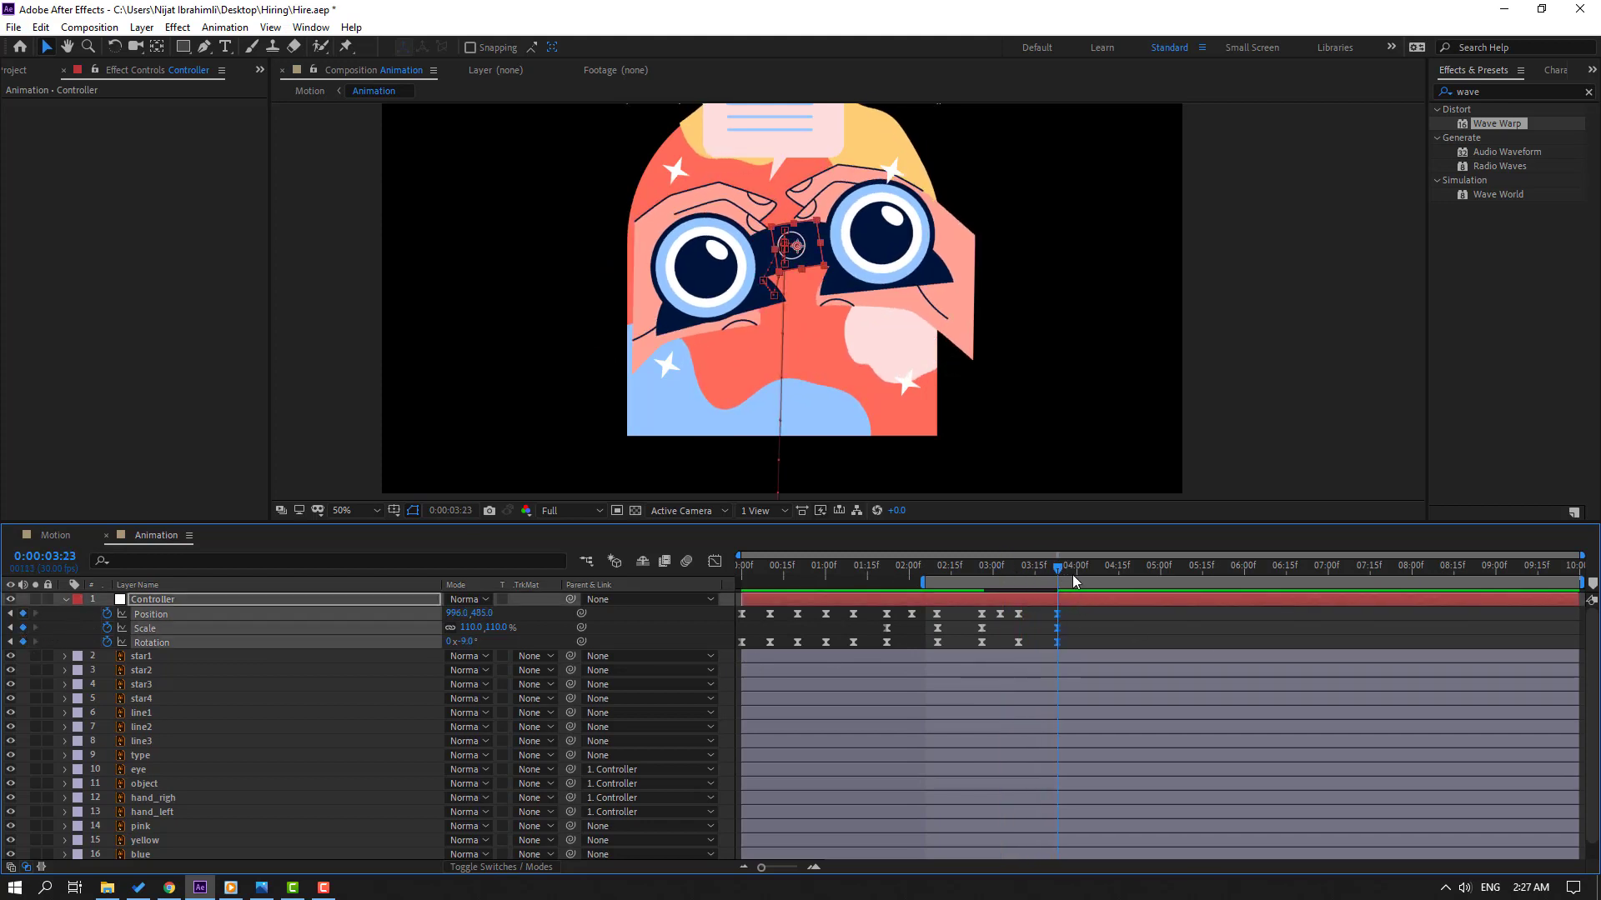
- Copy earlier Position and Rotation keyframes from near 02:00 onto 04:07
click(1097, 577)
click(1132, 638)
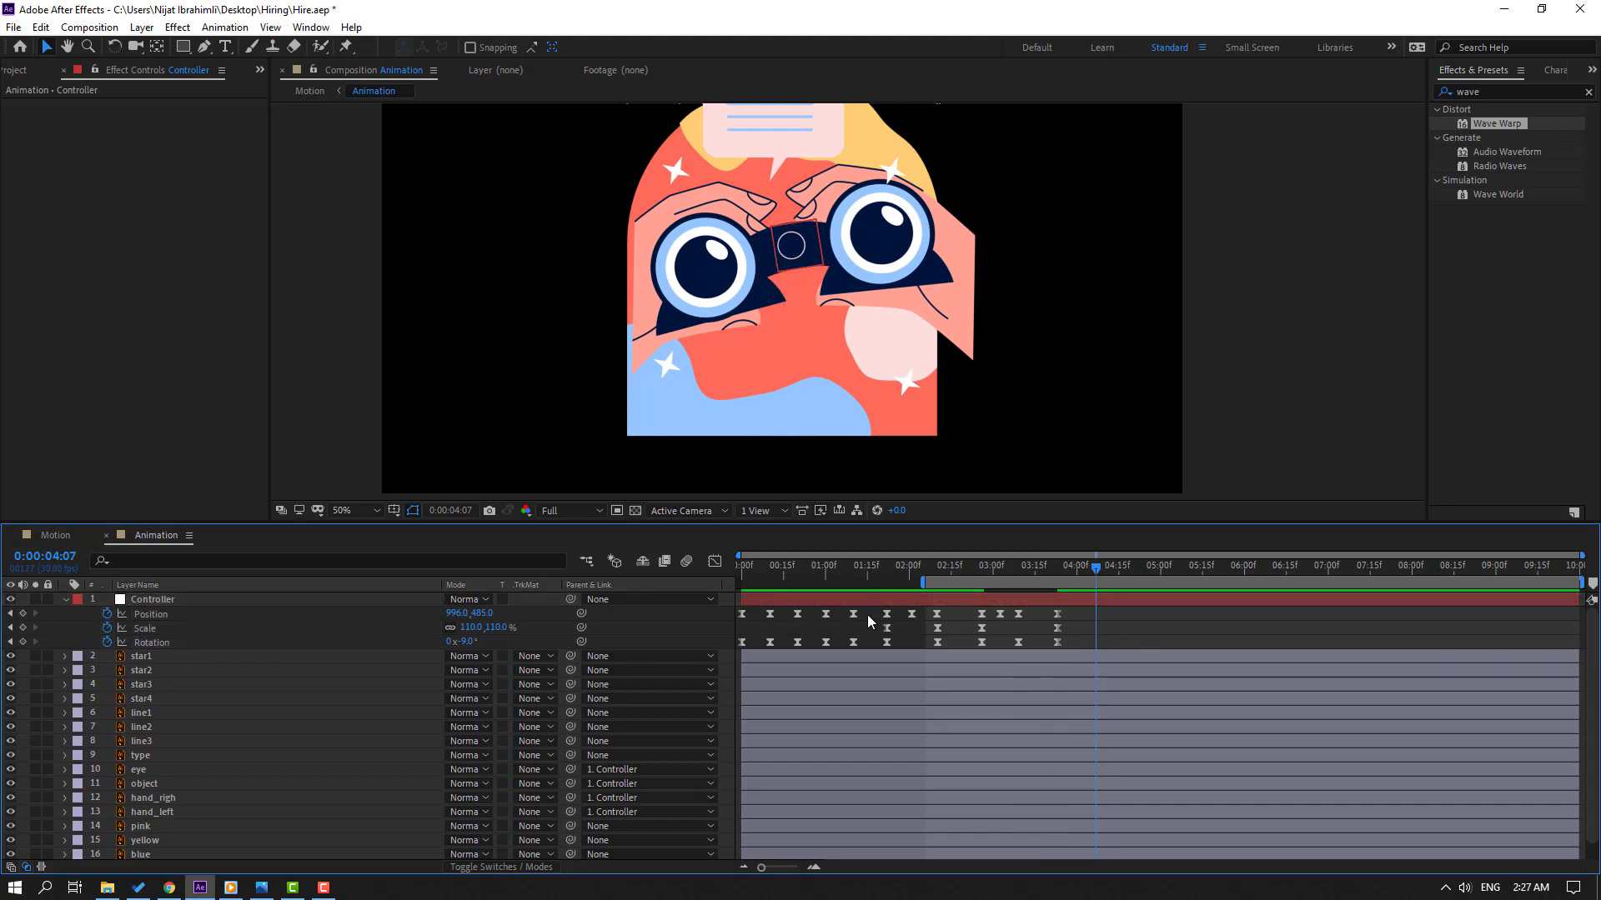
click(886, 614)
key(ctrl+c)
key(ctrl+v)
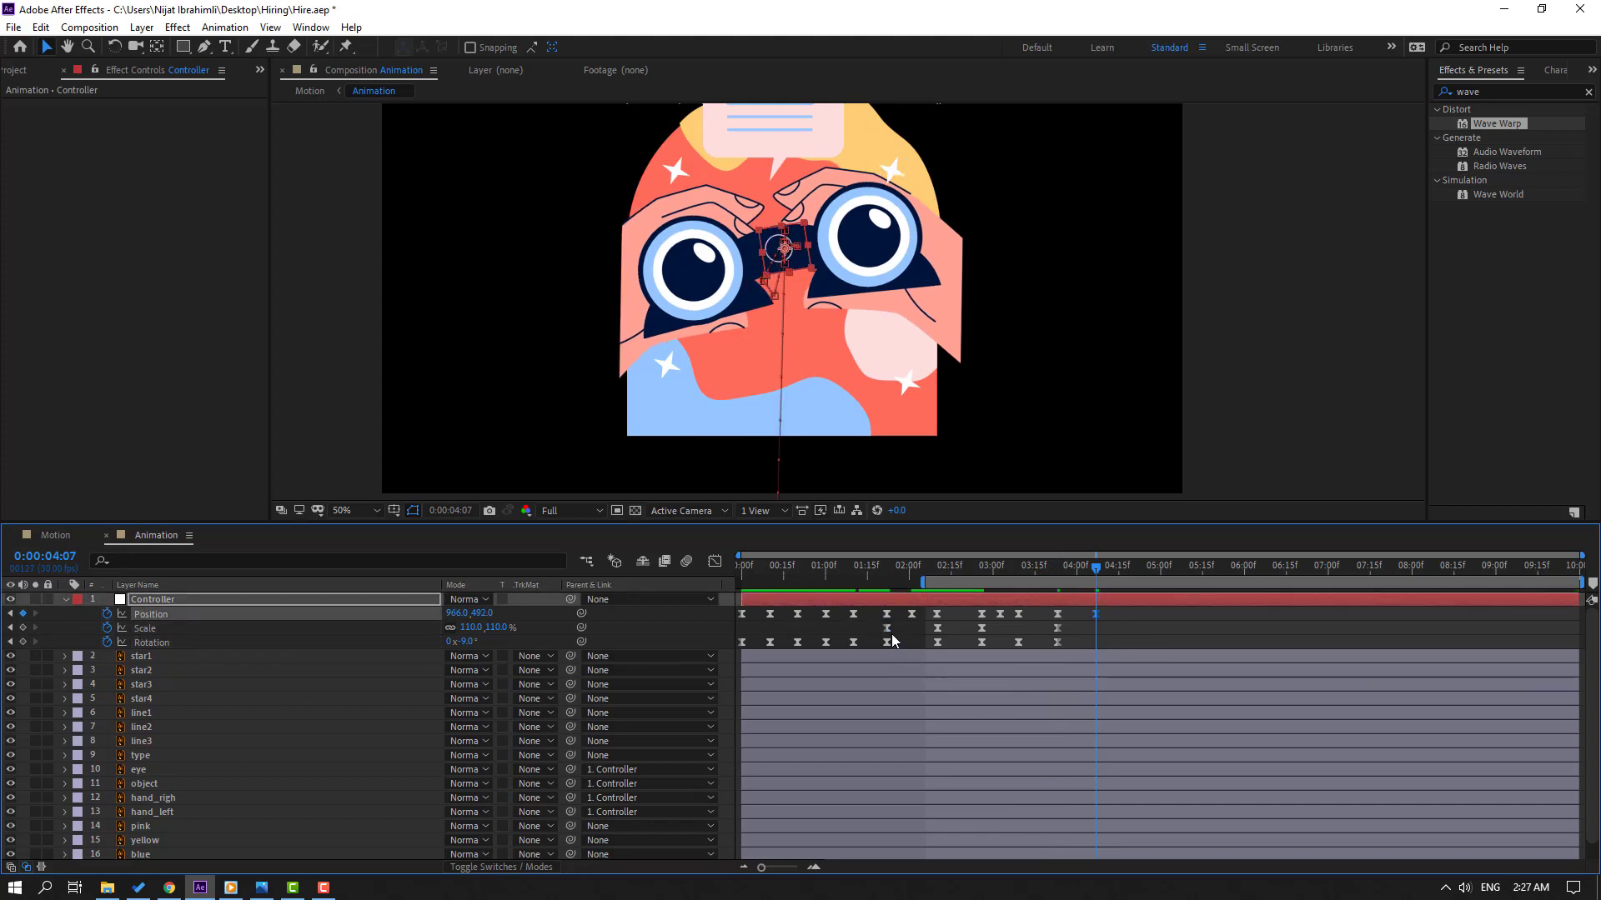
click(887, 627)
click(886, 642)
key(ctrl+c)
key(ctrl+v)
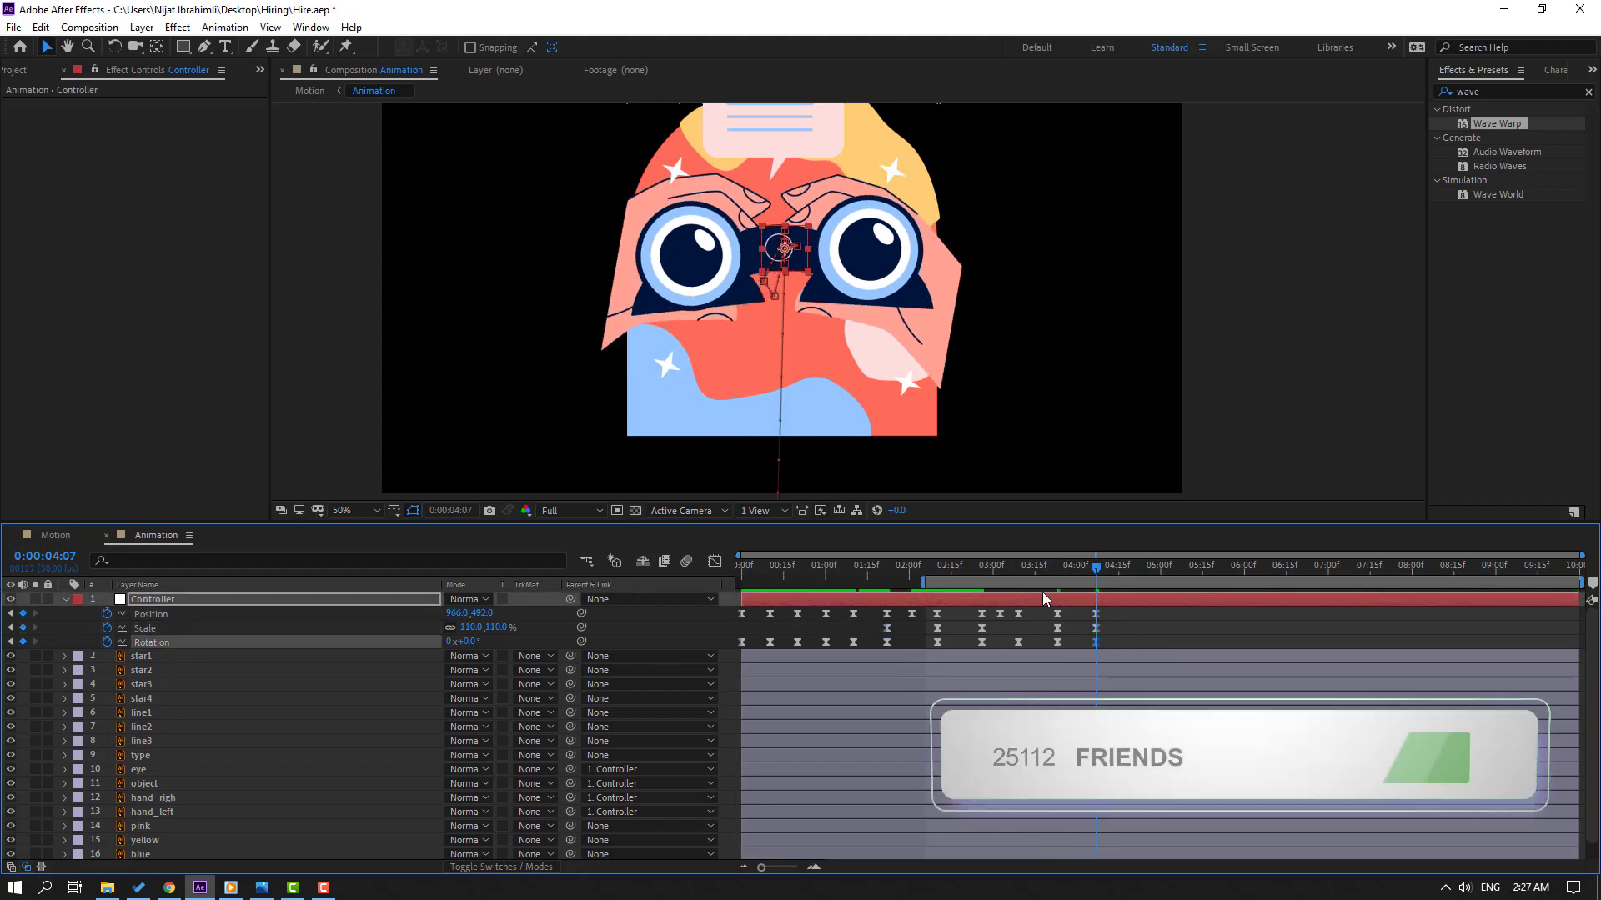
- Play back from 02:23, then dip the binoculars lower at 04:01
click(972, 567)
key(space)
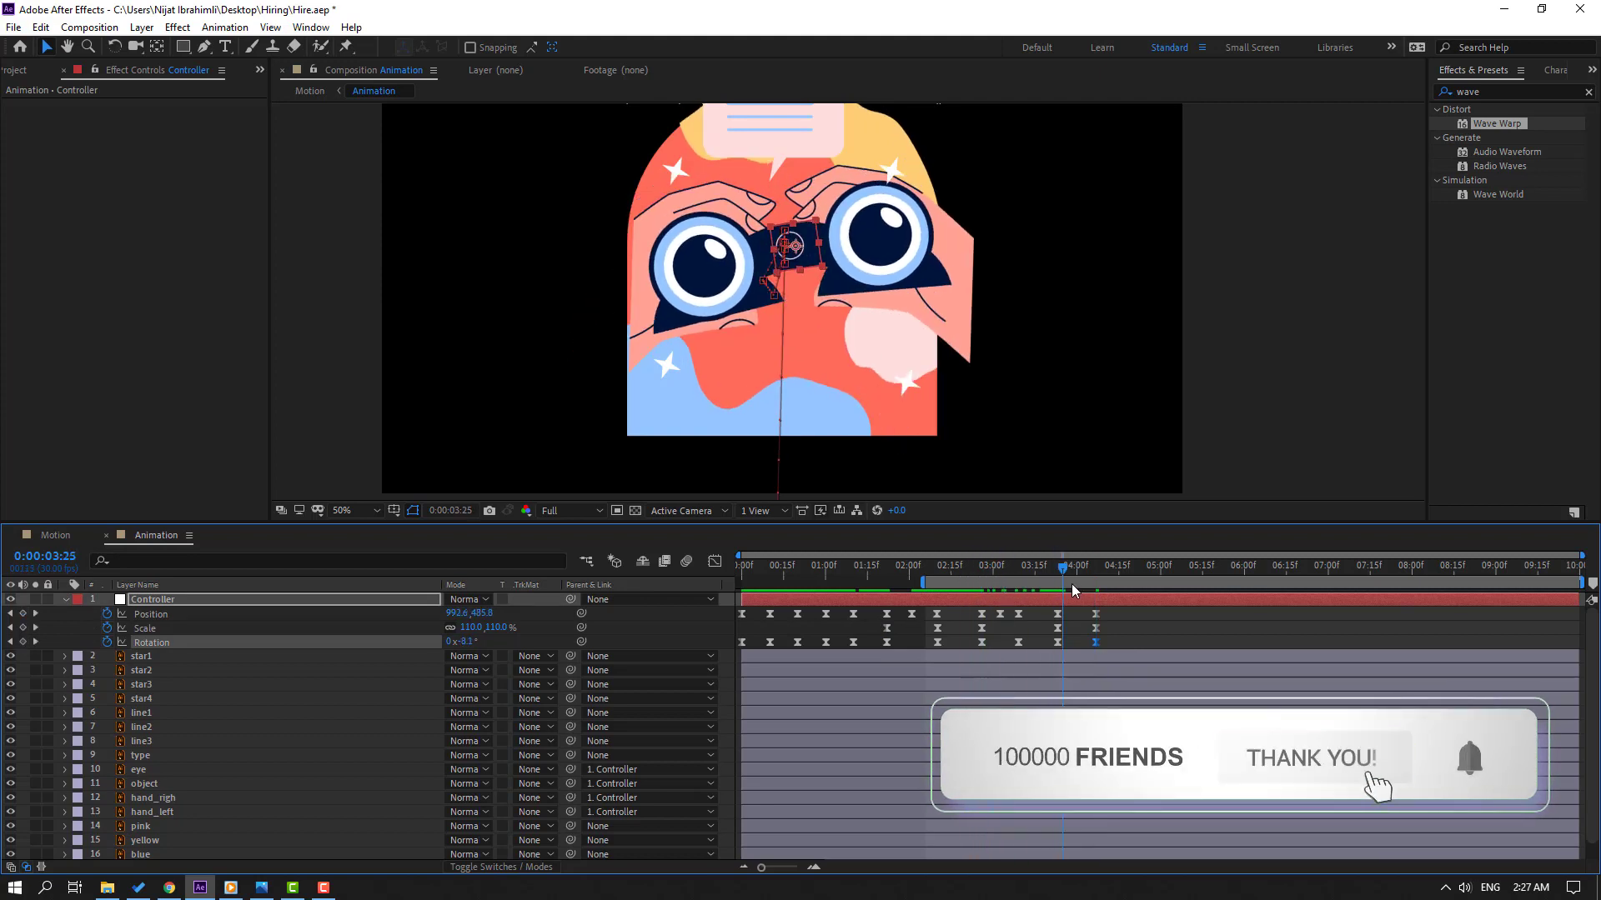
key(space)
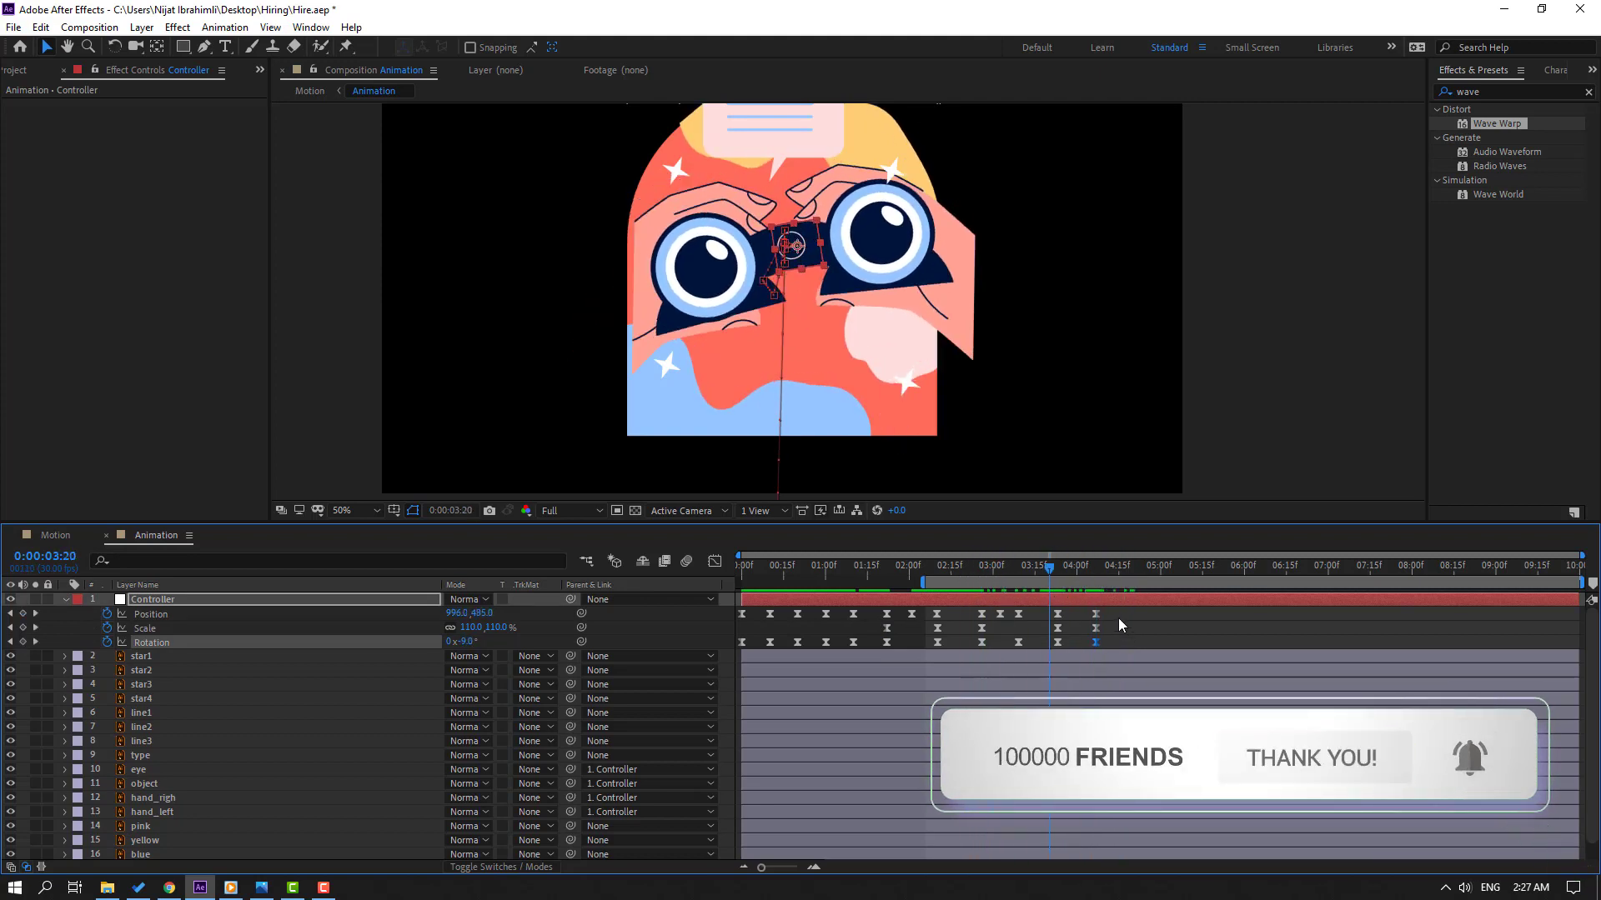
click(1066, 566)
drag(1072, 567, 1078, 567)
click(1181, 637)
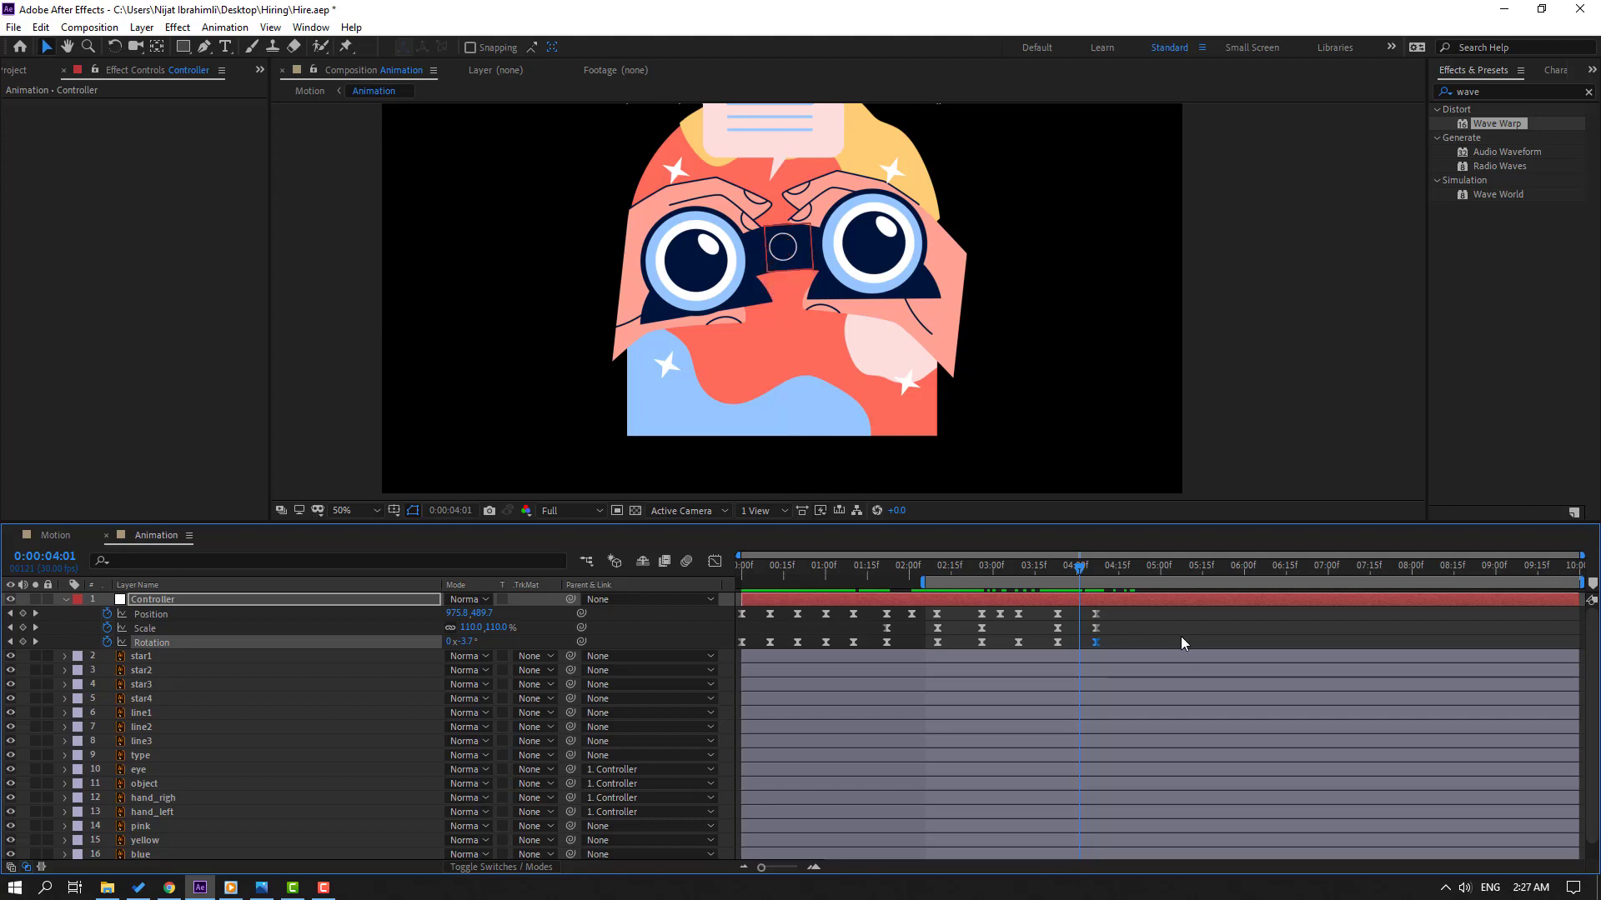
drag(789, 248, 791, 275)
- Nudge the keyframes near 04:05 later and preview with the range extended to the start
drag(1044, 562, 1090, 568)
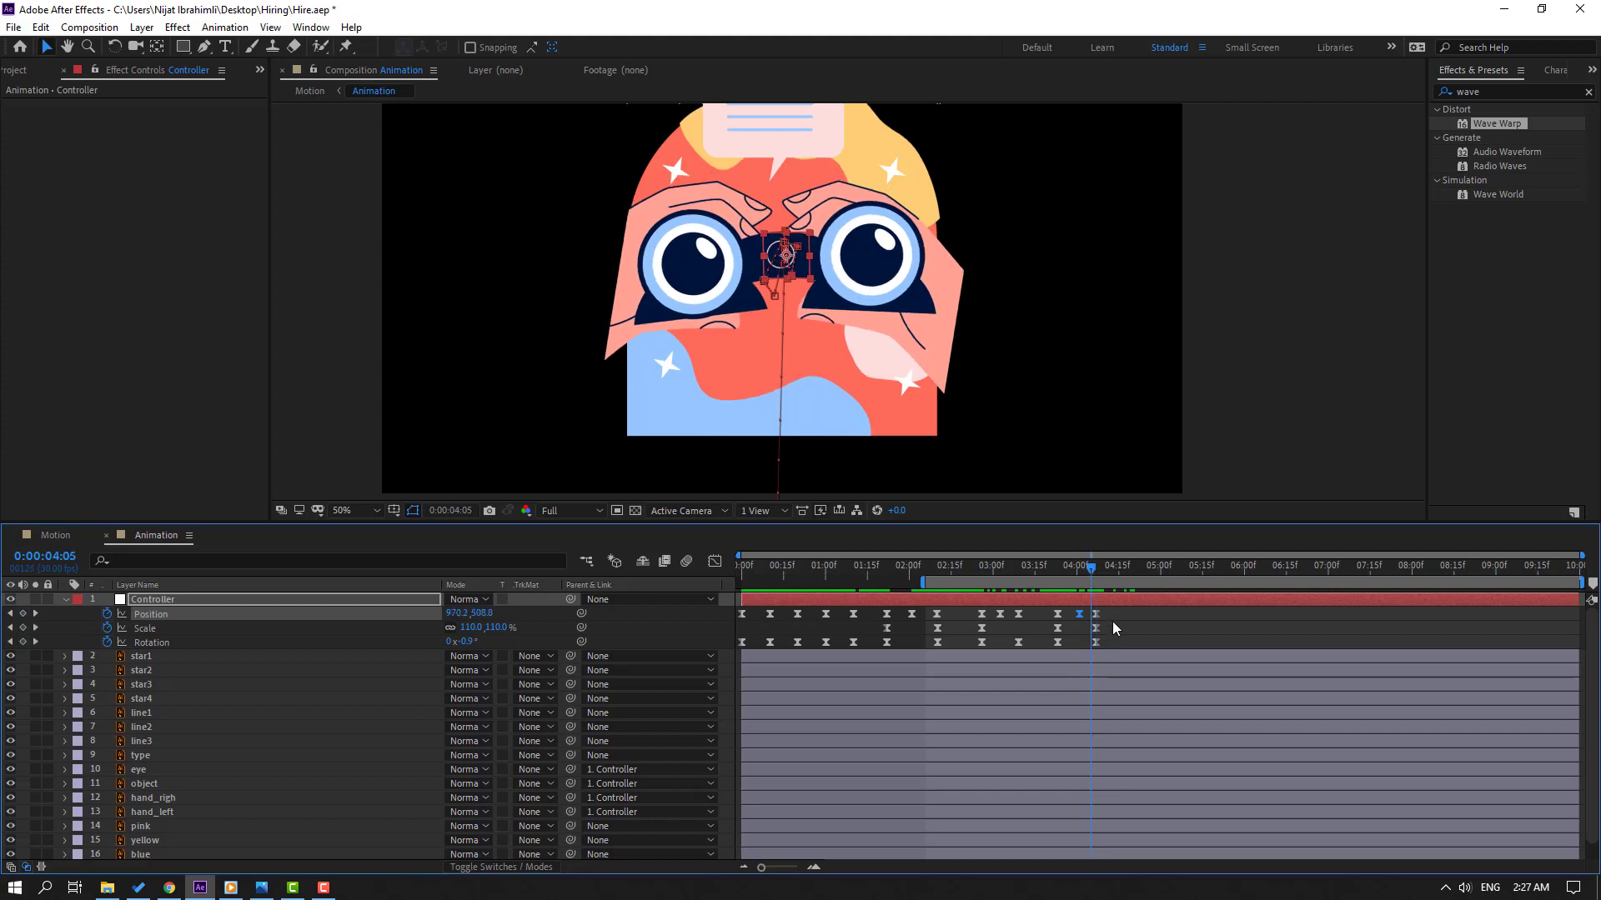
drag(1113, 621, 1097, 642)
click(1133, 623)
key(space)
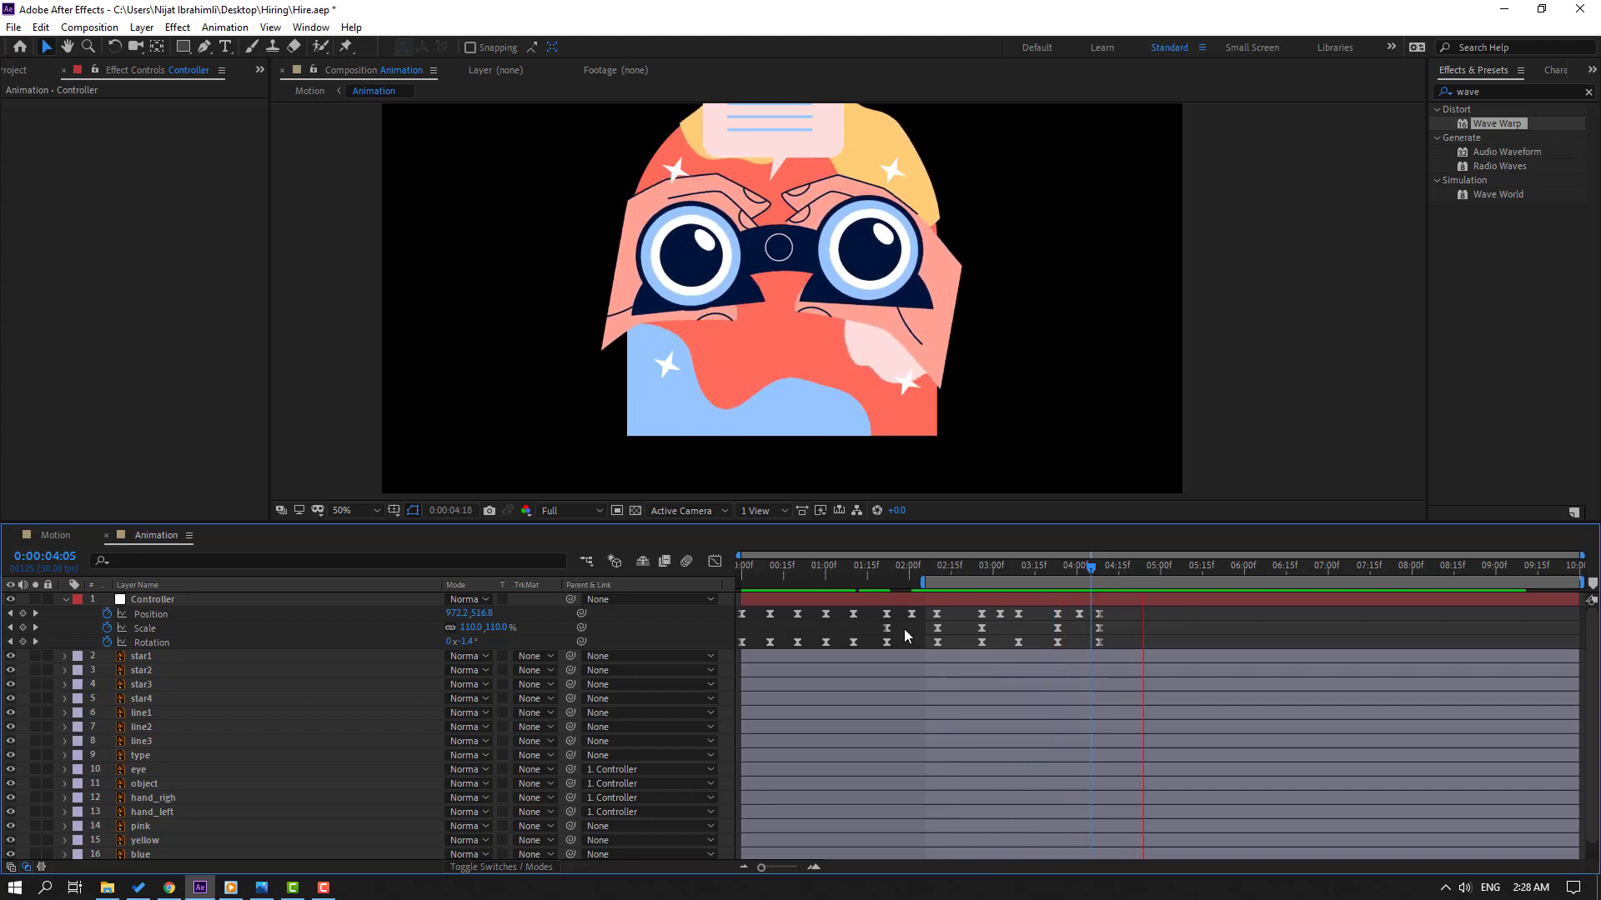
key(space)
drag(920, 582, 739, 582)
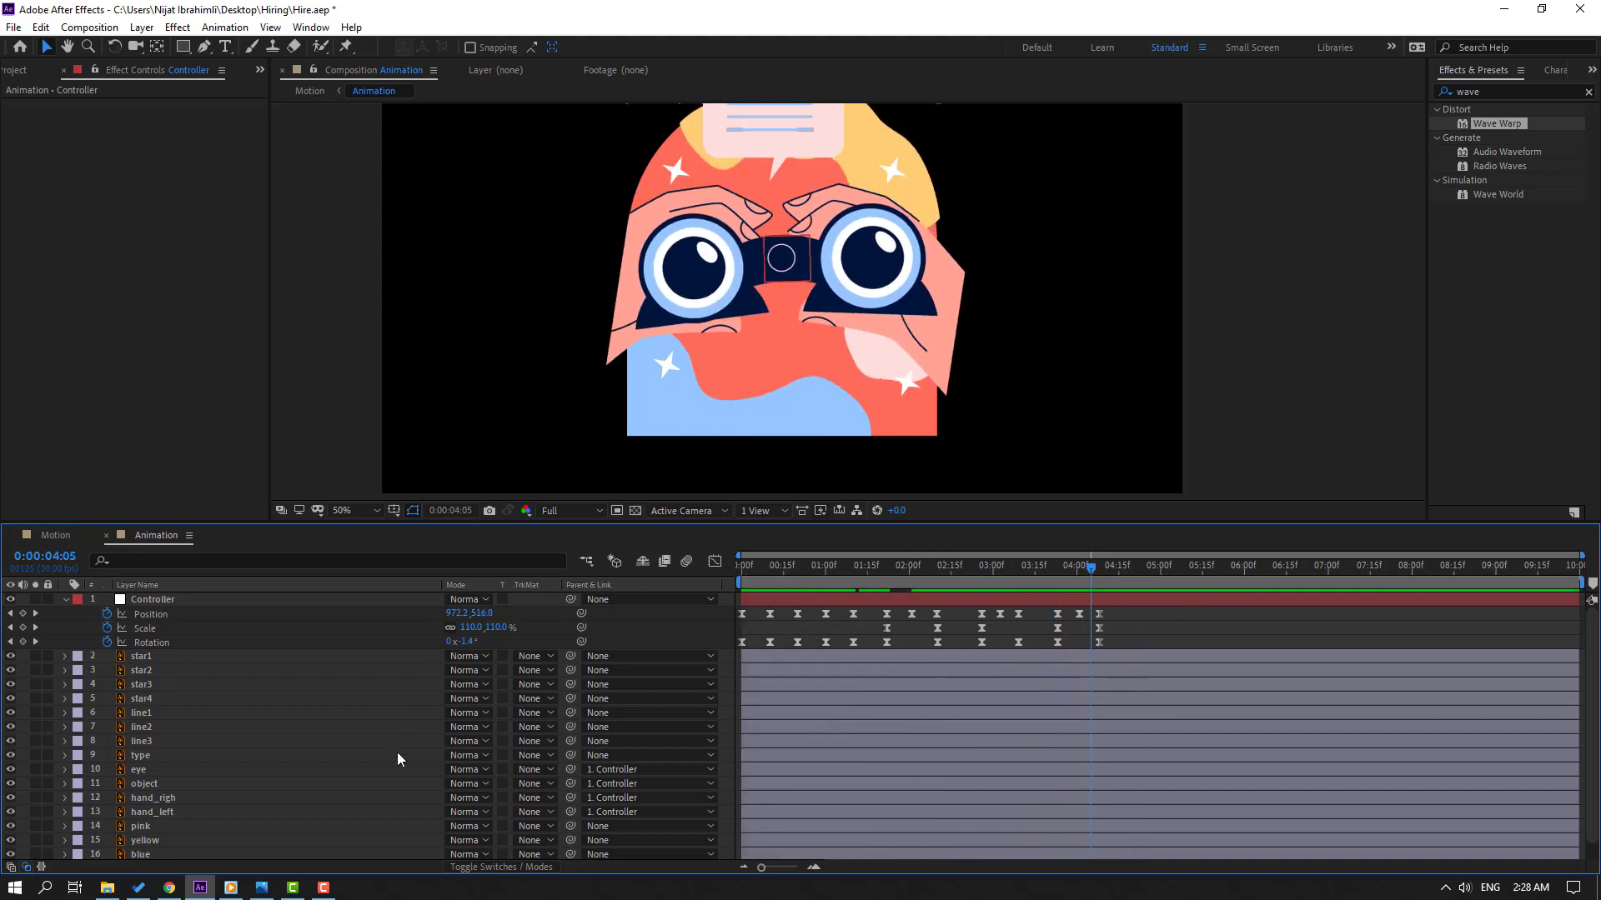
click(680, 258)
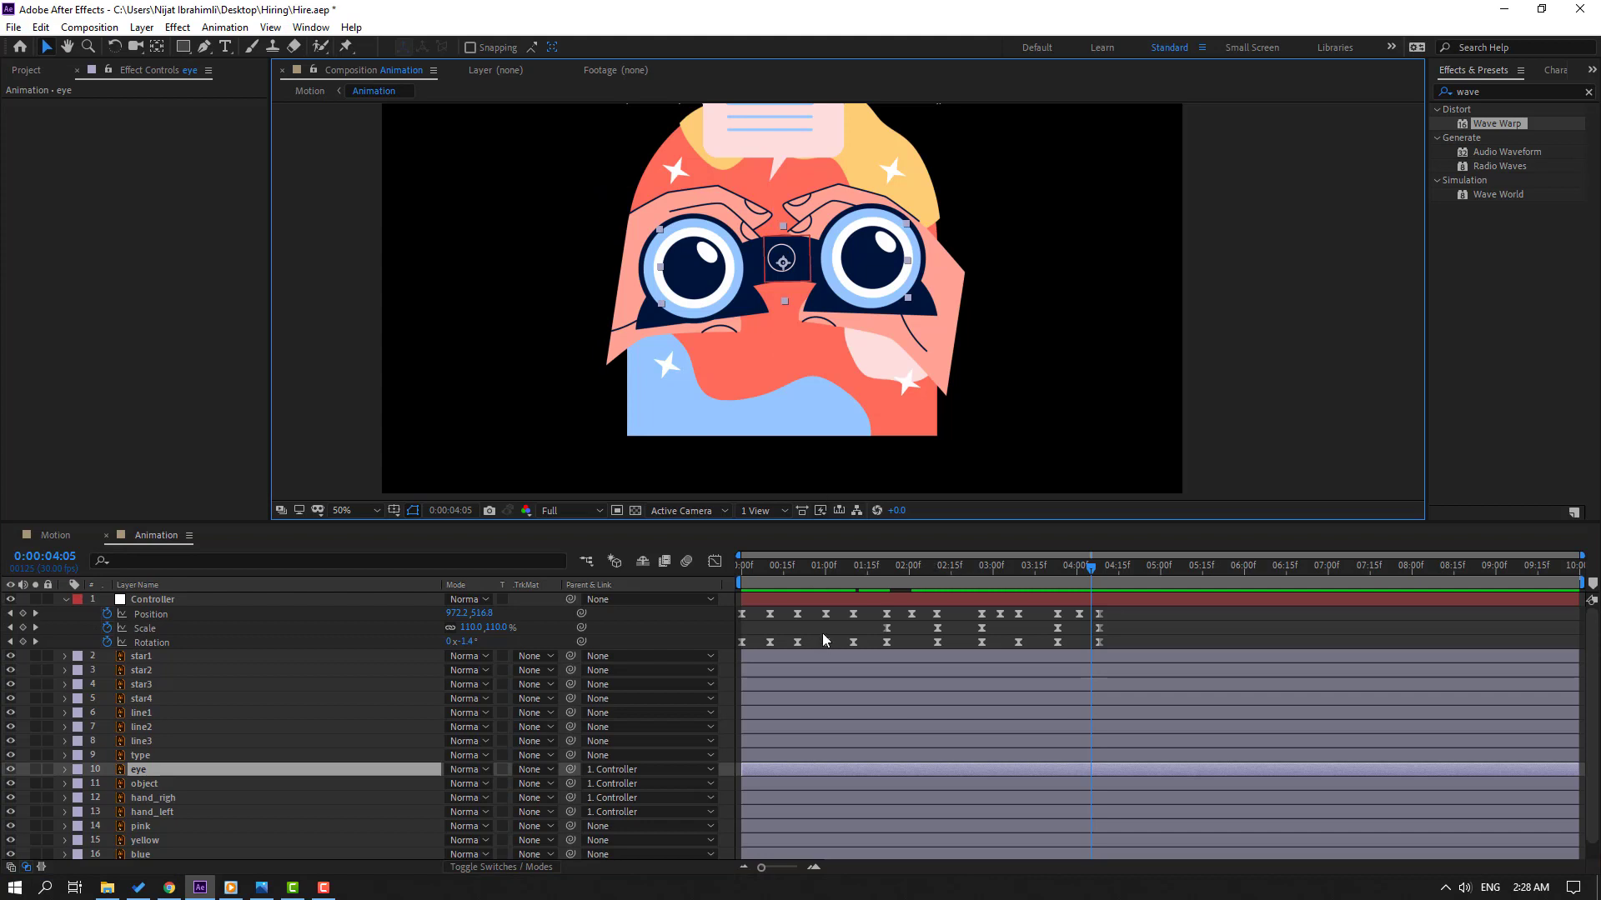
- Key the eye's vertical Scale 100% → 5% → 100% as a blink near the start
key(s)
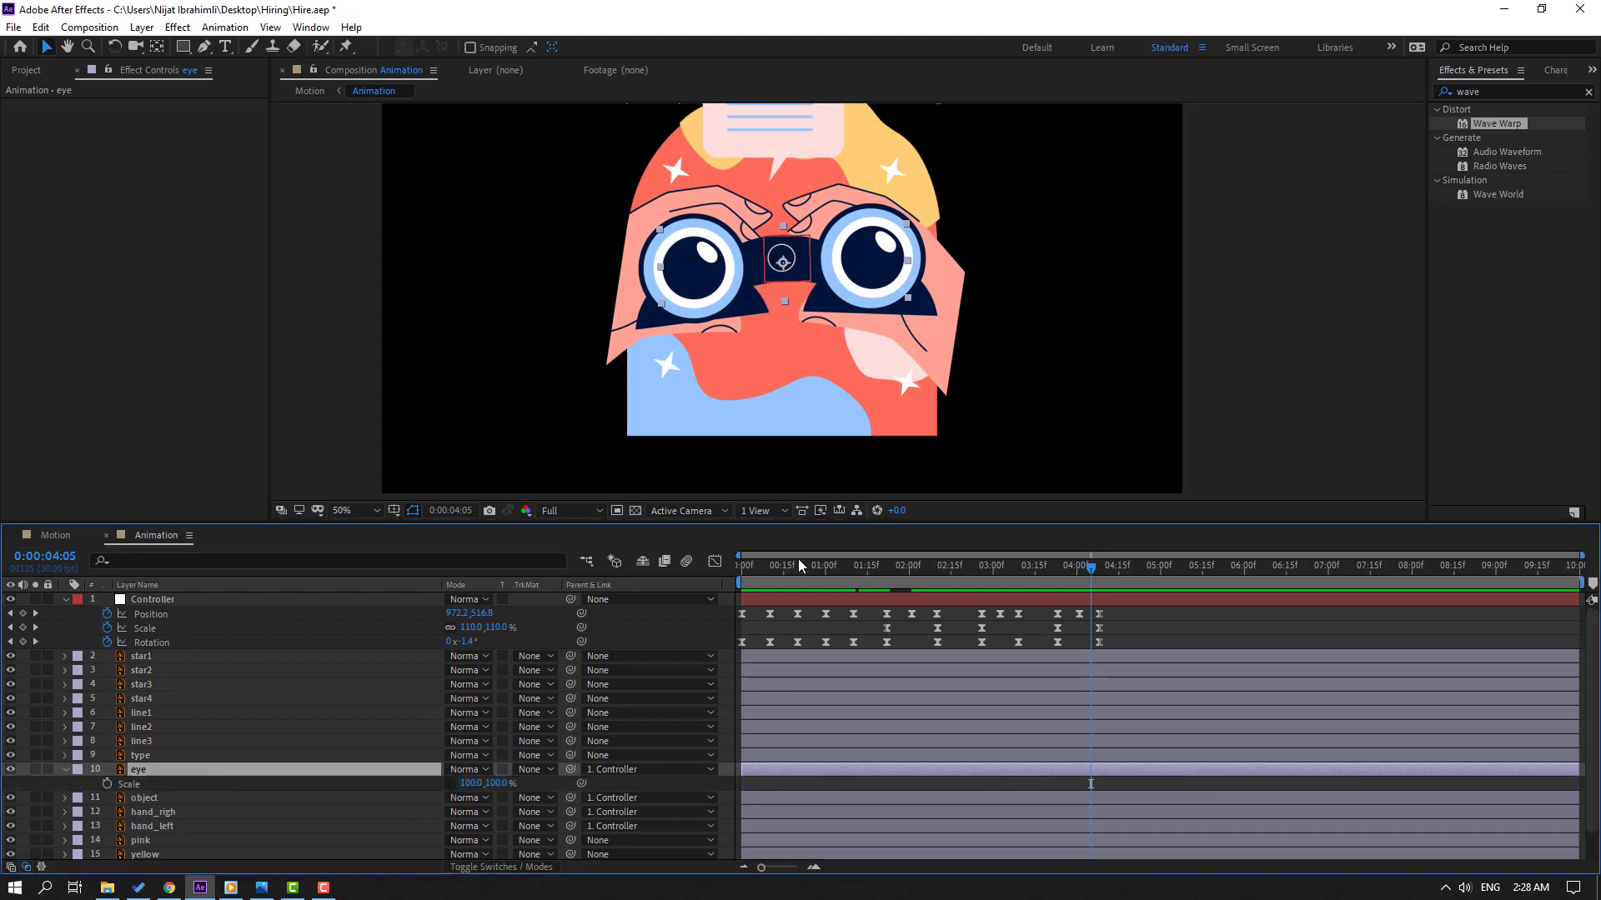
mouse_move(798, 566)
mouse_down()
mouse_move(756, 575)
mouse_move(819, 572)
mouse_up()
click(105, 784)
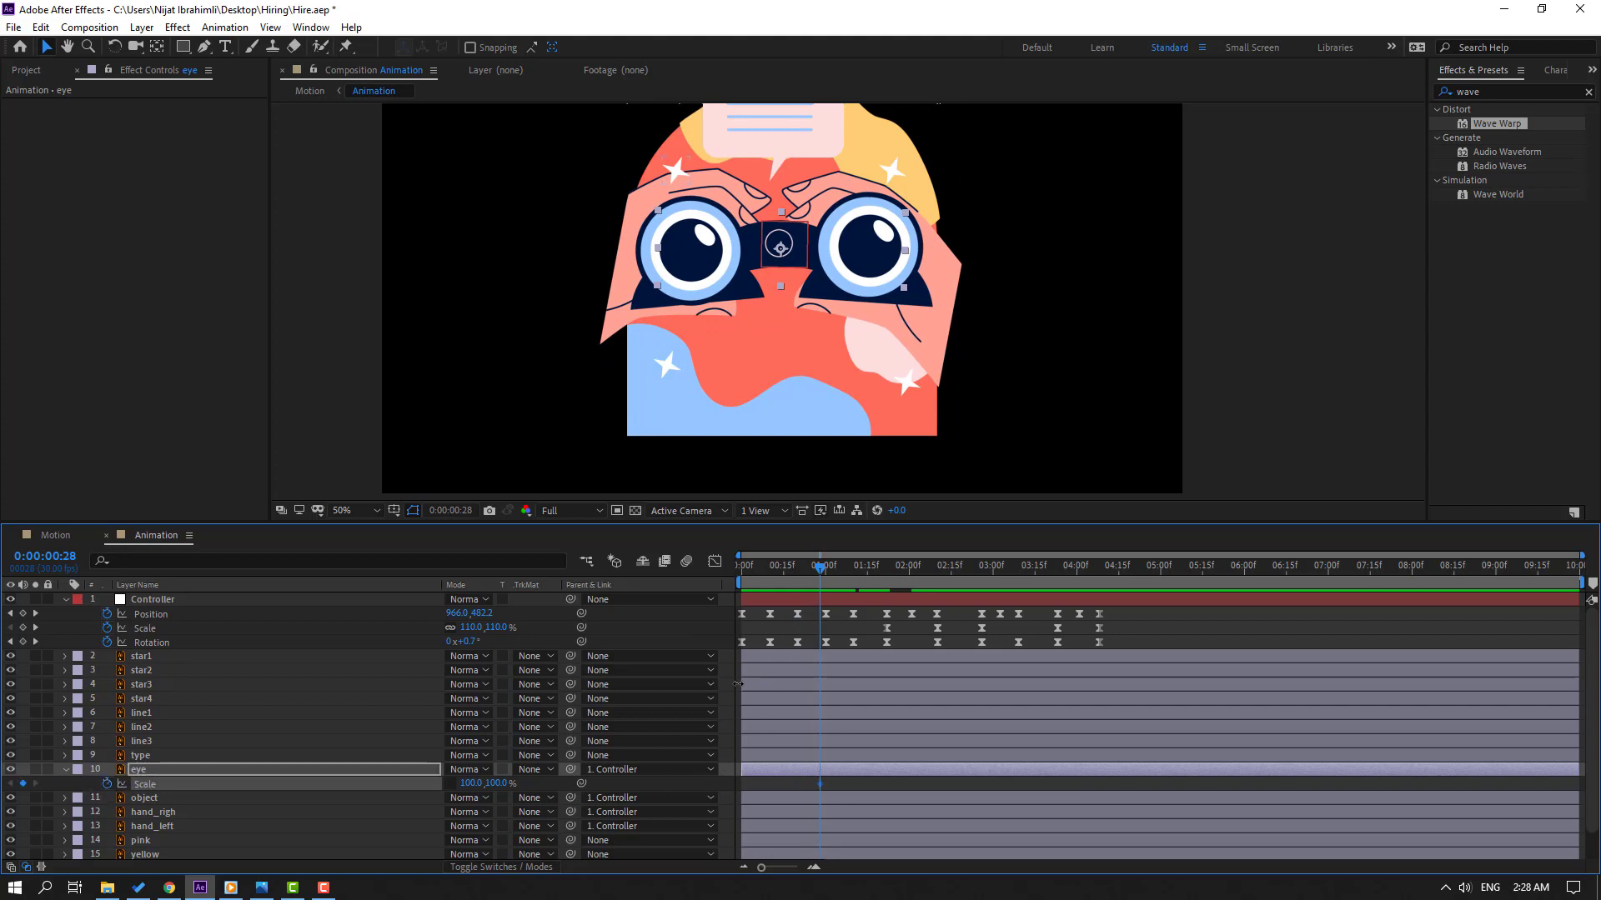
key(Page_Down)
key(Page_Down)
key(Page_Down)
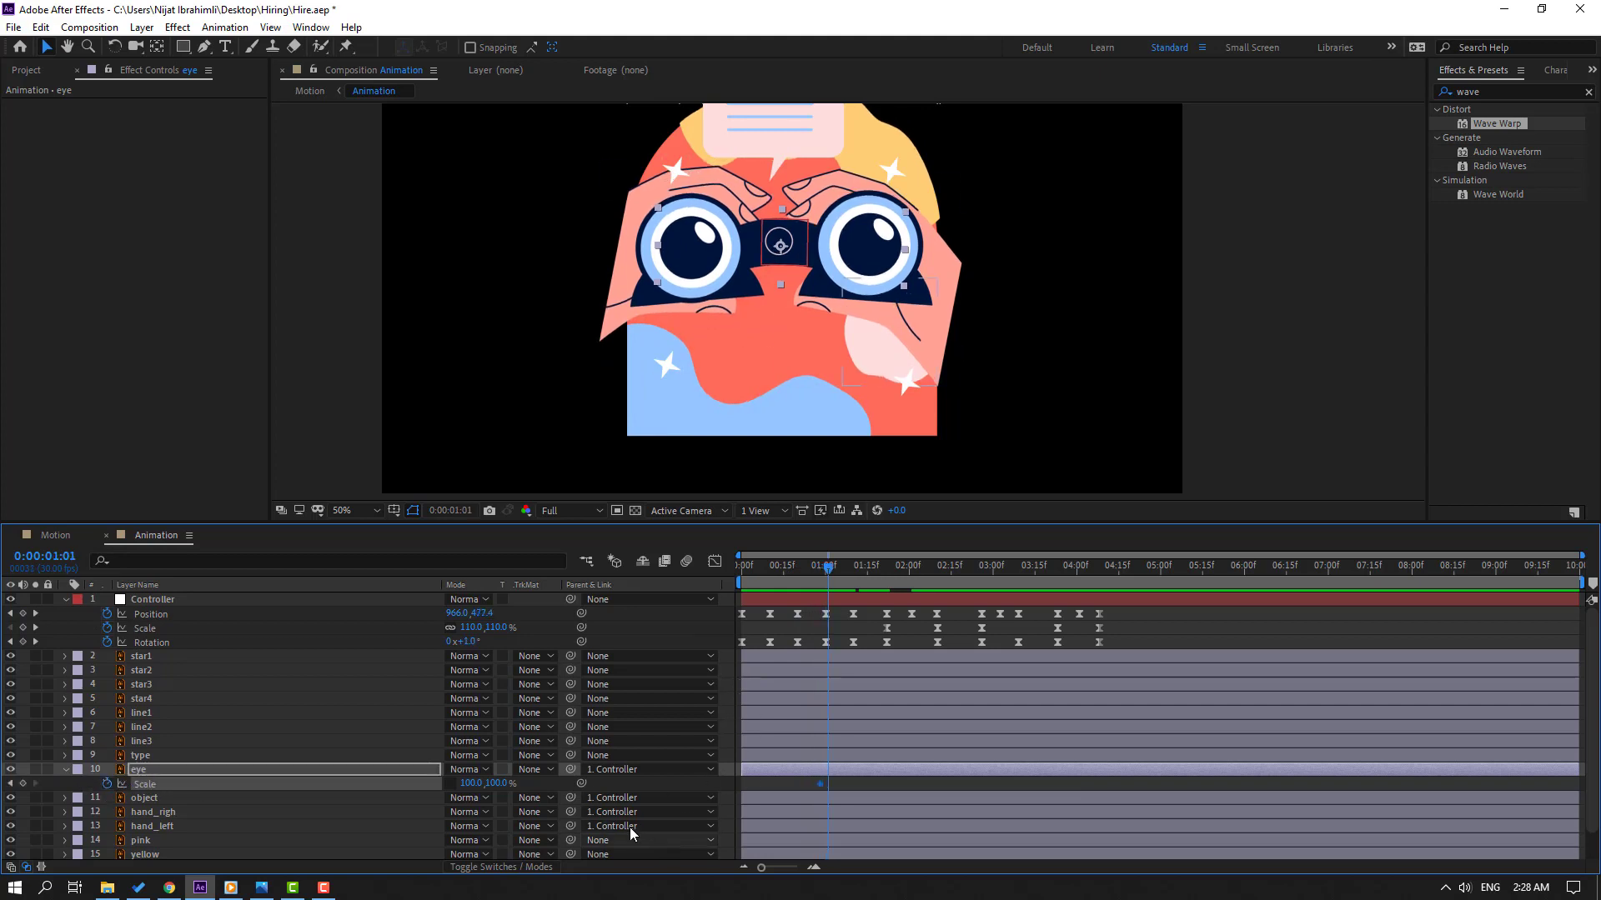
click(498, 783)
text(5)
key(Return)
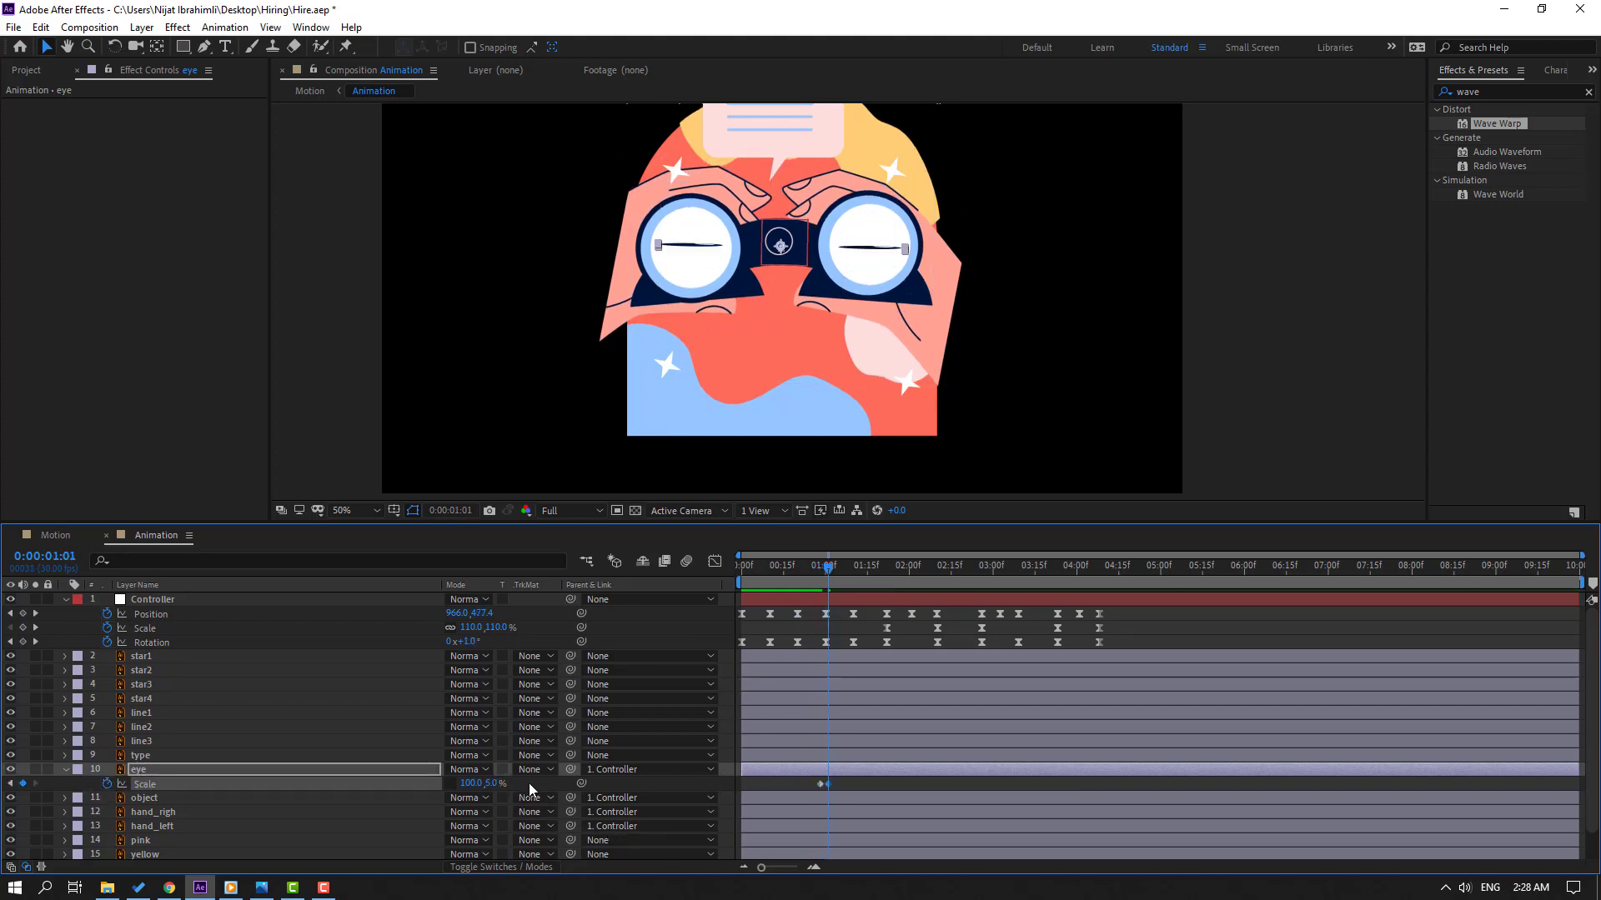
key(Page_Down)
key(Page_Down)
key(Page_Down)
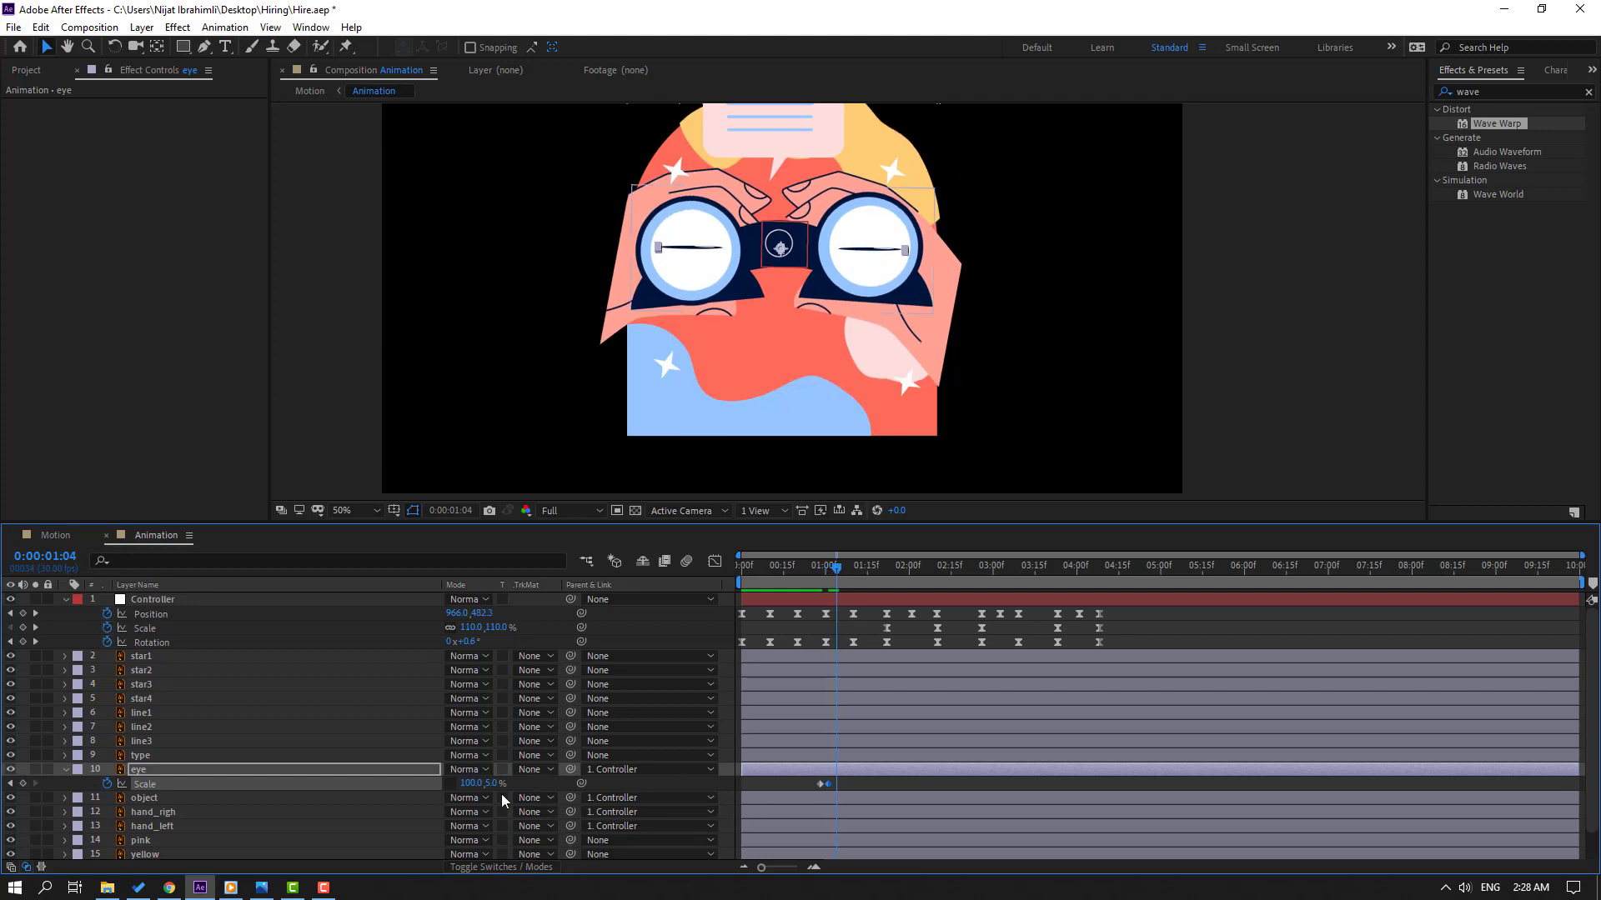
click(497, 788)
text(100)
key(Return)
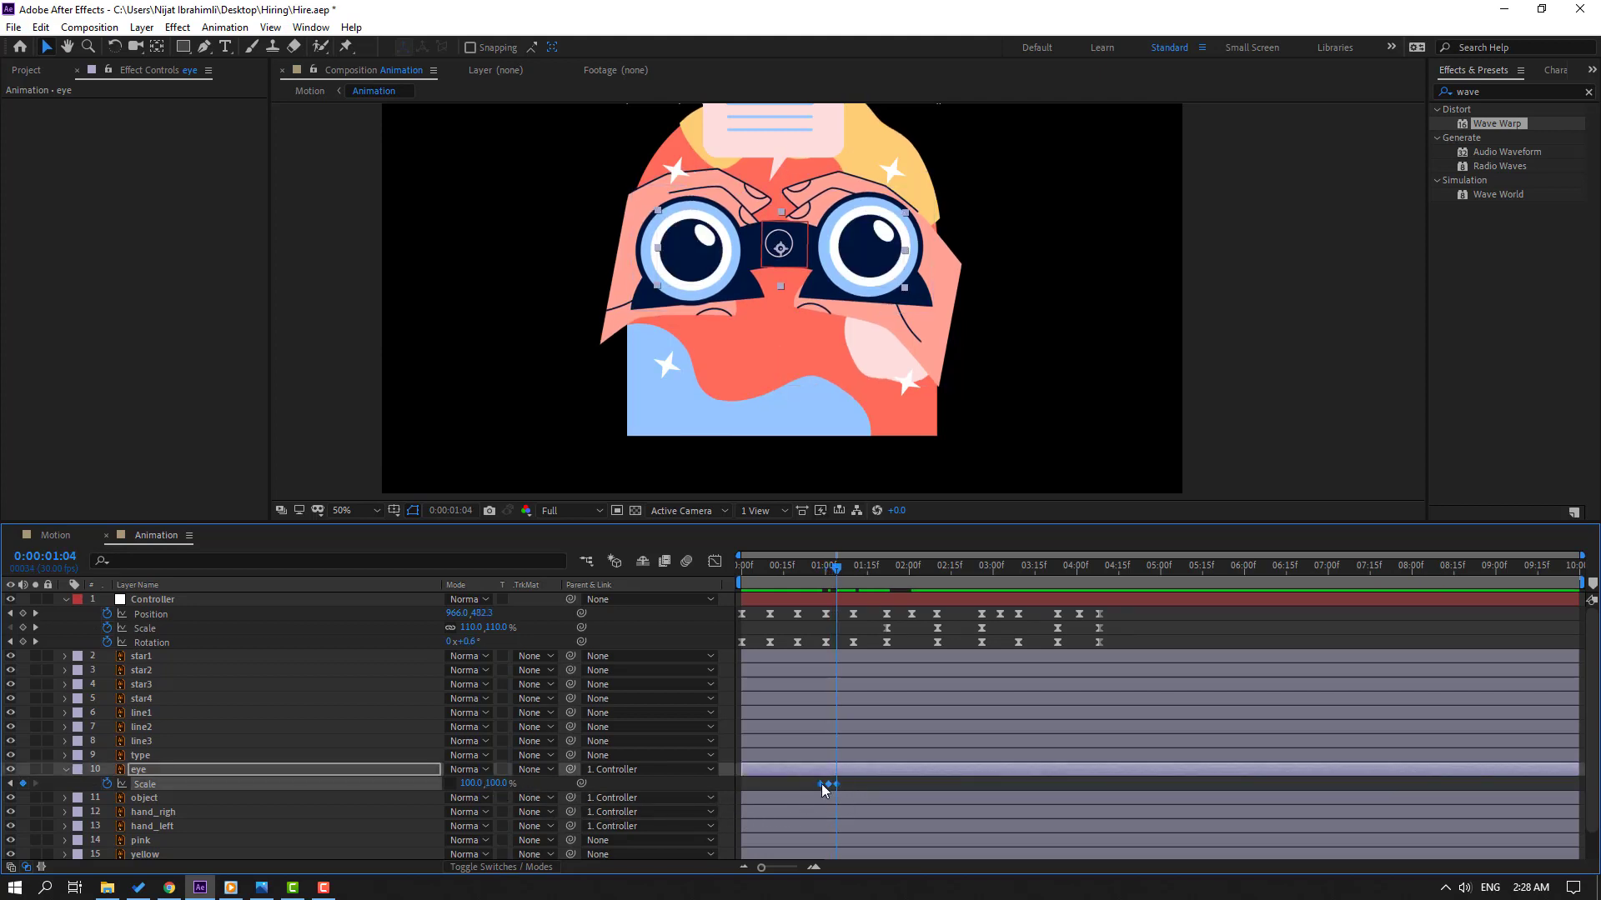
- Apply Easy Ease to the three blink keyframes and check the blink
right_click(818, 783)
mouse_move(1089, 777)
click(1075, 663)
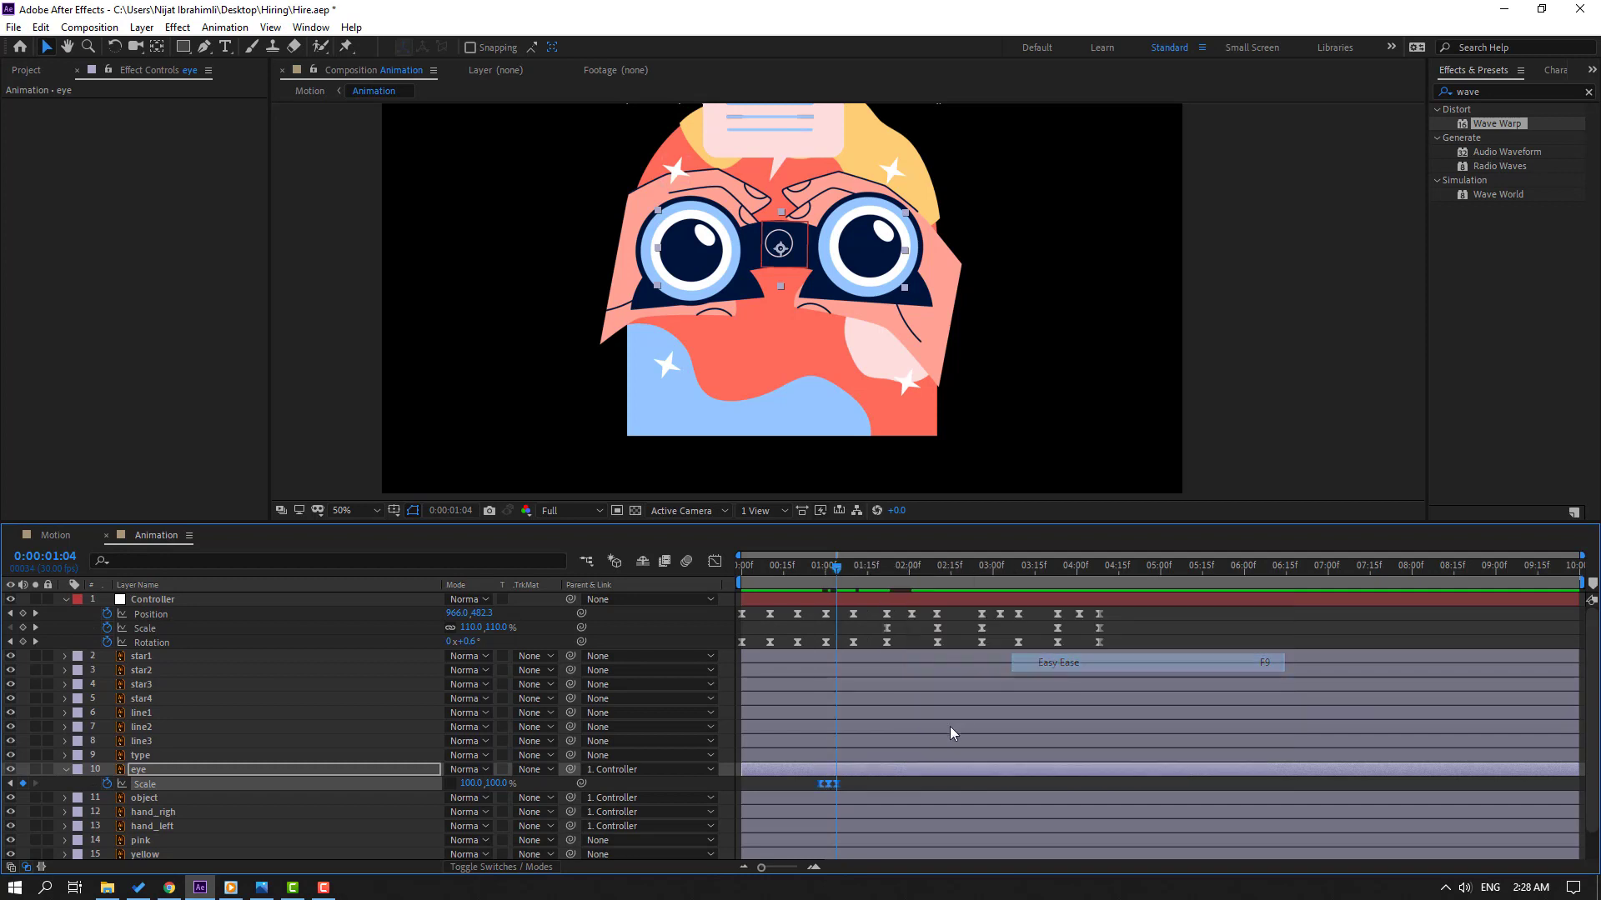
mouse_move(802, 569)
mouse_down()
mouse_move(841, 568)
mouse_move(829, 568)
mouse_up()
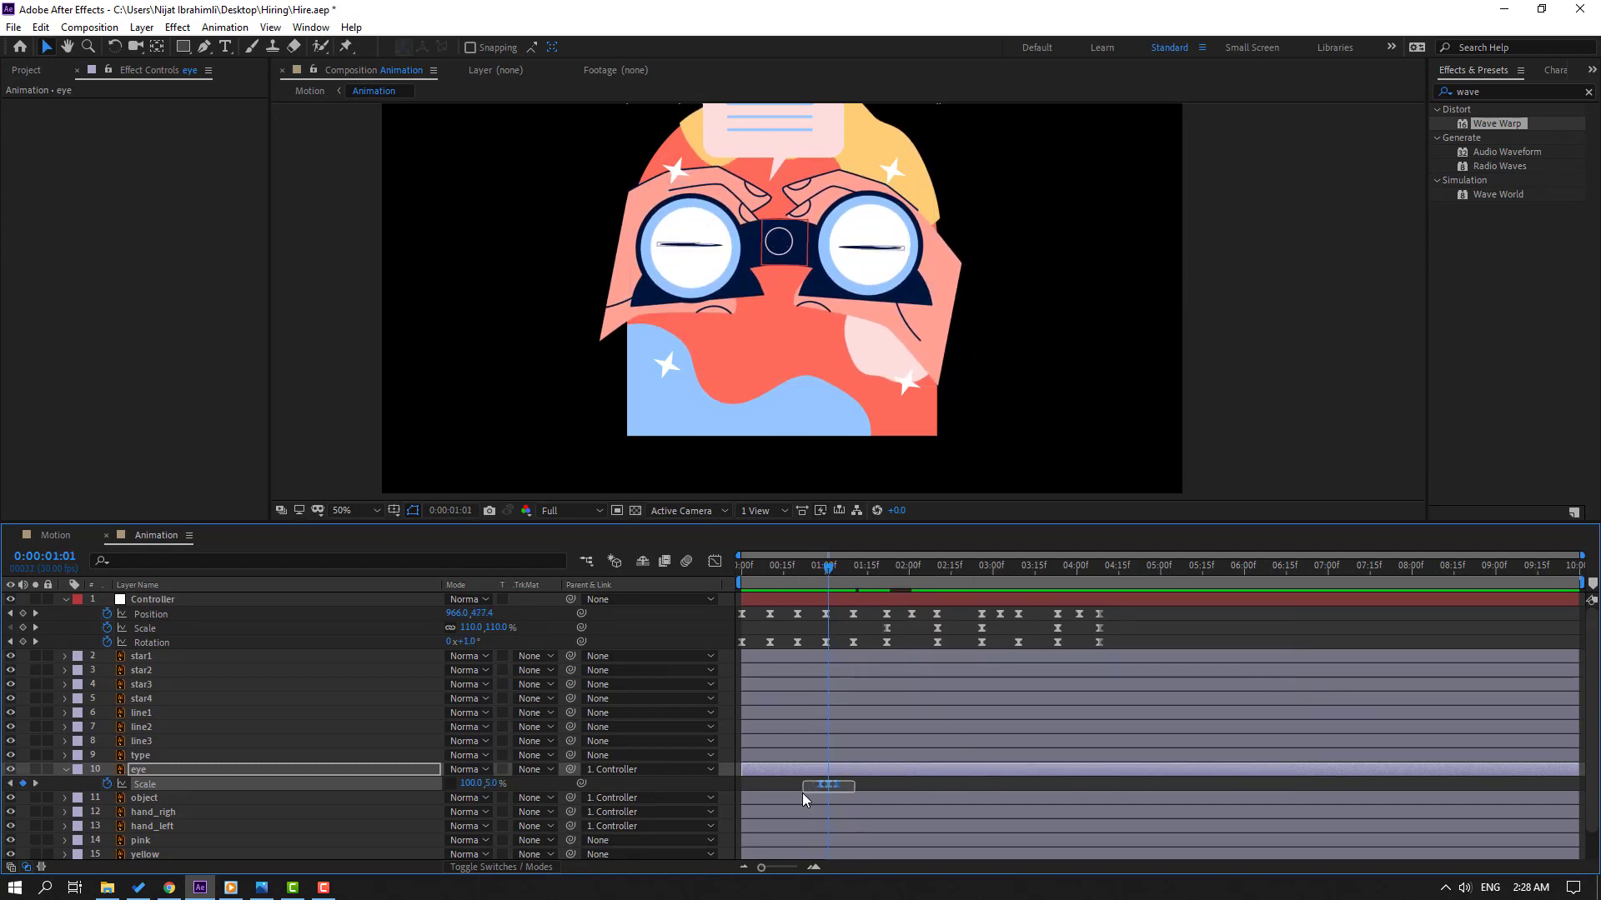
drag(802, 793, 803, 794)
- Paste blink copies at 02:21 and 03:01, move the last to about 04:05, and play back
drag(798, 571, 905, 577)
drag(879, 560, 967, 570)
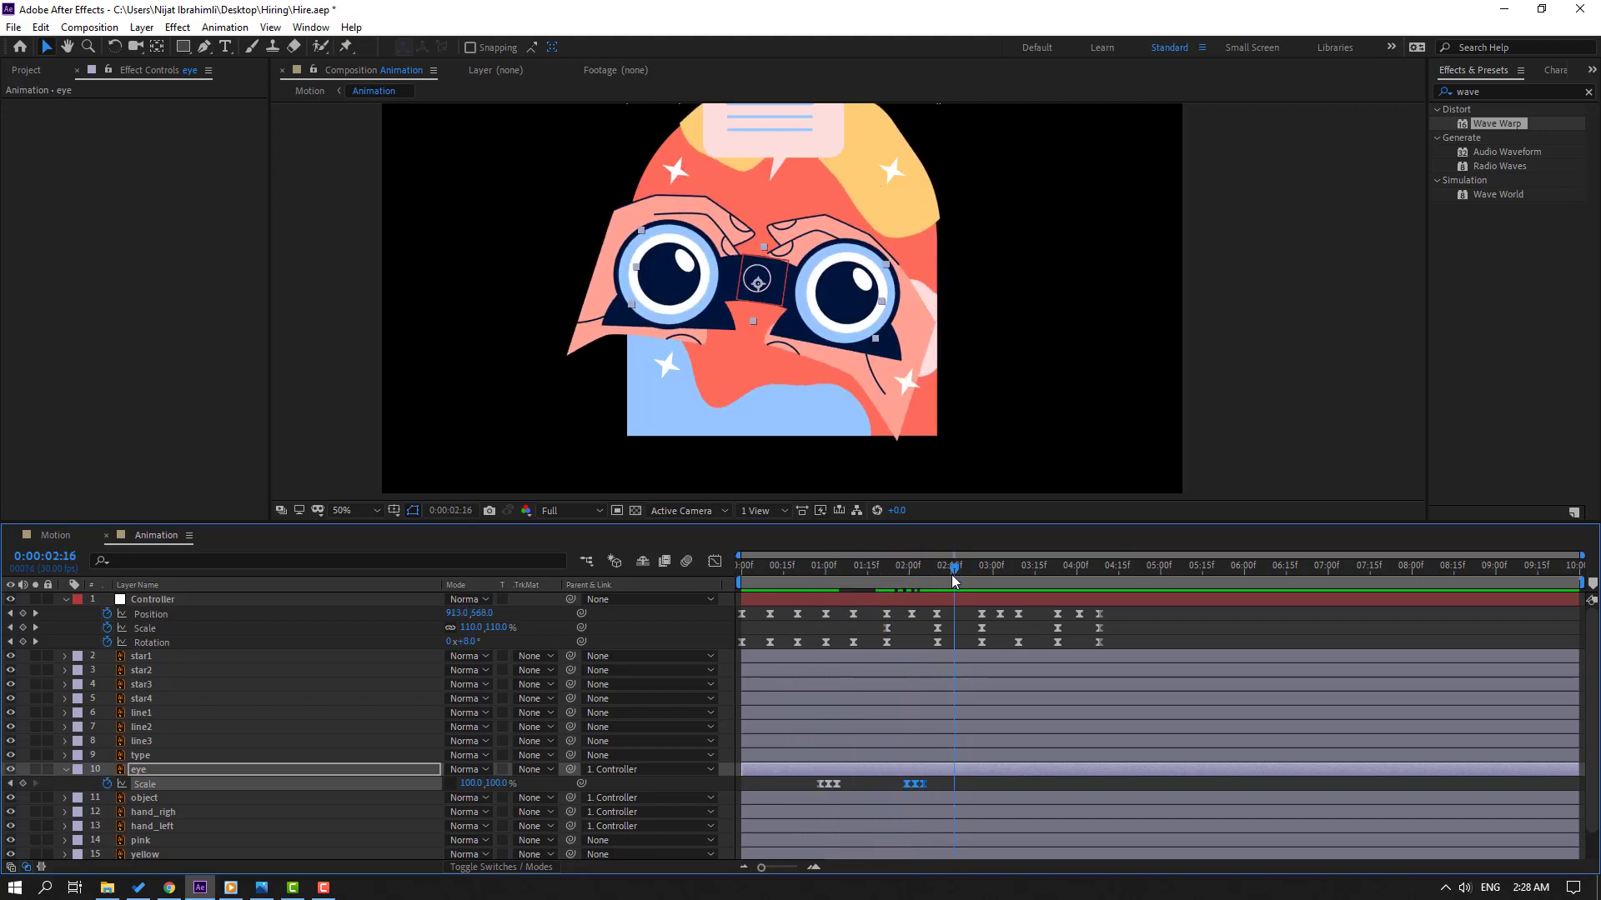
key(ctrl+v)
click(886, 572)
drag(922, 580, 939, 581)
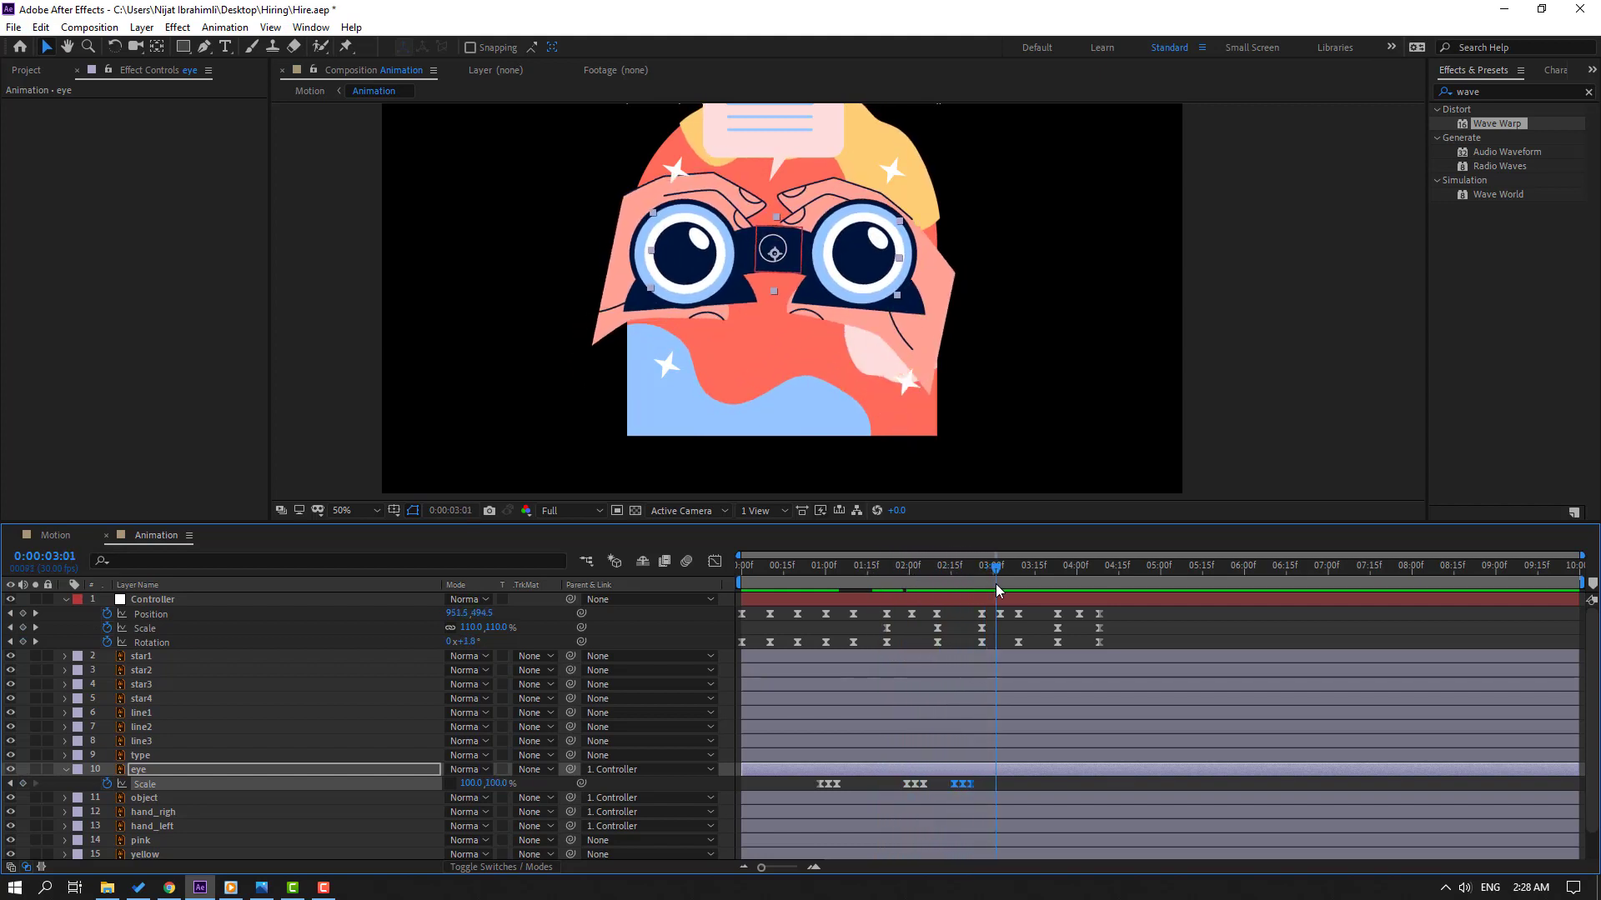
key(ctrl+v)
drag(1037, 782, 1092, 786)
drag(944, 776, 1012, 787)
key(space)
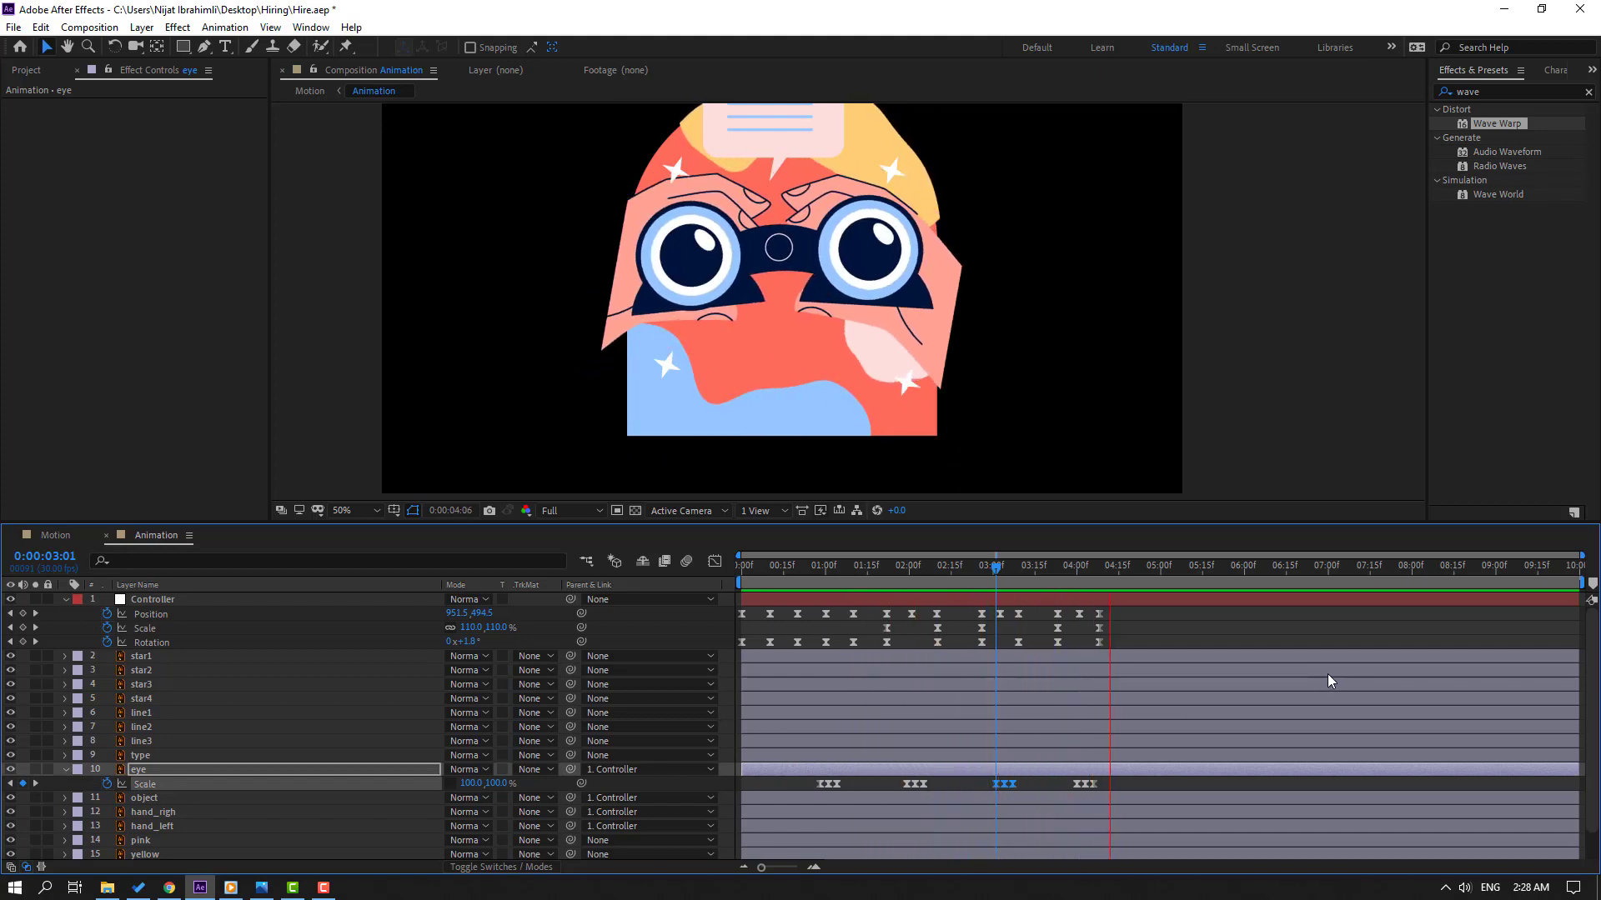
drag(974, 577, 912, 587)
click(134, 768)
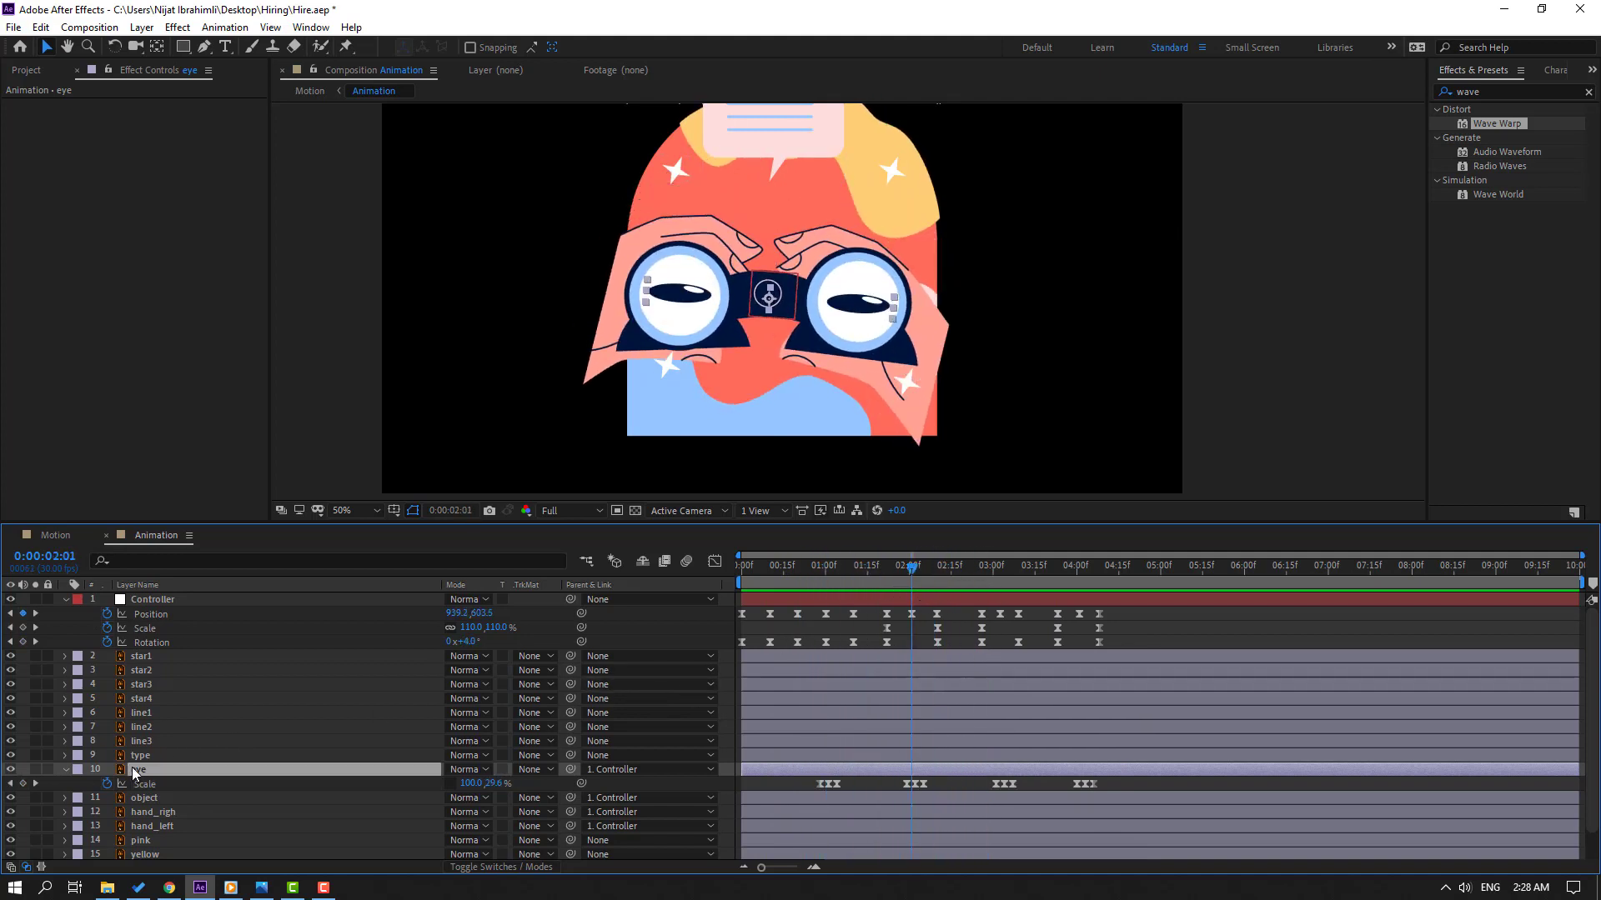
- Key the eye Position at 01:23, shift the pupils left, and hold that gaze at 02:21
key(shift+p)
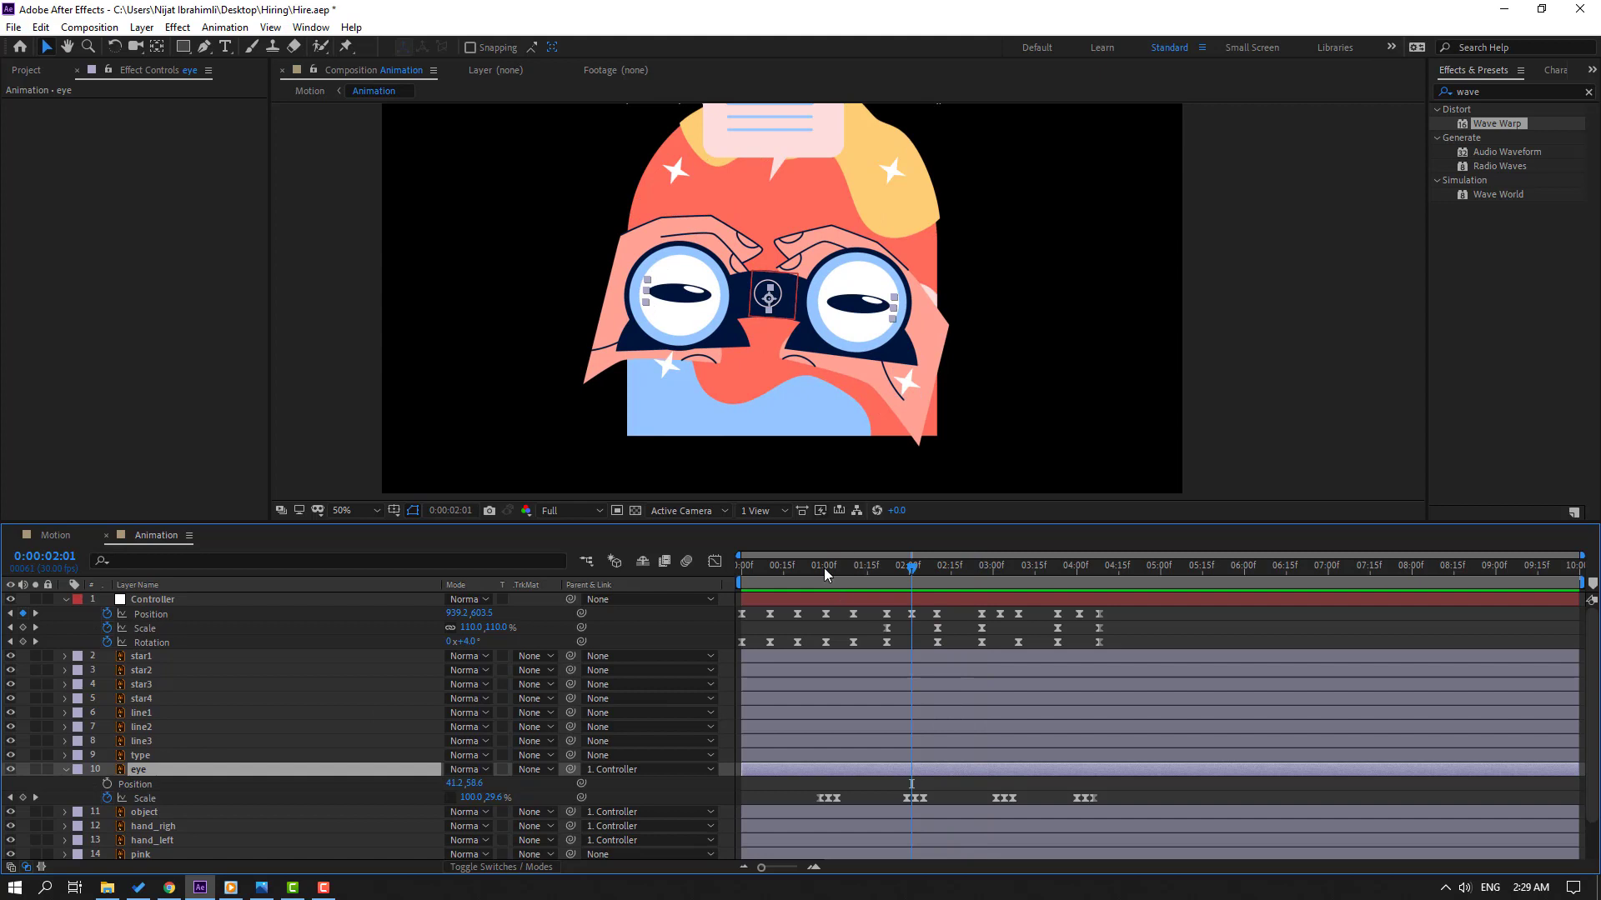
drag(823, 568, 937, 569)
click(107, 784)
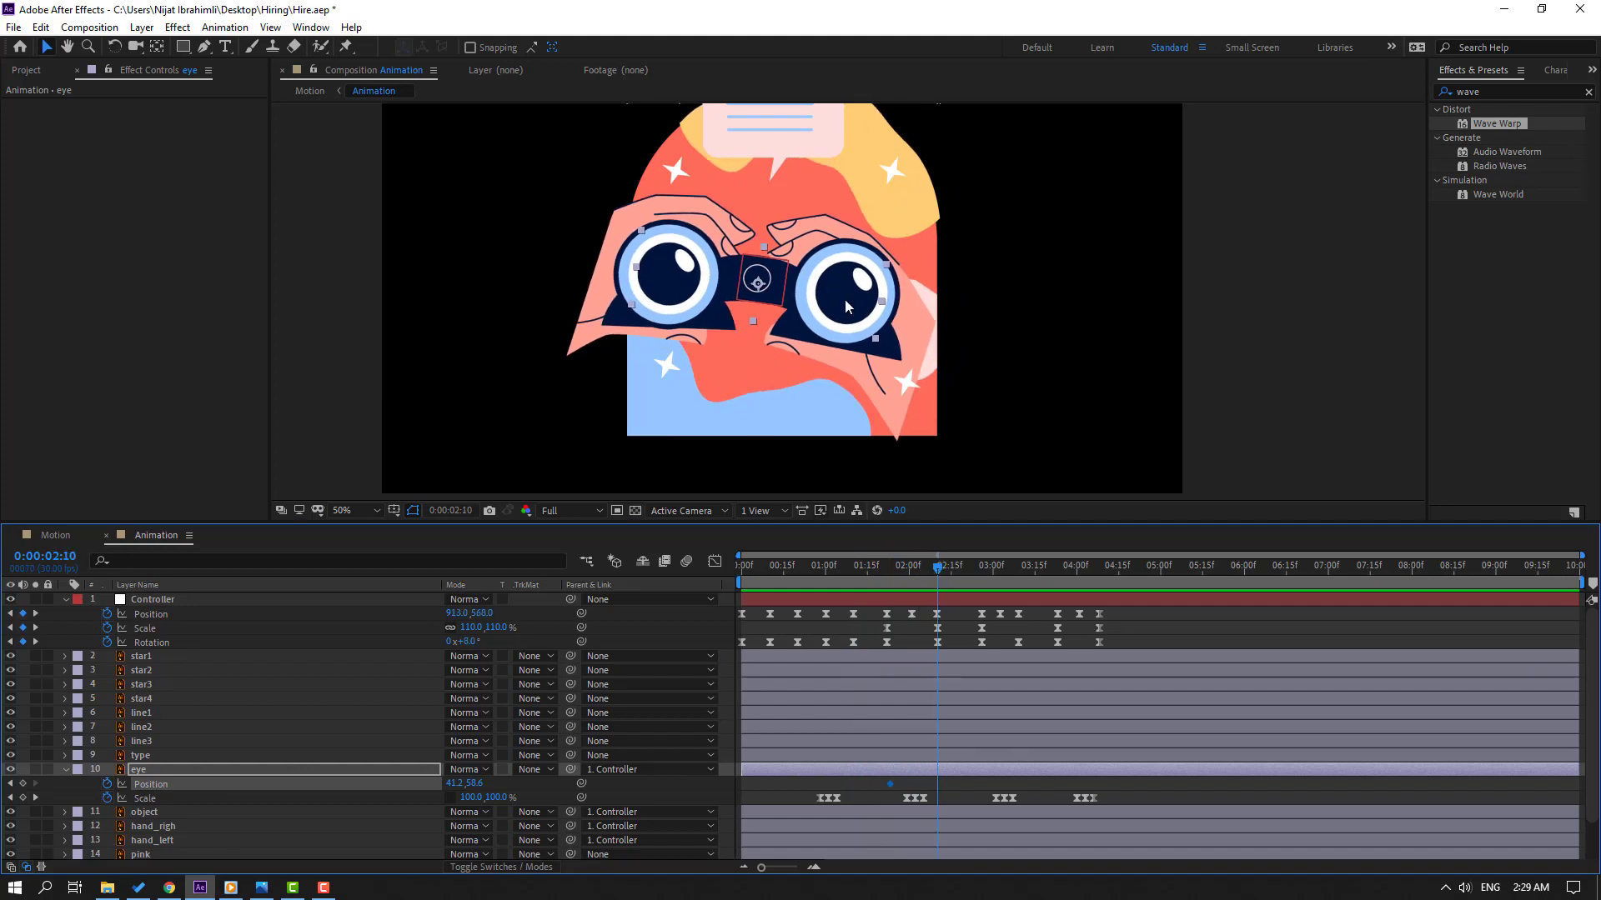
mouse_move(846, 306)
mouse_down()
mouse_move(822, 314)
mouse_move(854, 333)
mouse_up()
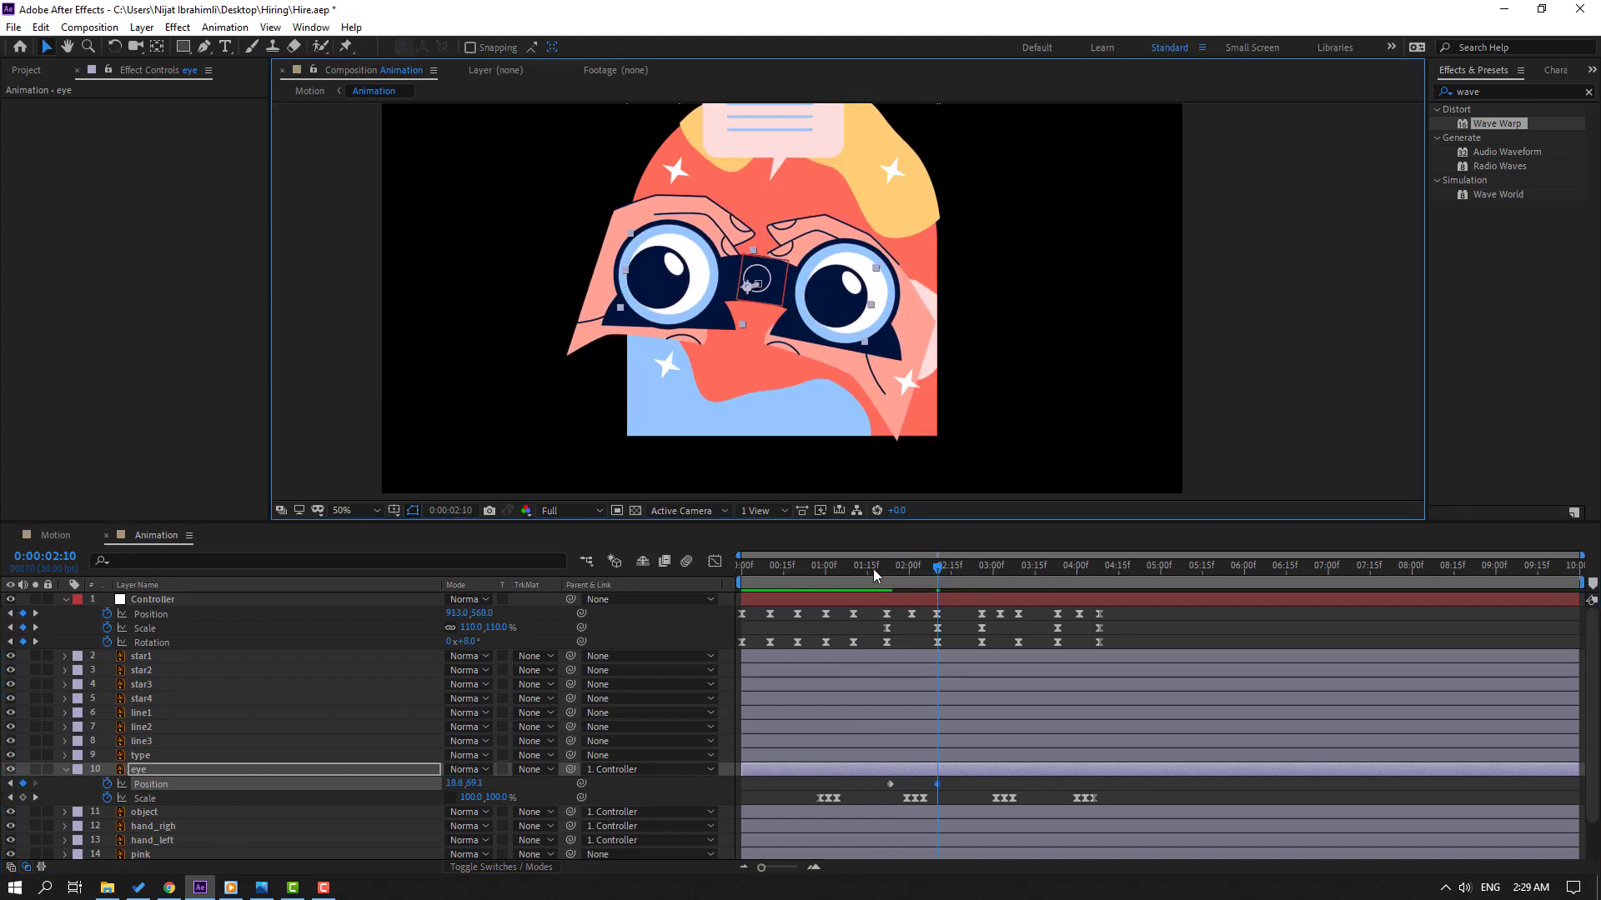
drag(874, 569, 979, 567)
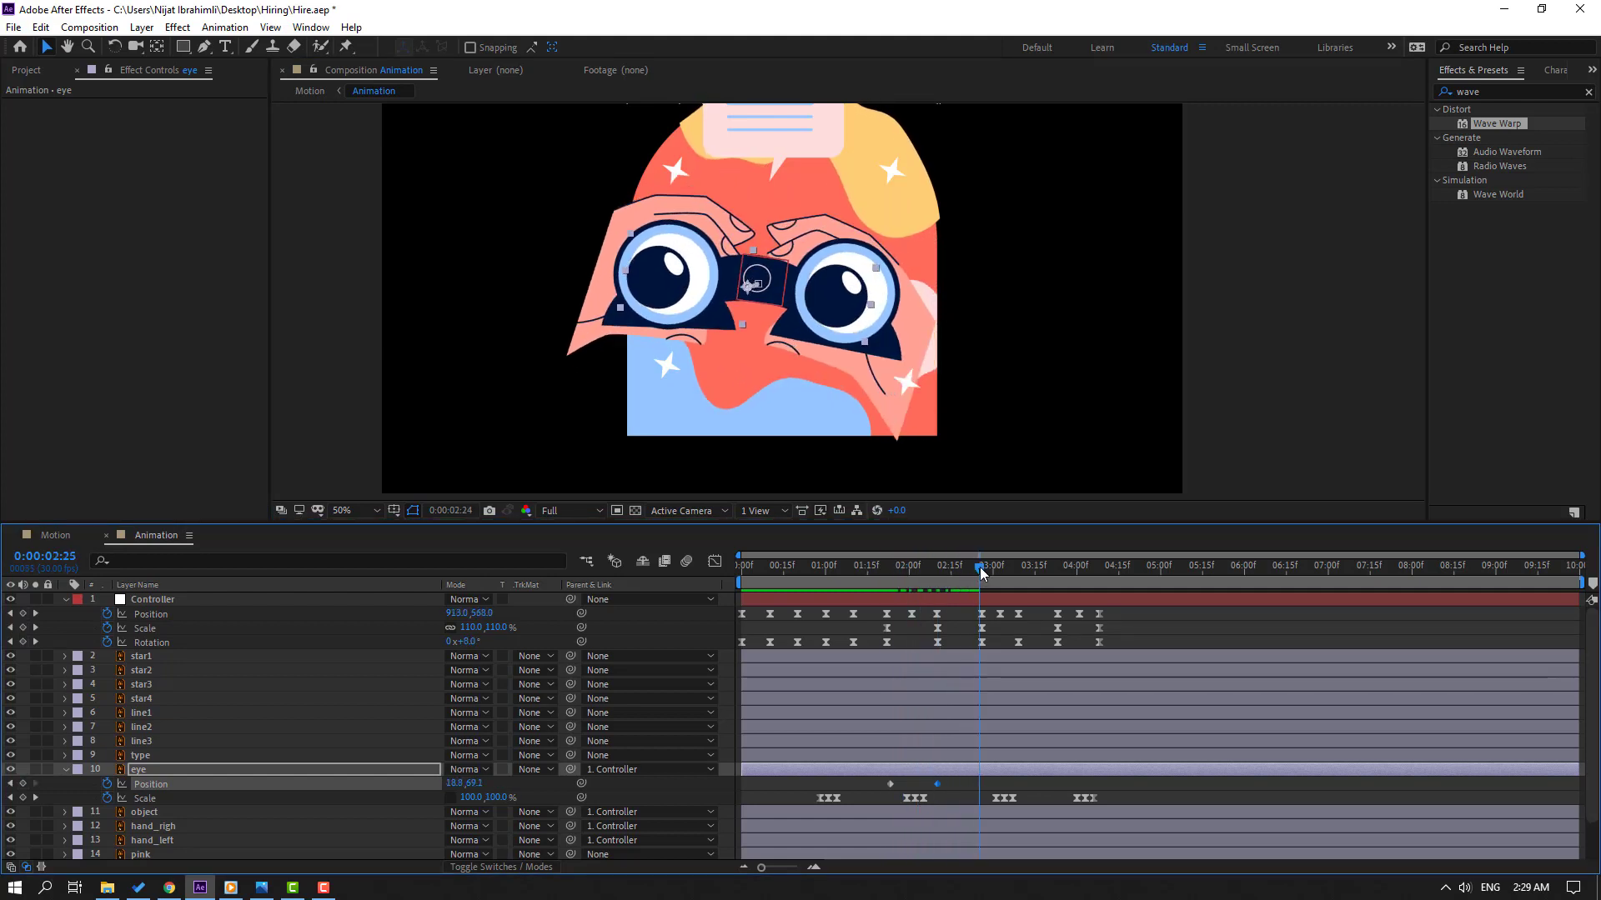
click(23, 783)
- Shift the pupils up-right at 03:09 and paste the starting eye position at 04:08
drag(989, 567, 1018, 571)
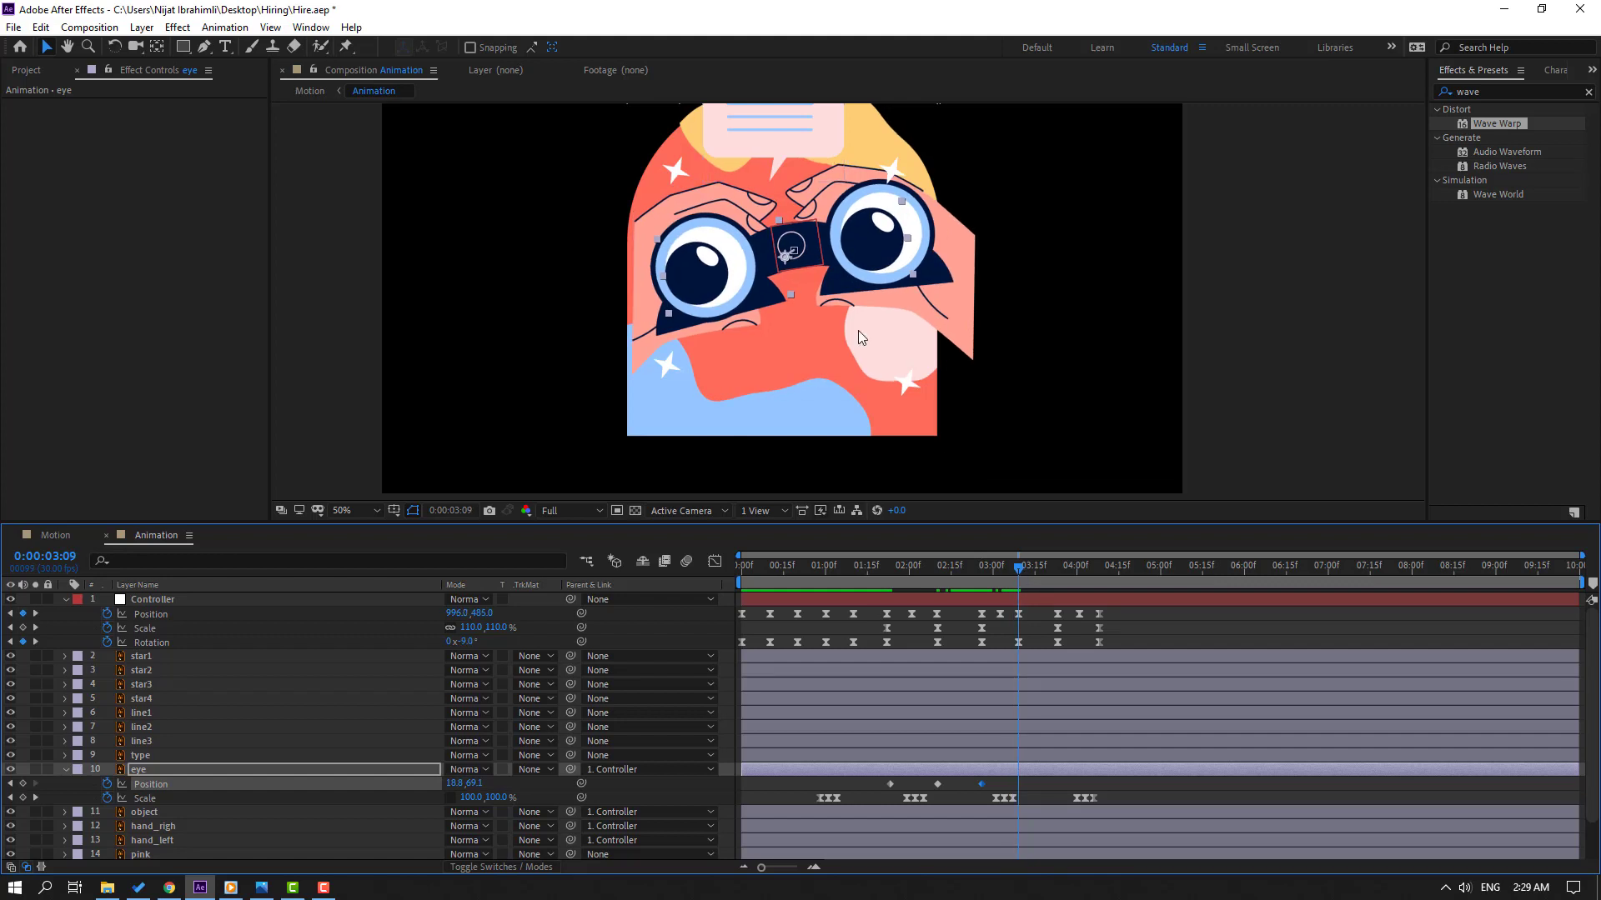
drag(722, 286, 741, 277)
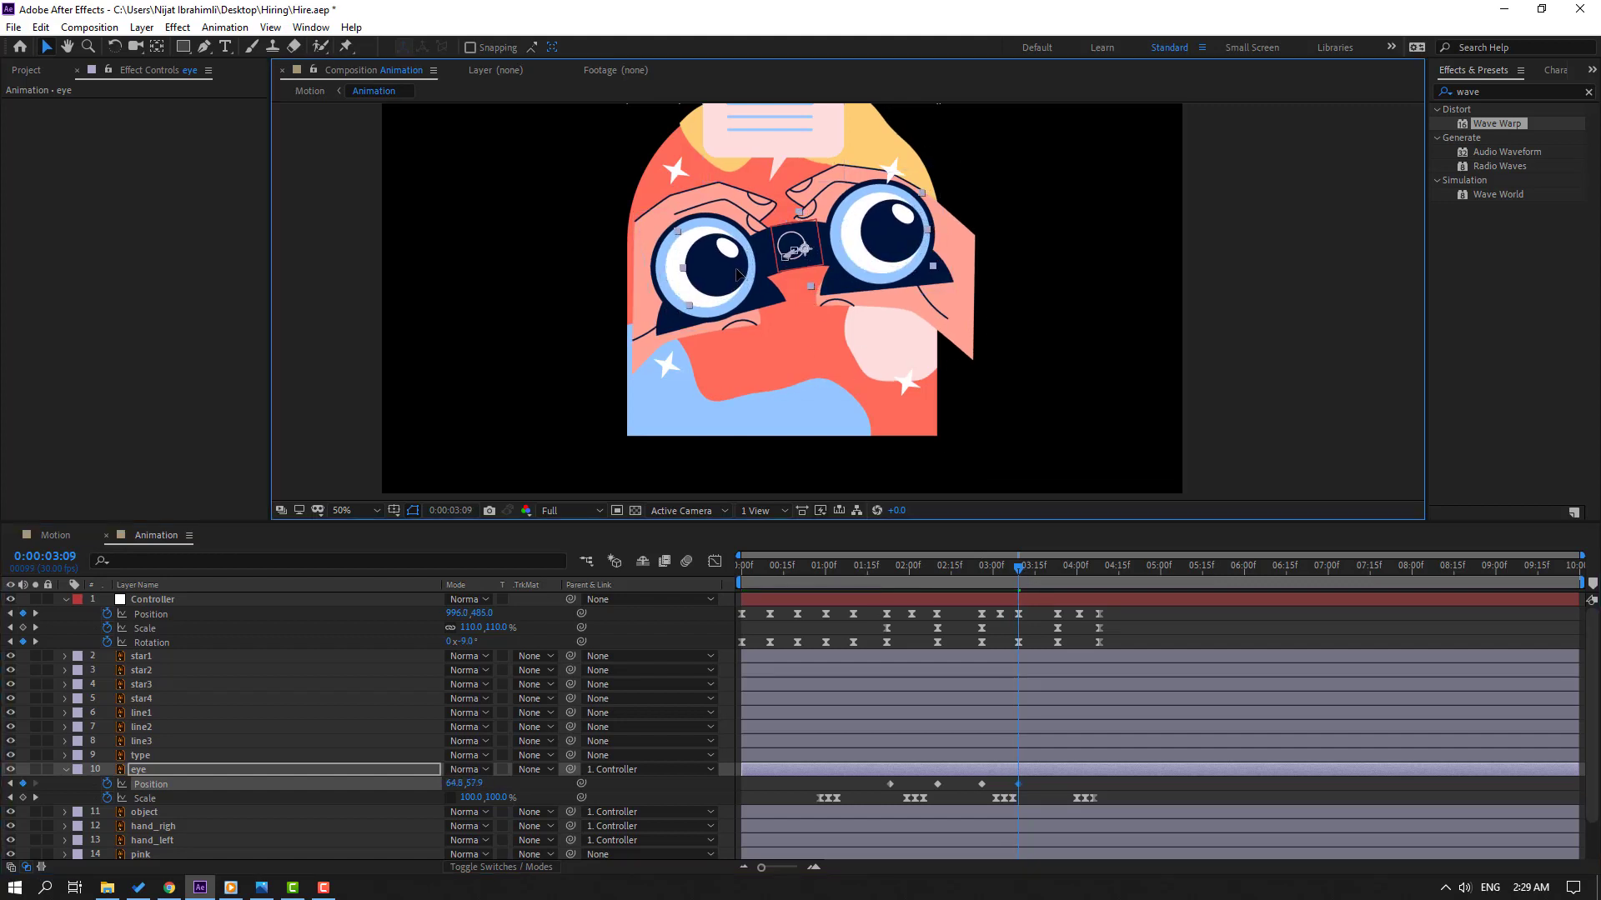
drag(1021, 567, 1055, 570)
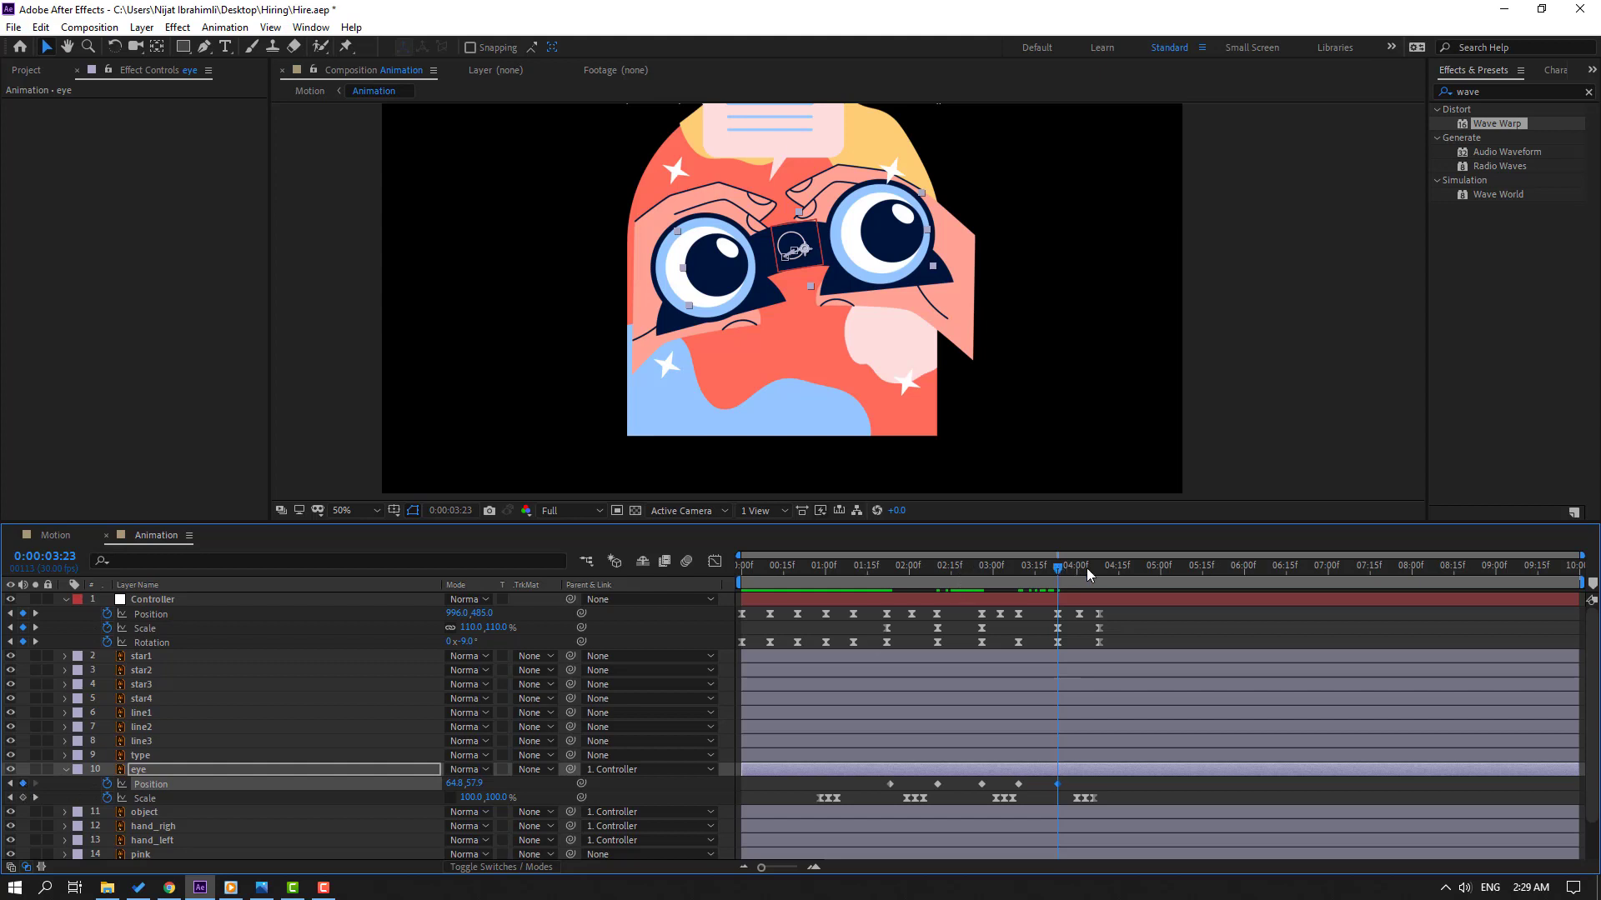
drag(1087, 568, 1098, 567)
click(891, 783)
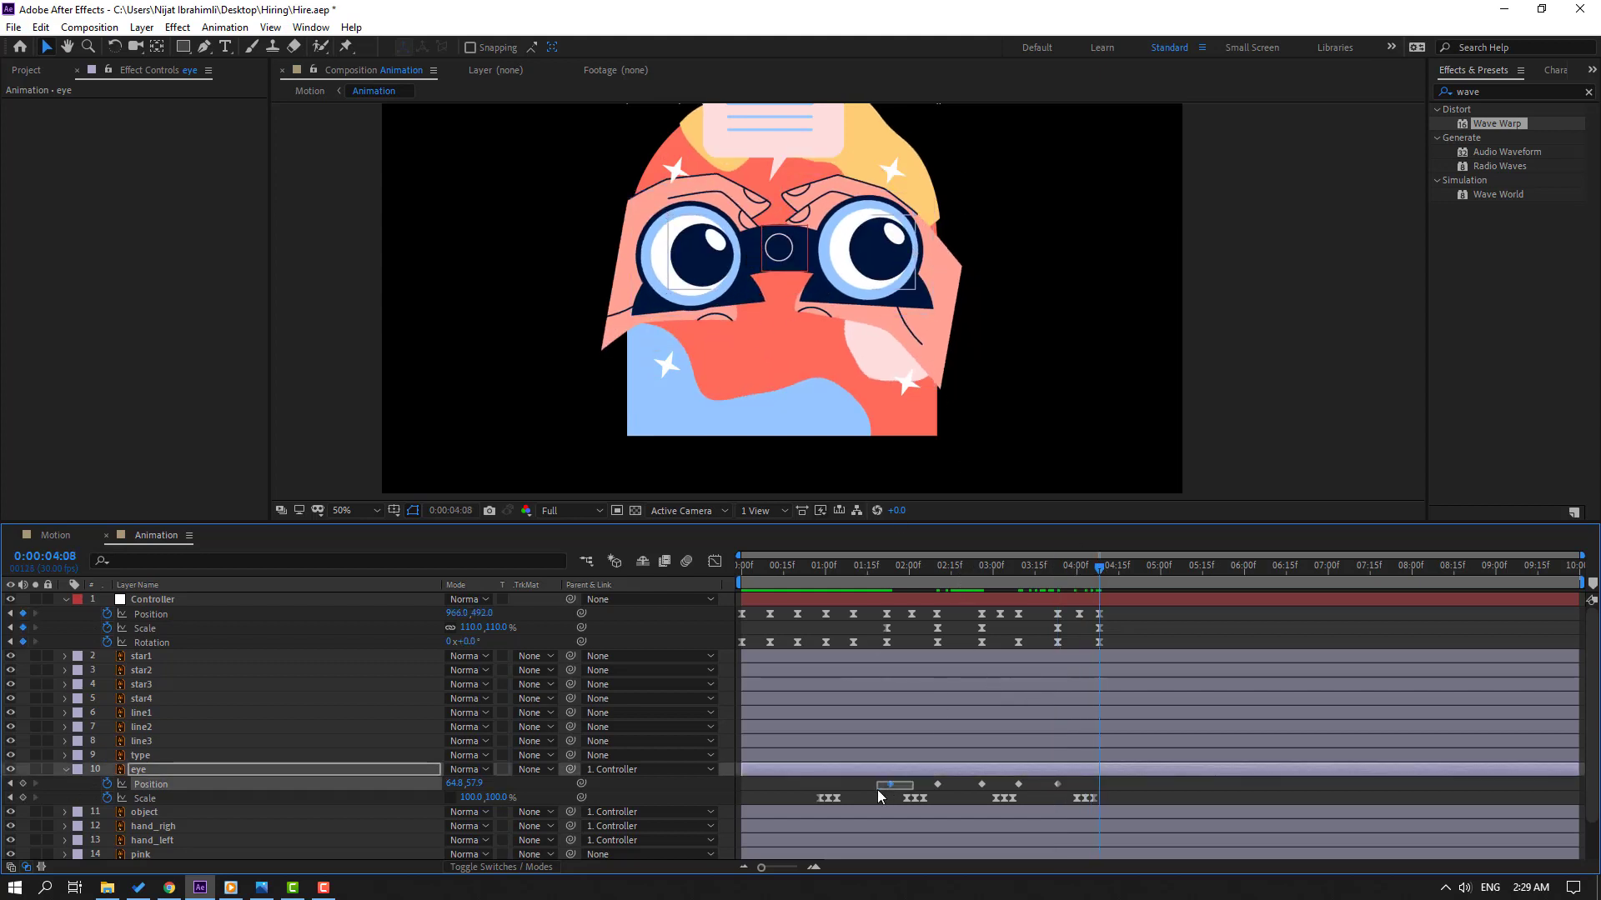
key(ctrl+v)
- Apply Easy Ease to all eye Position keyframes and play back the gaze
drag(1123, 782, 887, 787)
right_click(888, 787)
mouse_move(1000, 773)
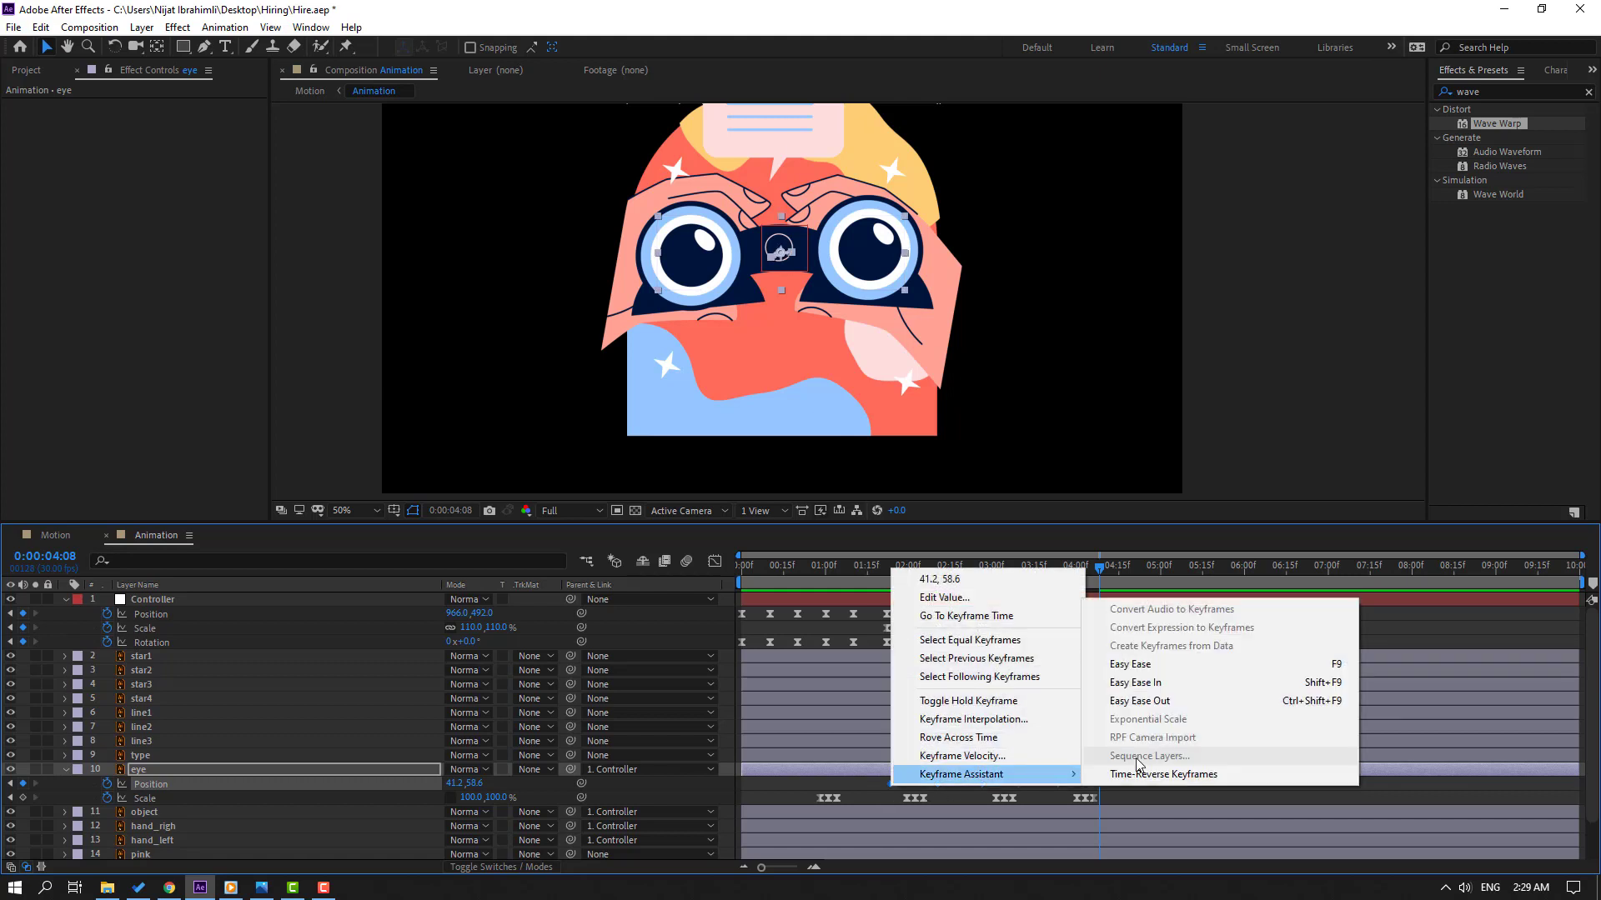
click(1121, 664)
click(1156, 790)
key(space)
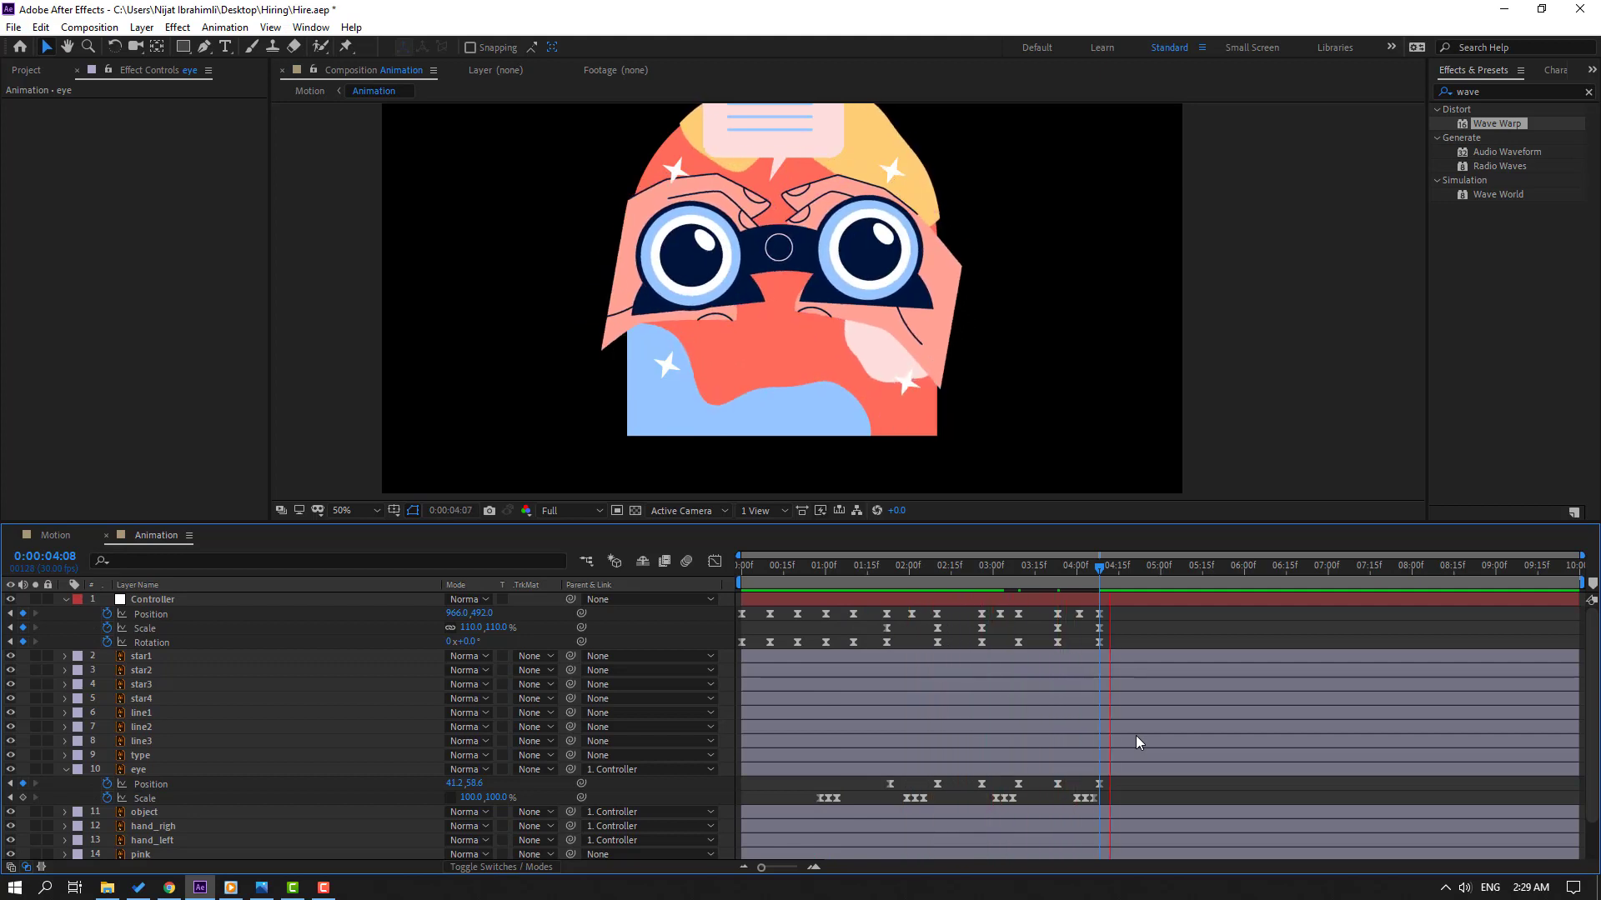
key(space)
drag(1134, 575, 872, 575)
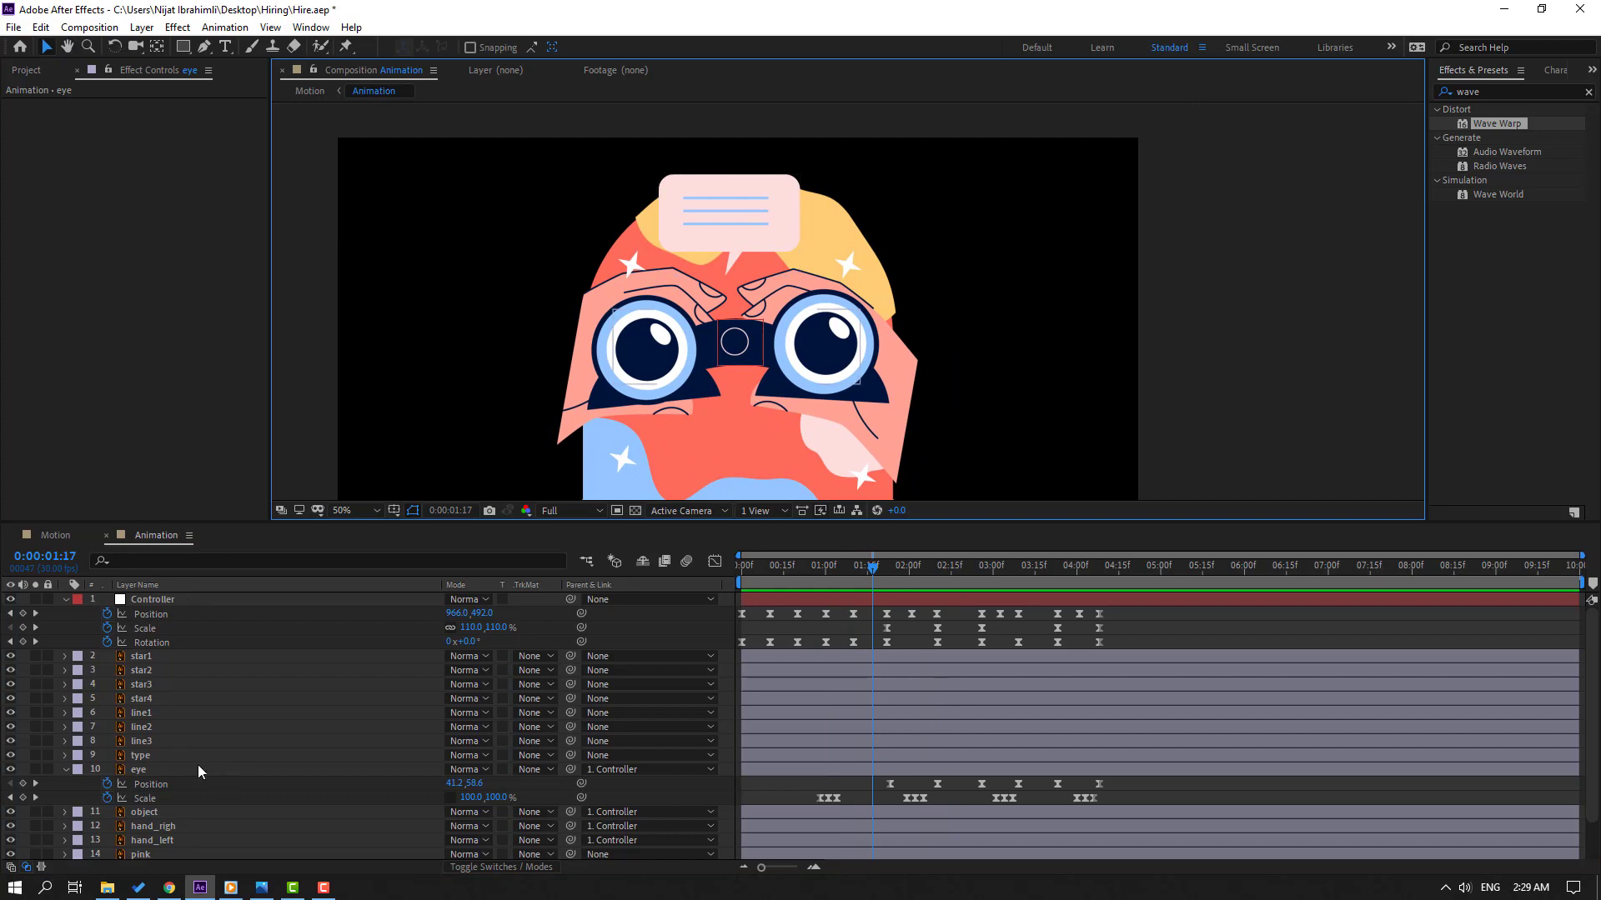
- Solo the type layer and move its anchor point to the bubble's tail tip
click(157, 755)
click(35, 755)
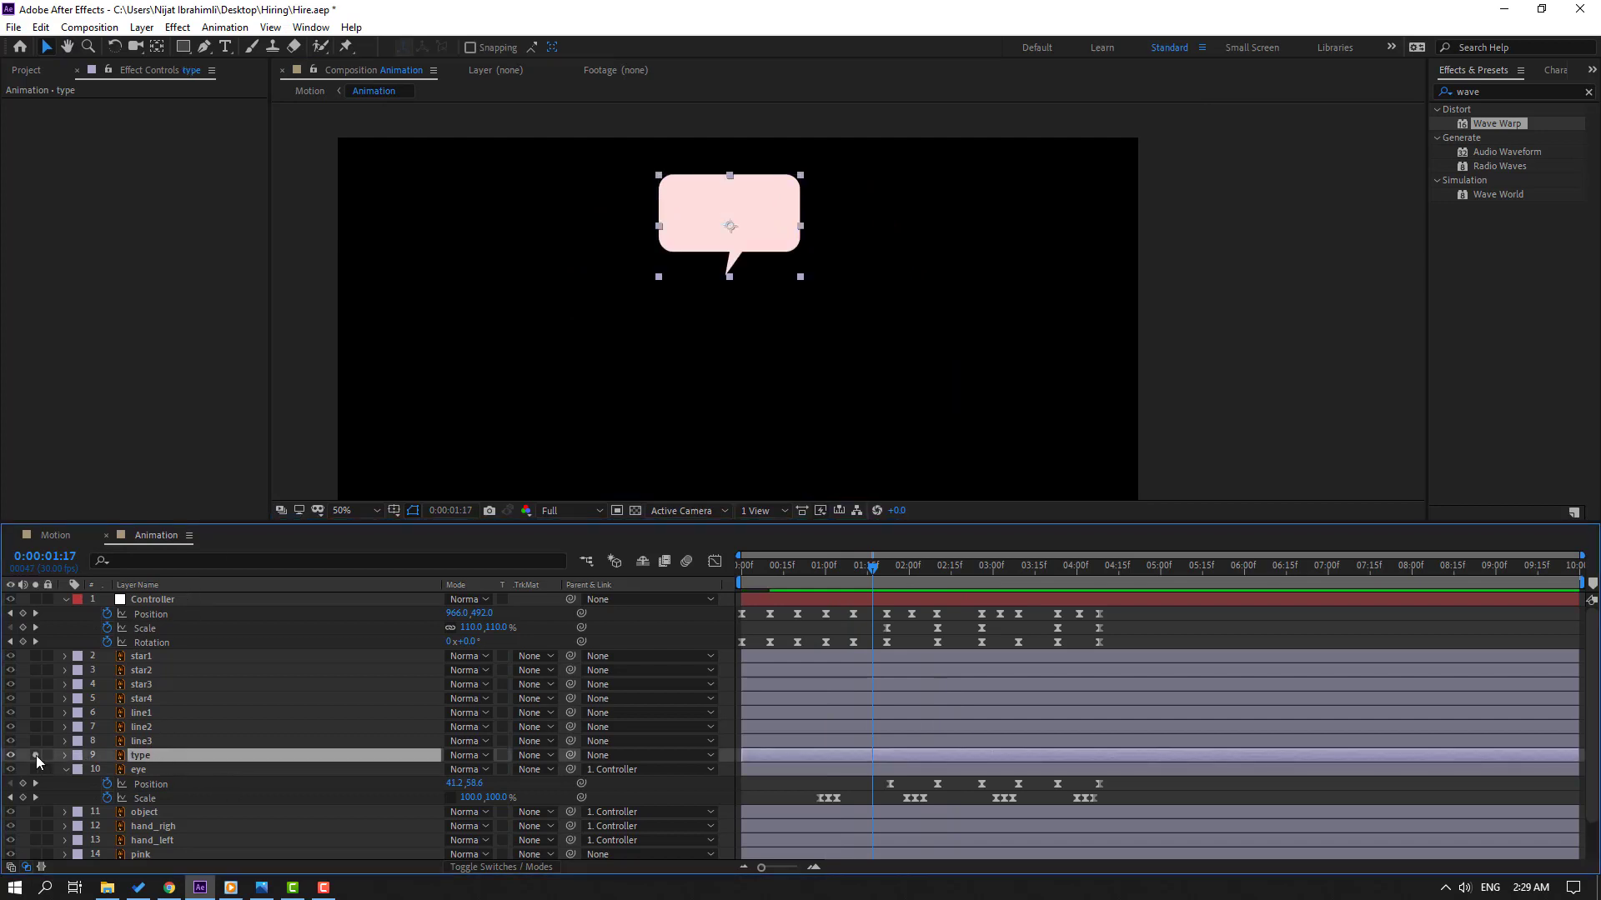
click(156, 46)
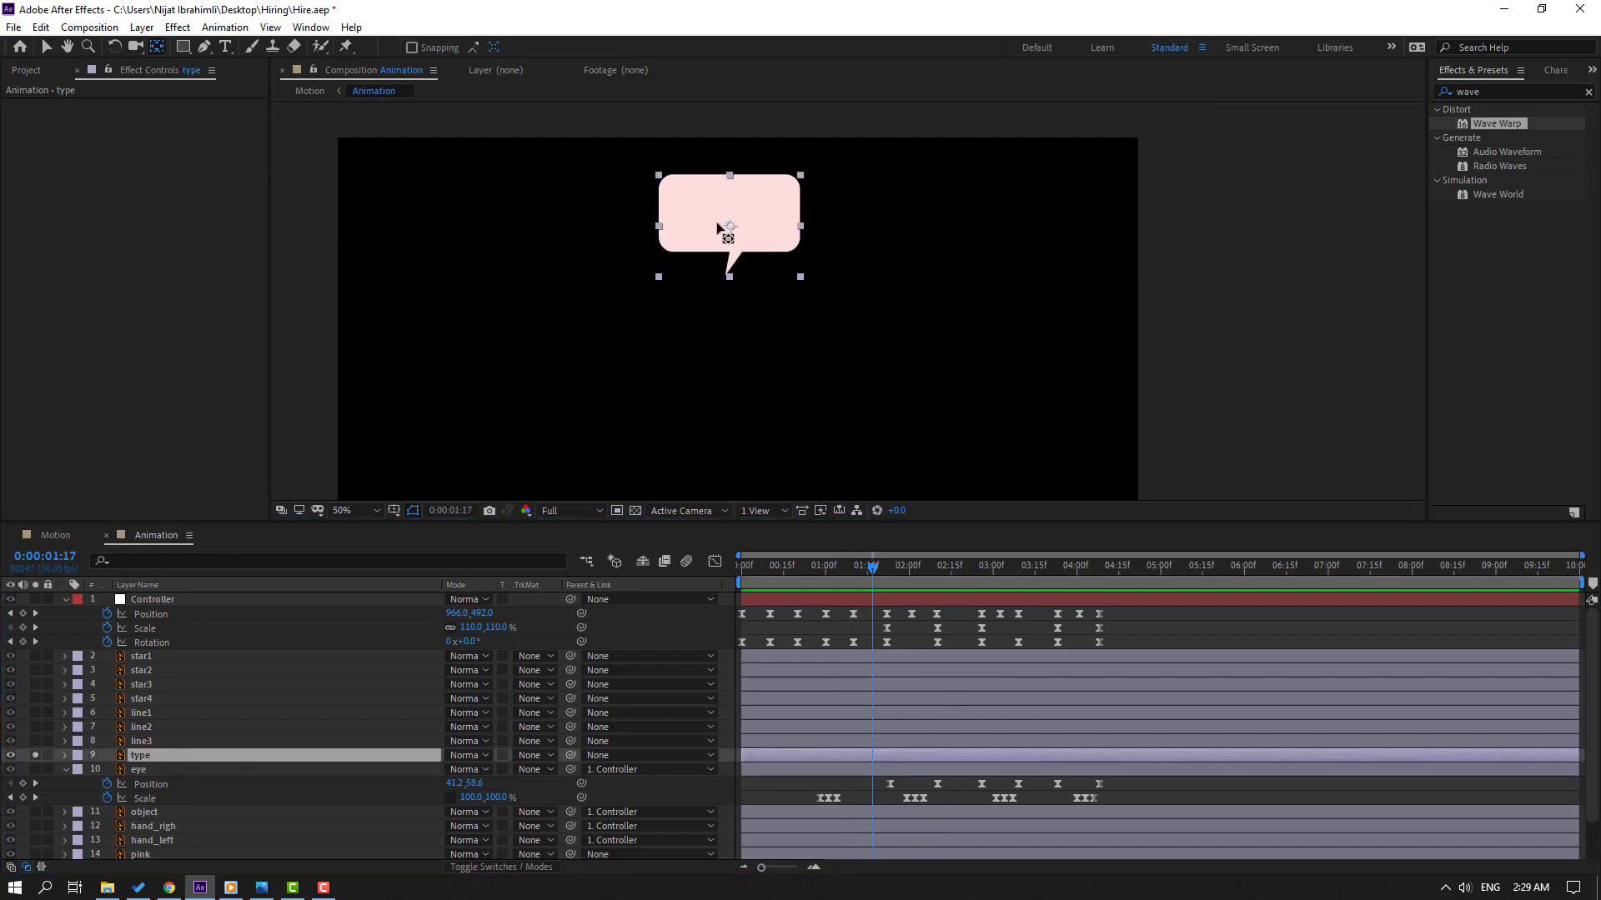
drag(730, 226, 729, 273)
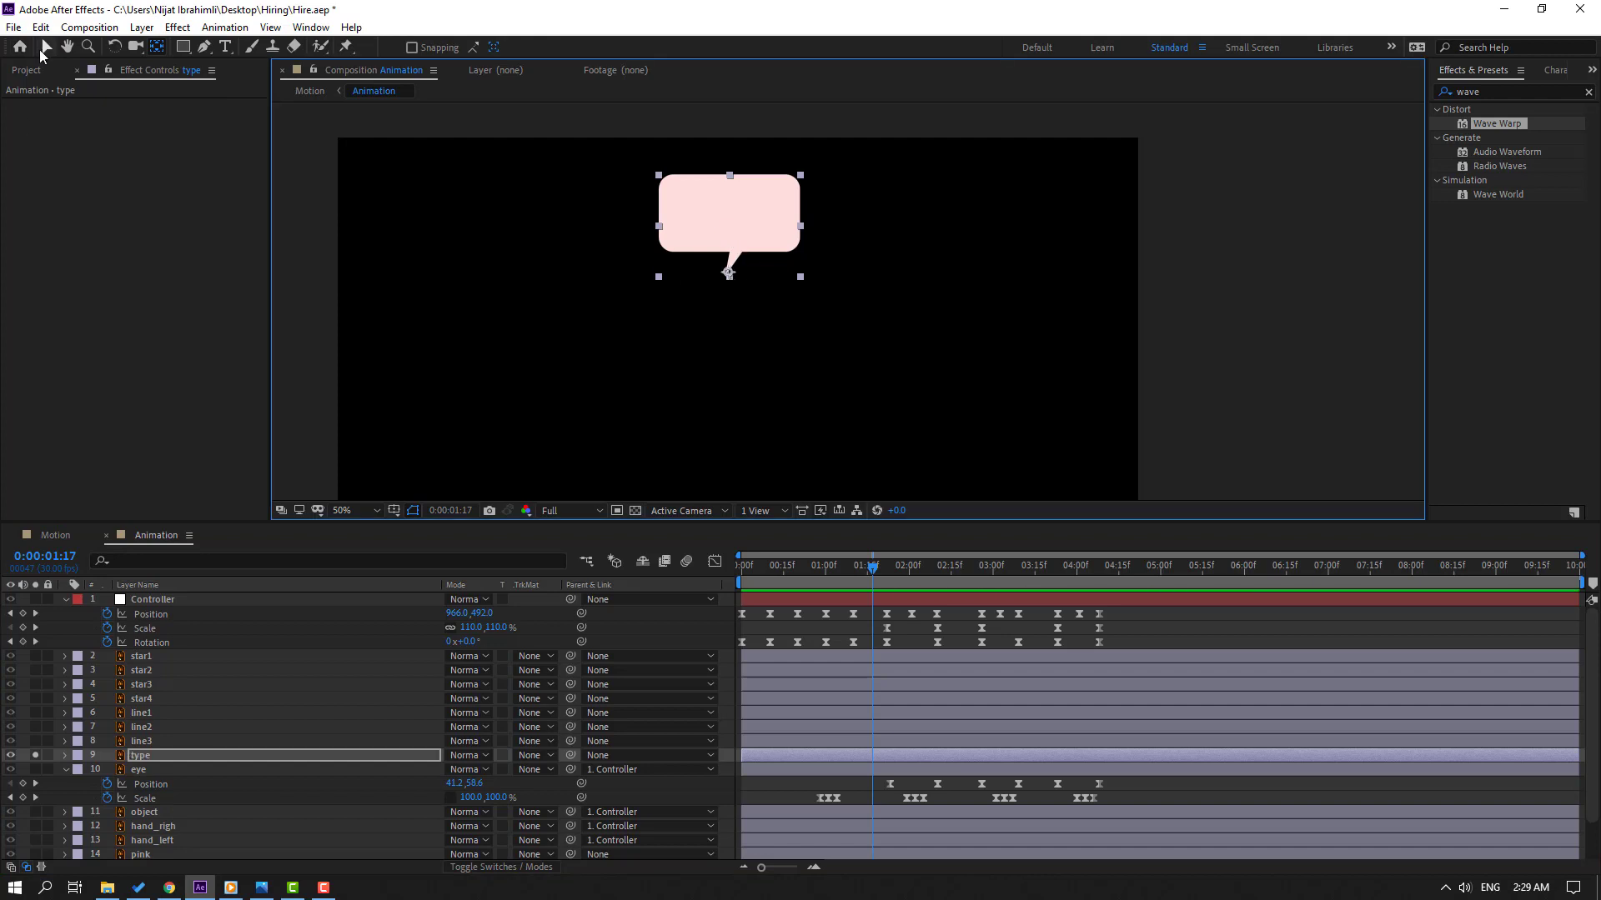
click(44, 48)
- In Animation Composer 3, apply the Overshoot Position & Scale In transition to the bubble
click(311, 27)
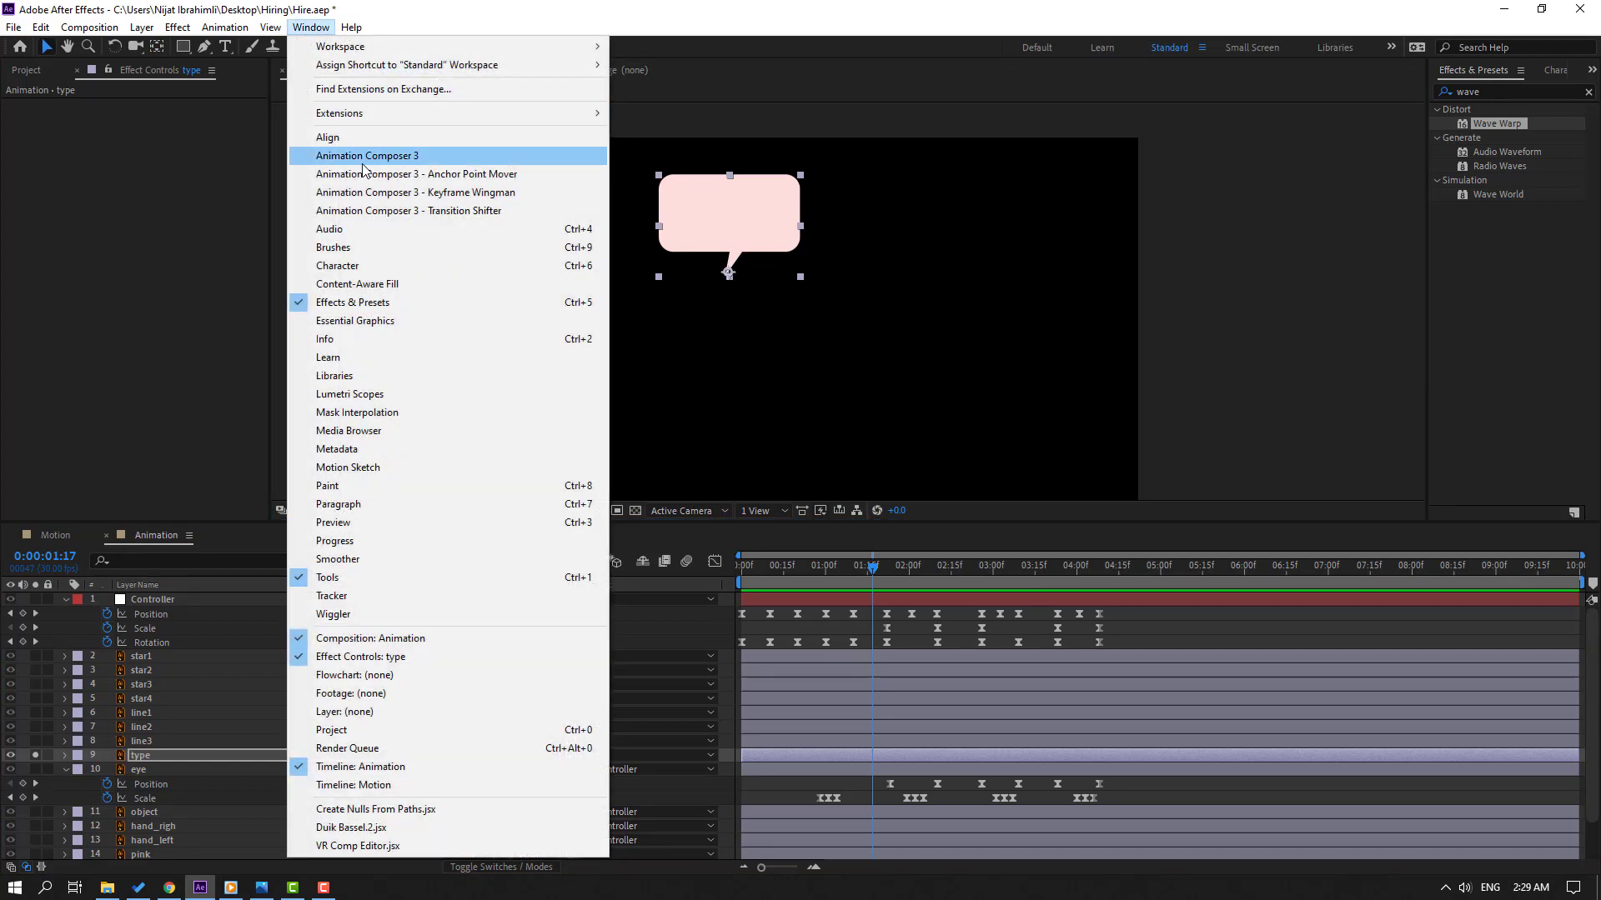
click(411, 160)
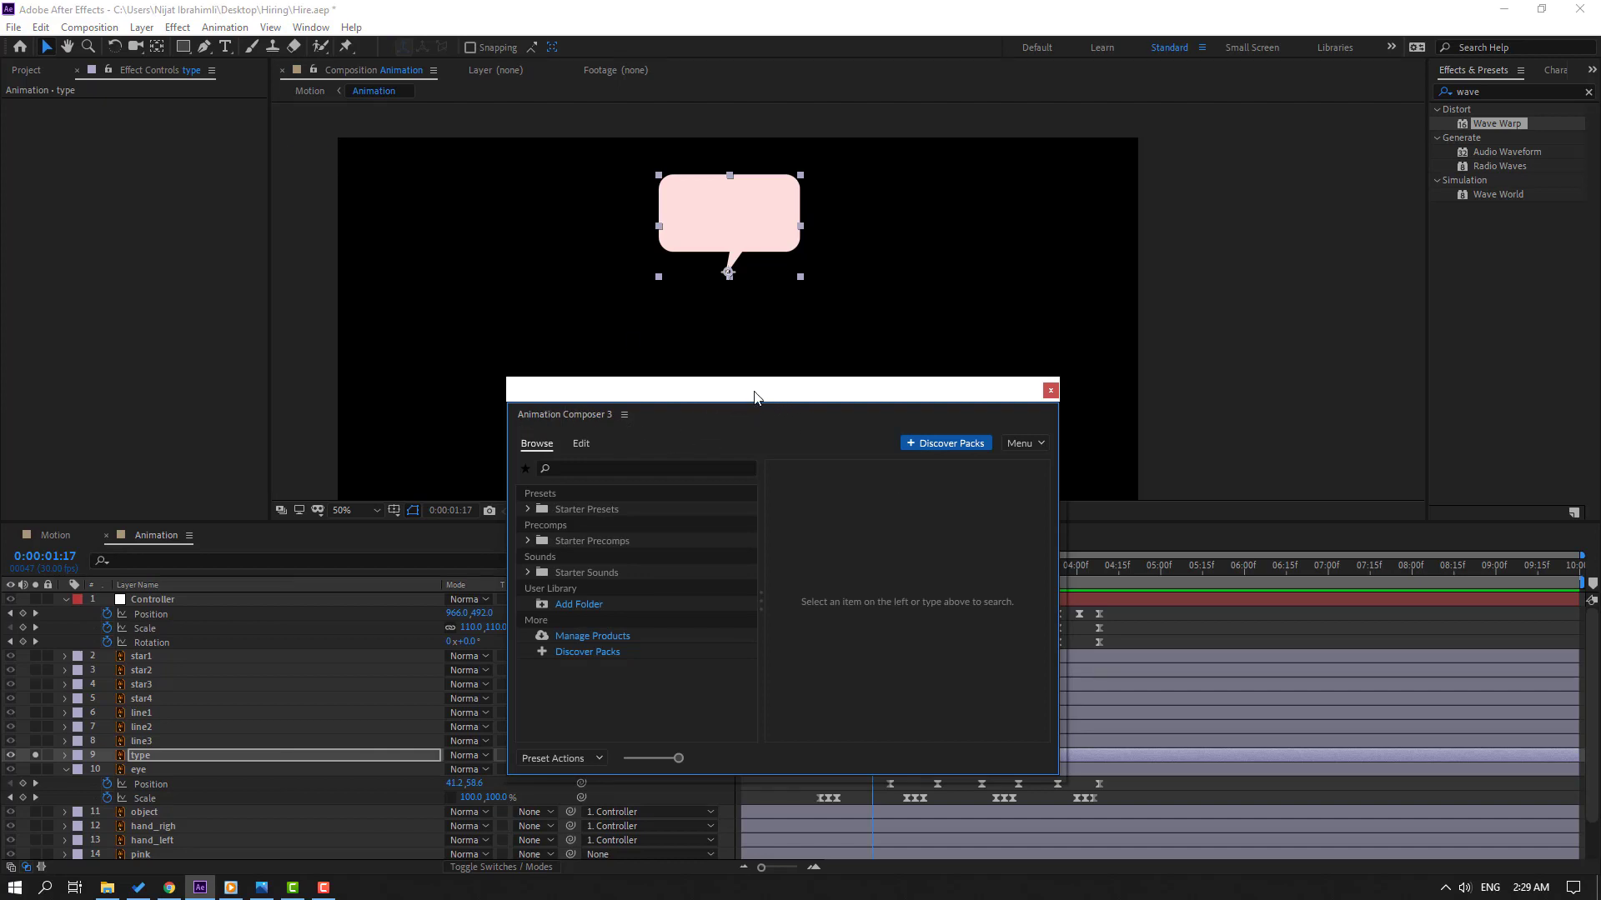
drag(755, 397, 1239, 340)
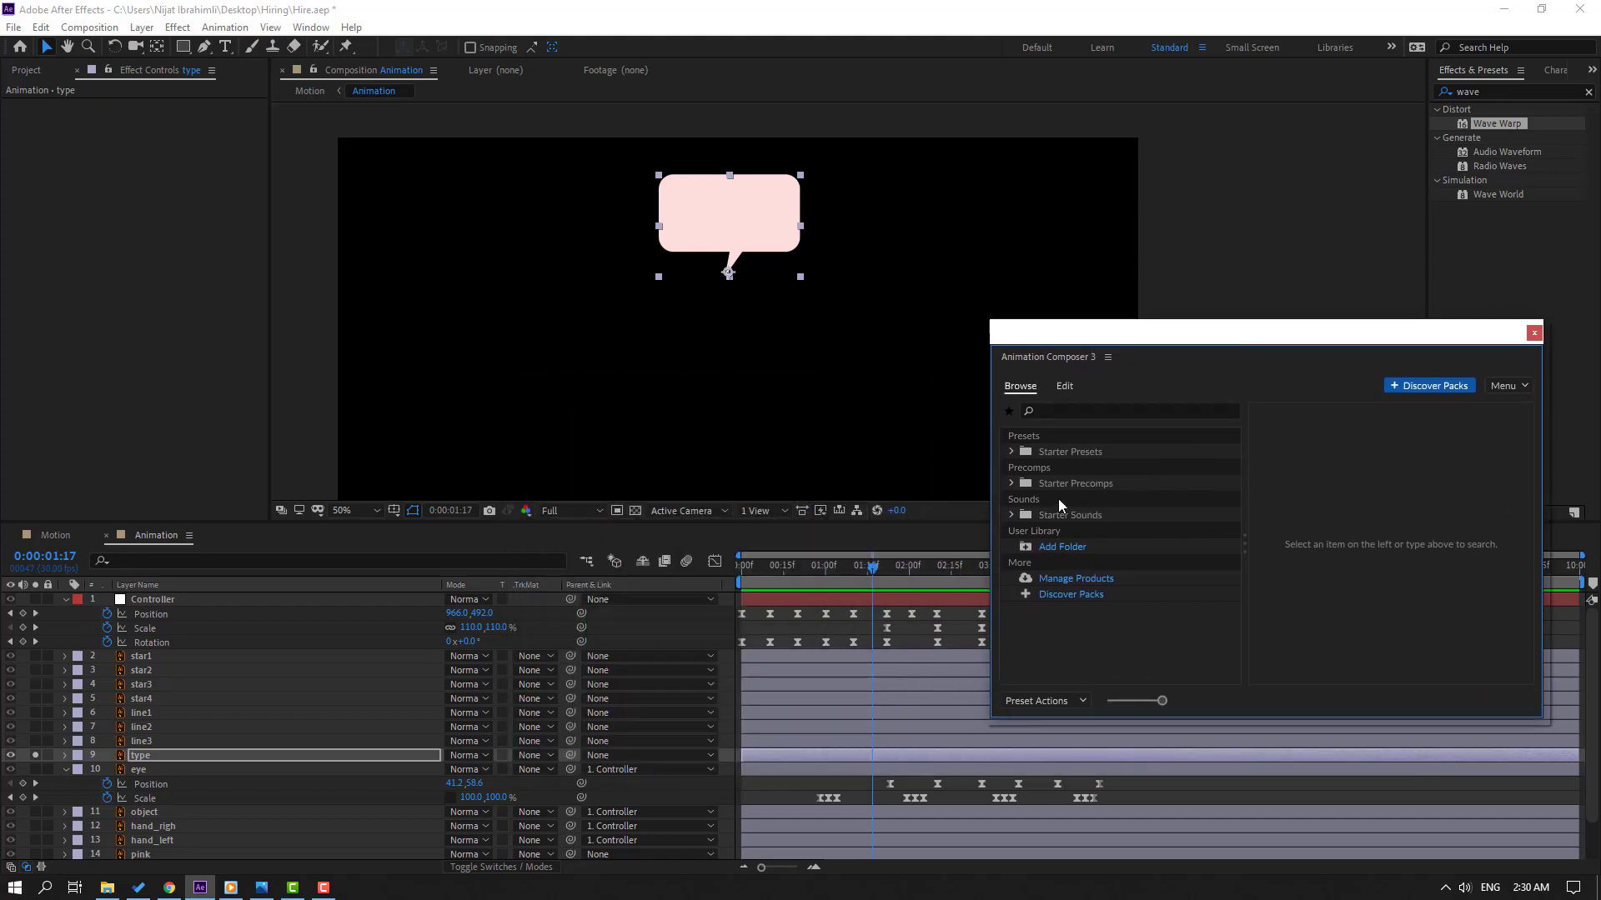
click(1011, 452)
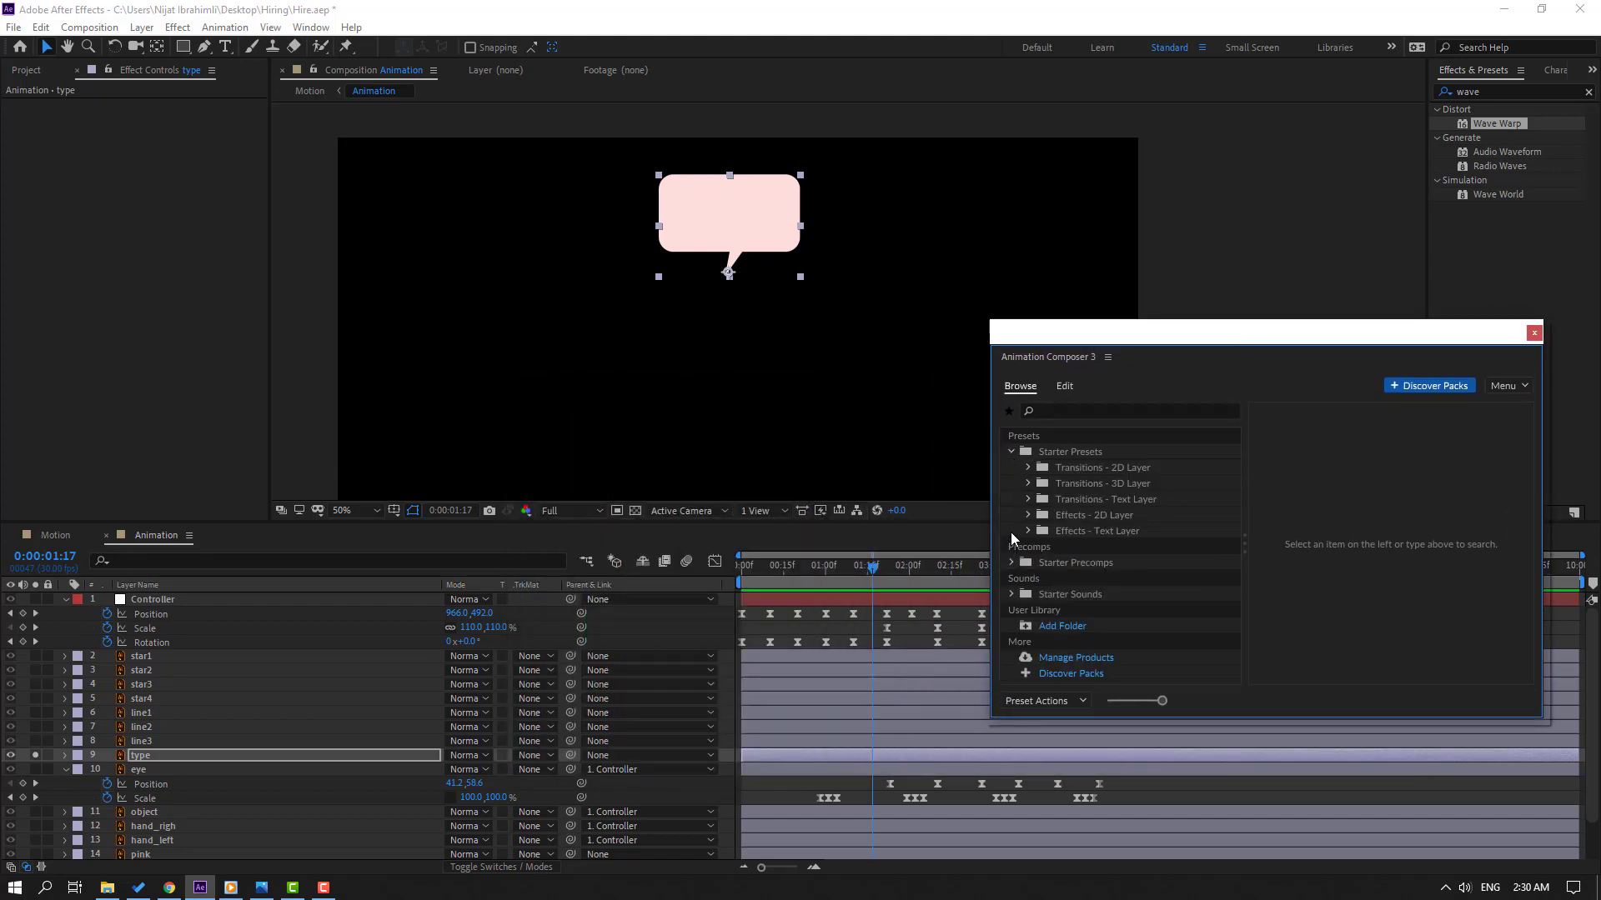
click(1027, 468)
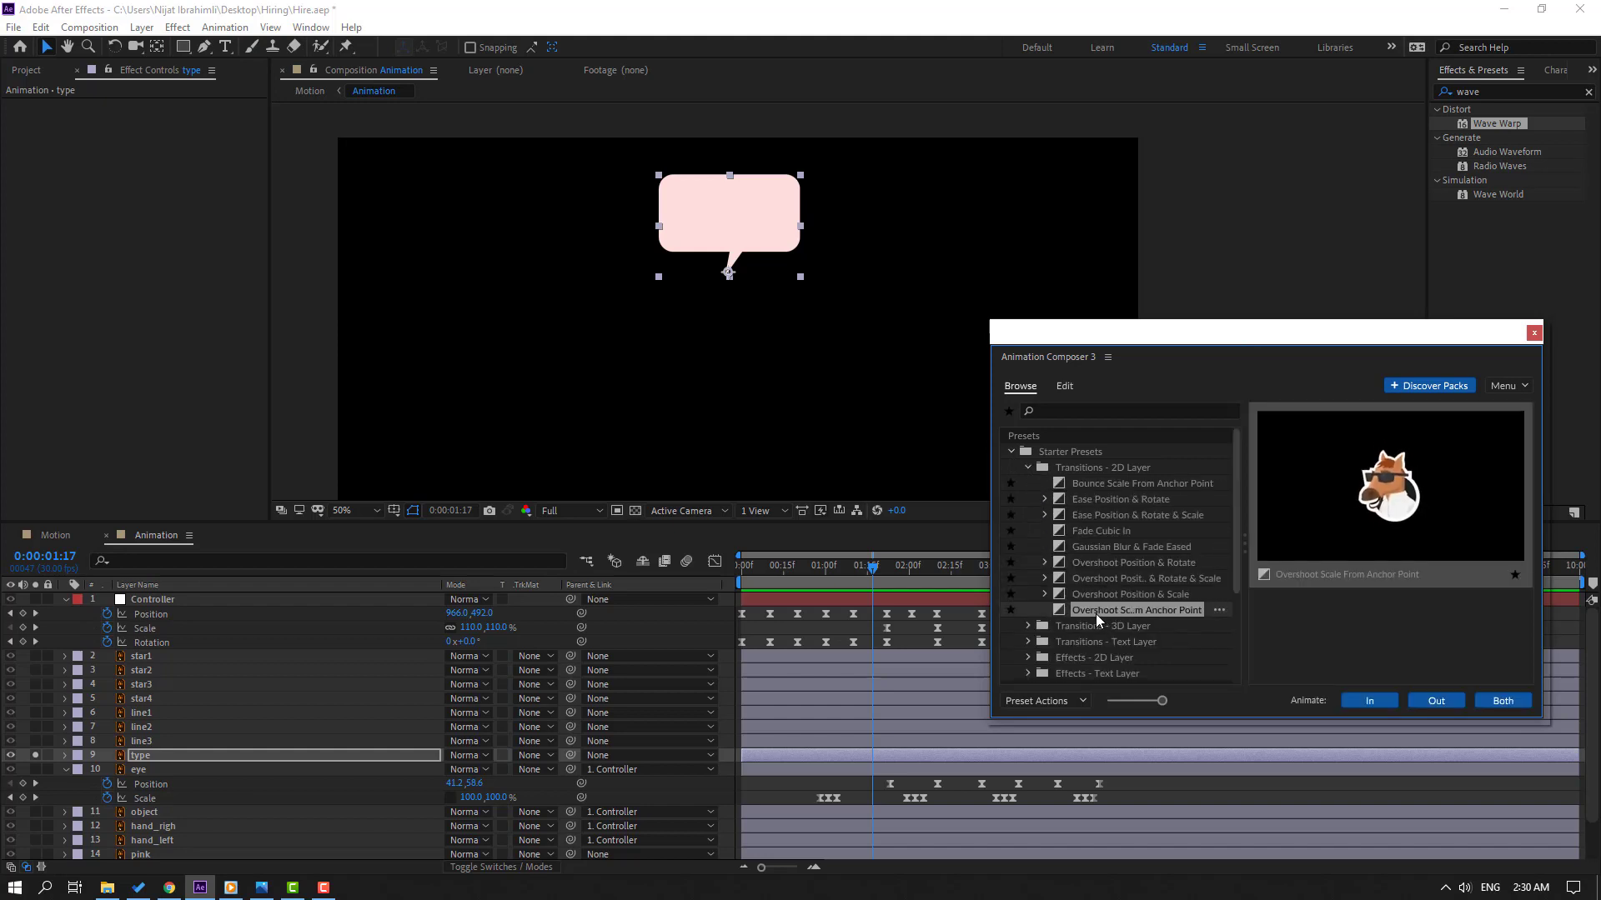
click(1118, 593)
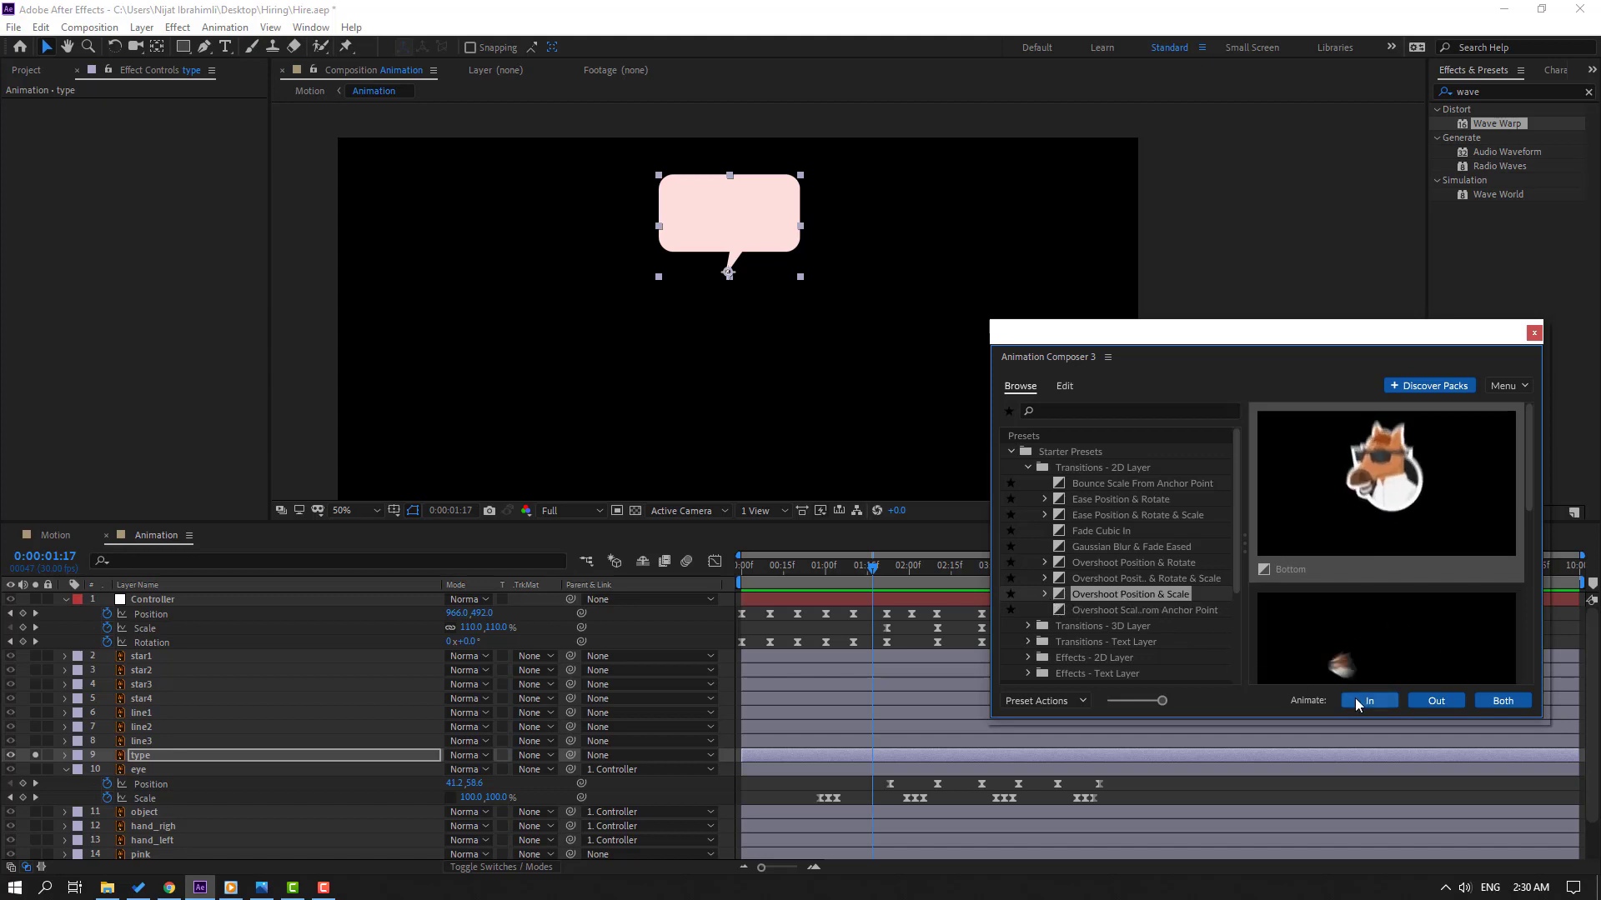
click(1380, 700)
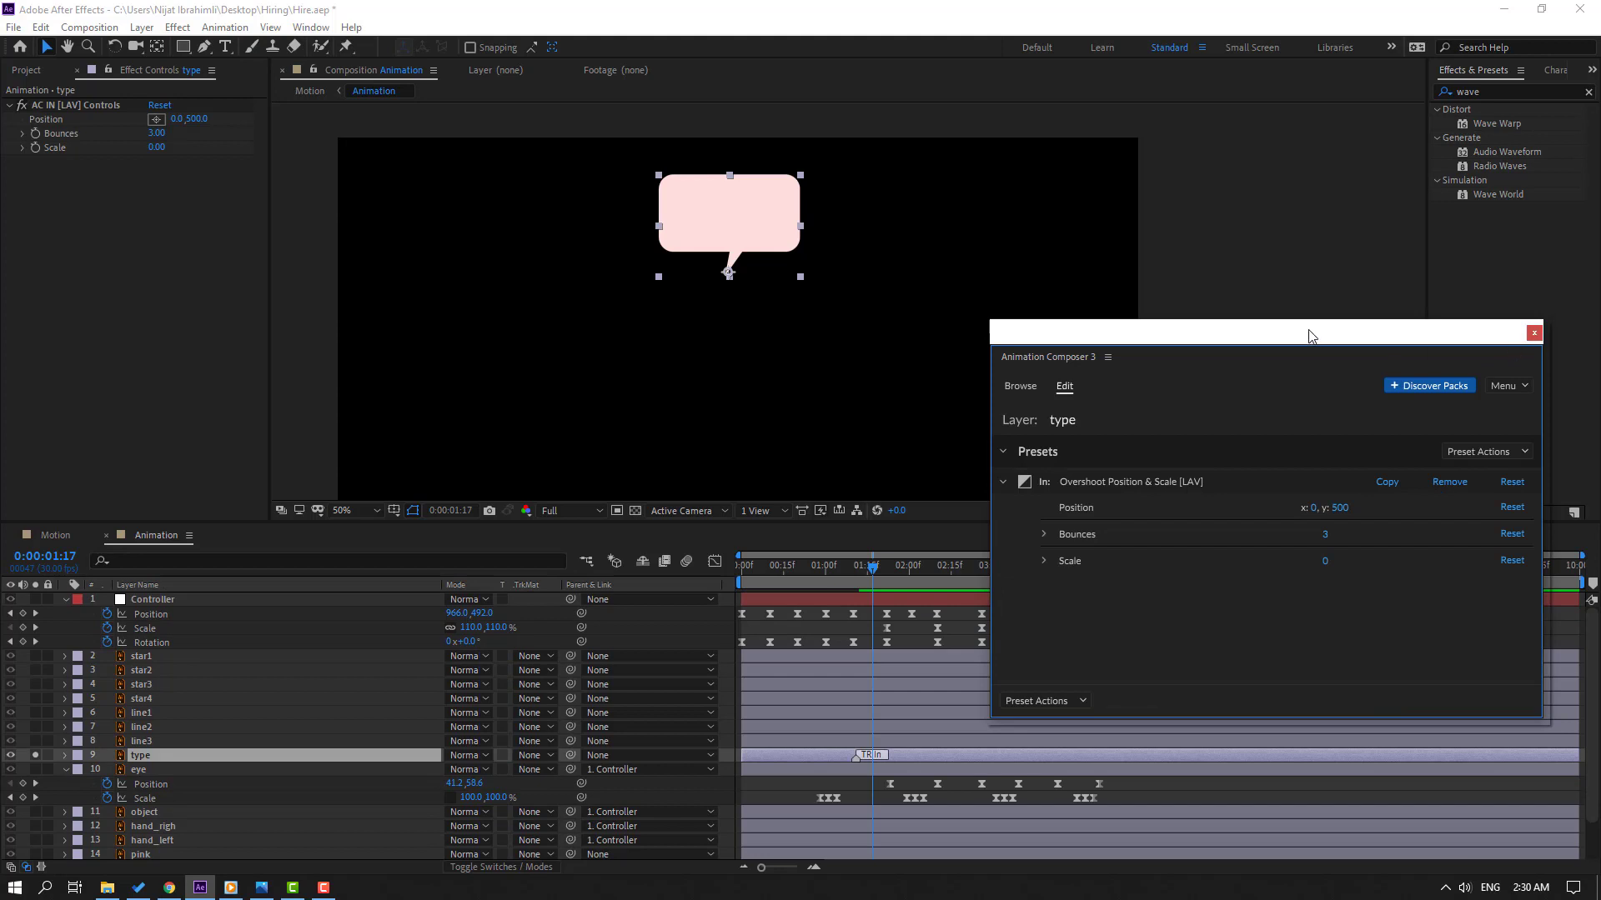
click(1533, 334)
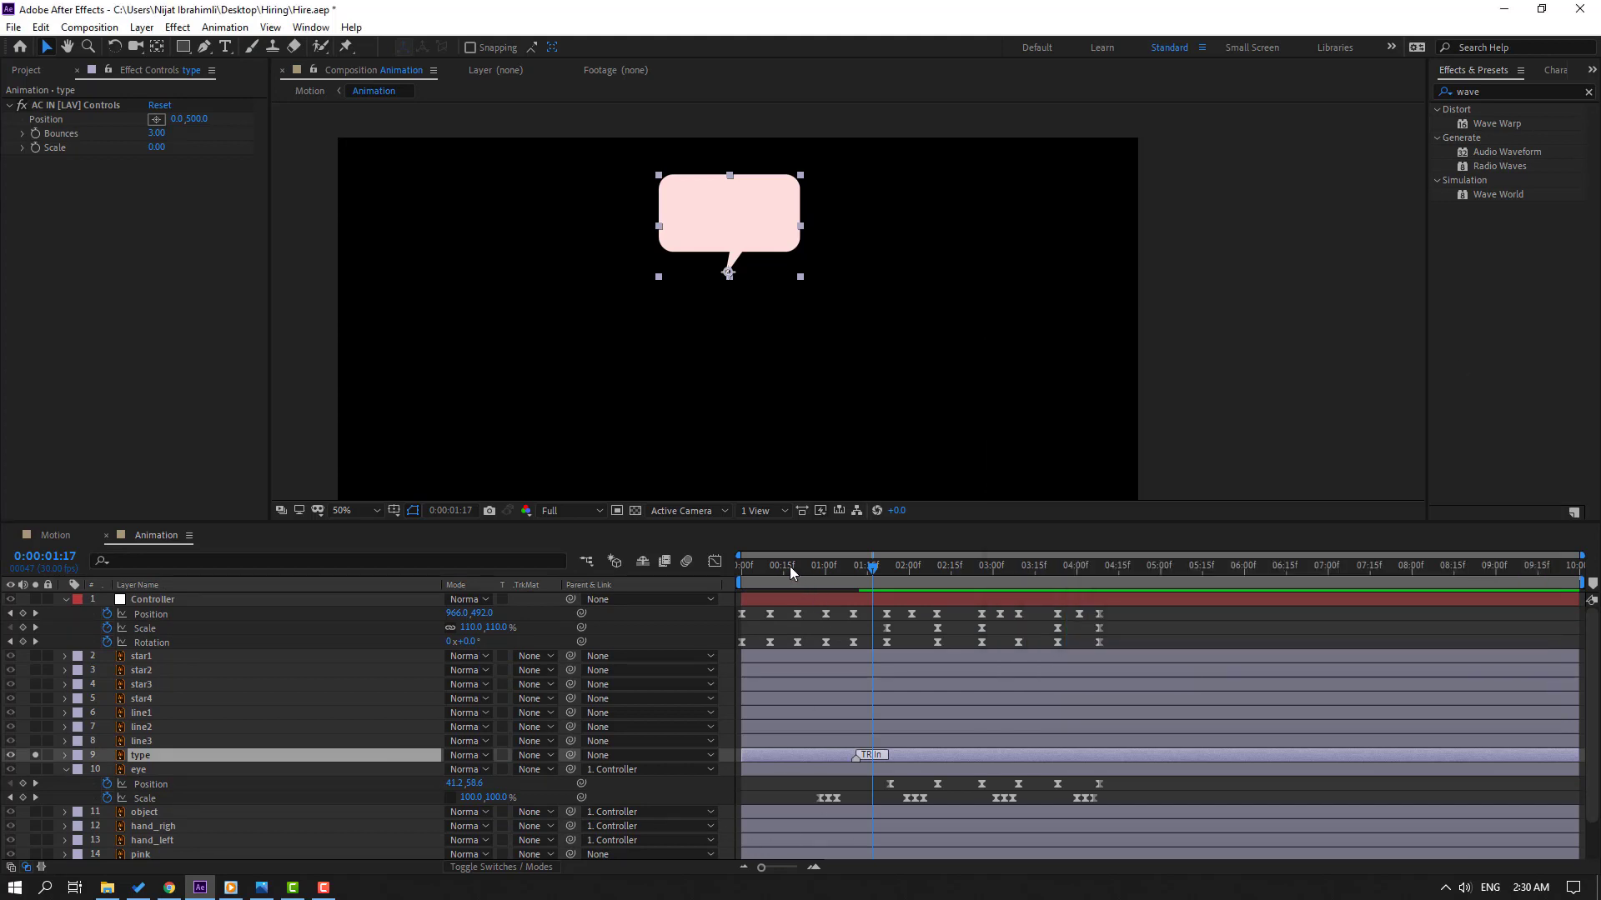
- Unsolo the type layer and slide its bar to start near 02:00, scrubbing to check the pop-in
drag(789, 567, 825, 567)
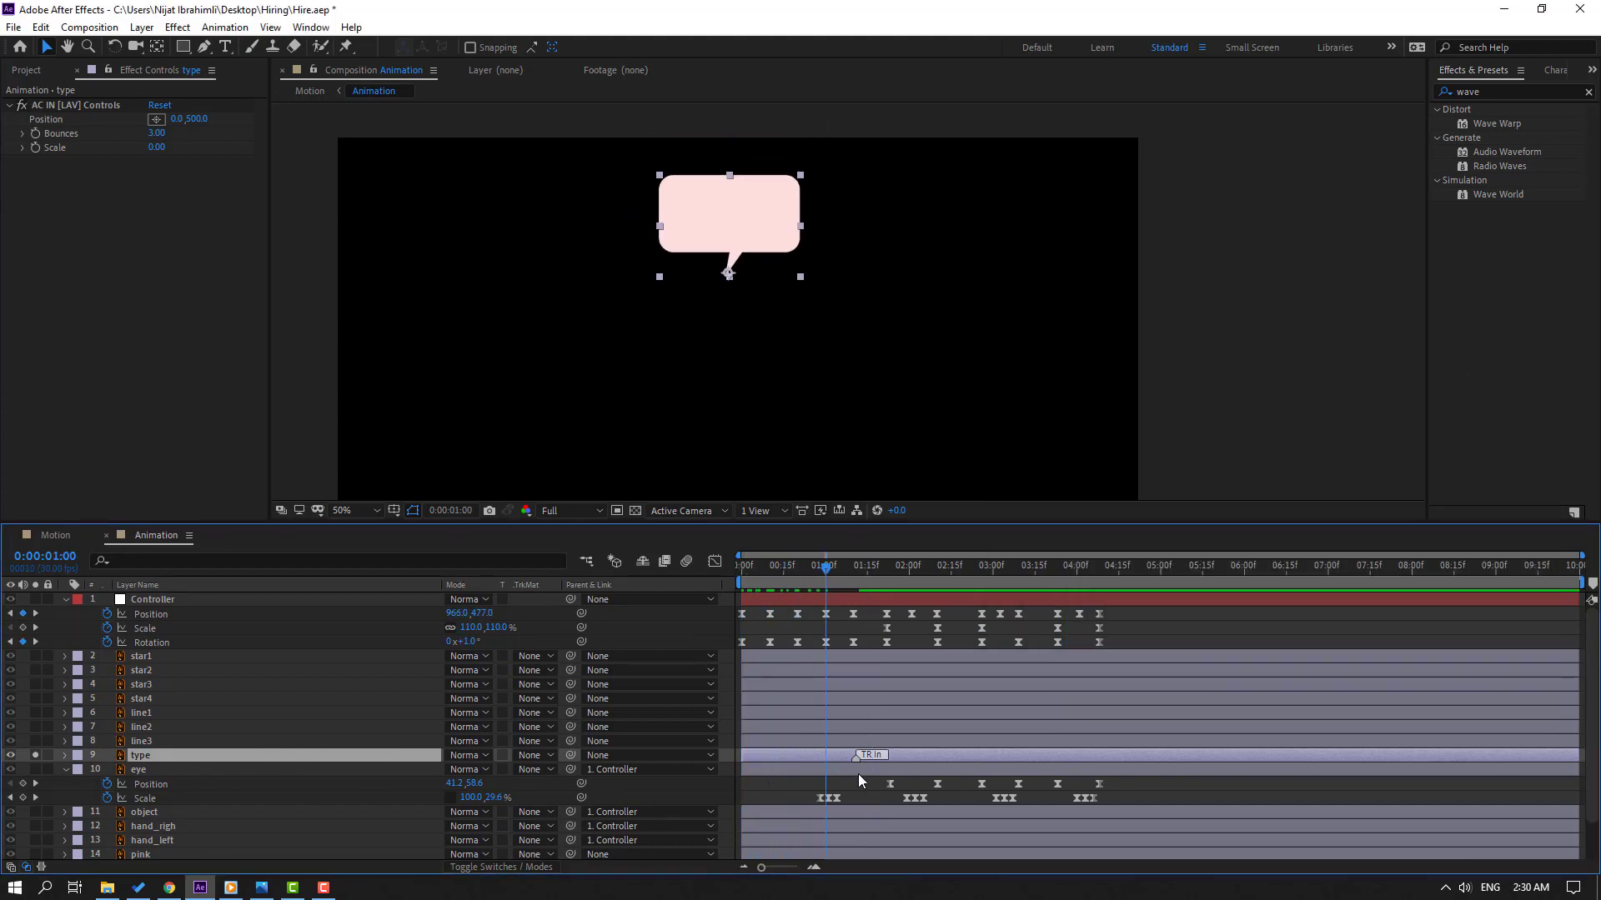
drag(865, 759, 882, 758)
click(35, 755)
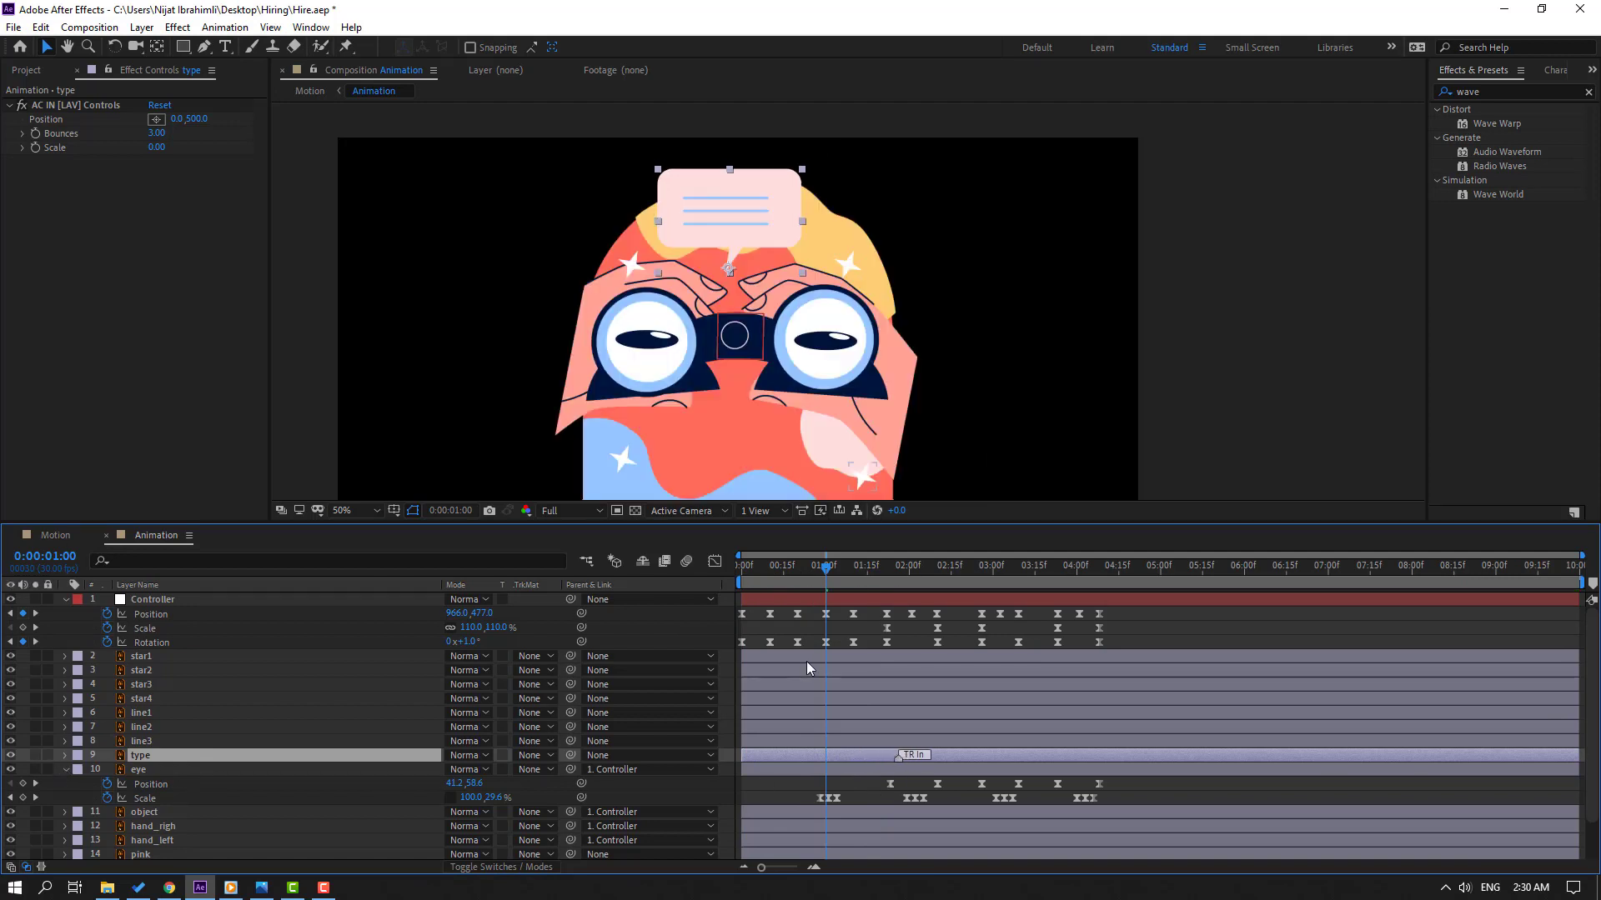
drag(774, 755, 962, 761)
drag(801, 569, 912, 577)
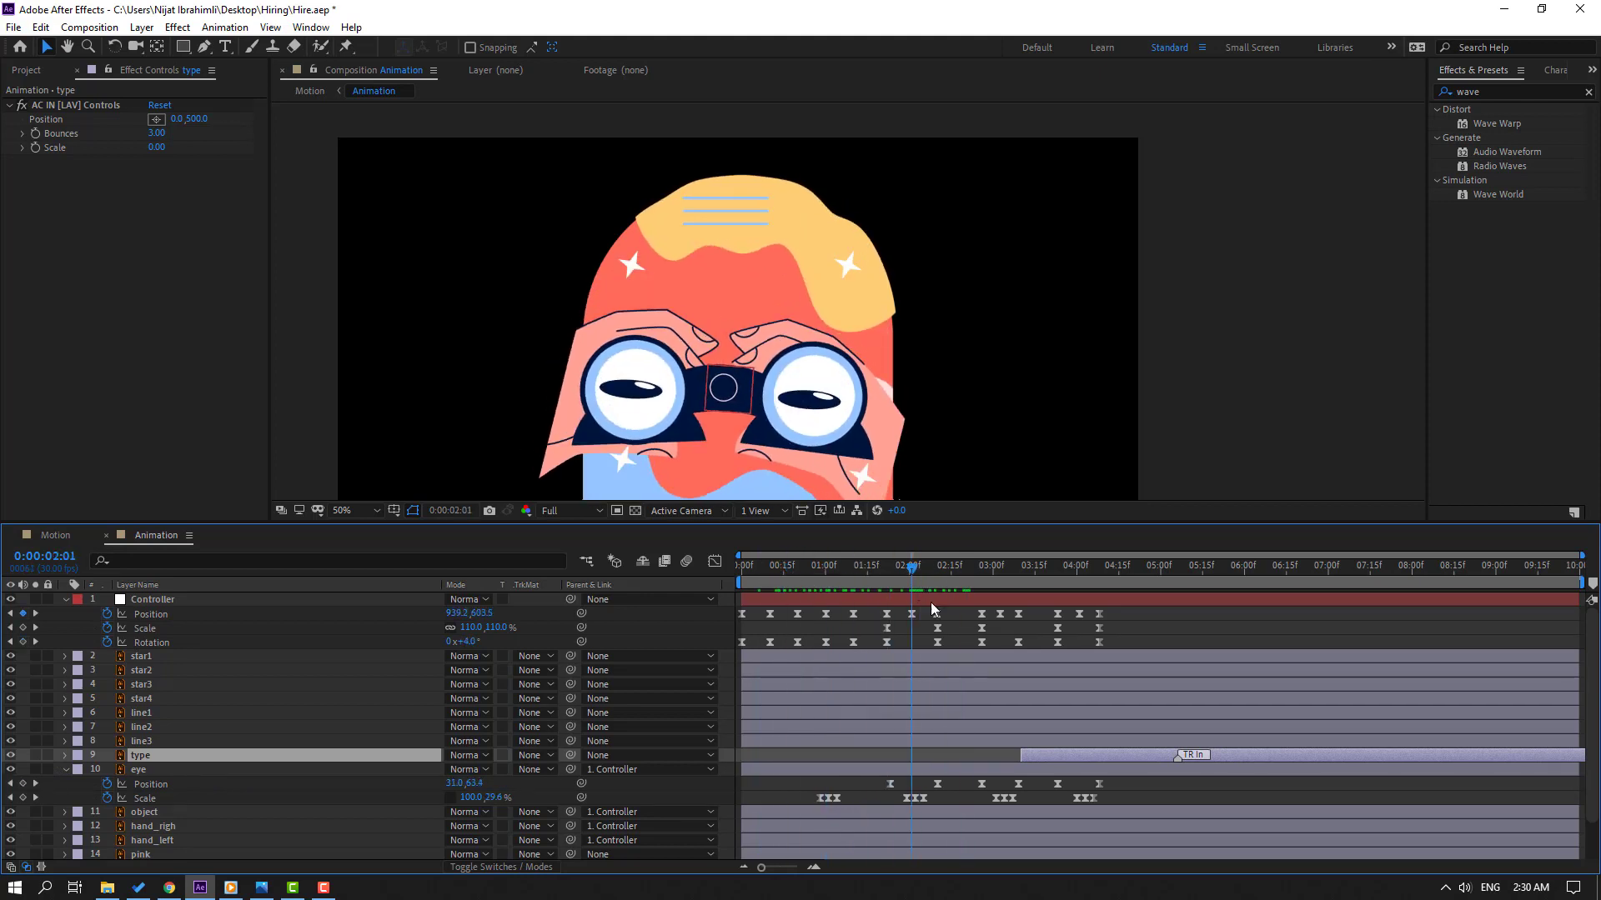
drag(1068, 757, 950, 755)
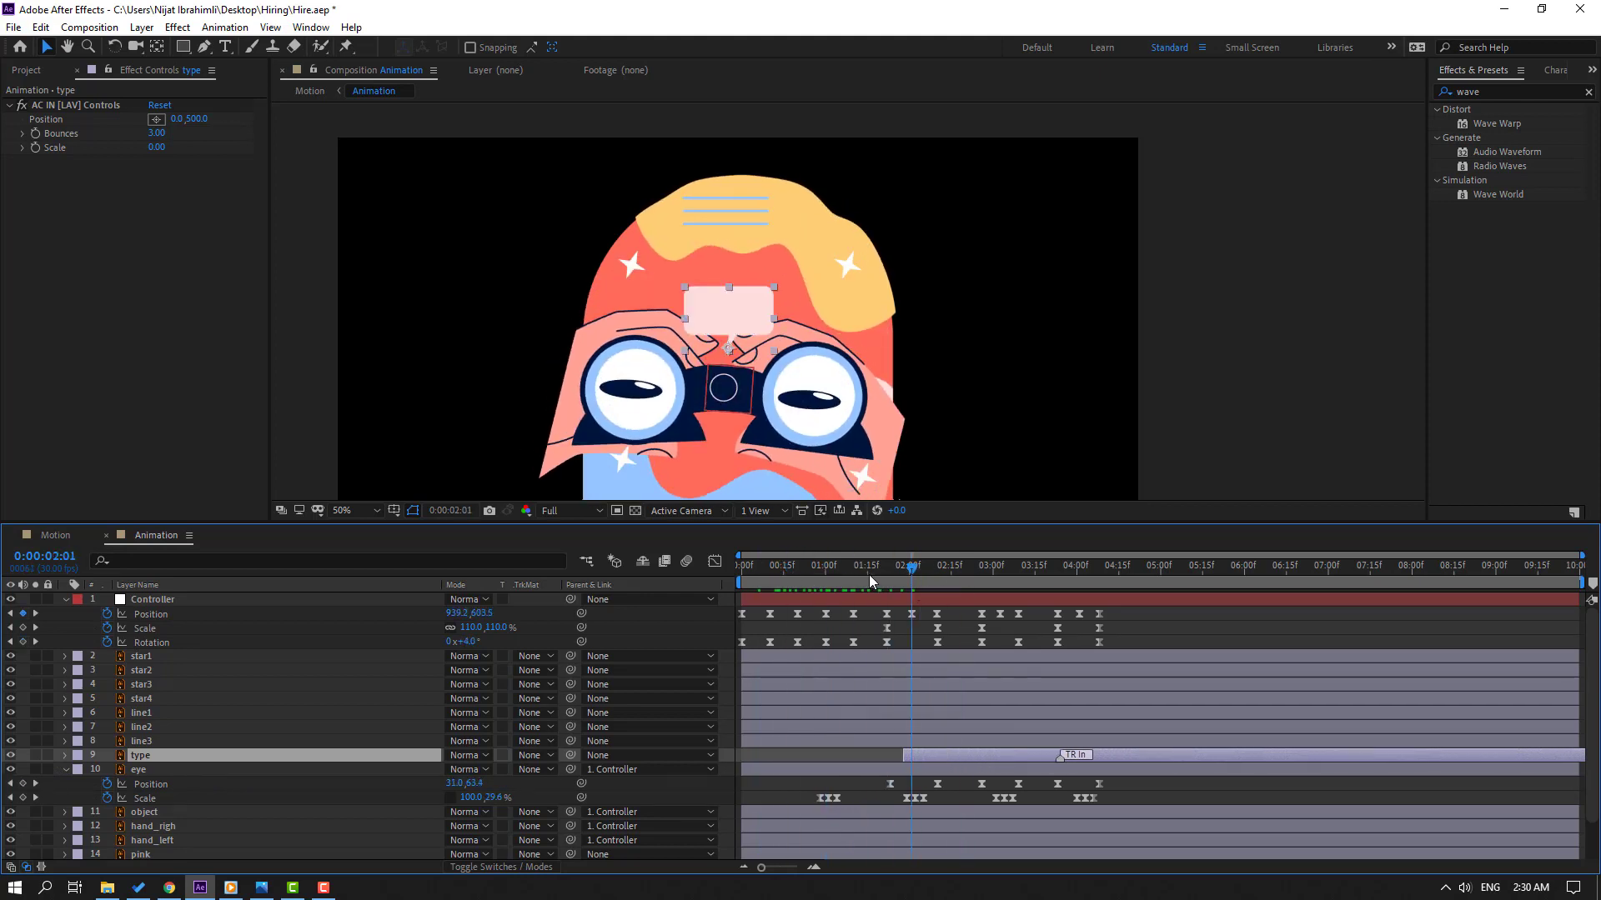
drag(868, 573, 1122, 584)
- Parent line1, line2 and line3 to the type layer and play from about 4:11
click(169, 741)
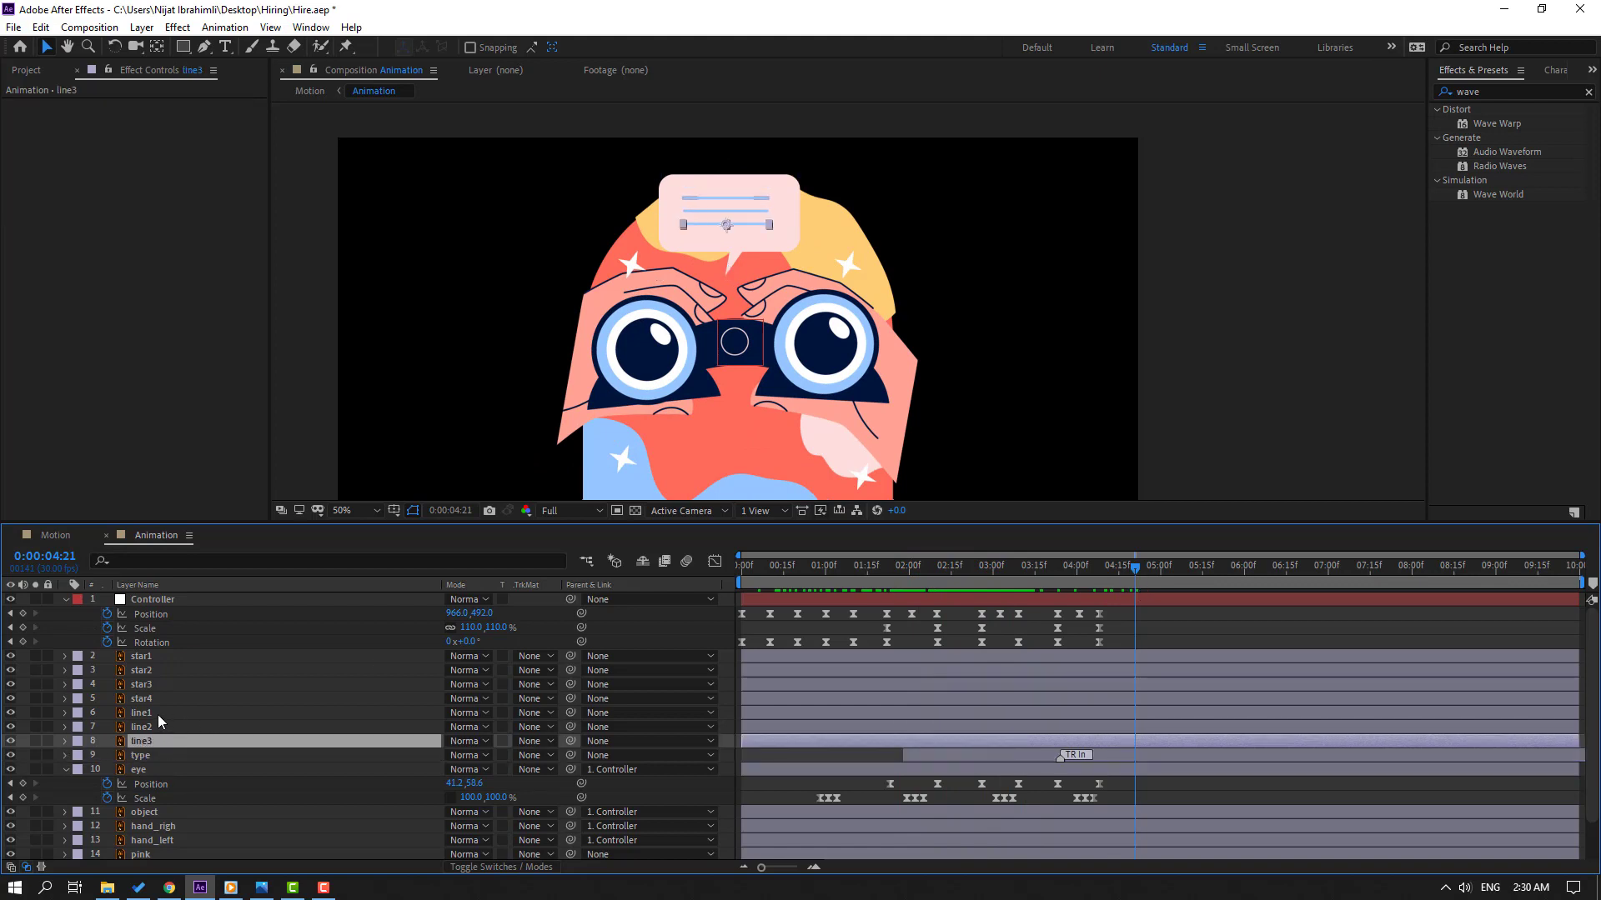
shift+click(157, 713)
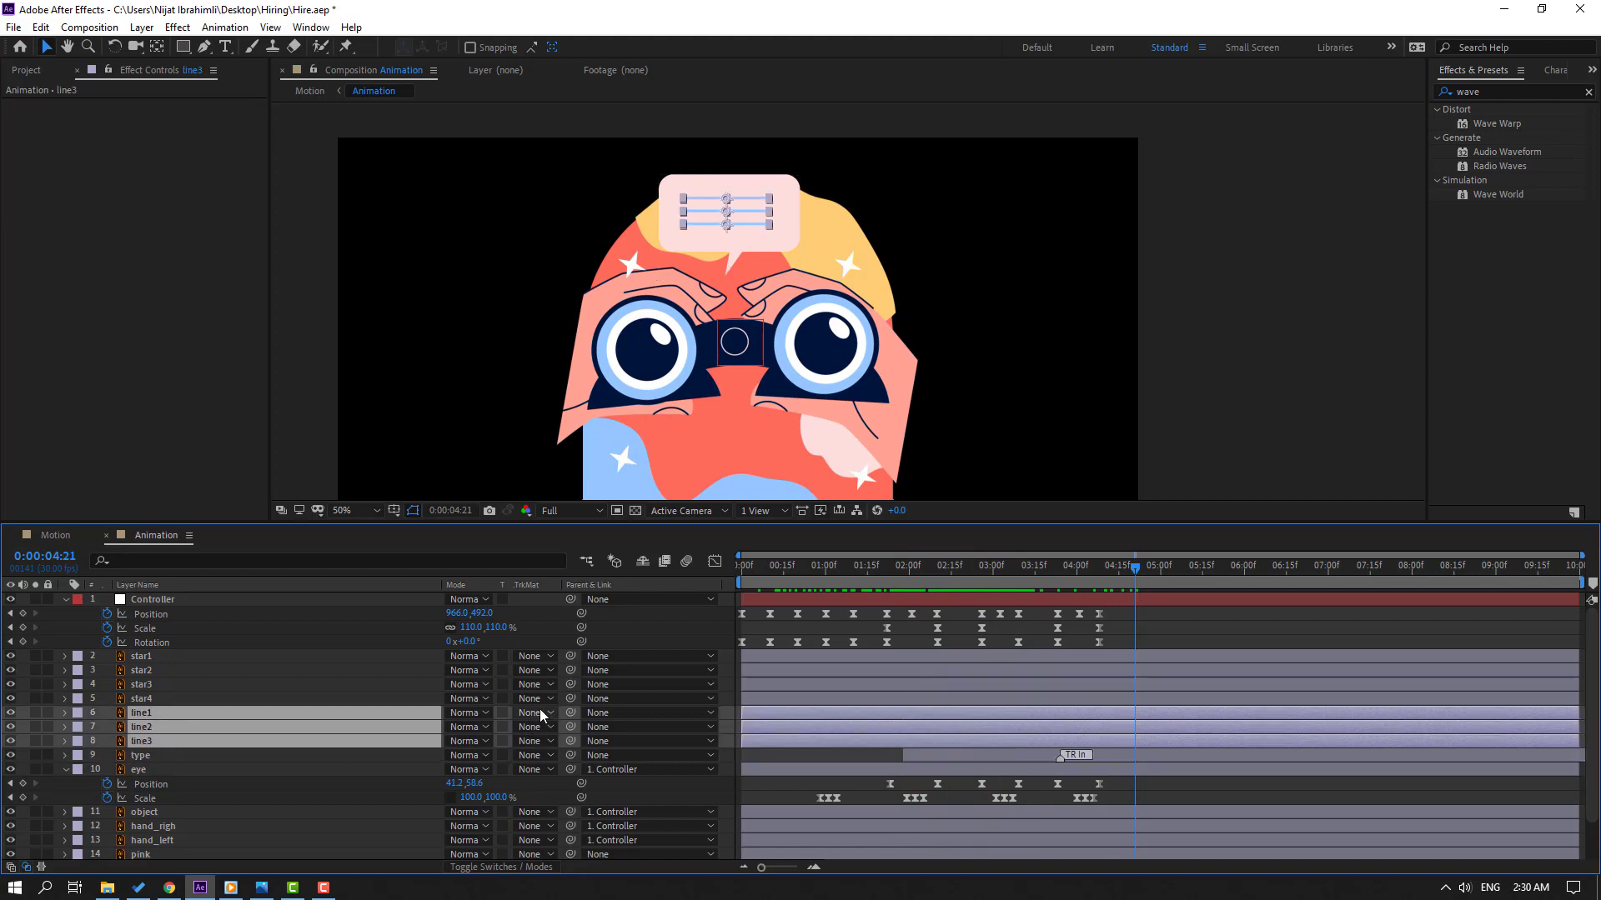
drag(267, 723, 152, 754)
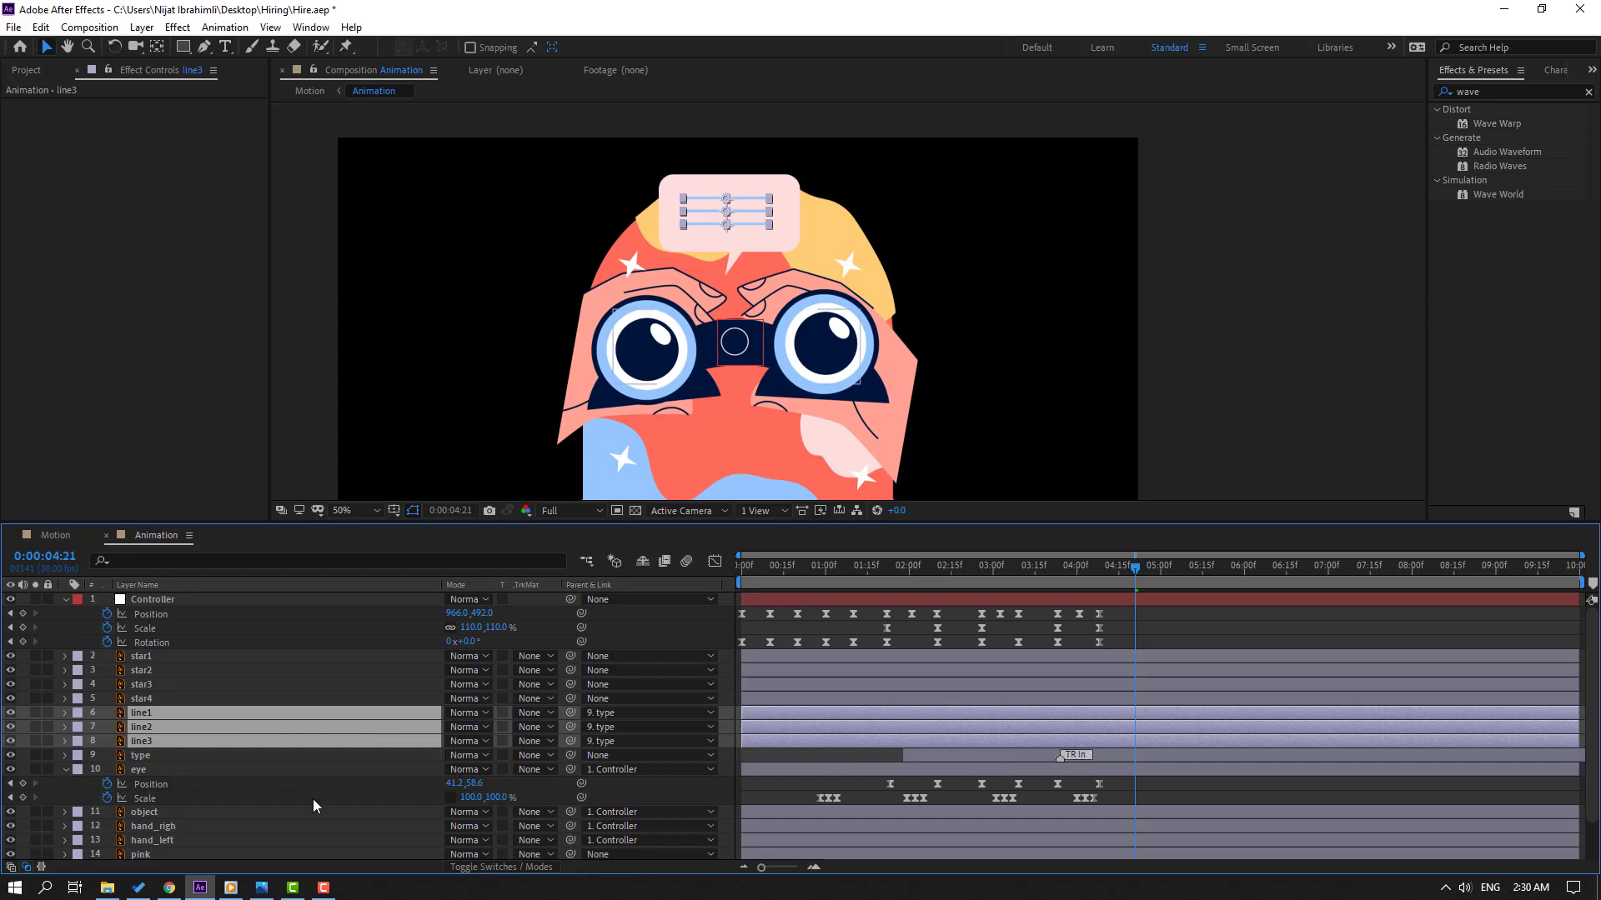
click(769, 757)
click(1107, 567)
key(space)
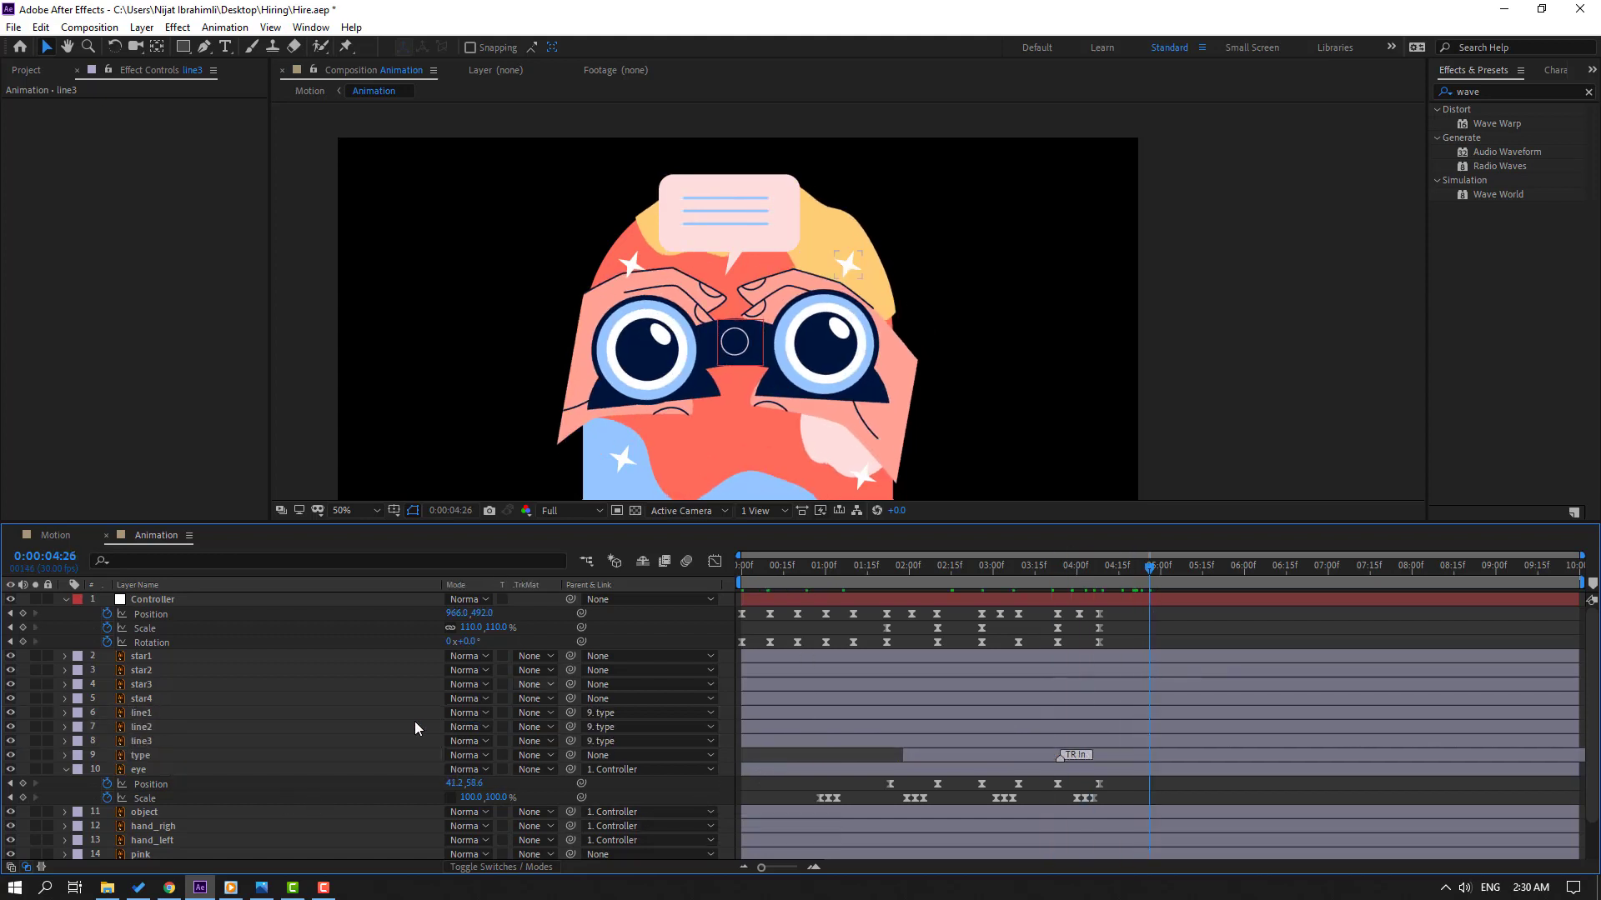
- Select line1, line2 and line3 and turn on solo for line1
click(145, 717)
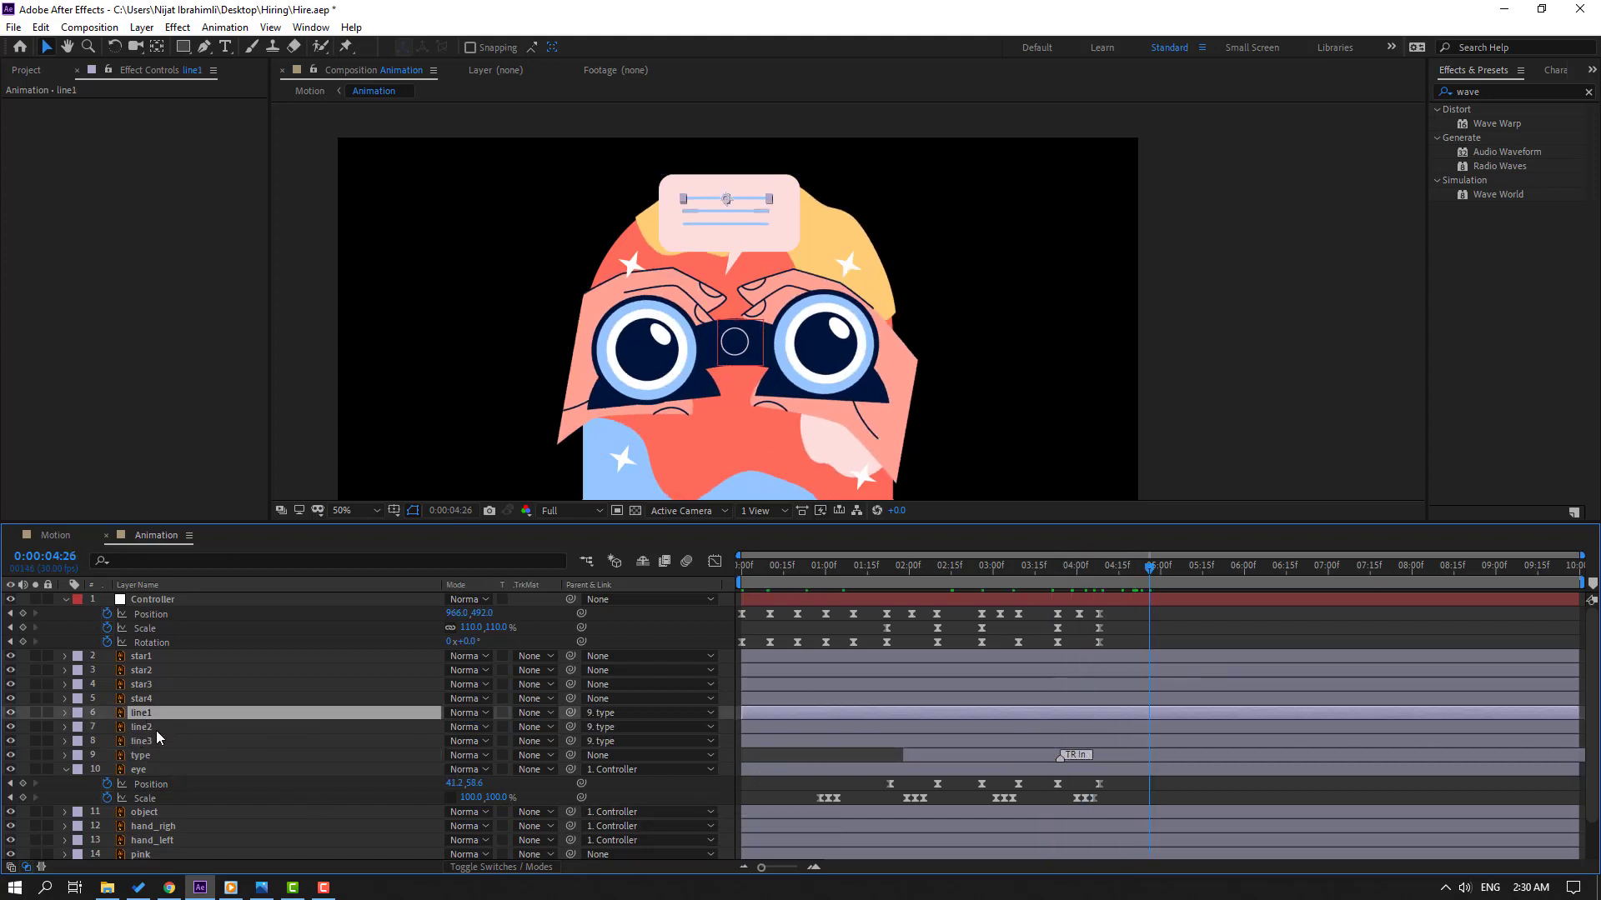
shift+click(156, 730)
shift+click(162, 743)
click(35, 713)
- Solo line2 too, zoom the viewer to 200%, and select the top line
click(35, 727)
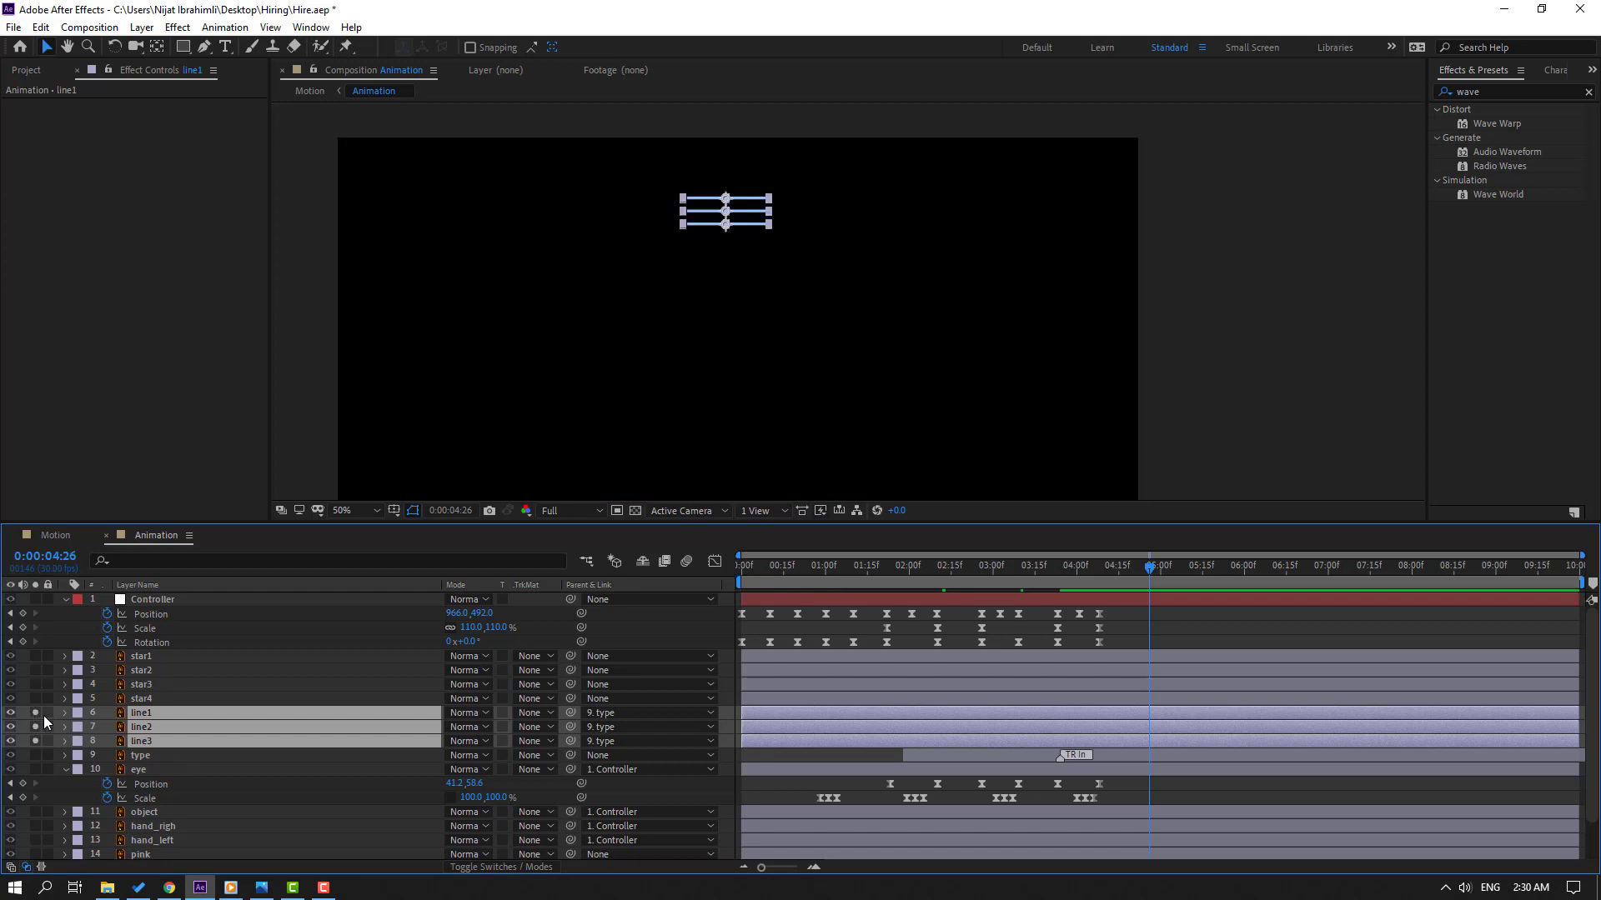
click(820, 755)
scroll(752, 257, up, 4)
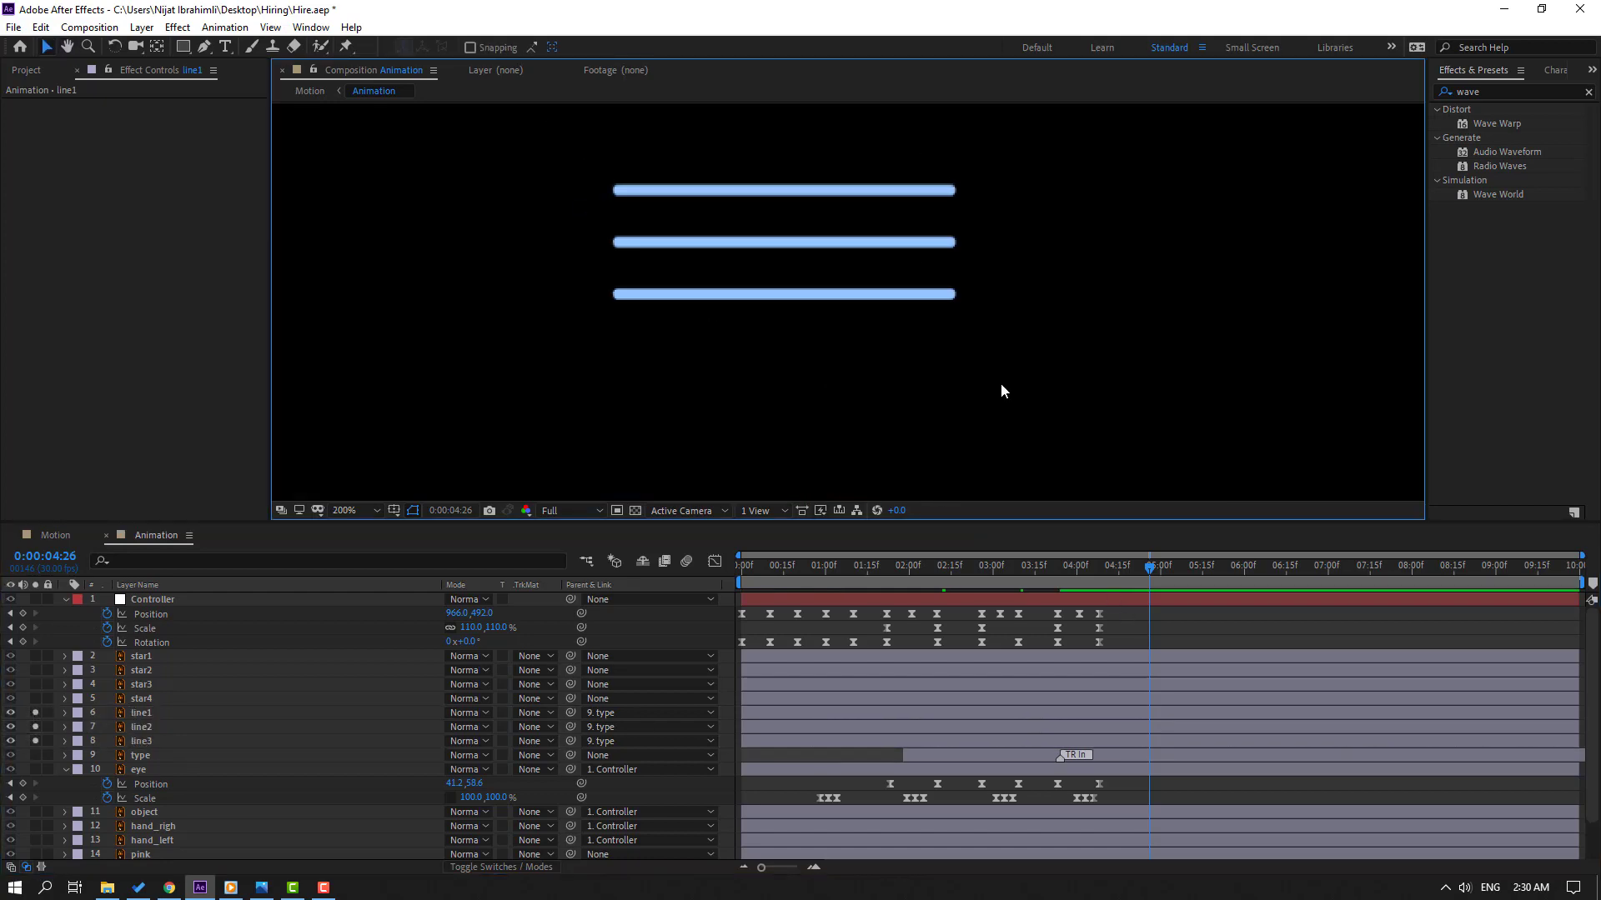
click(806, 197)
- With Animation Composer's Anchor Point Mover, put line1, line2 and line3 anchors at their left ends
click(321, 30)
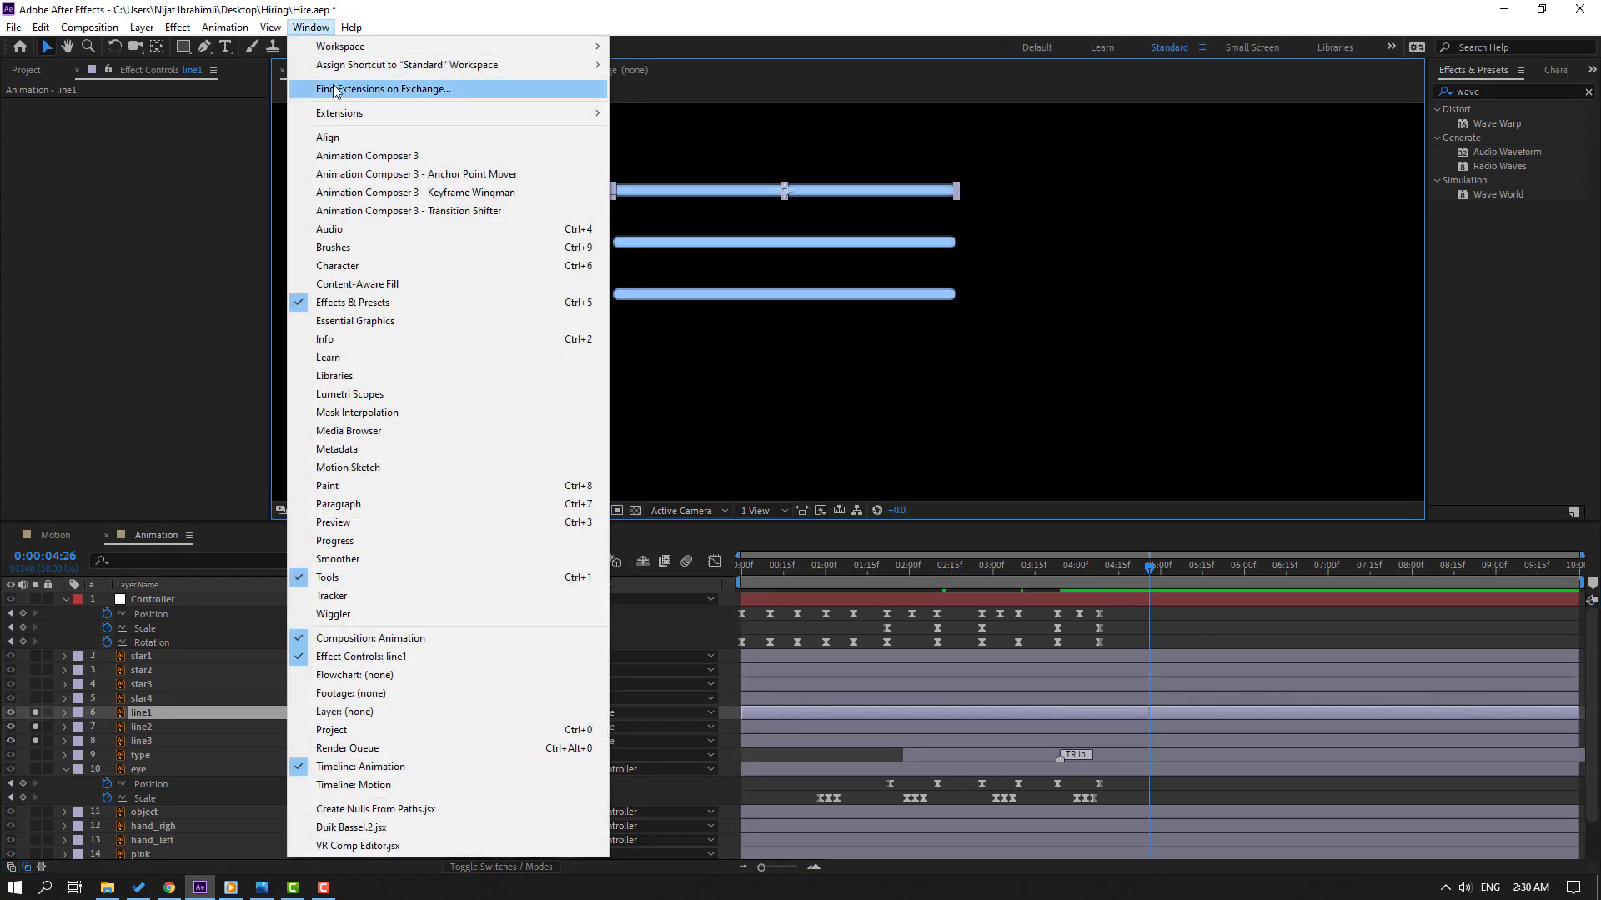
click(490, 175)
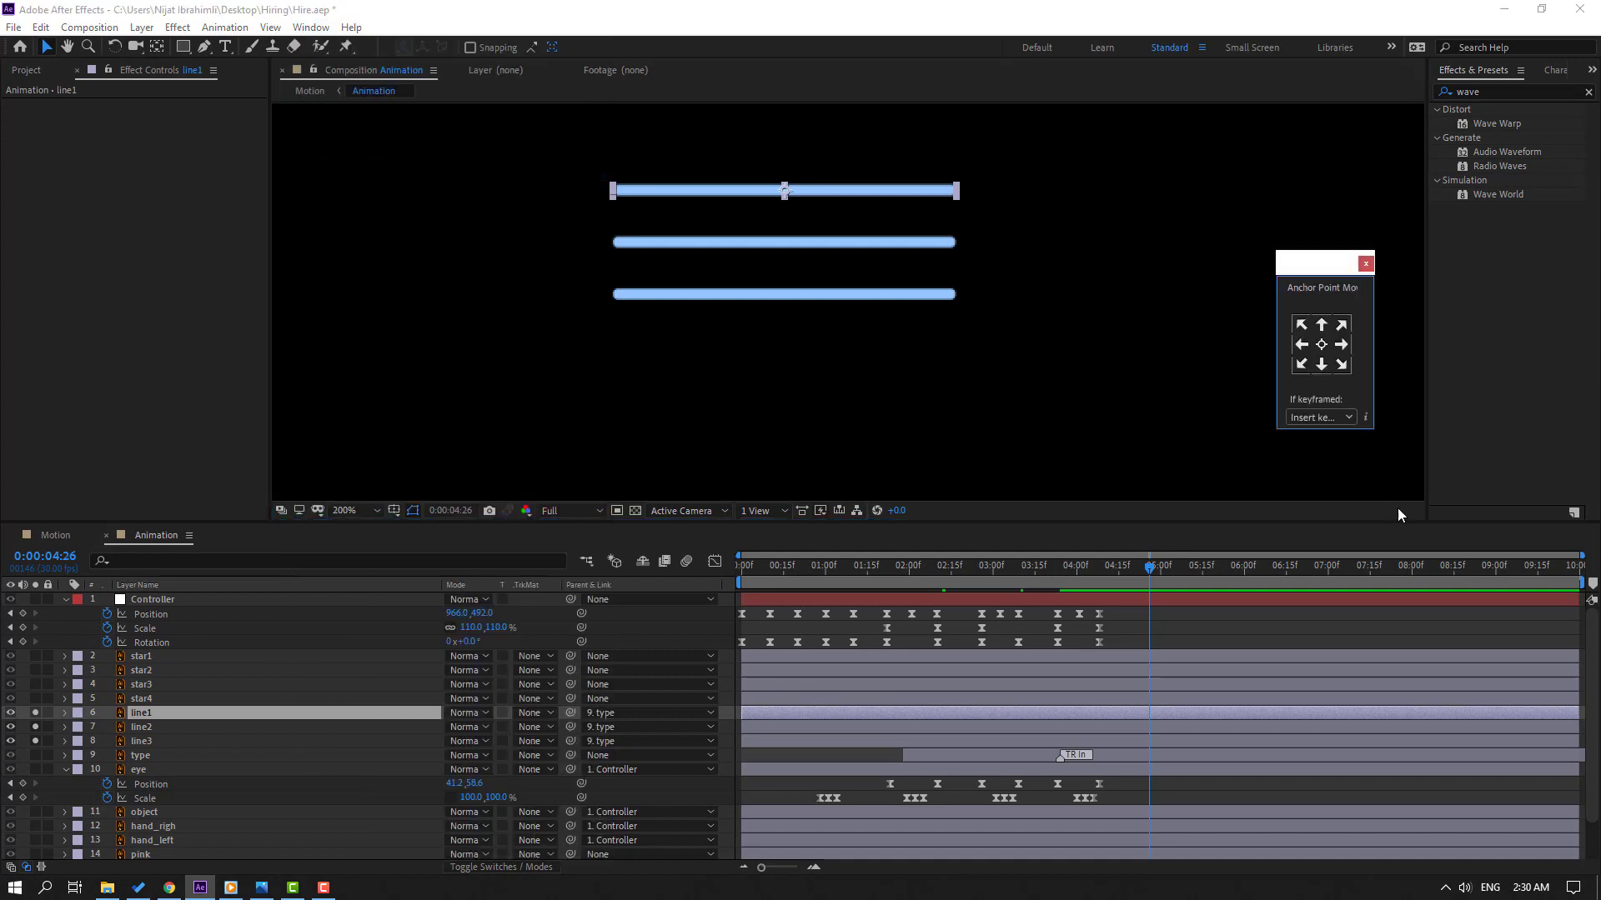
click(1303, 346)
click(142, 727)
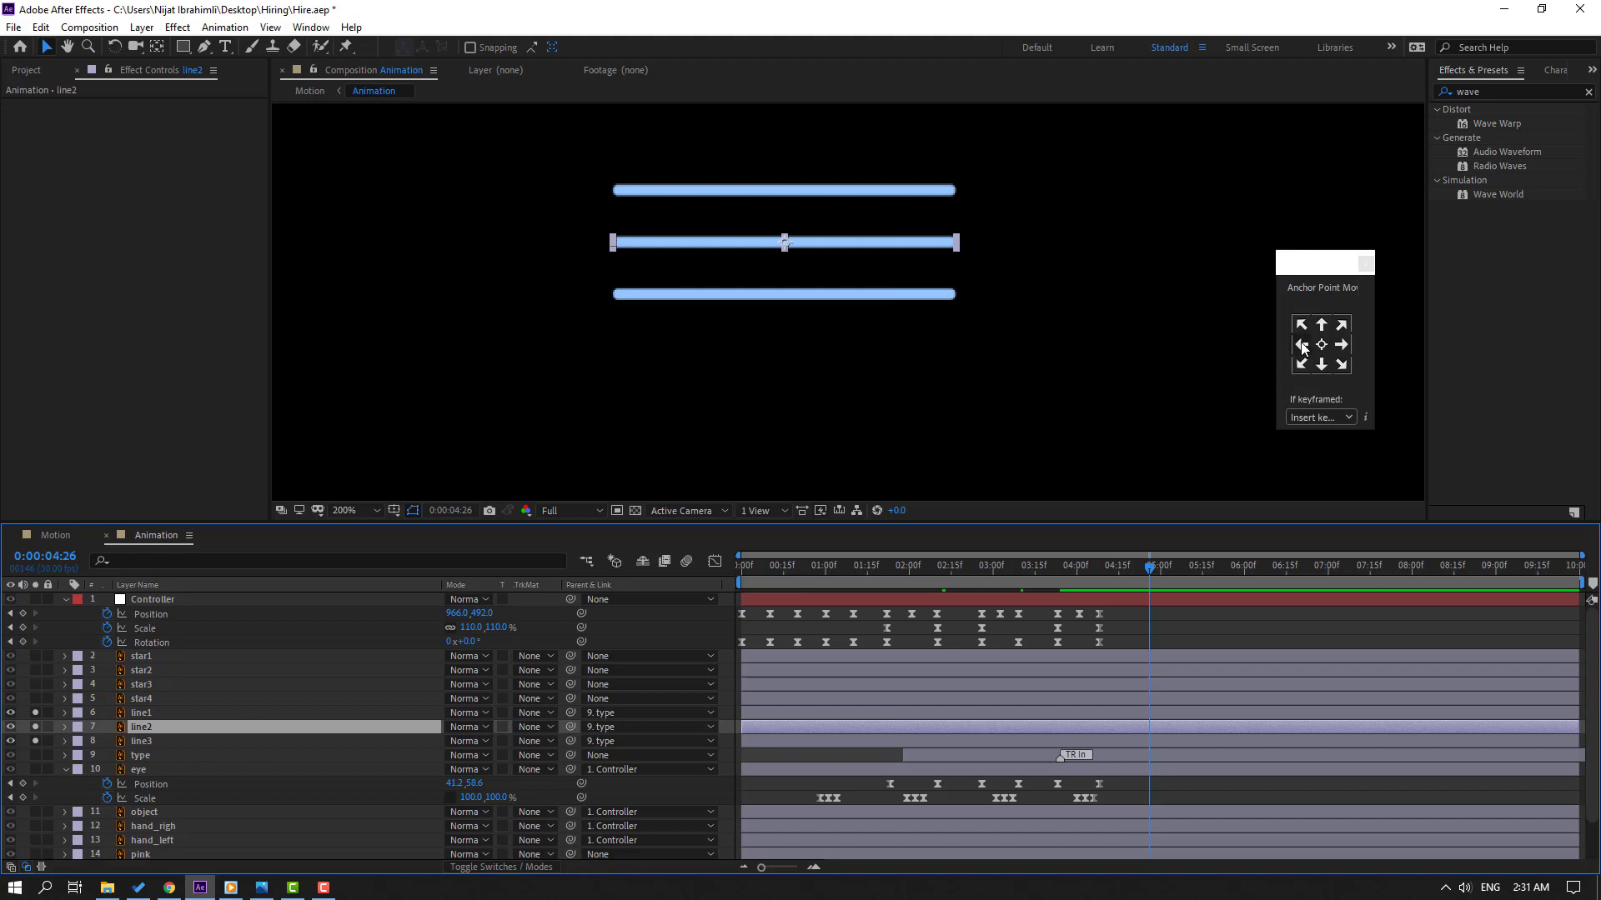
click(1303, 345)
click(146, 741)
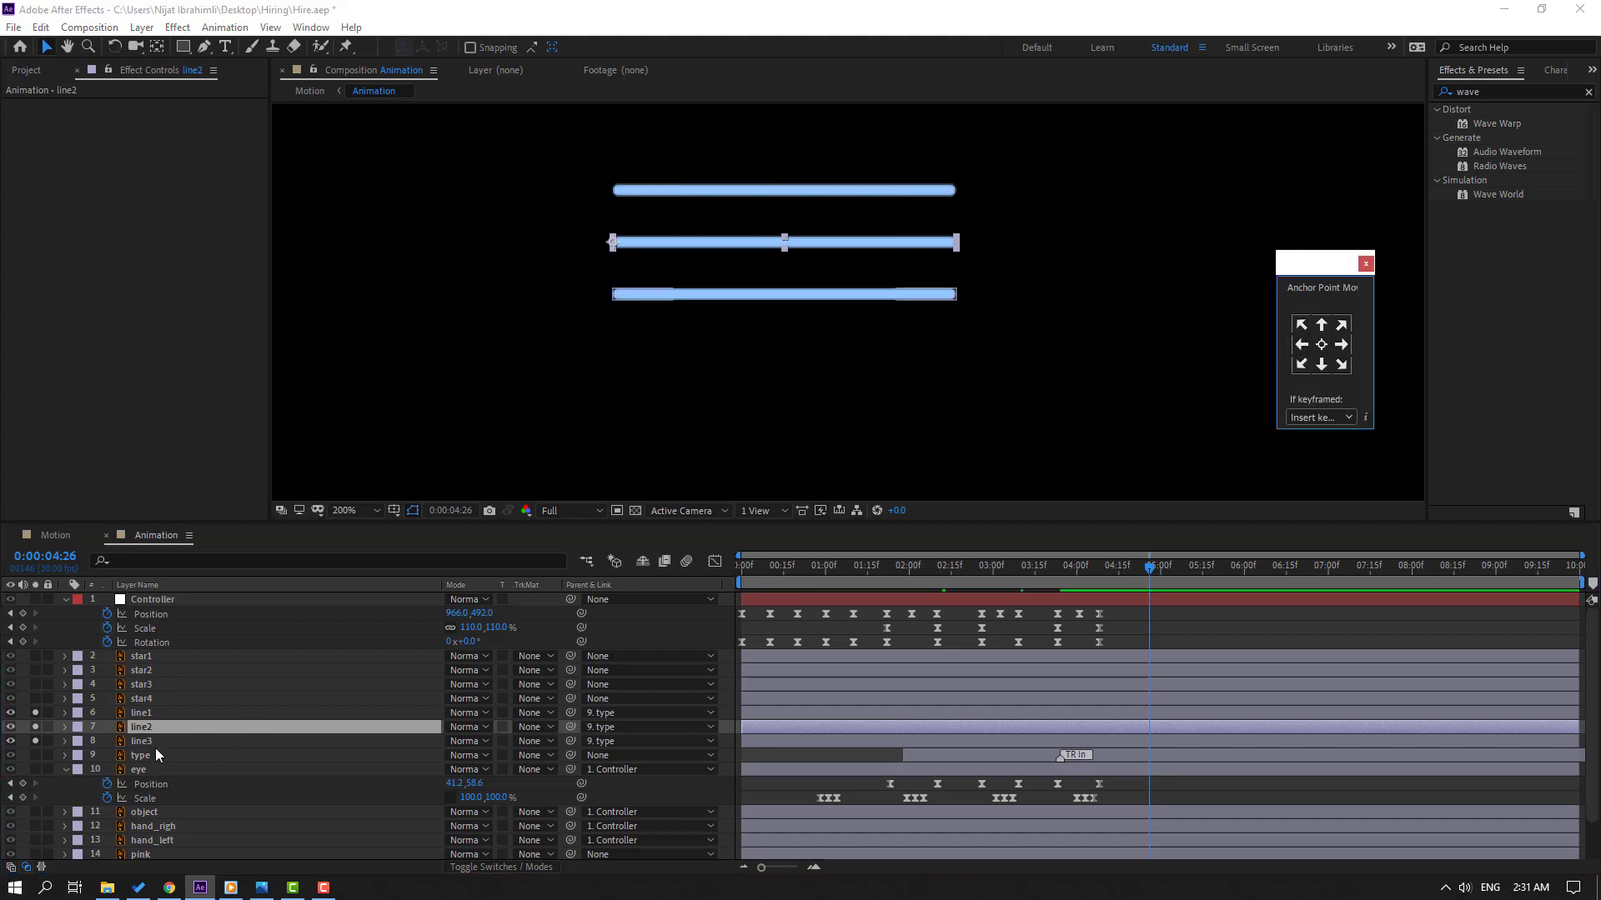
click(1298, 347)
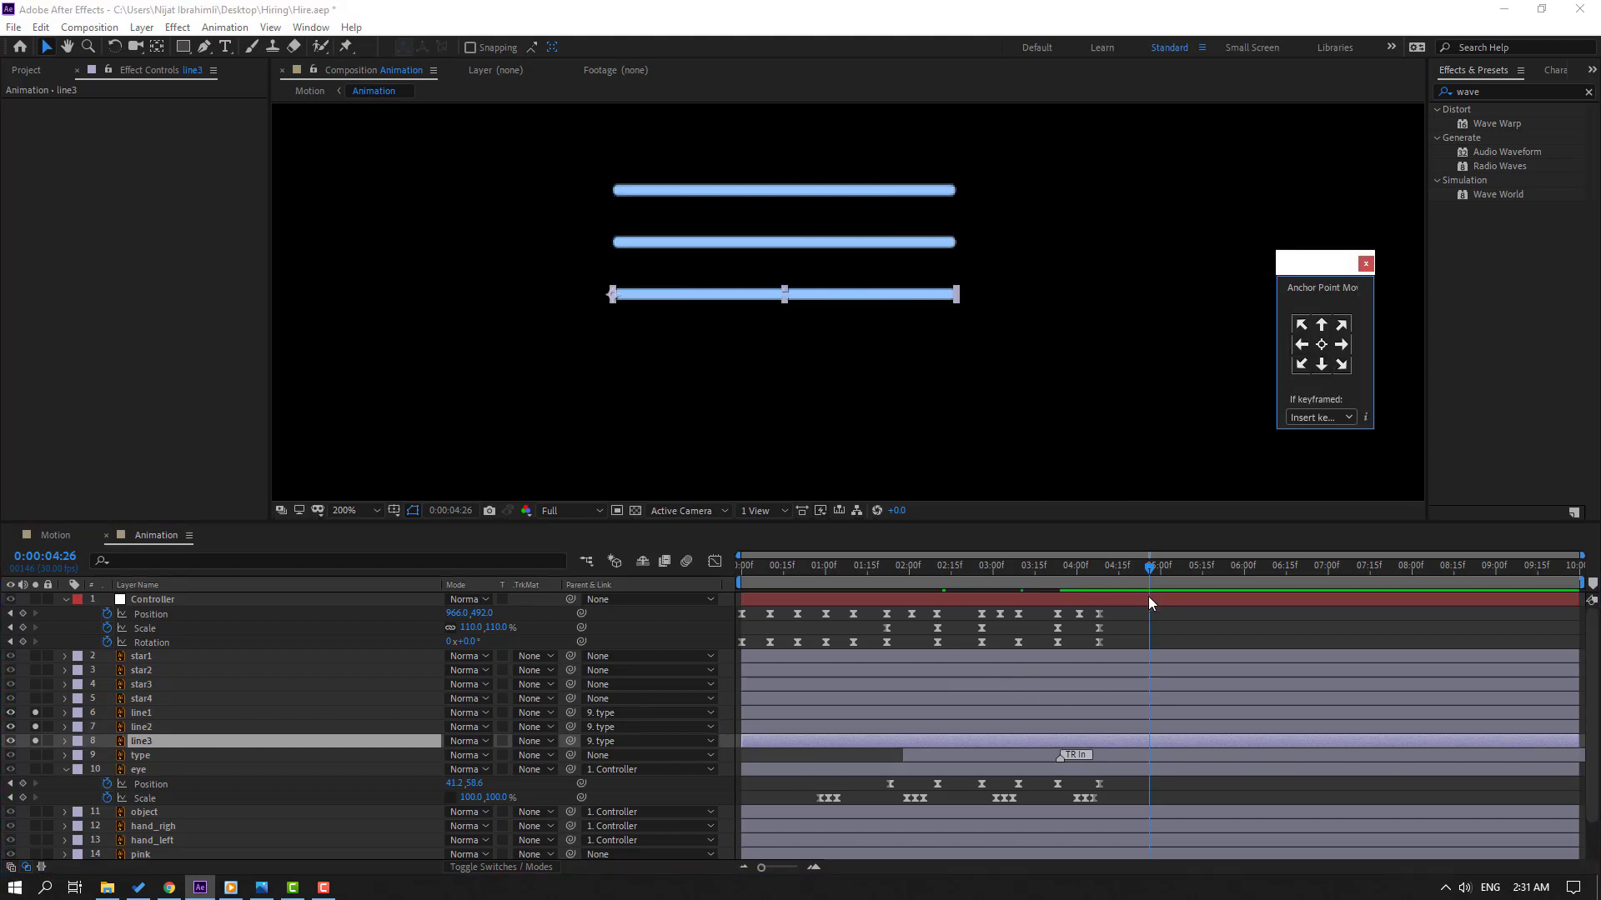
- Keyframe line3's Scale X from 0 to 100 at a later time
key(s)
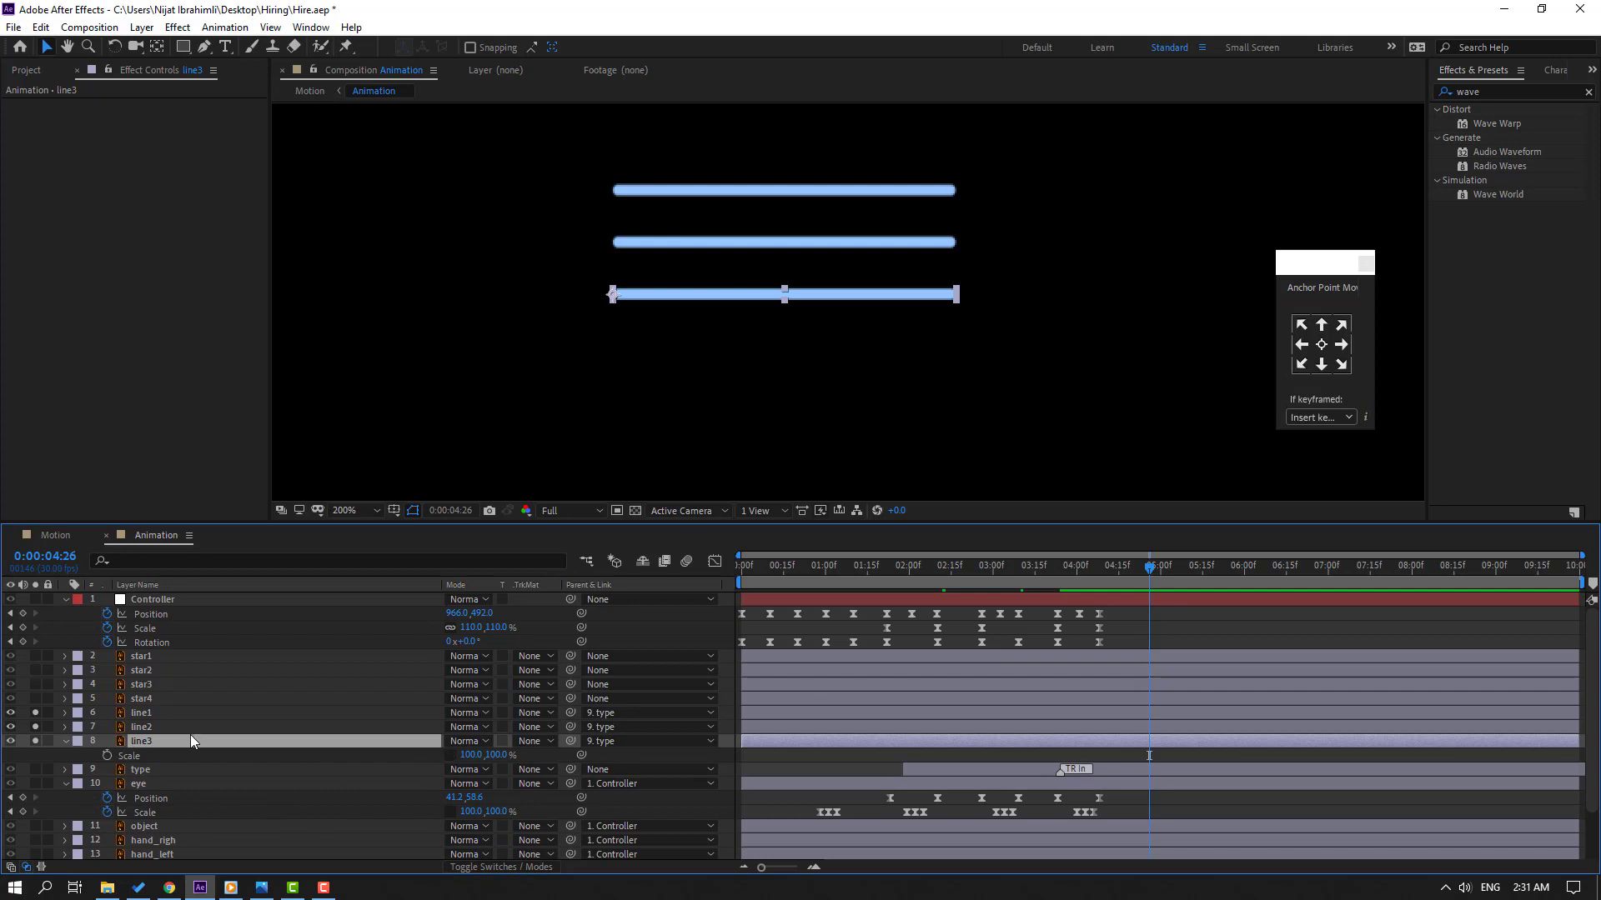
click(107, 755)
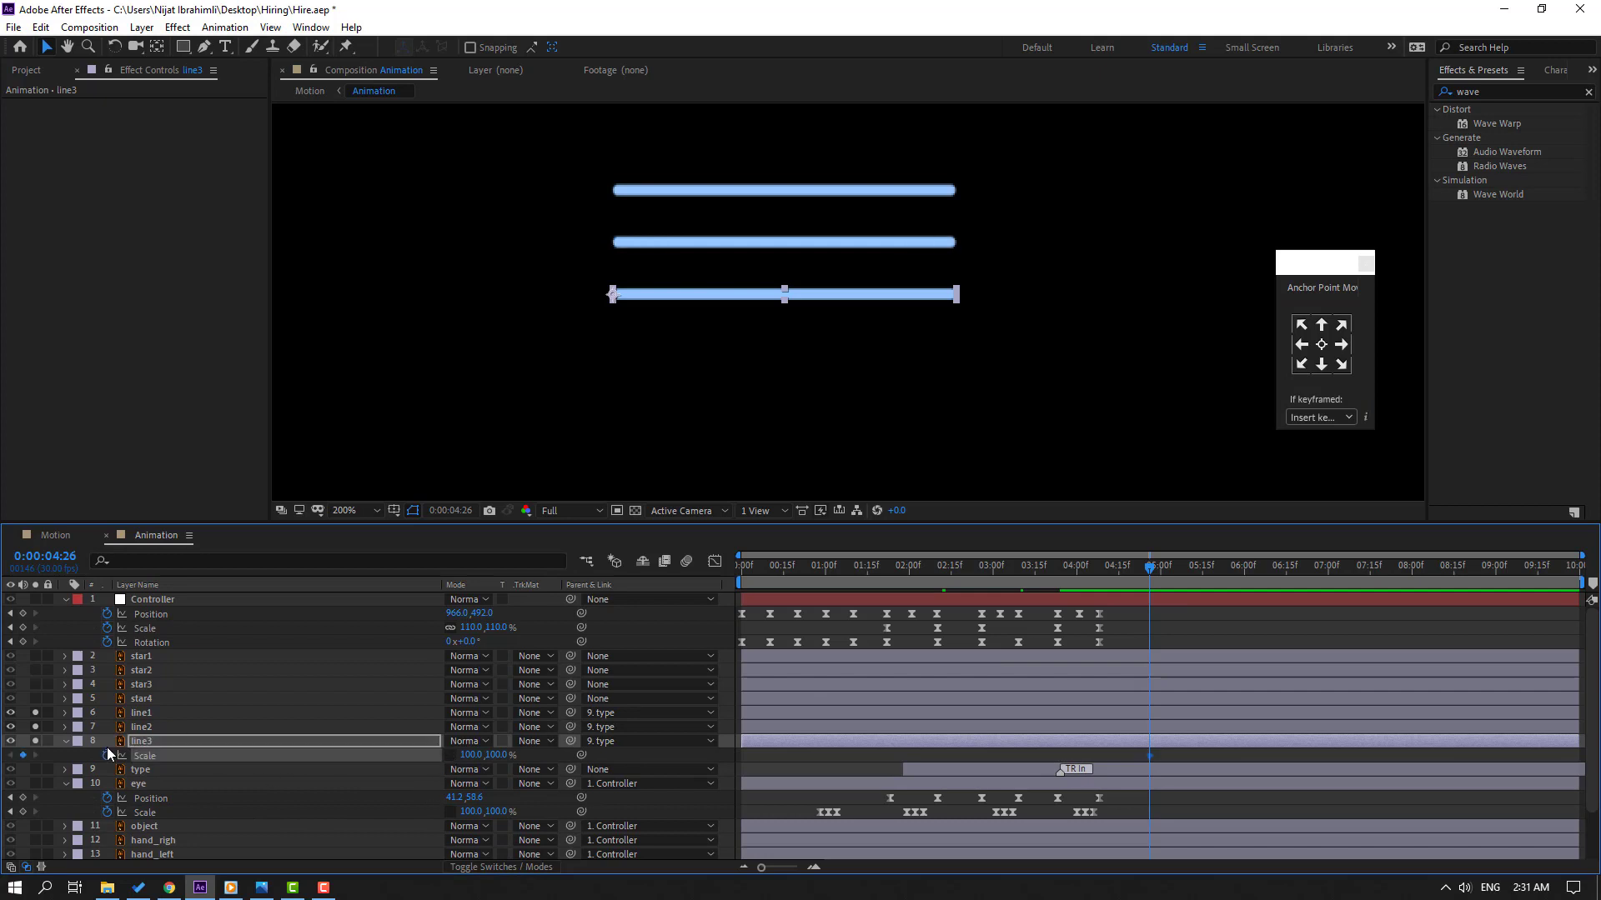
click(471, 755)
text(0)
key(Return)
key(shift+Page_Down)
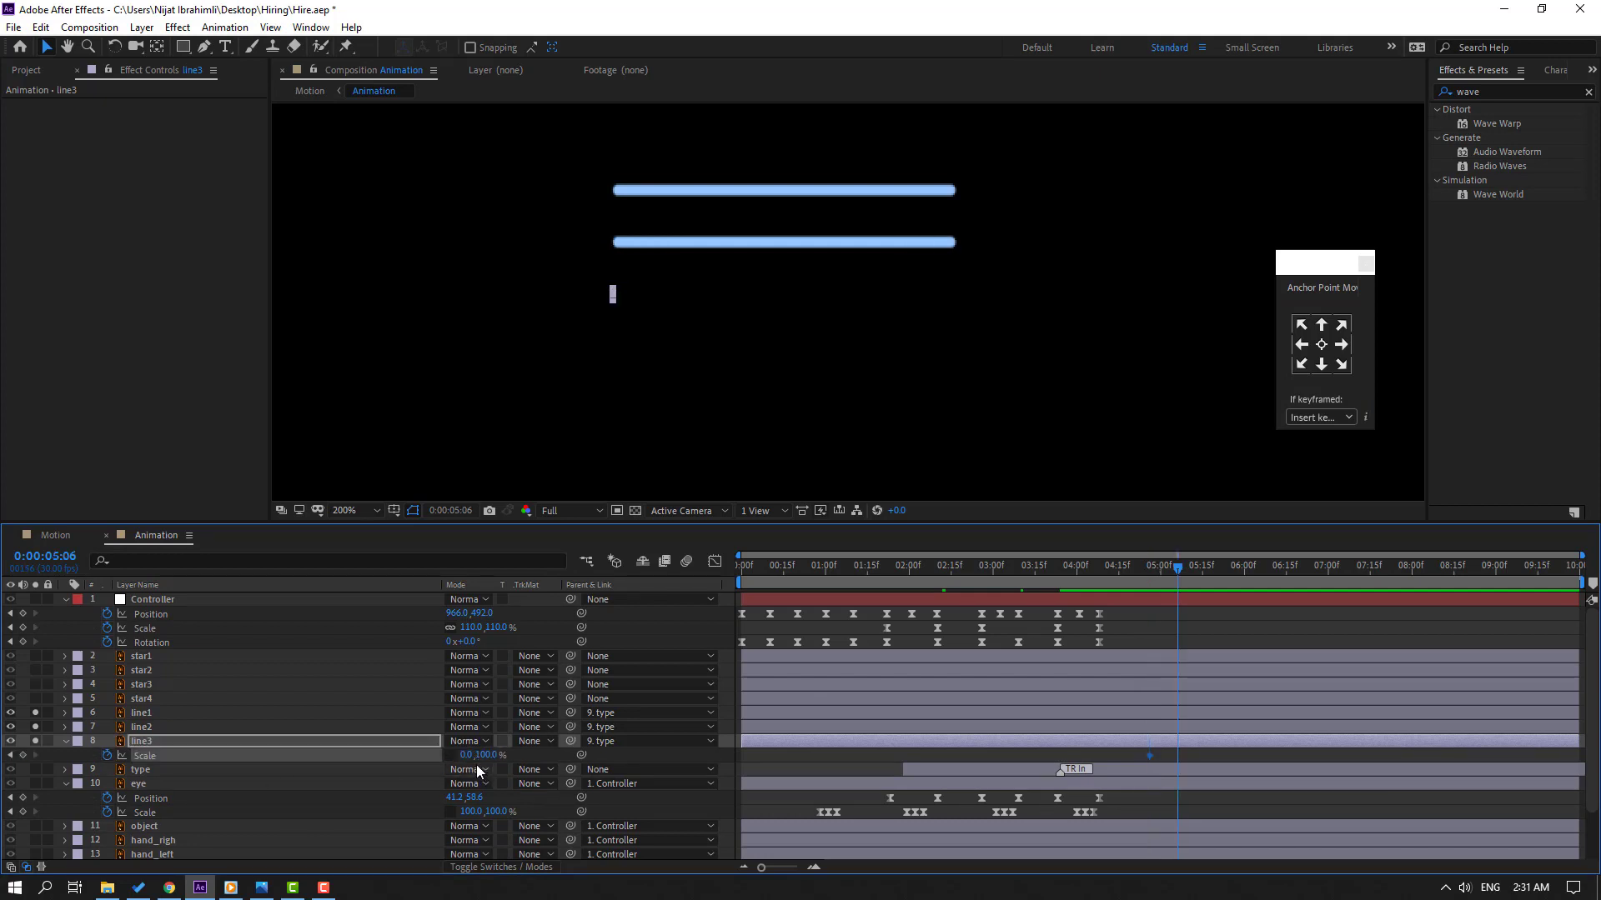
click(471, 755)
text(100)
key(Return)
- Apply Easy Ease to both line3 Scale keyframes and preview the growth from around 4:13
drag(1217, 751, 1122, 767)
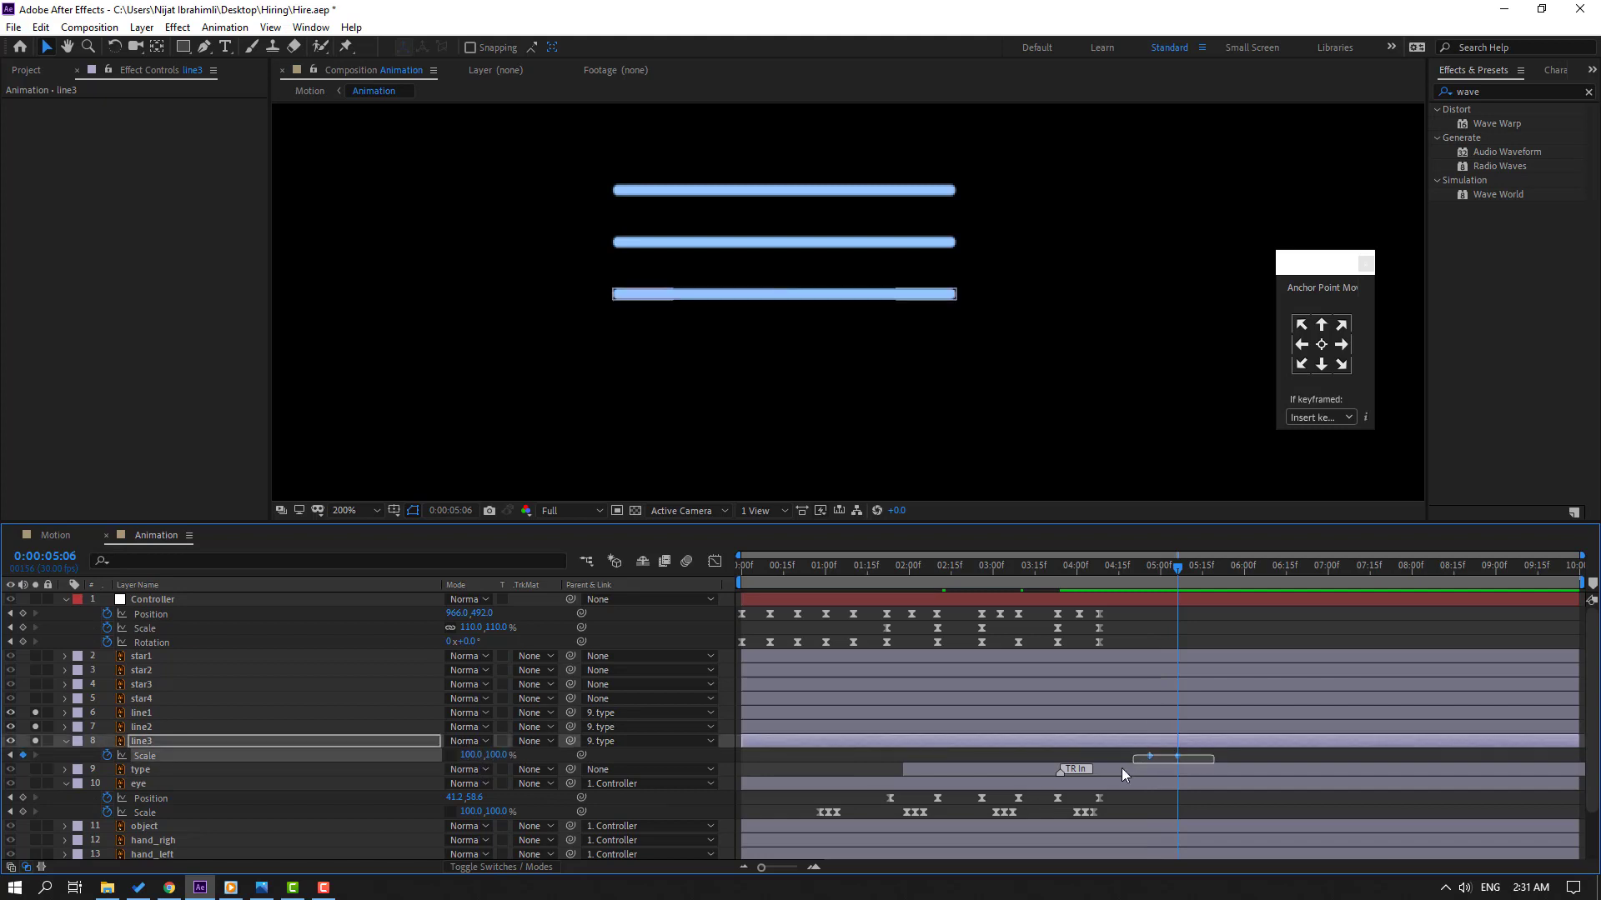
right_click(1148, 755)
mouse_move(1192, 743)
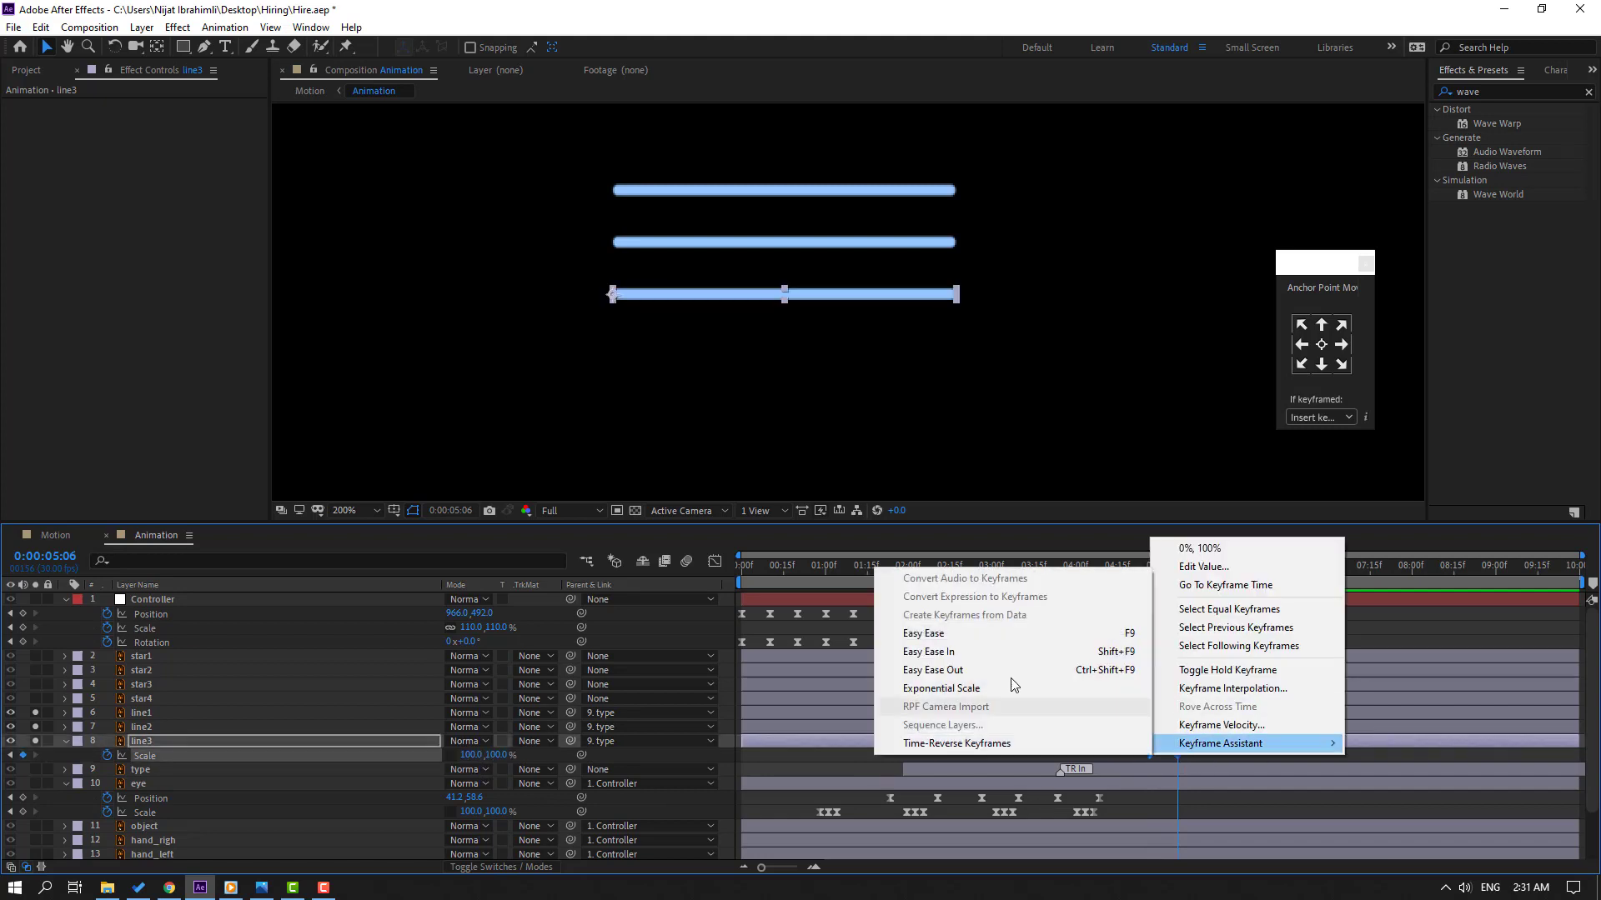
click(977, 633)
drag(736, 583, 1102, 583)
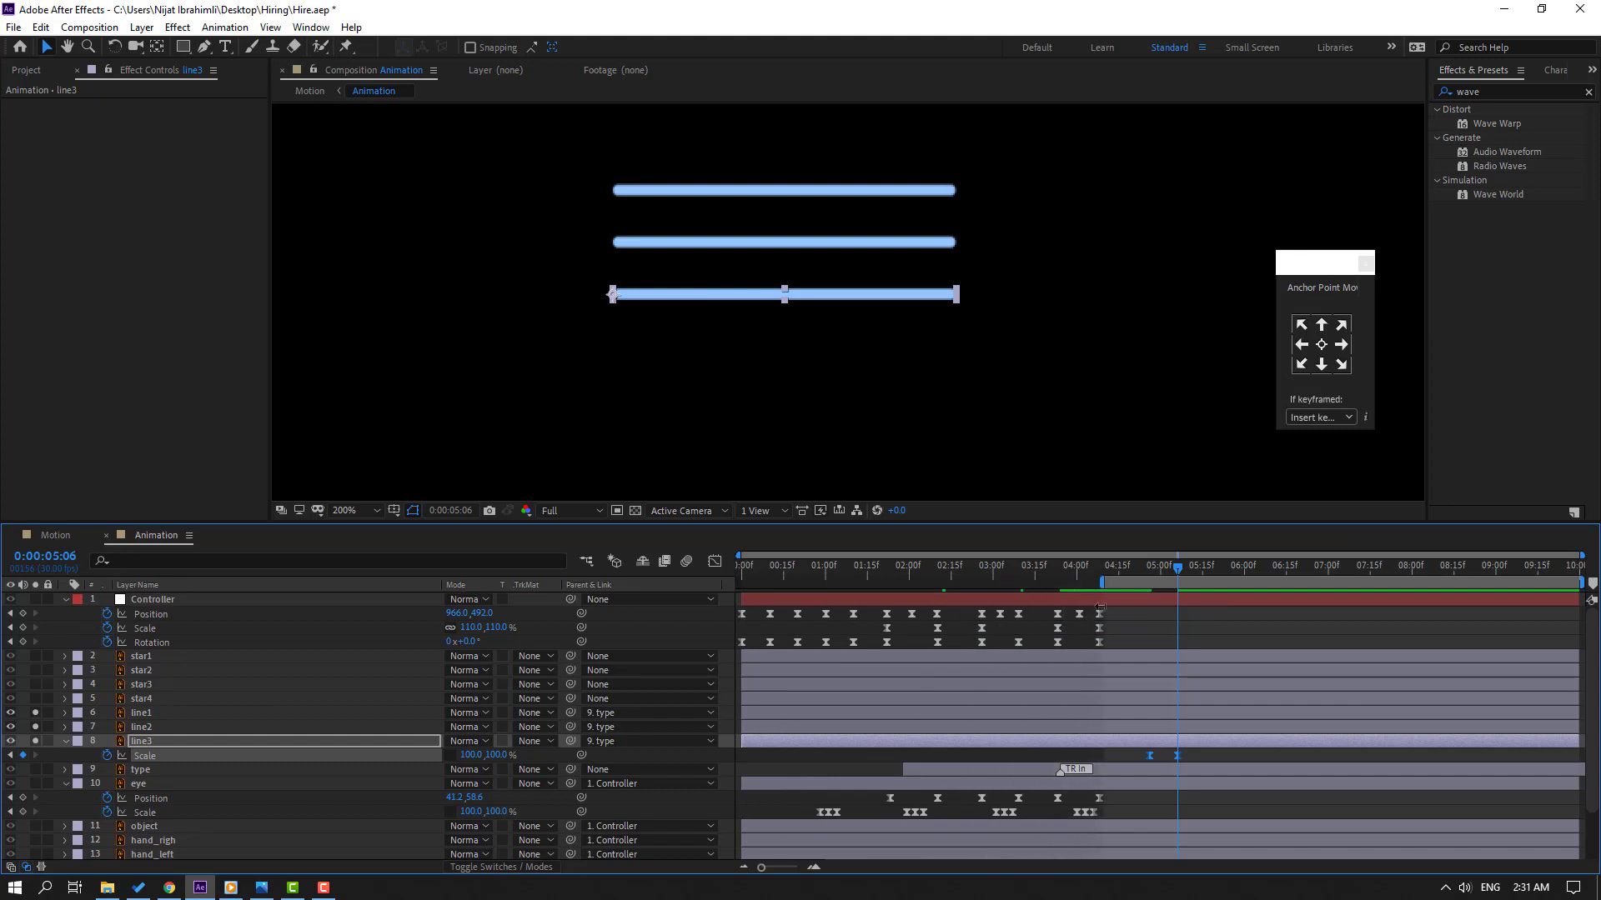
key(space)
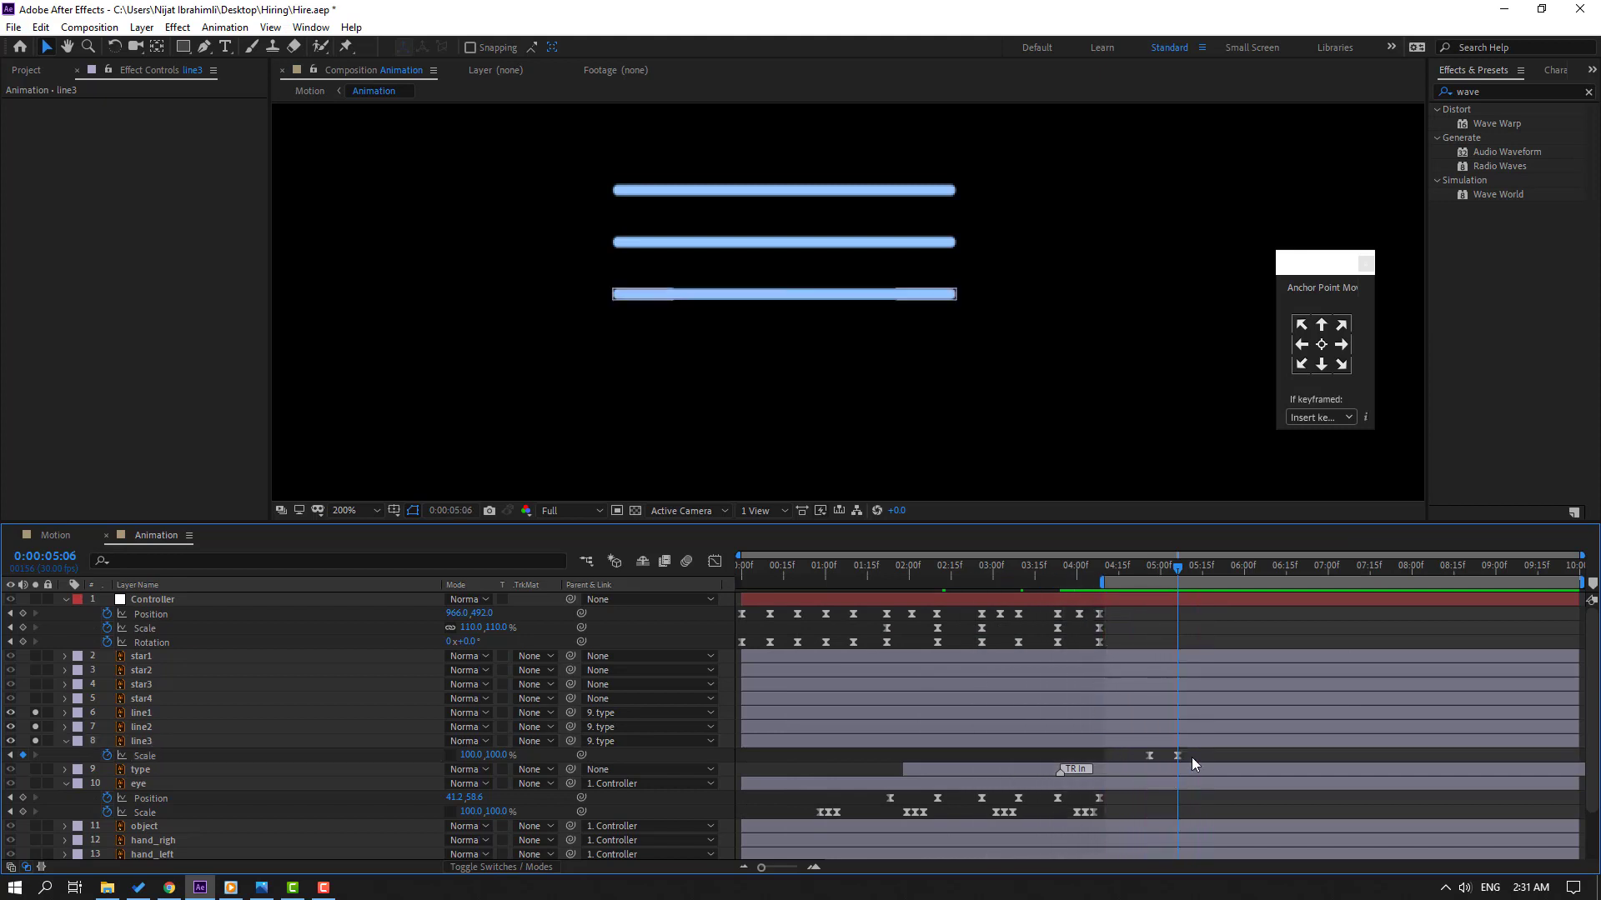
- Move the end keyframe to about 5:16 and reshape the speed curve for a fast start and slow settle
click(1176, 756)
drag(1176, 756, 1204, 756)
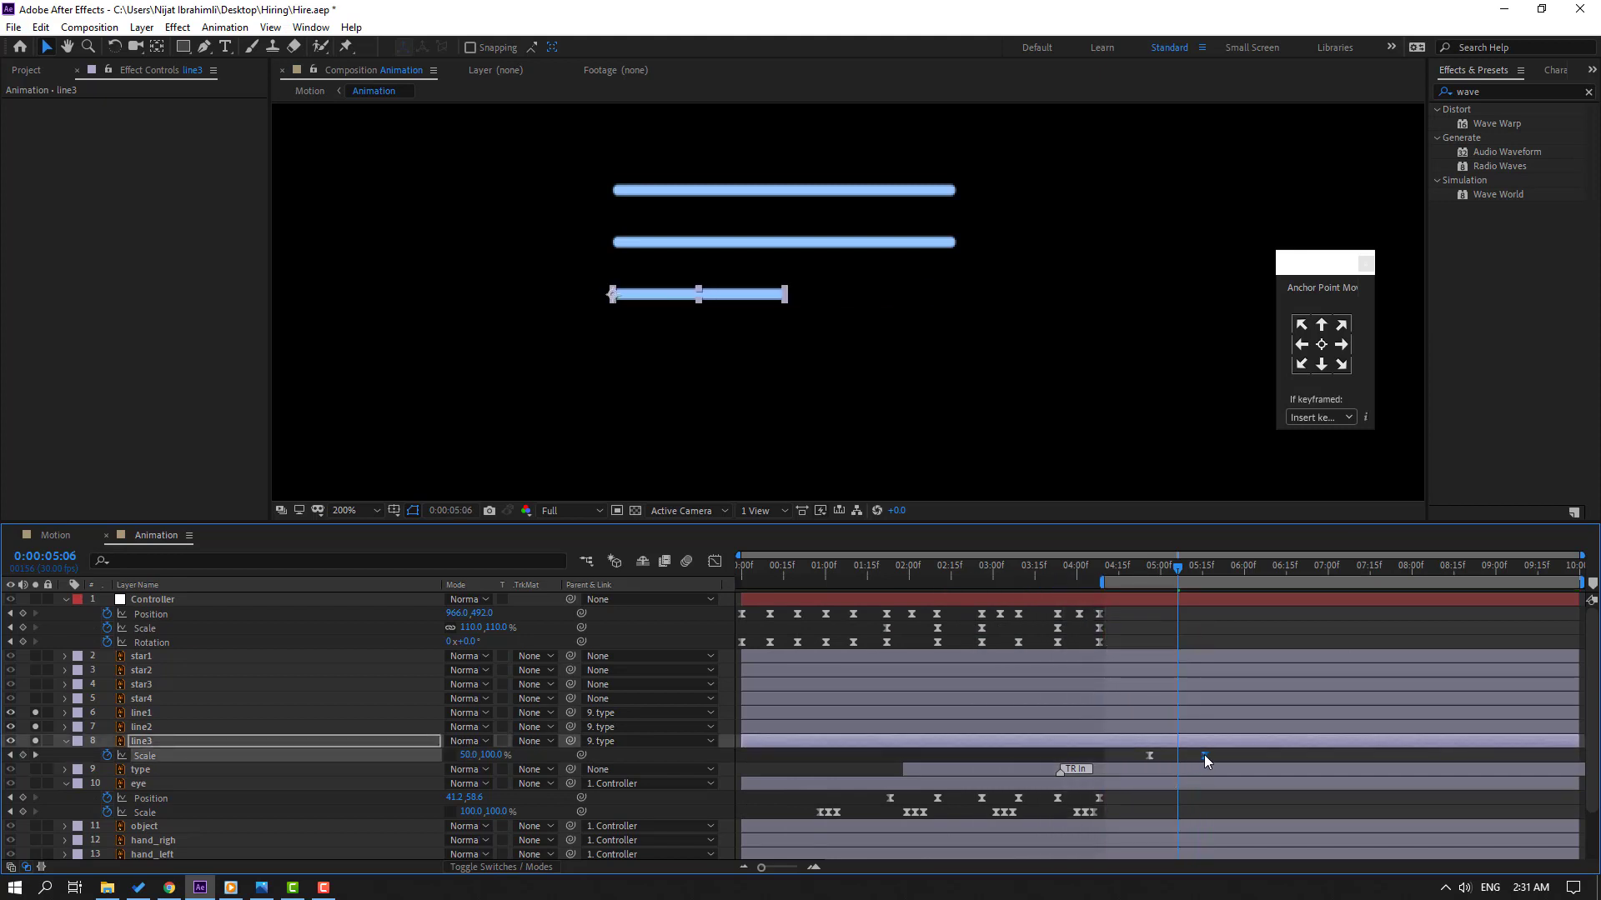
click(714, 560)
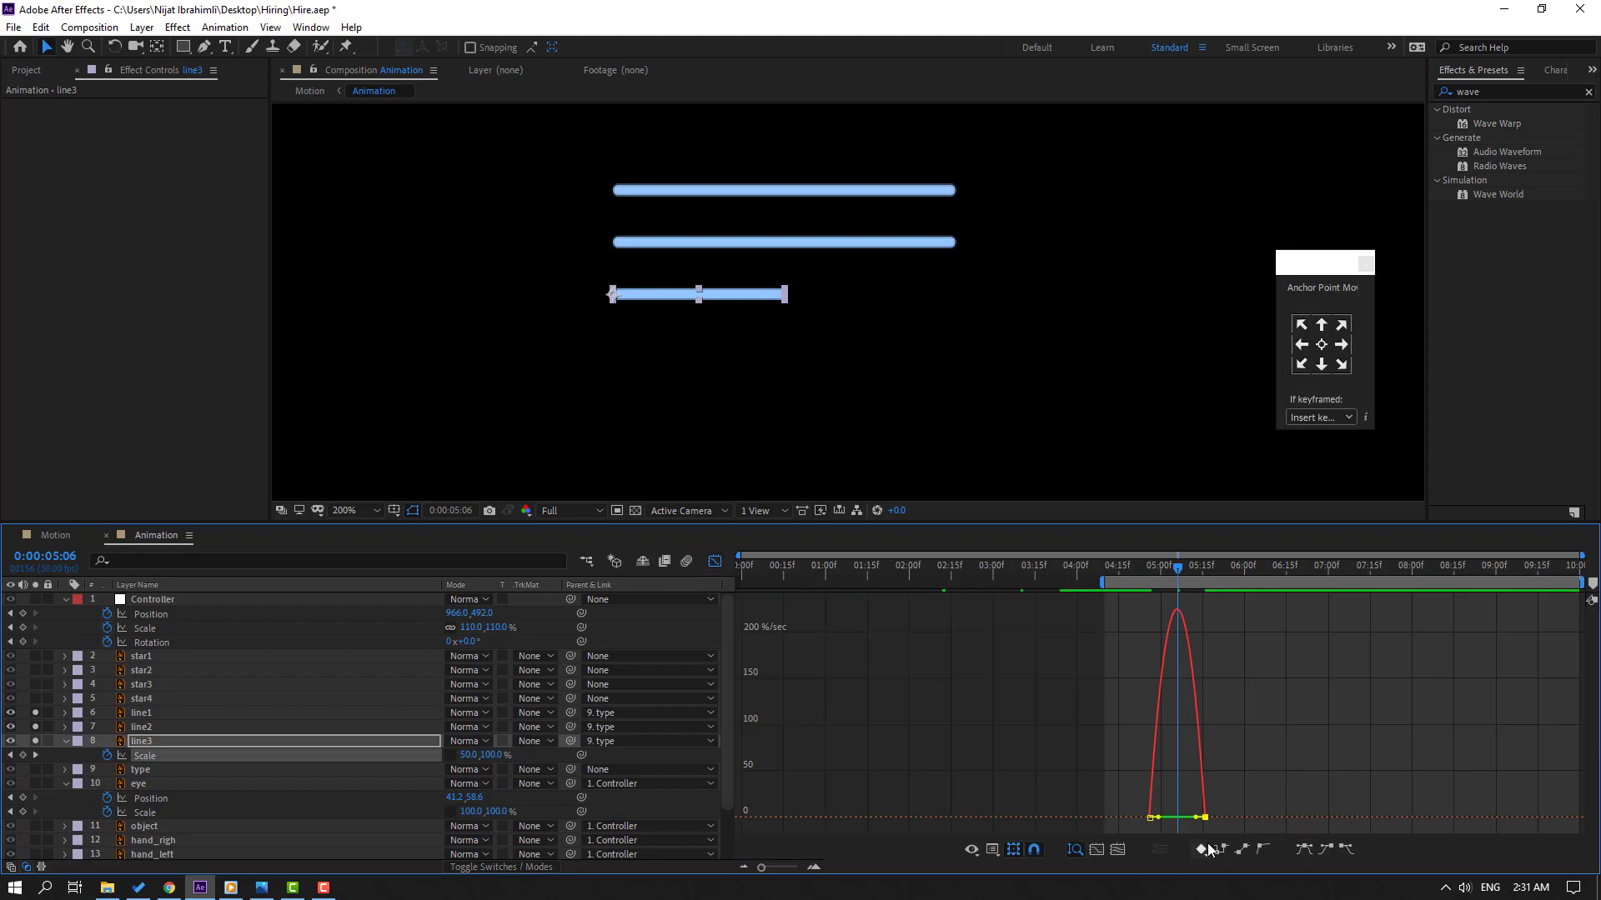
key(=)
key(=)
click(1283, 799)
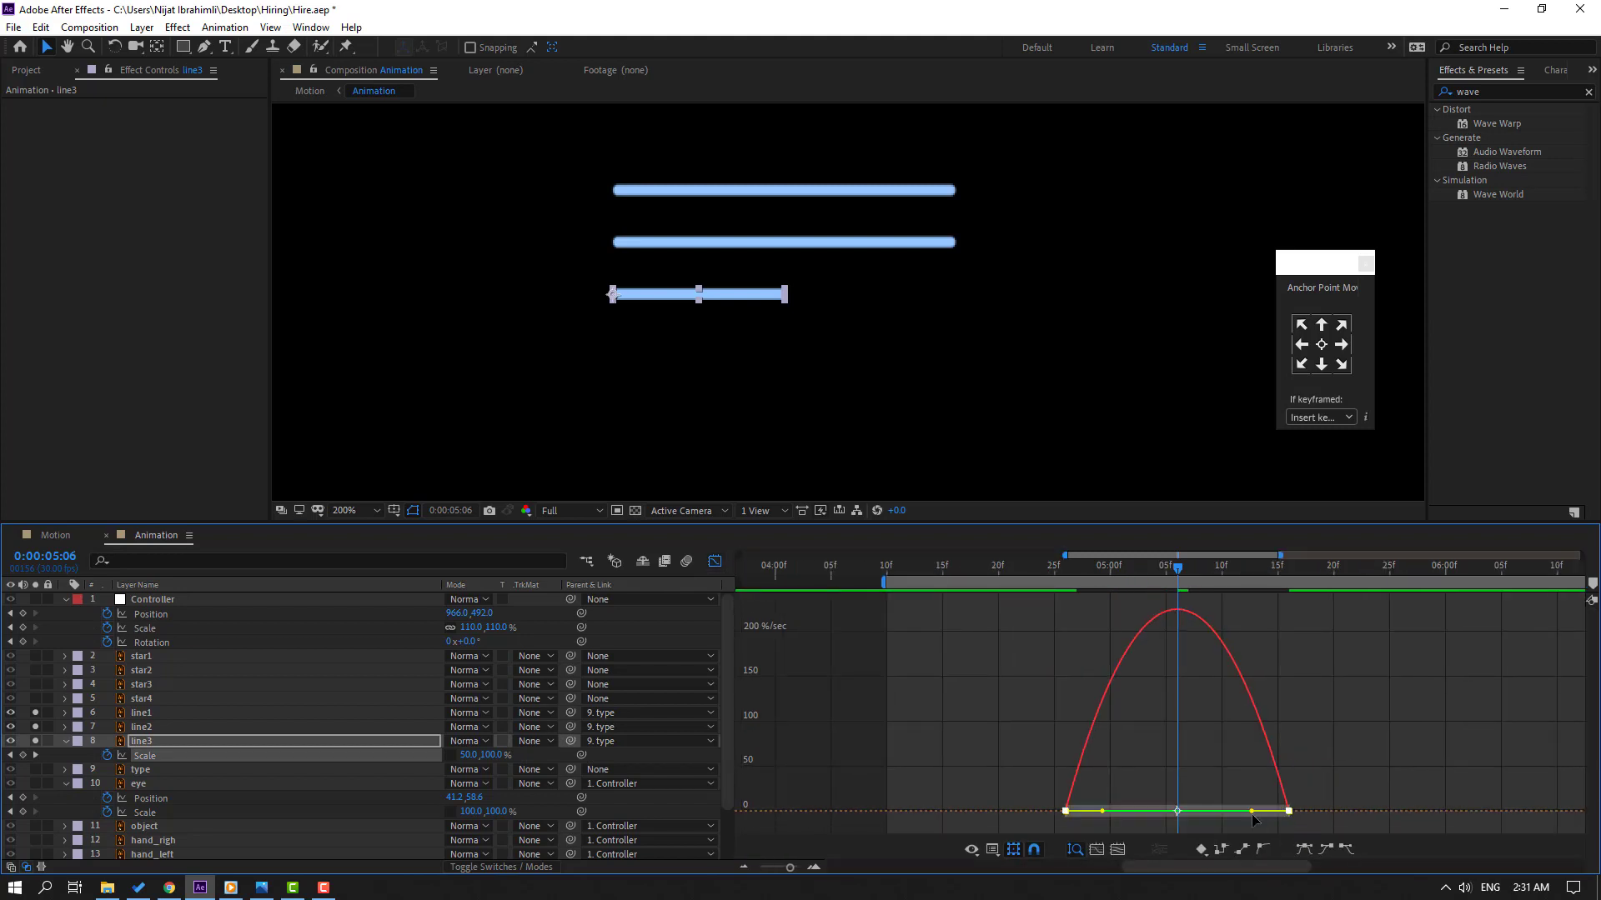
drag(1252, 812, 1214, 806)
key(minus)
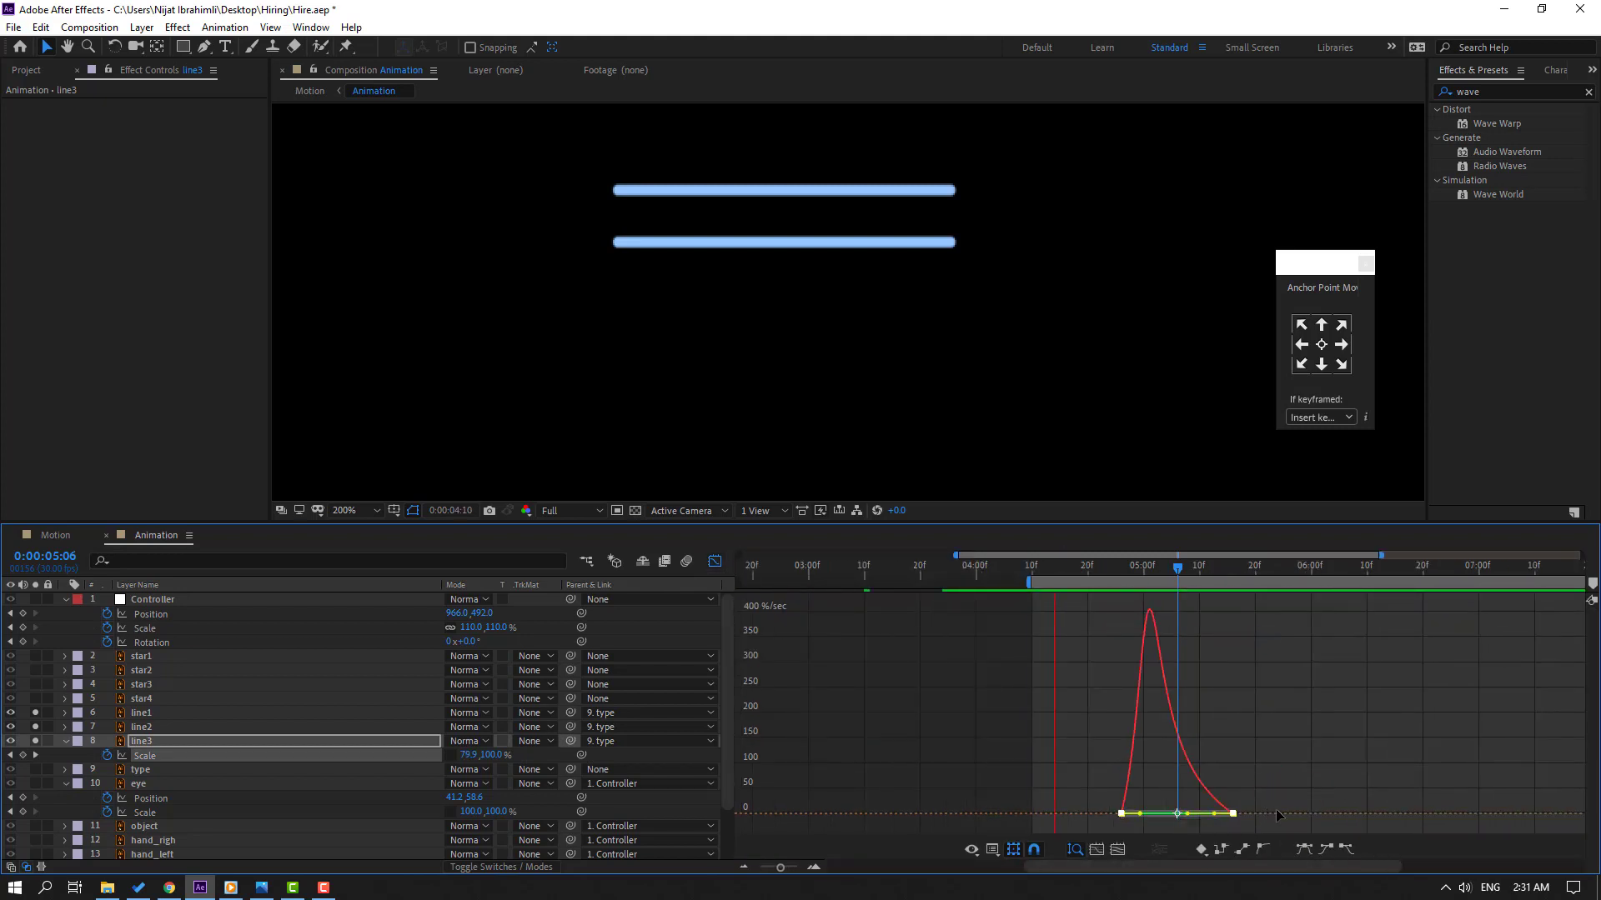
click(715, 560)
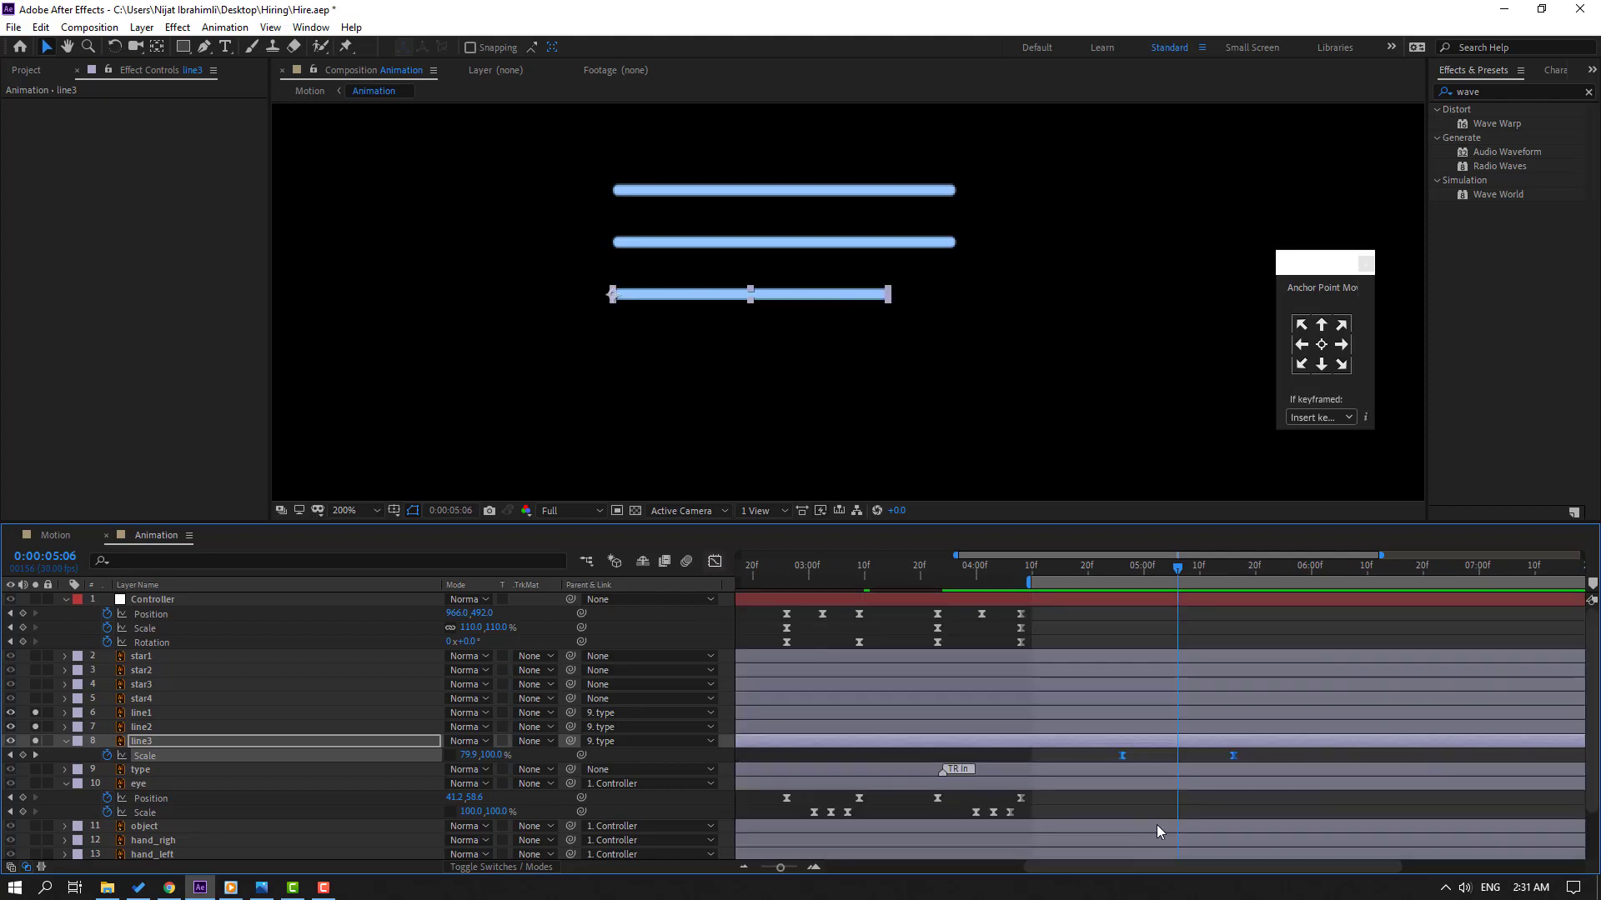
drag(1261, 777, 1117, 754)
- Paste the grow-in Scale keyframes onto line2 and shift them earlier
click(147, 729)
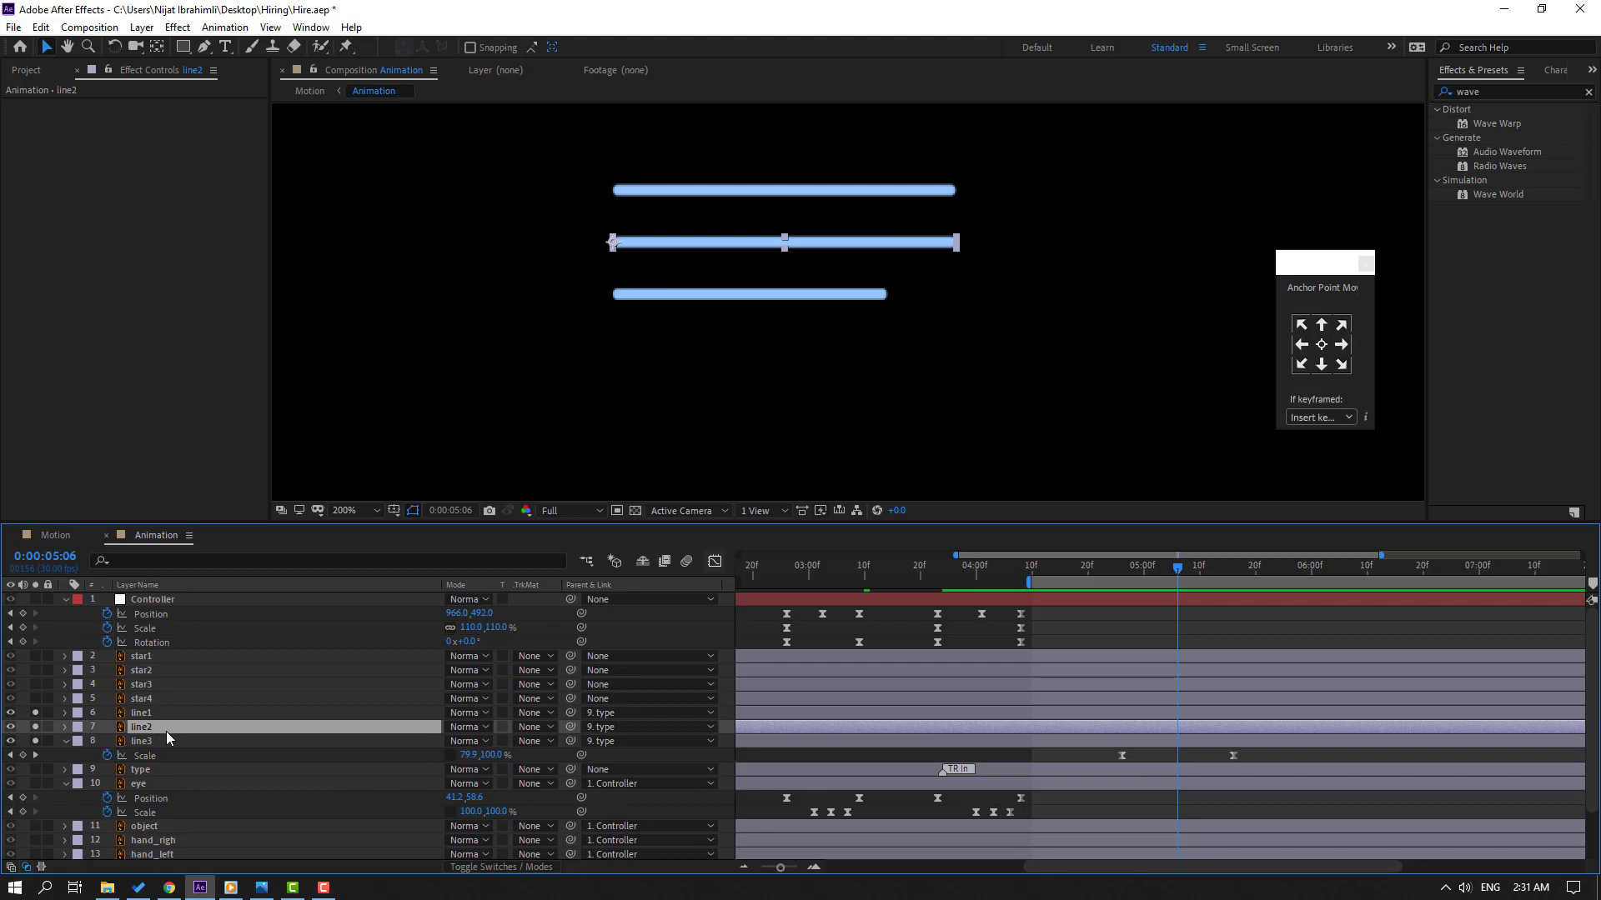
key(ctrl+v)
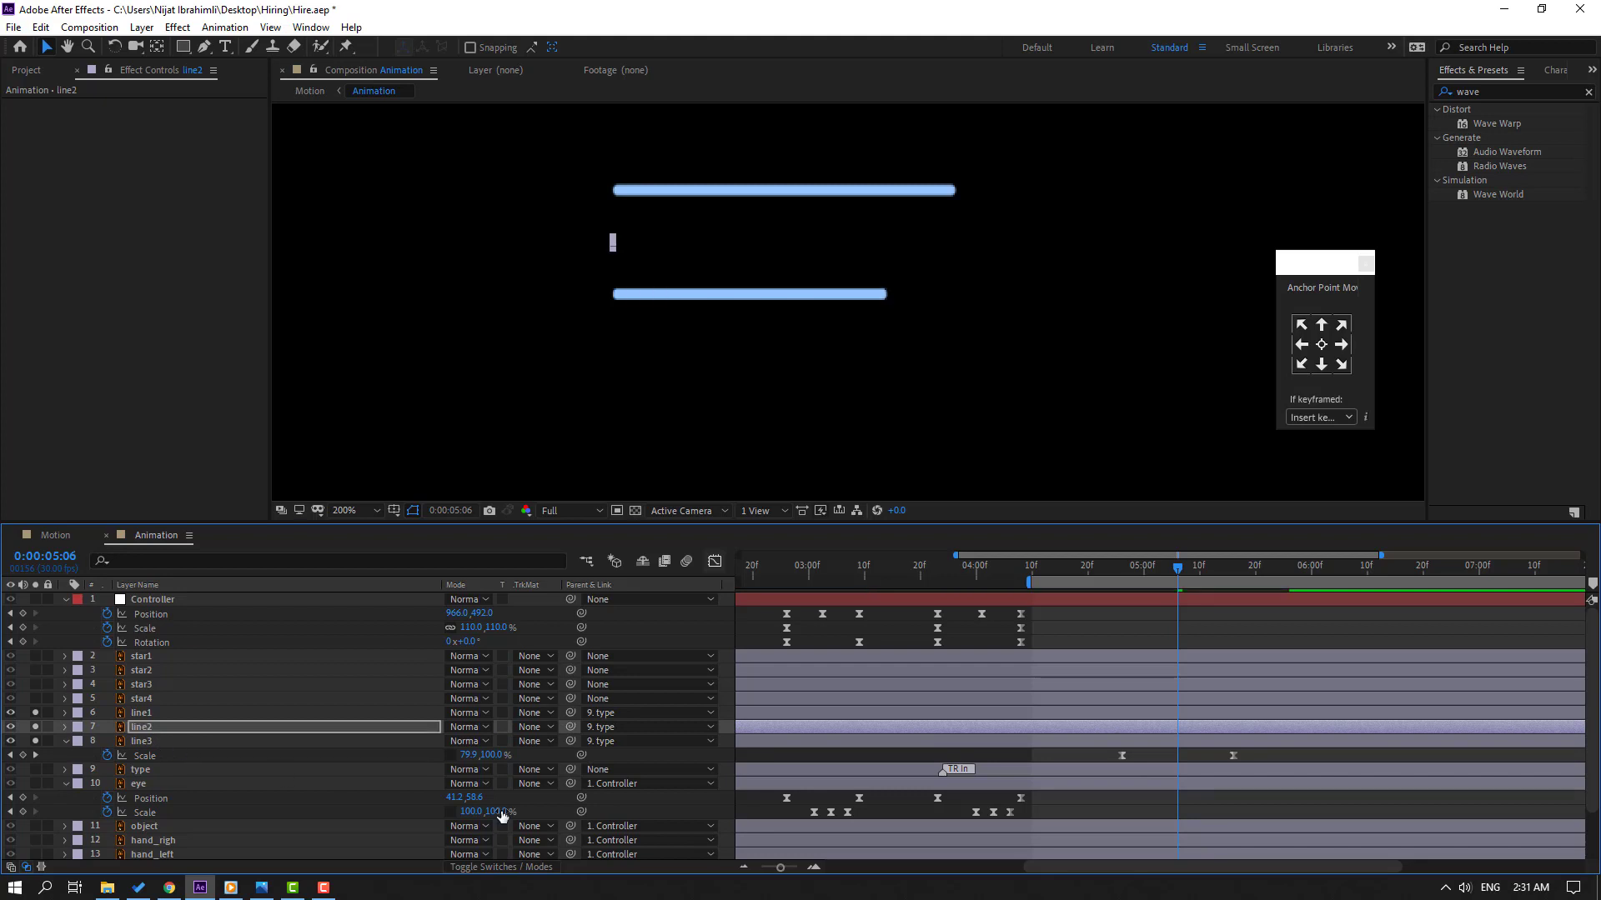
drag(1178, 744, 1152, 751)
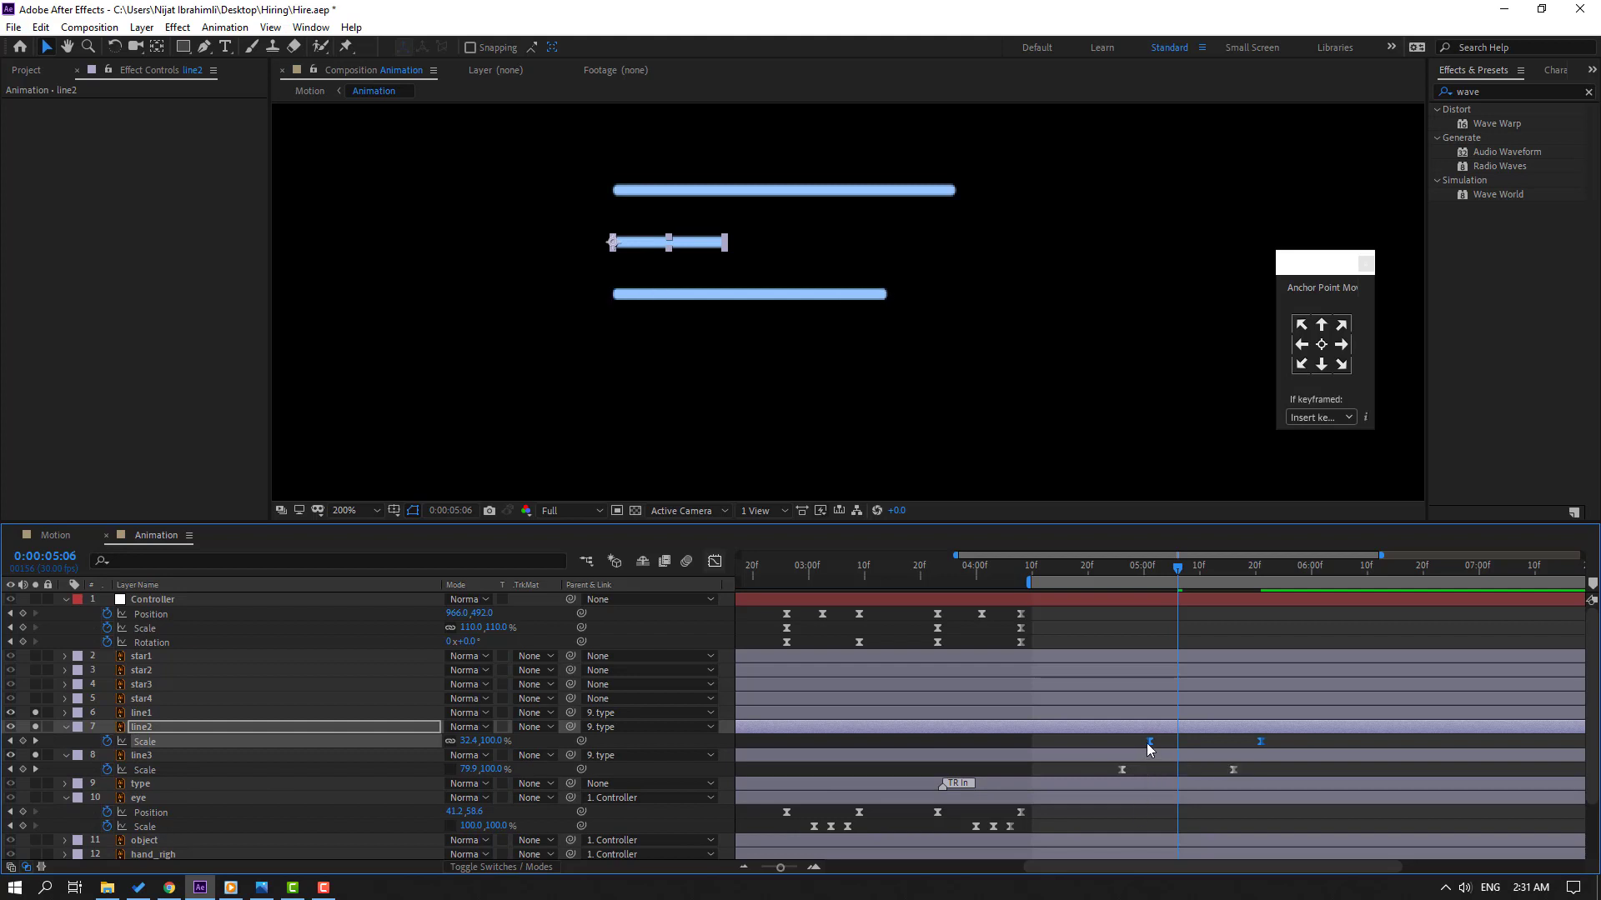
drag(1148, 746, 1092, 757)
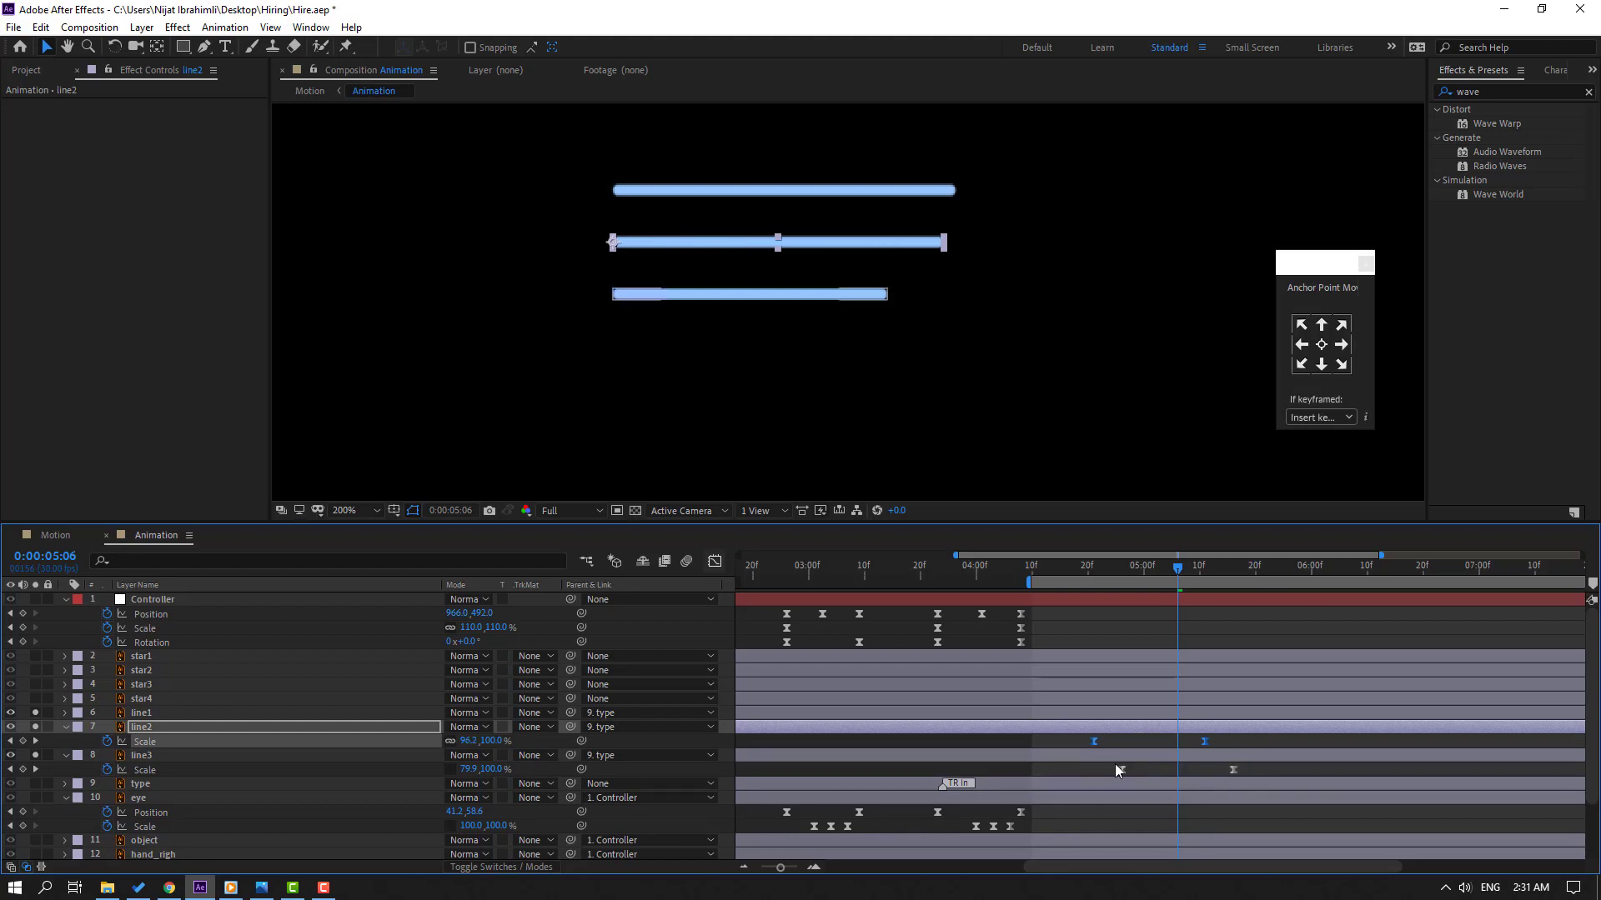
- Paste the Scale keyframes onto line1, start it before line2, and turn off Solo
click(157, 715)
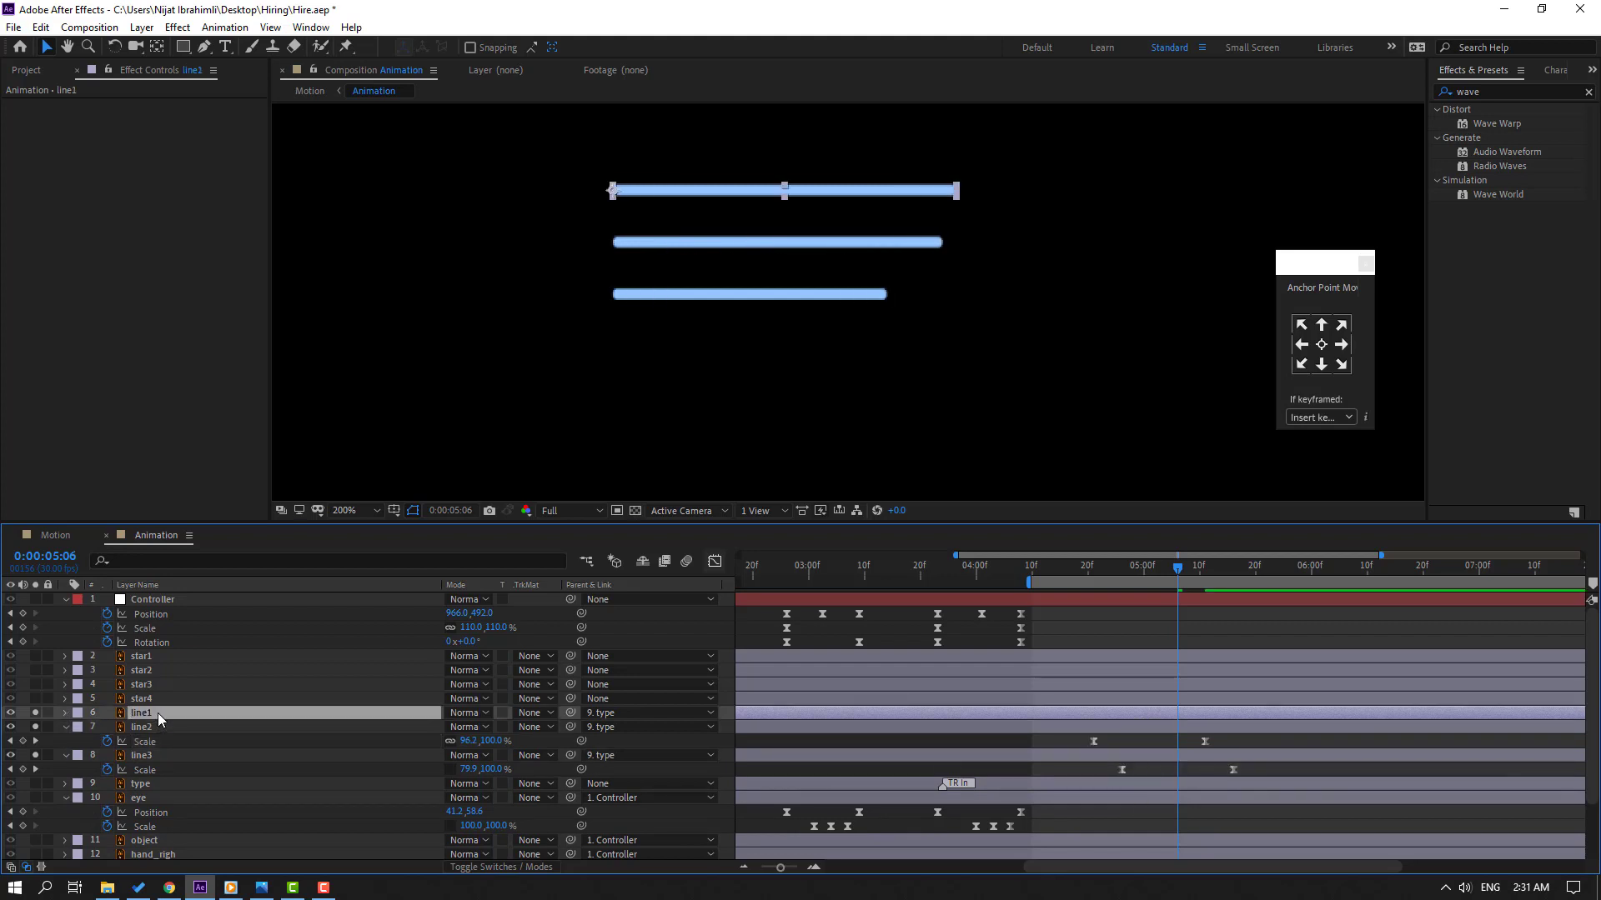
key(ctrl+v)
key(u)
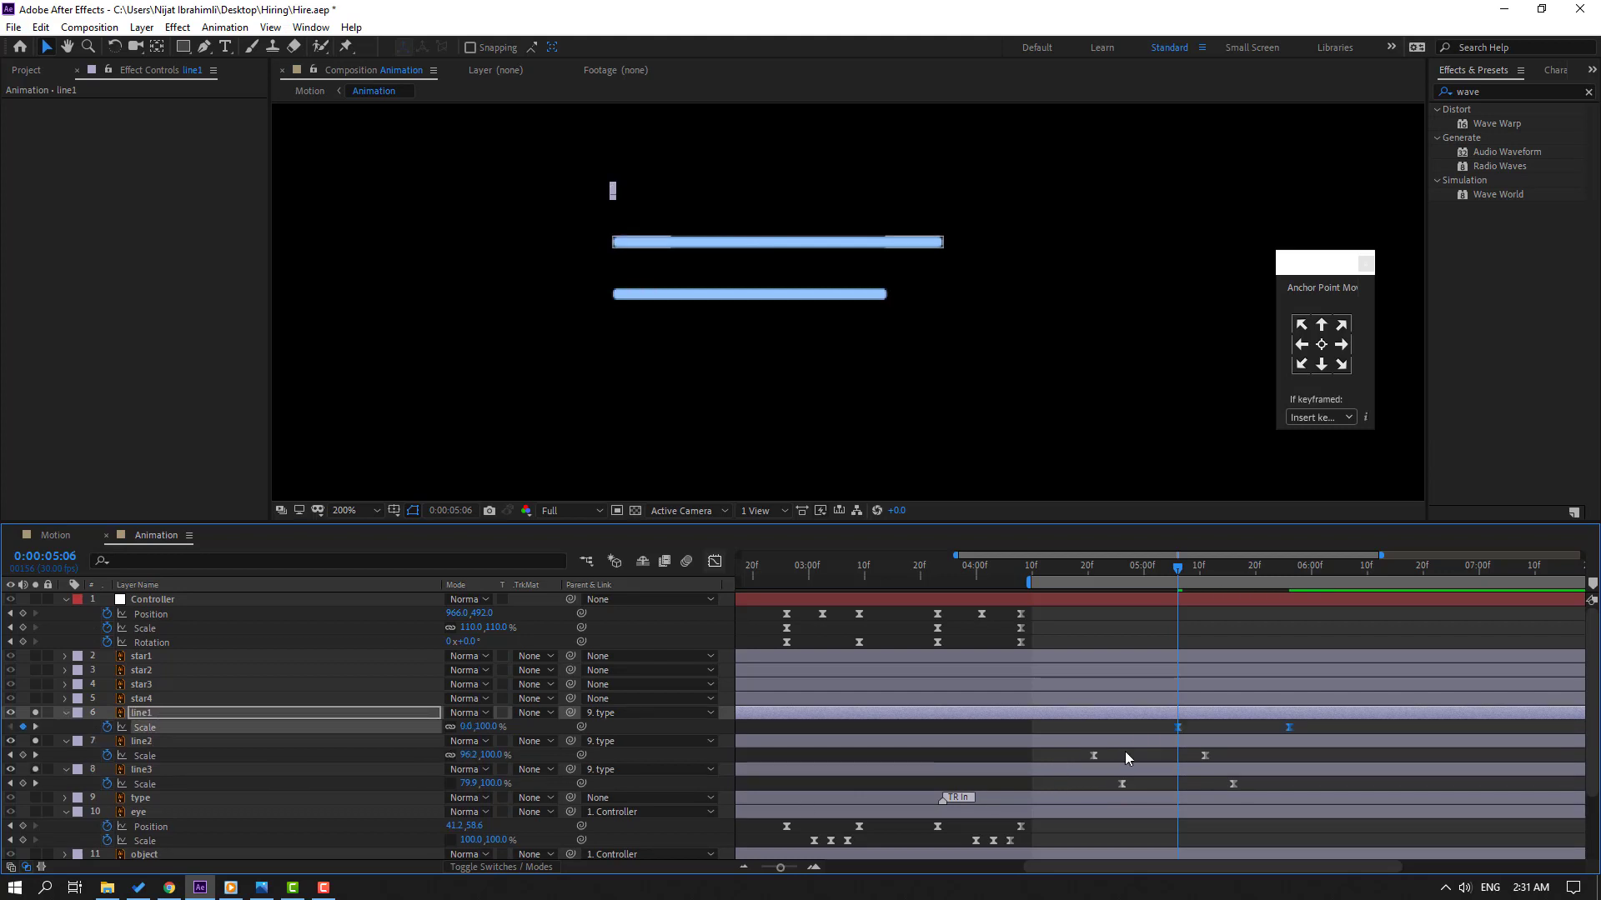
drag(1178, 727, 1069, 730)
drag(1284, 726, 1045, 812)
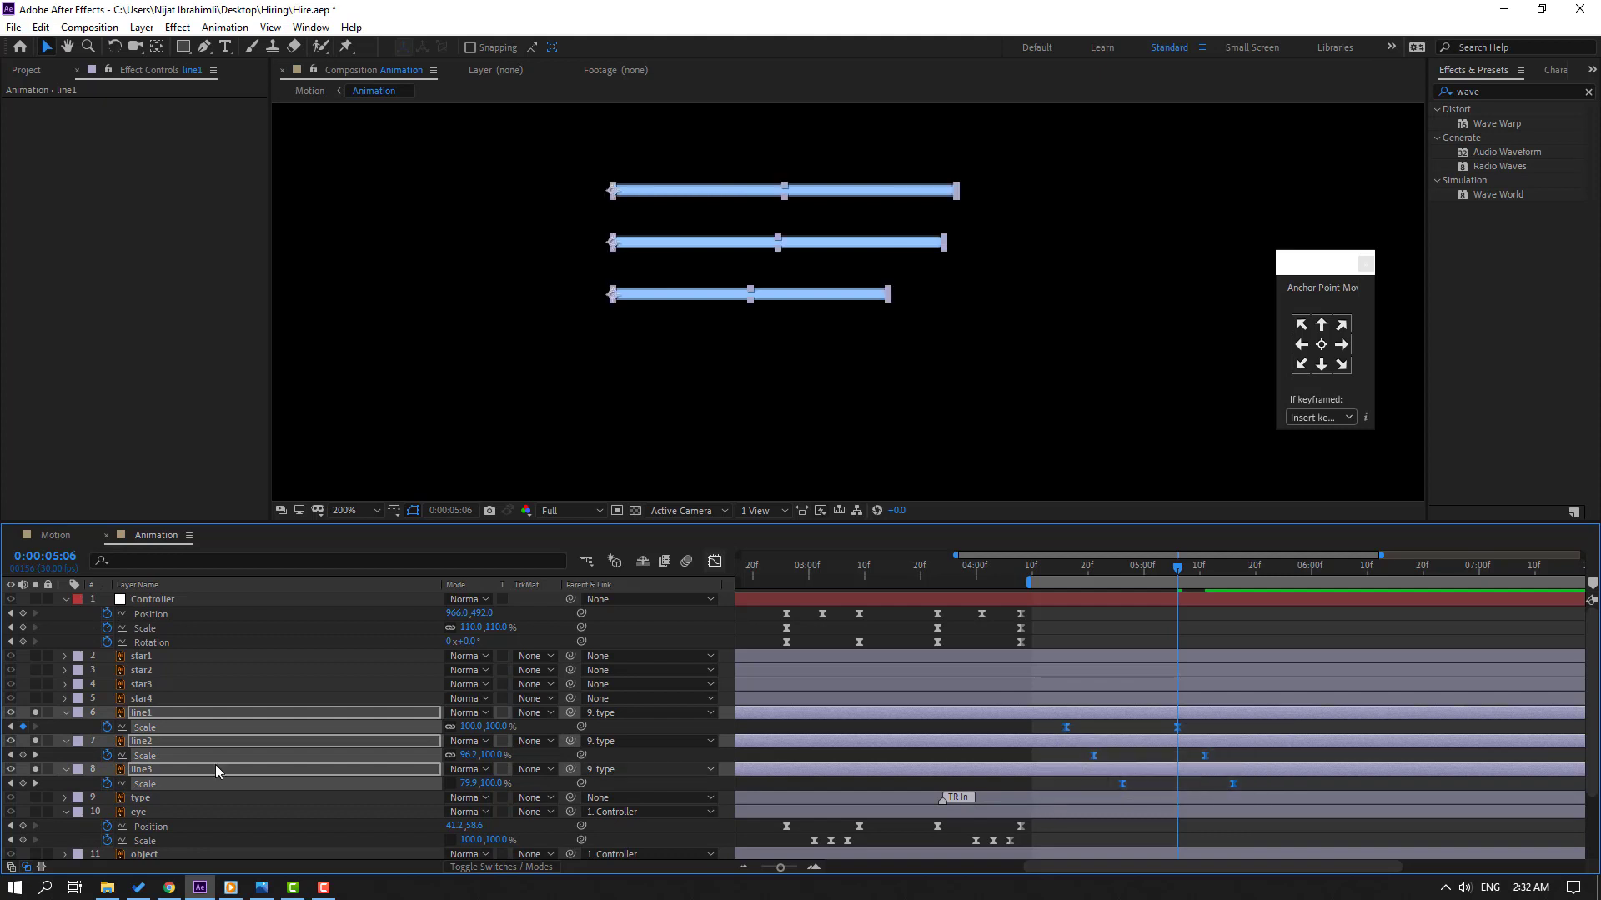
click(35, 713)
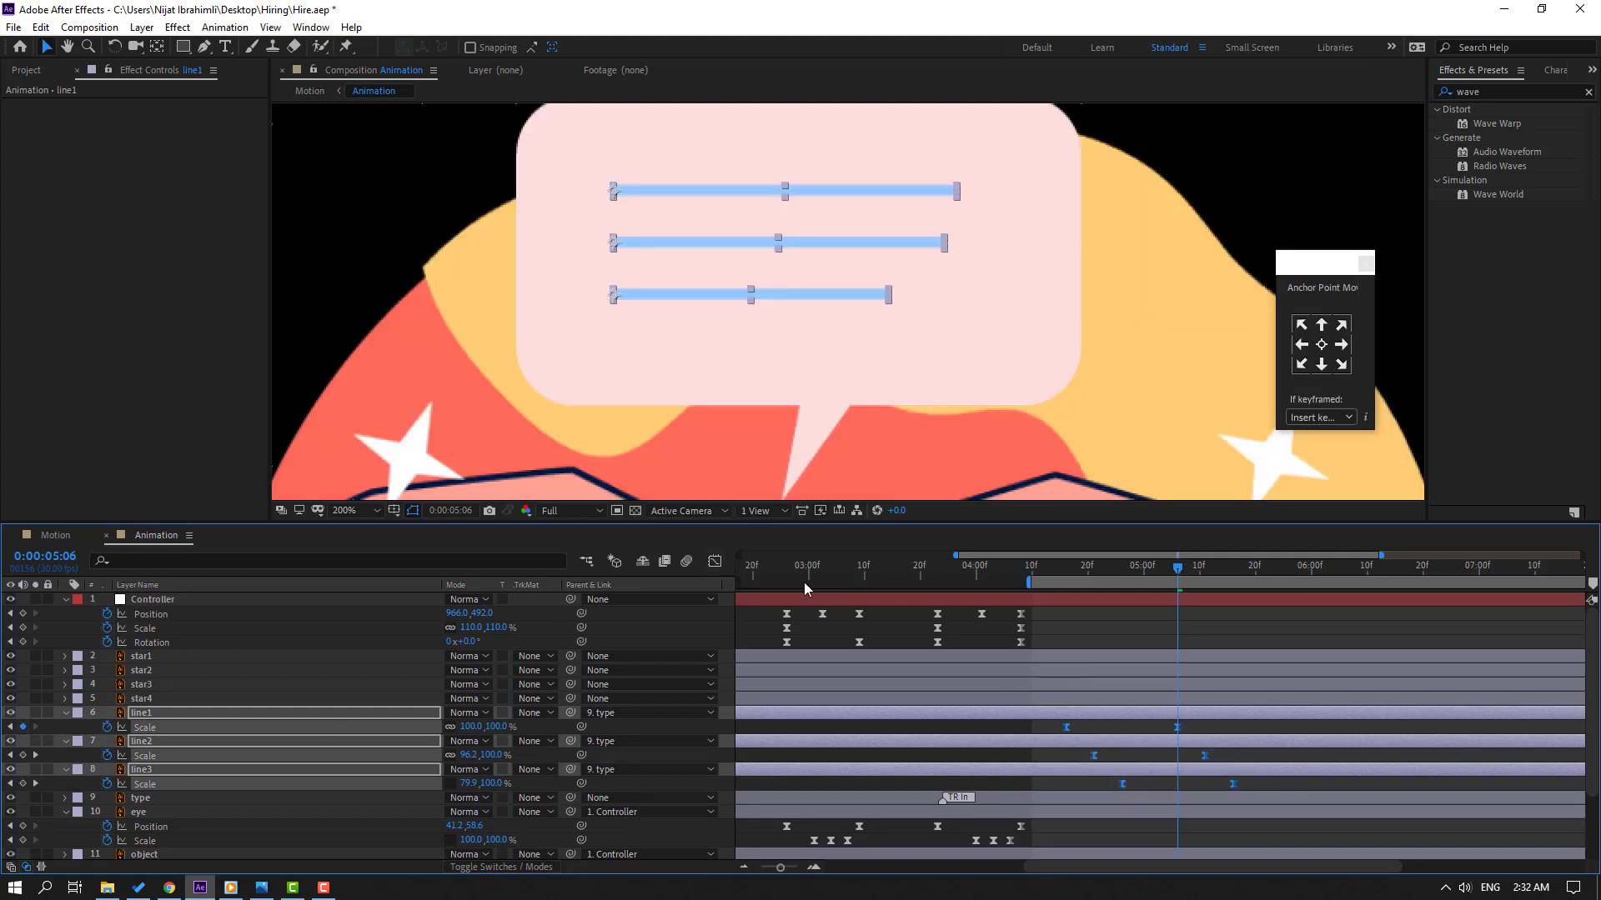
- Move all three lines' Scale keyframes about 1.8 s earlier, aligning them near 02:07
drag(805, 588, 742, 593)
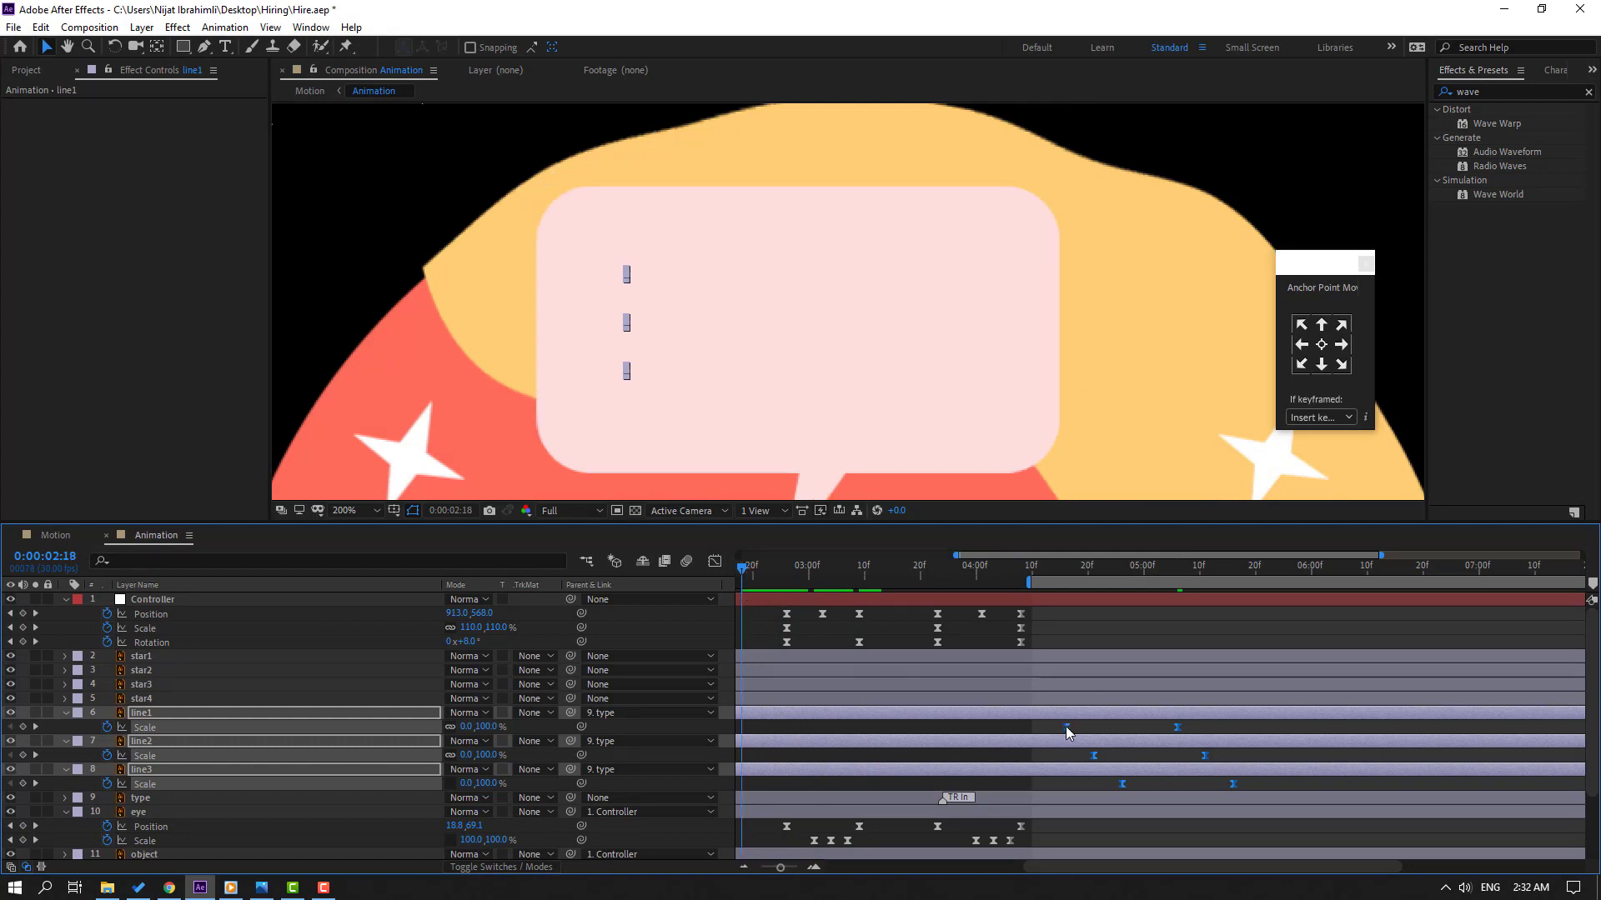
drag(1067, 732, 769, 732)
scroll(793, 744, left, 5)
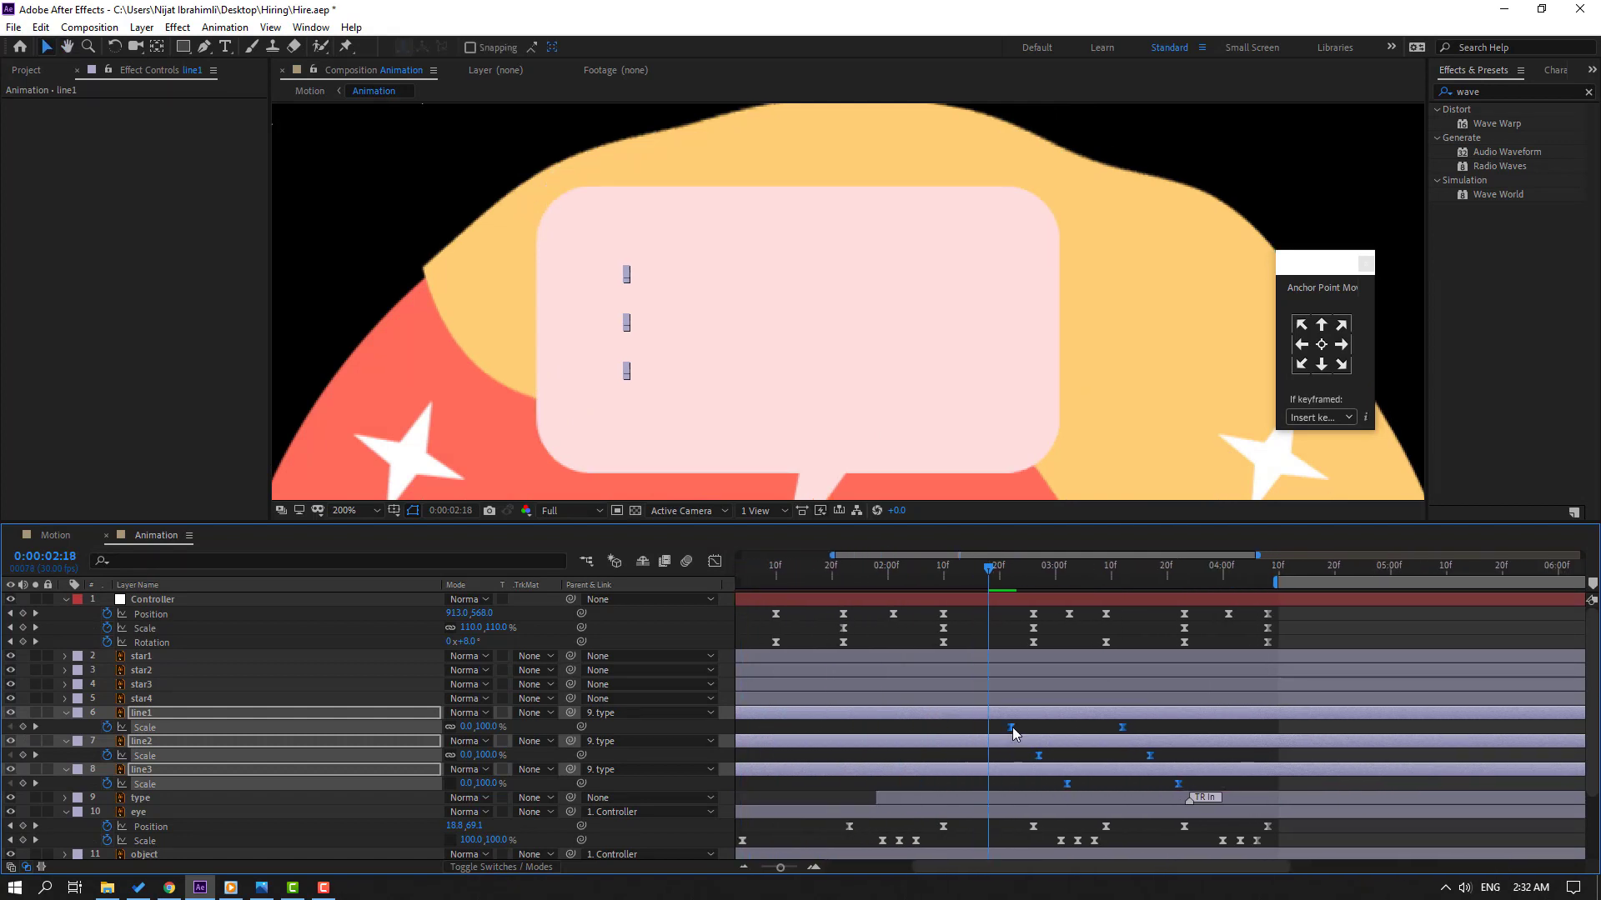
drag(1013, 732, 952, 733)
click(926, 573)
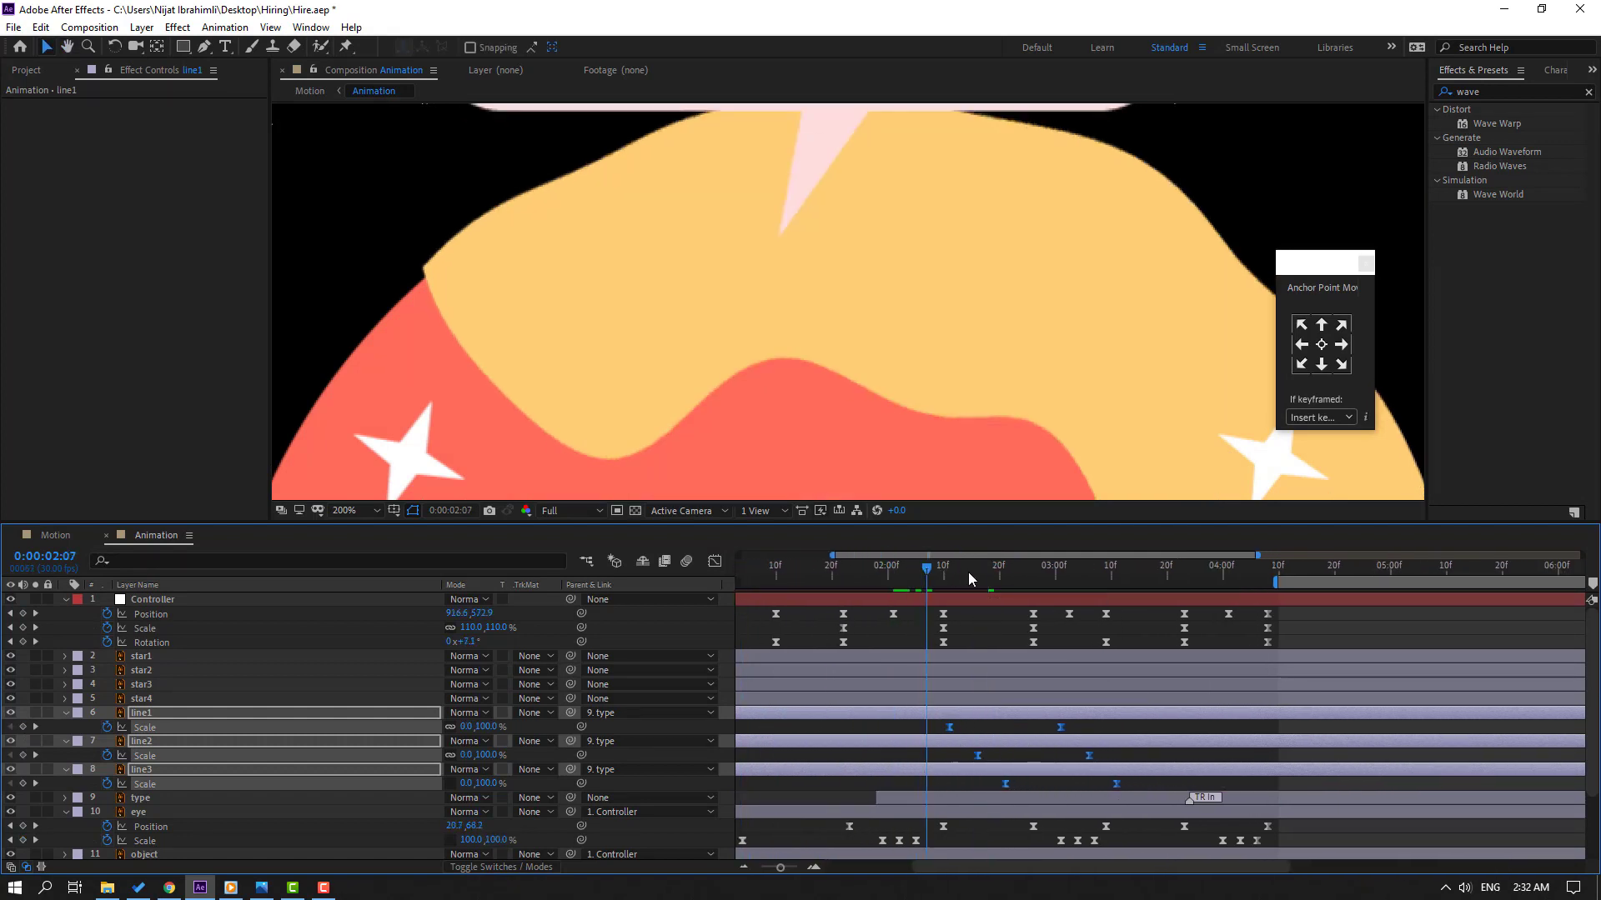
key(space)
drag(1067, 732, 1045, 732)
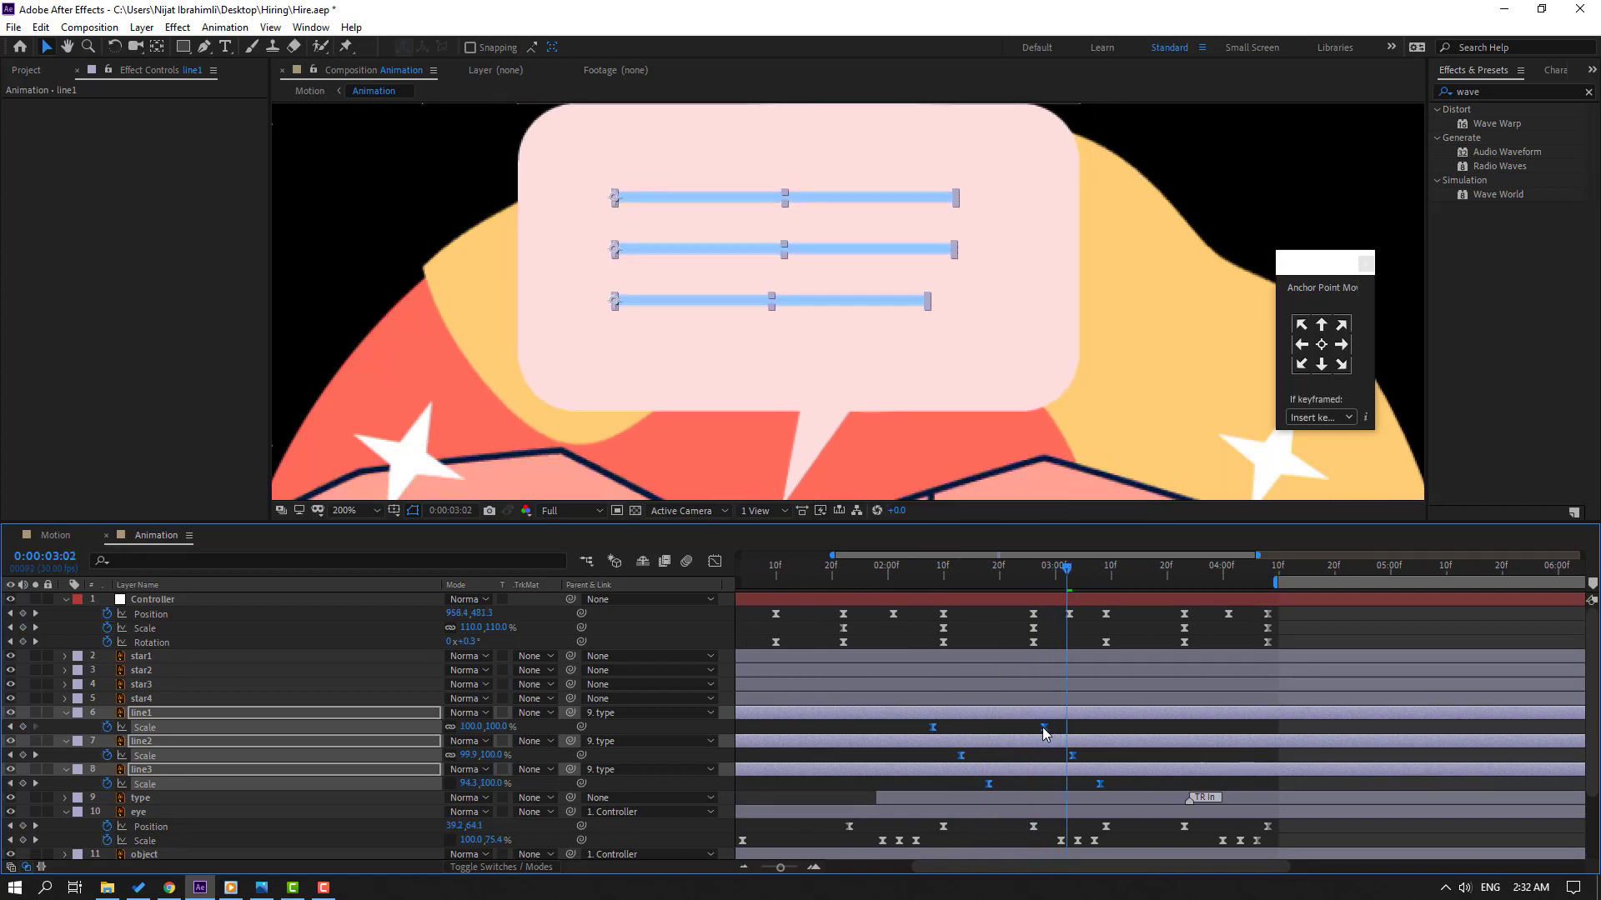
scroll(825, 327, down, 2)
scroll(1001, 634, left, 3)
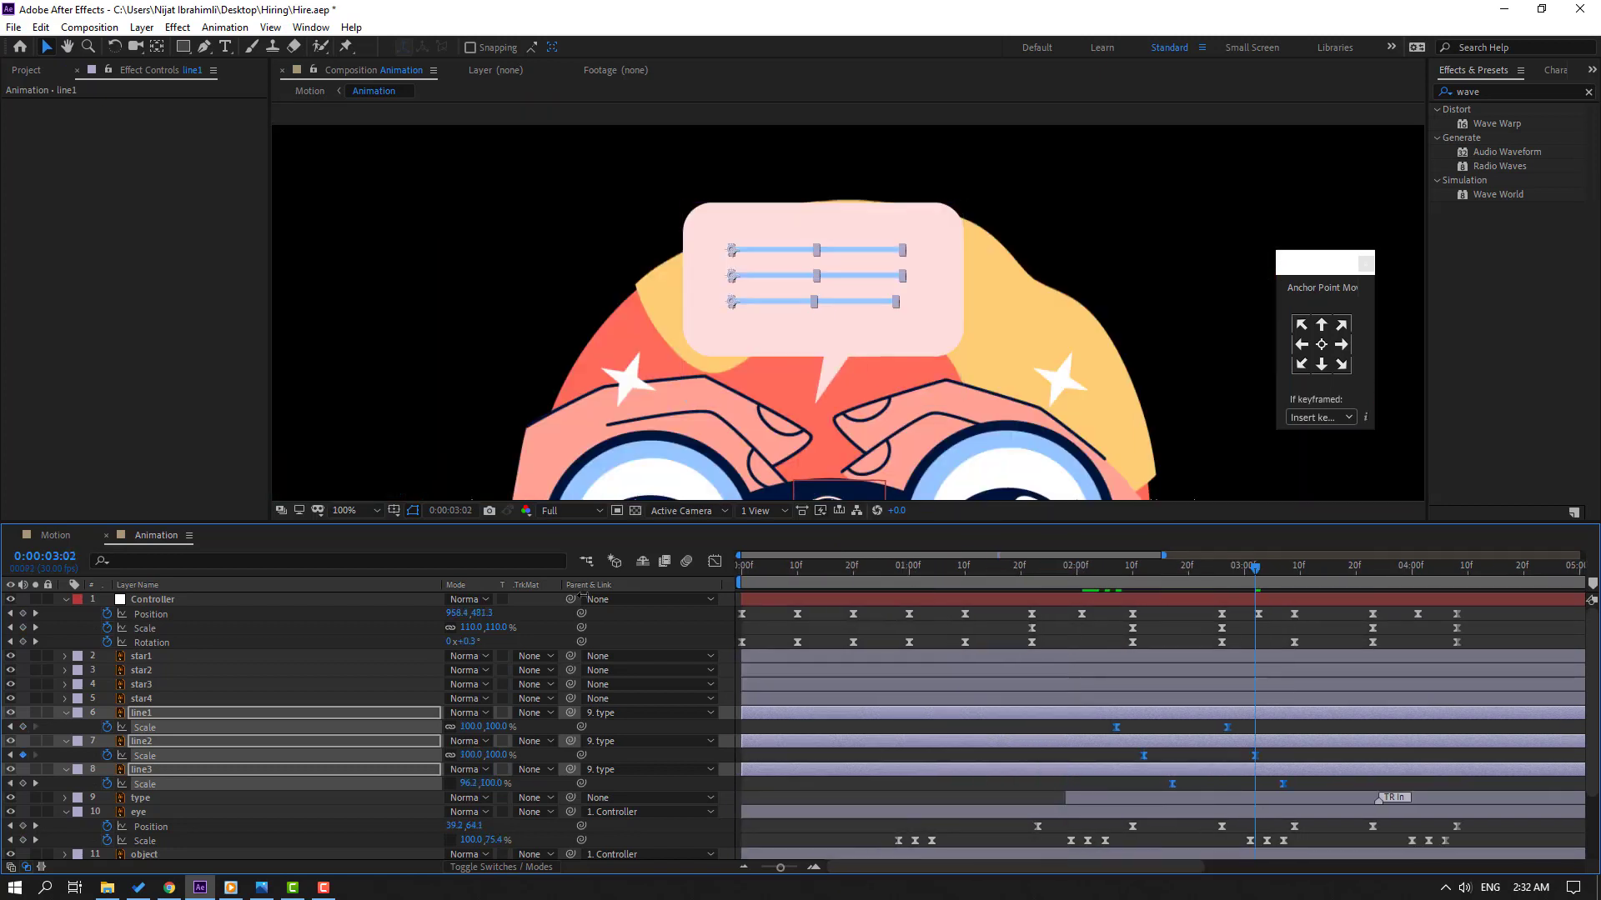
- End the work area at about 04:15, preview, and set the viewer zoom to Fit
key(minus)
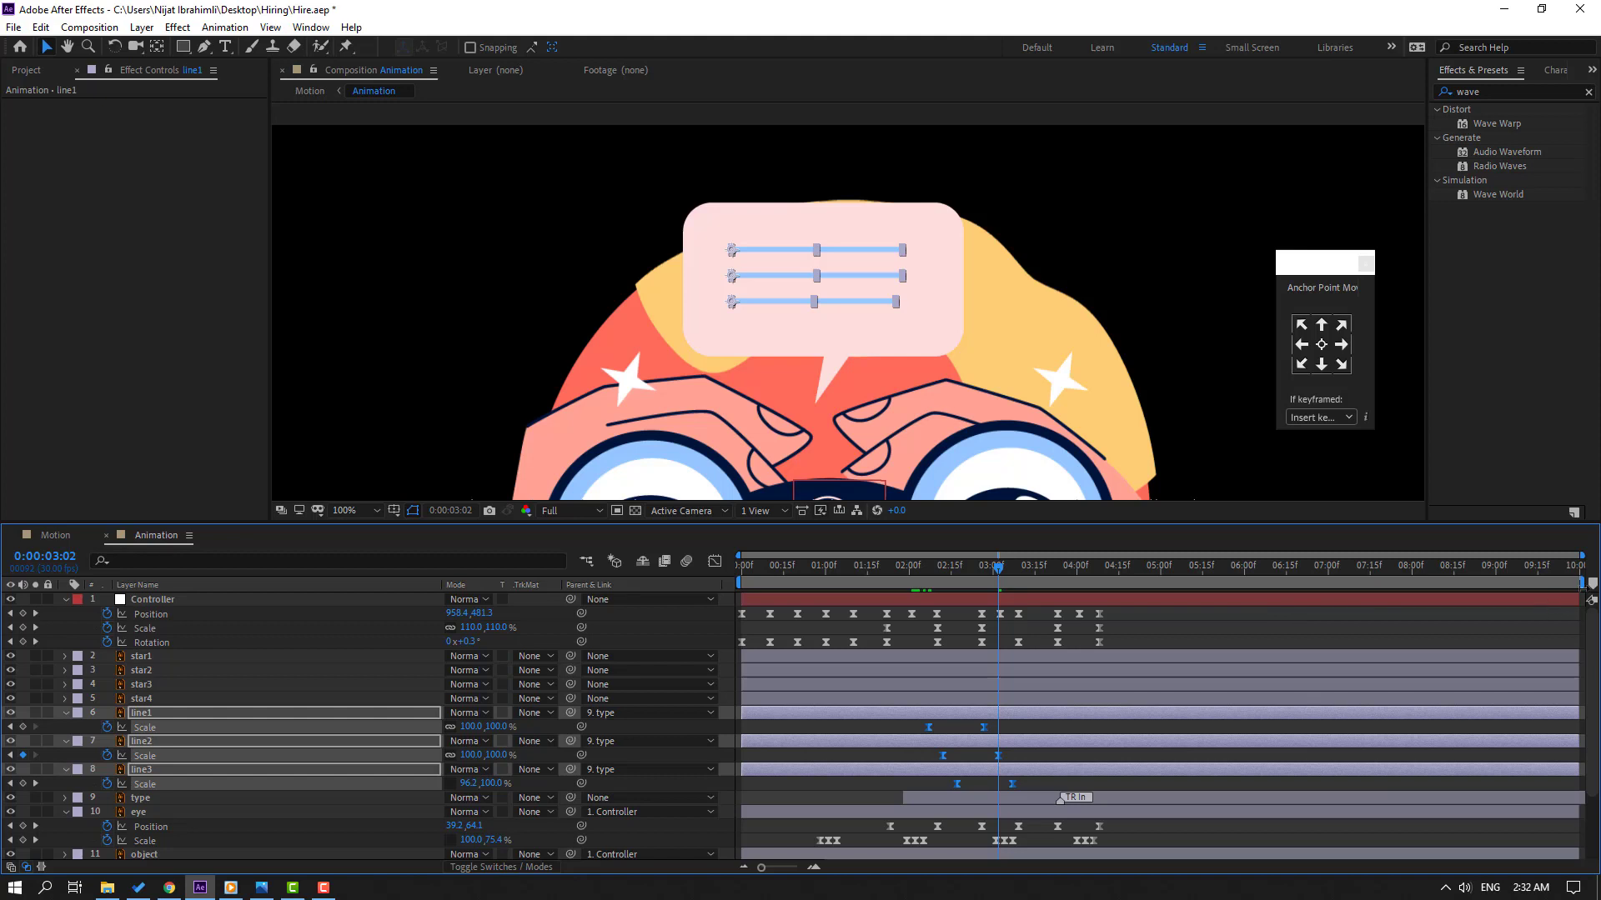
drag(1582, 583, 1124, 582)
key(space)
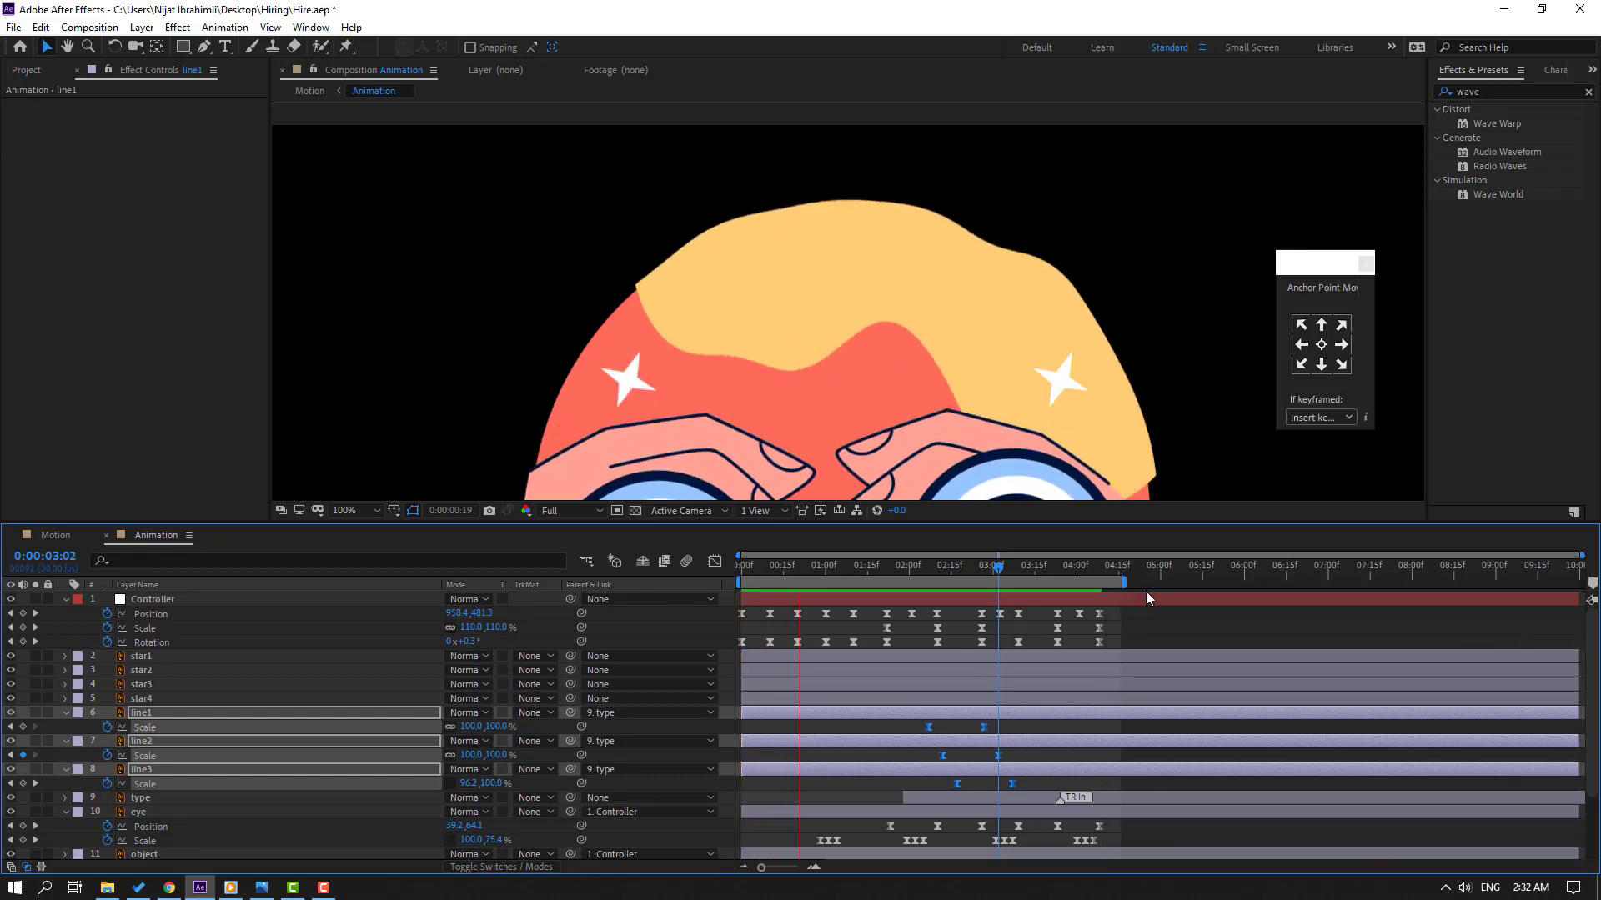
click(355, 510)
click(363, 542)
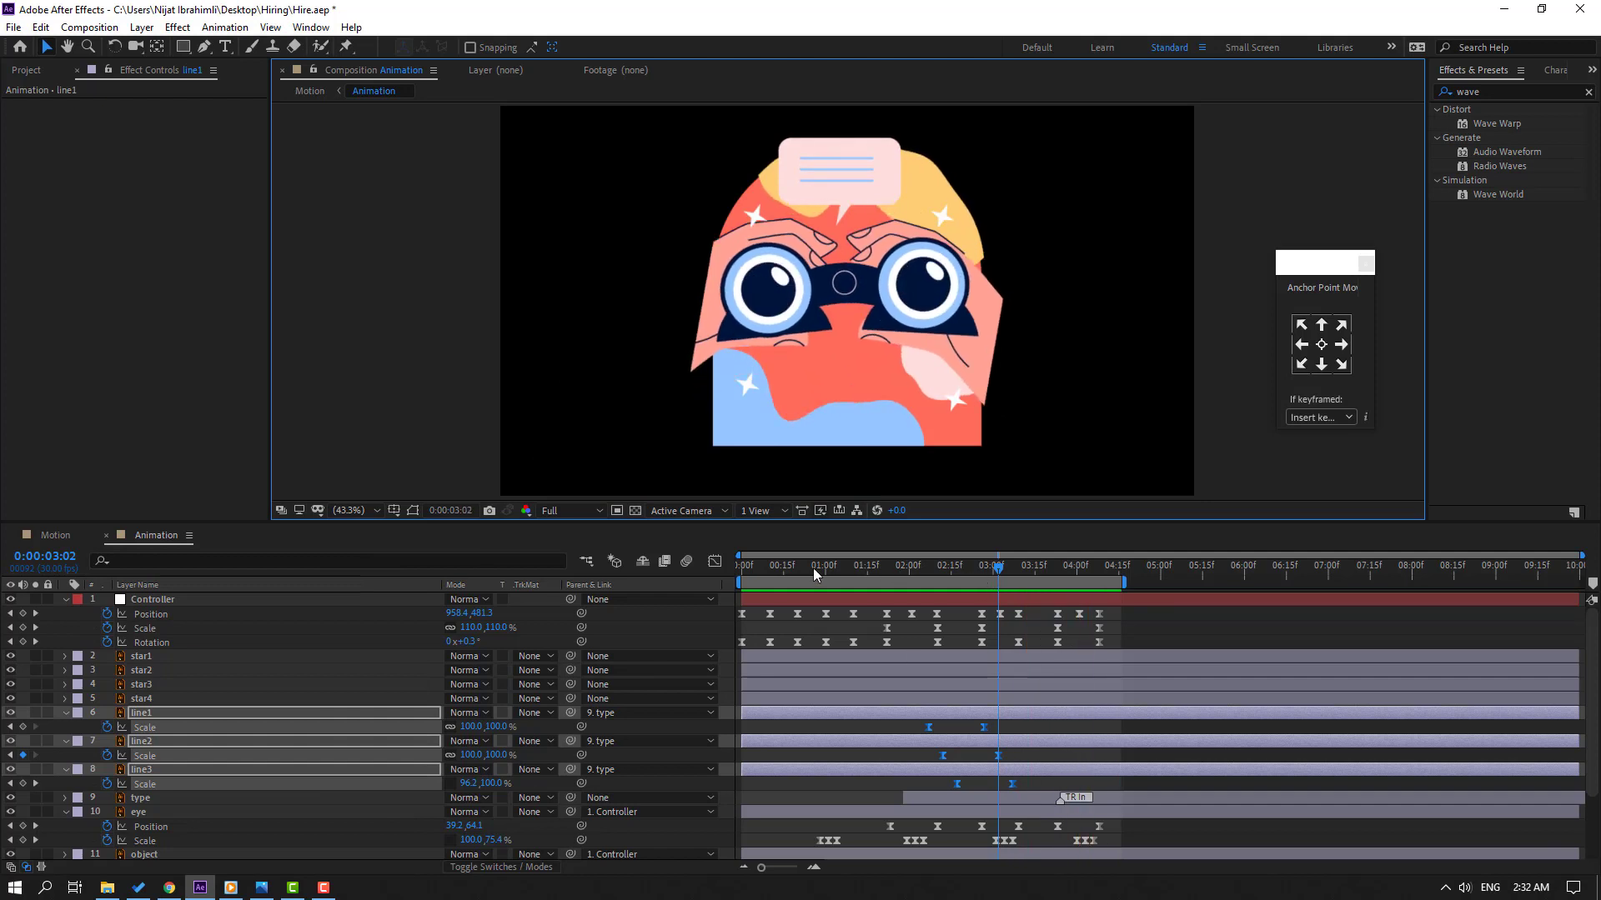
drag(813, 567, 952, 584)
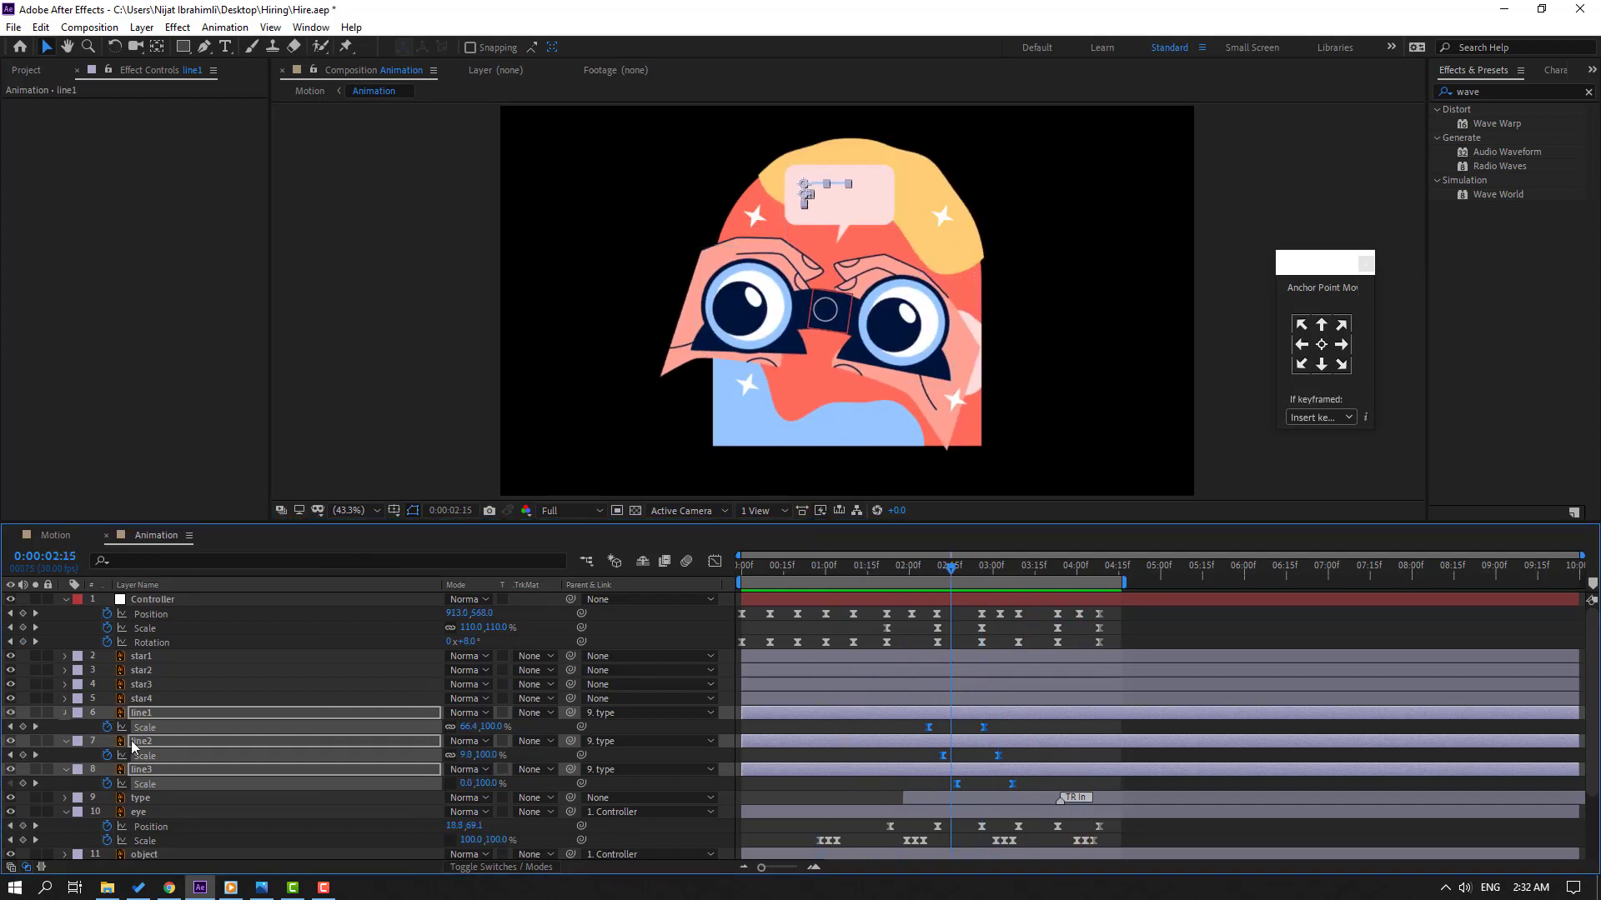
- Drag the type, line3, line2 and line1 layer bars earlier so the bubble appears by about 1:12
key(u)
click(180, 756)
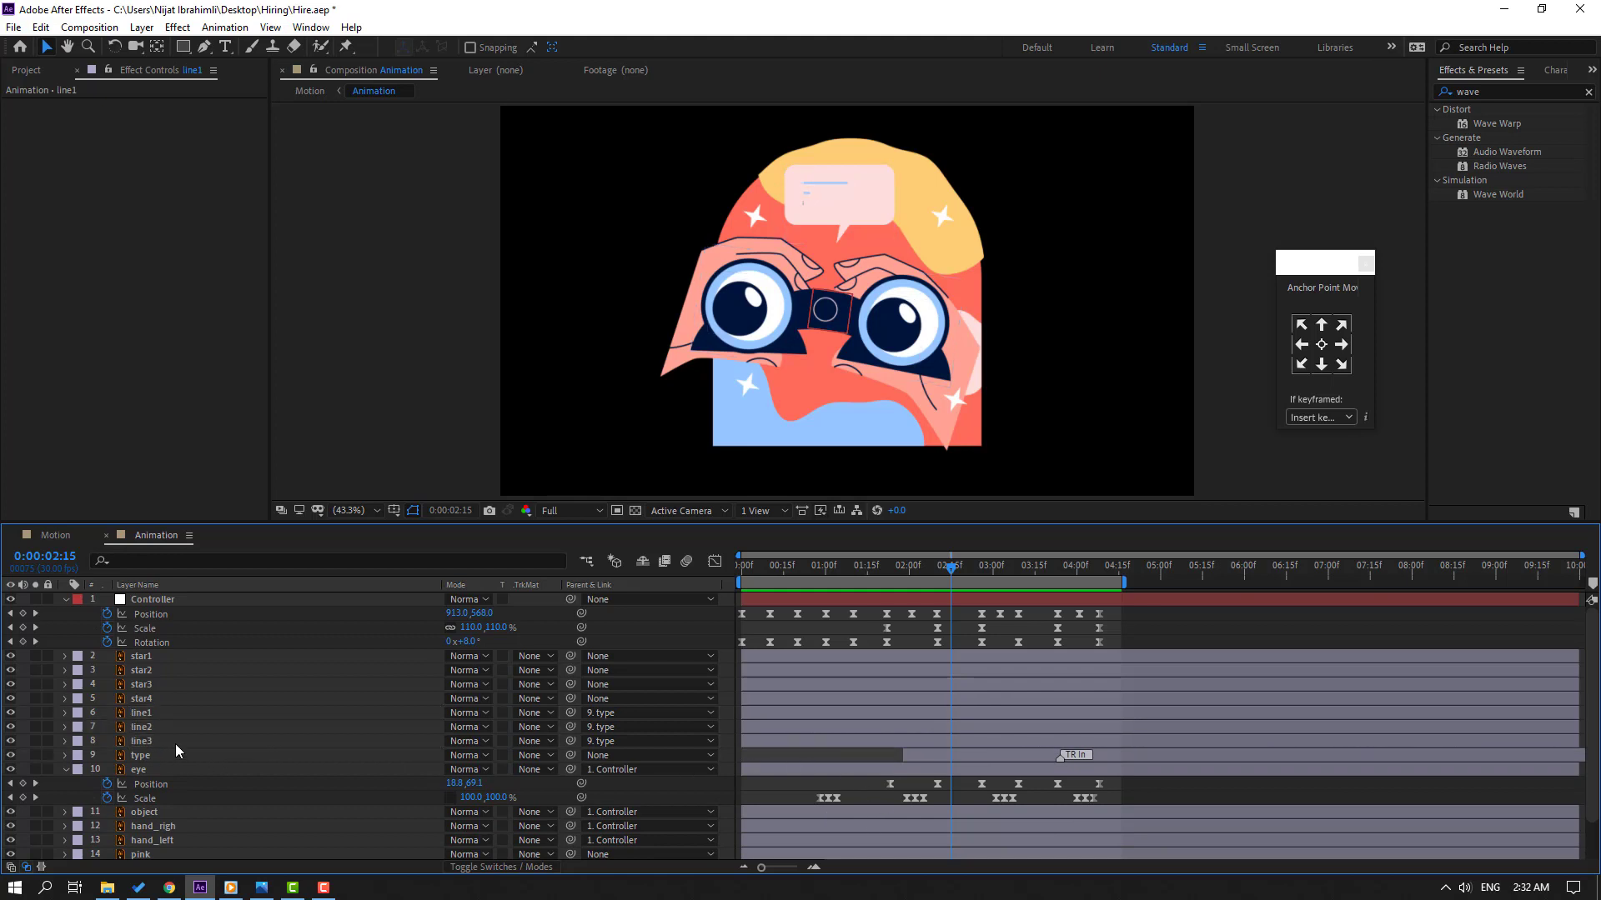
ctrl+click(133, 741)
ctrl+click(275, 726)
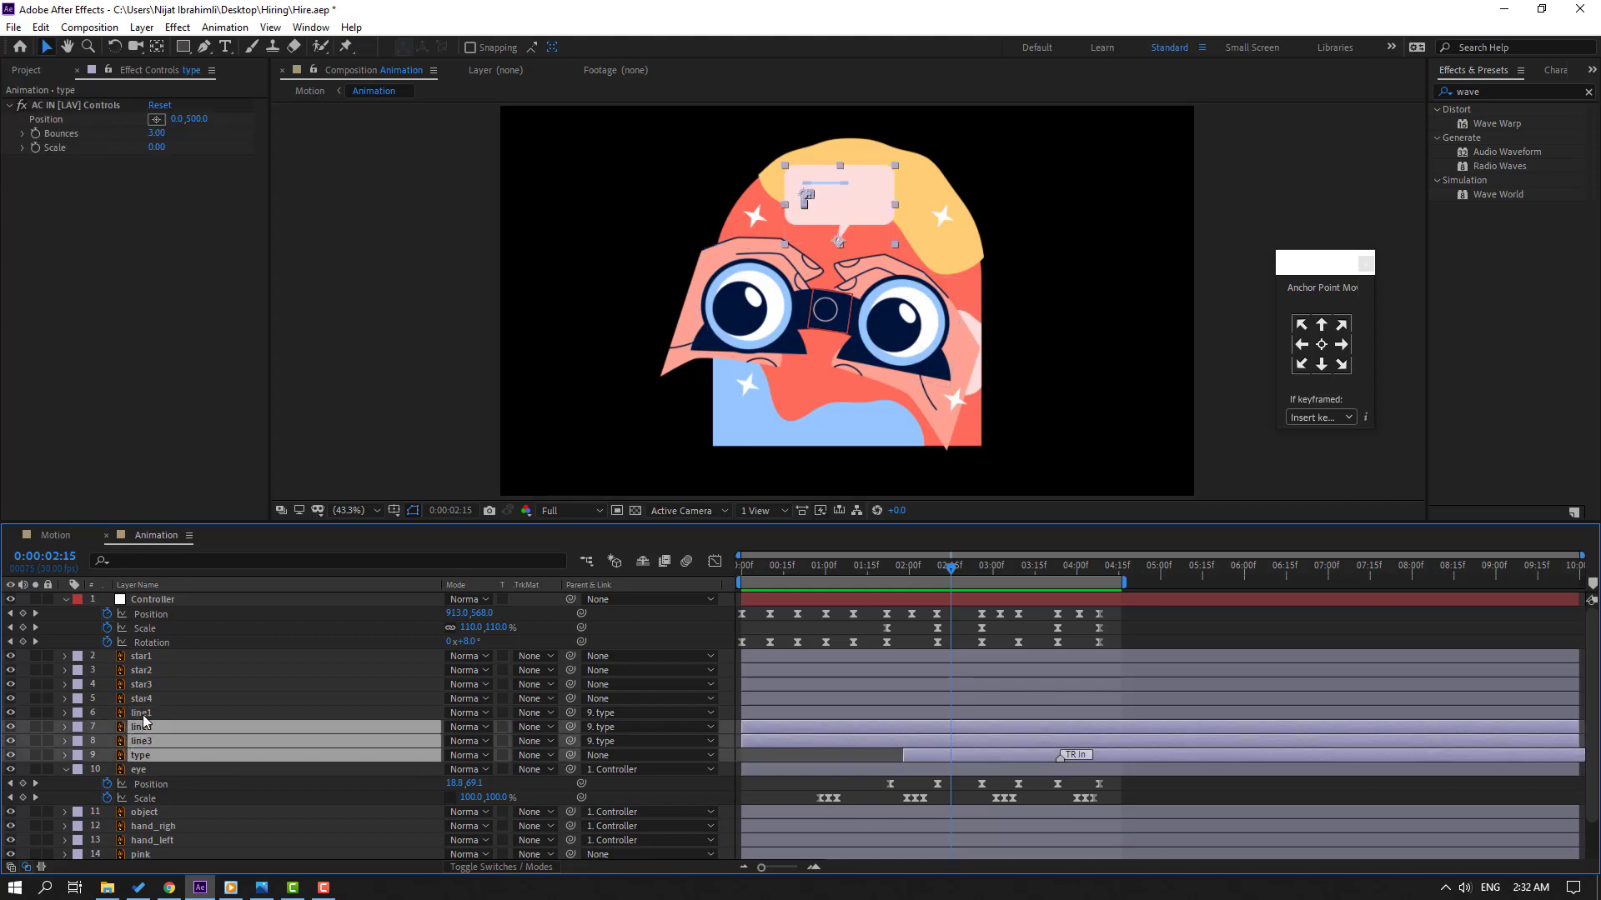
ctrl+click(275, 713)
key(space)
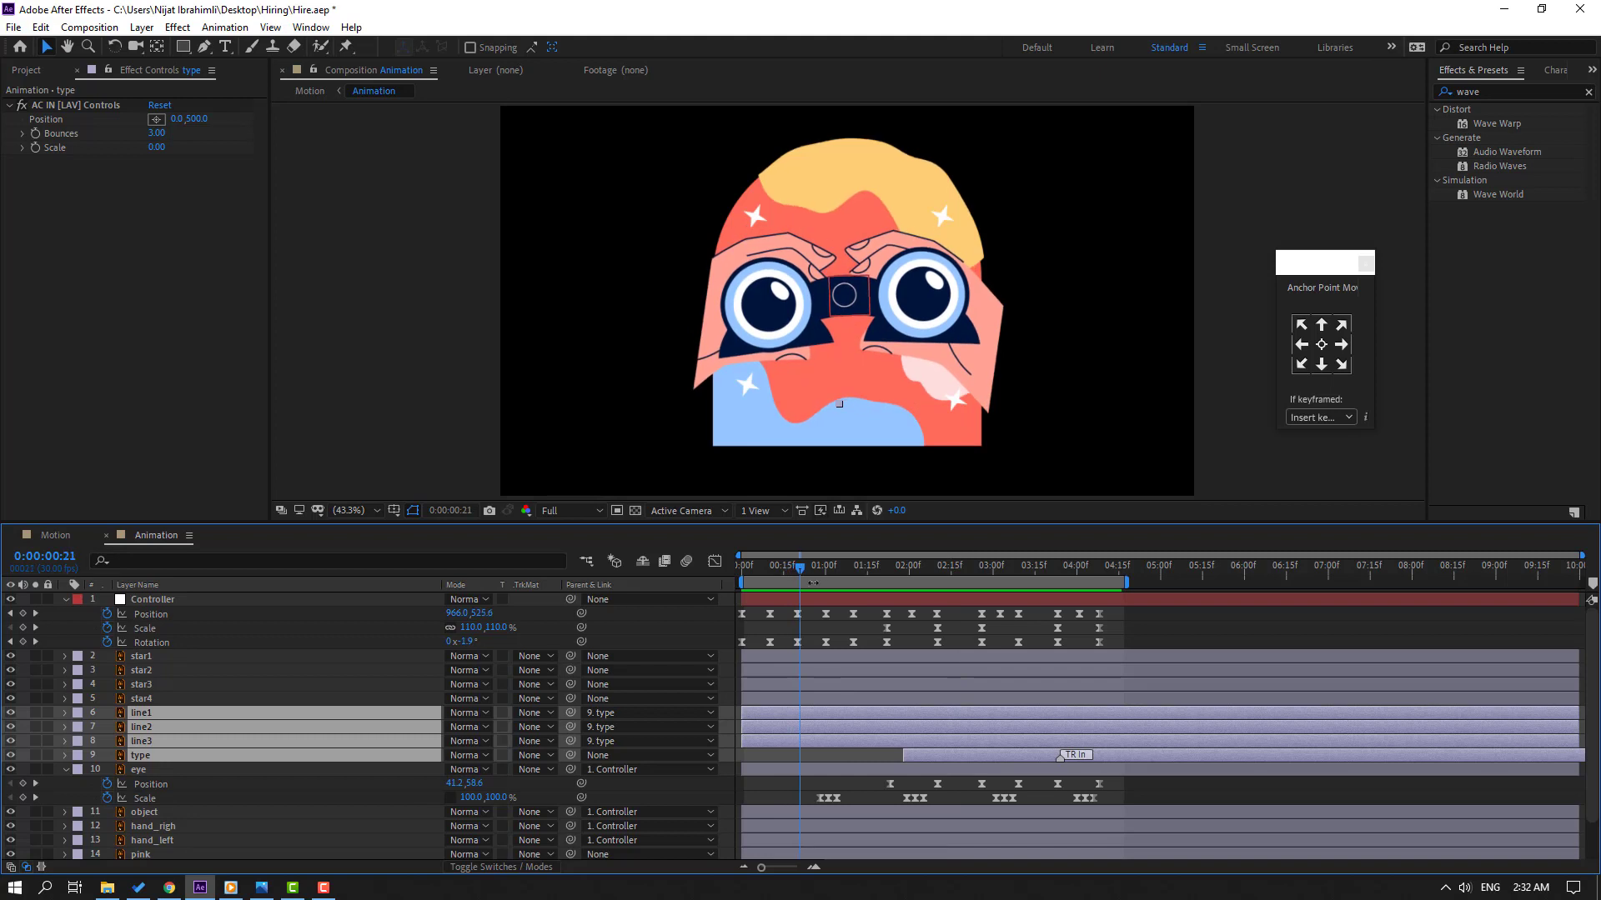
key(space)
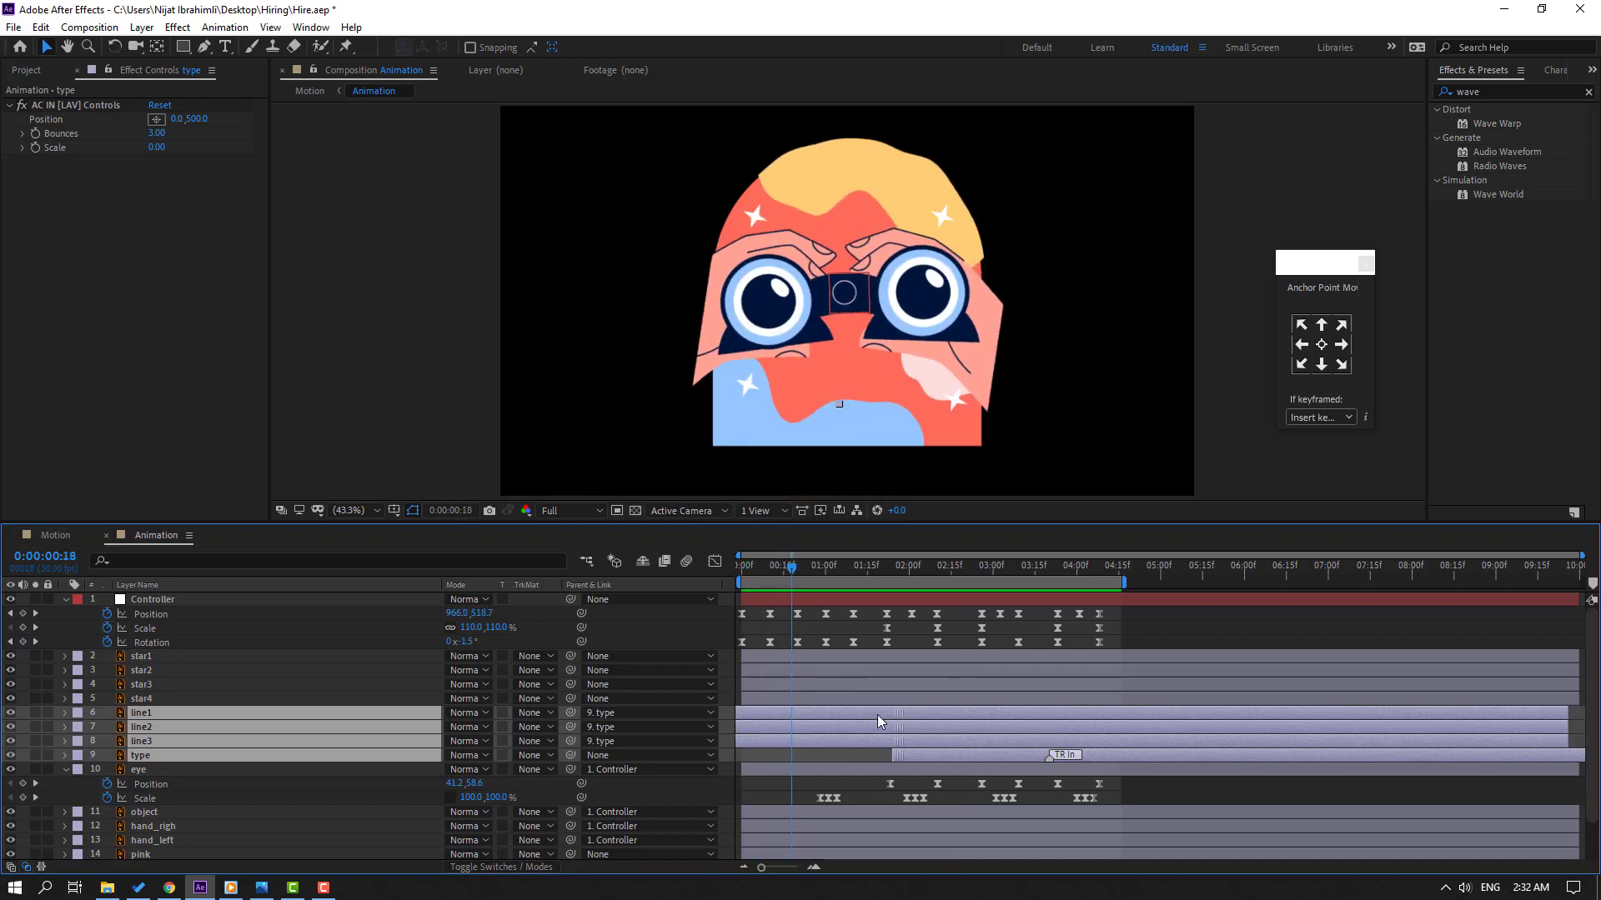
drag(877, 713, 793, 720)
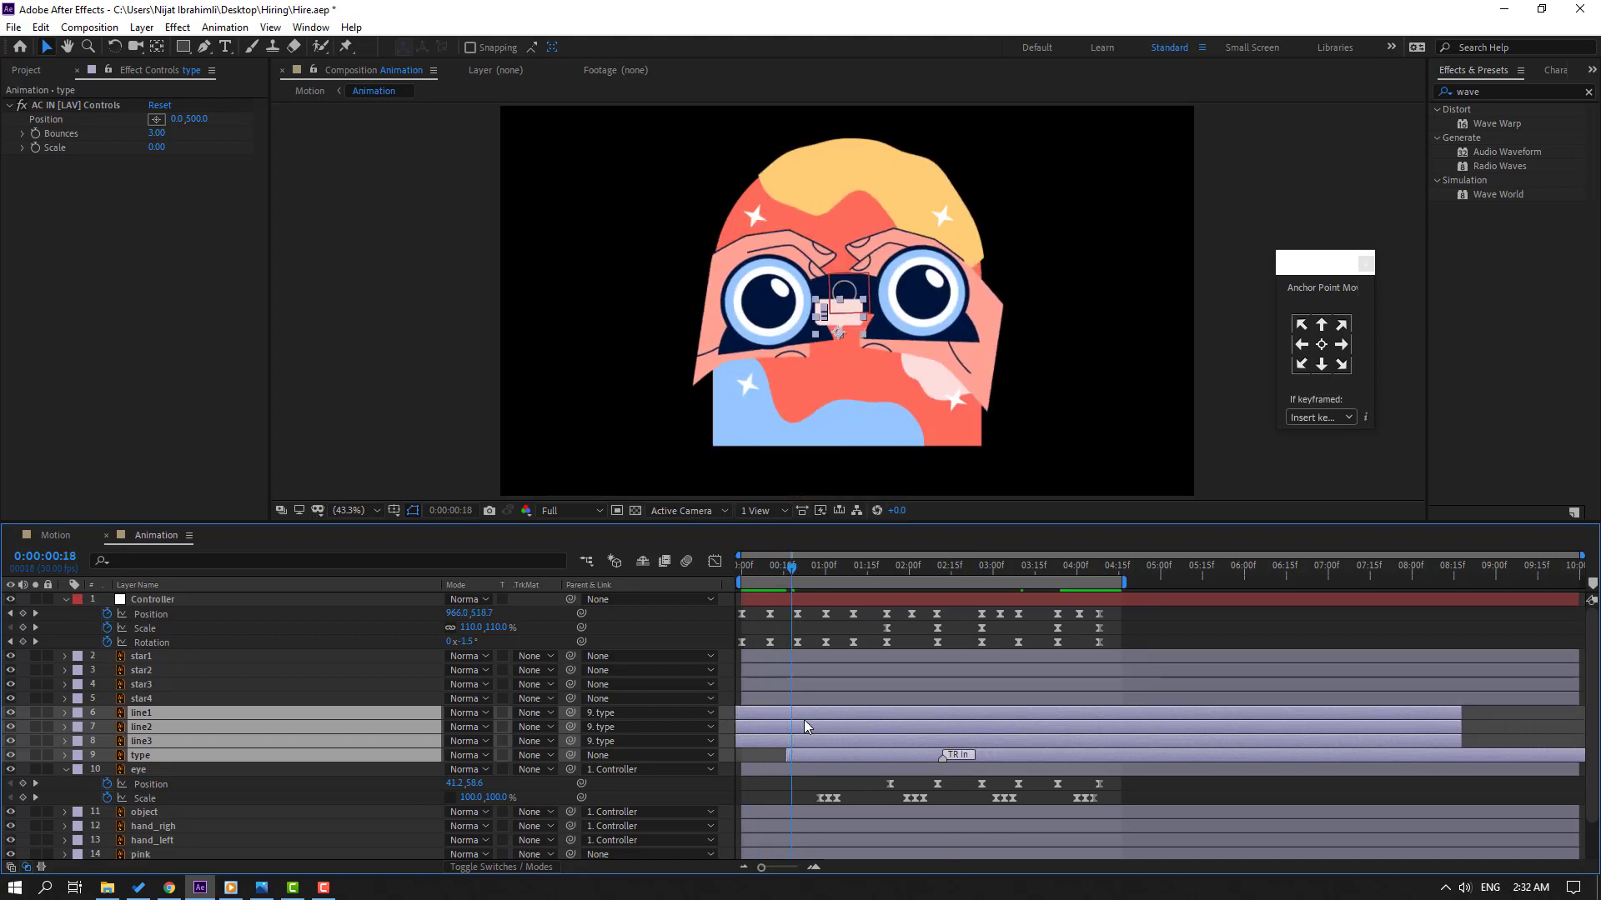
key(space)
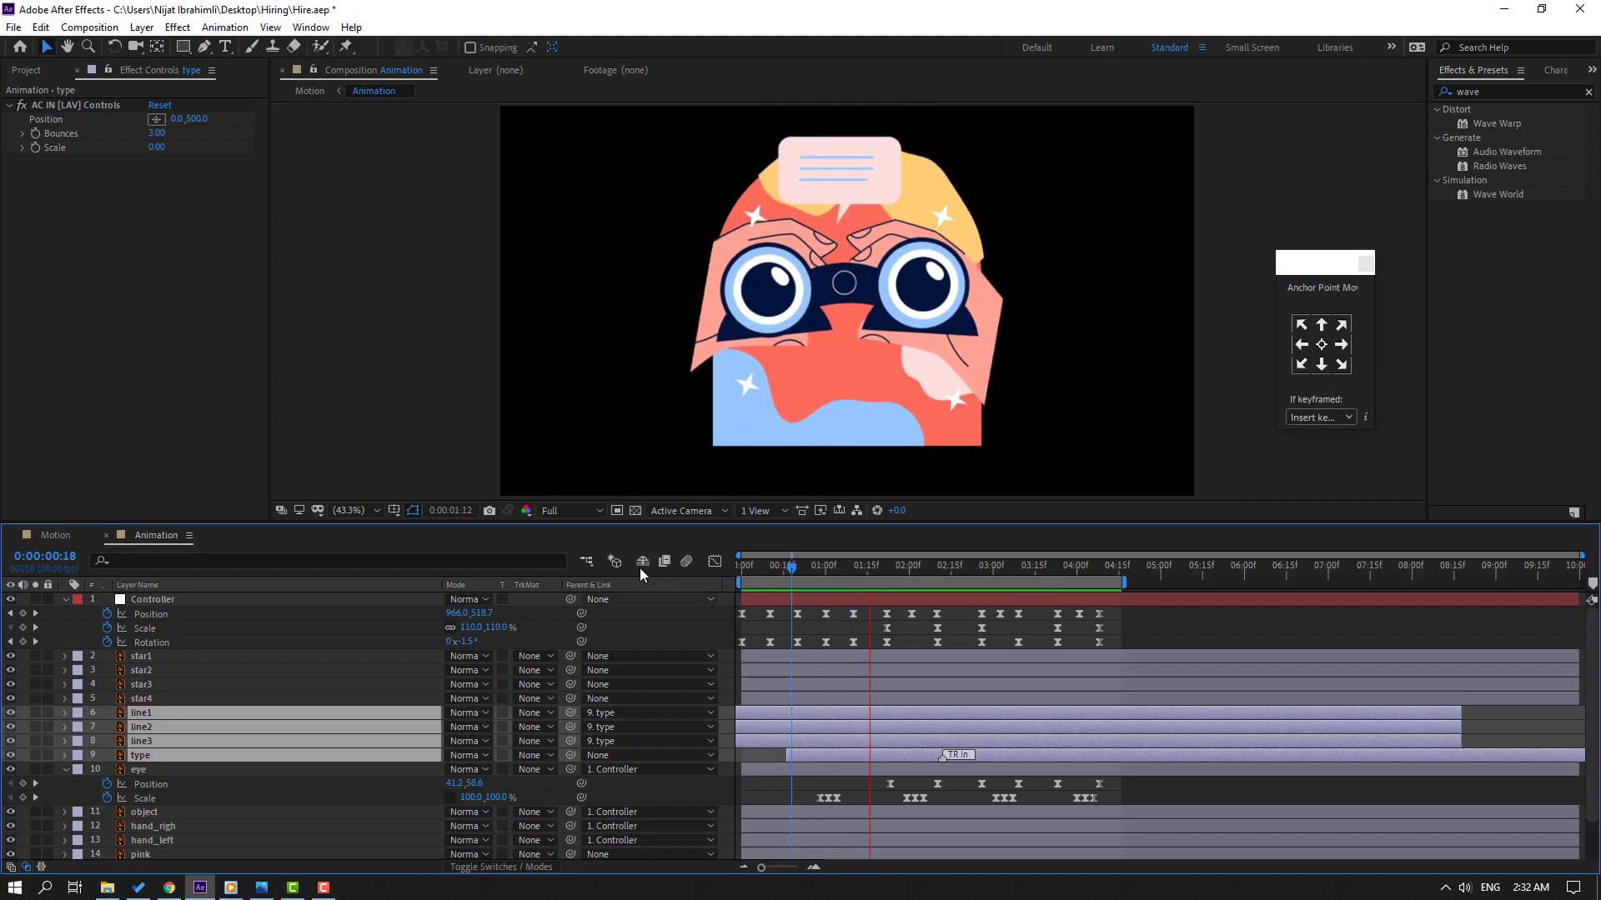
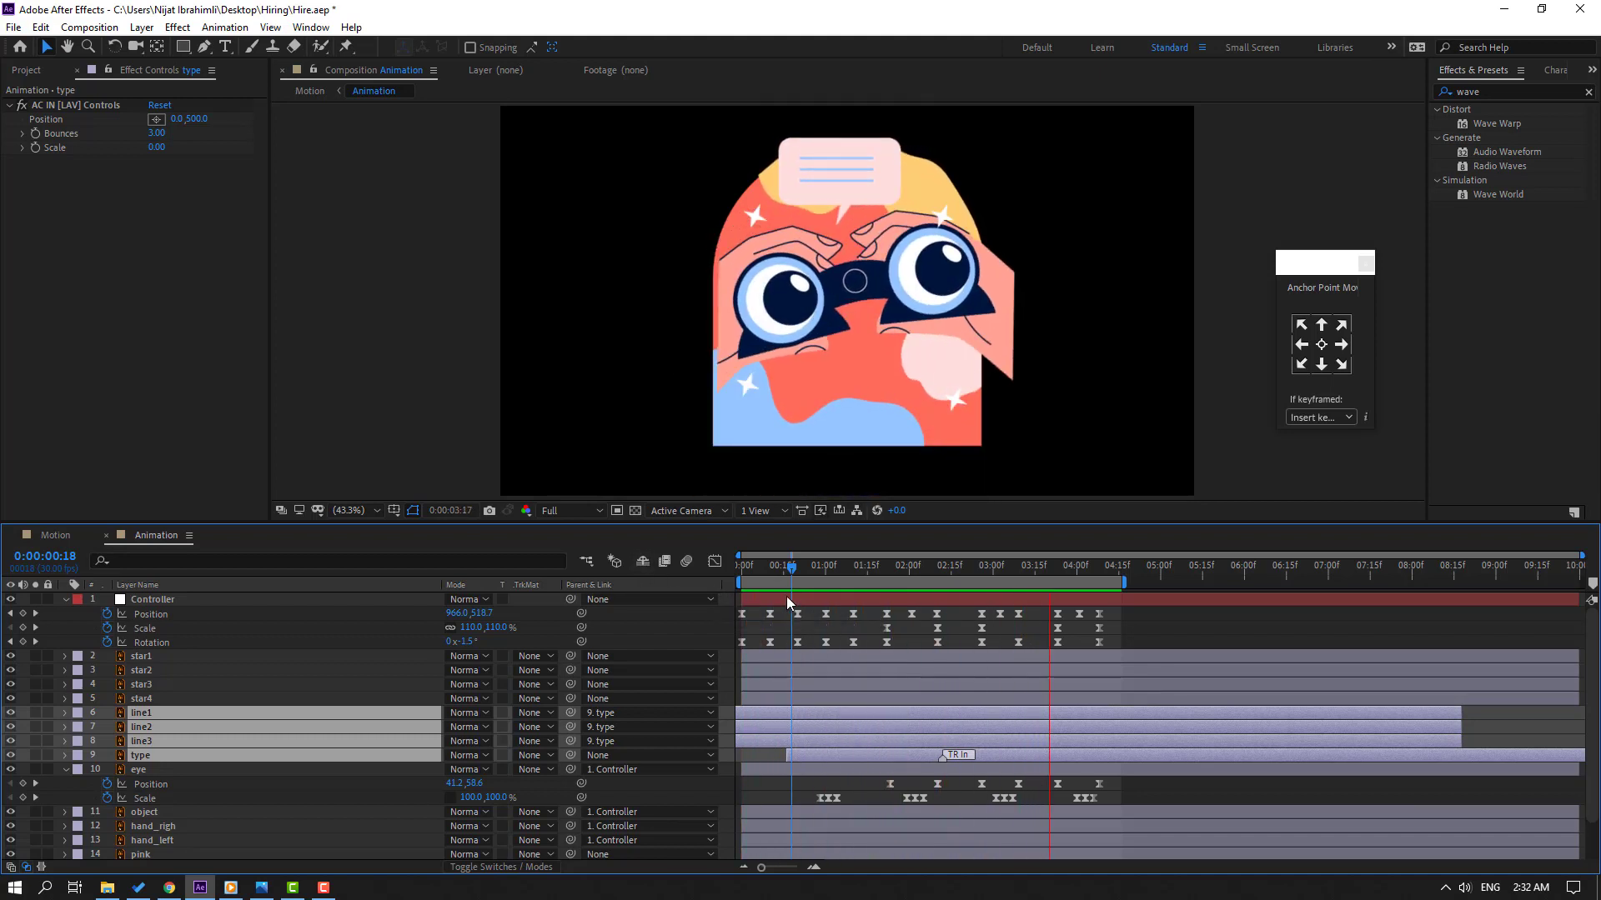
- Key star1's Scale at 0% on the first frame
mouse_move(799, 612)
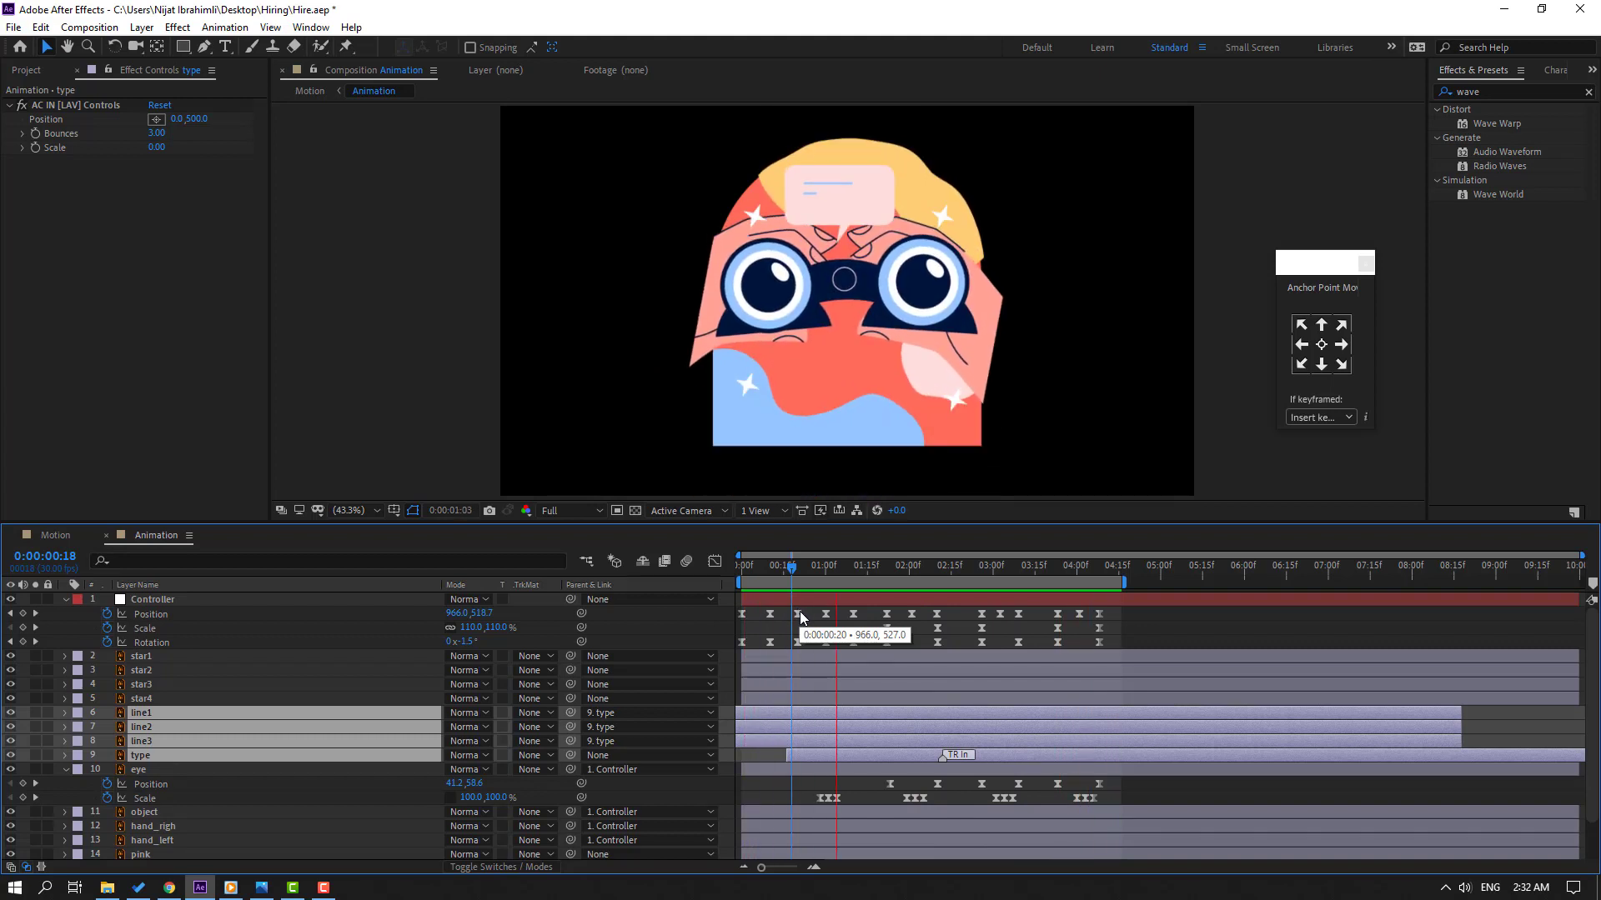
click(358, 627)
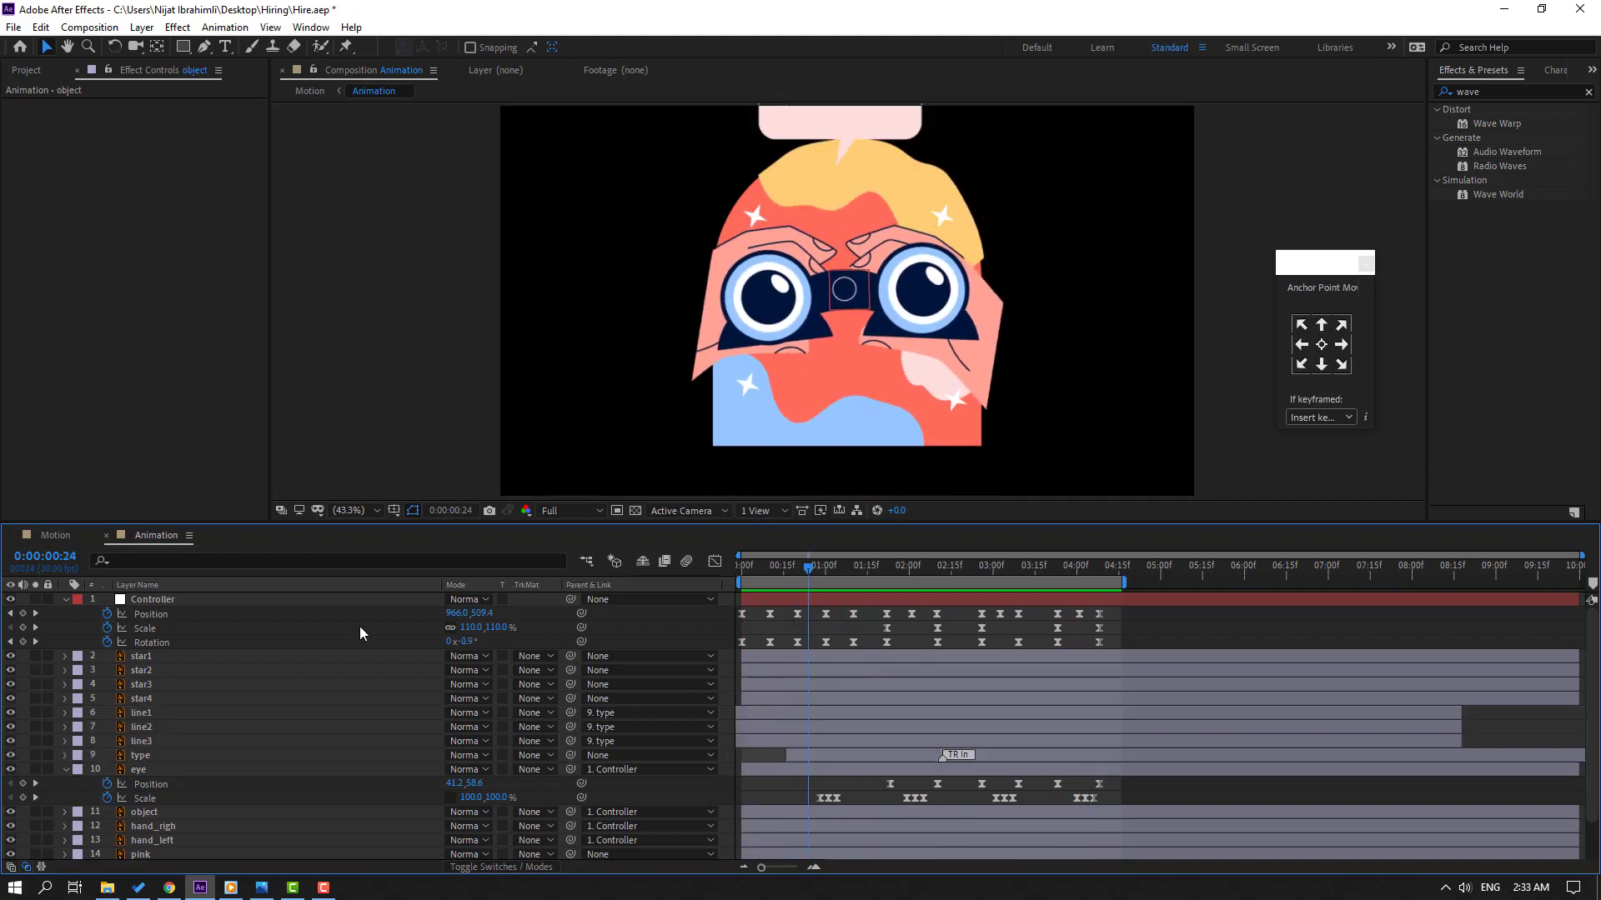
click(150, 662)
drag(804, 572, 656, 588)
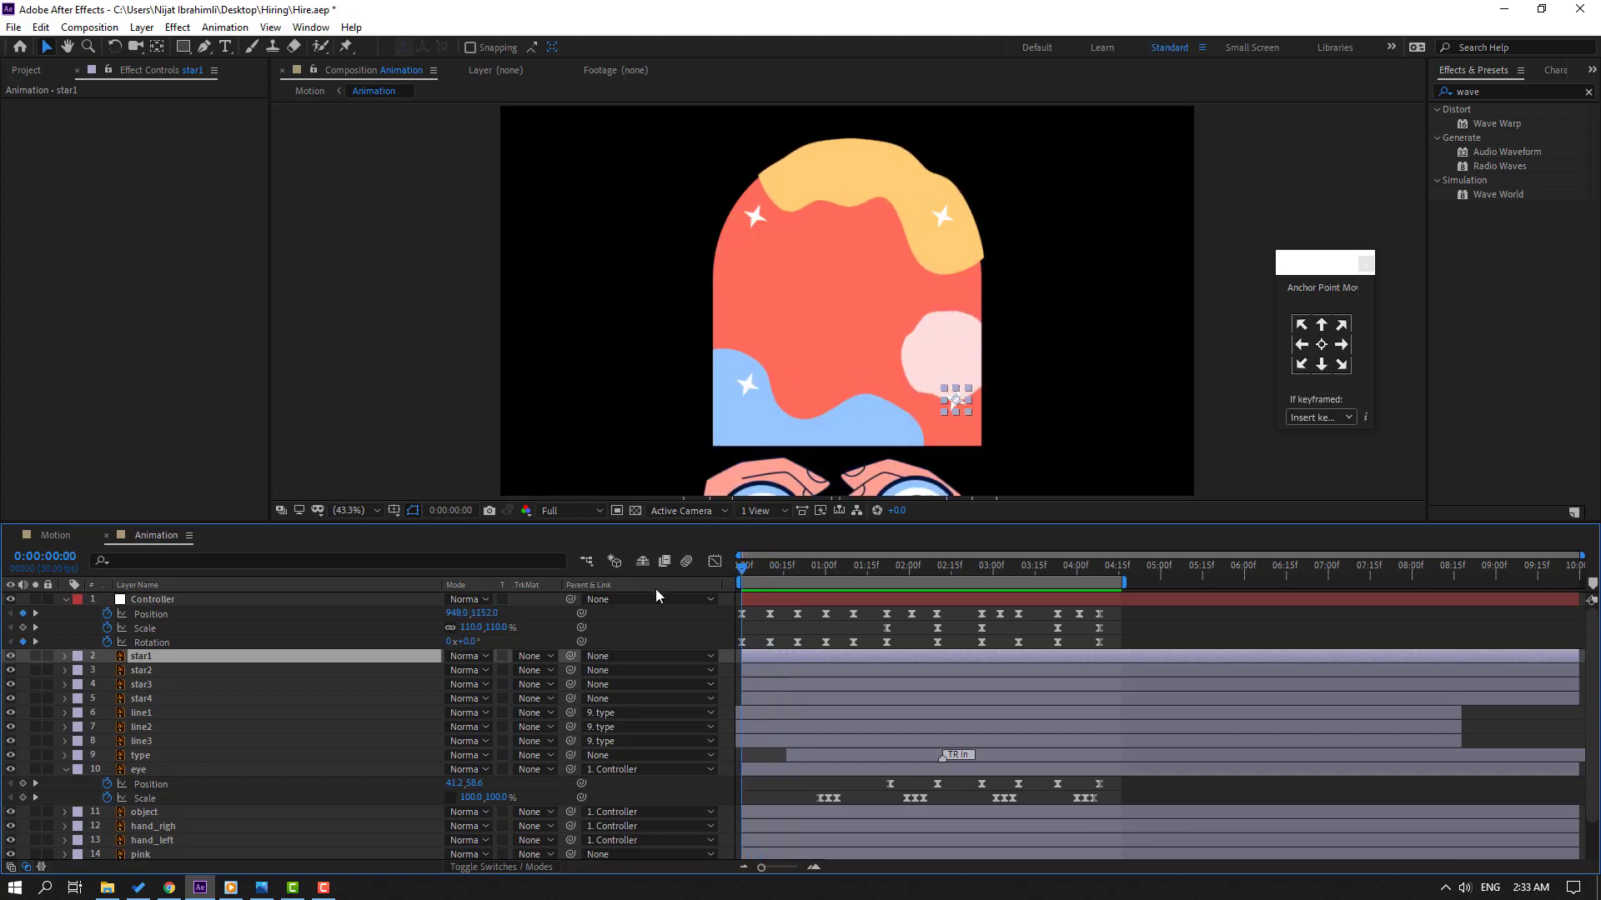
key(s)
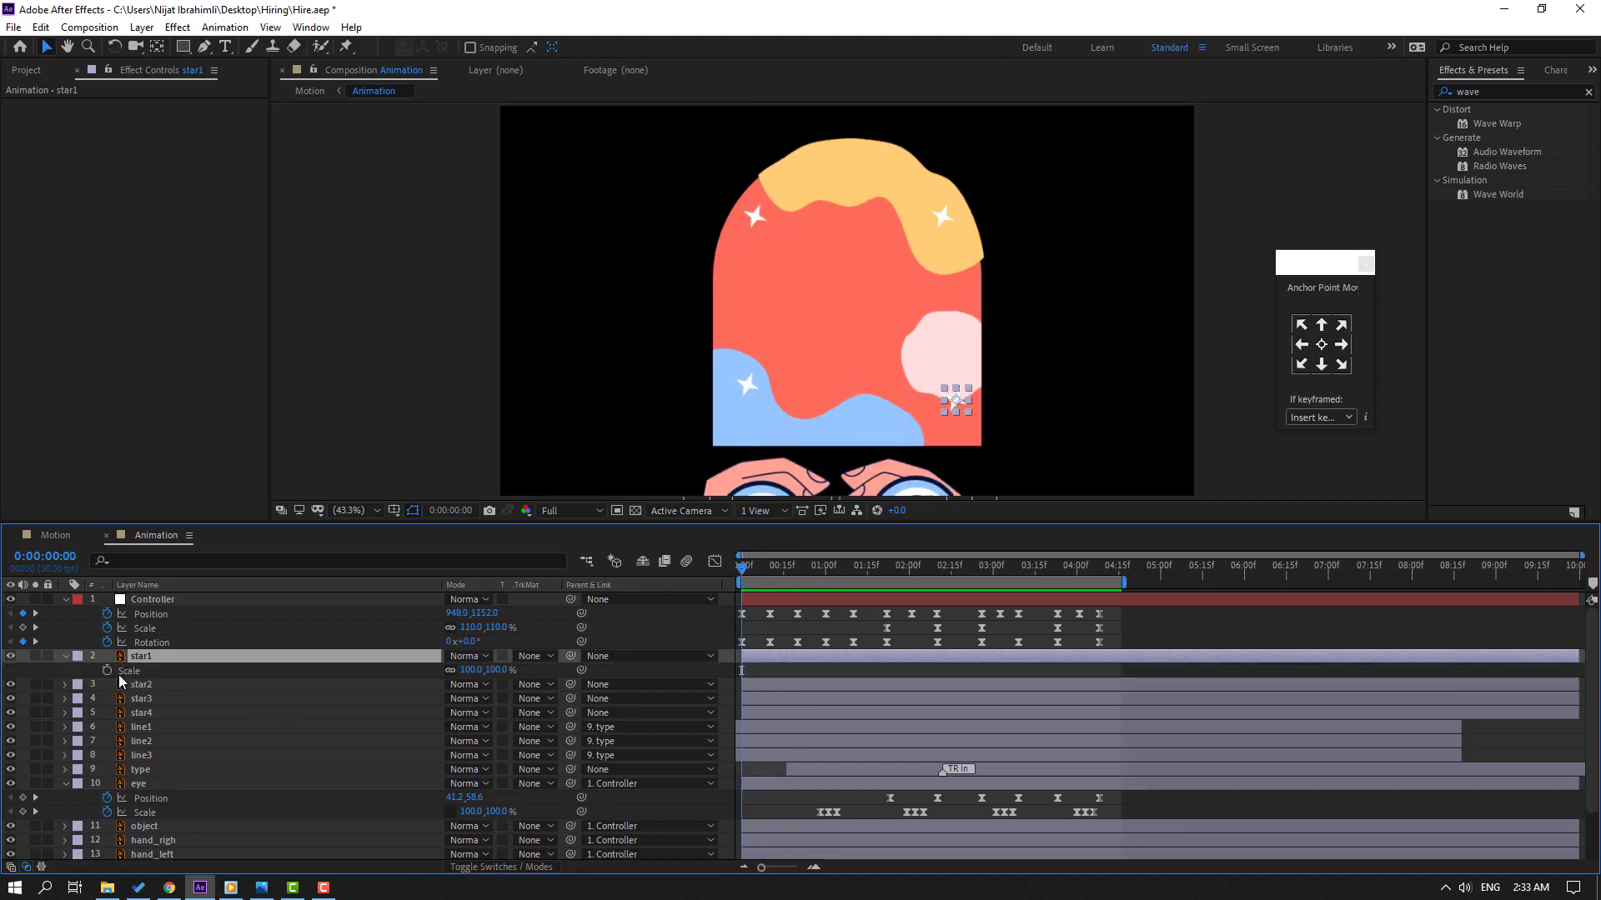
click(106, 671)
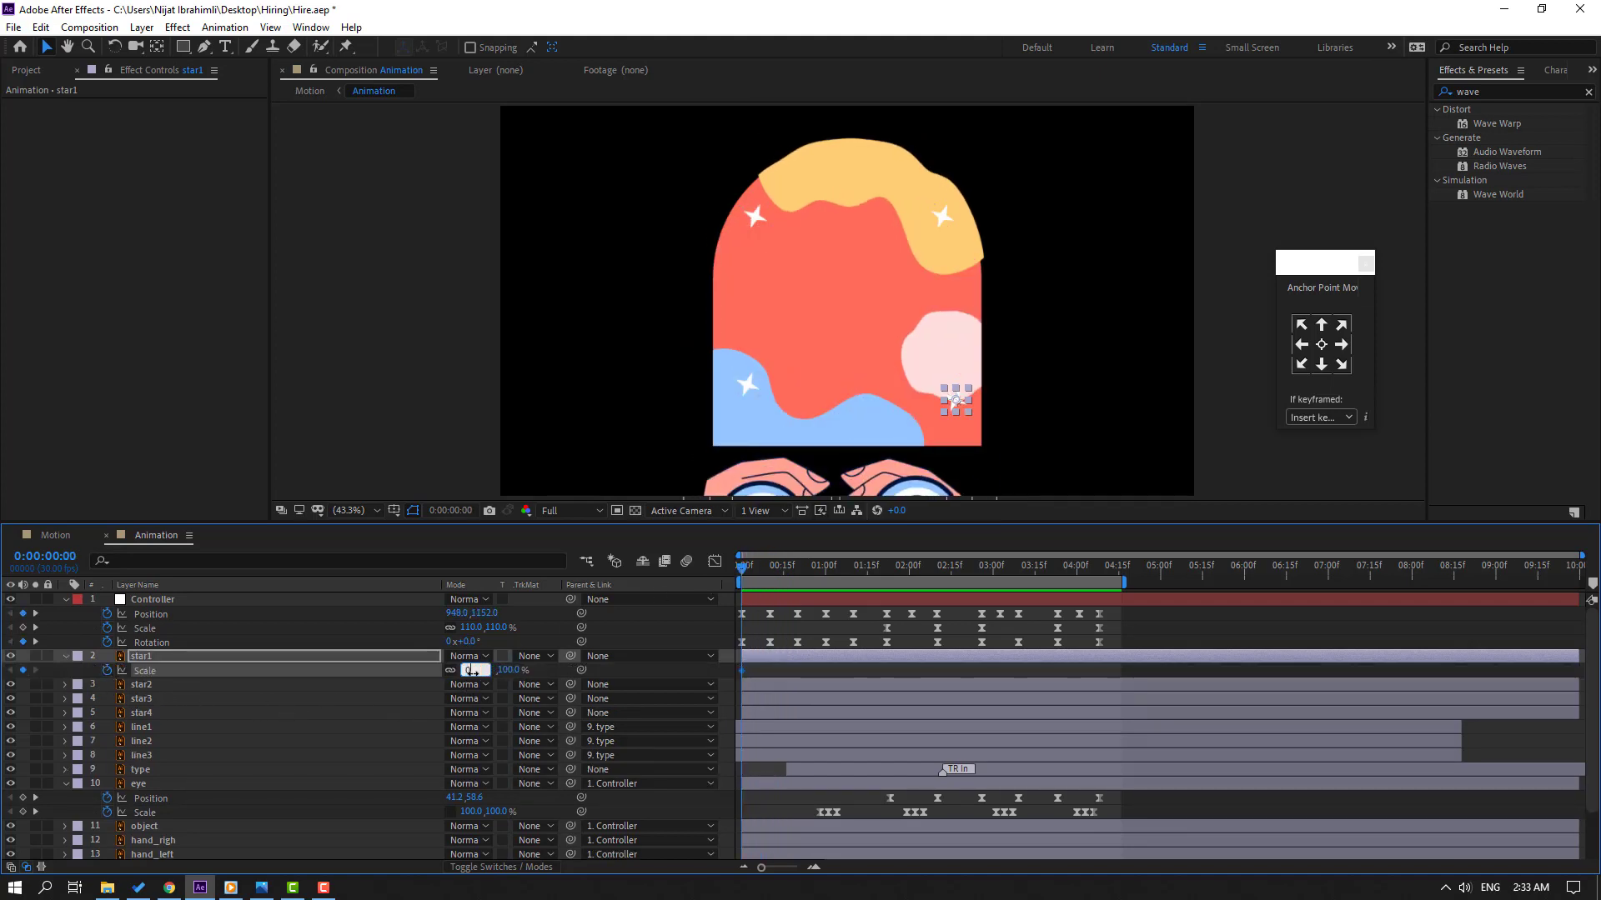
key(Return)
- Add star1 Scale keyframes of 100% at frame 10 and 0% at frame 20
key(shift+Page_Down)
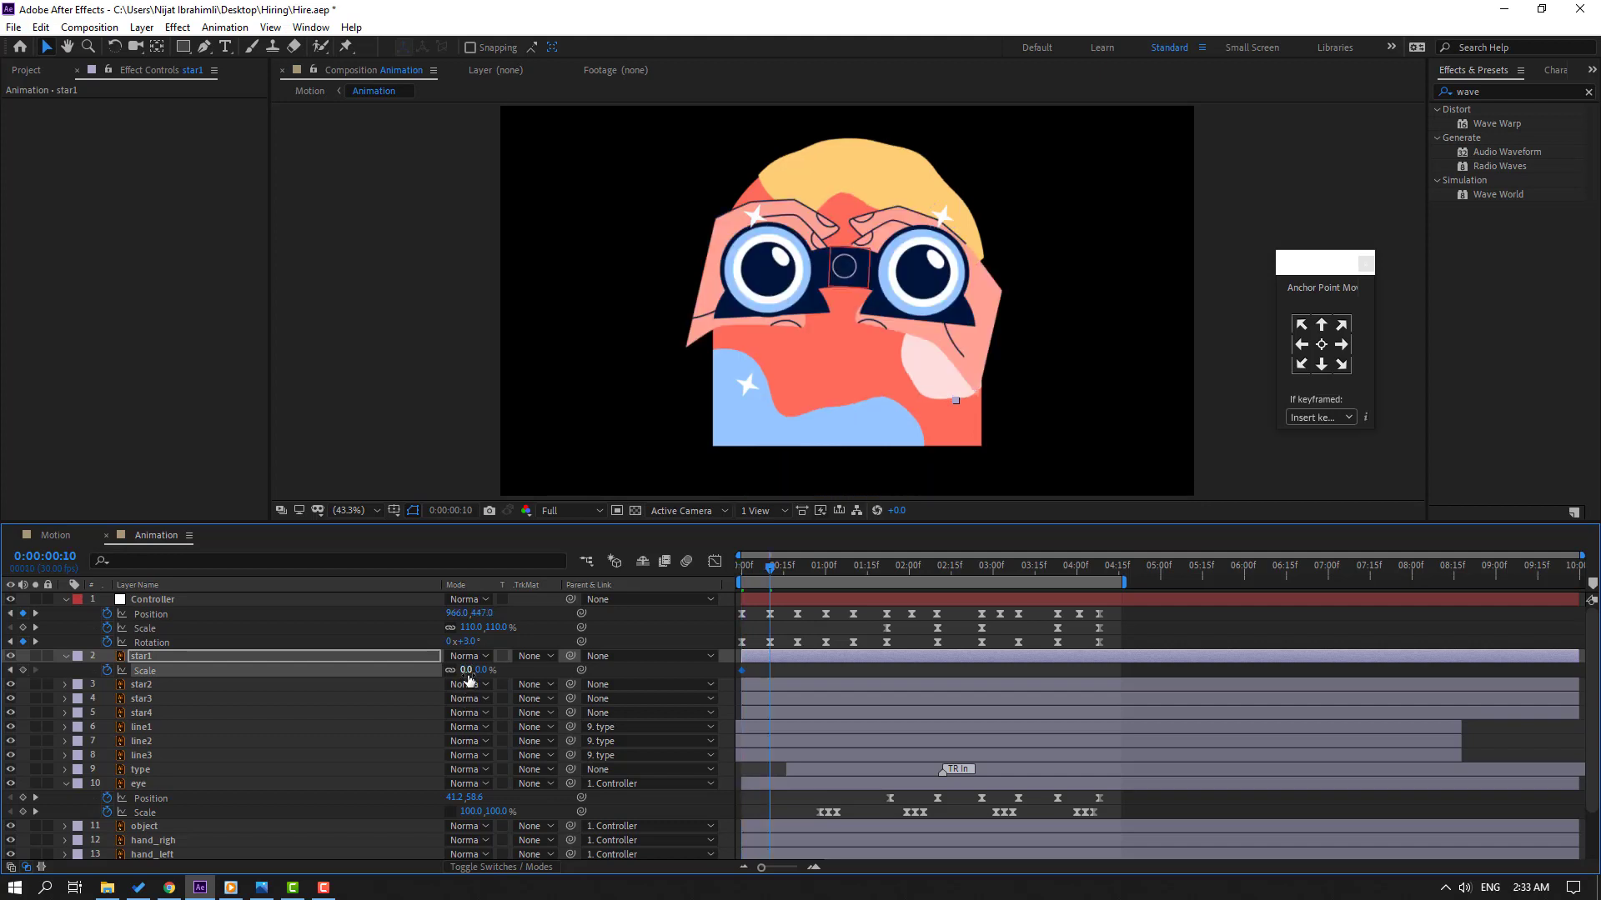
click(467, 672)
text(100)
key(Return)
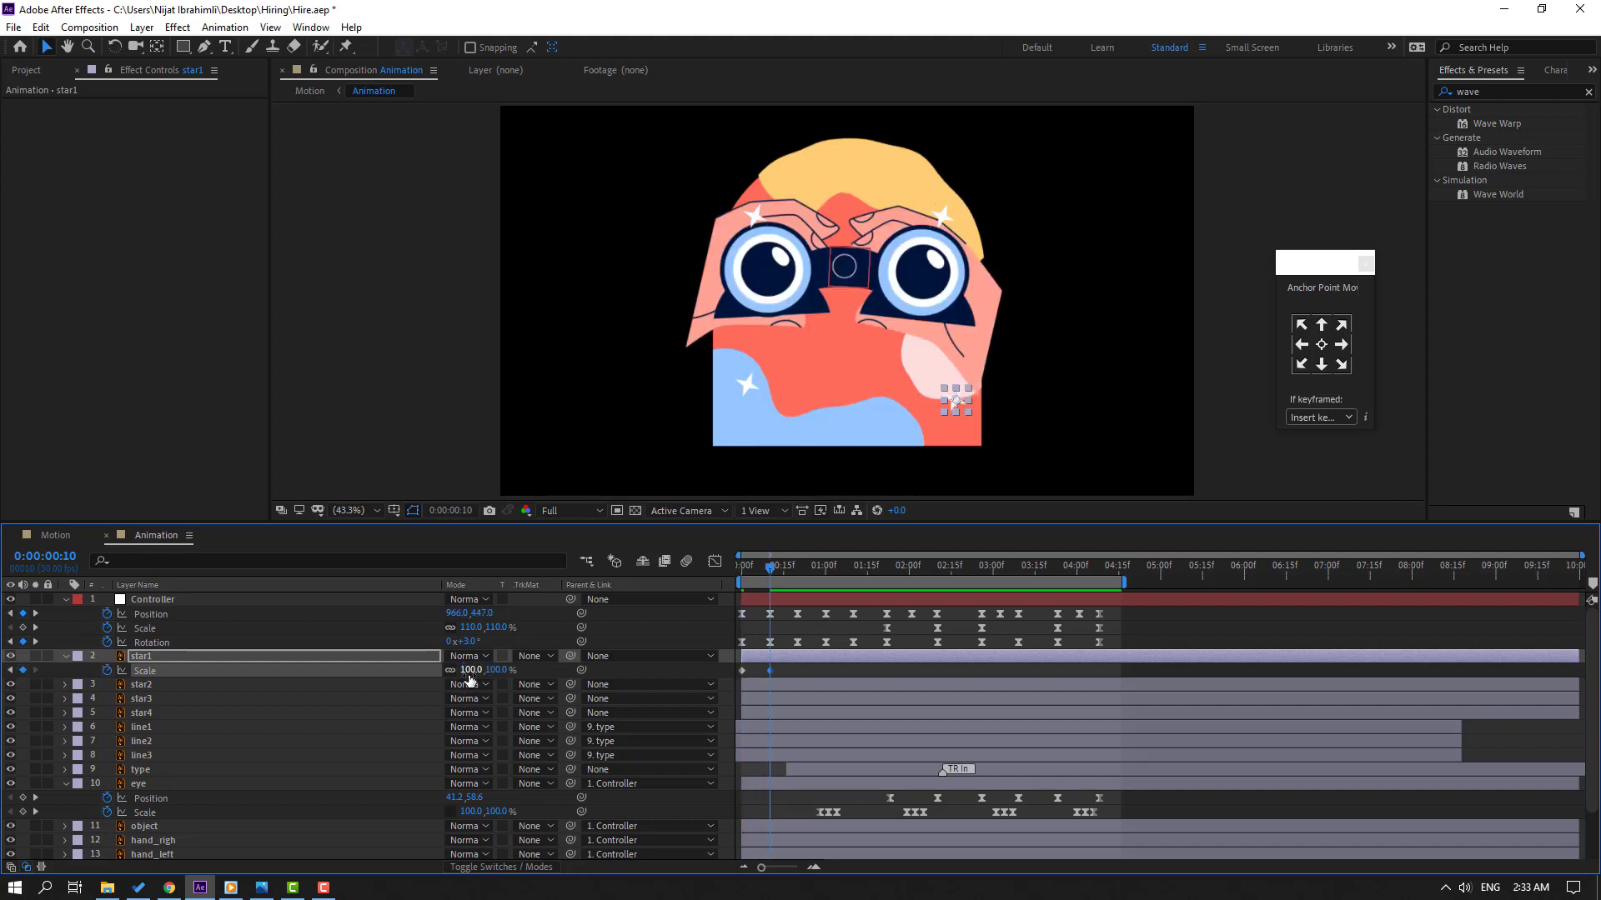
key(shift+Page_Down)
click(471, 670)
text(0)
key(Return)
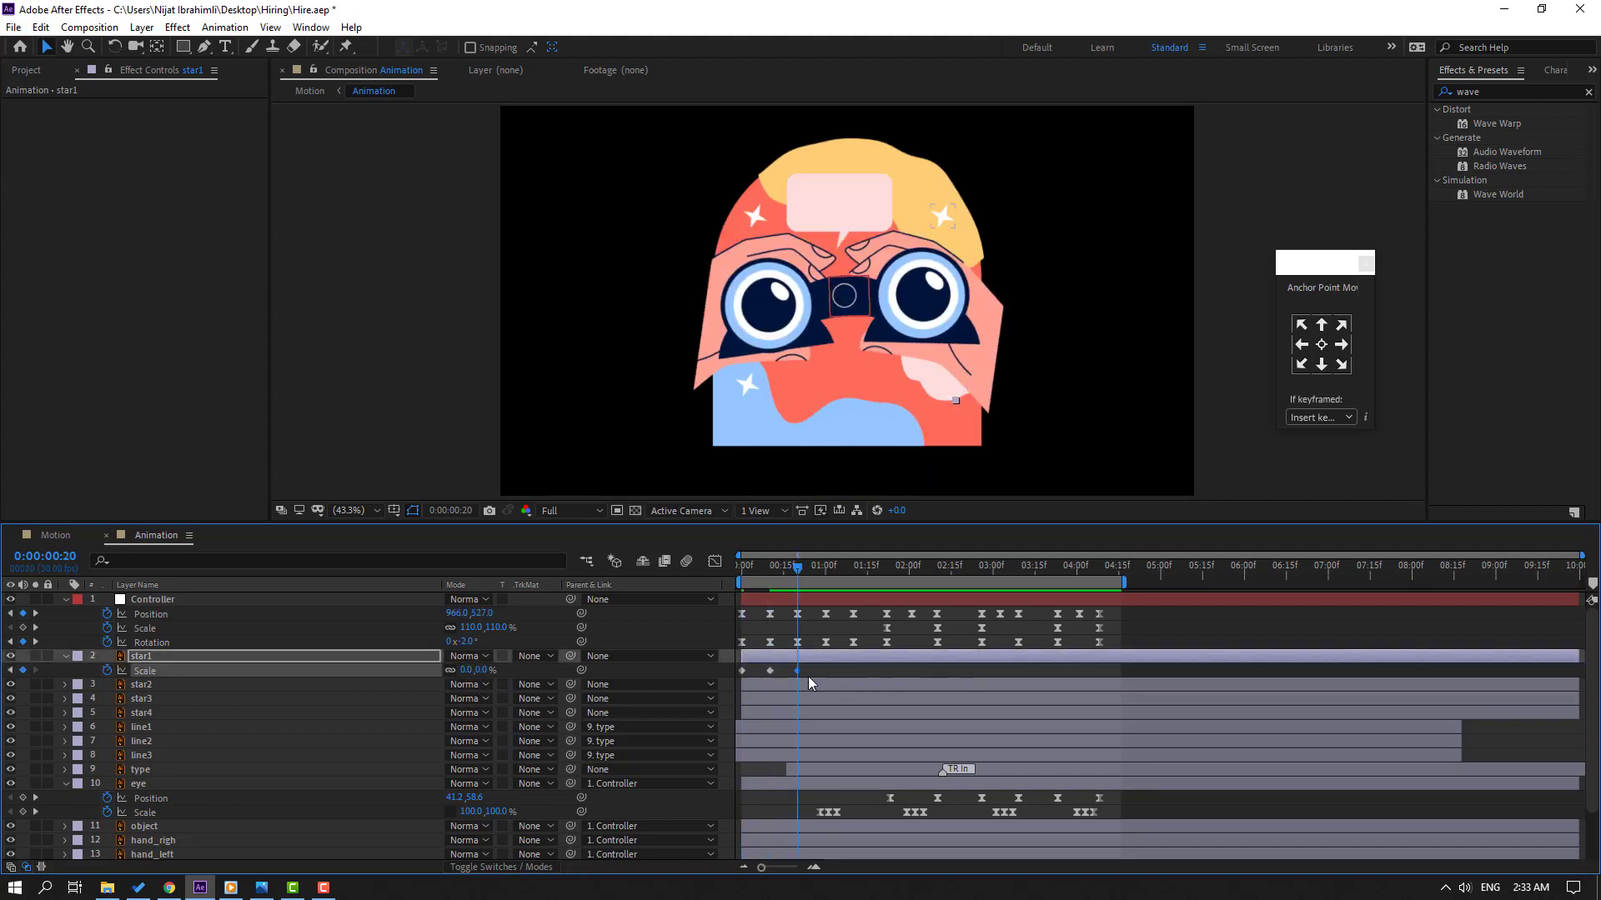
- Apply Easy Ease to star1's three Scale keyframes
drag(809, 672, 745, 682)
right_click(799, 672)
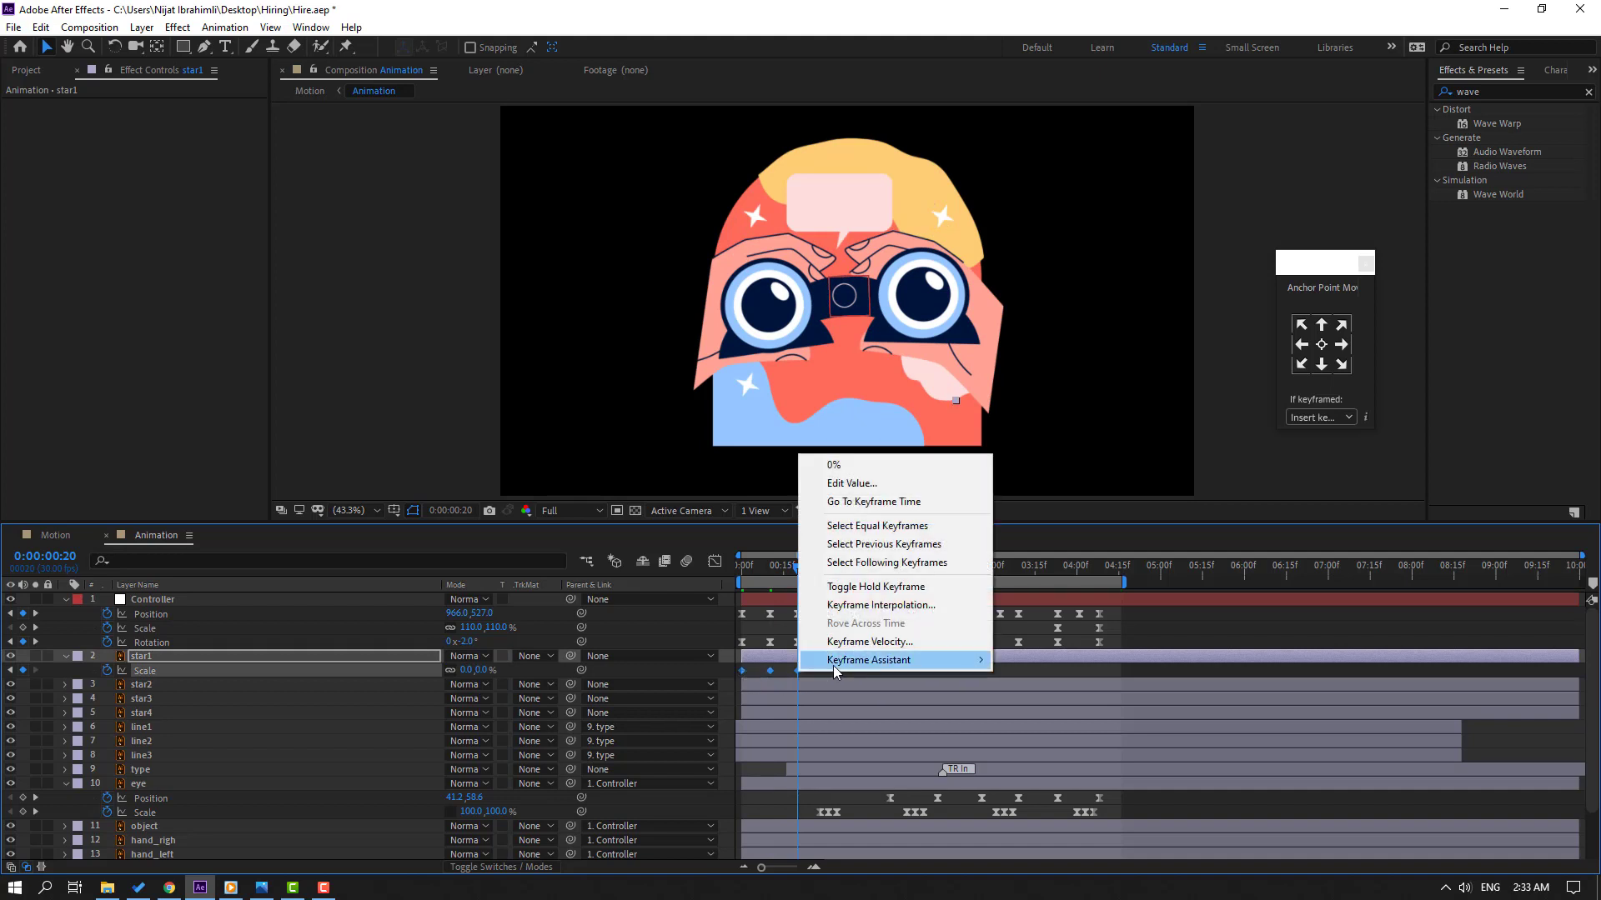
mouse_move(833, 661)
click(1031, 725)
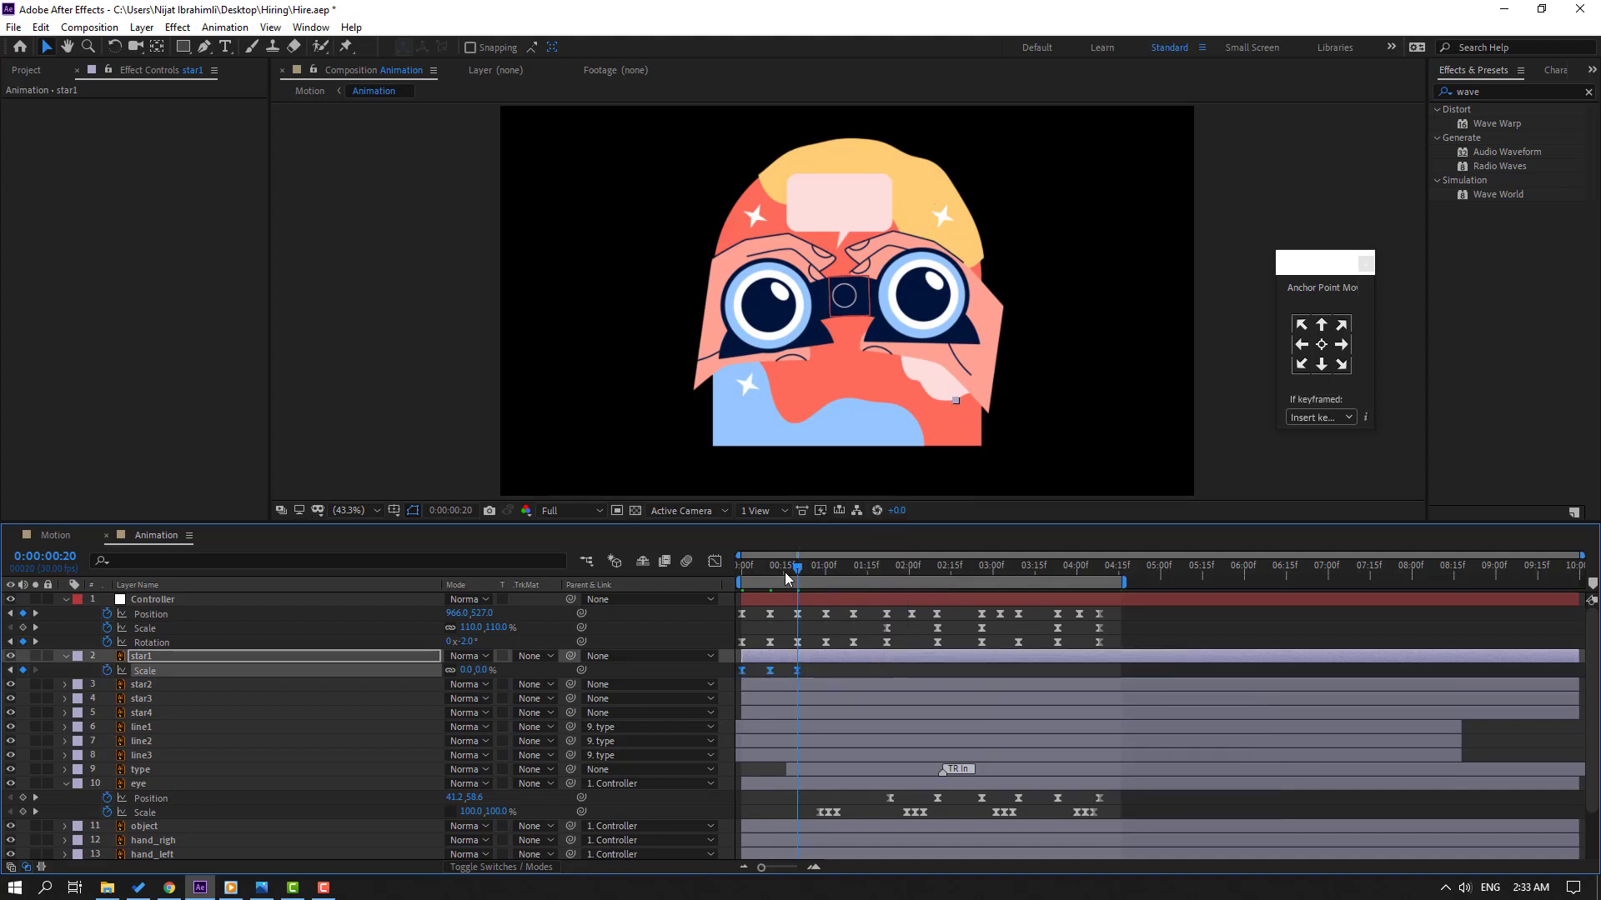
key(Home)
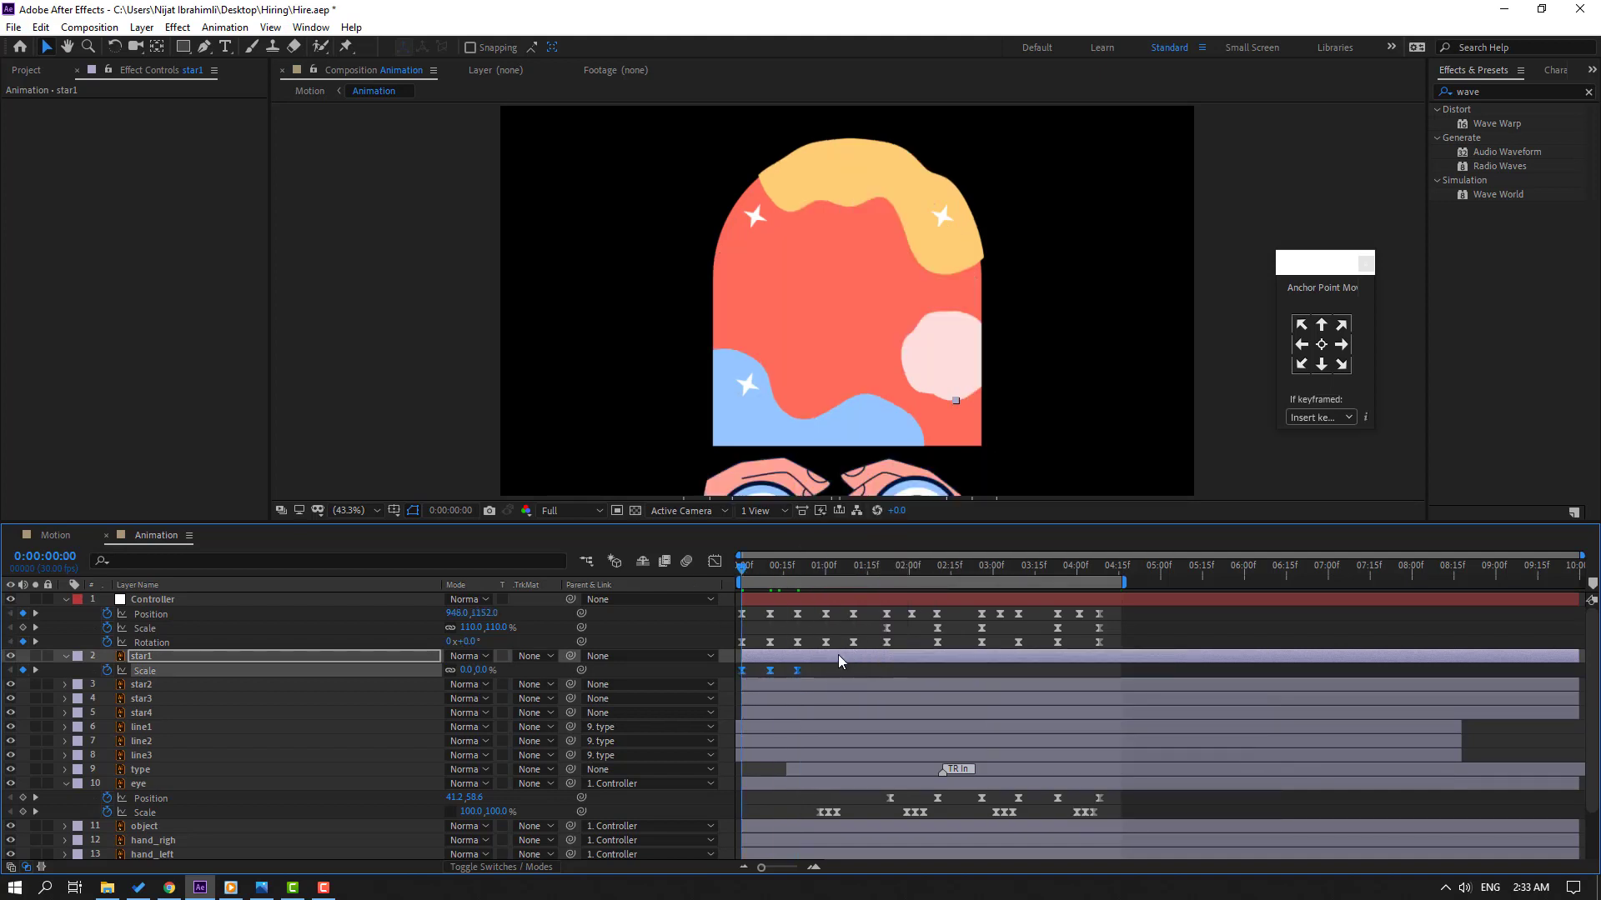
click(855, 674)
- Paste star1's Scale keyframes onto star2, star3 and star4
click(149, 672)
click(167, 688)
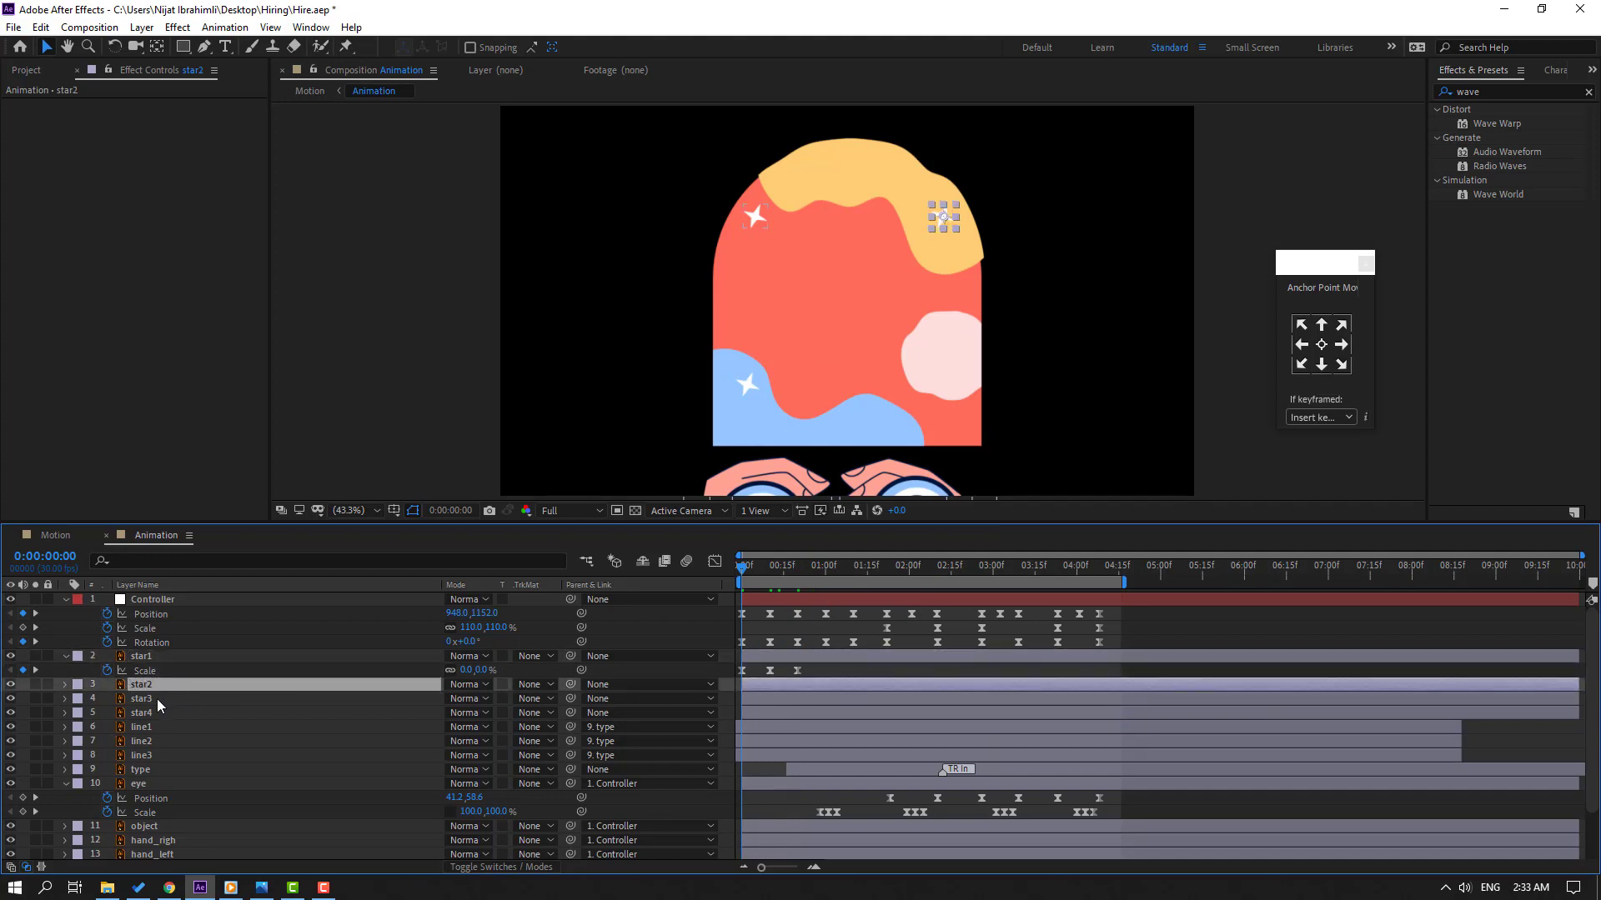
ctrl+click(158, 701)
ctrl+click(182, 712)
key(ctrl+v)
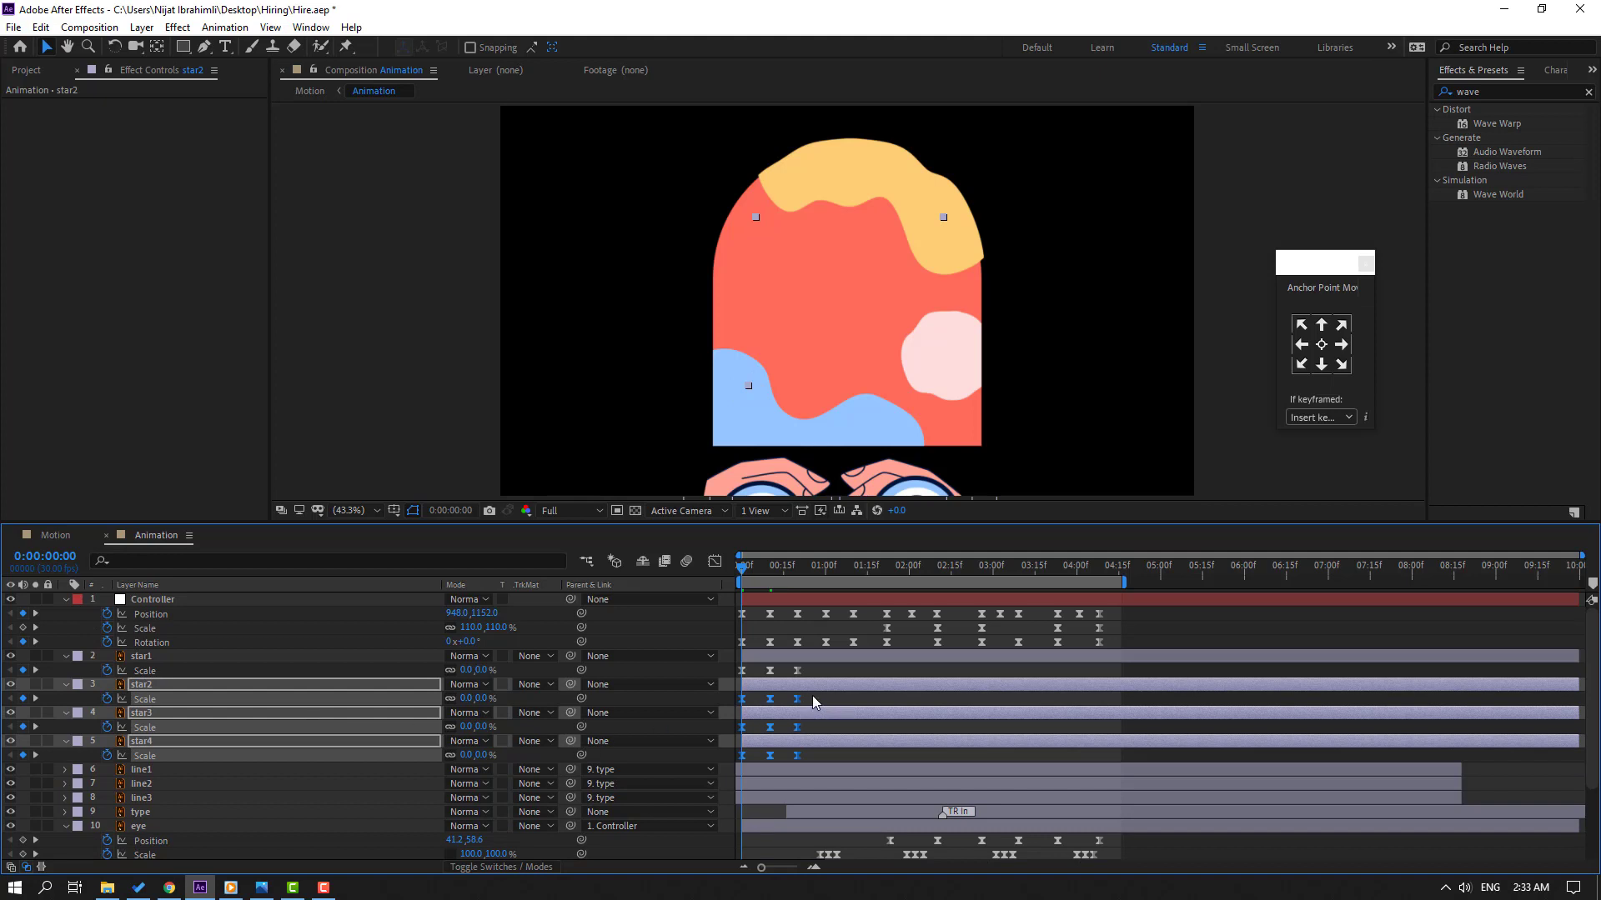
key(F2)
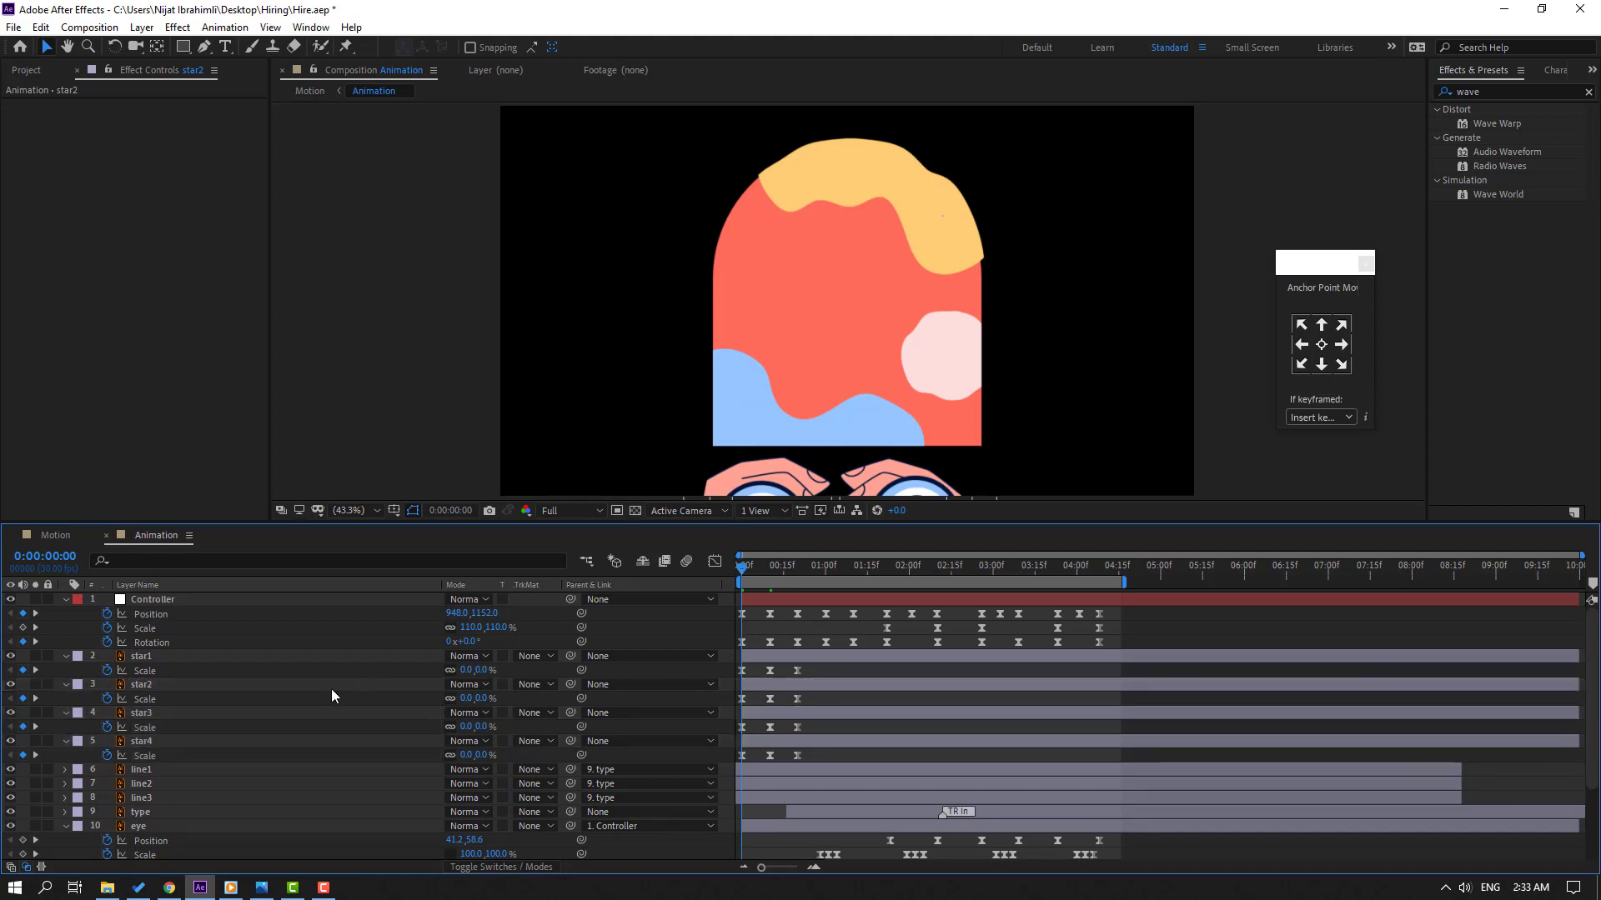
- Add a loopOutDuration cycle expression to star1's Scale and preview the loop
alt+click(108, 671)
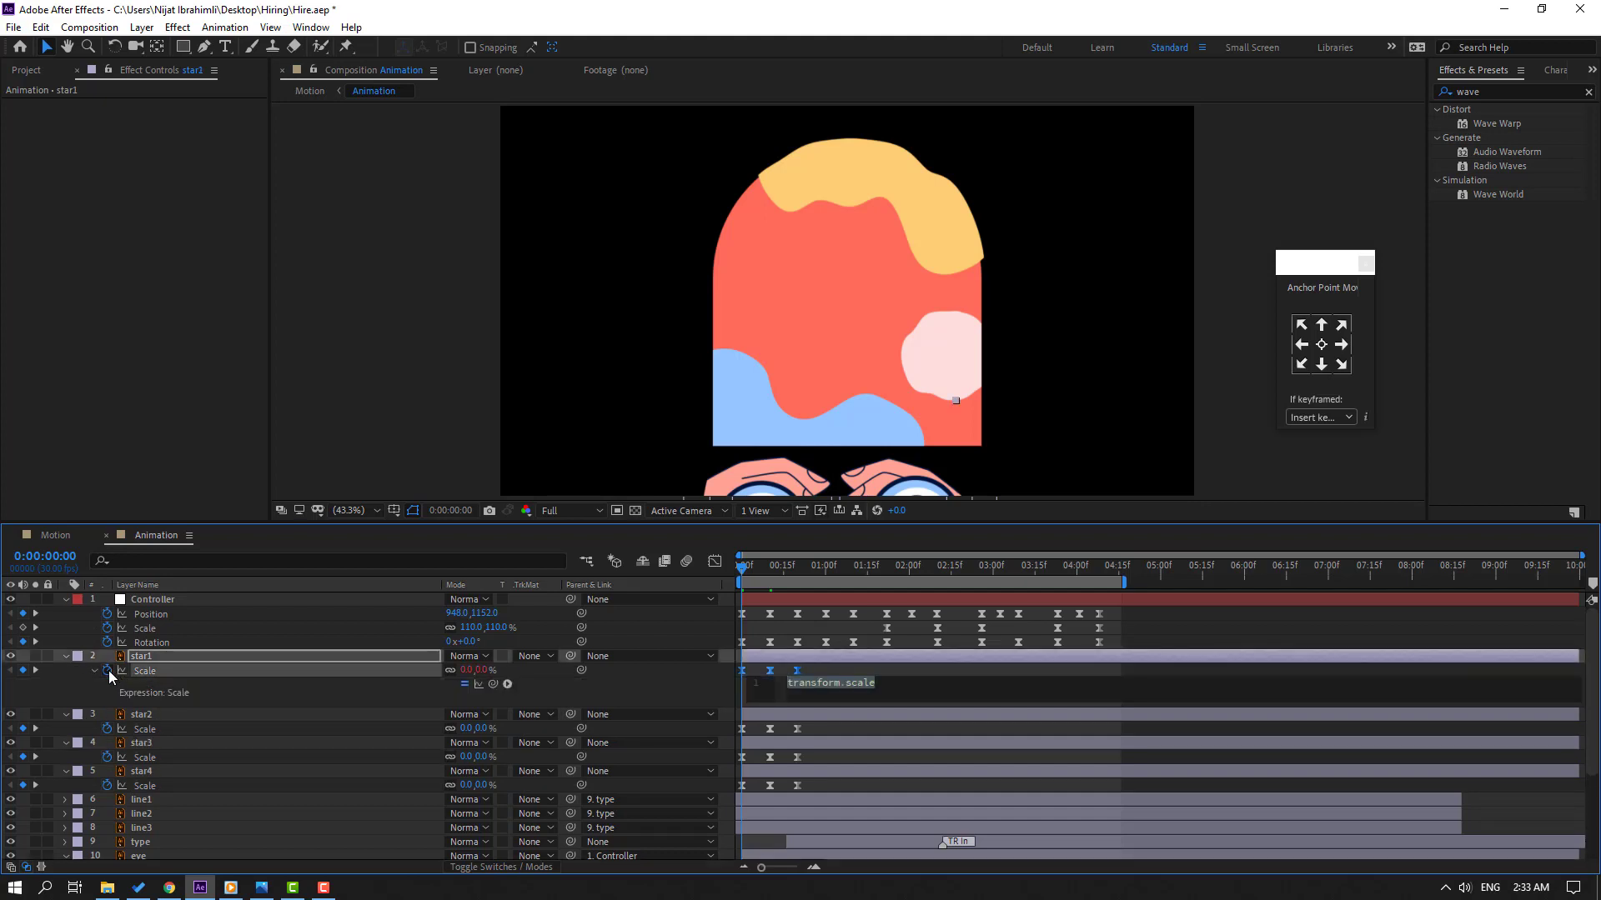
click(507, 684)
mouse_move(627, 598)
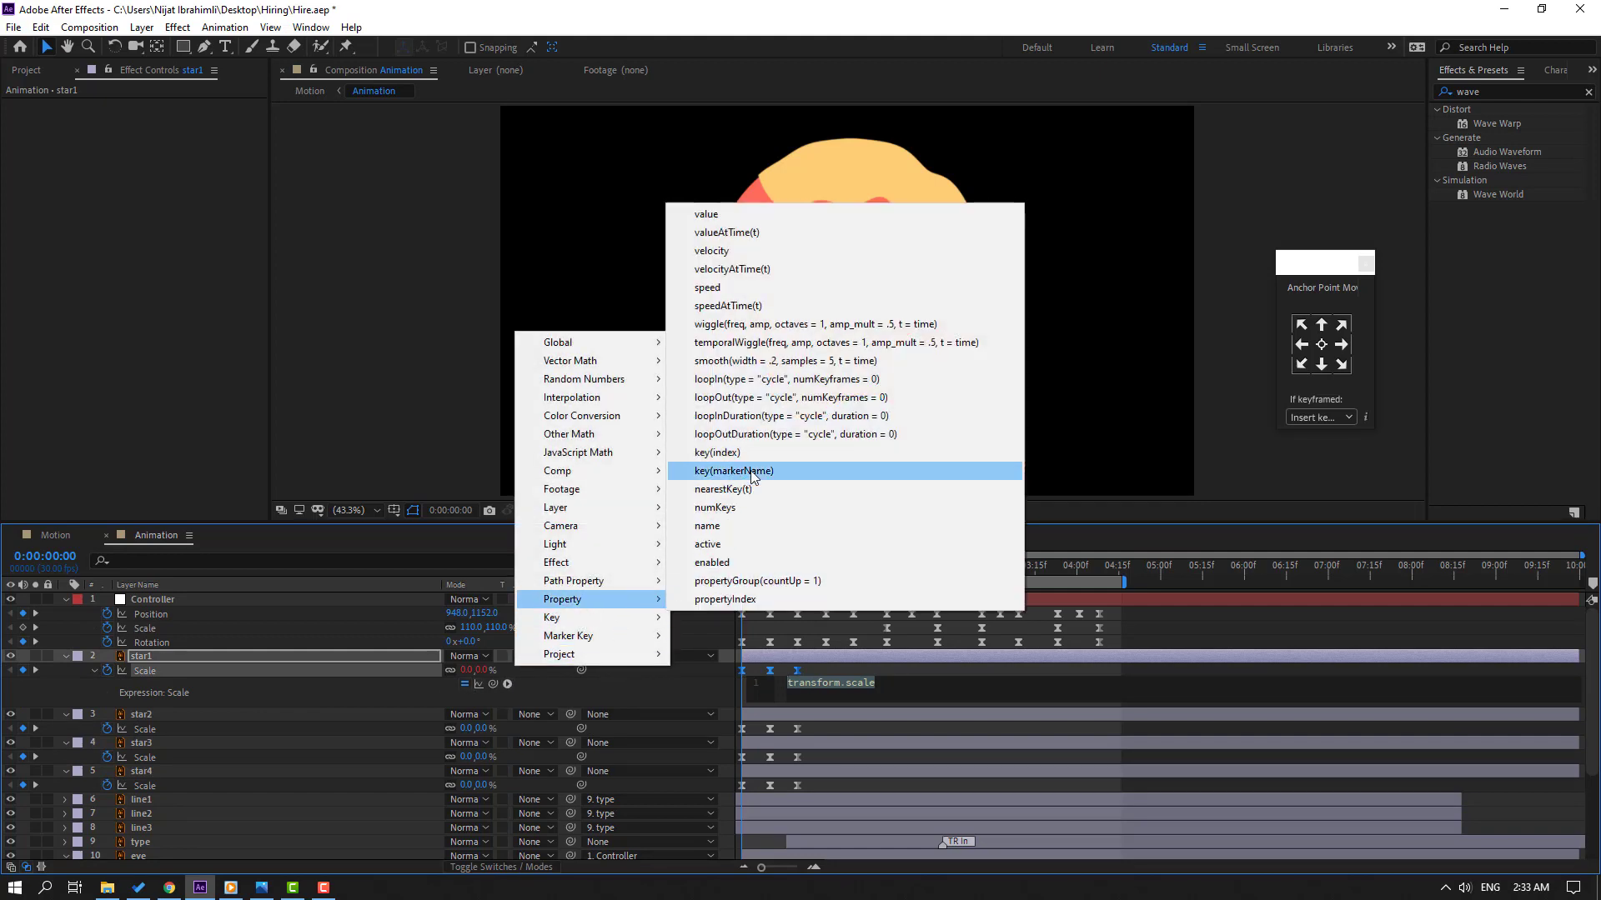
click(787, 434)
click(963, 666)
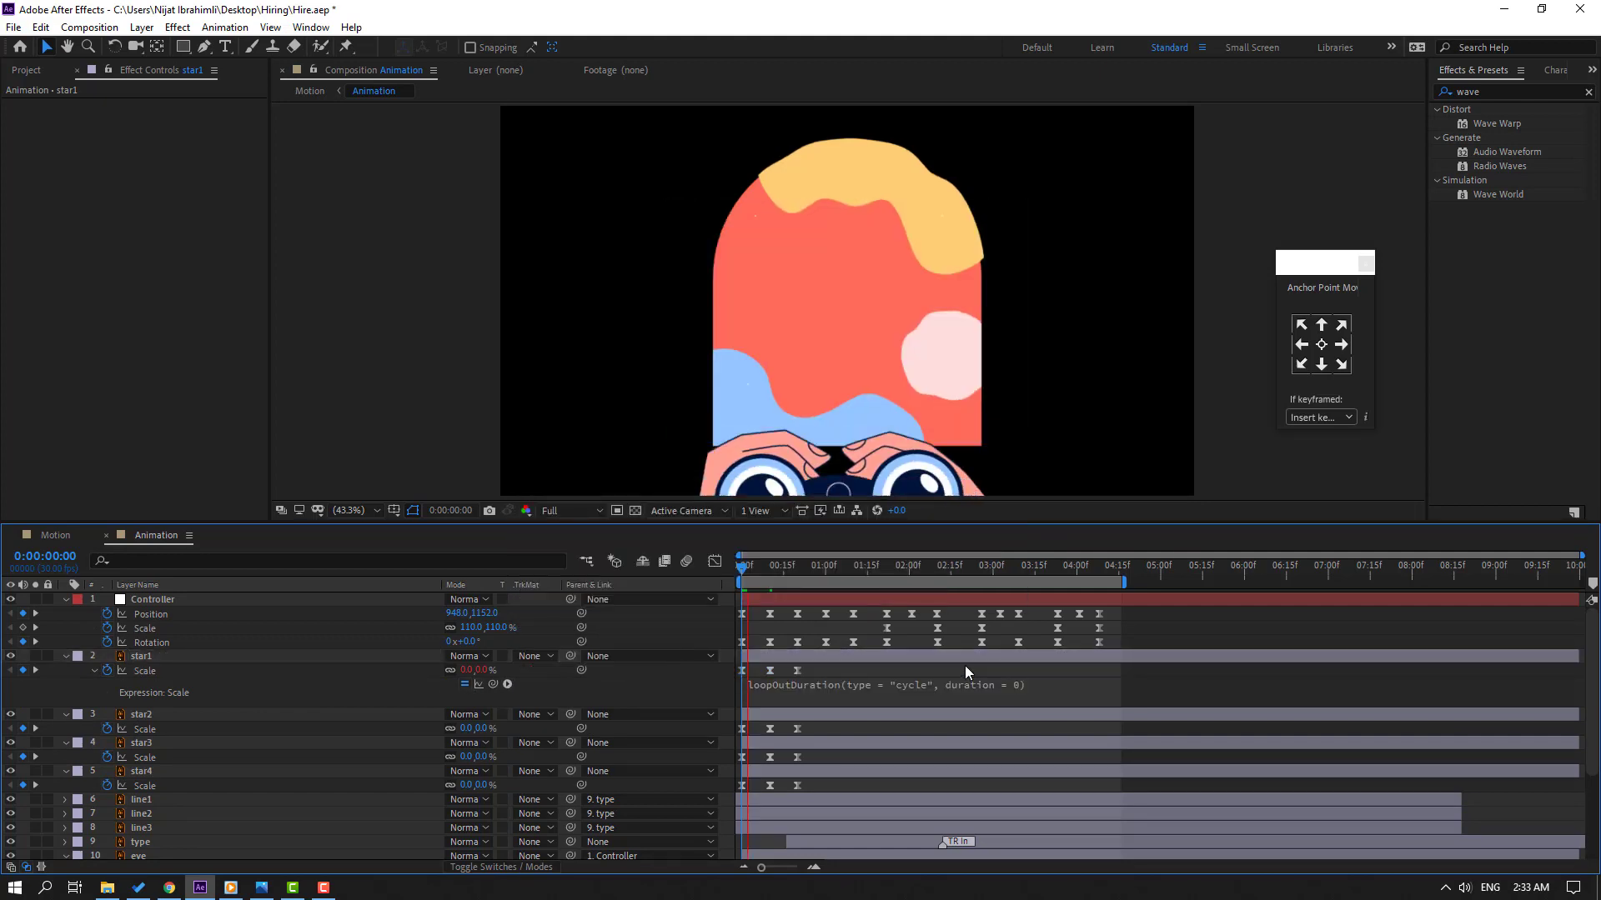
key(space)
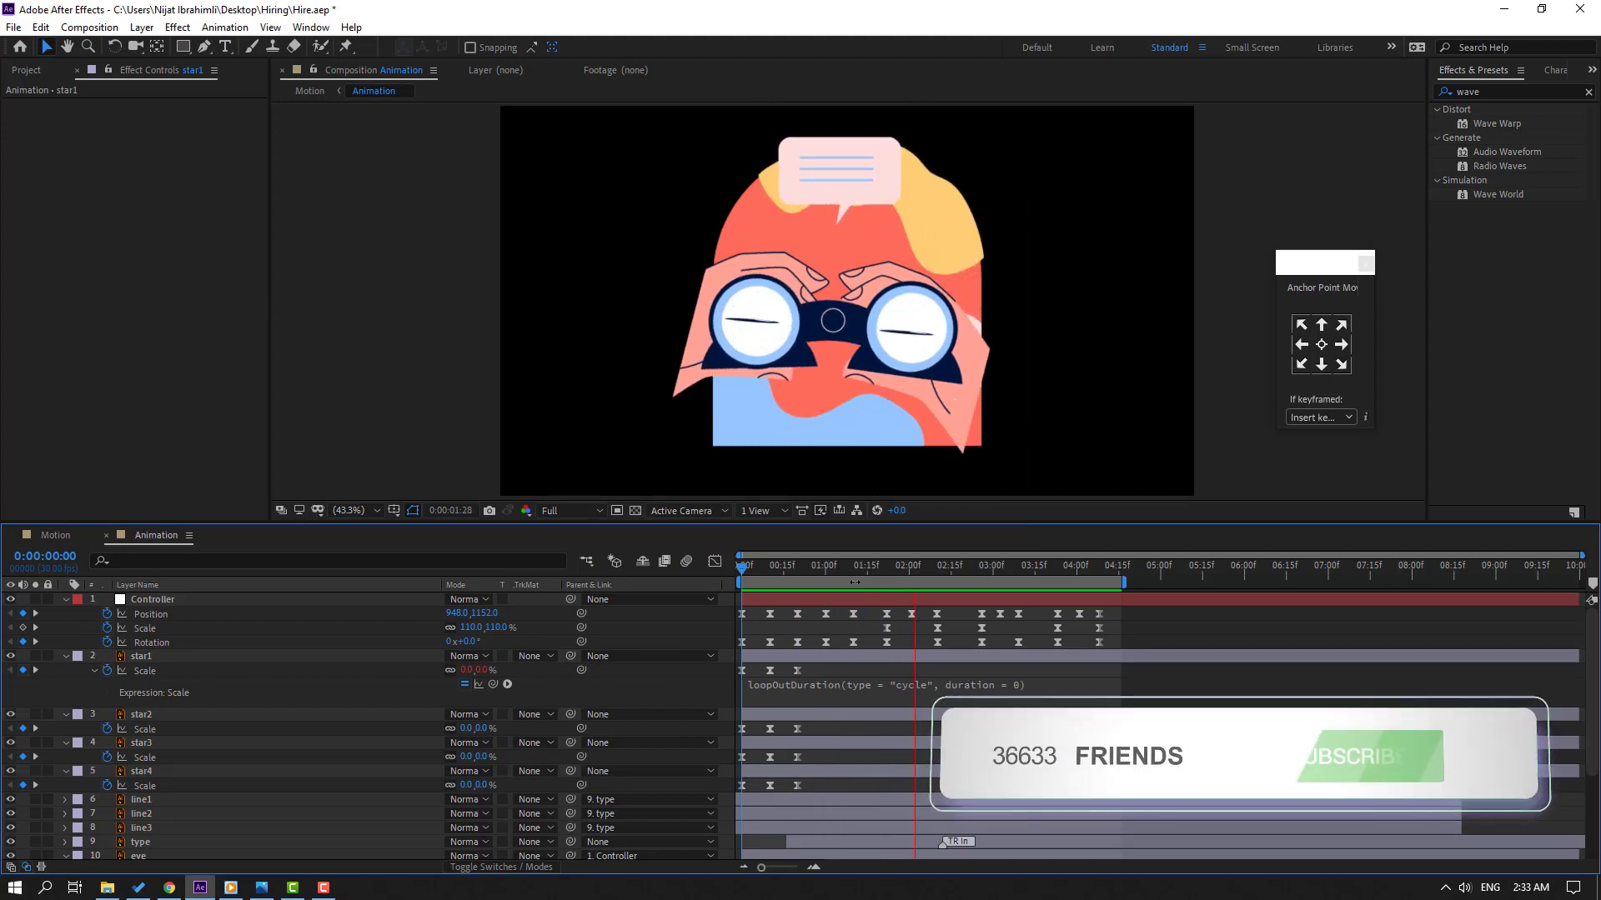
key(space)
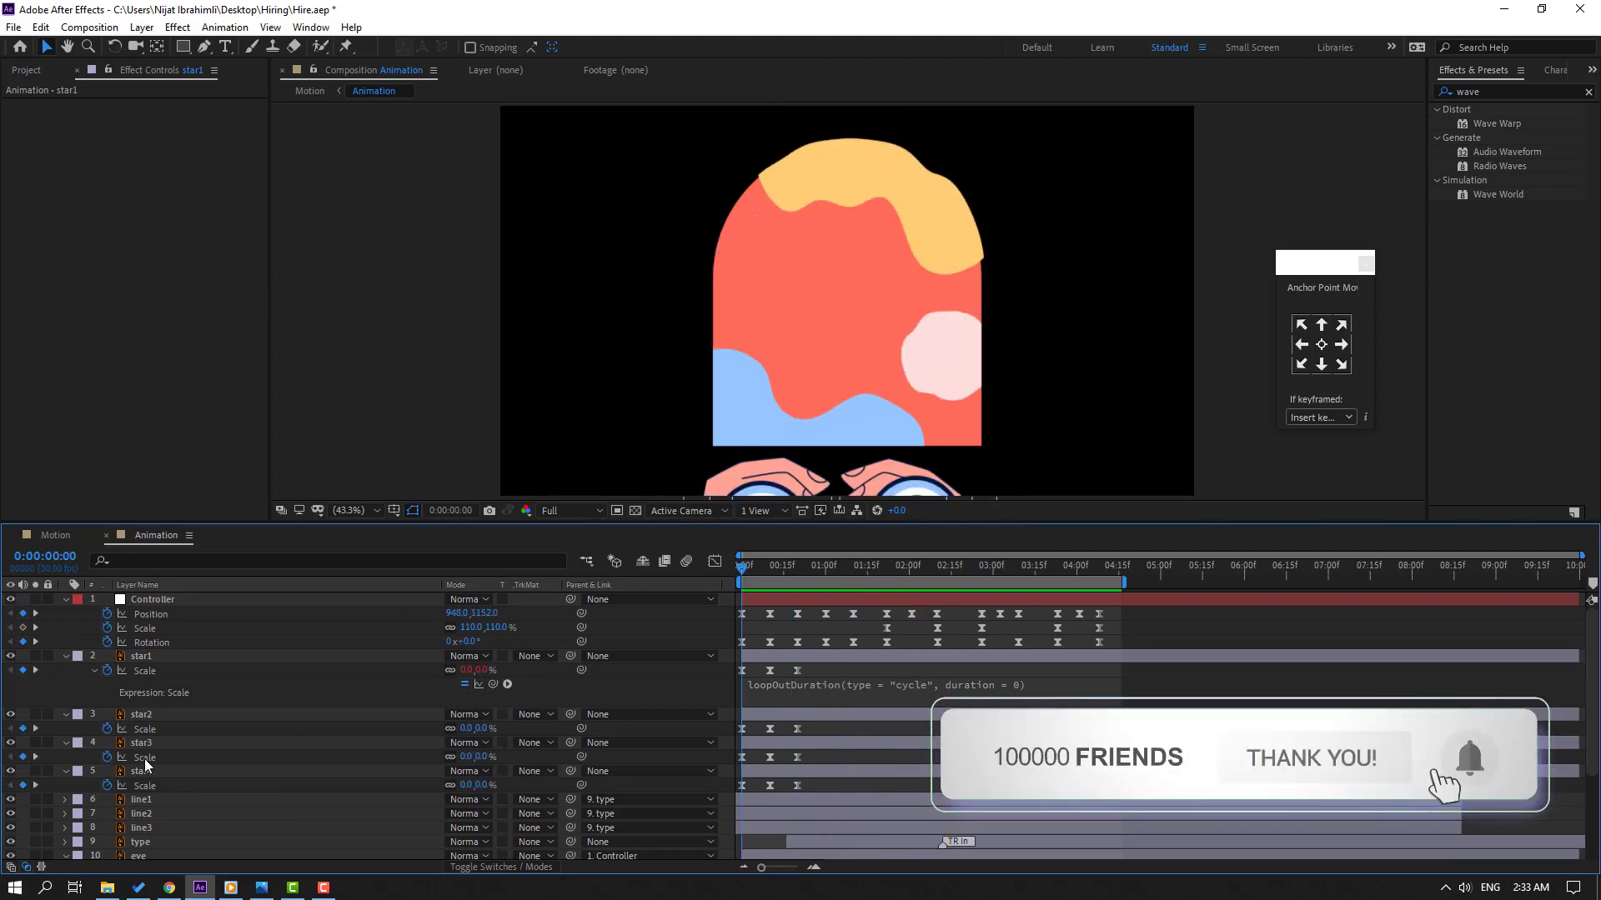
- Give star2's and star3's Scale the same loopOutDuration expression
alt+click(109, 730)
click(508, 742)
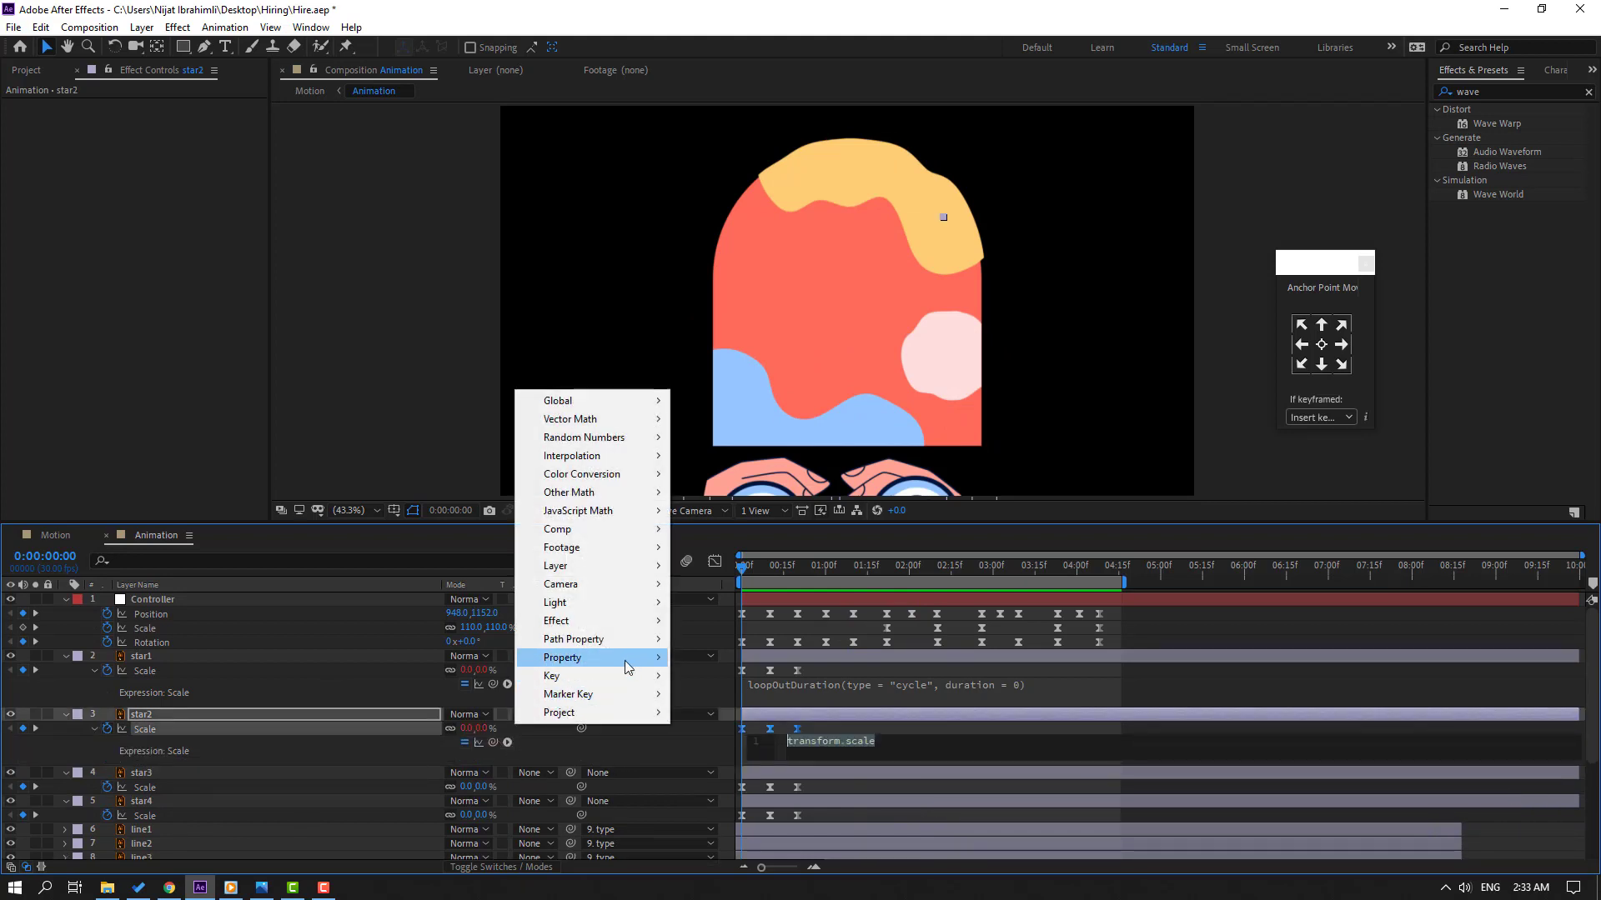
mouse_move(626, 655)
click(864, 495)
click(843, 725)
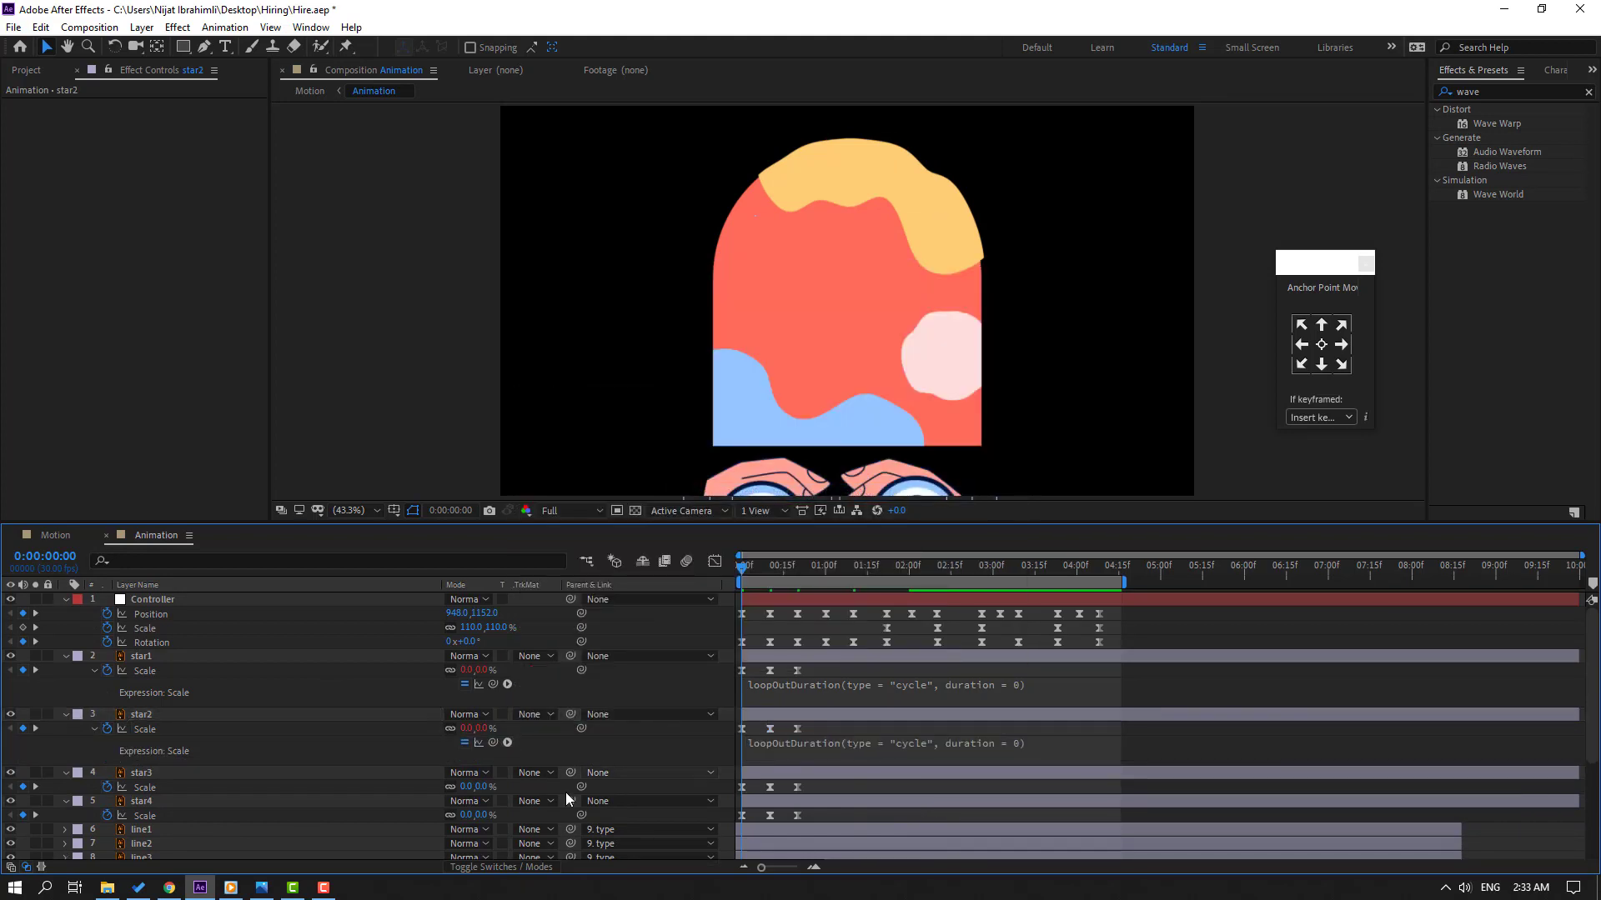
alt+click(108, 785)
click(508, 802)
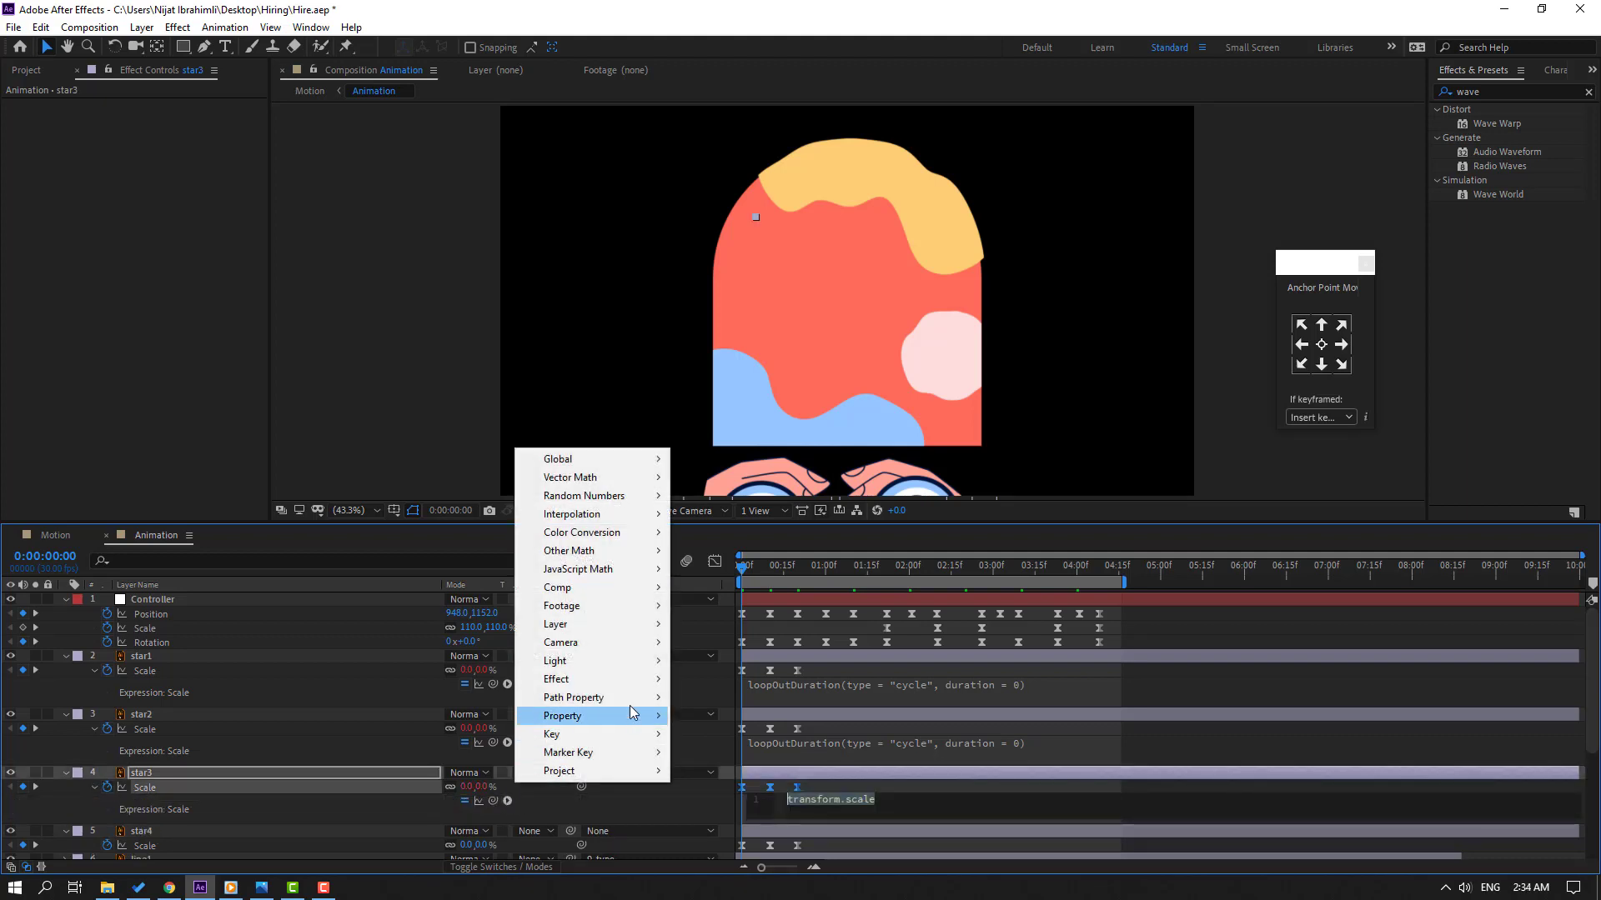
mouse_move(633, 717)
click(807, 467)
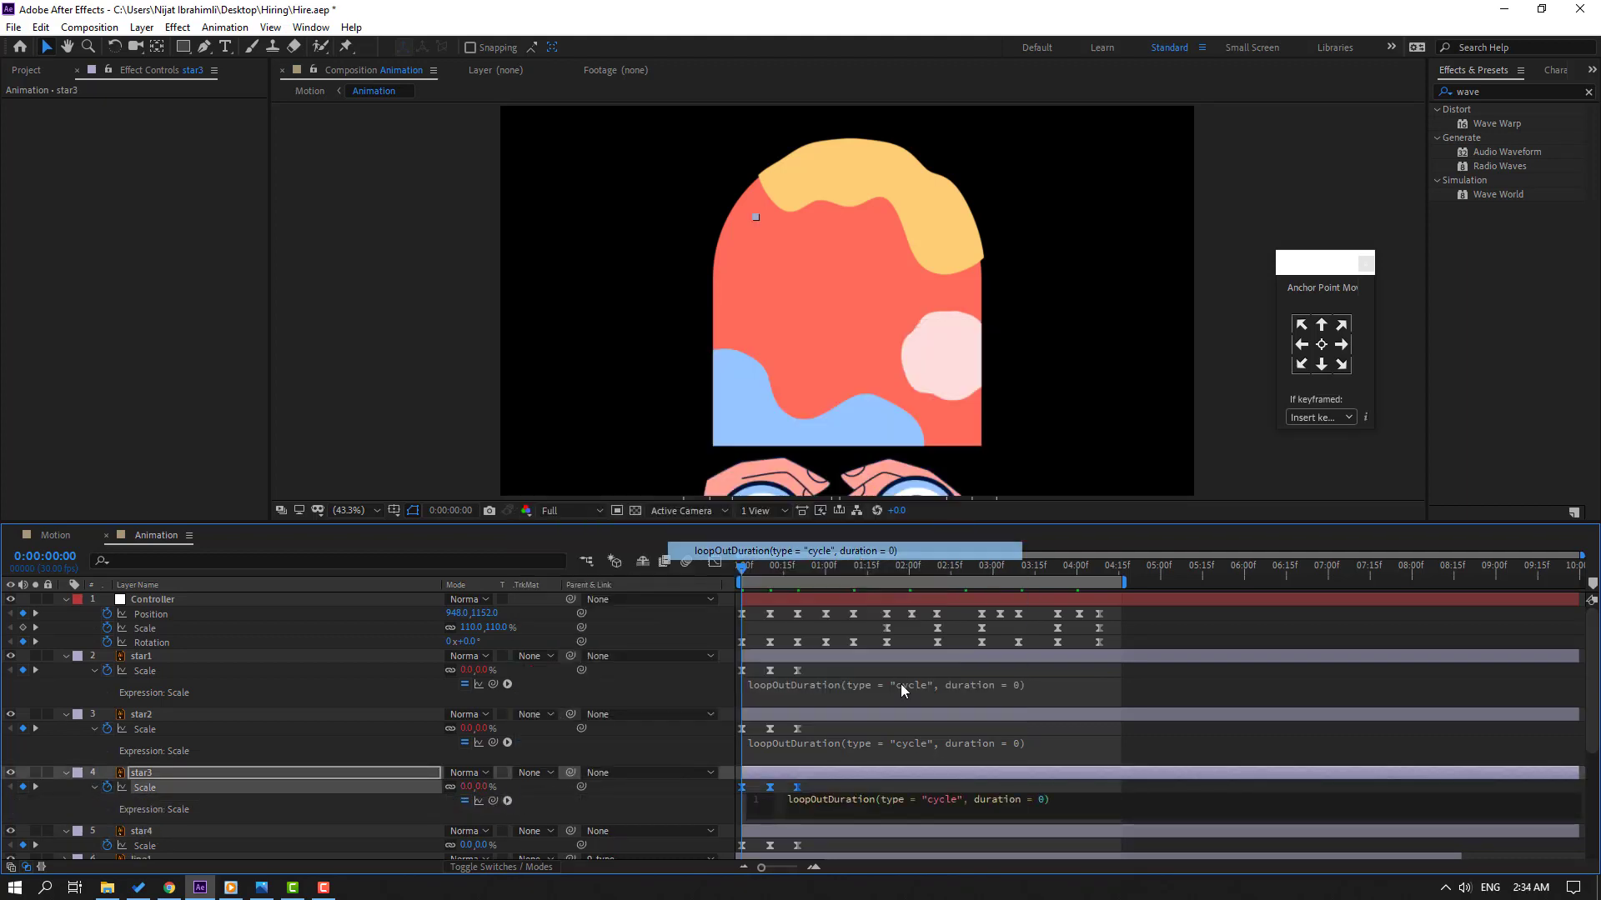
click(897, 783)
- Add the loopOutDuration expression to star4's Scale and collapse its properties
scroll(375, 796, down, 2)
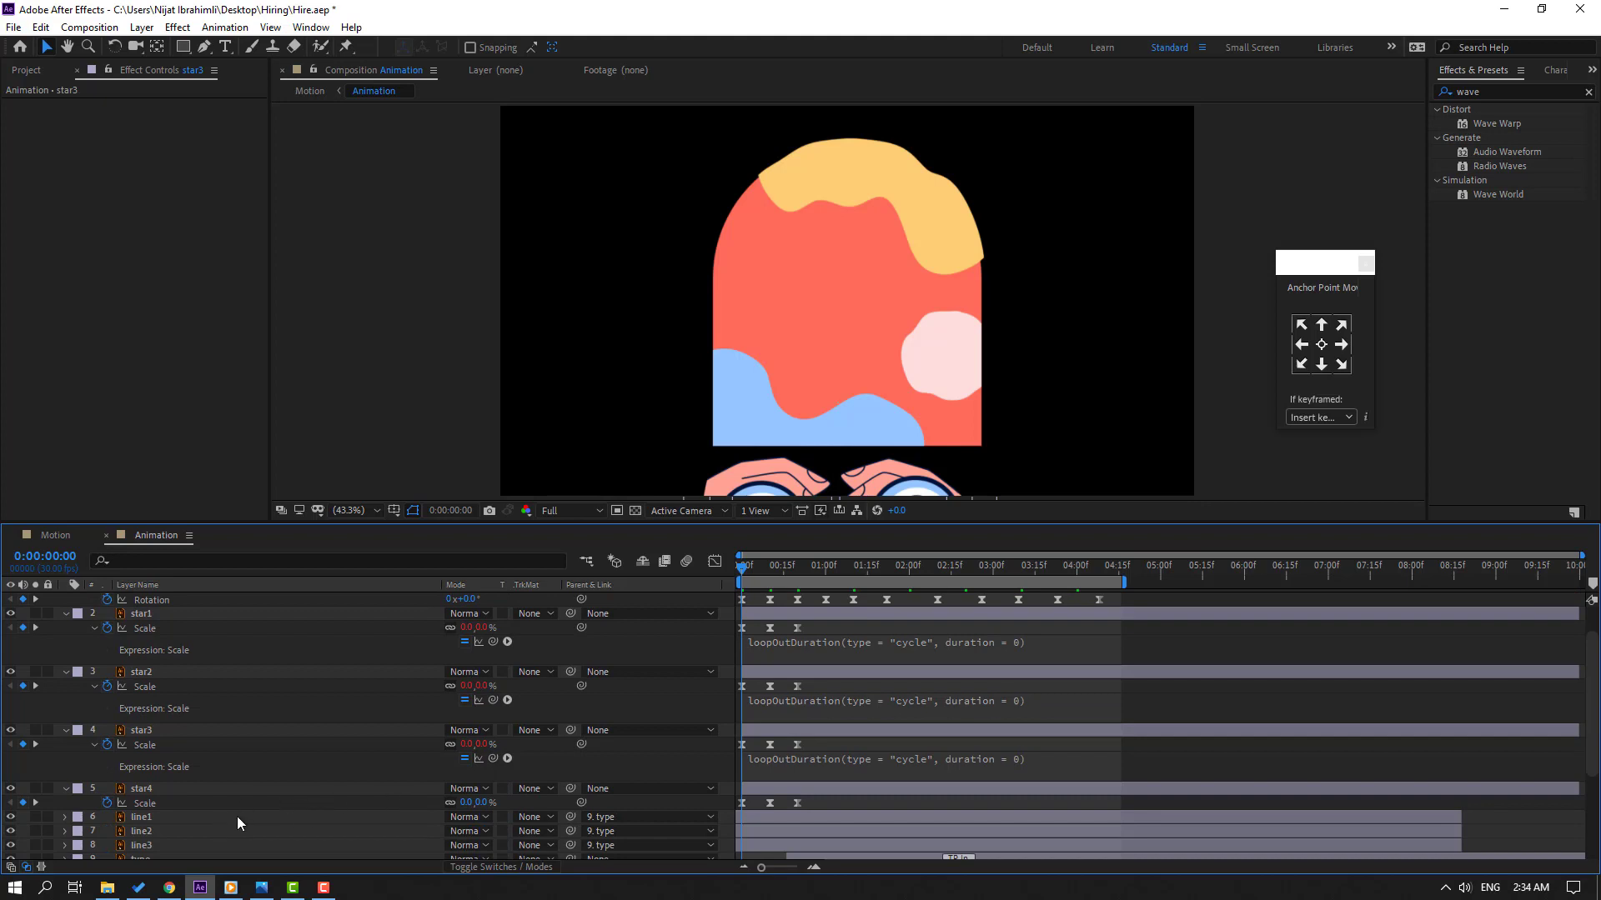
alt+click(109, 803)
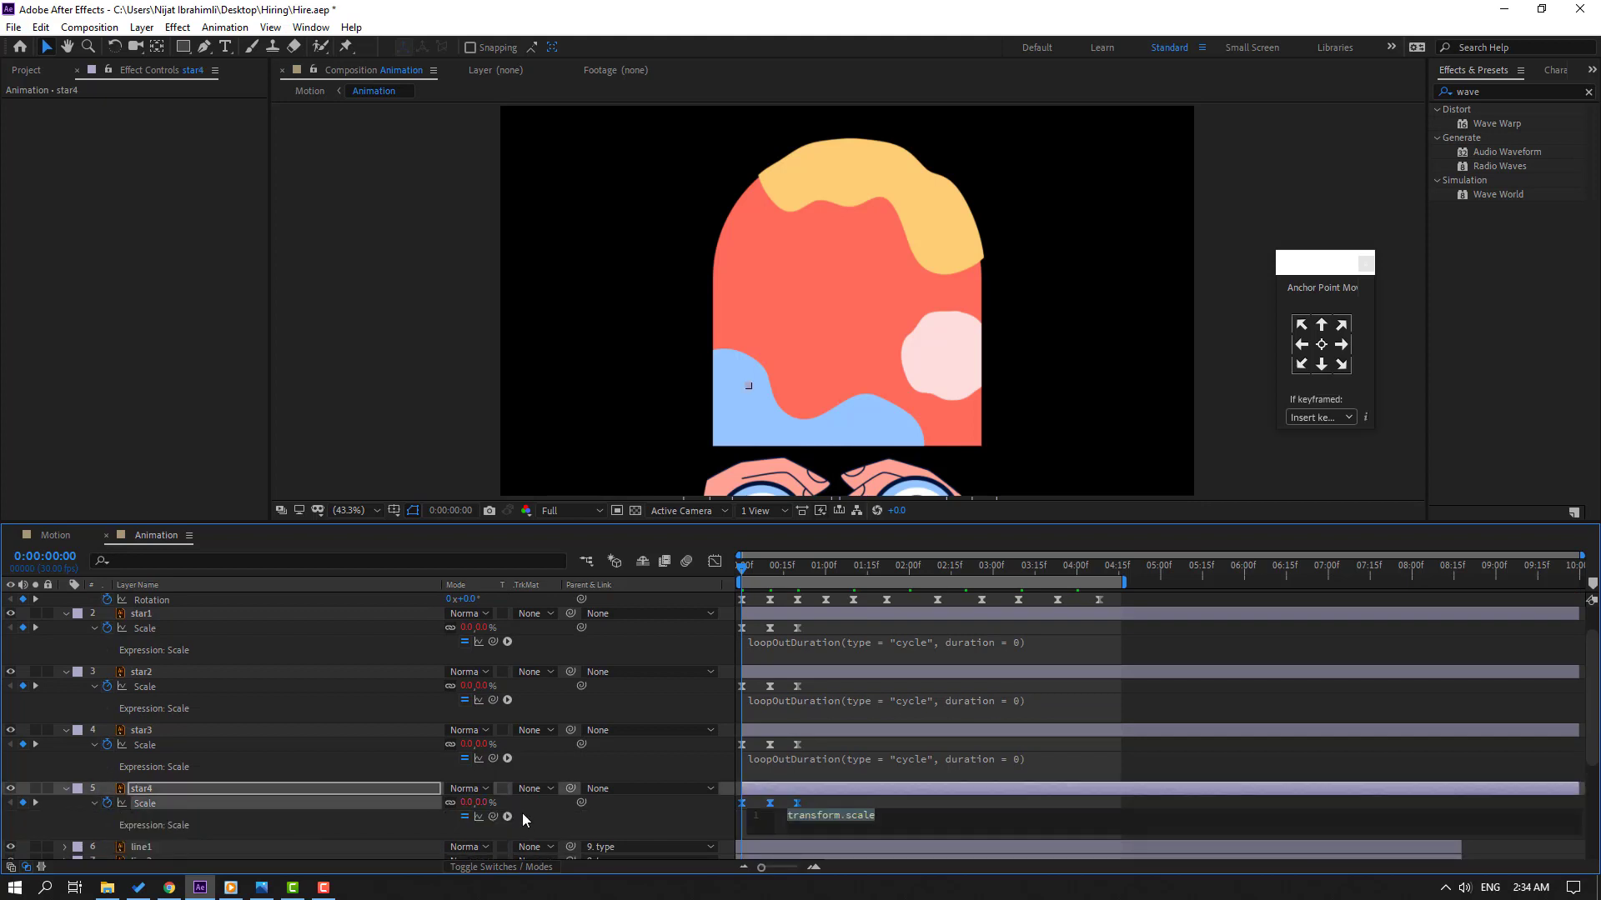
click(508, 816)
mouse_move(588, 728)
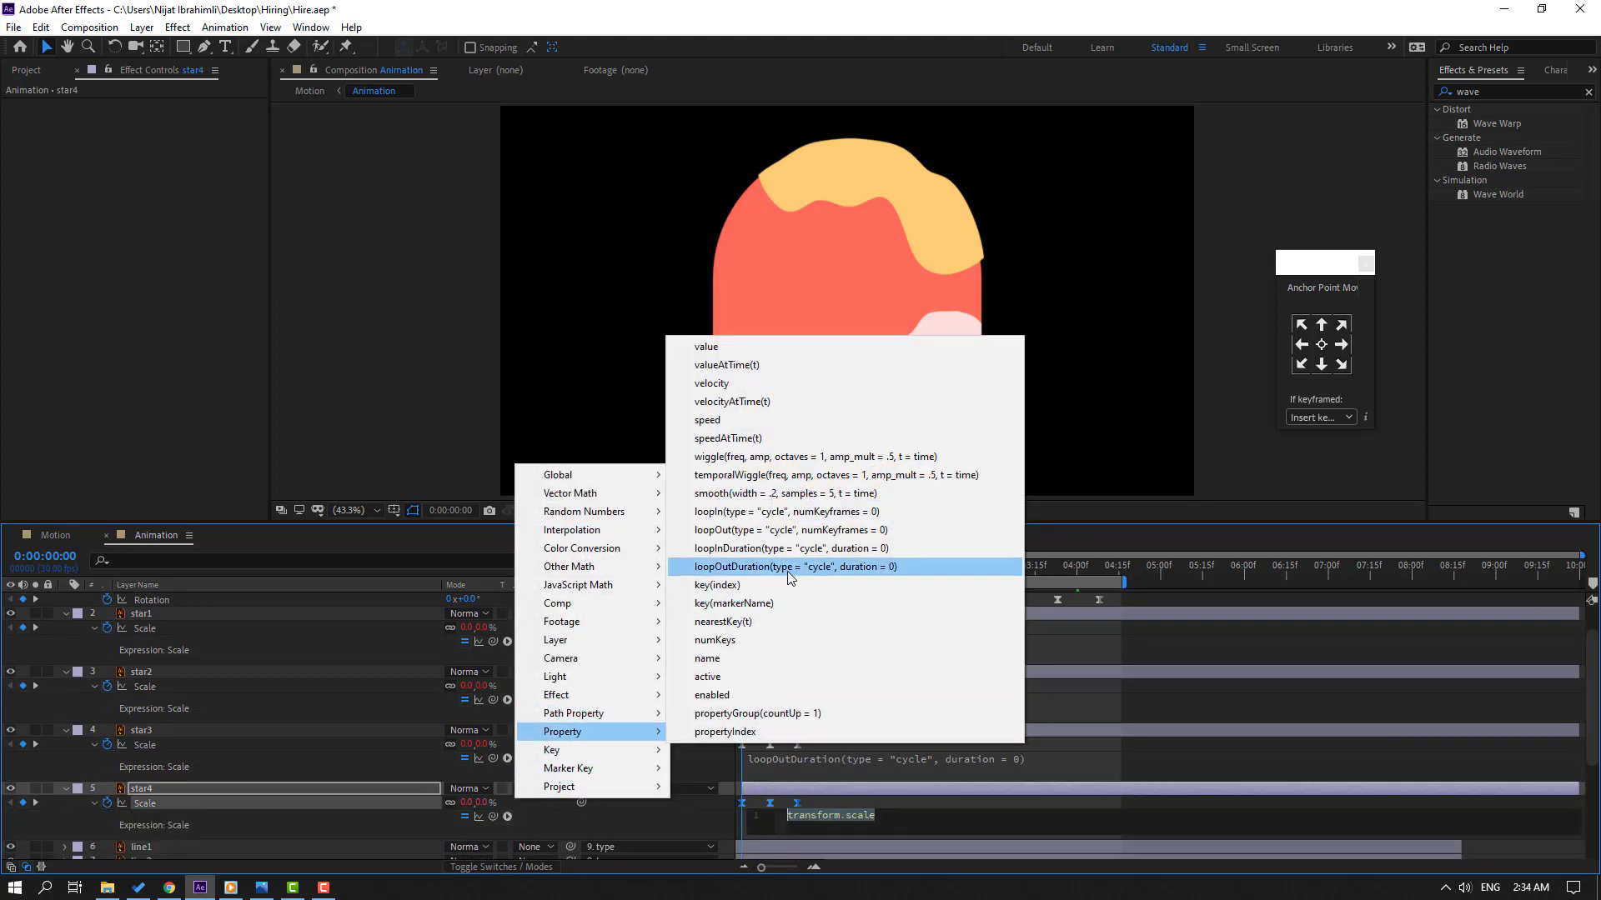
click(792, 566)
click(823, 796)
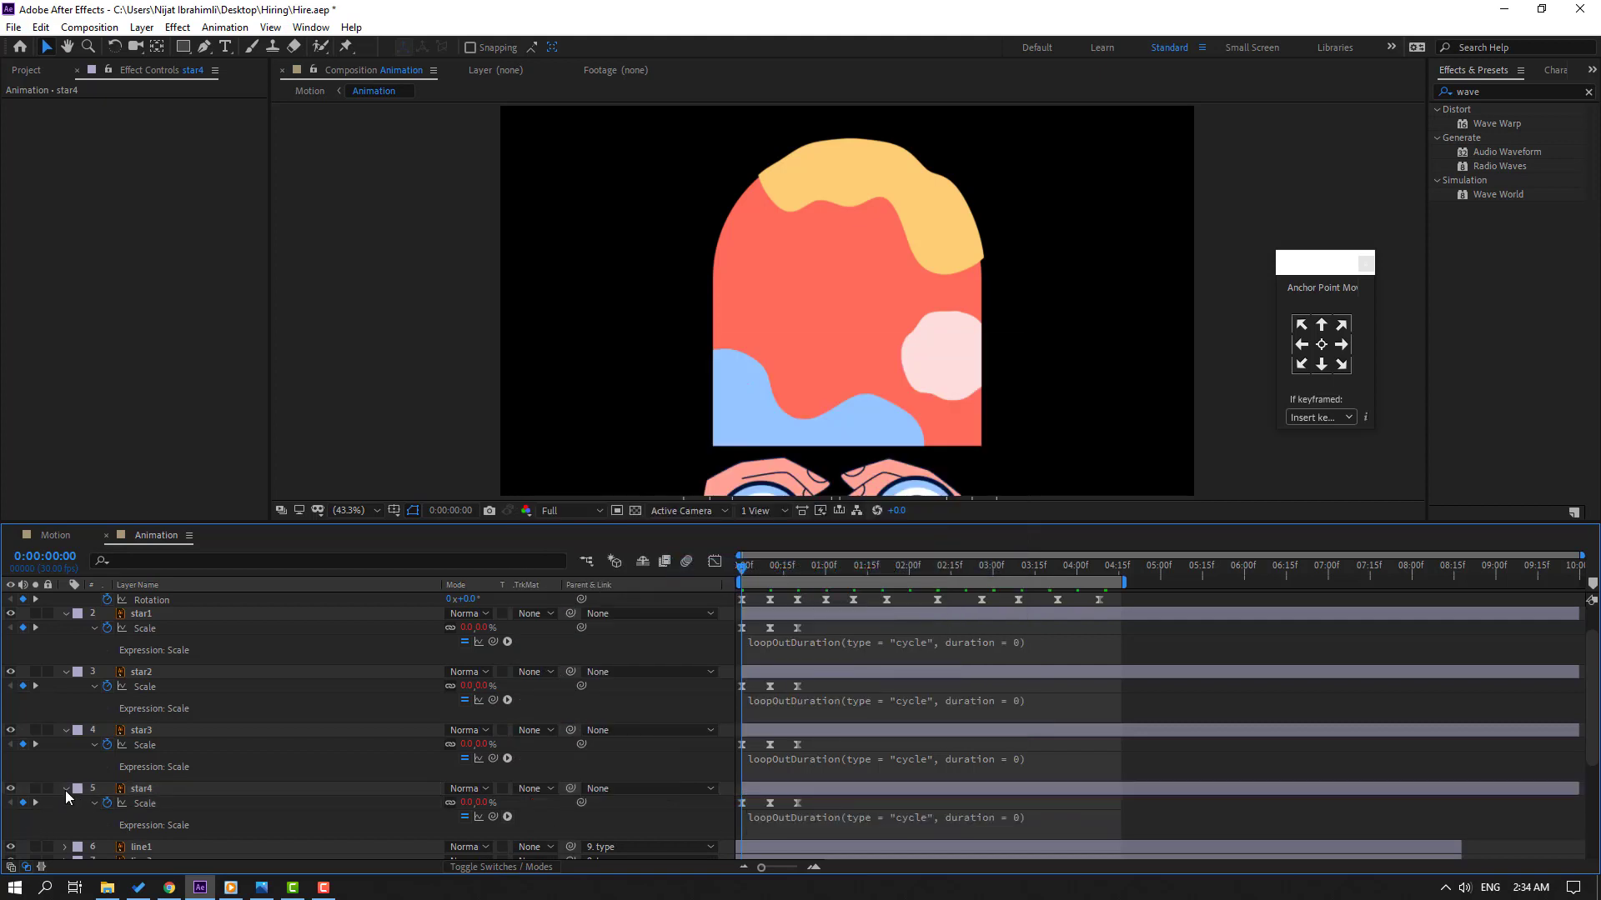
click(66, 790)
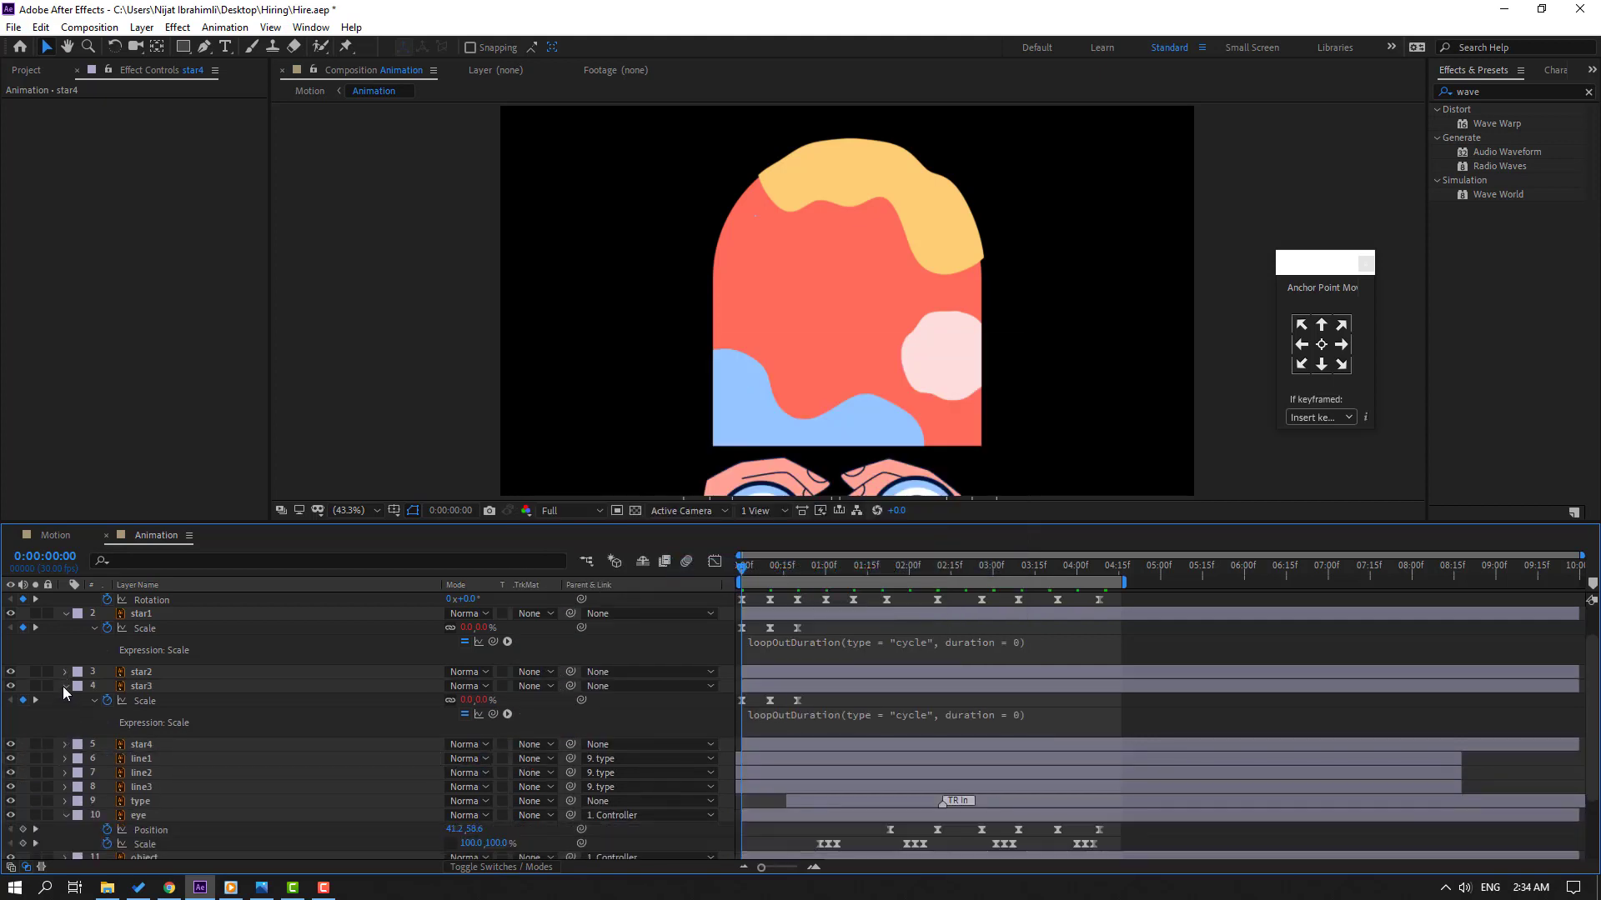
- Slide star1 and star3 a few frames later in the timeline and preview the staggered pops
click(65, 672)
click(66, 615)
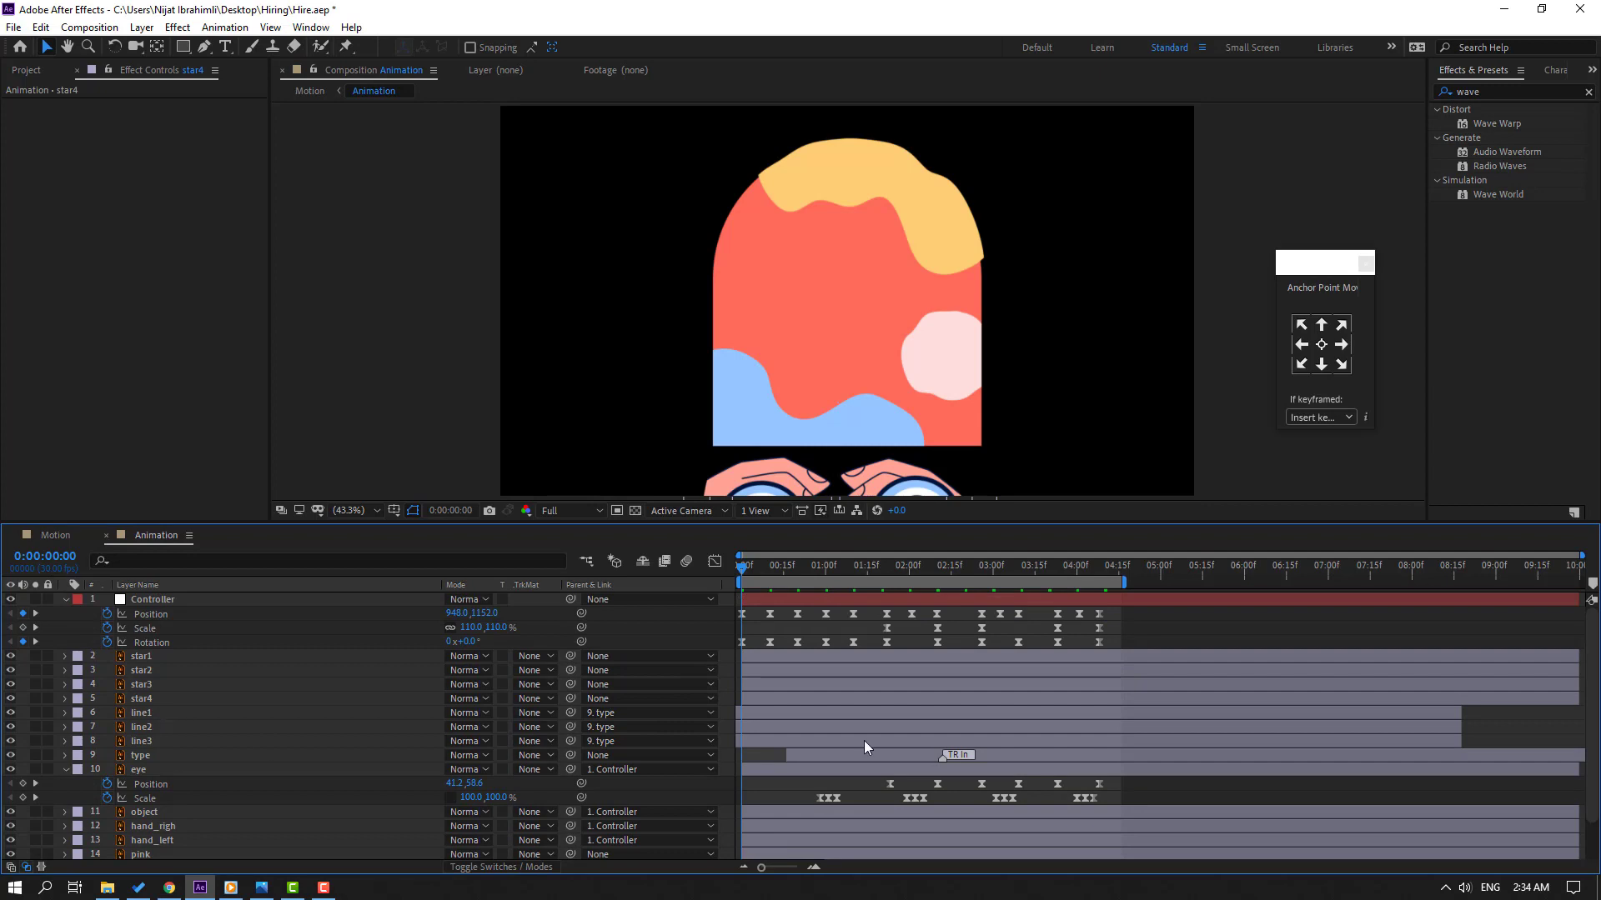
click(758, 654)
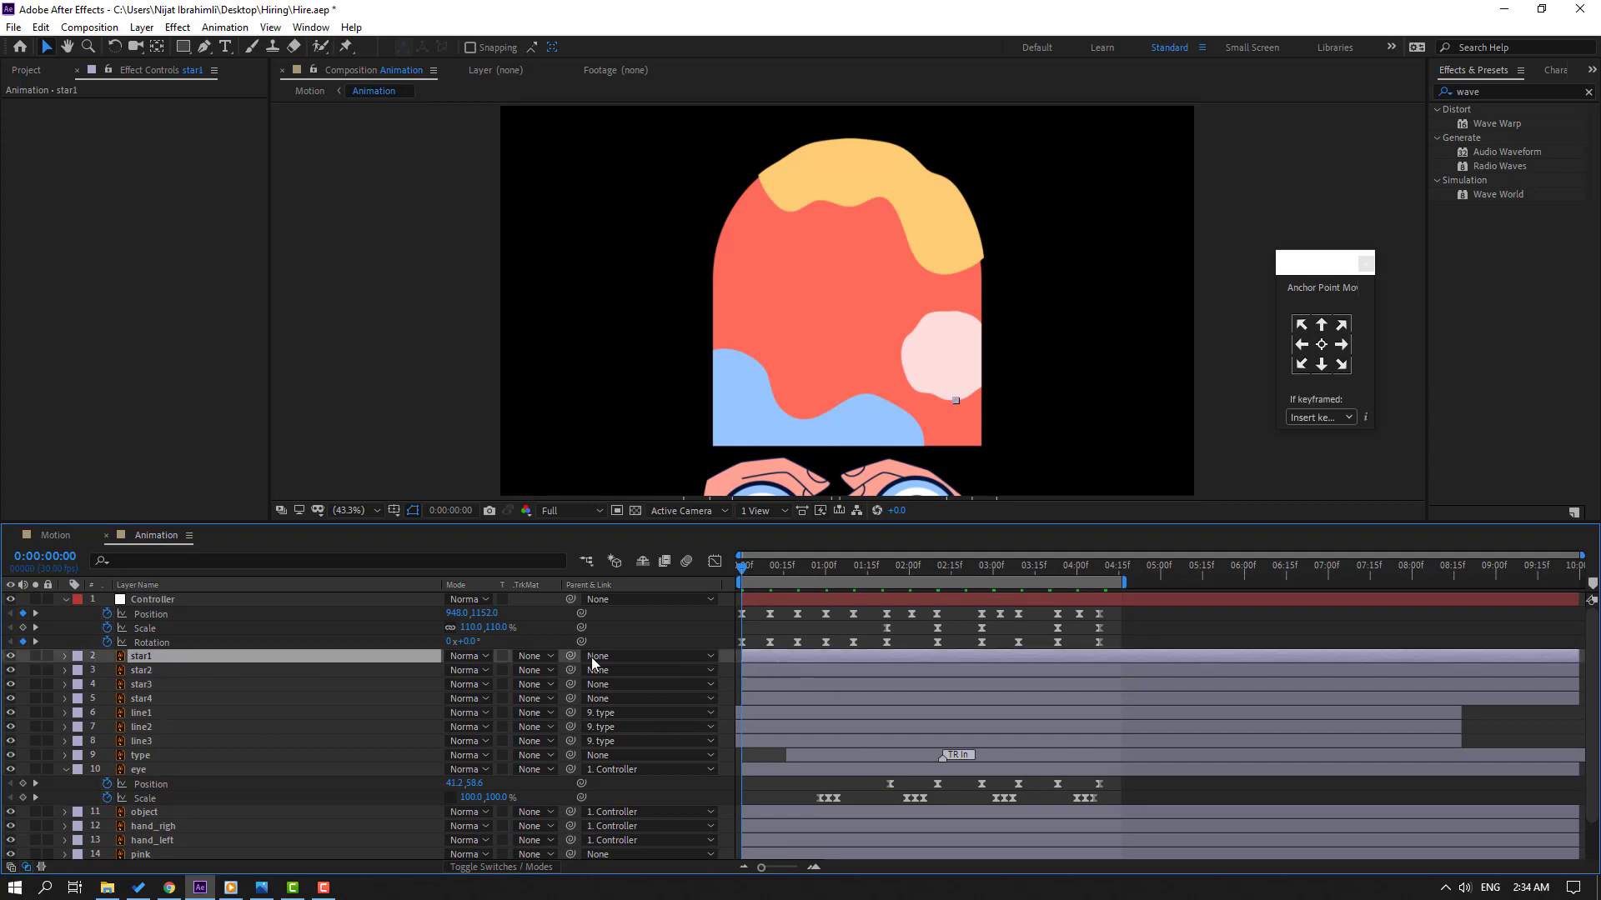
click(785, 685)
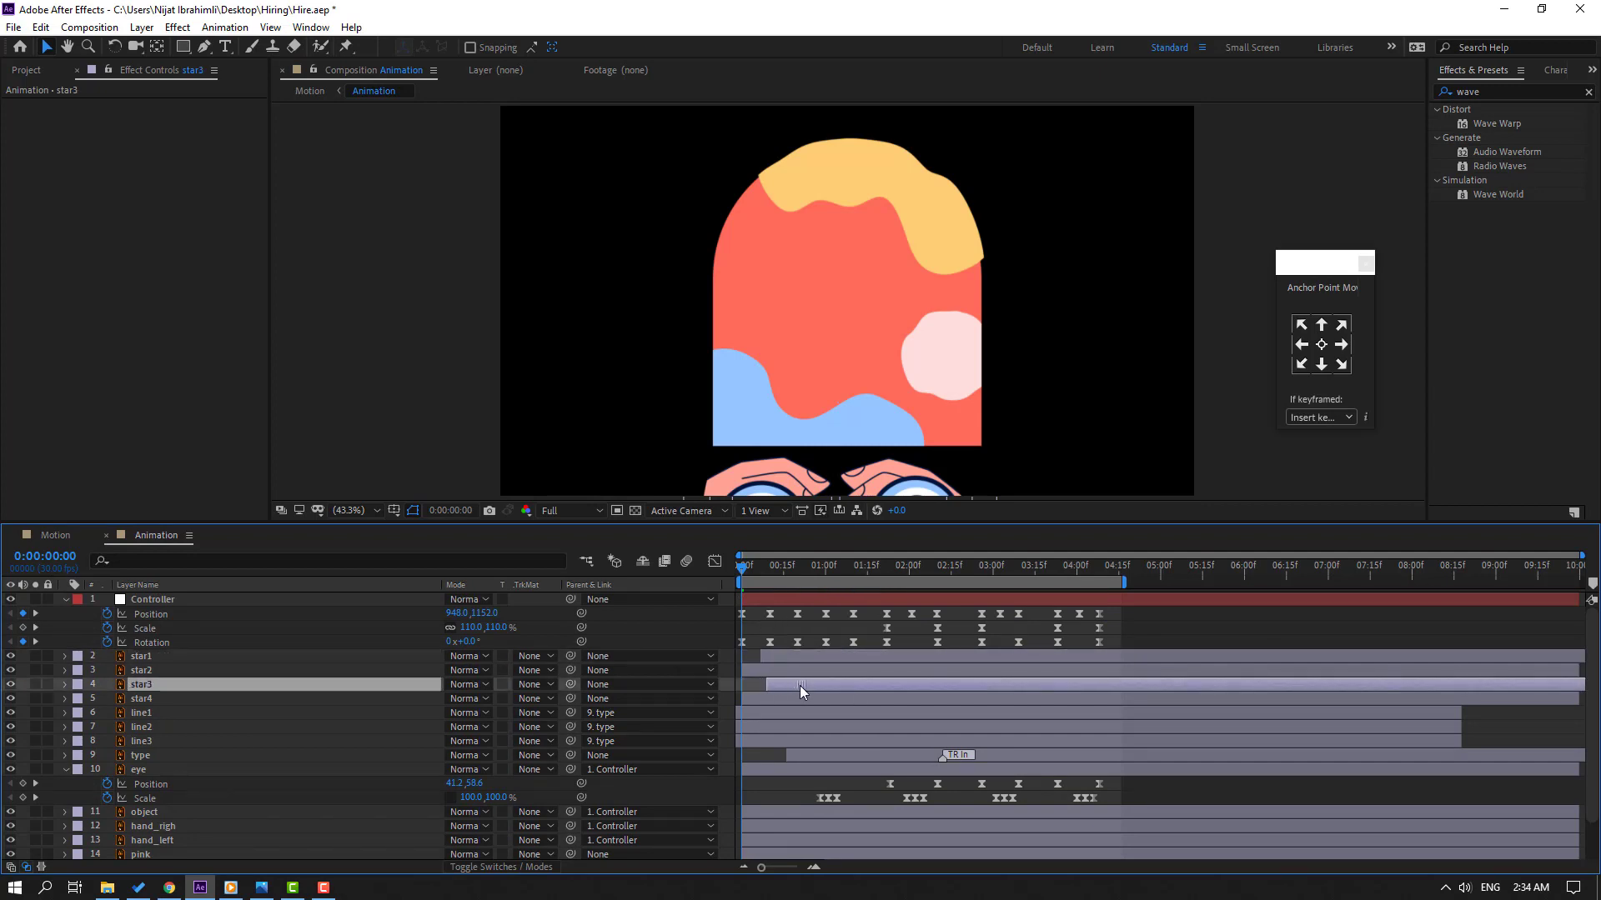
drag(804, 686, 787, 658)
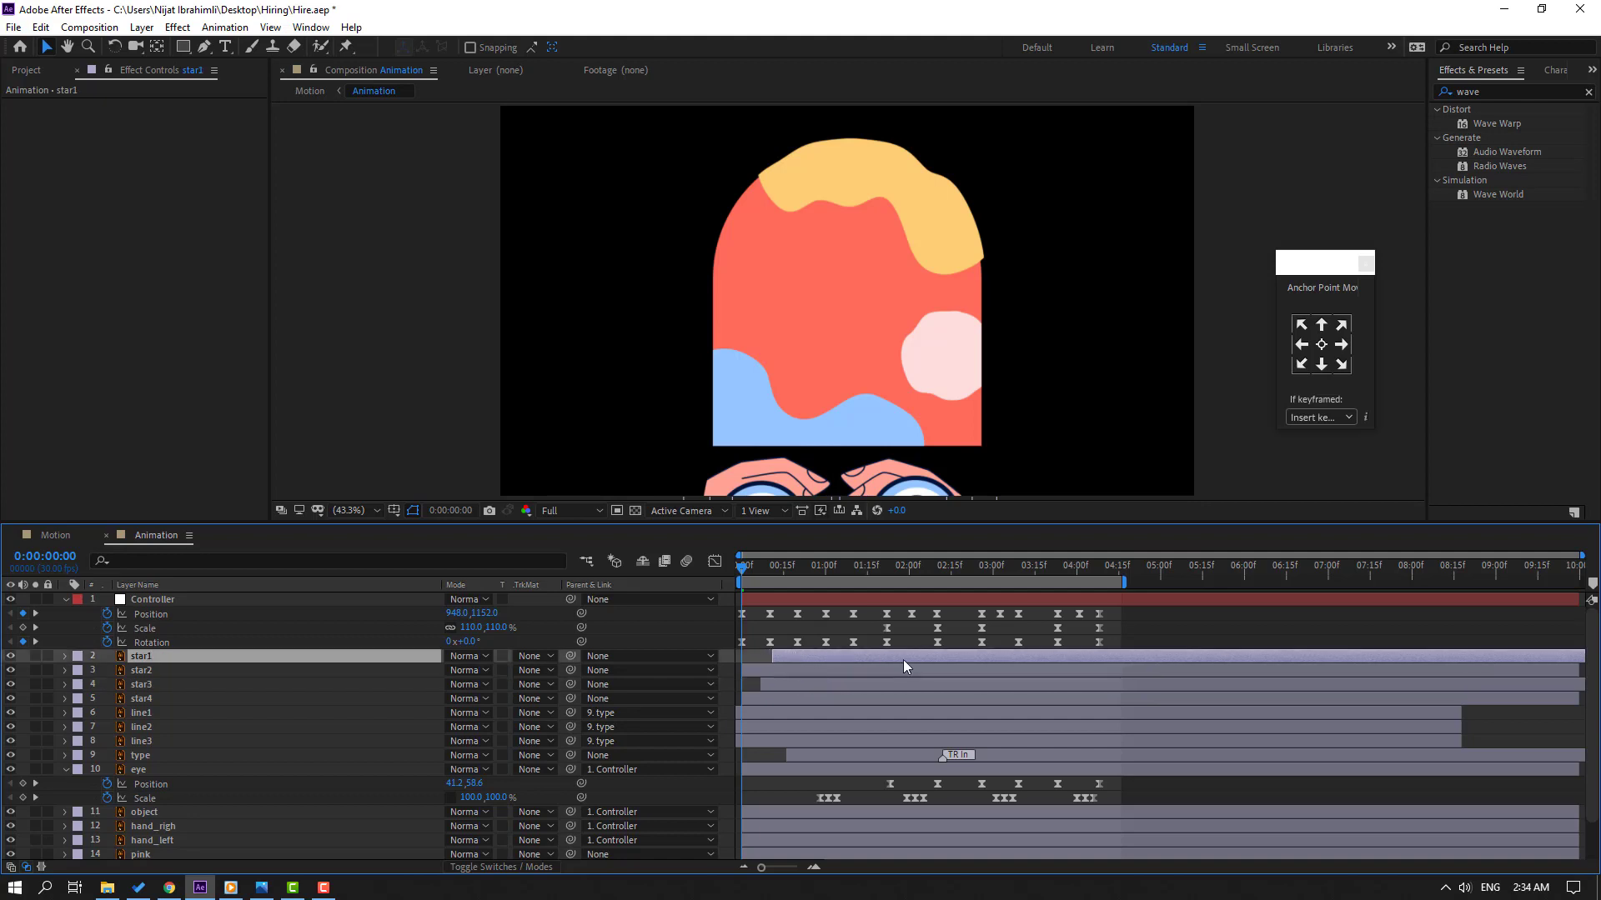
key(space)
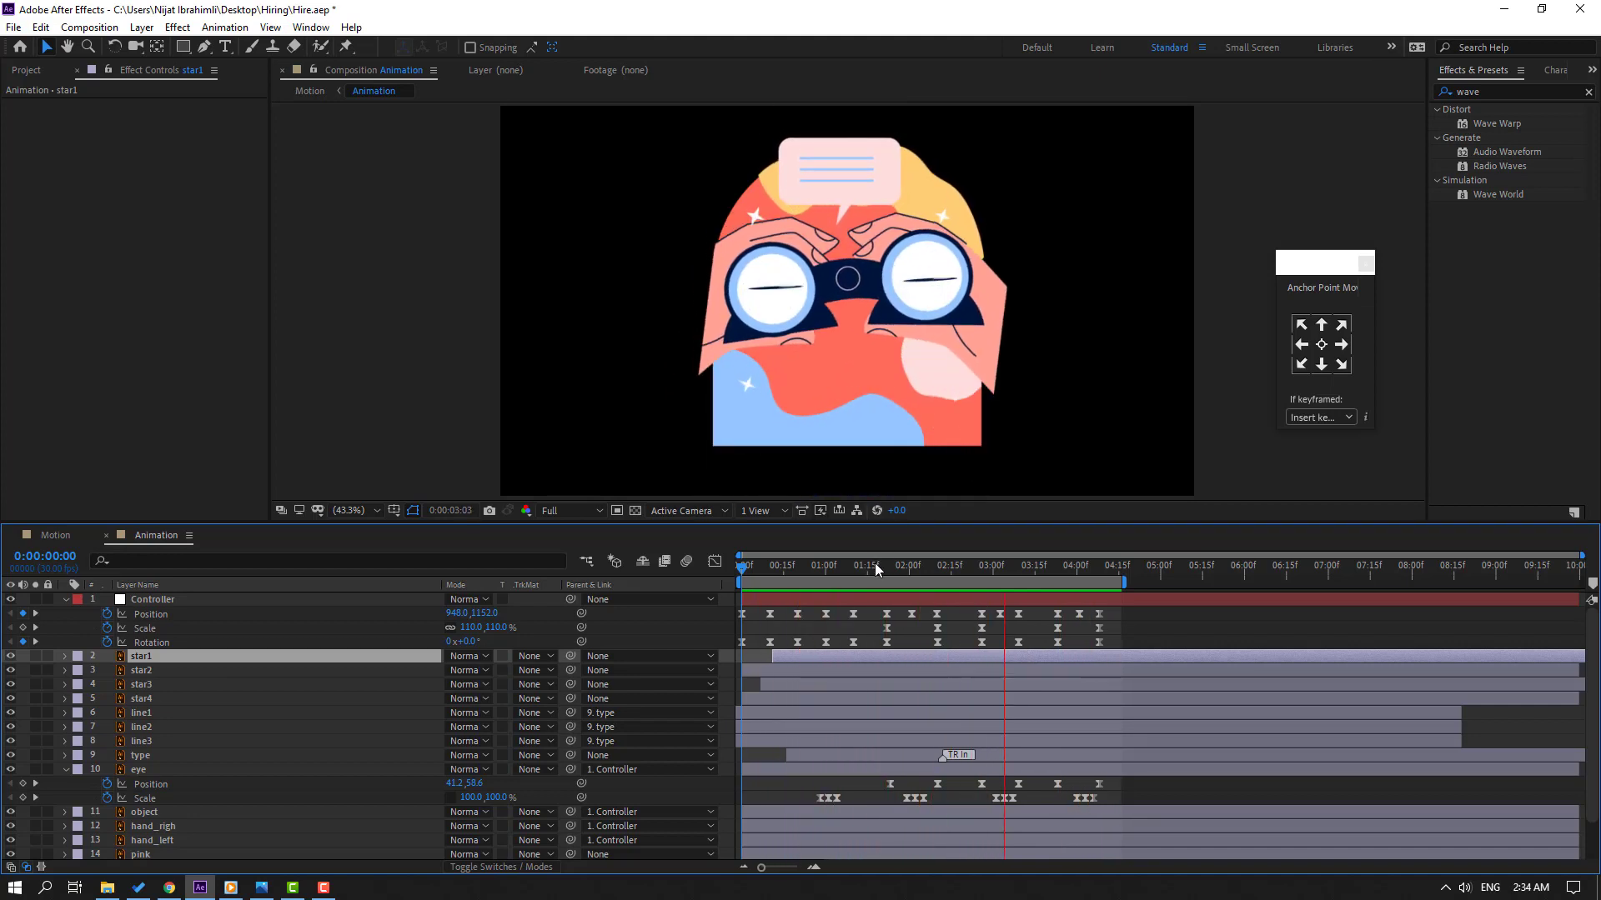
key(space)
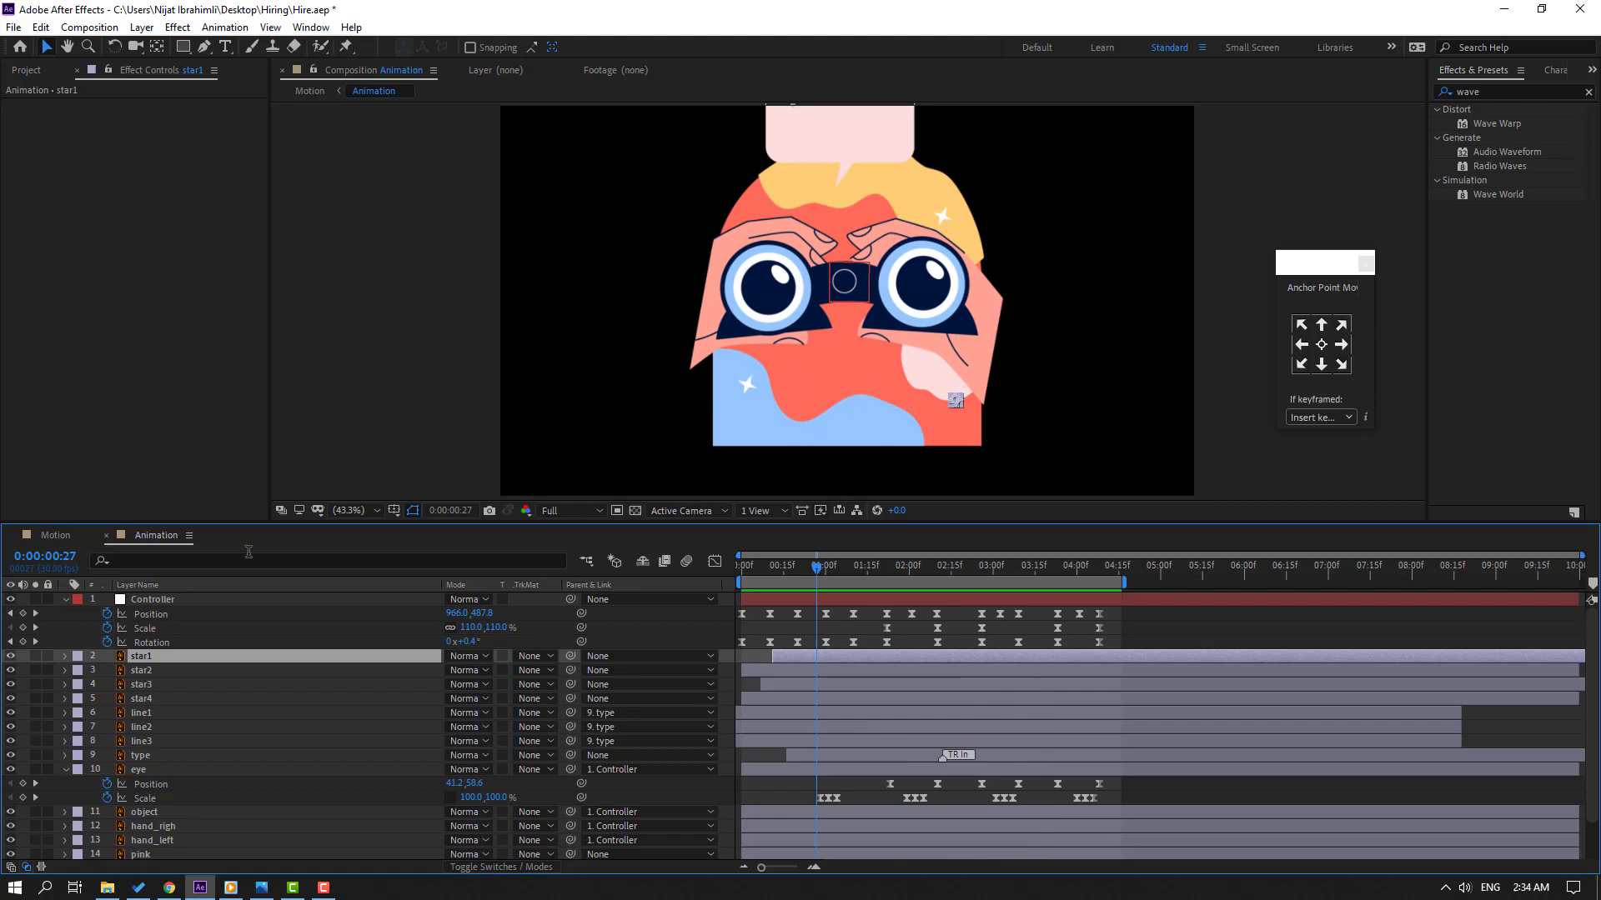
- Preview and scrub the Motion composition, then clear the layer selection
click(55, 536)
key(space)
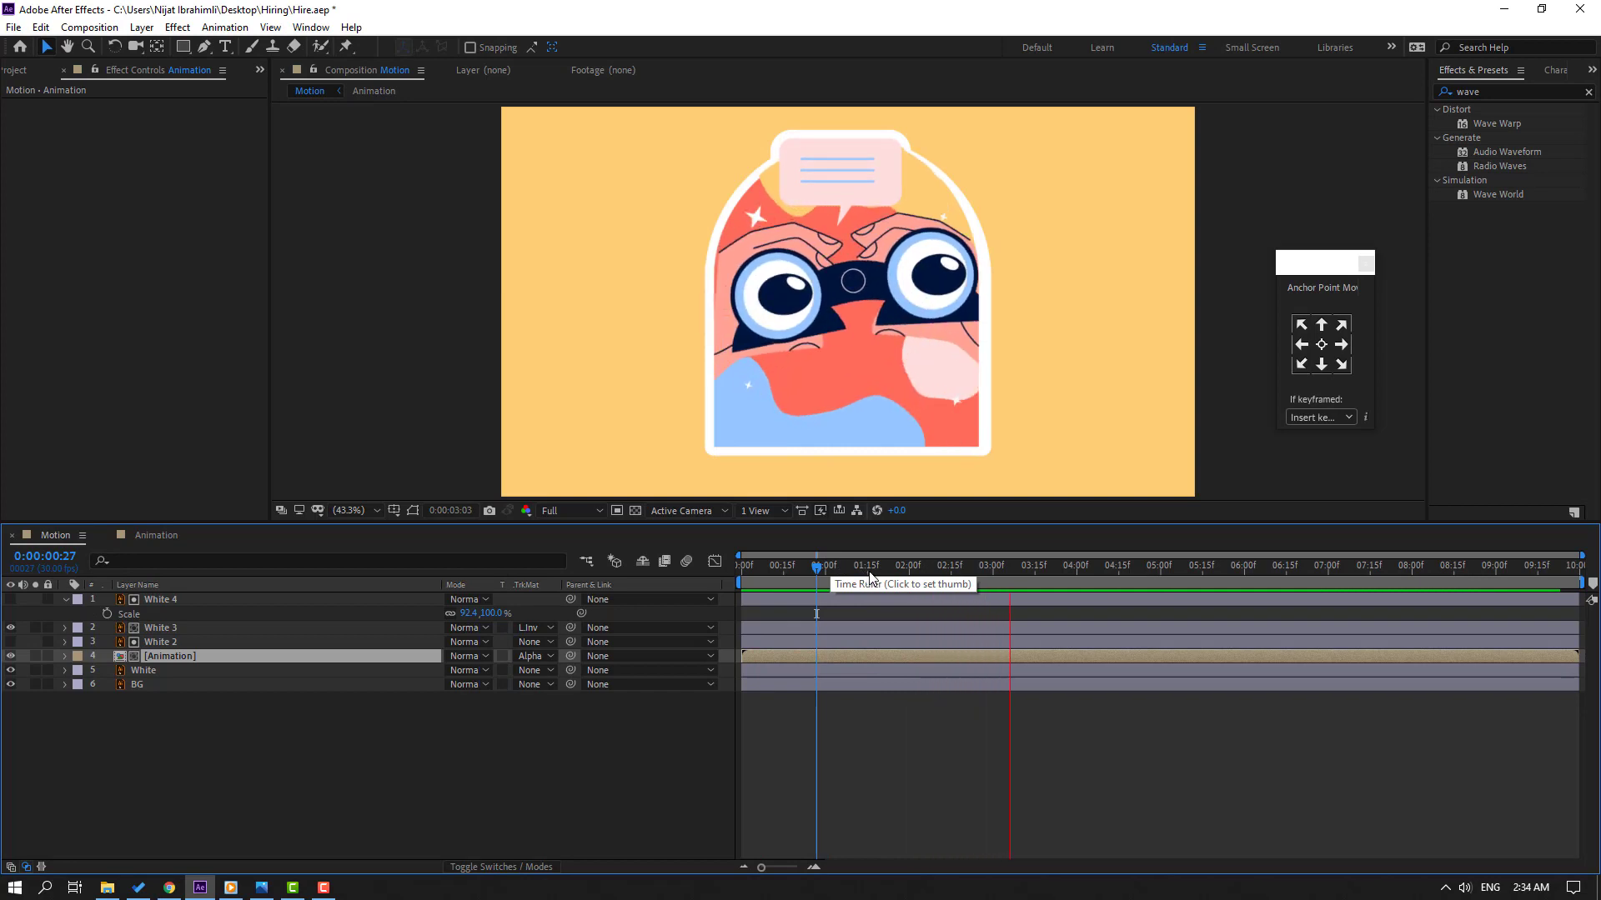
key(space)
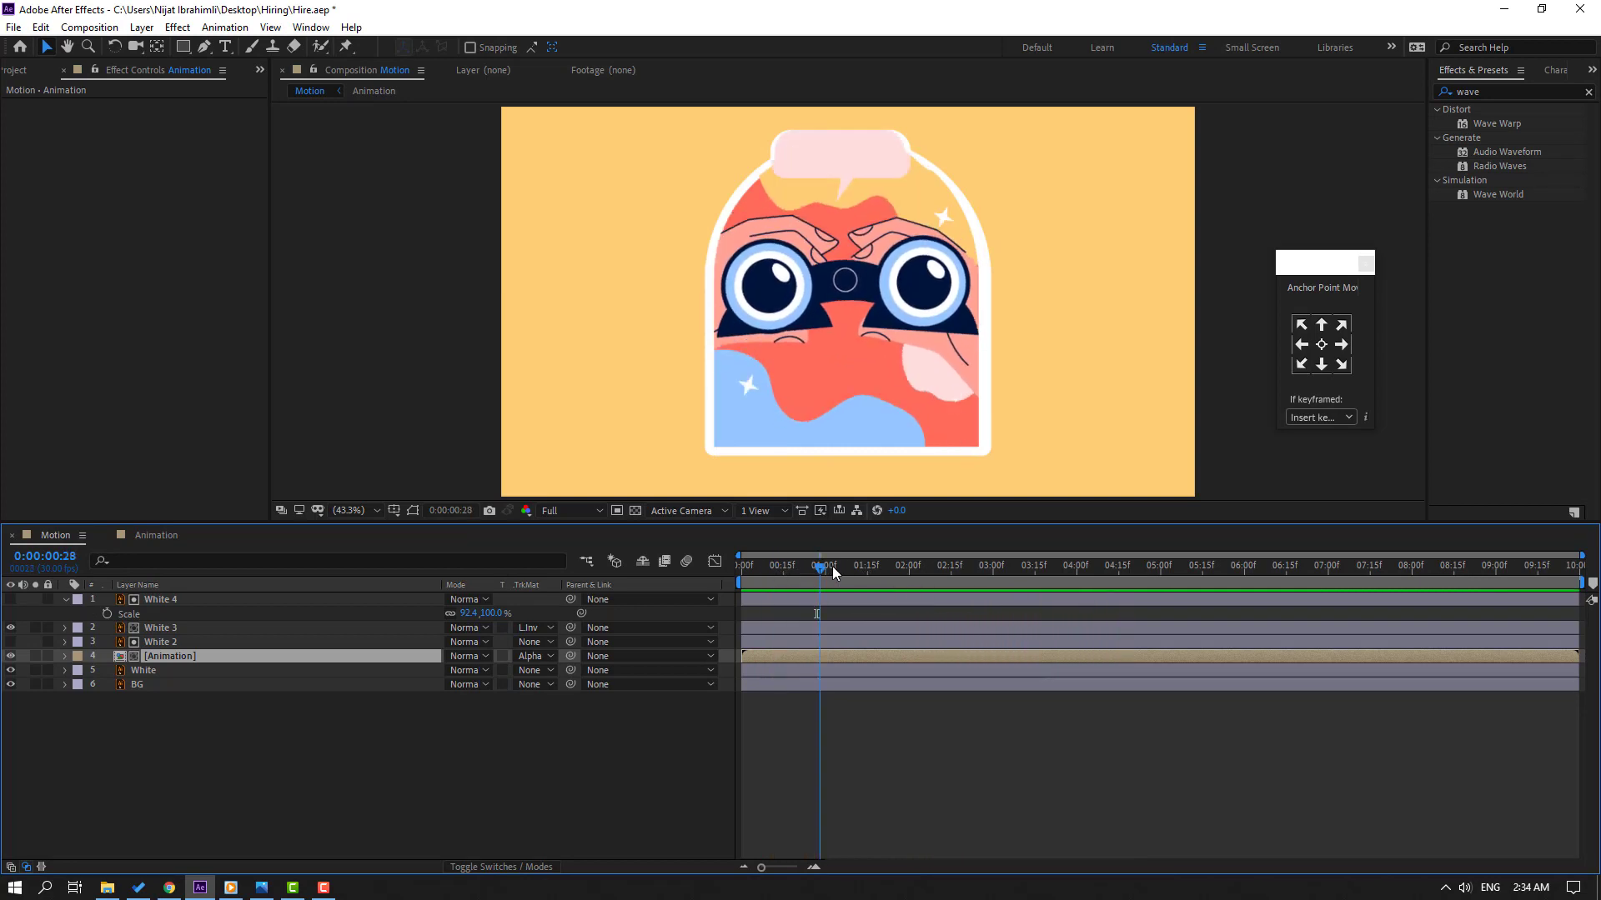
drag(832, 567, 654, 643)
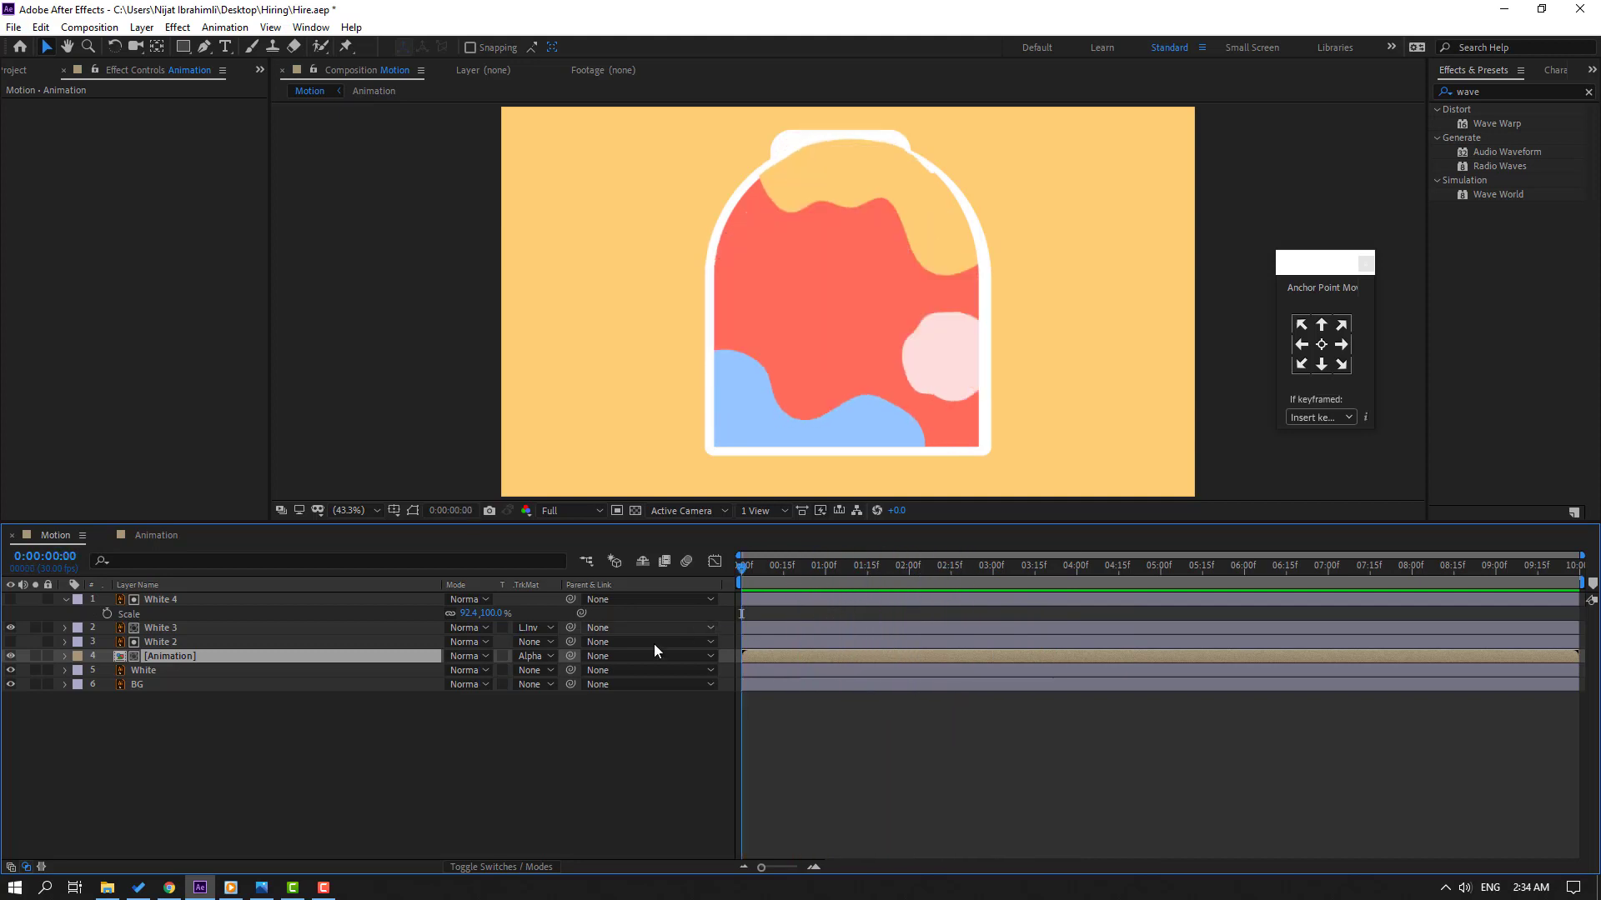
click(352, 807)
- Add a Null Object layer to Motion and show its outline in the viewer
right_click(163, 737)
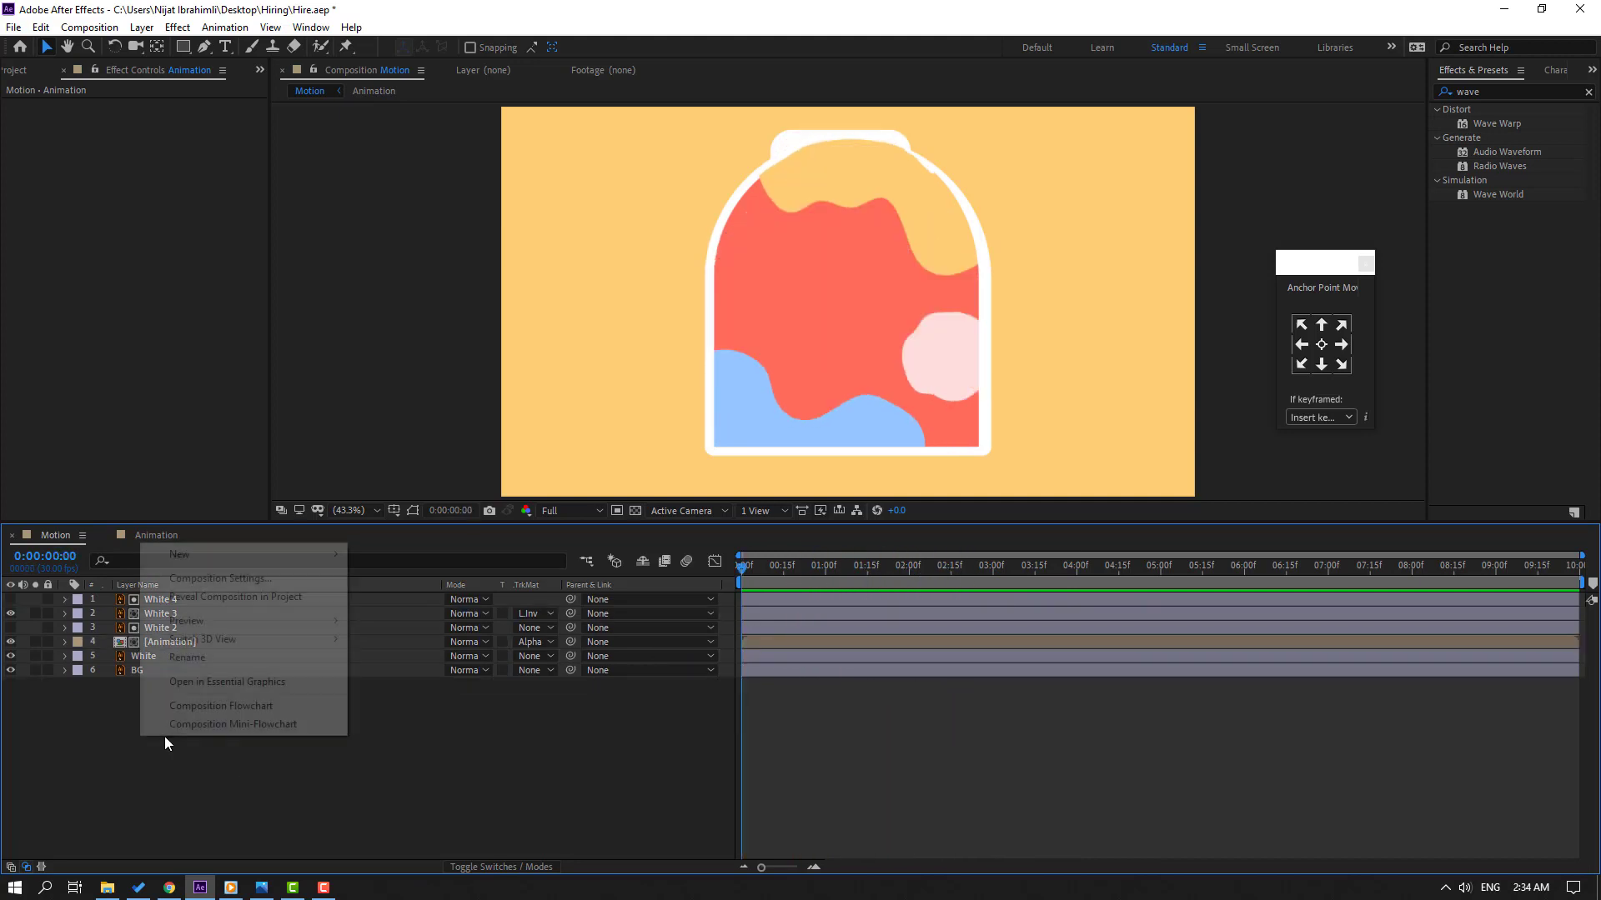
mouse_move(332, 557)
click(409, 652)
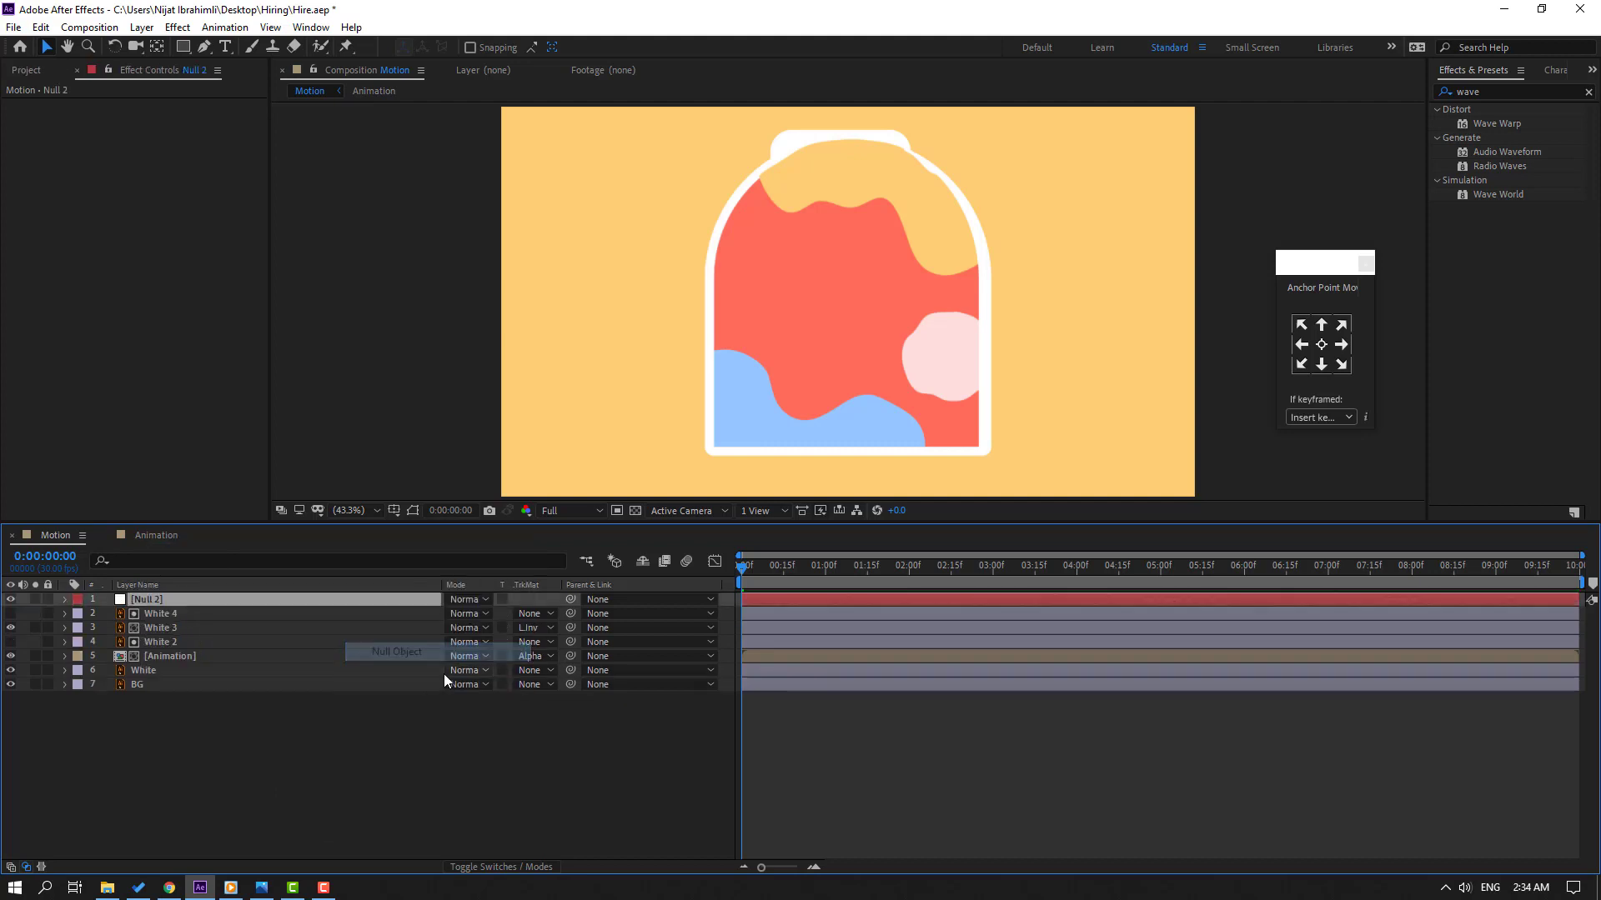
scroll(748, 407, down, 2)
scroll(735, 407, up, 2)
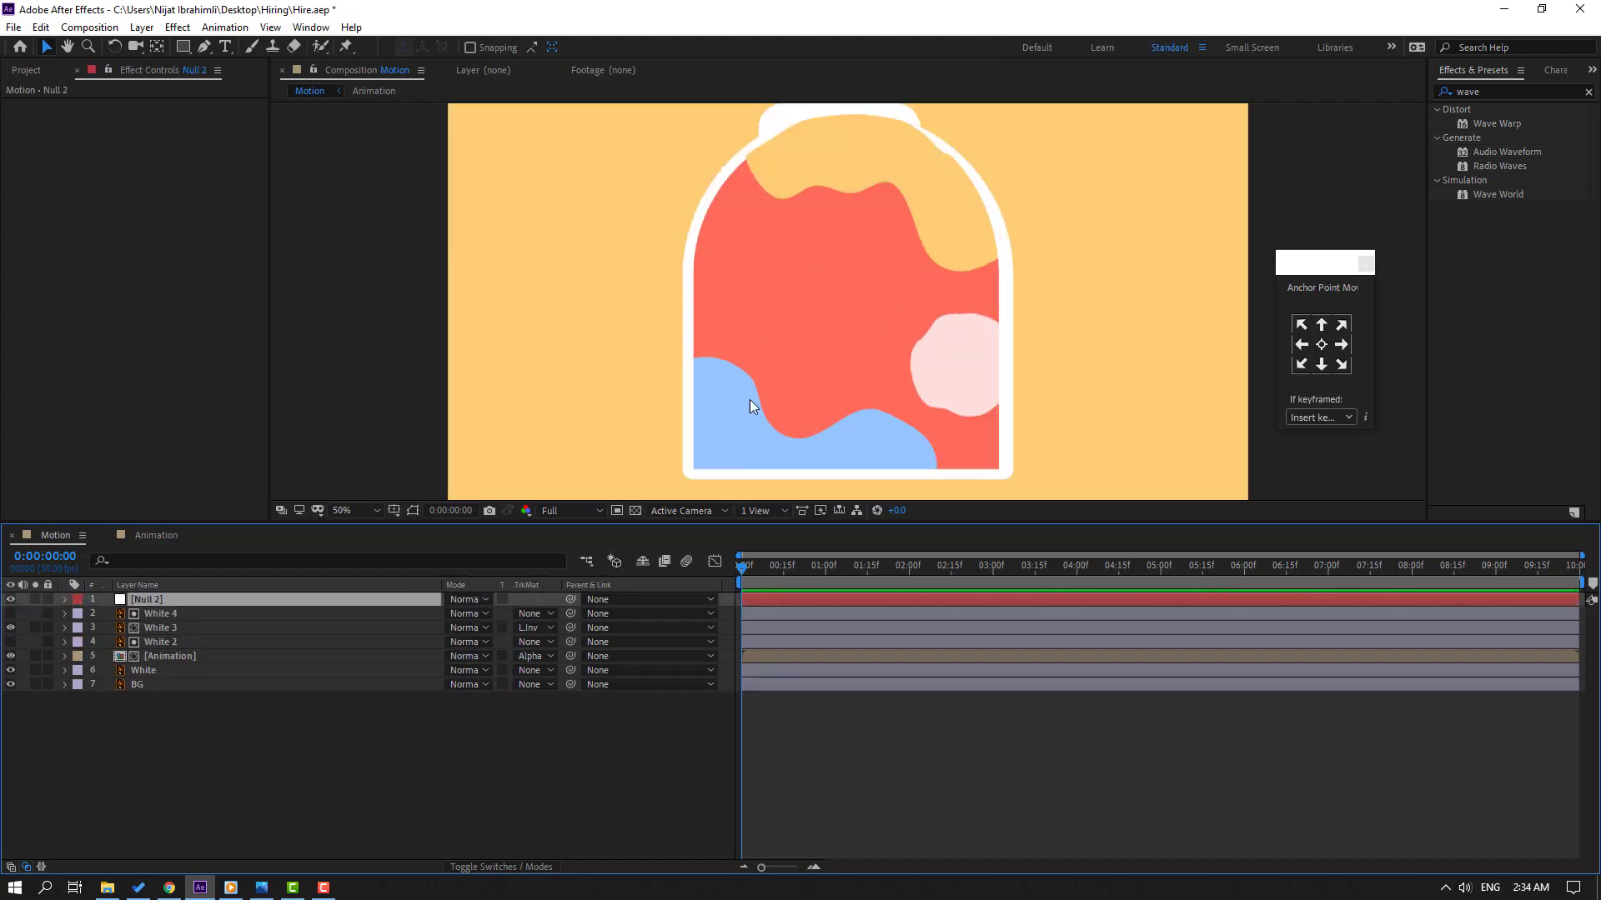
click(412, 514)
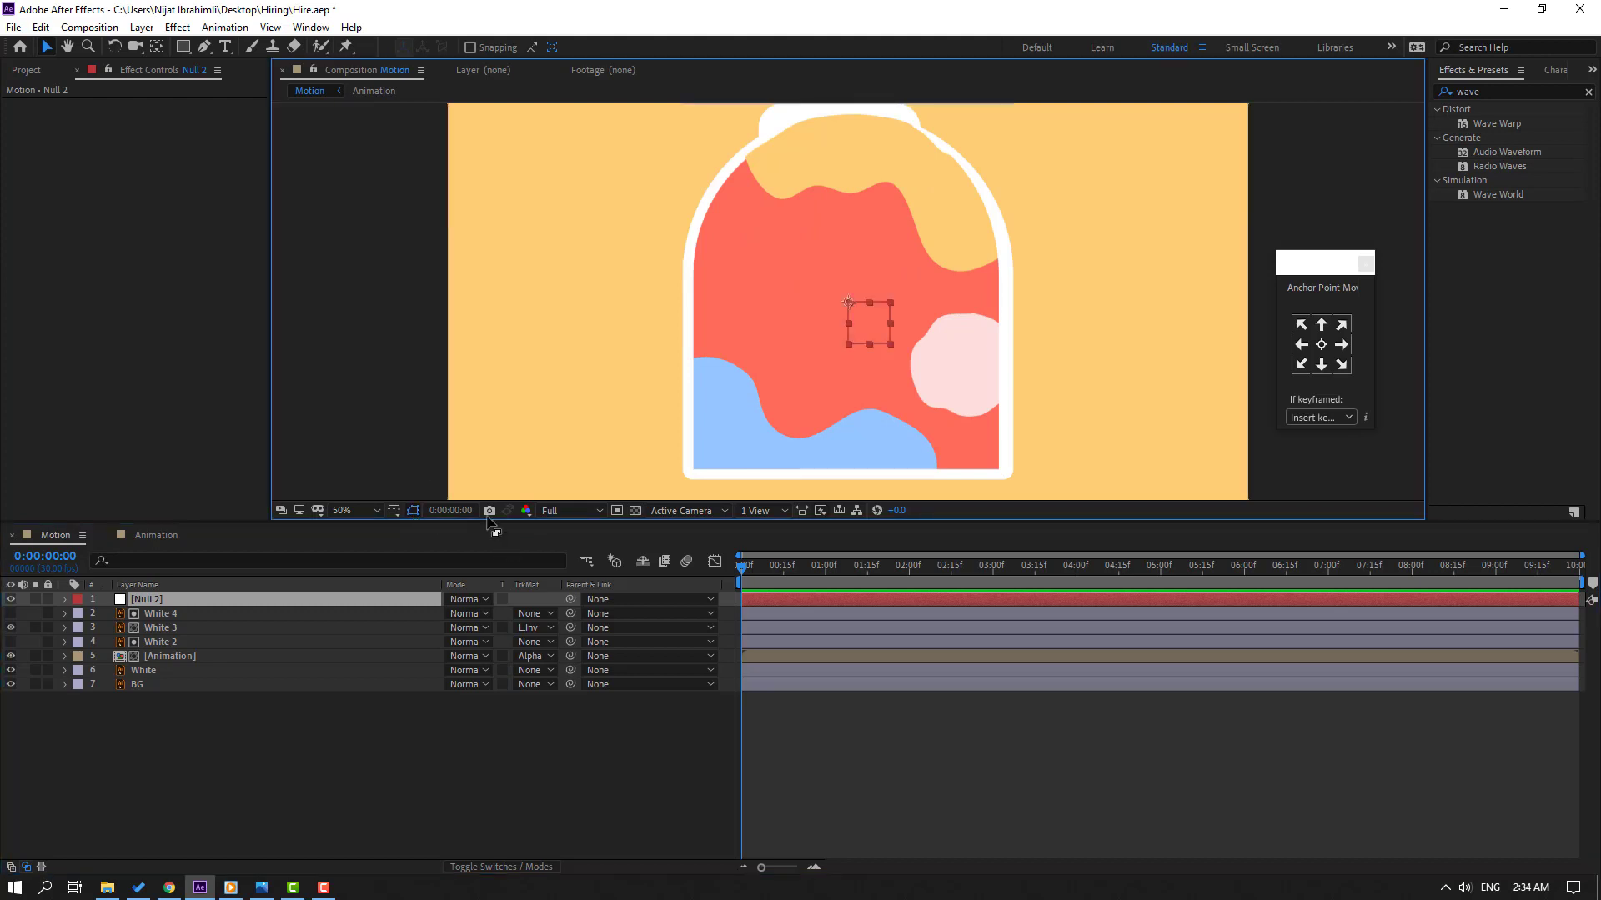
- Centre the null's anchor point and rename the null Controller
double_click(157, 49)
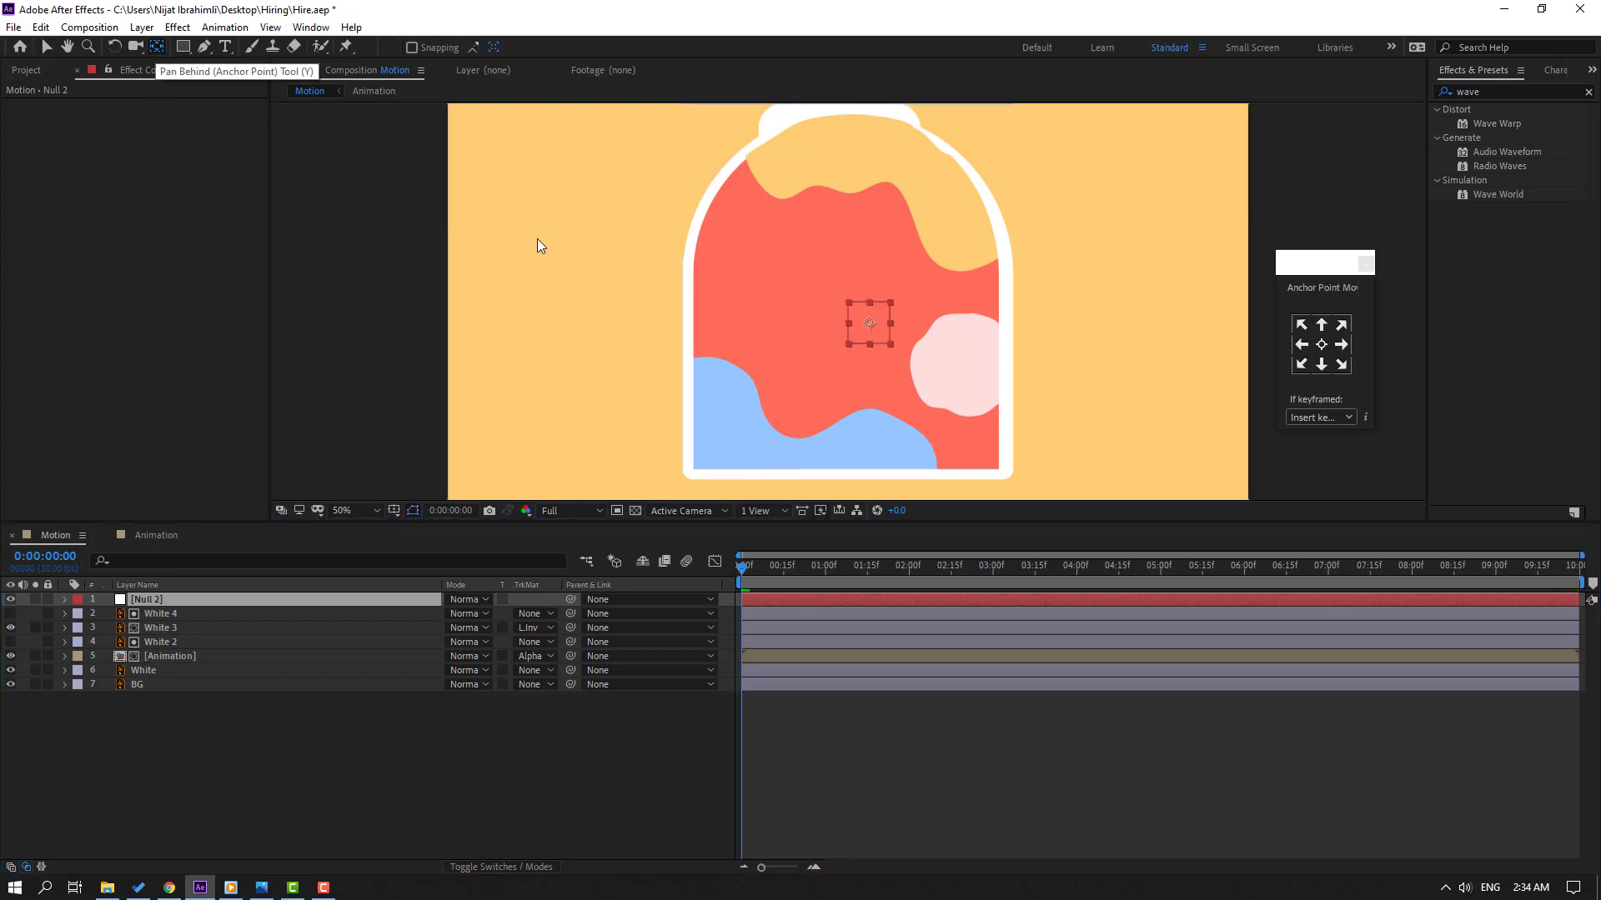
key(v)
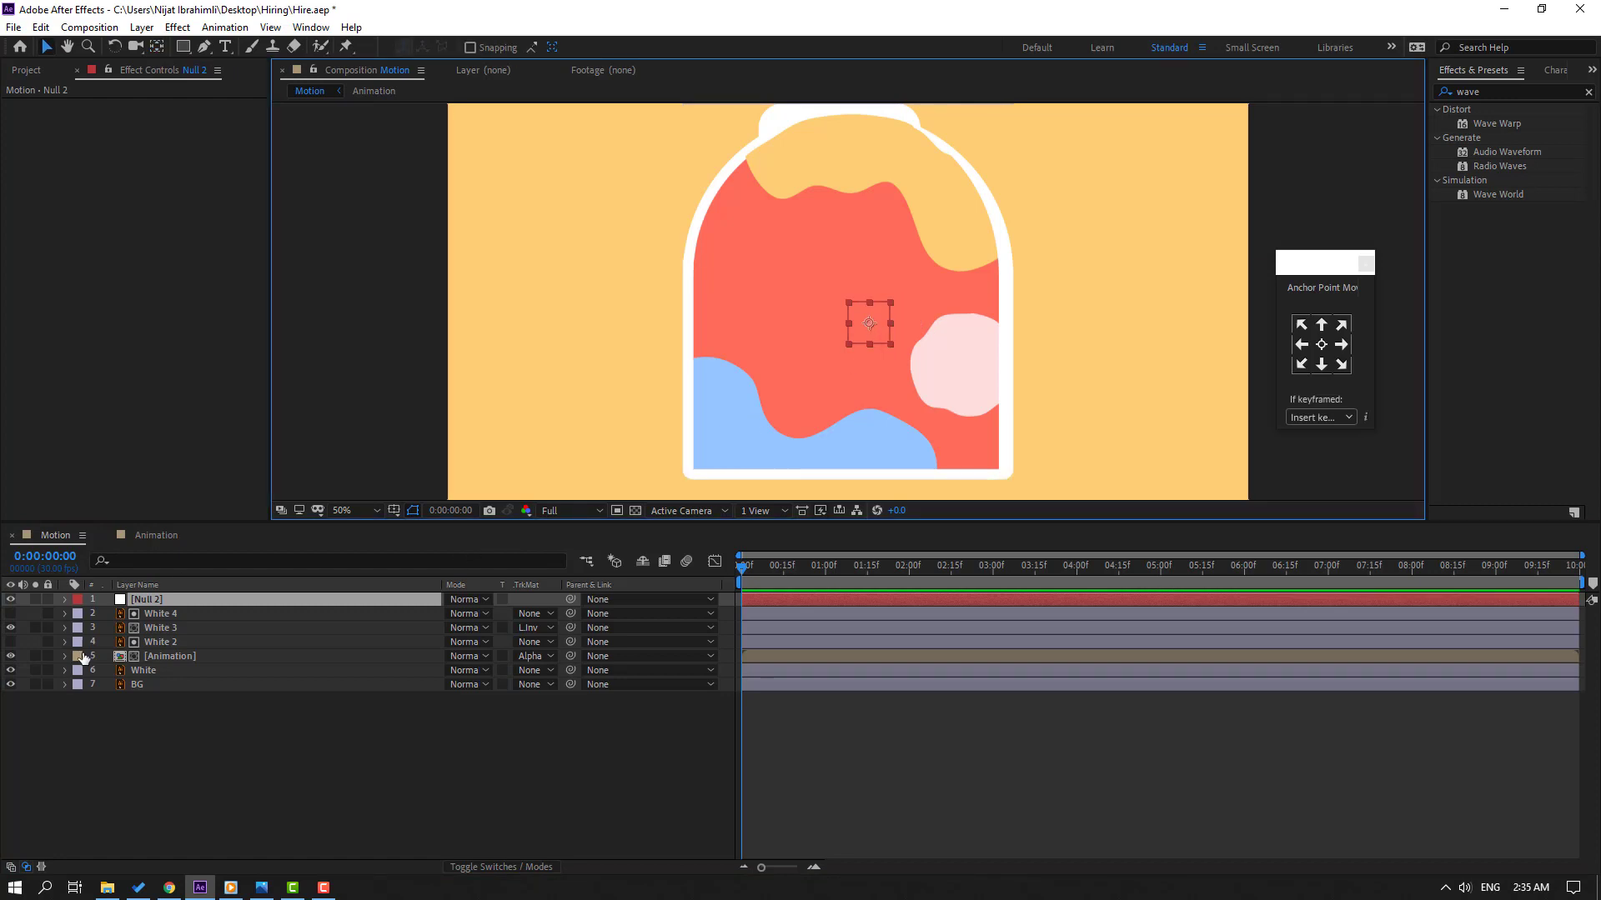
click(152, 600)
key(Return)
text(Ct)
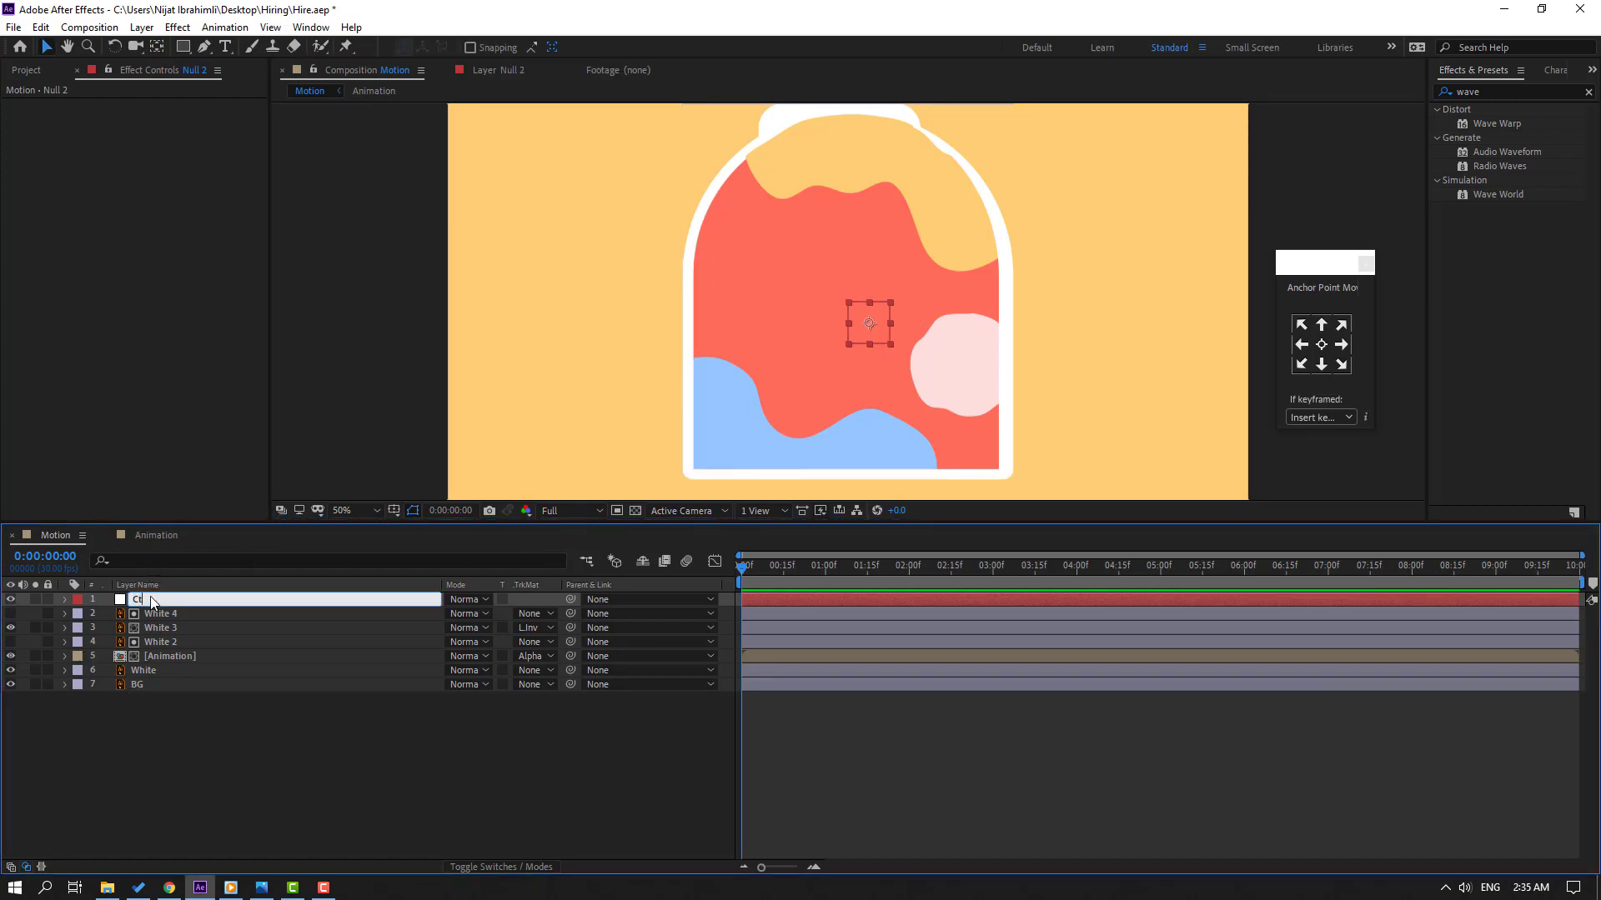
text(ntroller)
key(Return)
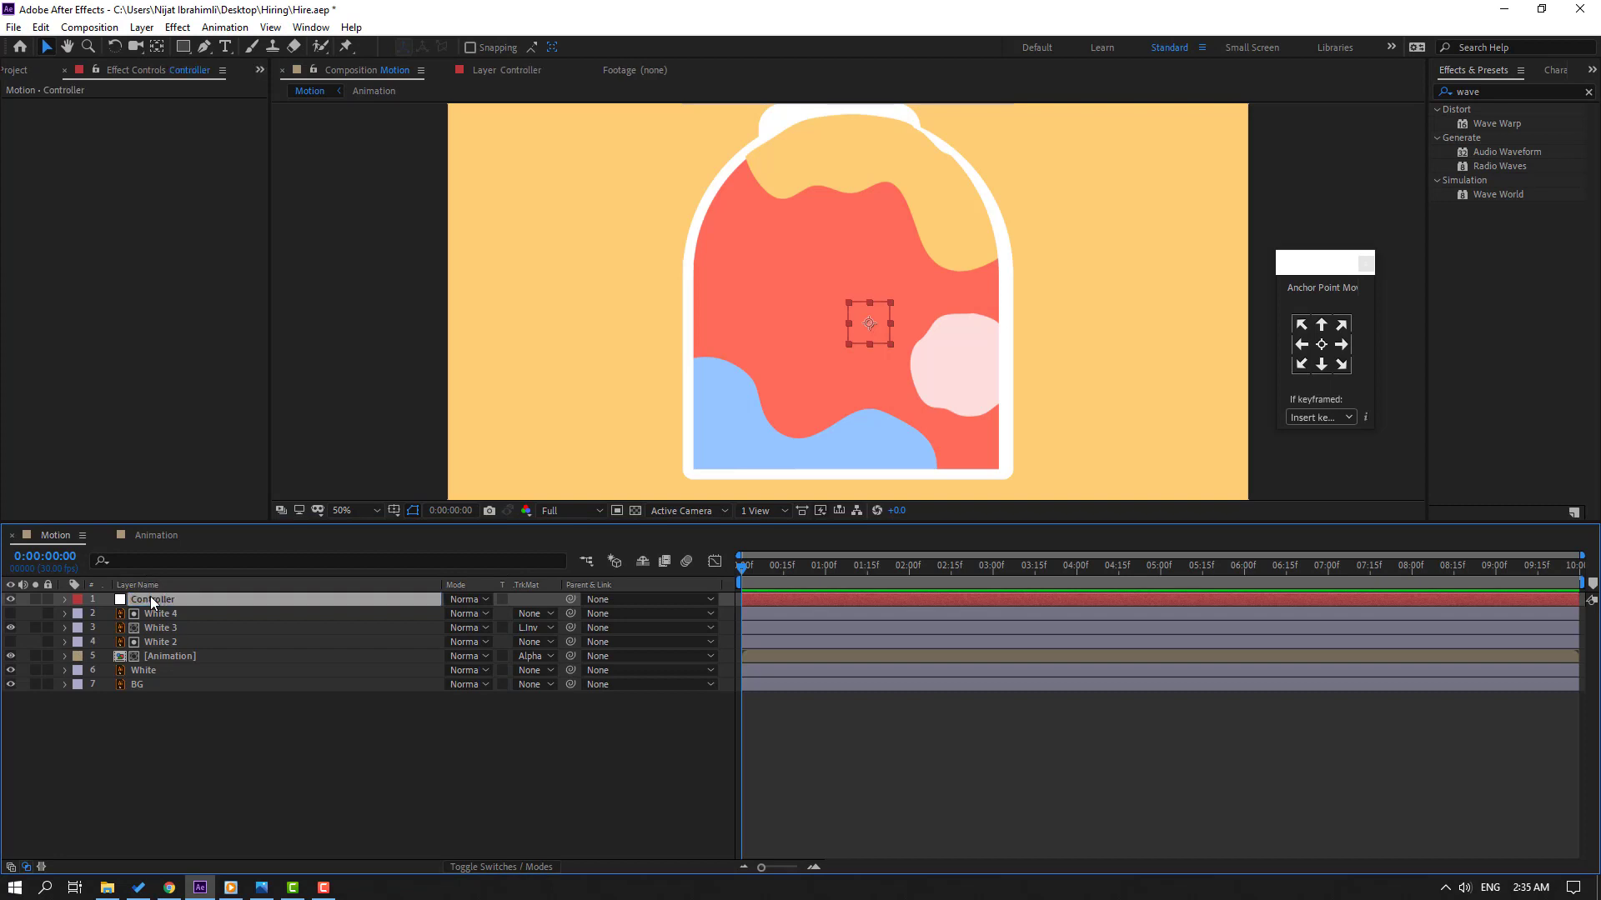
- Parent layers White 4 through White to the Controller null
click(157, 615)
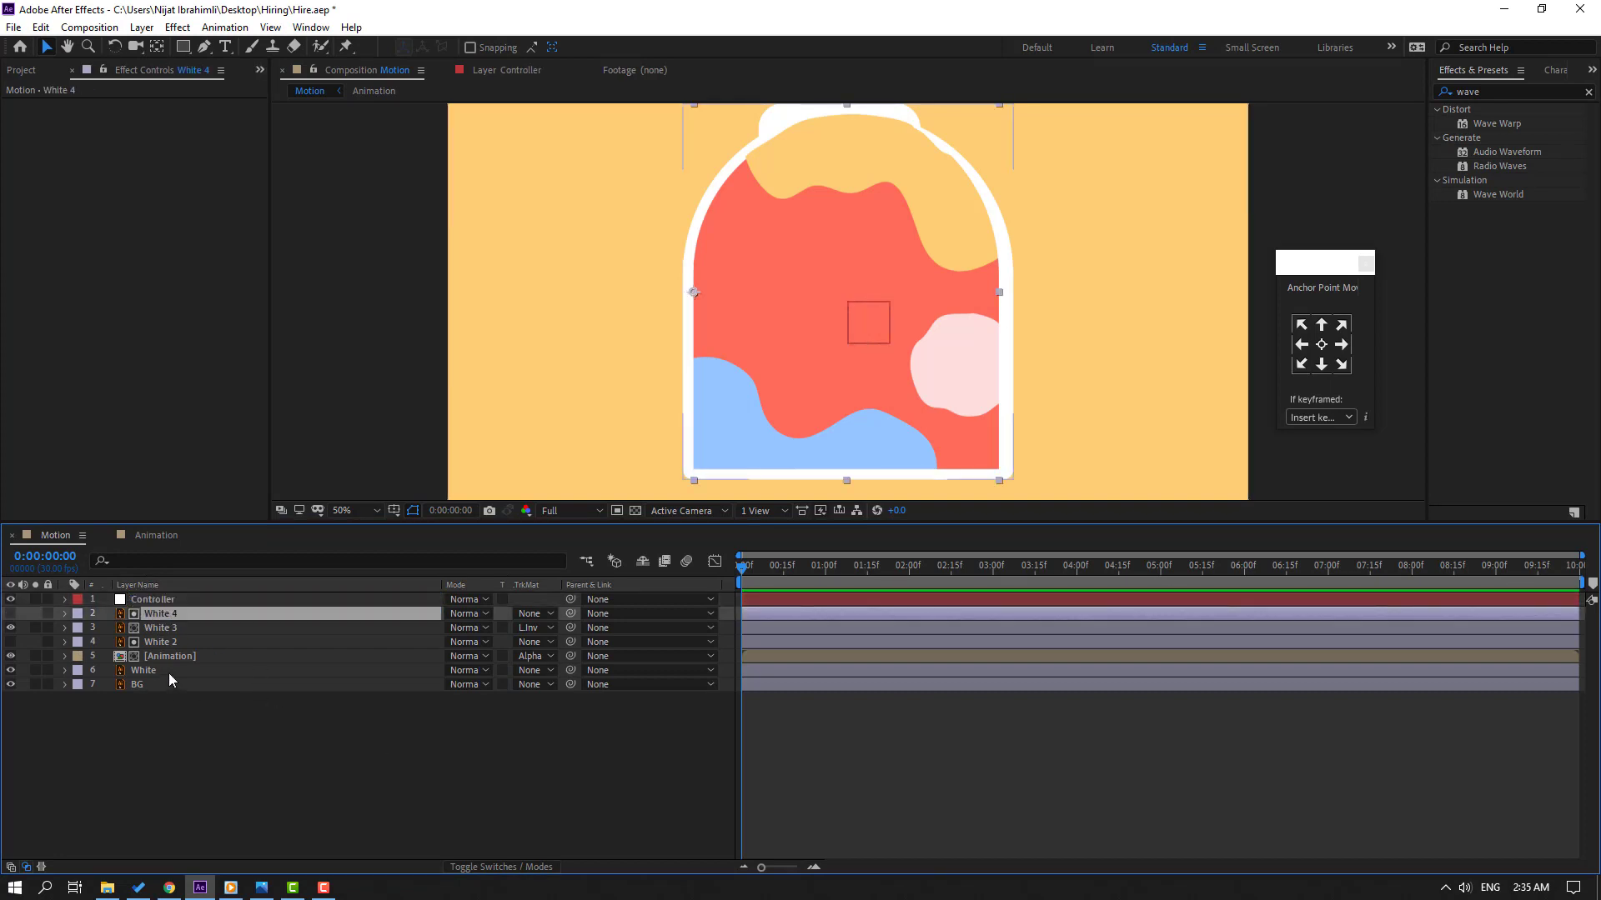
shift+click(254, 671)
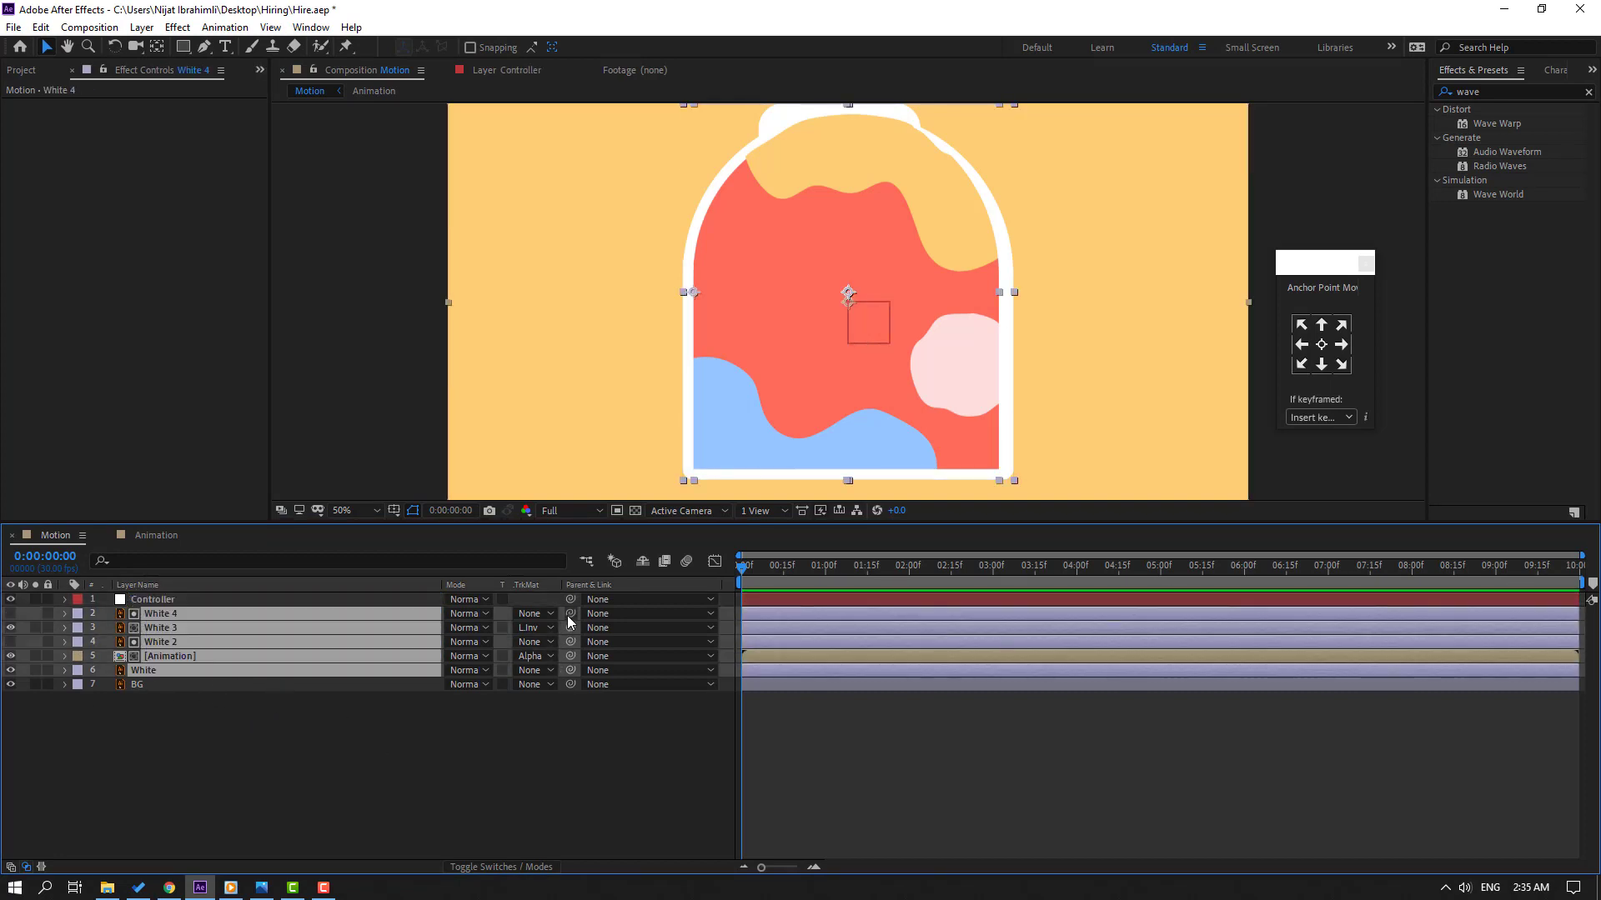
drag(570, 616, 171, 599)
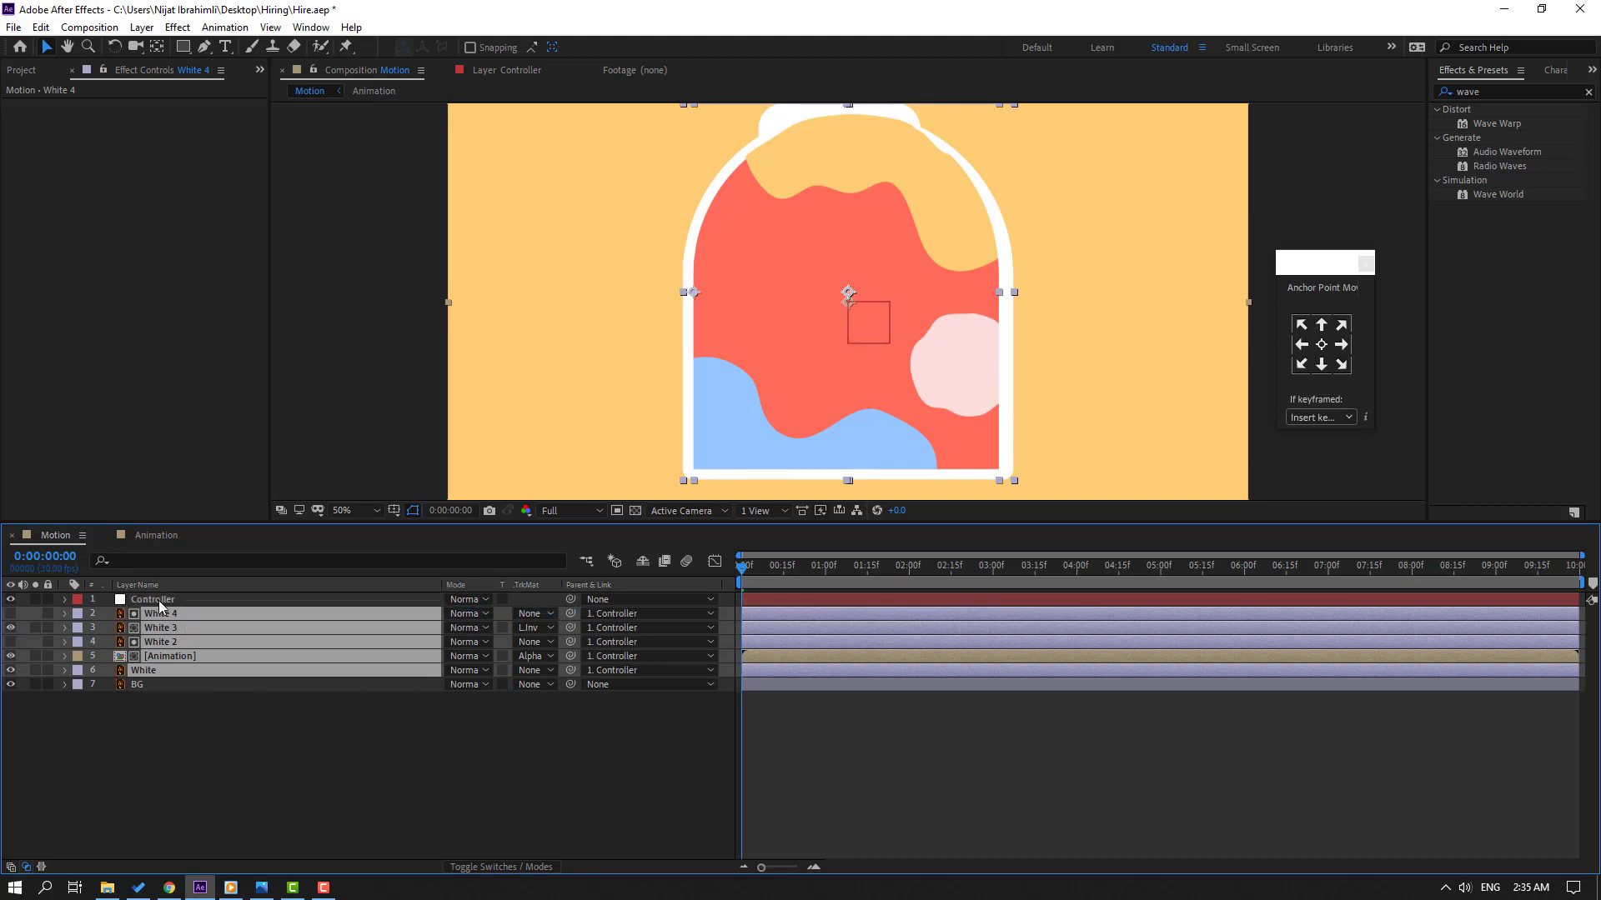
click(158, 600)
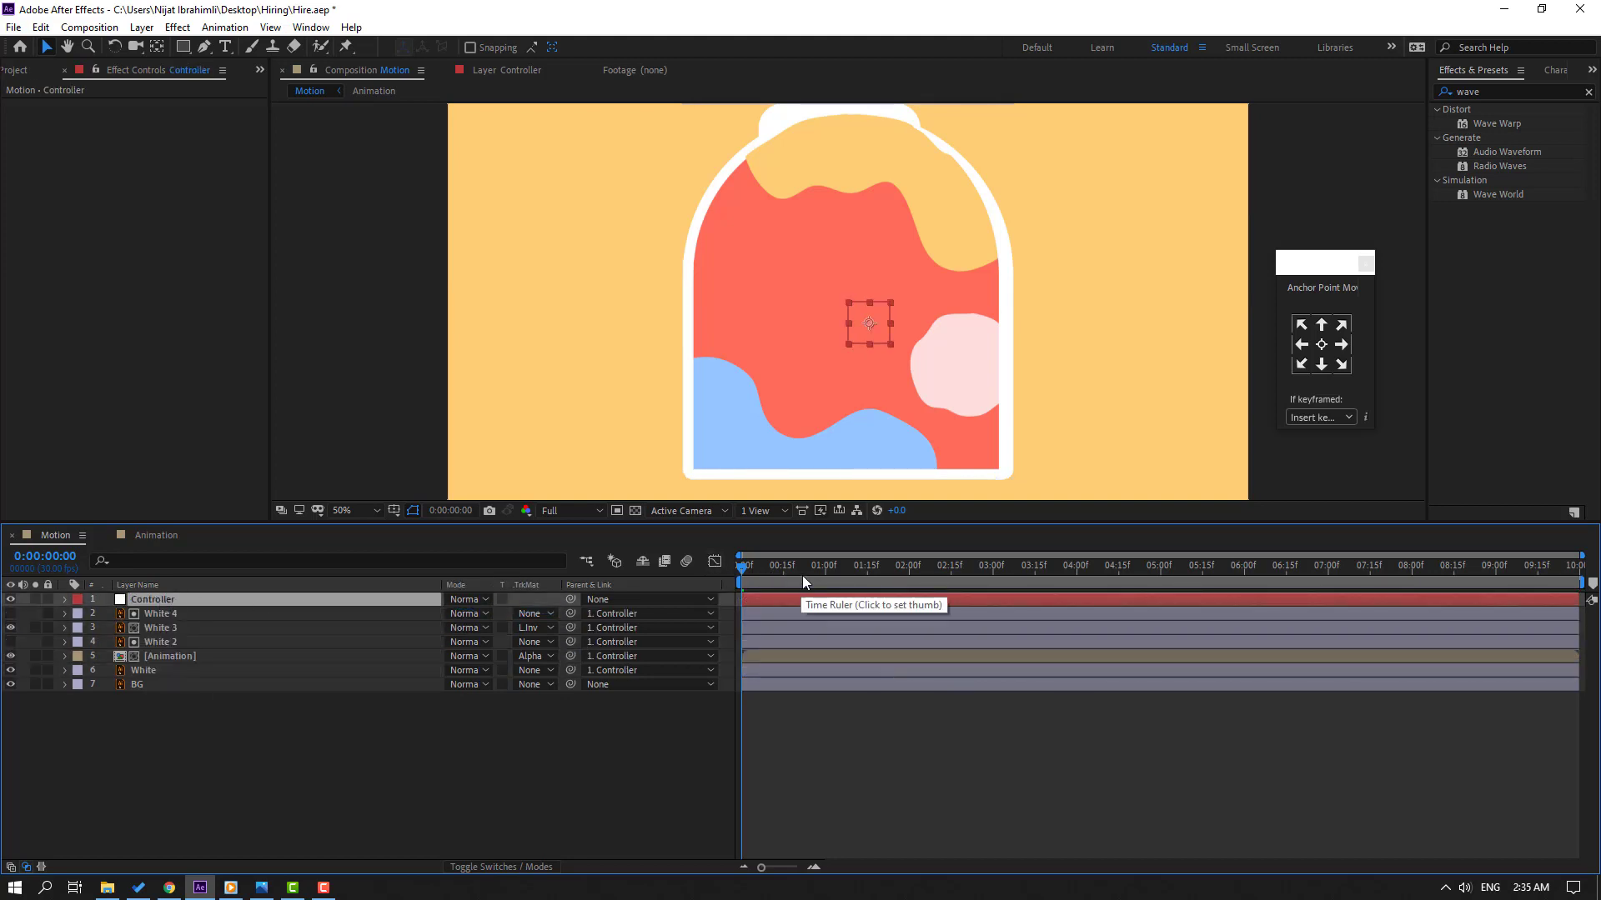
- Key Controller Position and Rotation at the start, then set Y to 580 at 0:11
key(p)
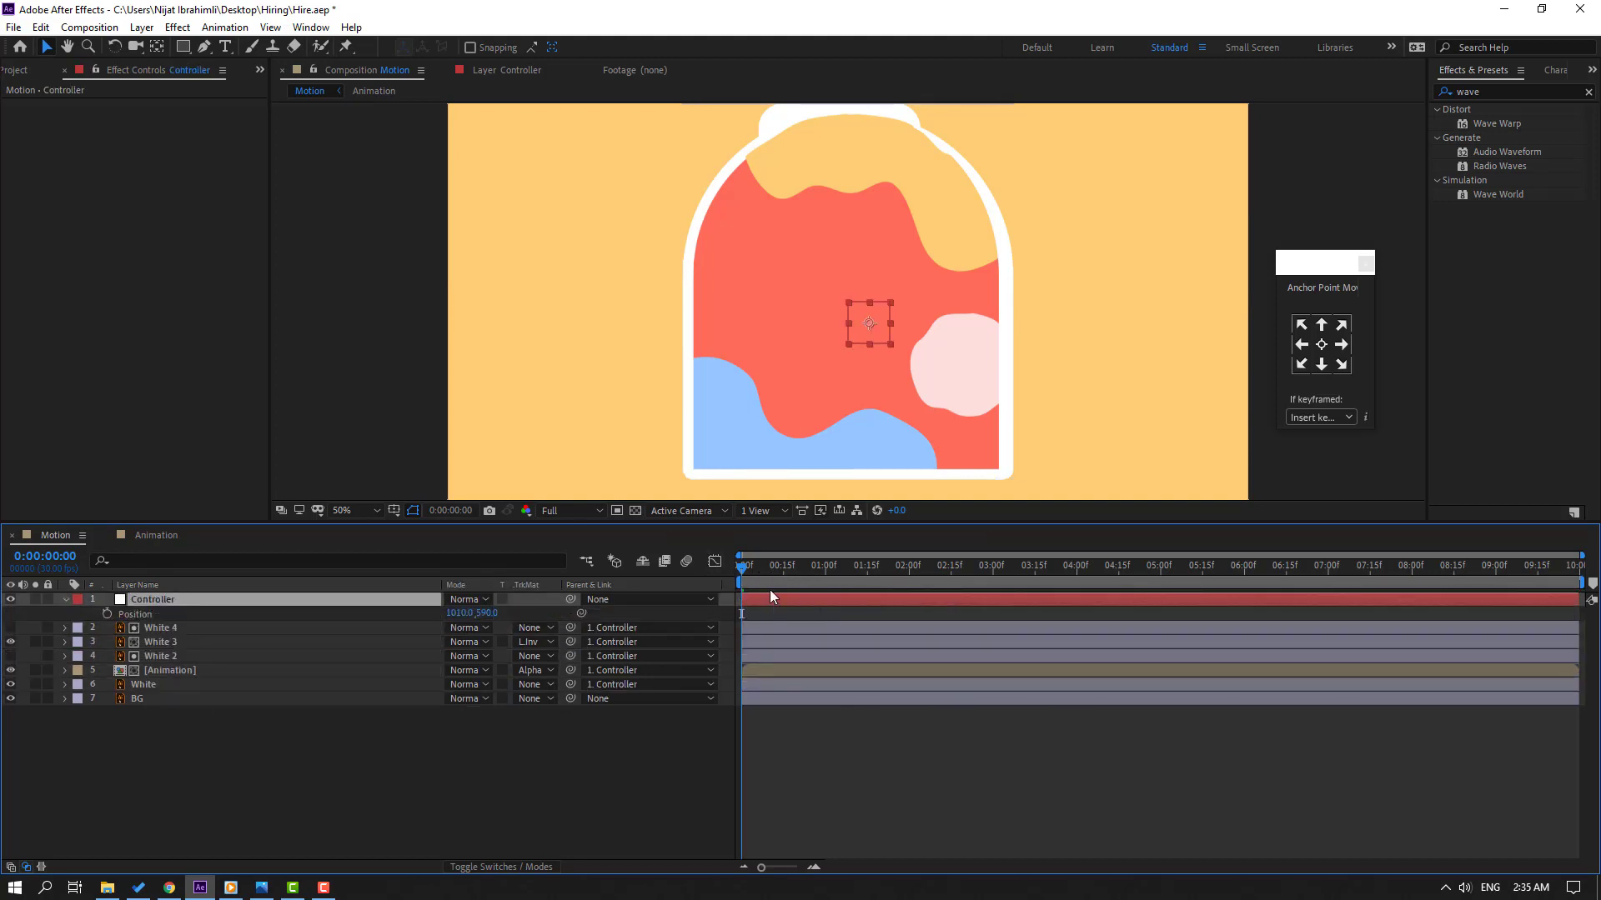
key(shift+r)
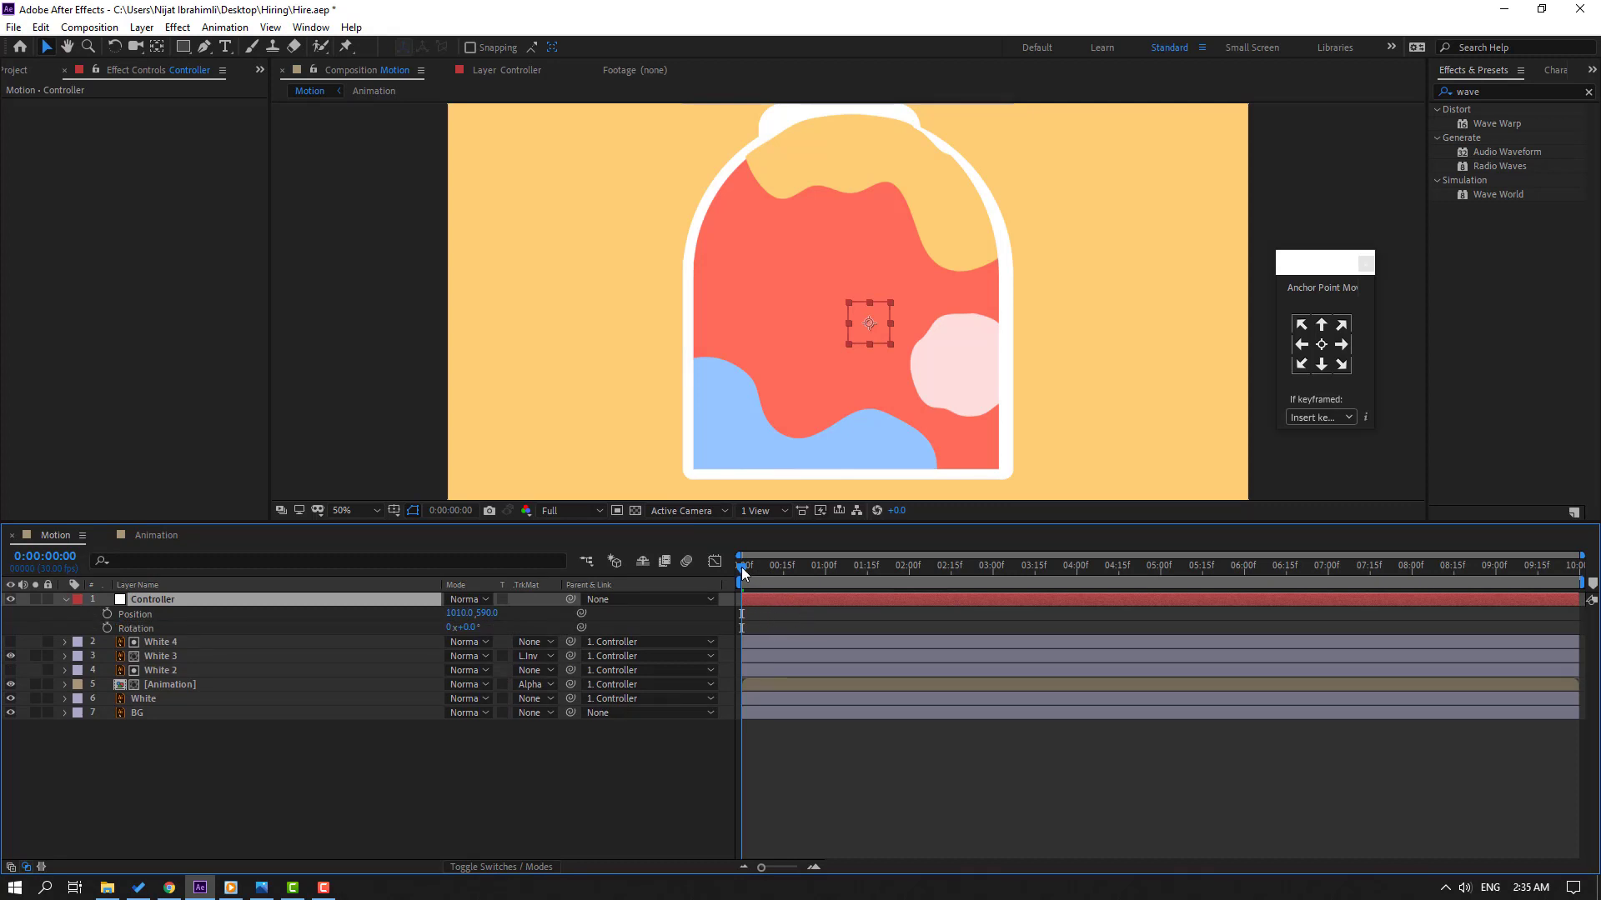
mouse_move(742, 569)
mouse_down()
mouse_move(761, 570)
mouse_move(747, 573)
mouse_up()
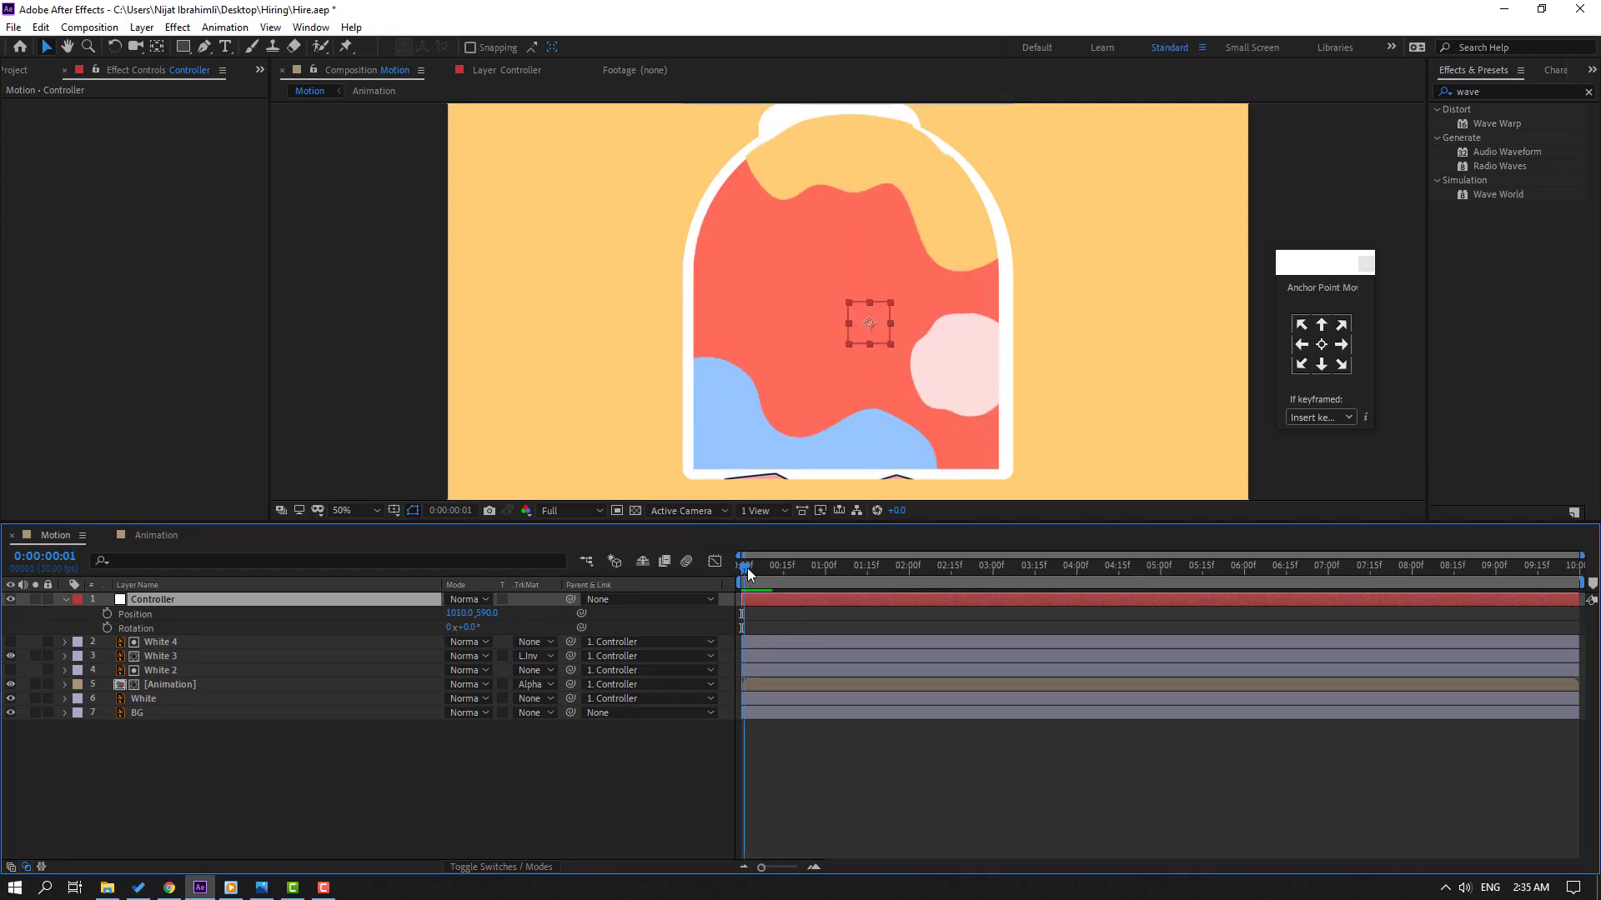
click(106, 614)
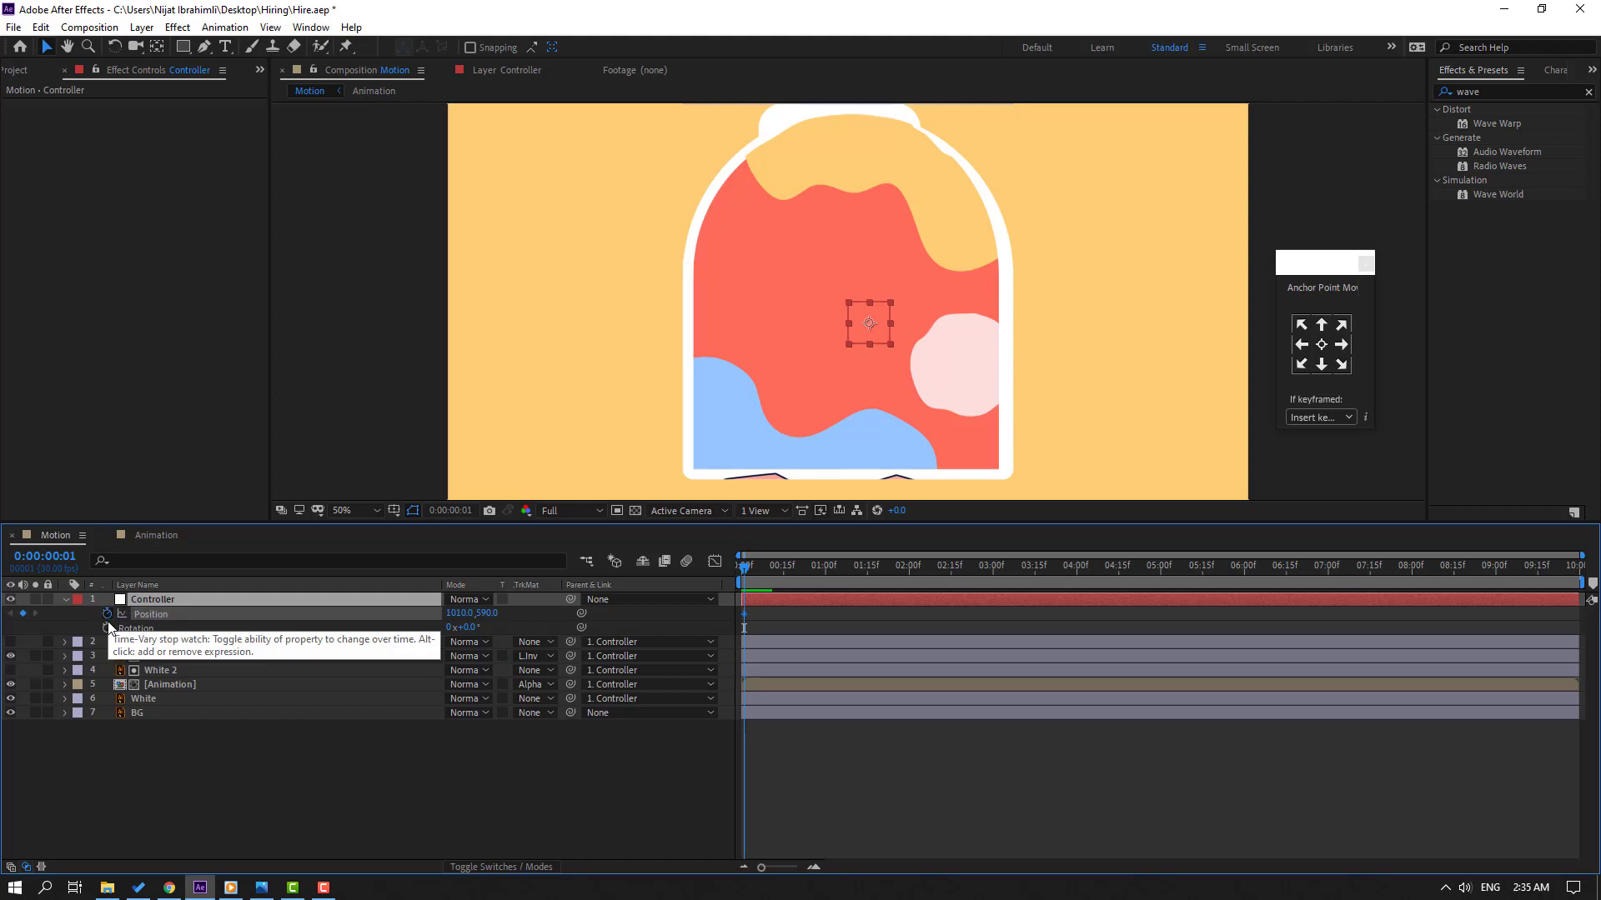
click(107, 628)
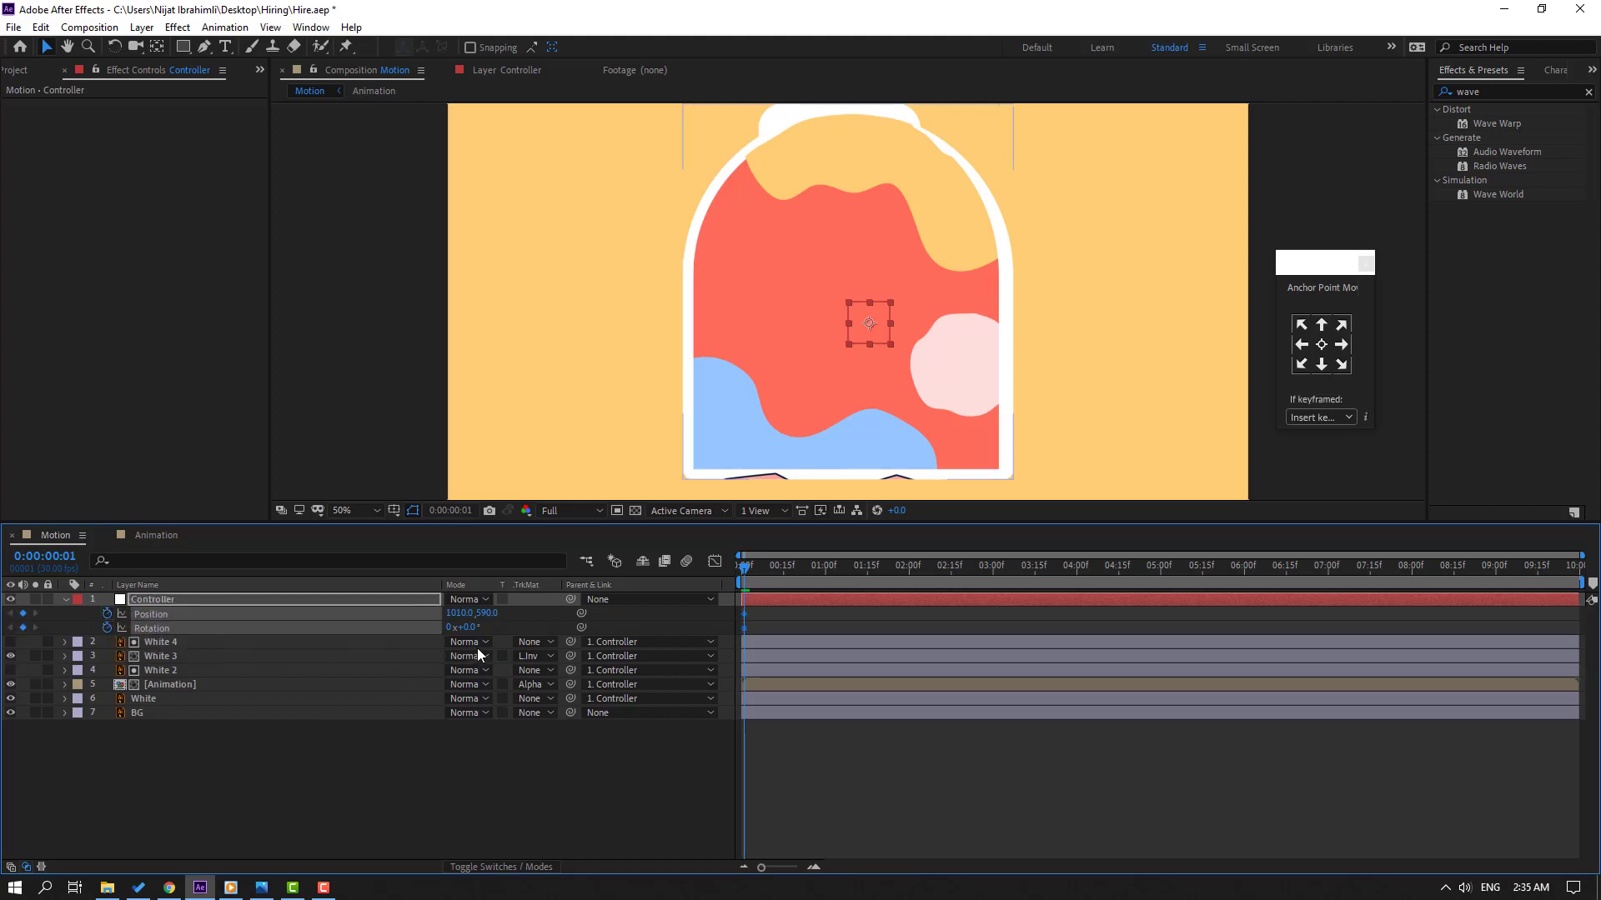
key(shift+Page_Down)
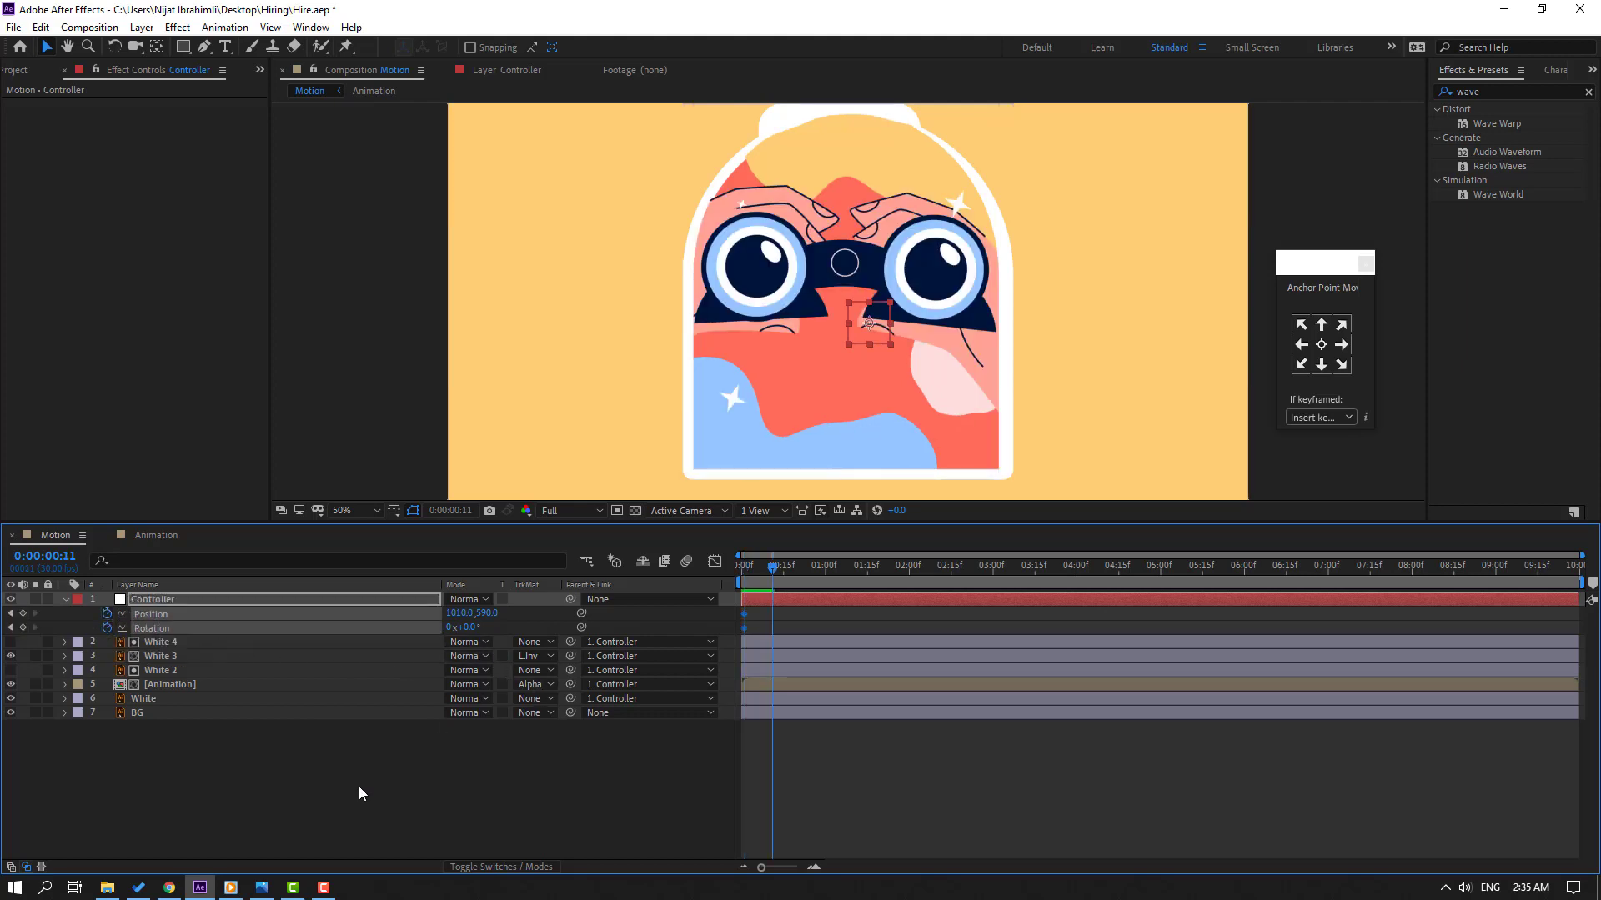
click(487, 614)
text(580)
key(Return)
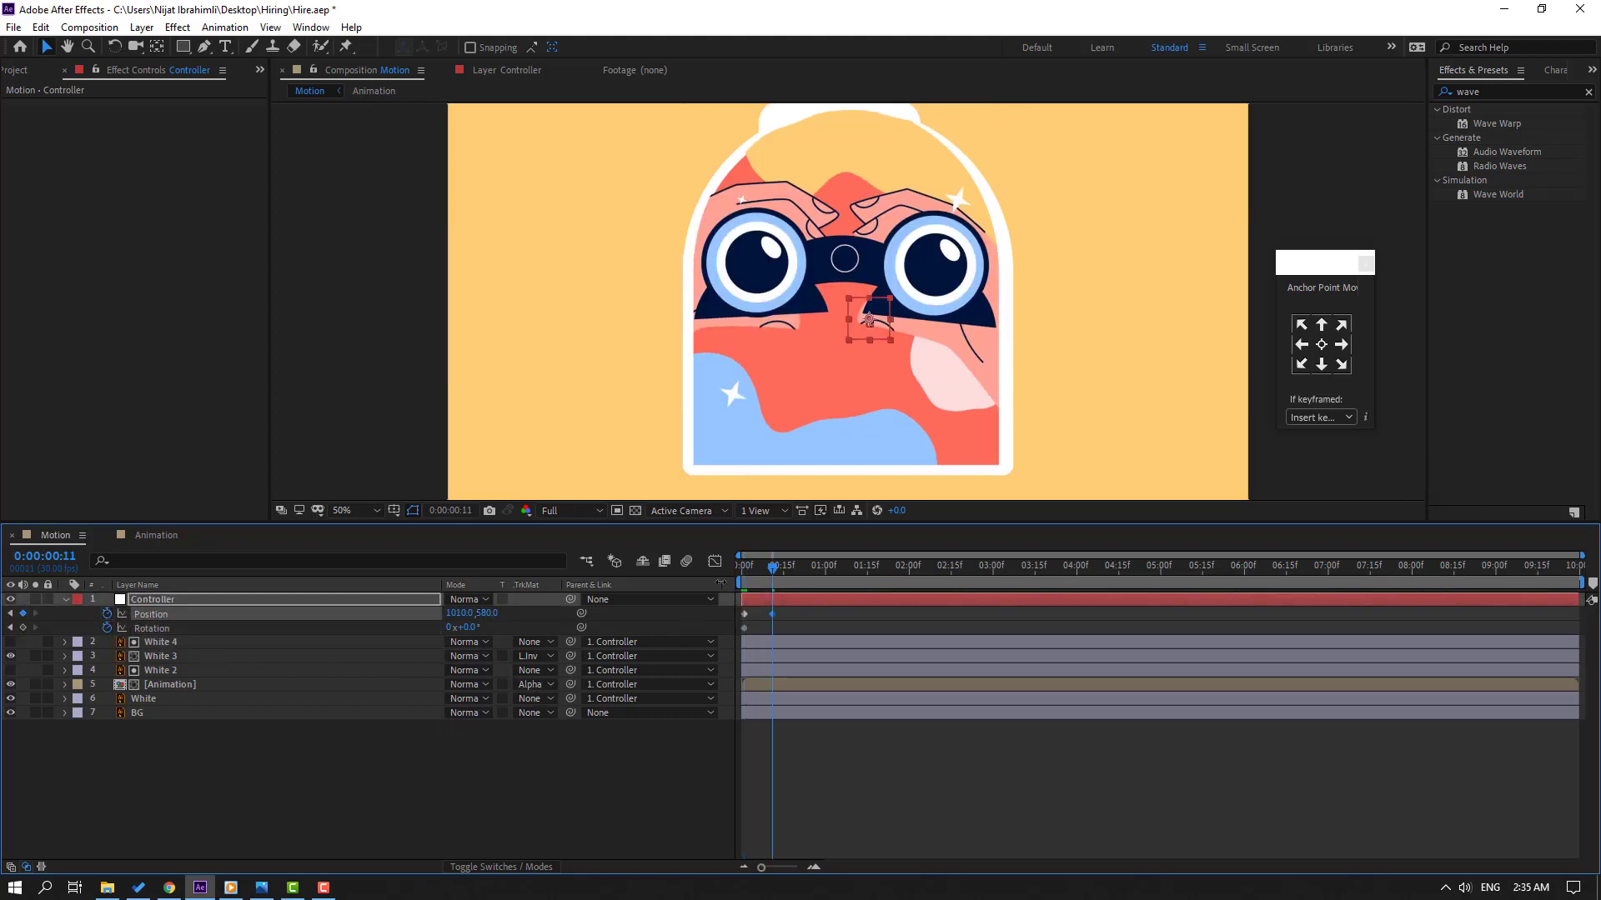
key(space)
key(space)
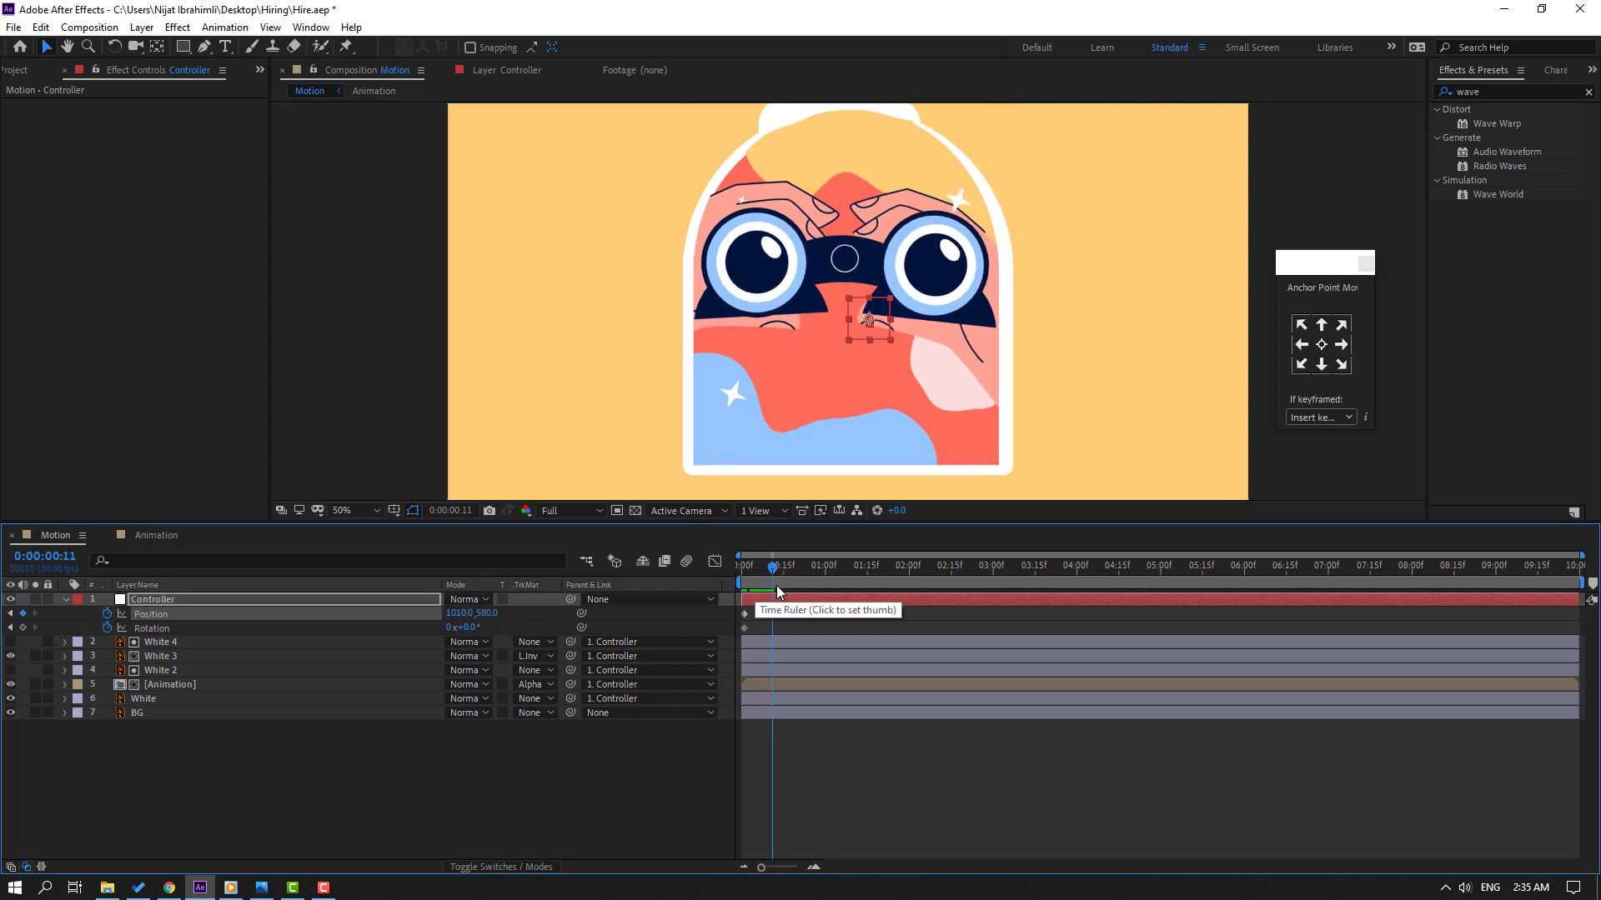
- Lower the Controller to Y 595 at 0:21 and Easy Ease the four Position keyframes
key(shift+Page_Down)
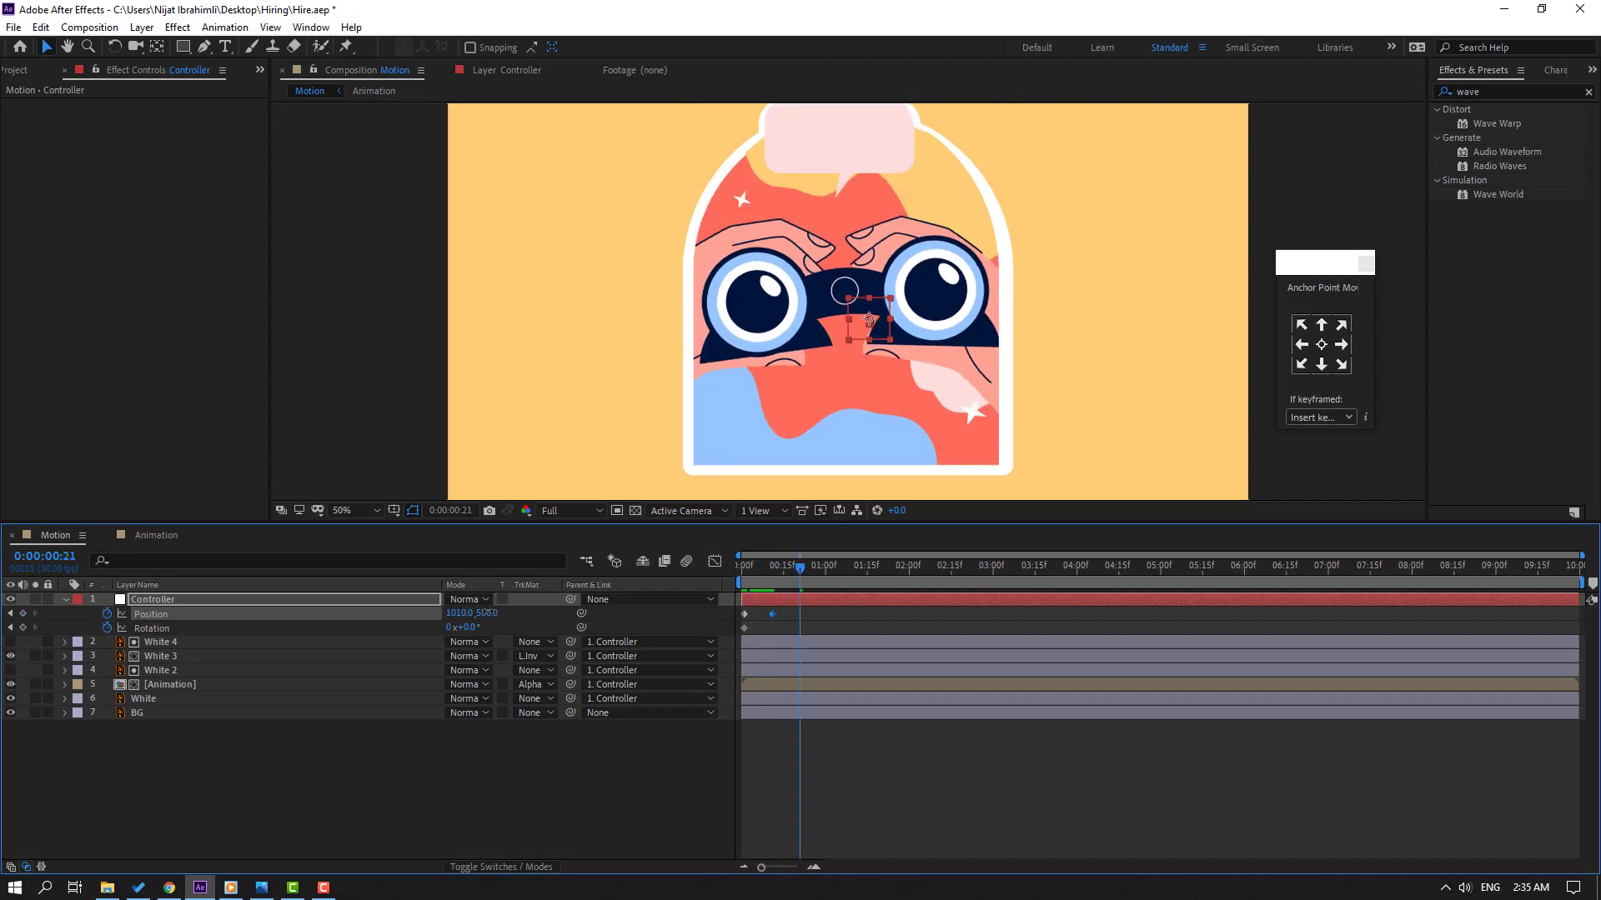
mouse_move(488, 613)
mouse_down()
mouse_move(506, 613)
mouse_move(482, 612)
mouse_up()
drag(844, 629, 741, 617)
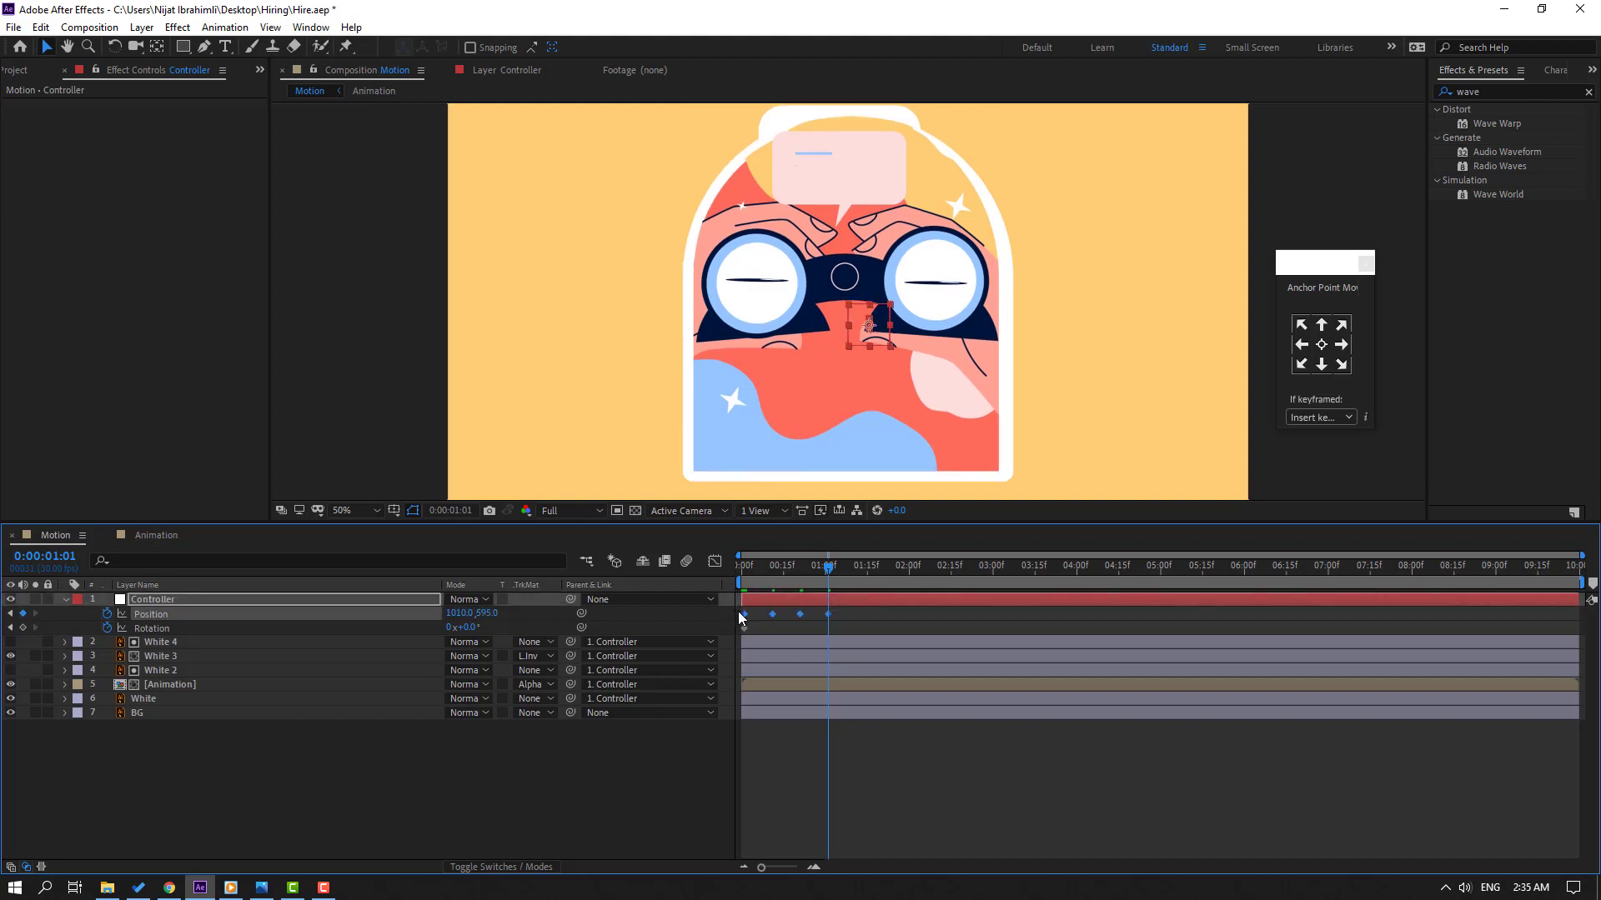
right_click(742, 615)
click(1013, 710)
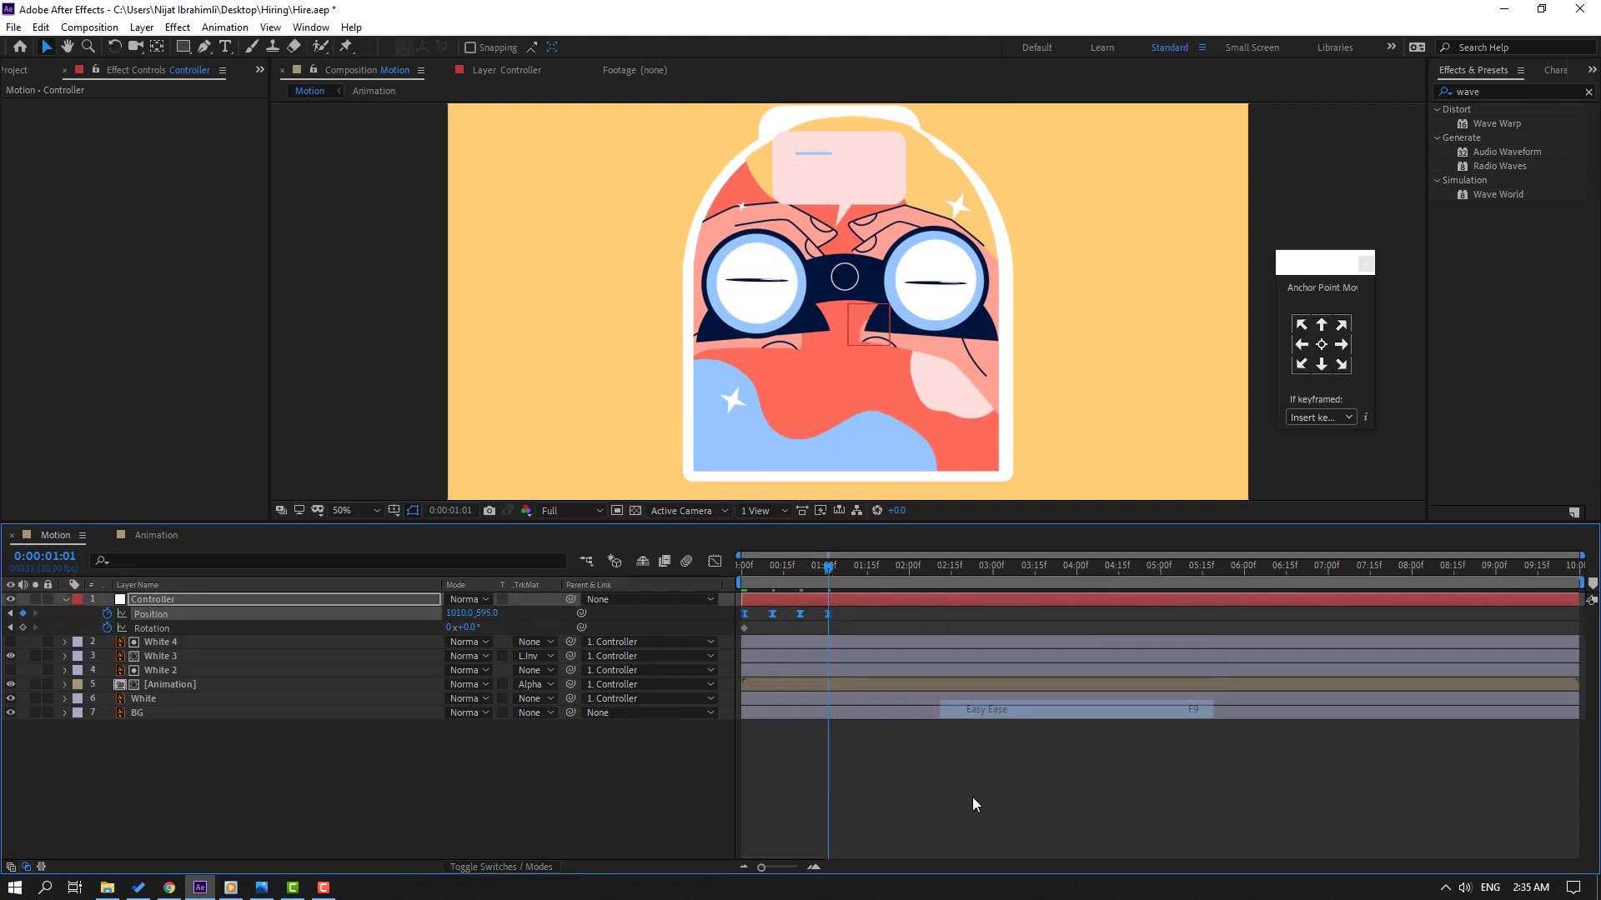
click(972, 796)
key(space)
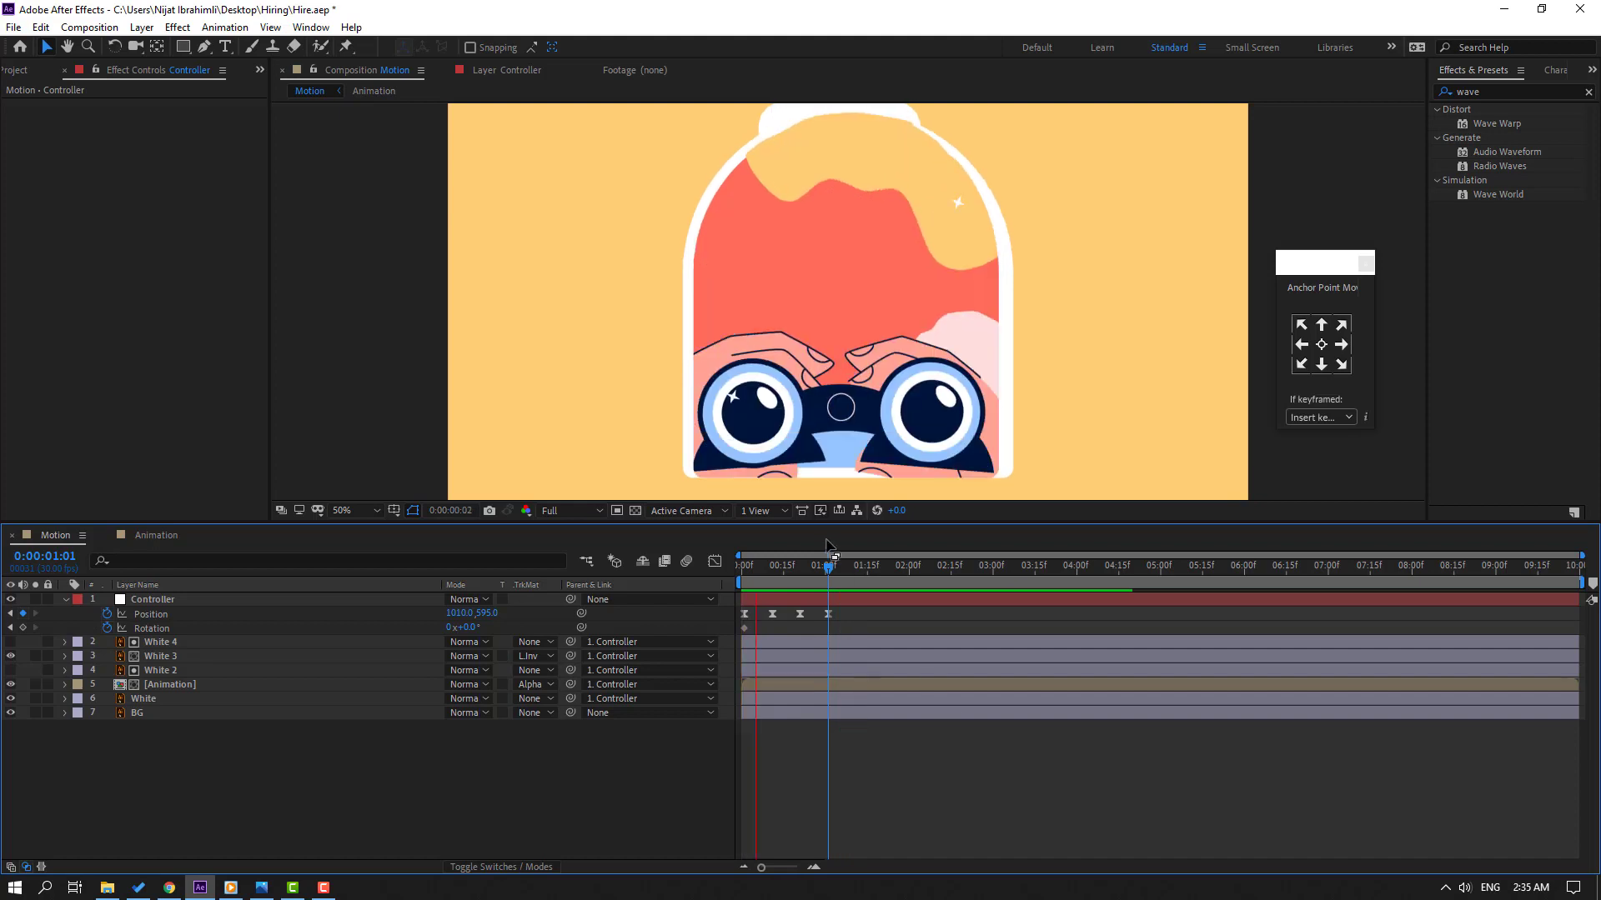
drag(827, 550, 891, 572)
- Add Controller keys at 1:23, shift X to 996 at 2:10 and lower Y to 611 at 2:01
click(22, 614)
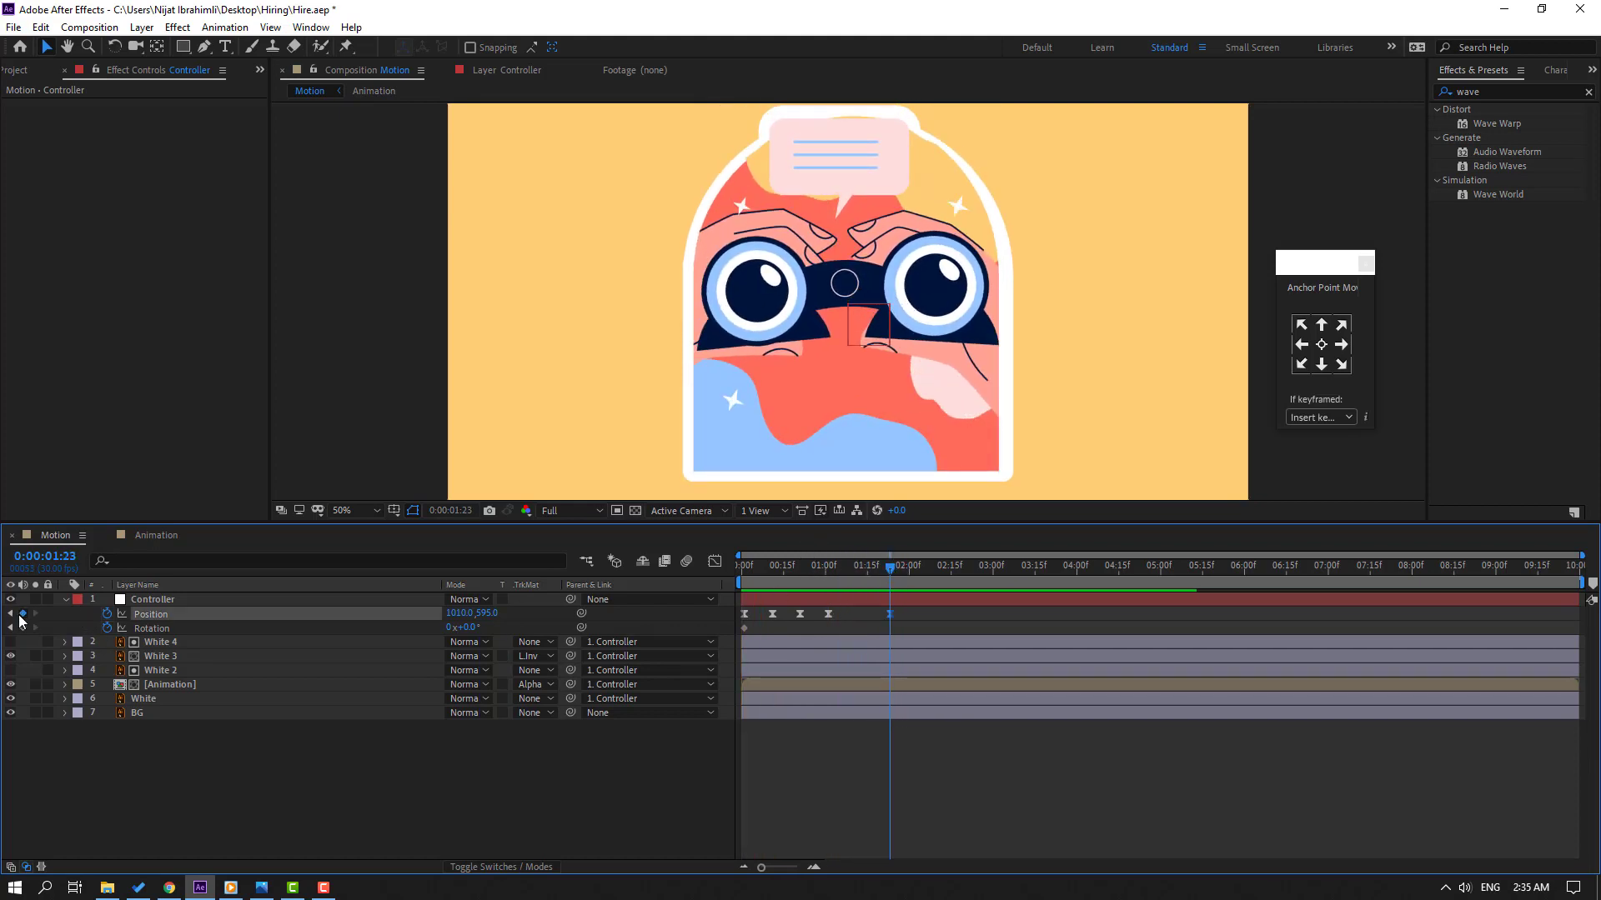
click(23, 627)
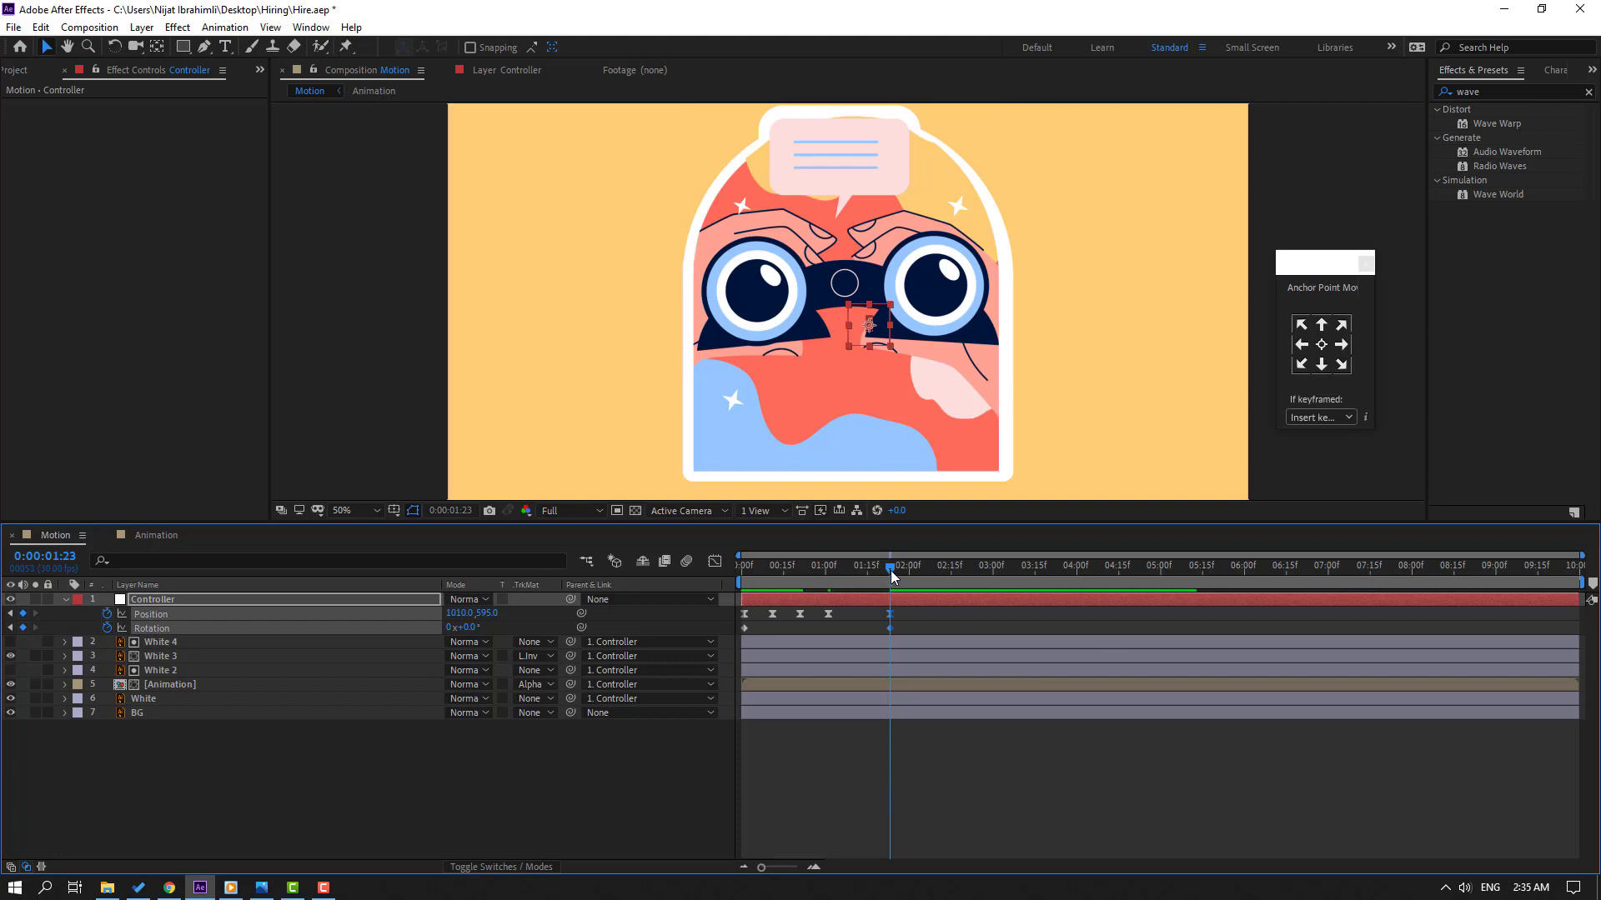
drag(890, 570, 937, 572)
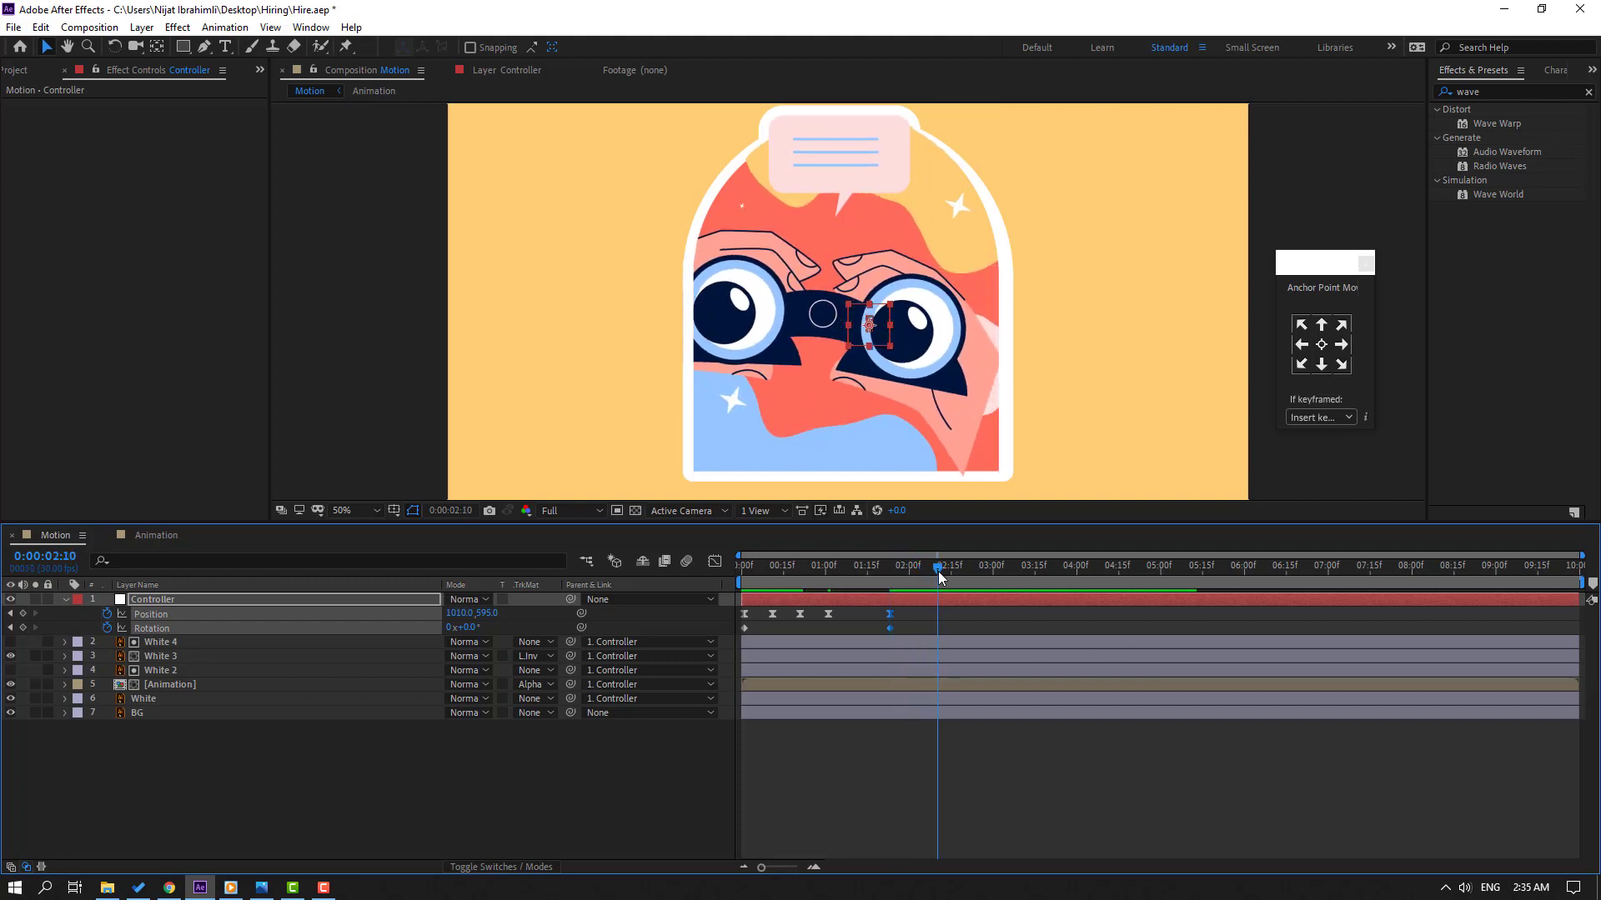
click(527, 805)
mouse_move(459, 614)
mouse_down()
mouse_move(450, 629)
mouse_move(472, 633)
mouse_up()
drag(942, 572, 911, 569)
drag(480, 614, 504, 614)
- Start the work area near 1:06, preview, and Easy Ease the Rotation keyframes
drag(734, 579, 858, 578)
key(space)
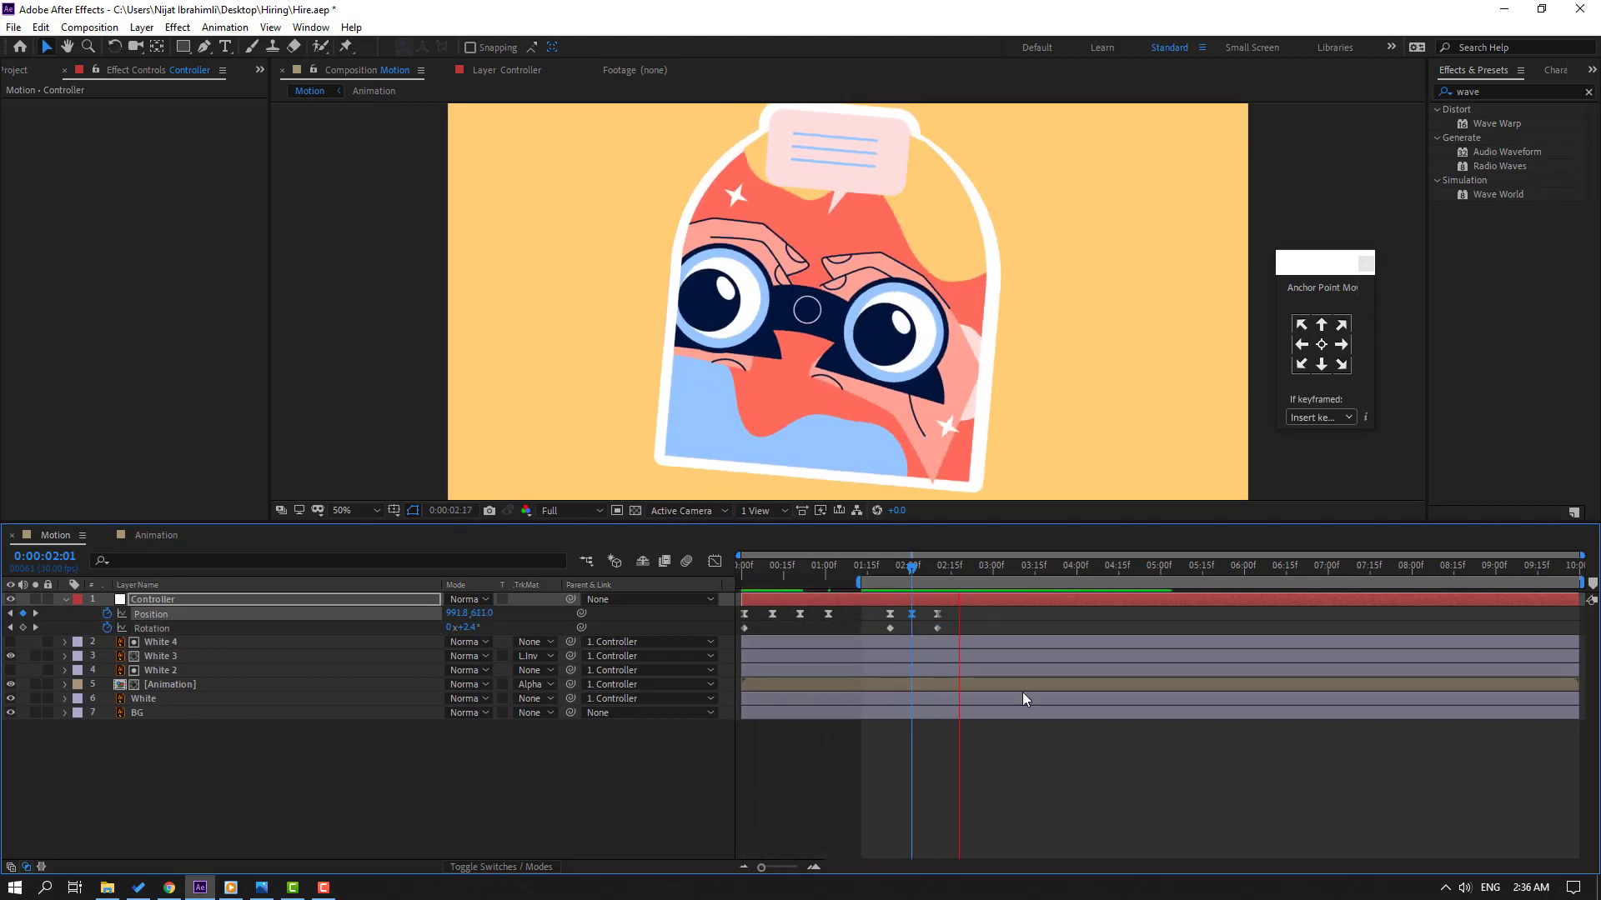
click(902, 627)
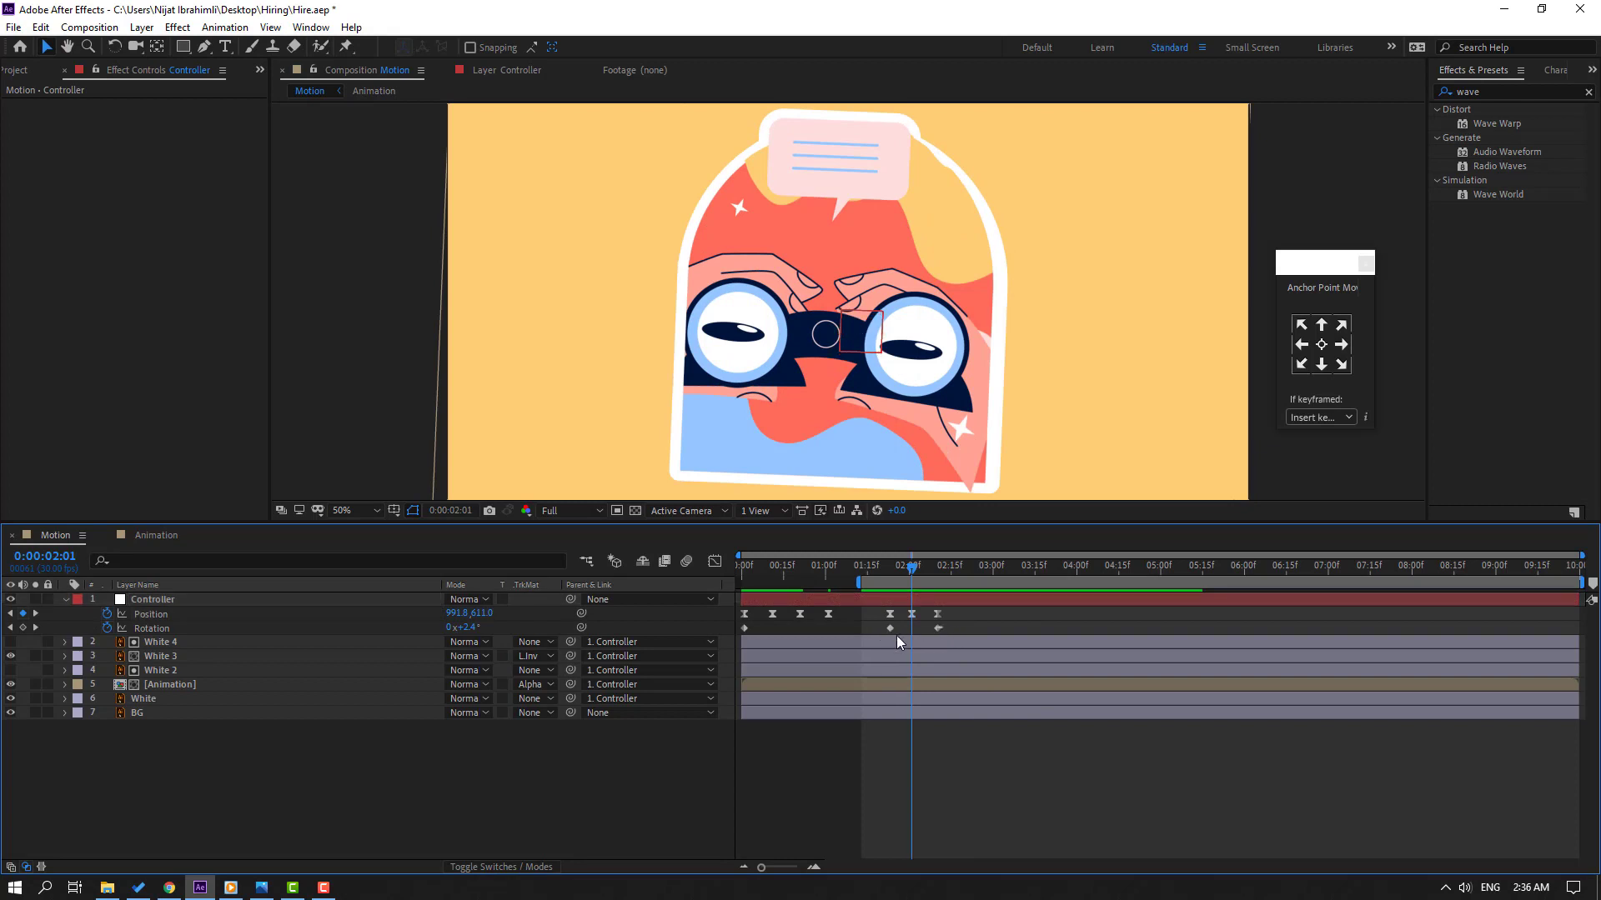
click(889, 628)
right_click(888, 628)
mouse_move(1029, 838)
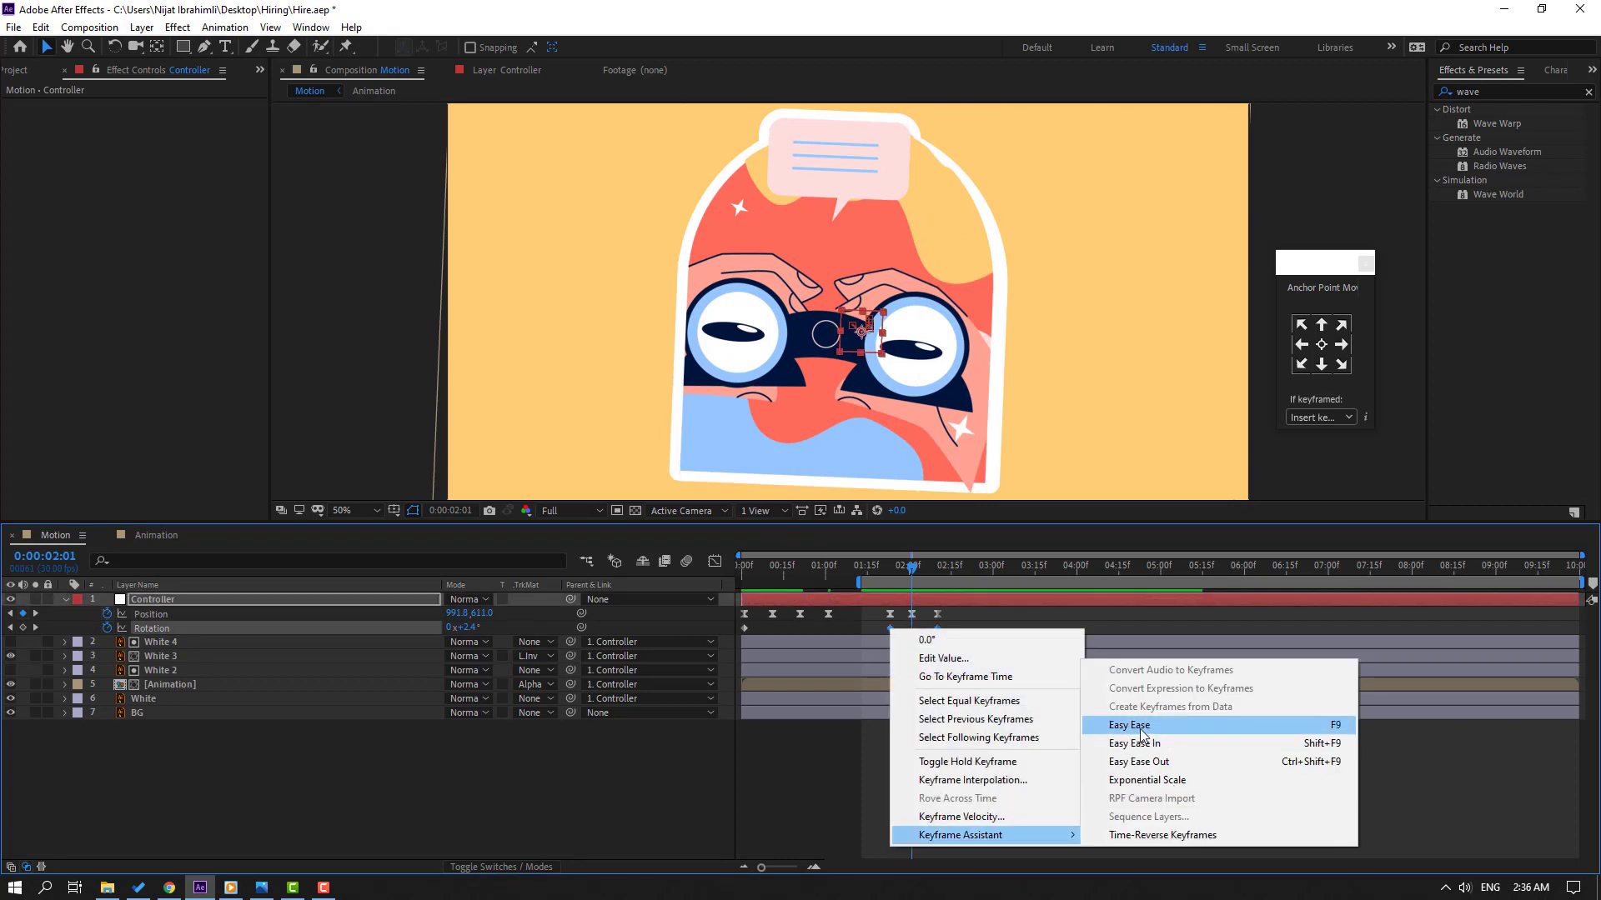
click(1141, 730)
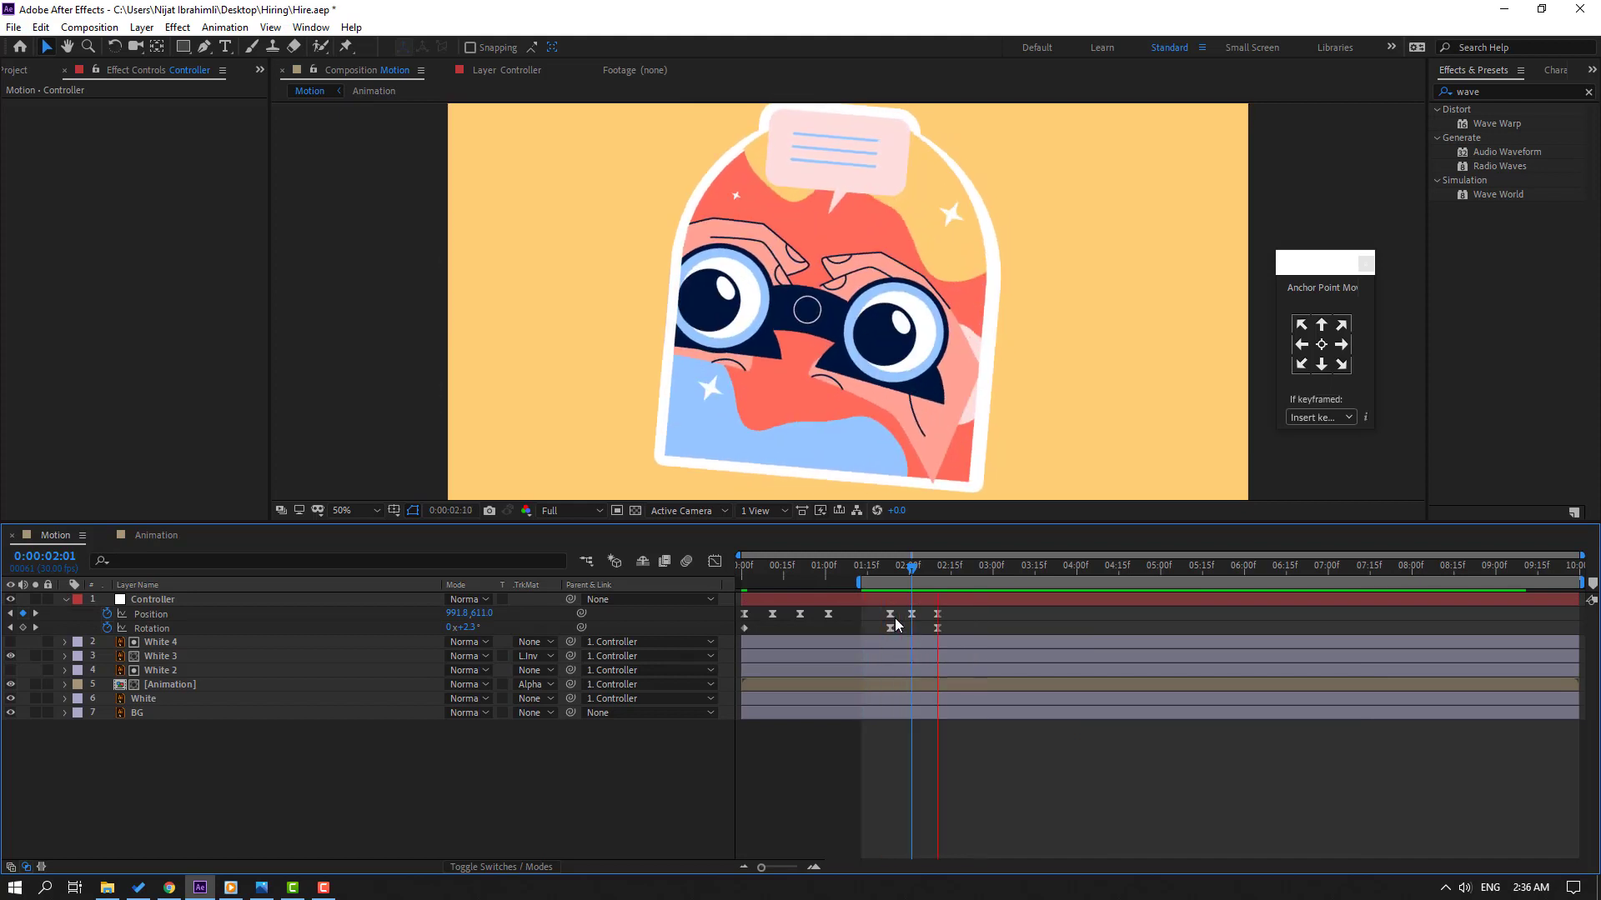
drag(929, 566, 987, 567)
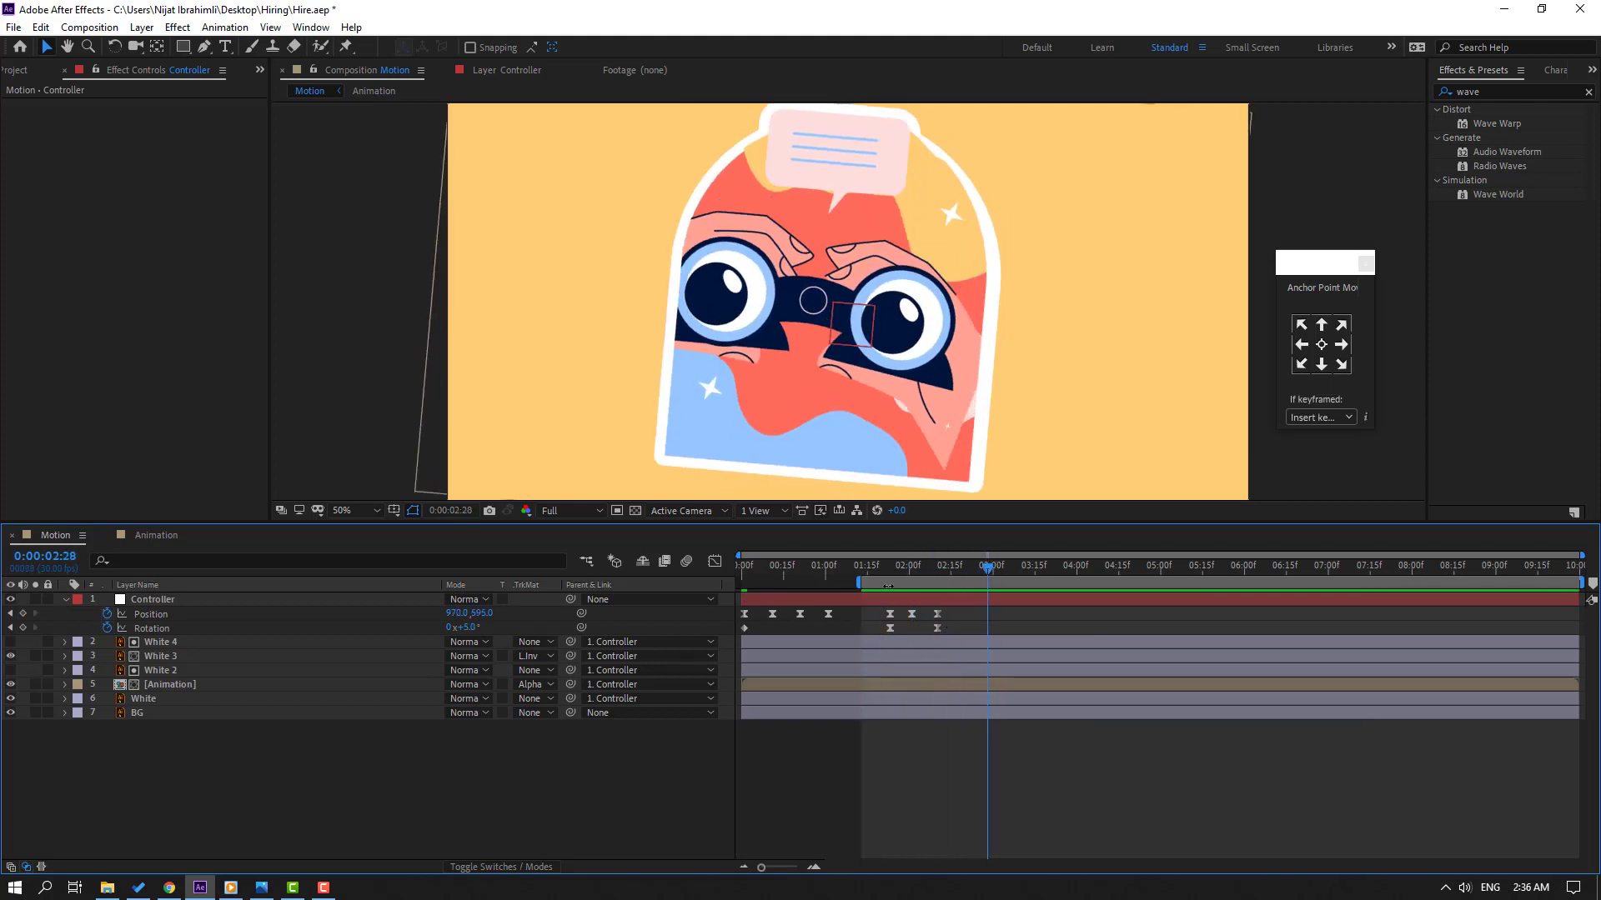
- Add Controller keys at 2:28, set X to 1010 near 3:08, and nudge those keys a frame later
click(22, 613)
click(23, 628)
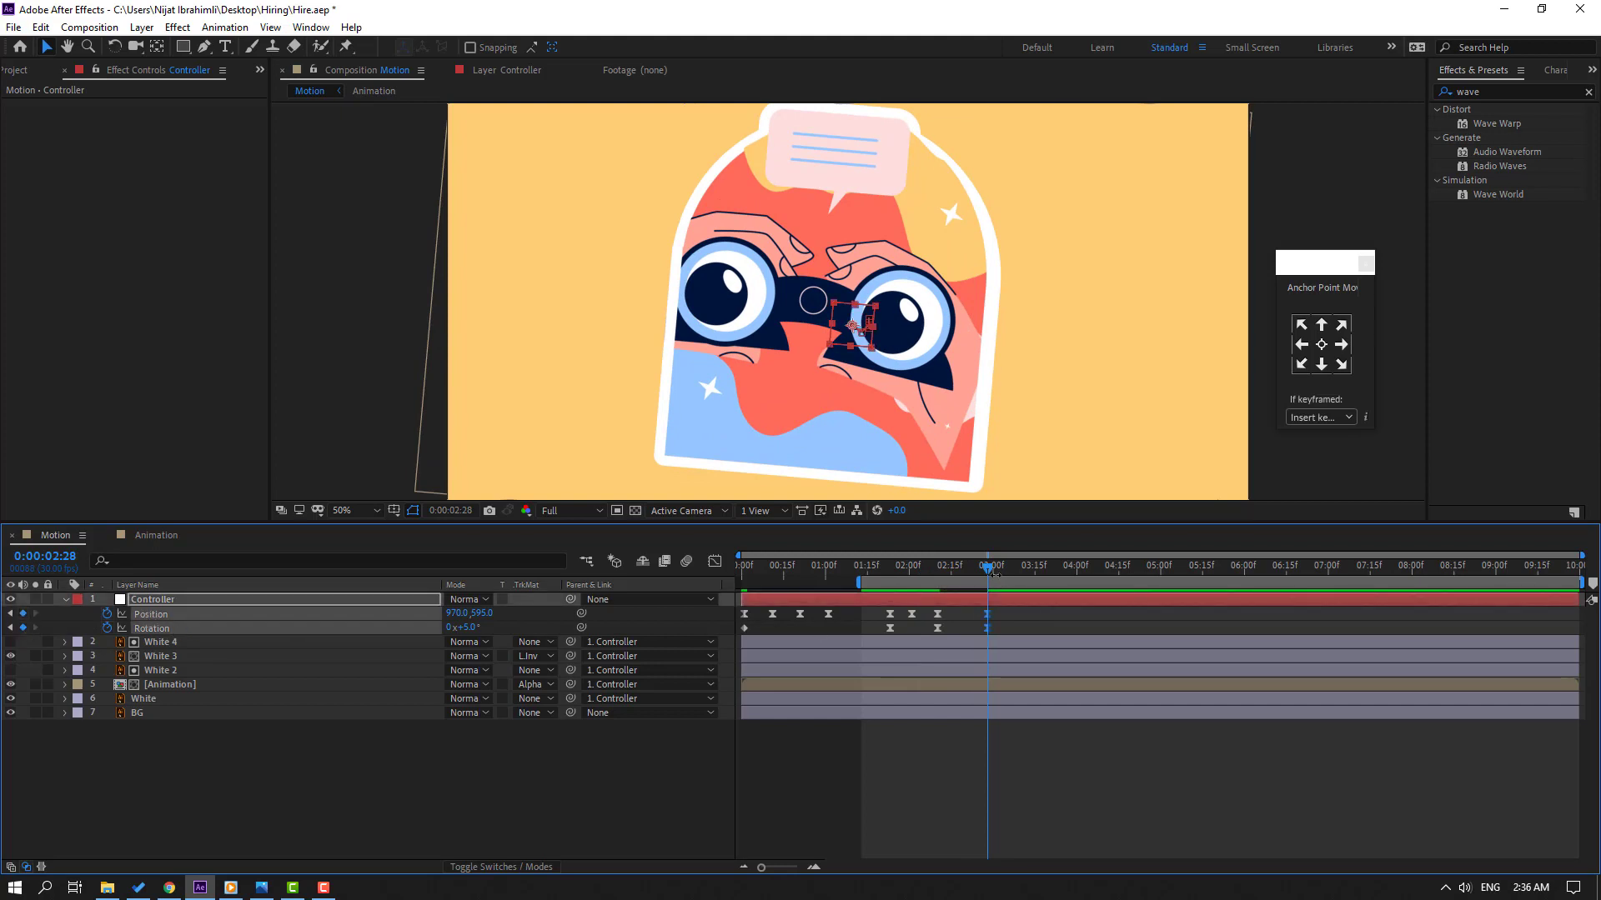
drag(993, 573, 1014, 573)
click(503, 627)
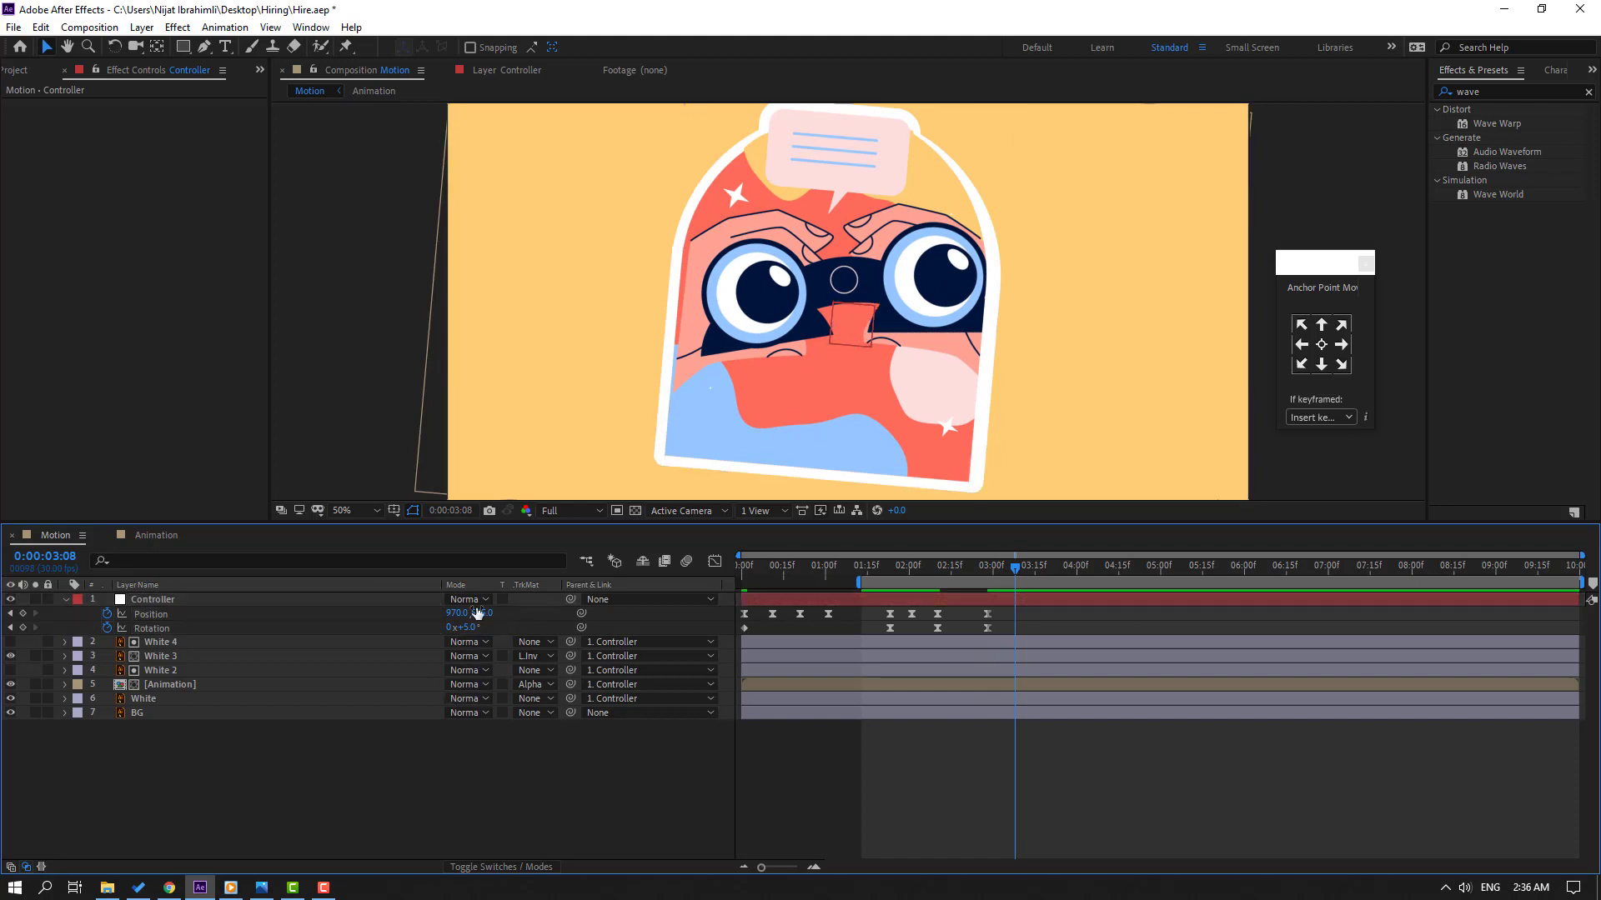
mouse_move(456, 615)
mouse_down()
mouse_move(500, 636)
mouse_move(468, 629)
mouse_up()
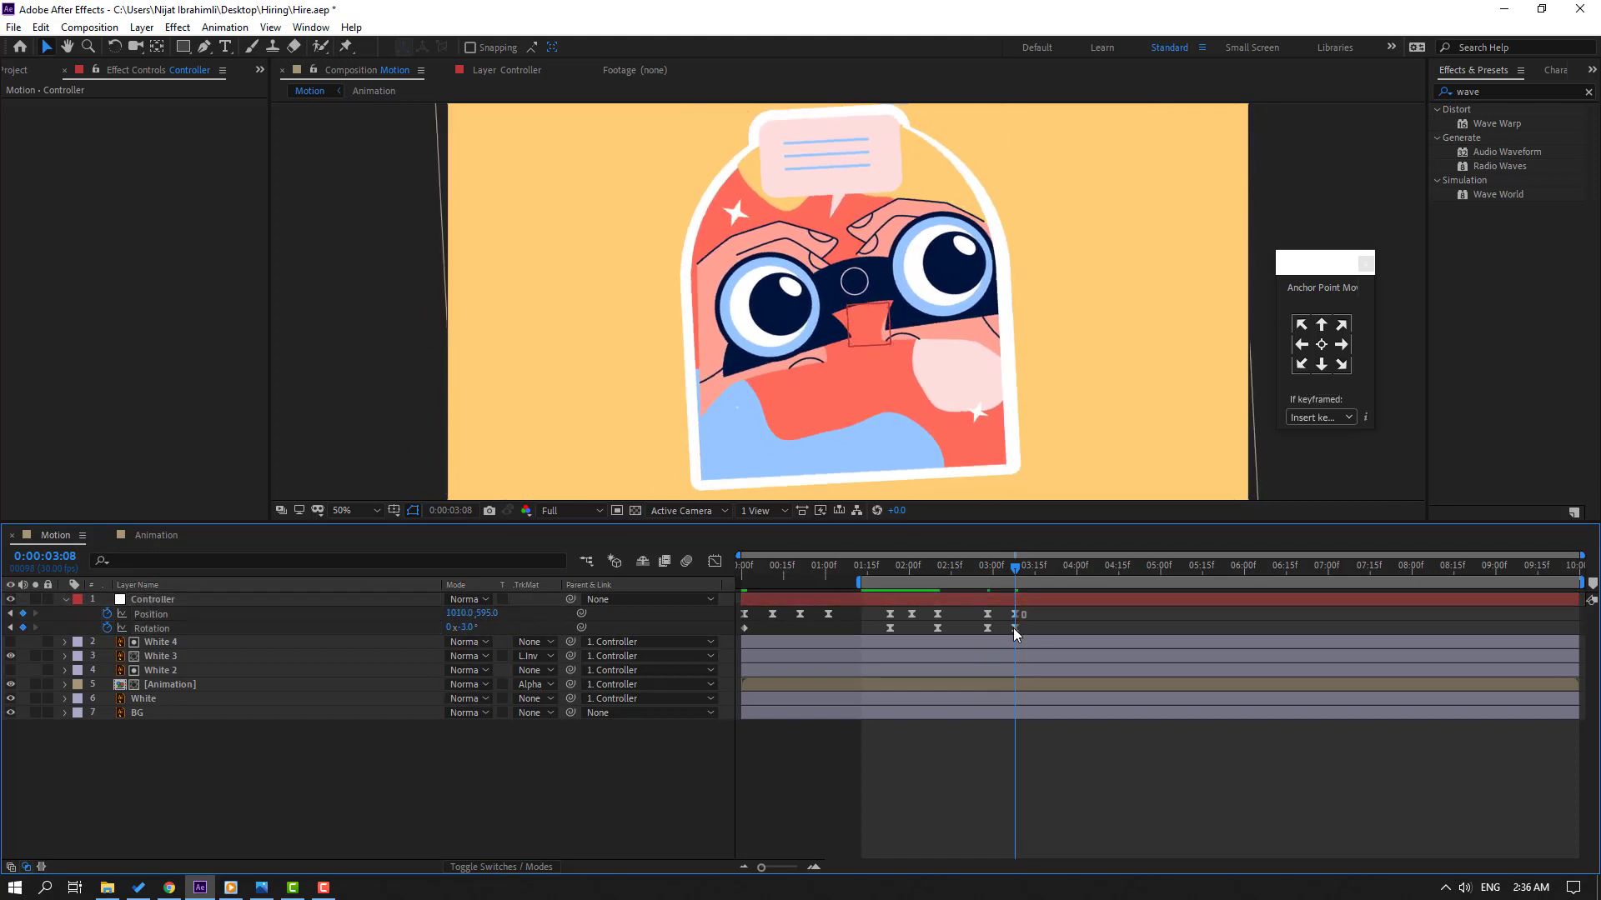
drag(1013, 628, 1019, 629)
click(1037, 623)
- Lower the Controller to Y 609 at 3:04 and preview the sway
drag(1009, 564, 1000, 563)
click(1004, 598)
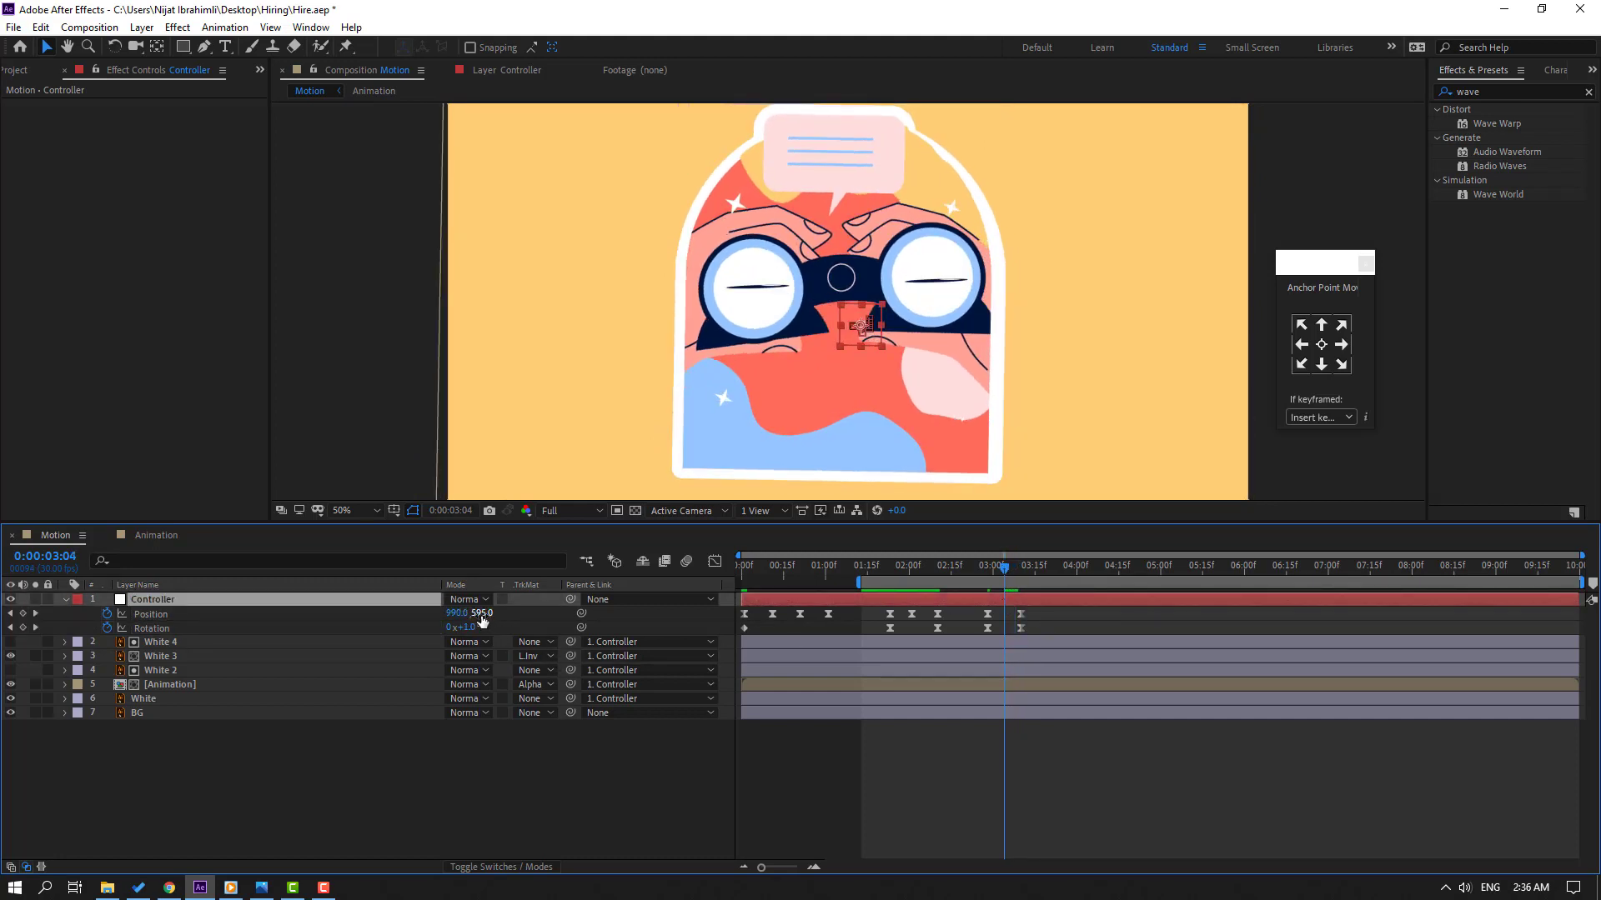
drag(483, 613, 495, 612)
mouse_move(986, 575)
mouse_down()
mouse_move(959, 568)
mouse_move(1007, 577)
mouse_up()
key(space)
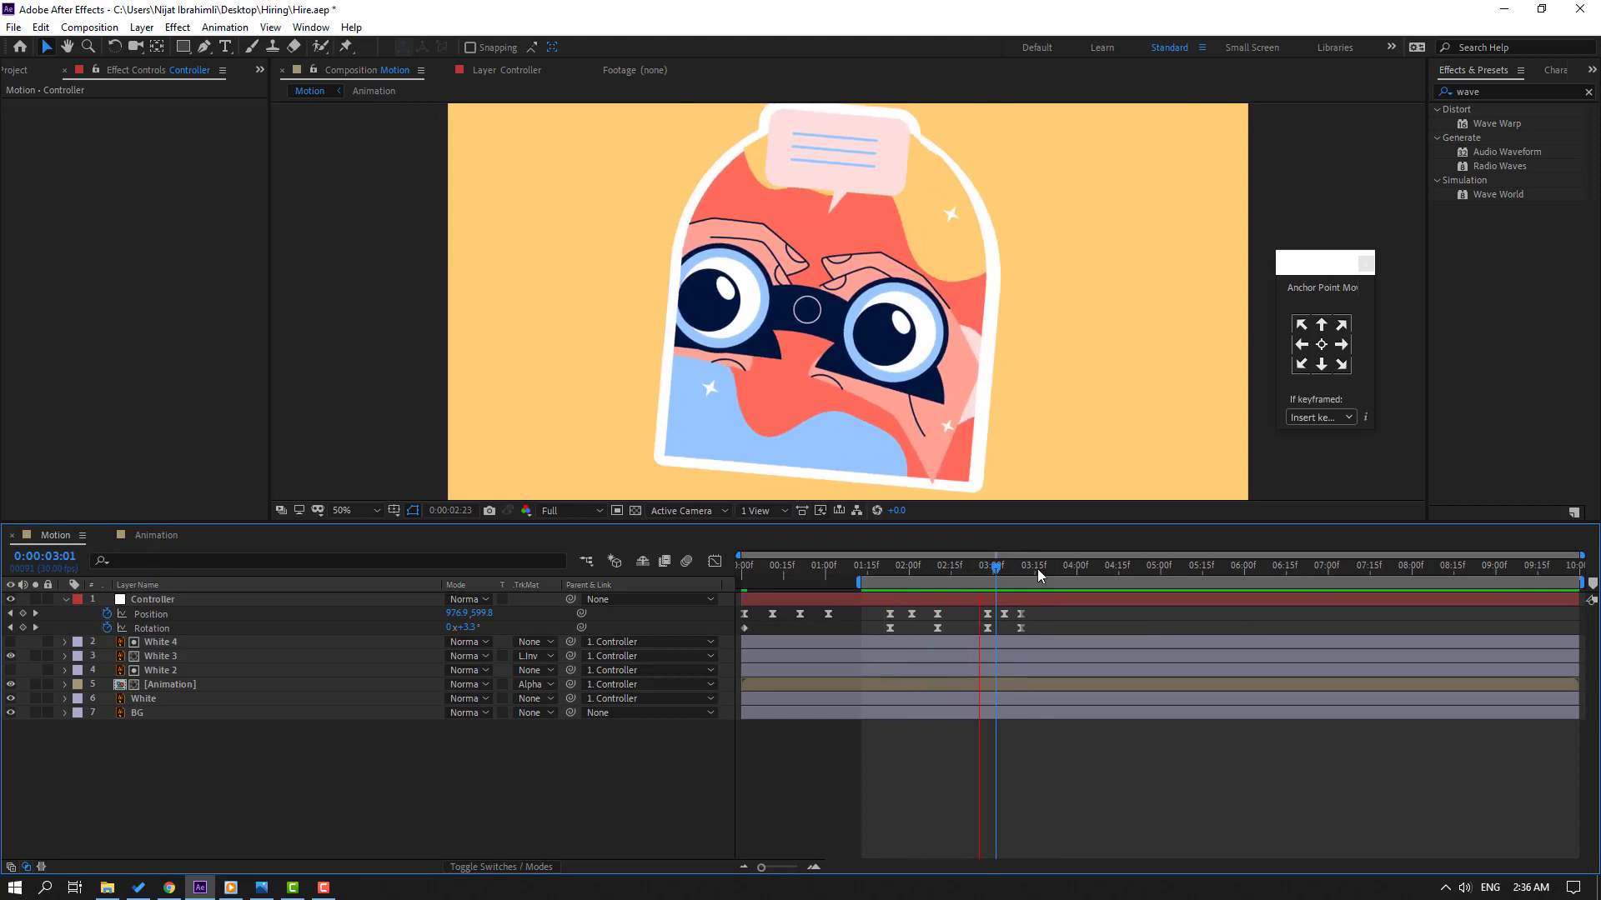
drag(1034, 569, 1074, 569)
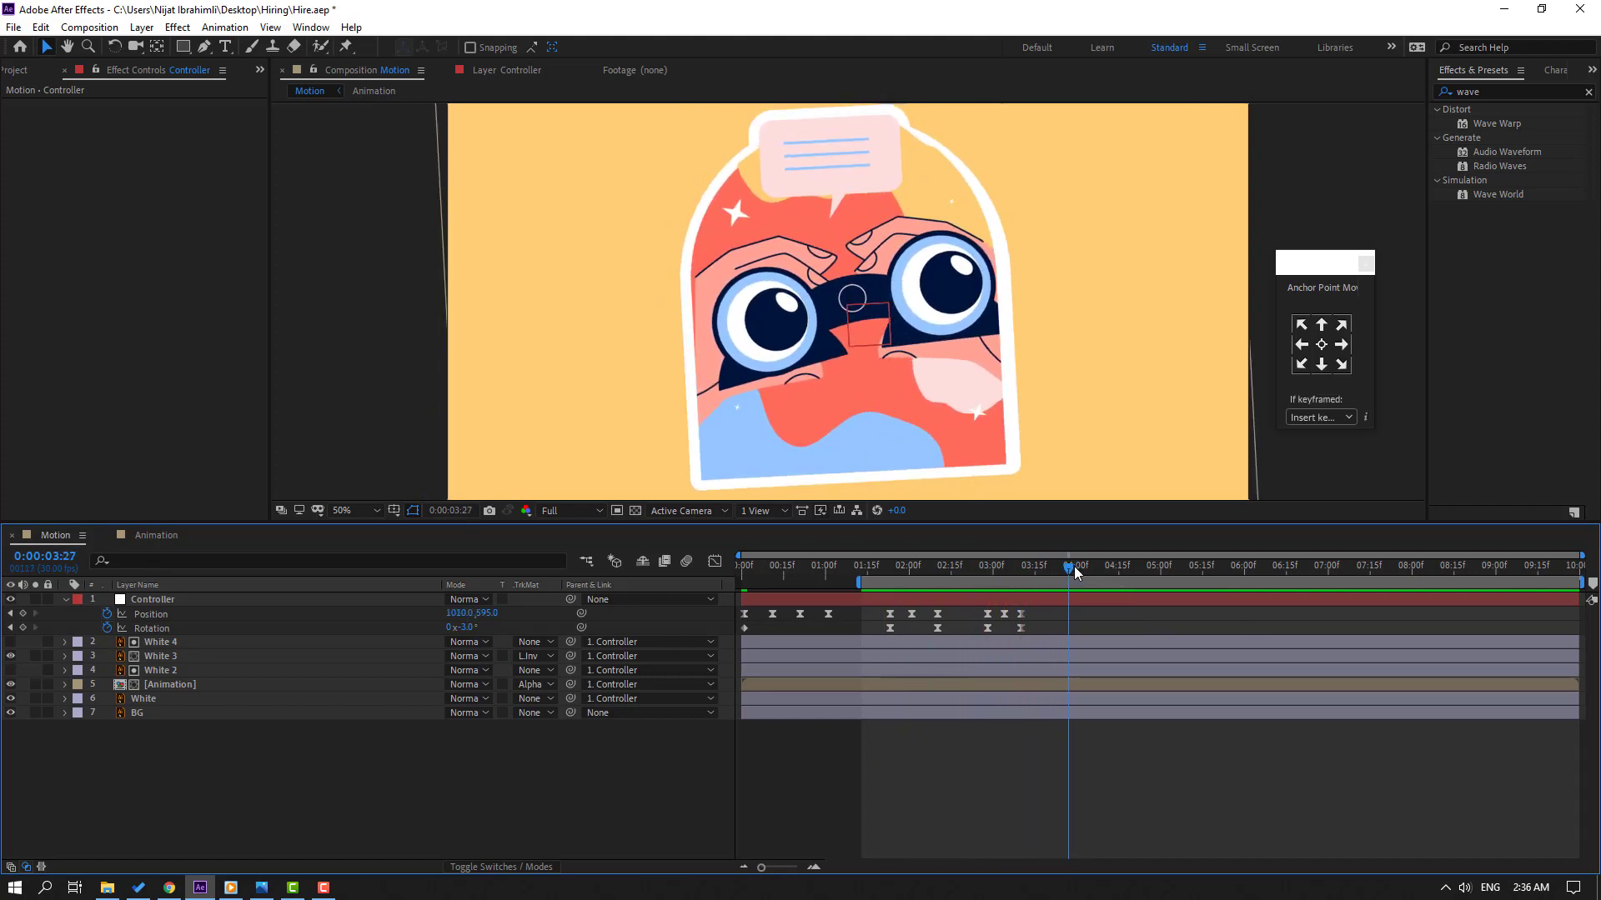
- Add Controller keys at 3:27 and return Rotation to 0° at 4:09
click(22, 613)
click(22, 627)
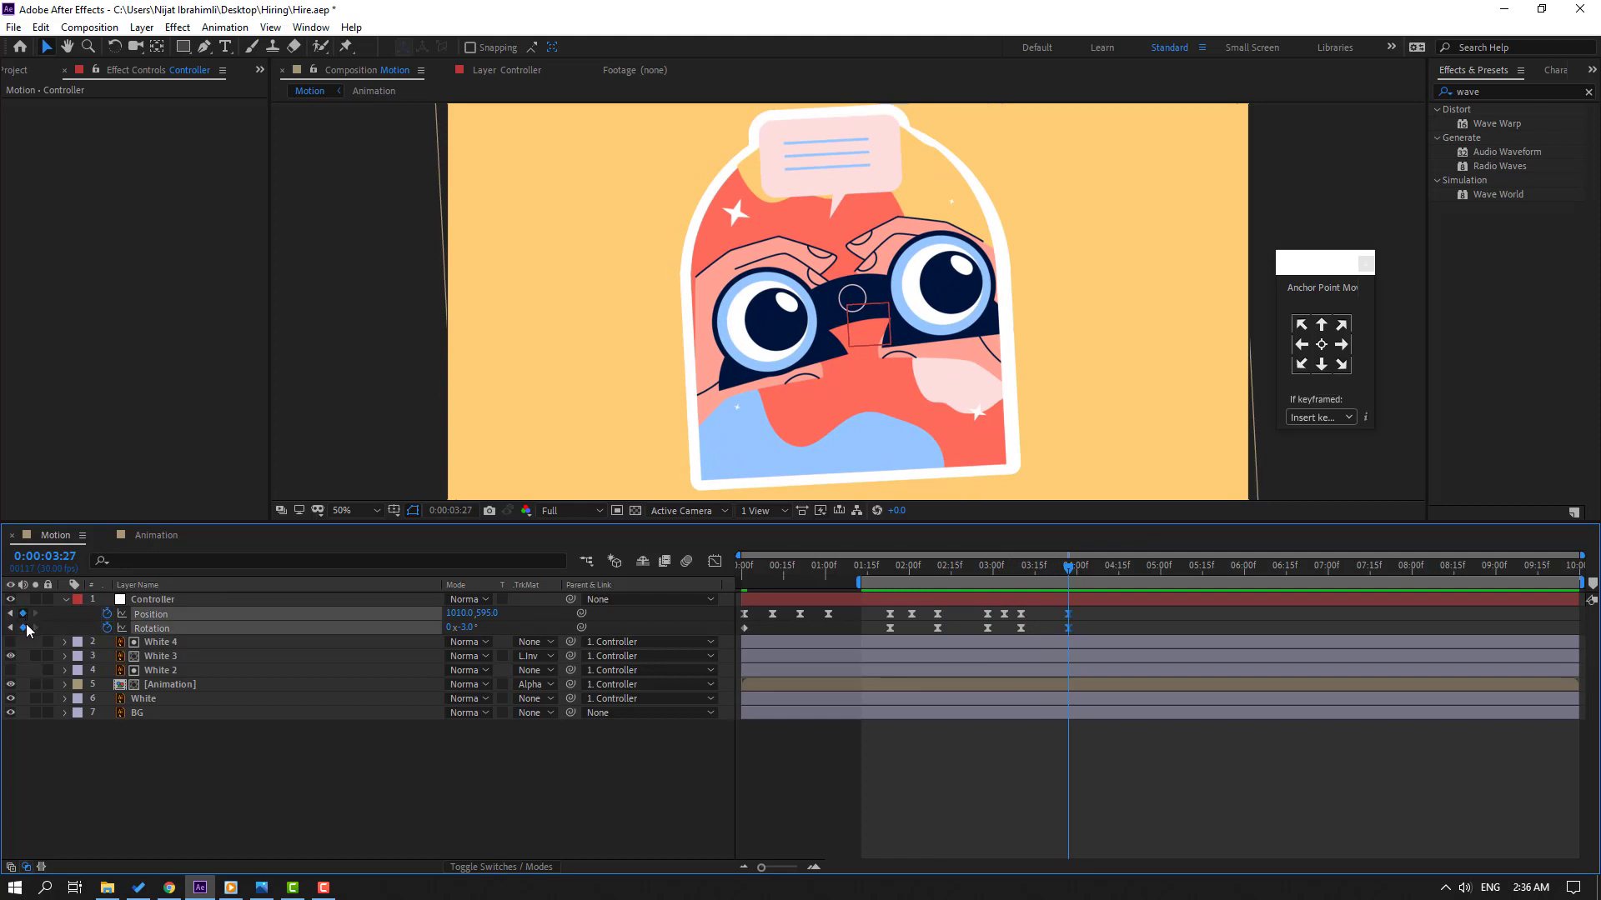
drag(1078, 567, 1102, 567)
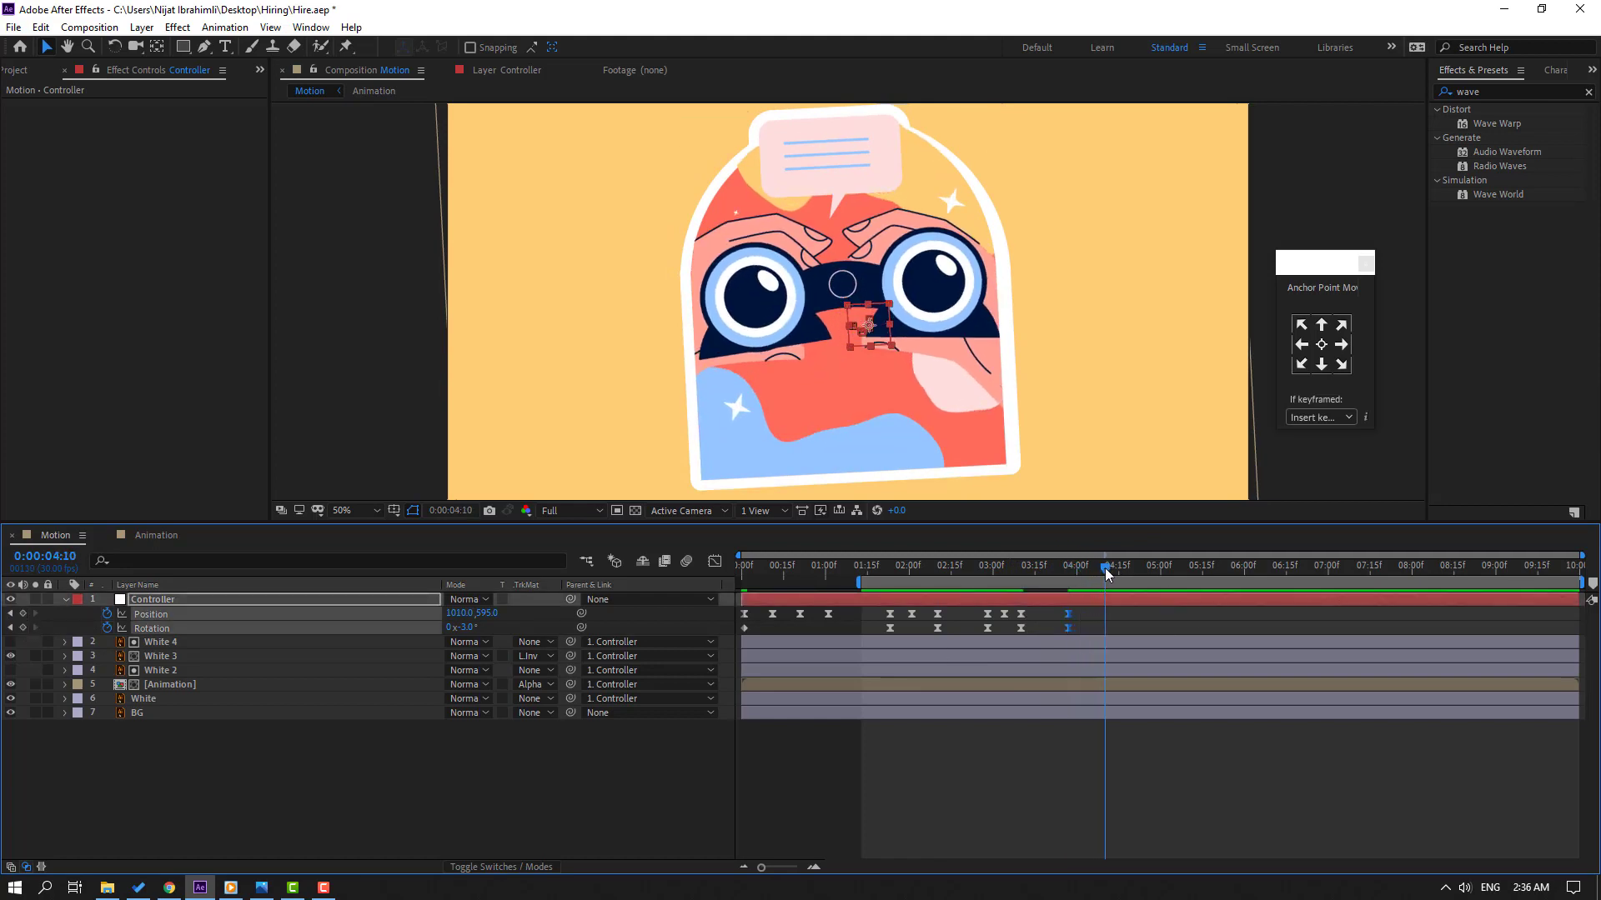
click(479, 628)
text(0)
key(Return)
click(891, 614)
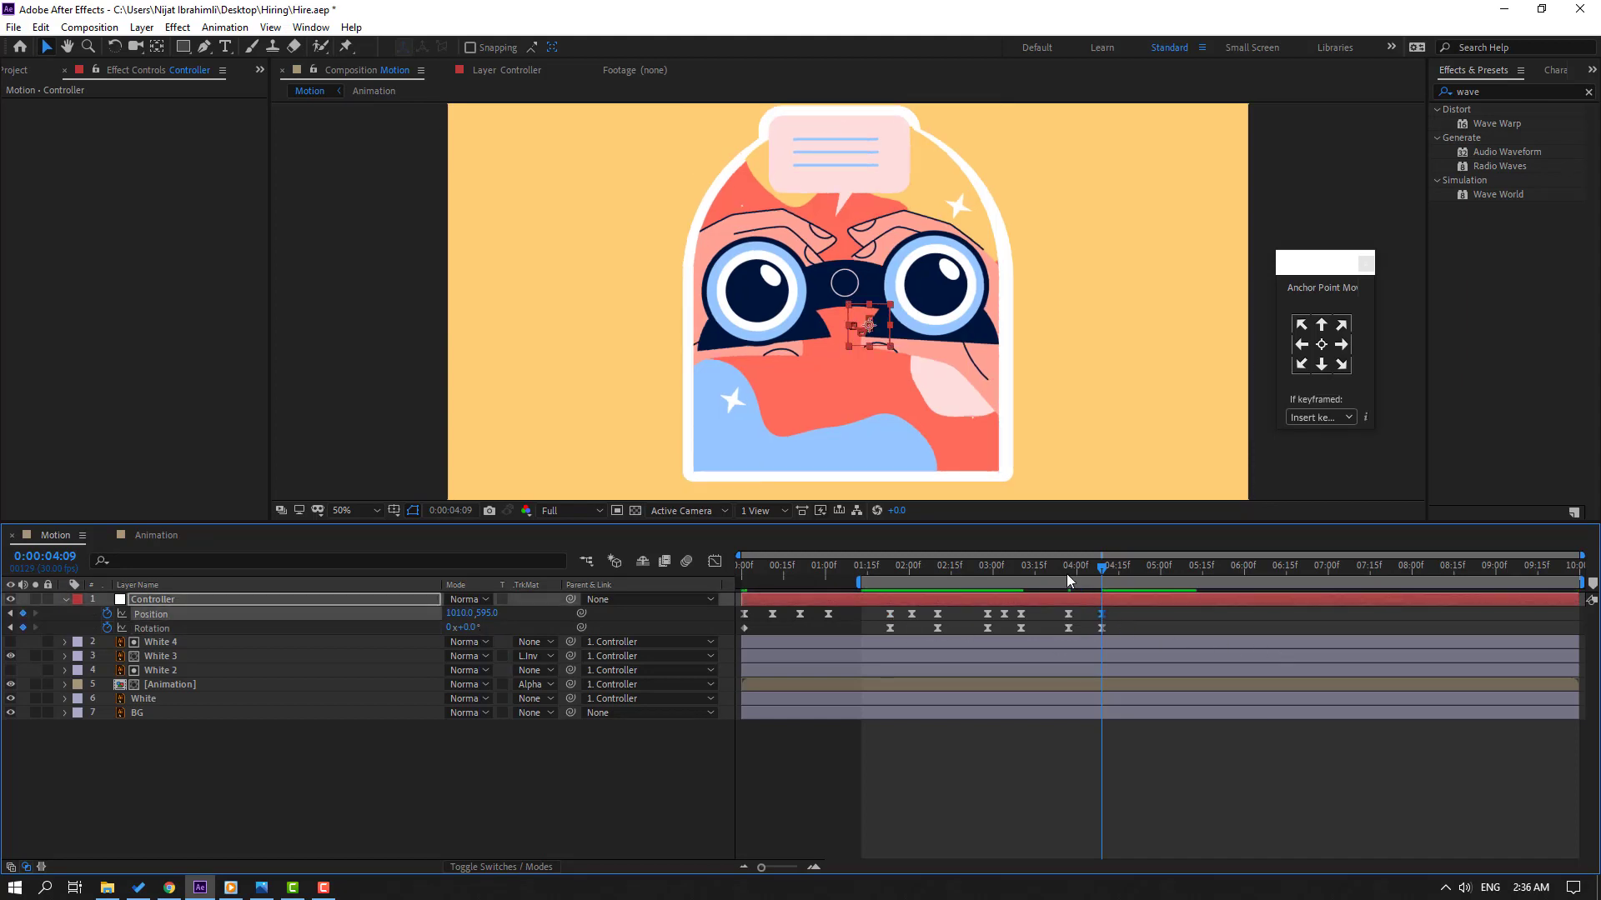
mouse_move(1067, 573)
mouse_down()
mouse_move(1101, 569)
mouse_move(1082, 572)
mouse_up()
- Preview the bounce-and-tilt animation, stop it, and start the preview again
key(space)
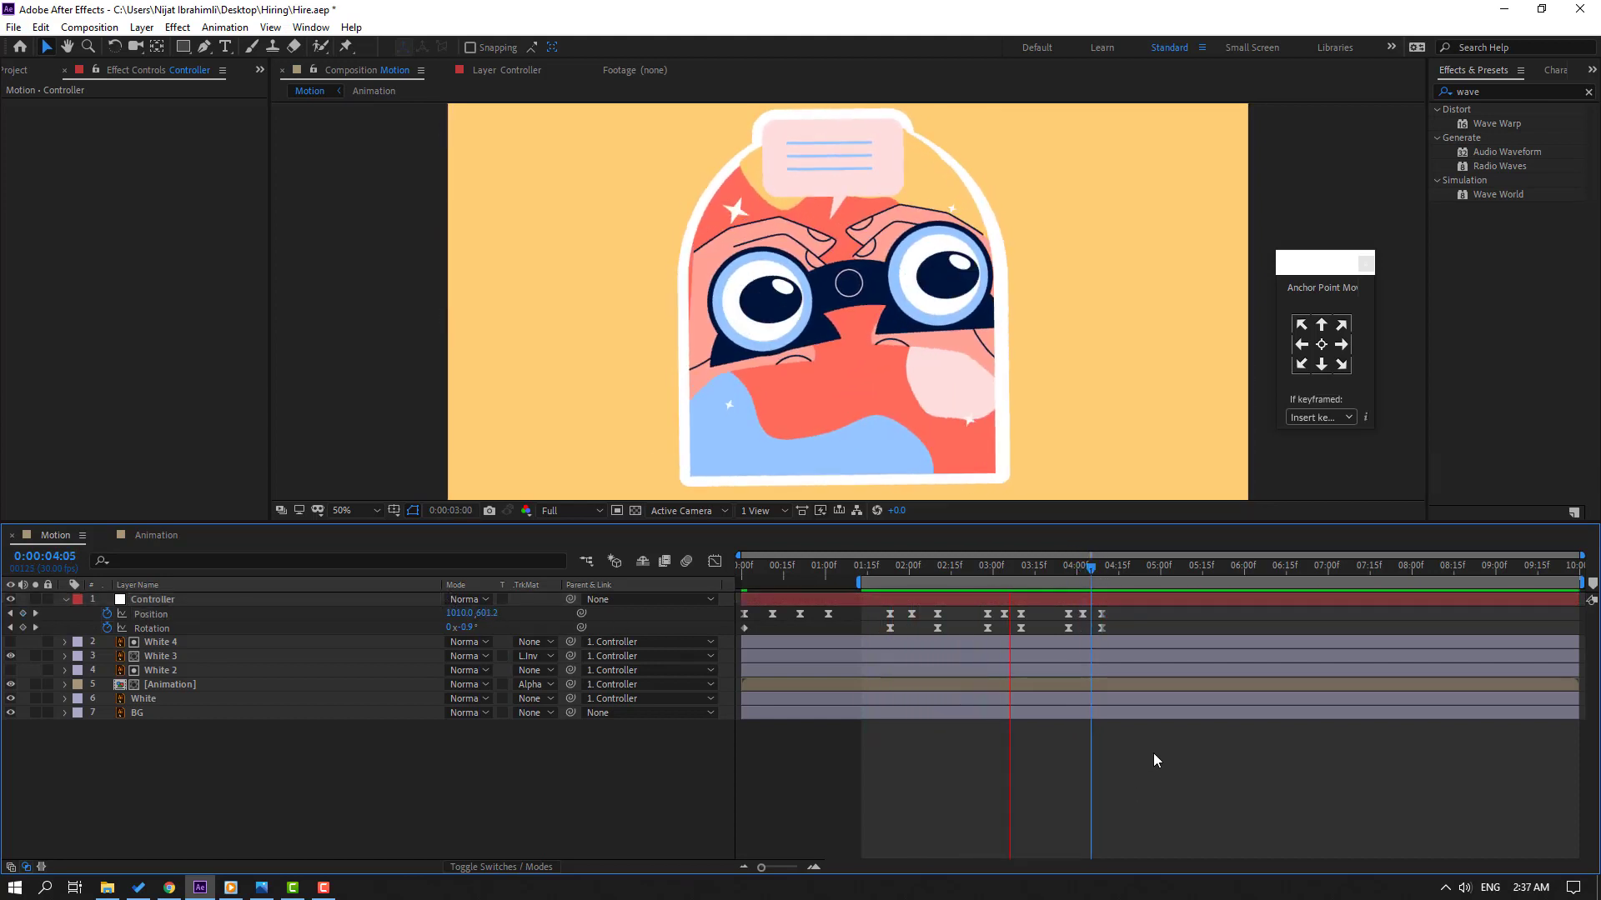
key(space)
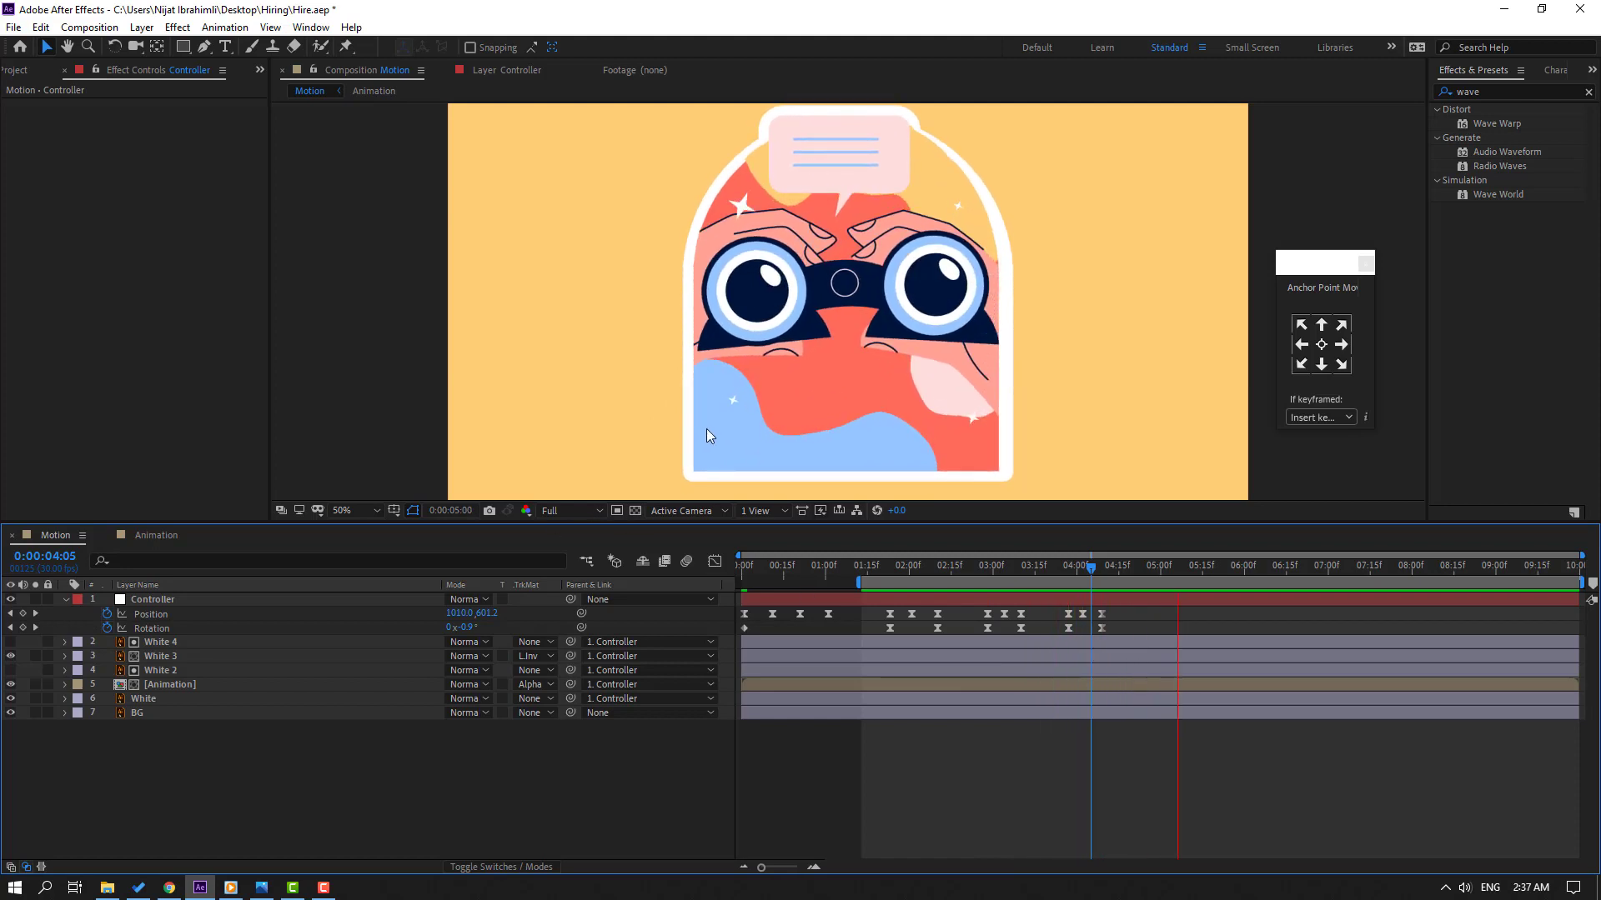
key(space)
- End the work area at 4:20, drag its start earlier, fit the comp, and play the final preview
click(1132, 571)
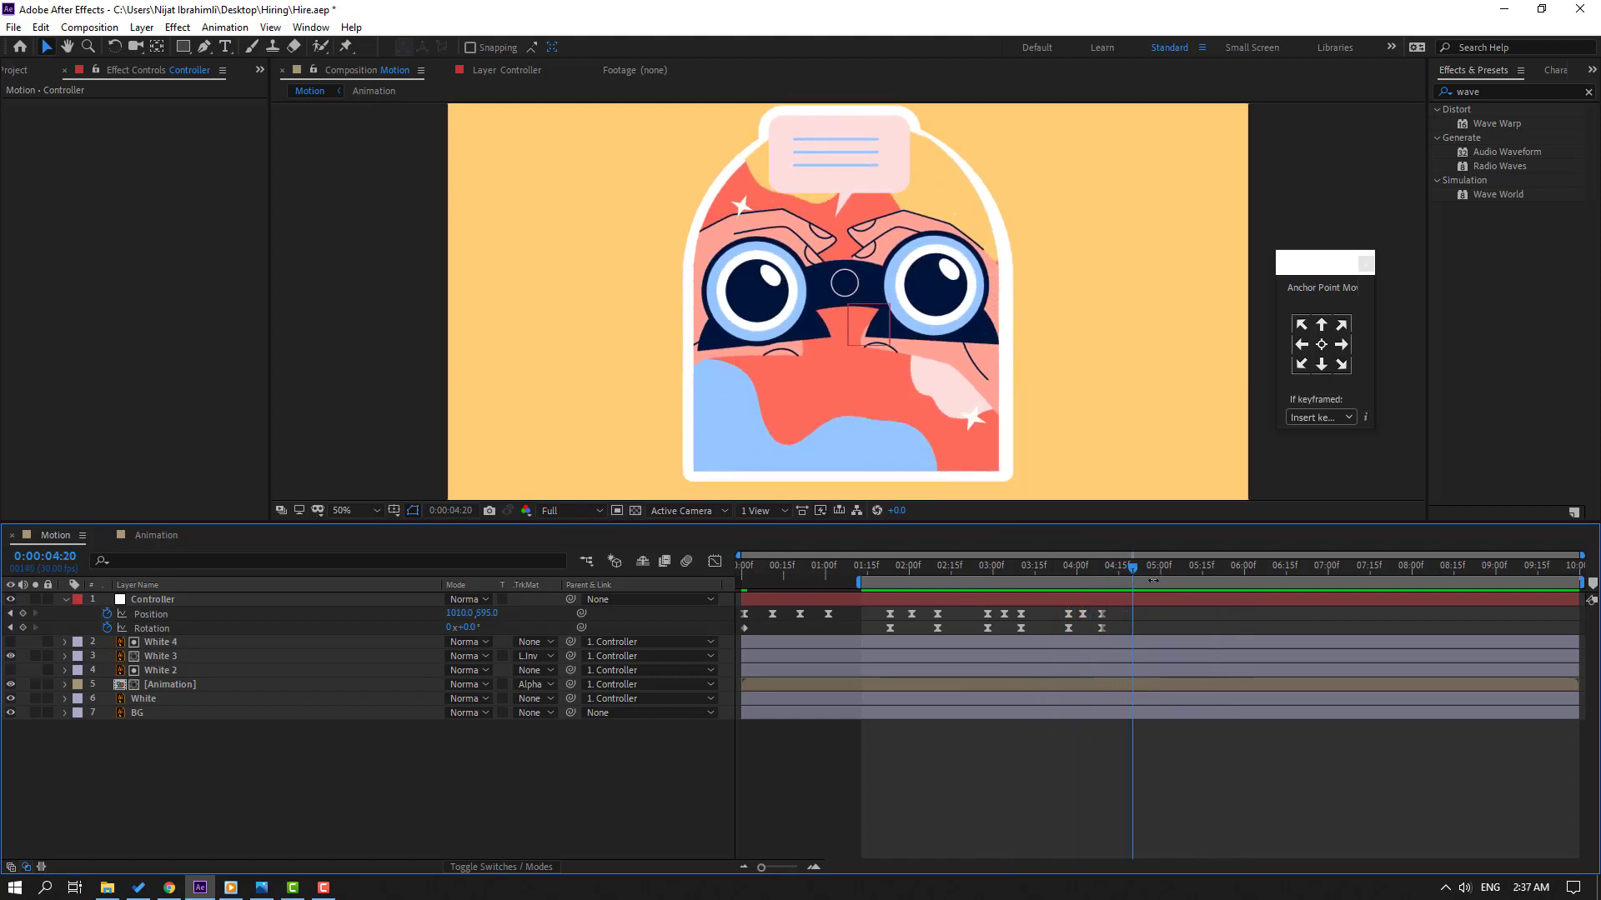
key(n)
drag(858, 582, 768, 582)
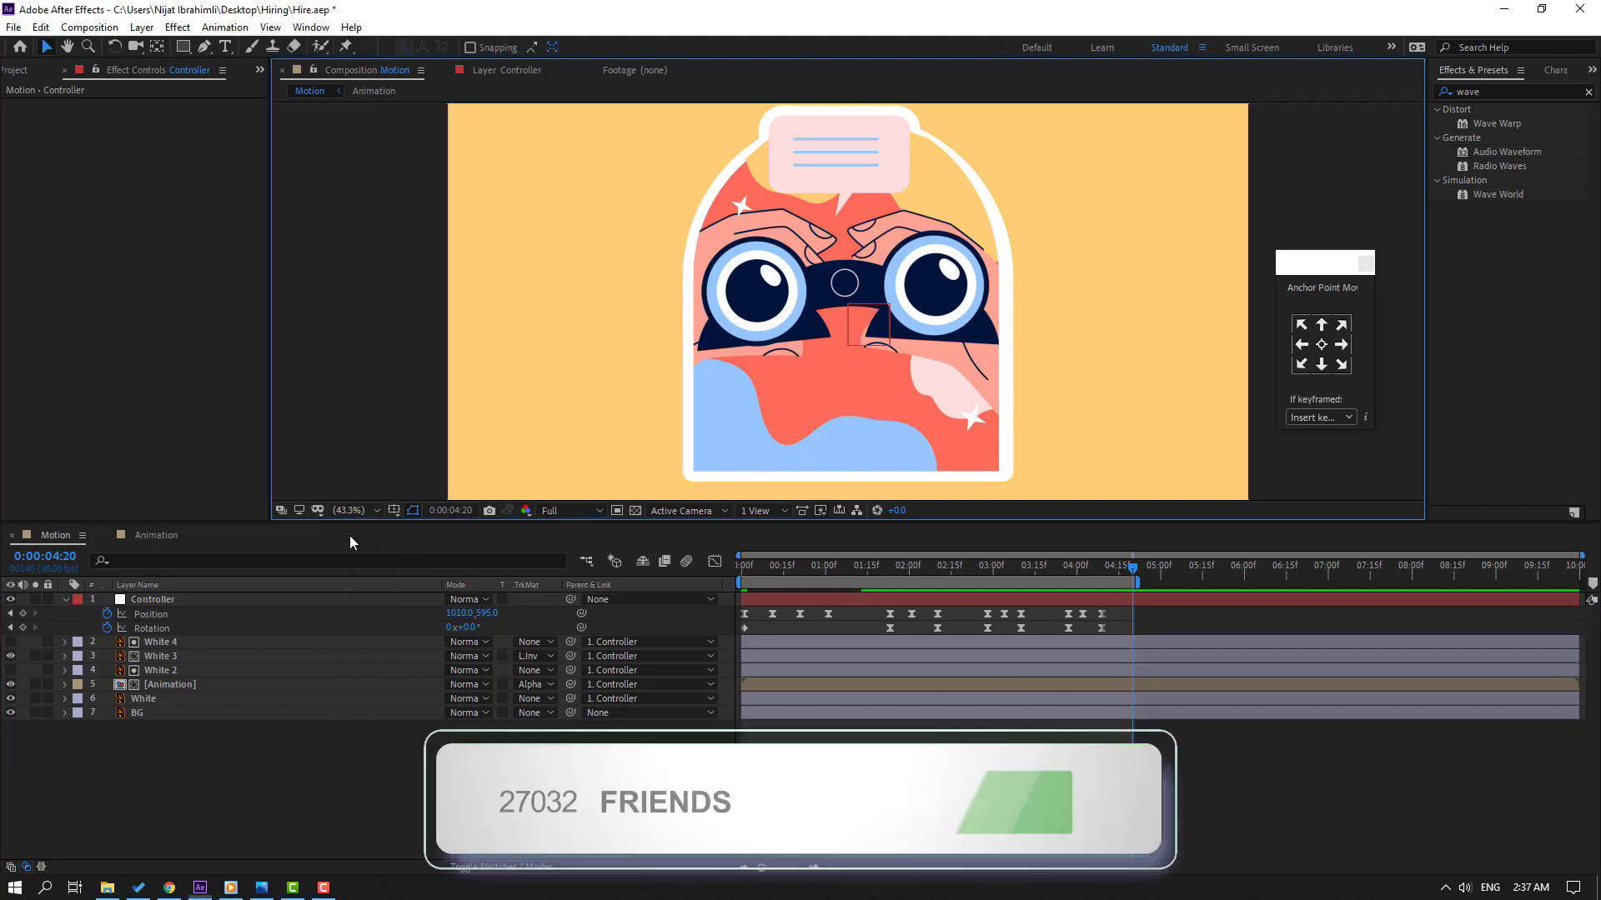
key(shift+/)
key(space)
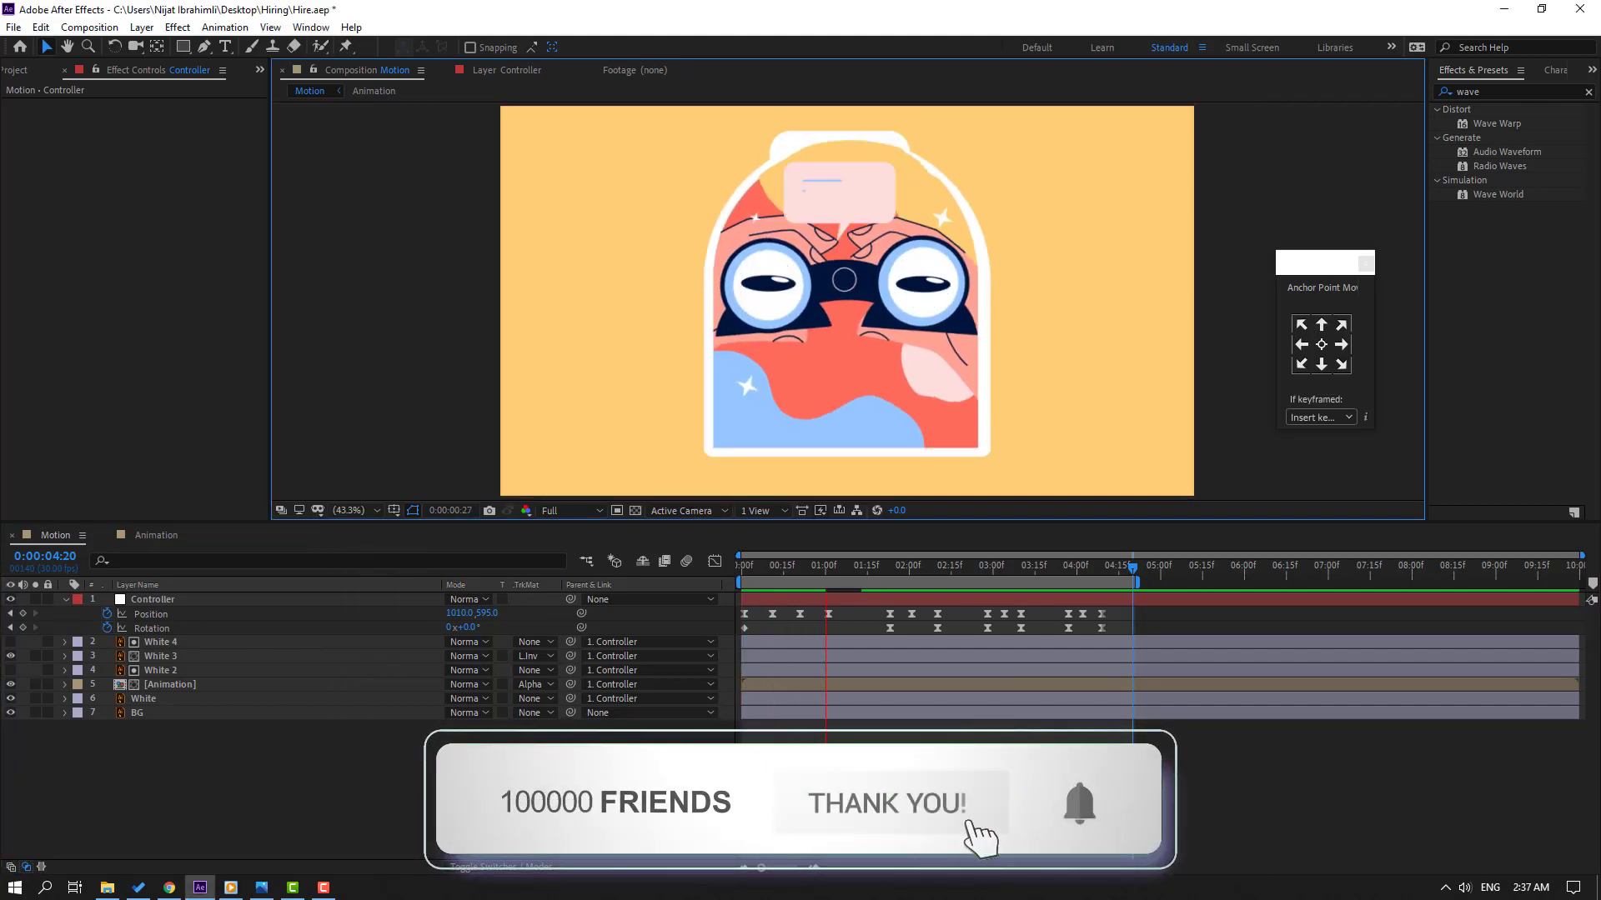